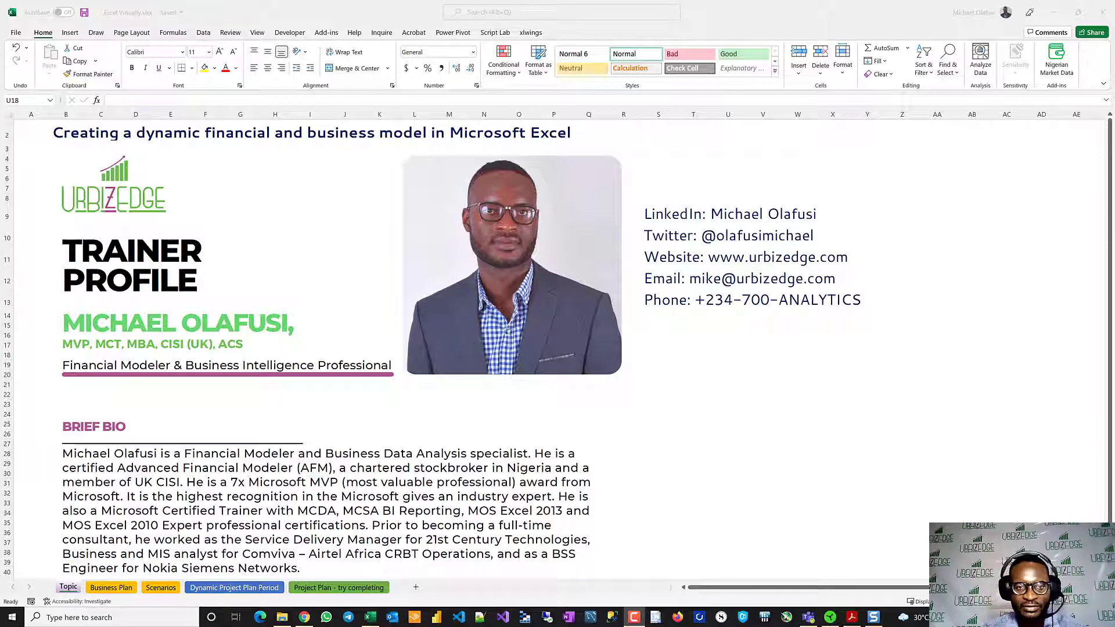
{"action": "left_click", "coordinate": [291, 320]}
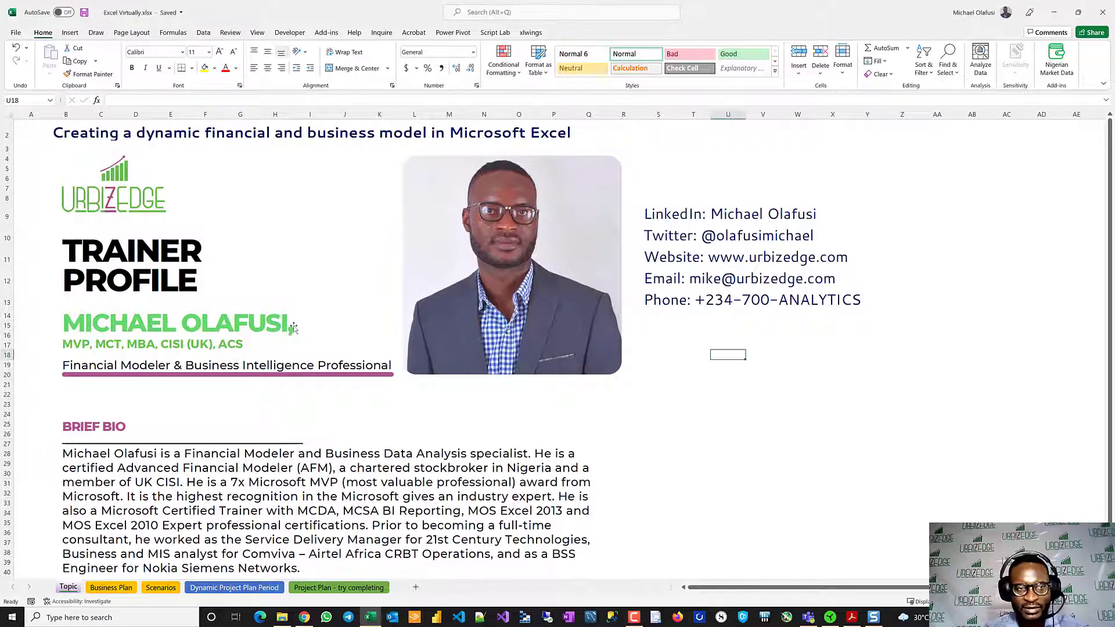
{"action": "left_click_drag", "start_coordinate": [343, 285], "coordinate": [342, 288]}
{"action": "left_click", "coordinate": [709, 403]}
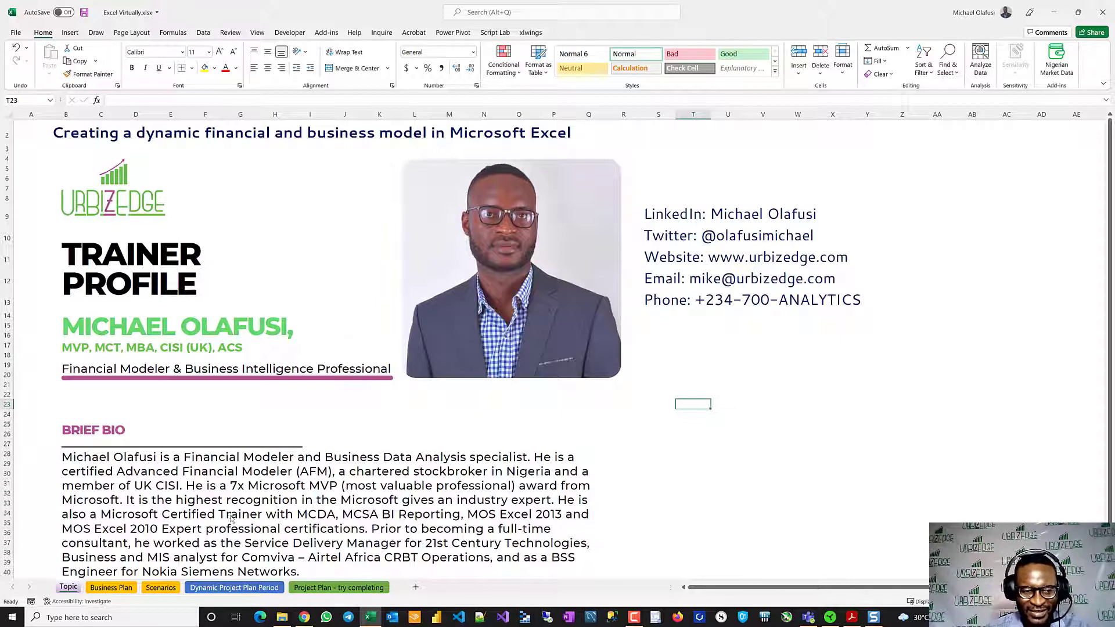
- Clear the 2019 year heading from cell I6 on the Business Plan sheet
{"action": "left_click", "coordinate": [112, 586]}
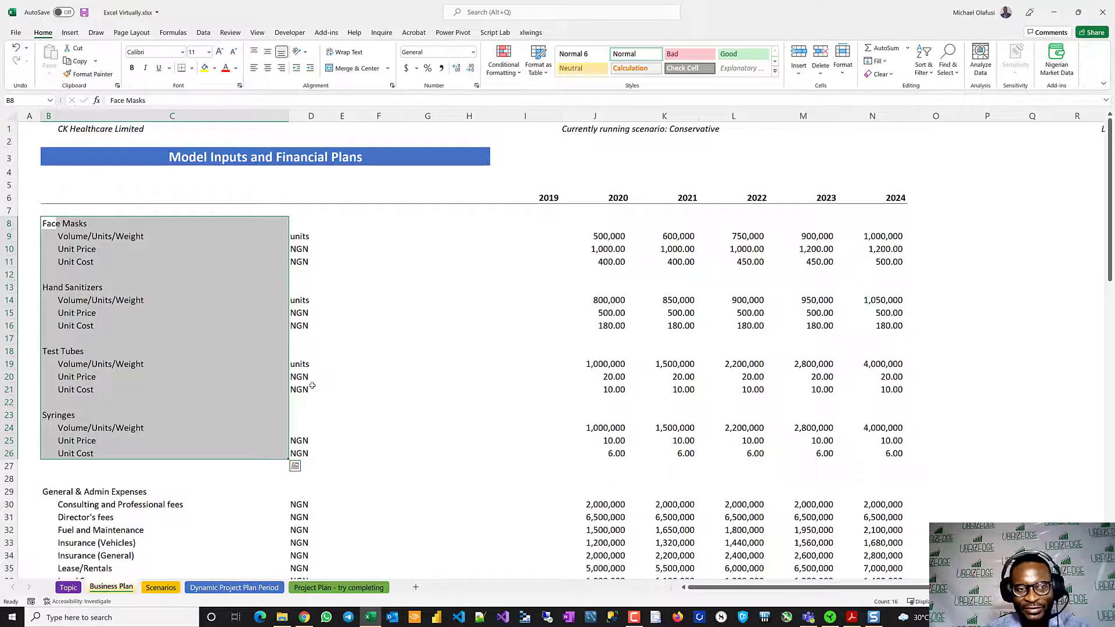
{"action": "left_click", "coordinate": [474, 347]}
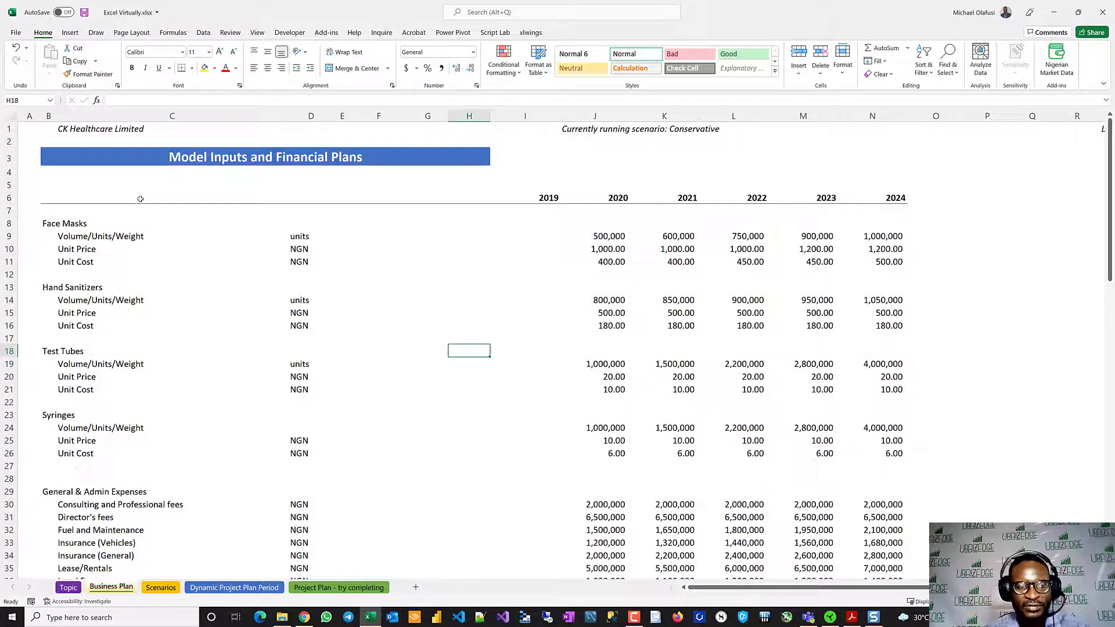
{"action": "left_click", "coordinate": [552, 201]}
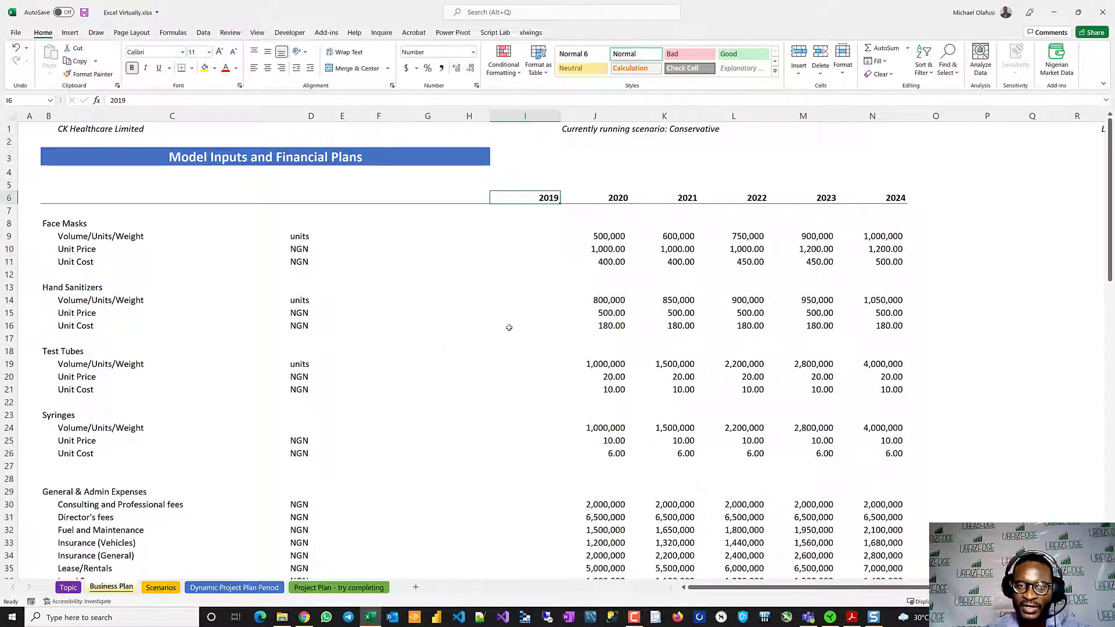
{"action": "key", "text": "Delete"}
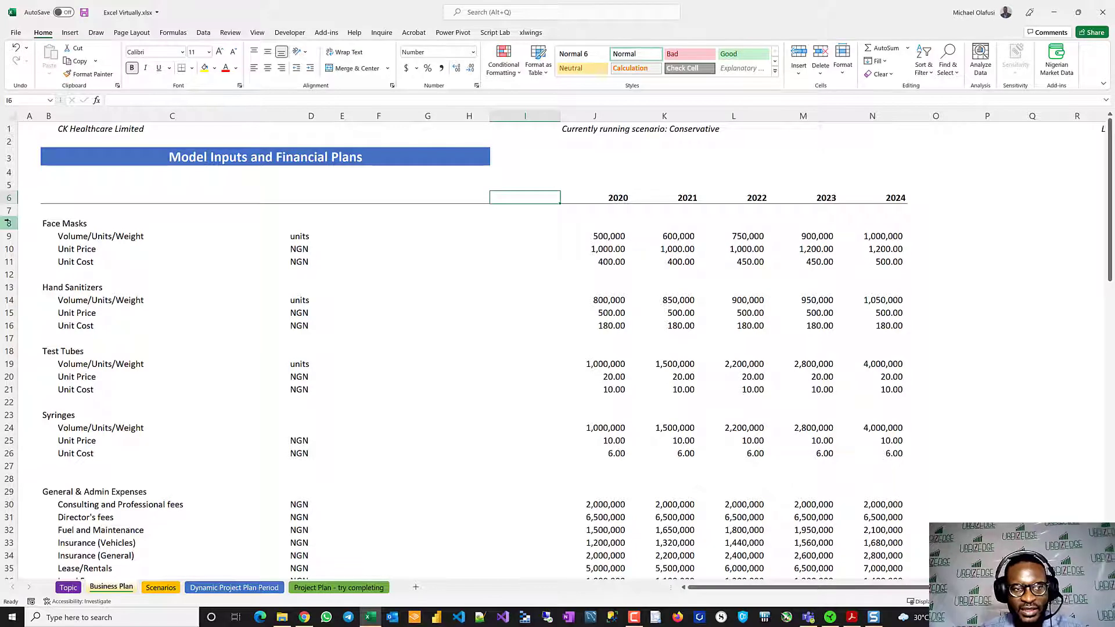
- Examine the four products' input rows 8 to 26, highlighting the Face Masks volume, unit price and unit cost rows in turn
{"action": "left_click_drag", "start_coordinate": [8, 223], "coordinate": [20, 453]}
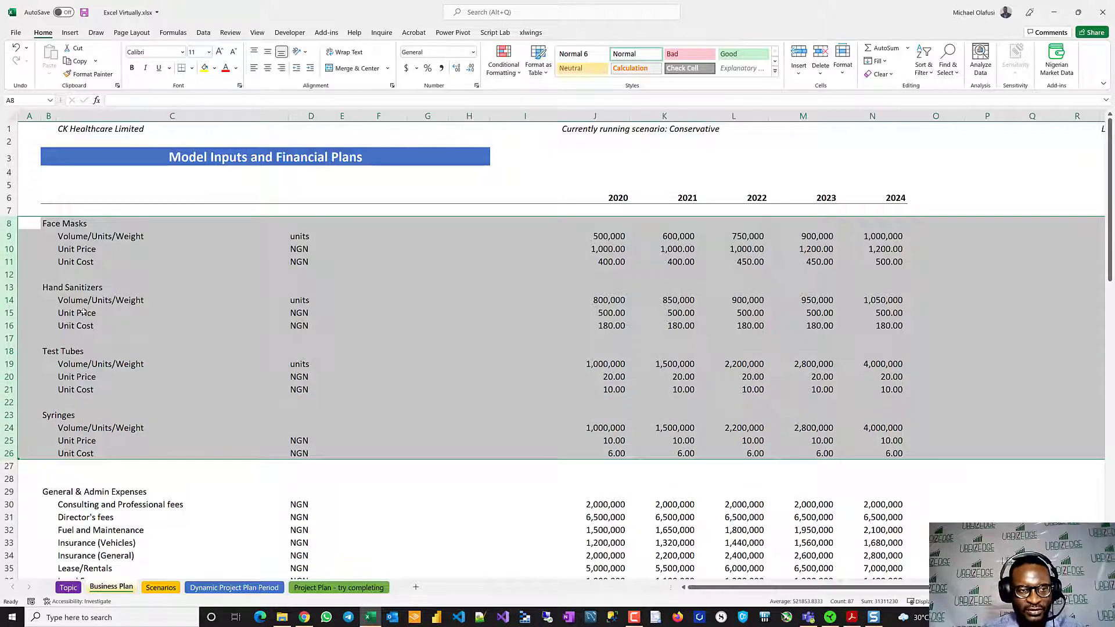
{"action": "left_click", "coordinate": [151, 268]}
{"action": "left_click", "coordinate": [12, 235]}
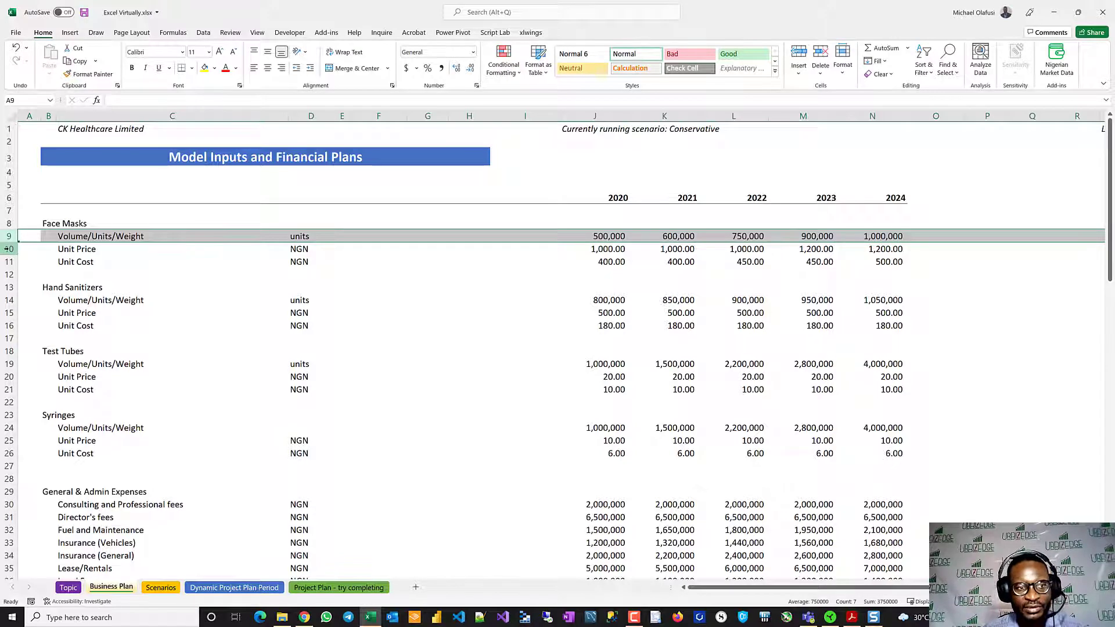
{"action": "left_click", "coordinate": [9, 249]}
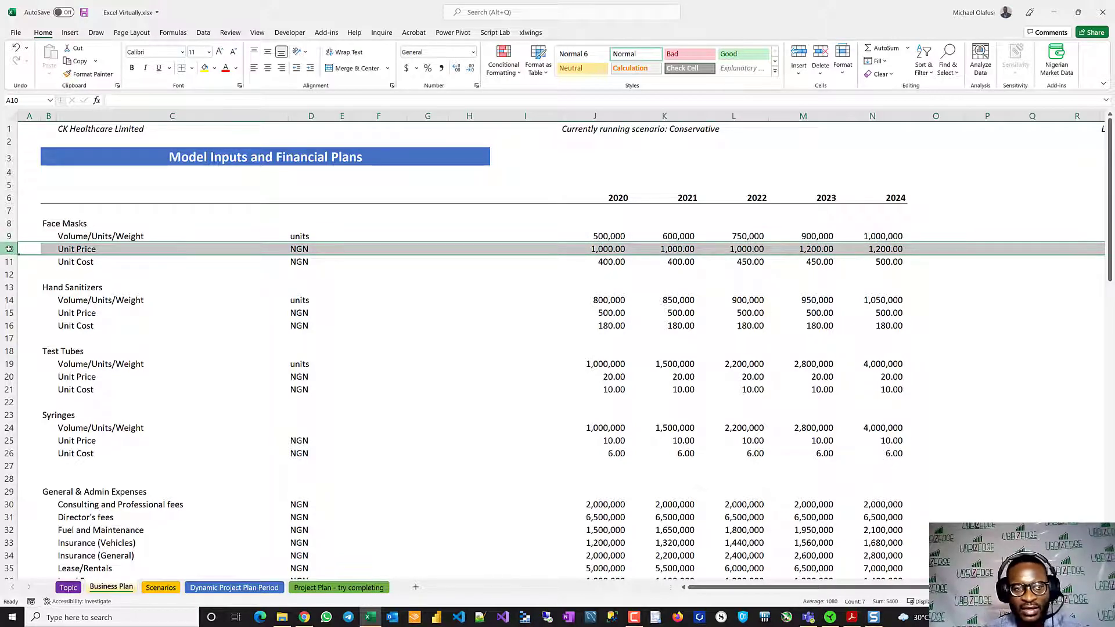
{"action": "left_click", "coordinate": [9, 261]}
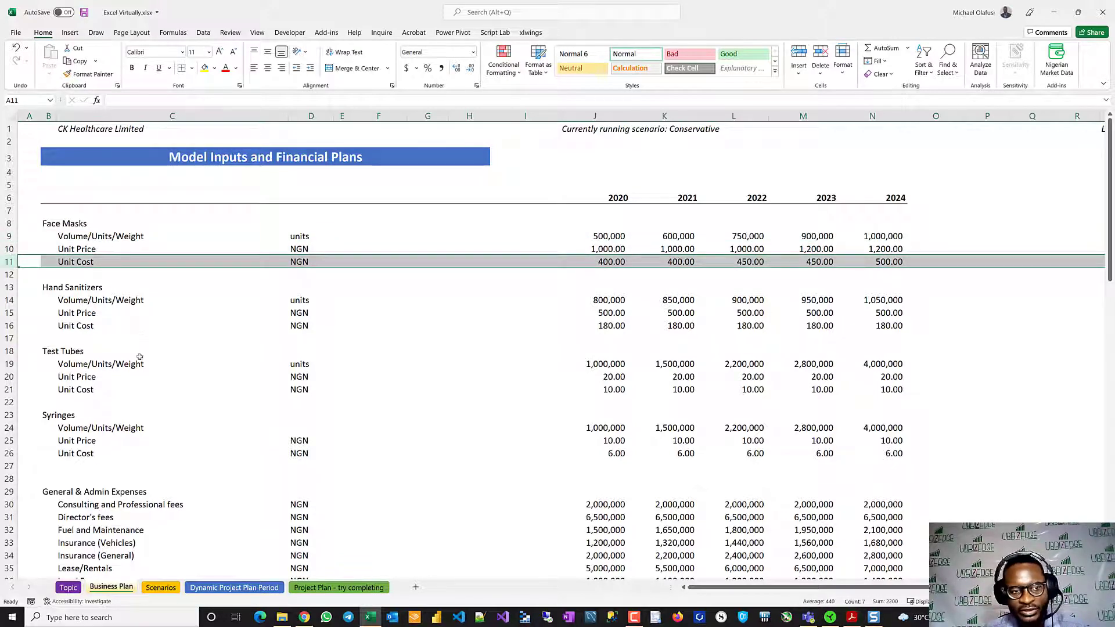
- Highlight the General & Admin Expenses section and its item rows 30 to 46 for review
{"action": "scroll", "coordinate": [80, 416], "scroll_direction": "down", "scroll_amount": 7}
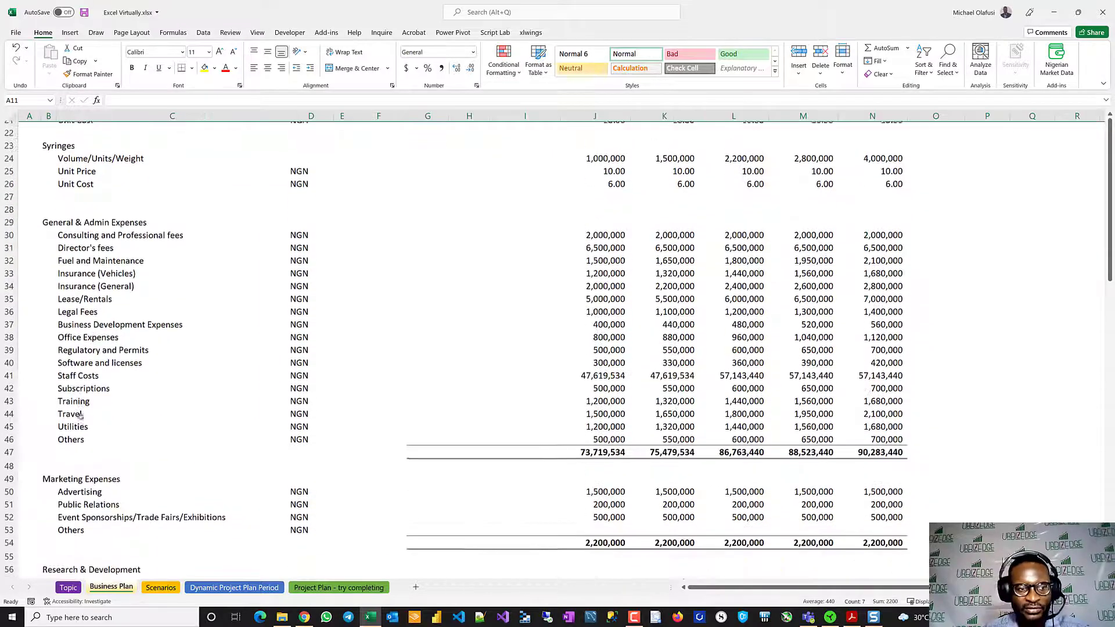
{"action": "left_click_drag", "start_coordinate": [9, 218], "coordinate": [10, 434]}
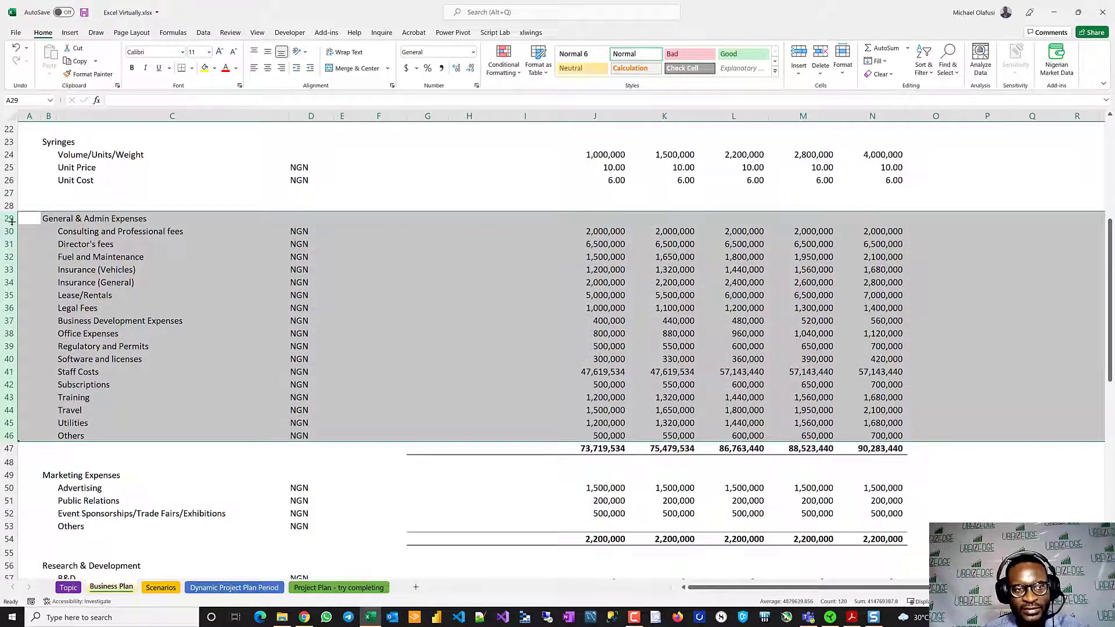
{"action": "left_click_drag", "start_coordinate": [12, 231], "coordinate": [11, 436]}
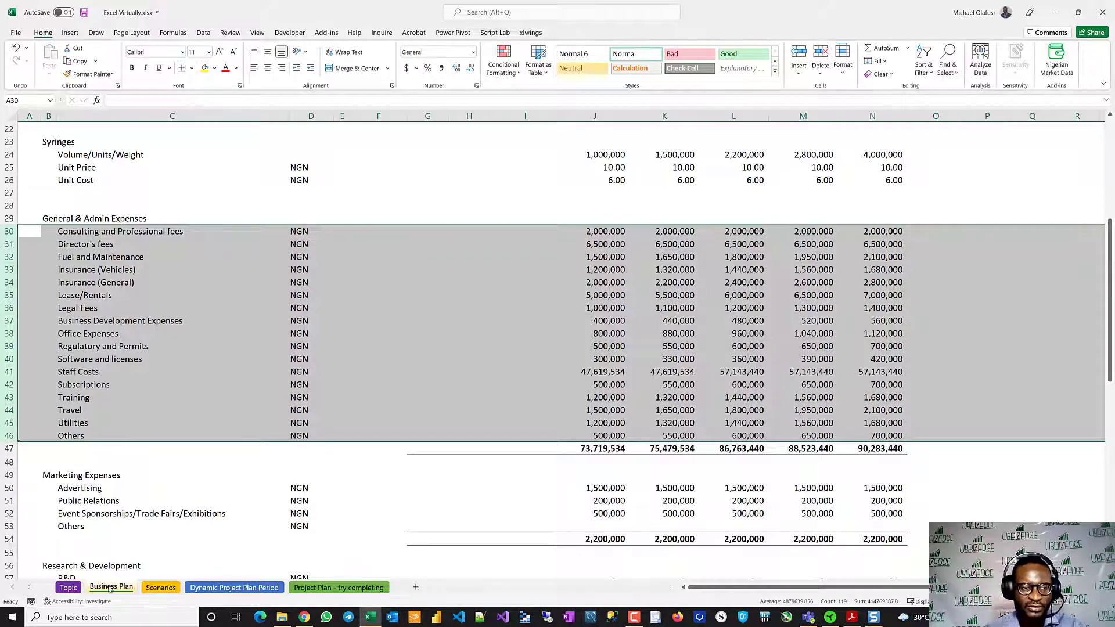
- Highlight the Marketing Expenses rows and the Research & Development rows 56 to 57 for review
{"action": "scroll", "coordinate": [112, 510], "scroll_direction": "down", "scroll_amount": 6}
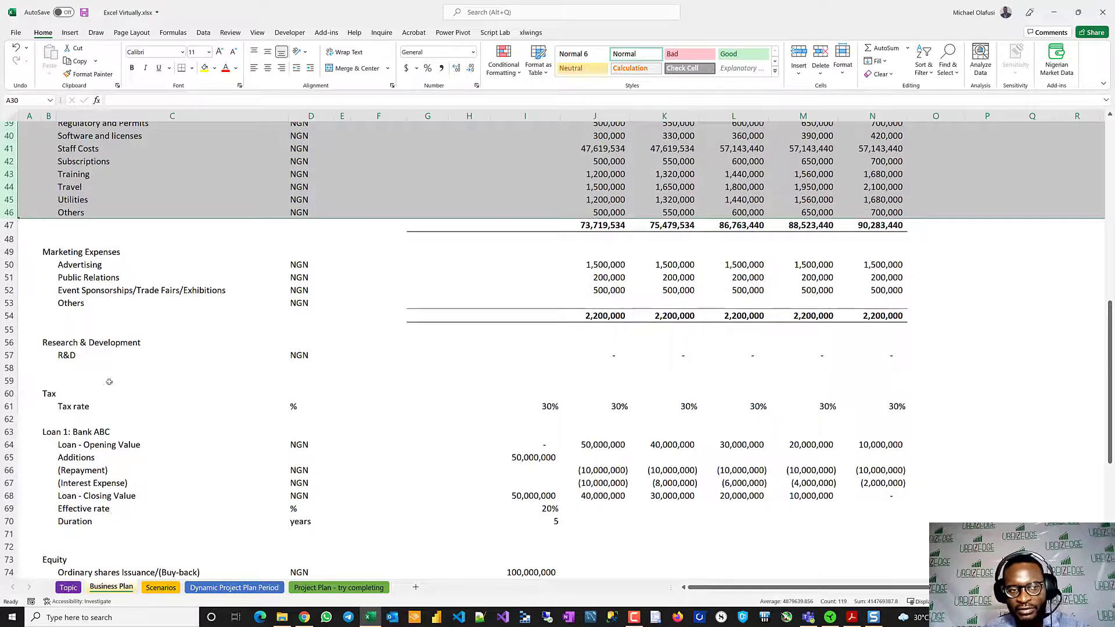
{"action": "left_click_drag", "start_coordinate": [10, 252], "coordinate": [10, 304]}
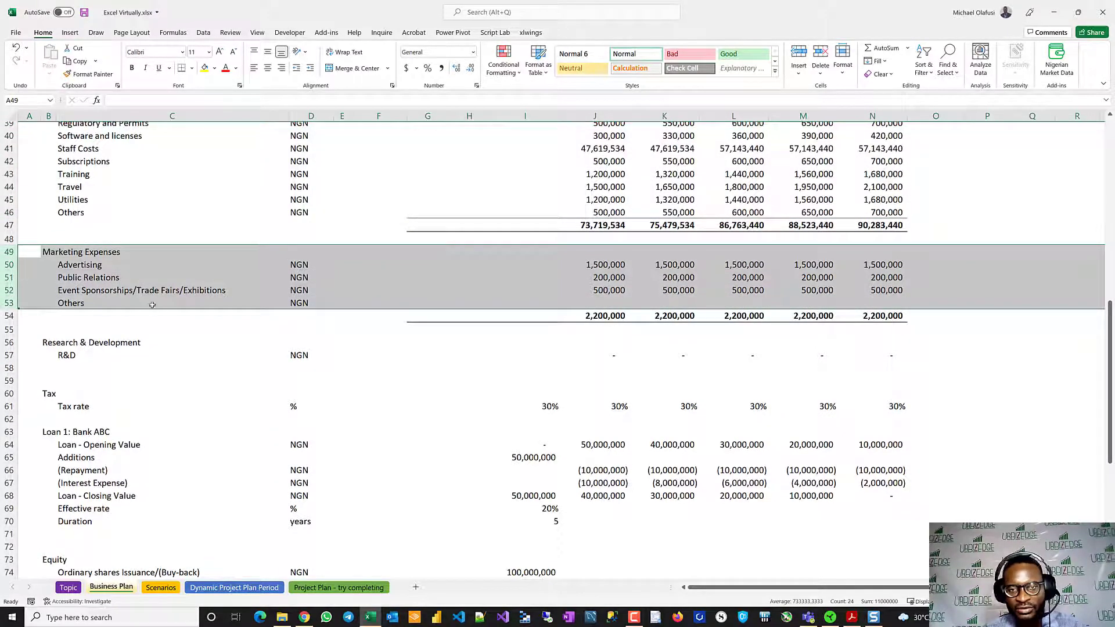
{"action": "left_click_drag", "start_coordinate": [19, 264], "coordinate": [22, 301]}
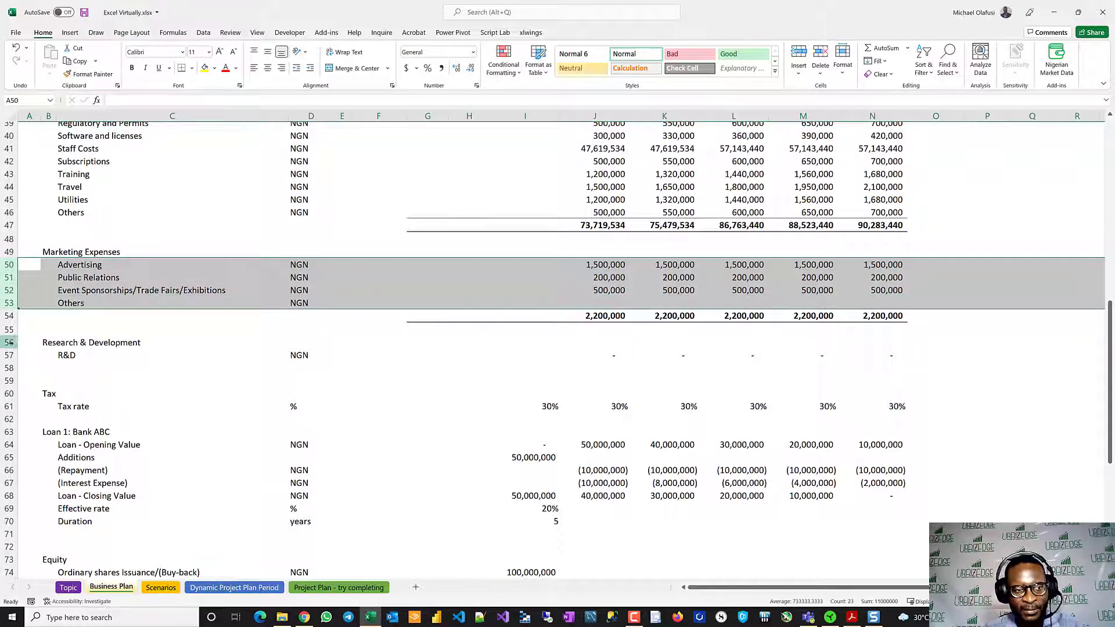
{"action": "left_click_drag", "start_coordinate": [10, 342], "coordinate": [10, 355]}
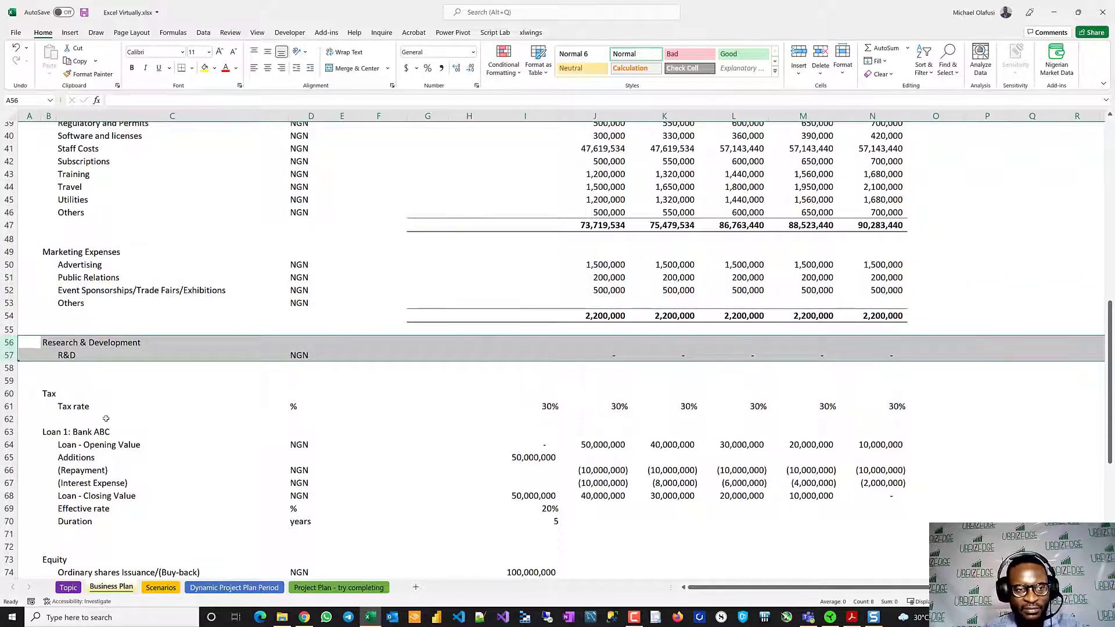
- Review the Tax rows 60 to 61 and save the workbook
{"action": "scroll", "coordinate": [106, 418], "scroll_direction": "down", "scroll_amount": 2}
{"action": "left_click", "coordinate": [12, 318]}
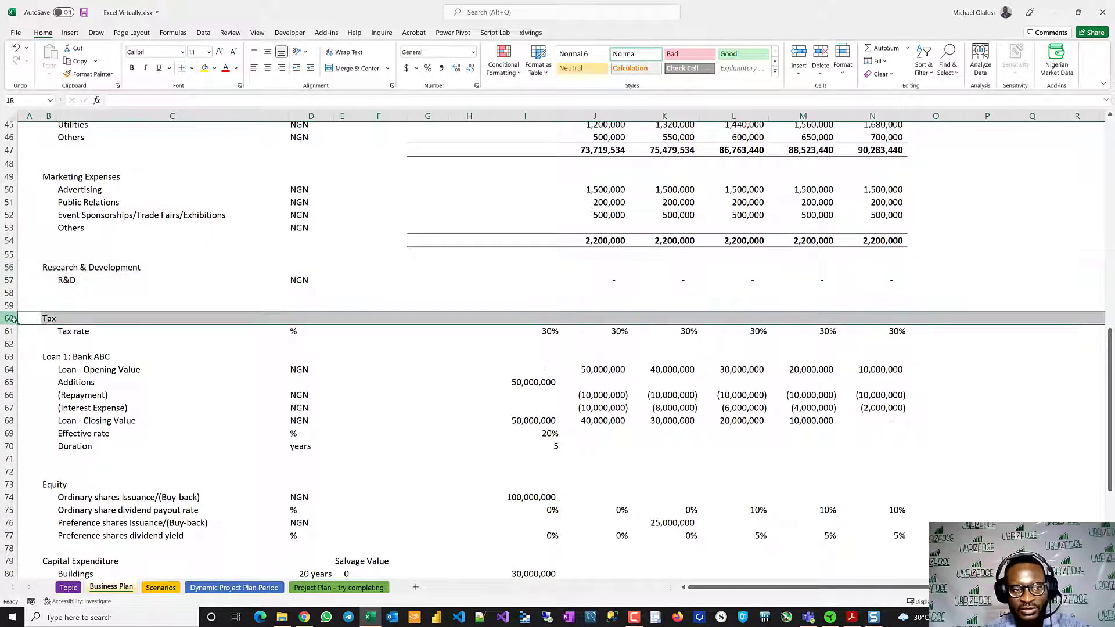
{"action": "left_click_drag", "start_coordinate": [11, 318], "coordinate": [12, 331]}
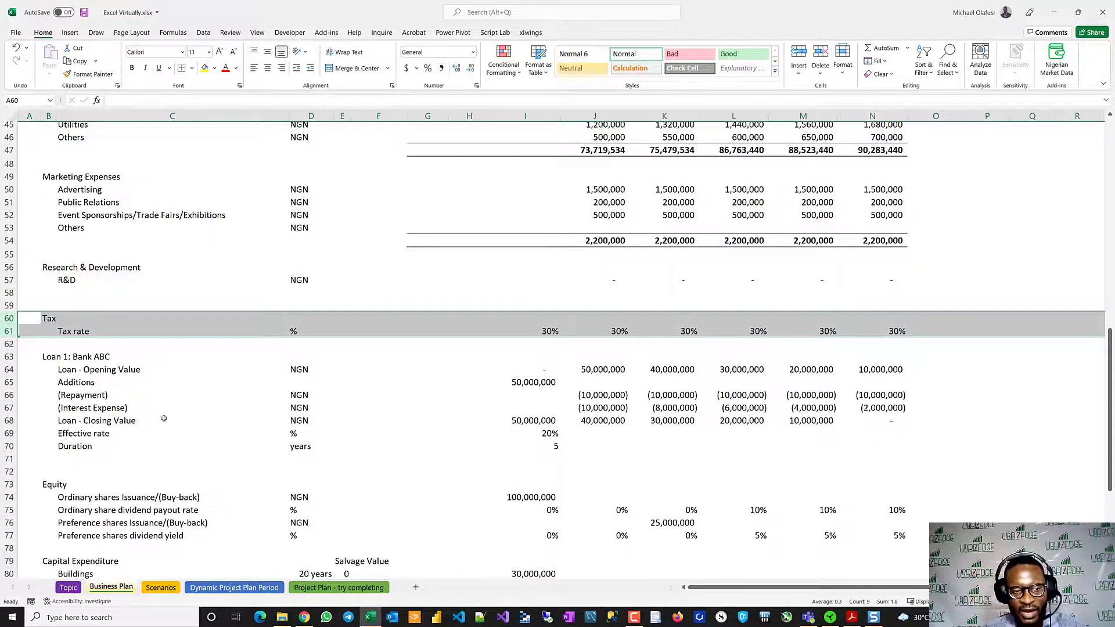
{"action": "left_click", "coordinate": [187, 419]}
{"action": "key", "text": "ctrl+s"}
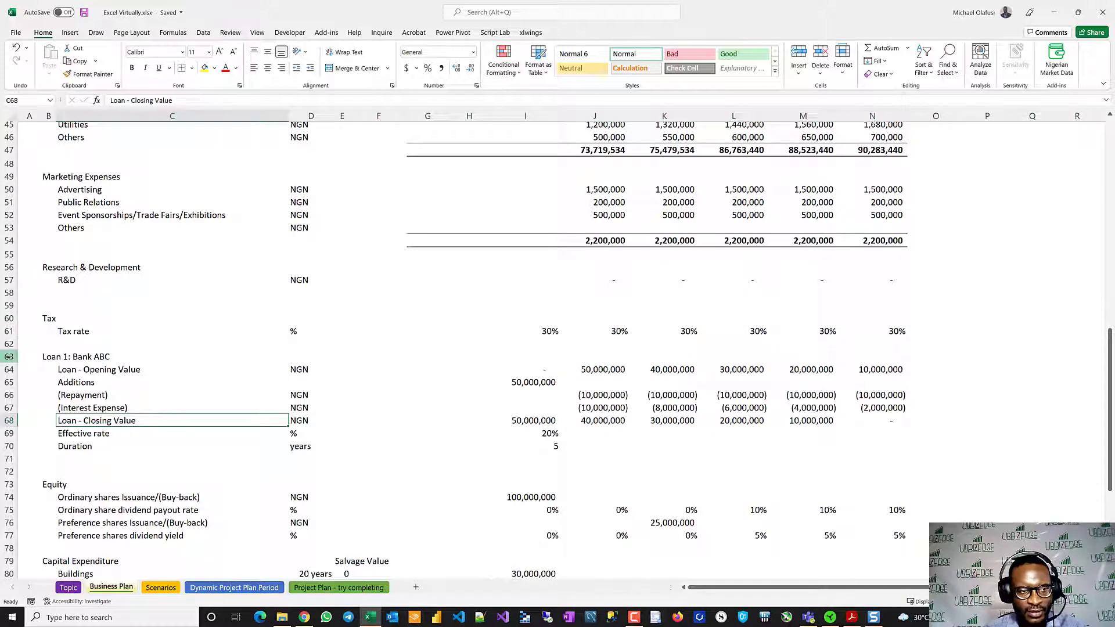
- Examine the Loan 1: Bank ABC rows 63 to 70 and the Equity section's ordinary and preference share rows
{"action": "left_click_drag", "start_coordinate": [12, 357], "coordinate": [25, 448]}
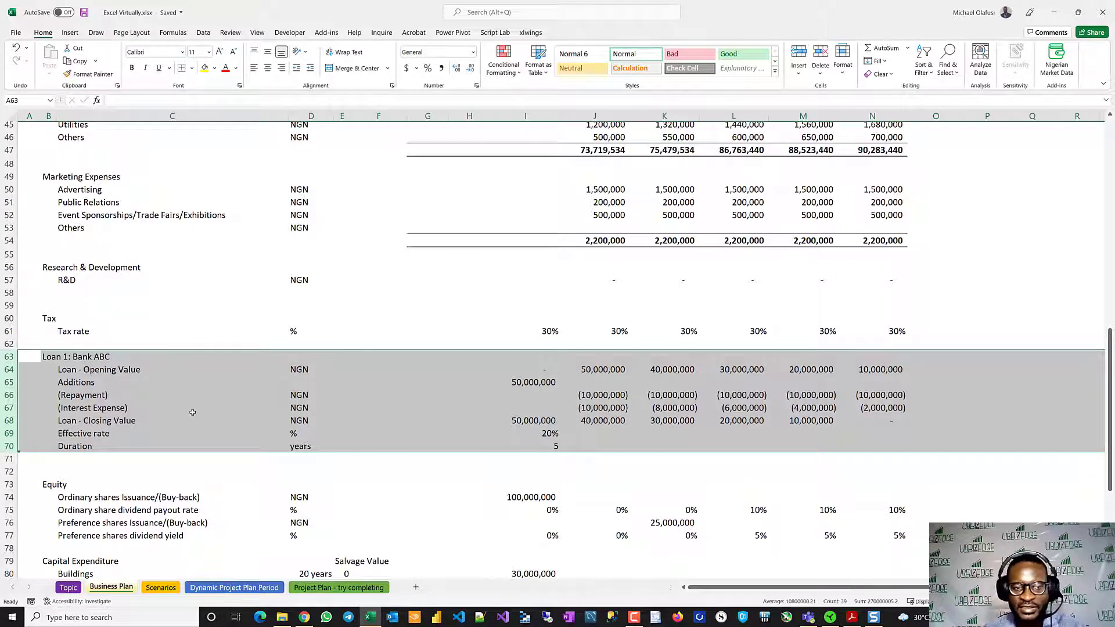
{"action": "scroll", "coordinate": [192, 411], "scroll_direction": "down", "scroll_amount": 2}
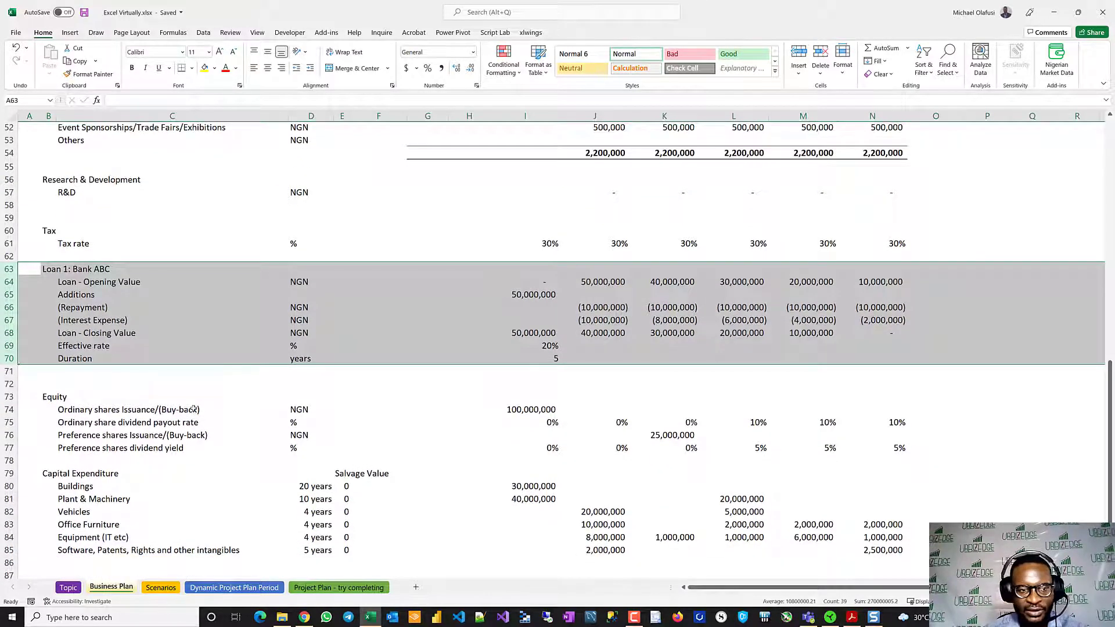
{"action": "scroll", "coordinate": [192, 410], "scroll_direction": "down", "scroll_amount": 1}
{"action": "left_click", "coordinate": [9, 387]}
{"action": "left_click_drag", "start_coordinate": [9, 388], "coordinate": [14, 439]}
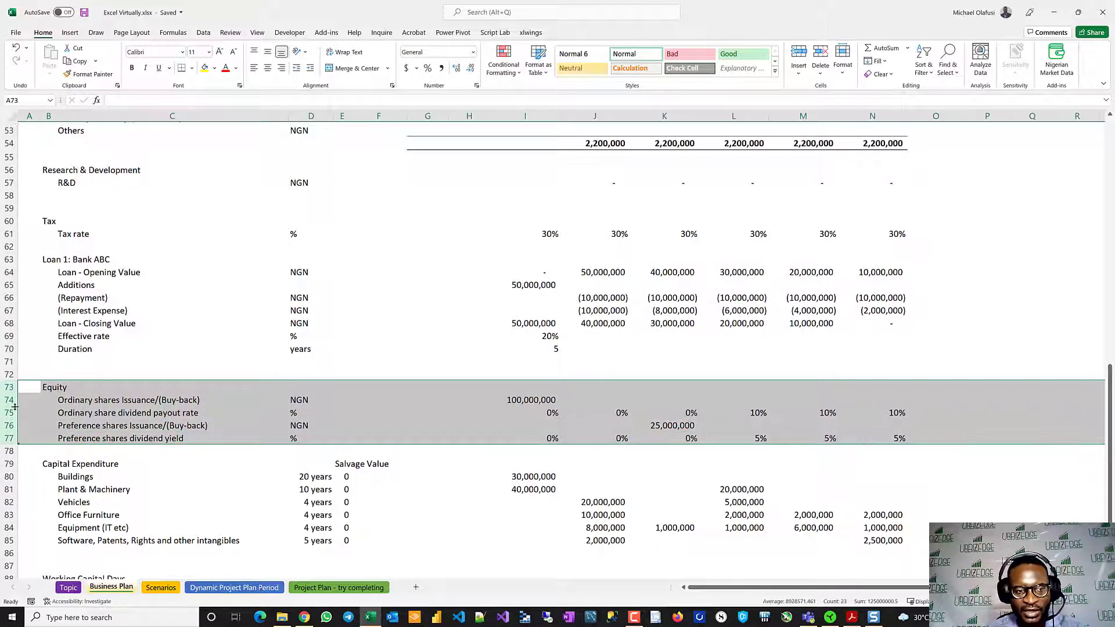
{"action": "left_click_drag", "start_coordinate": [9, 400], "coordinate": [12, 440]}
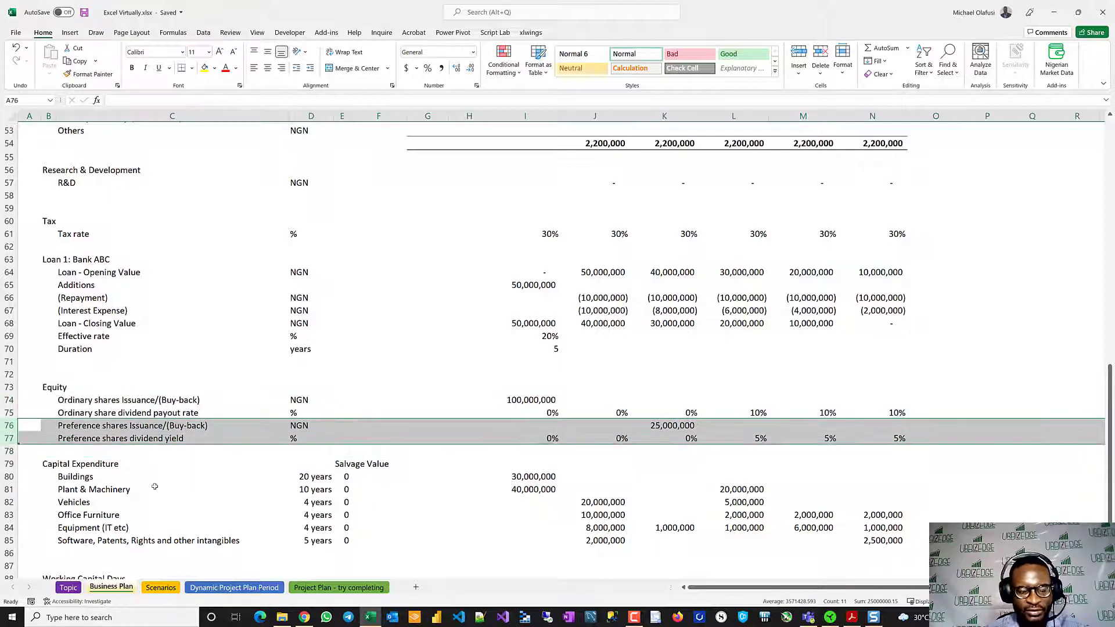
{"action": "scroll", "coordinate": [154, 486], "scroll_direction": "down", "scroll_amount": 3}
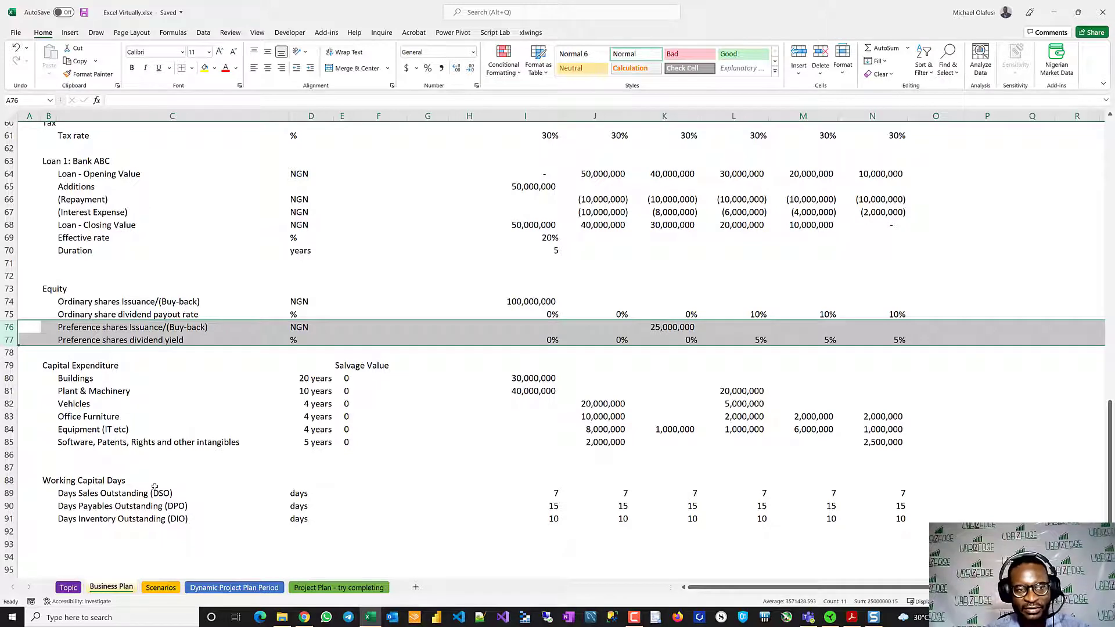
{"action": "left_click", "coordinate": [5, 302]}
{"action": "left_click_drag", "start_coordinate": [4, 302], "coordinate": [5, 315]}
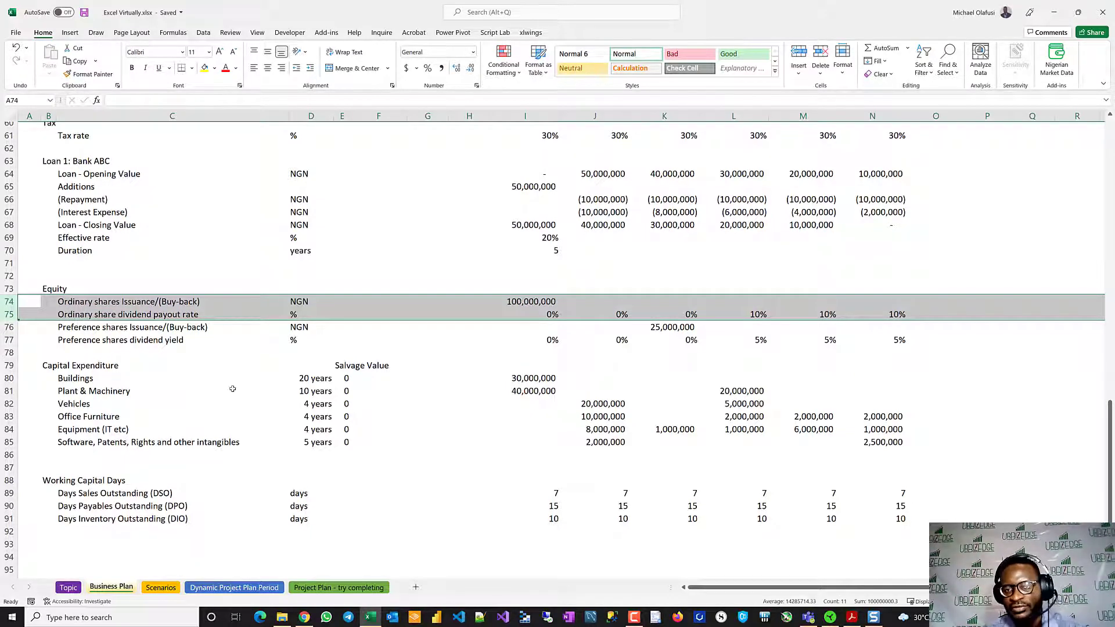
- Examine the Capital Expenditure rows 79 to 85 and each Working Capital Days row: DSO, DPO and DIO
{"action": "scroll", "coordinate": [232, 389], "scroll_direction": "down", "scroll_amount": 2}
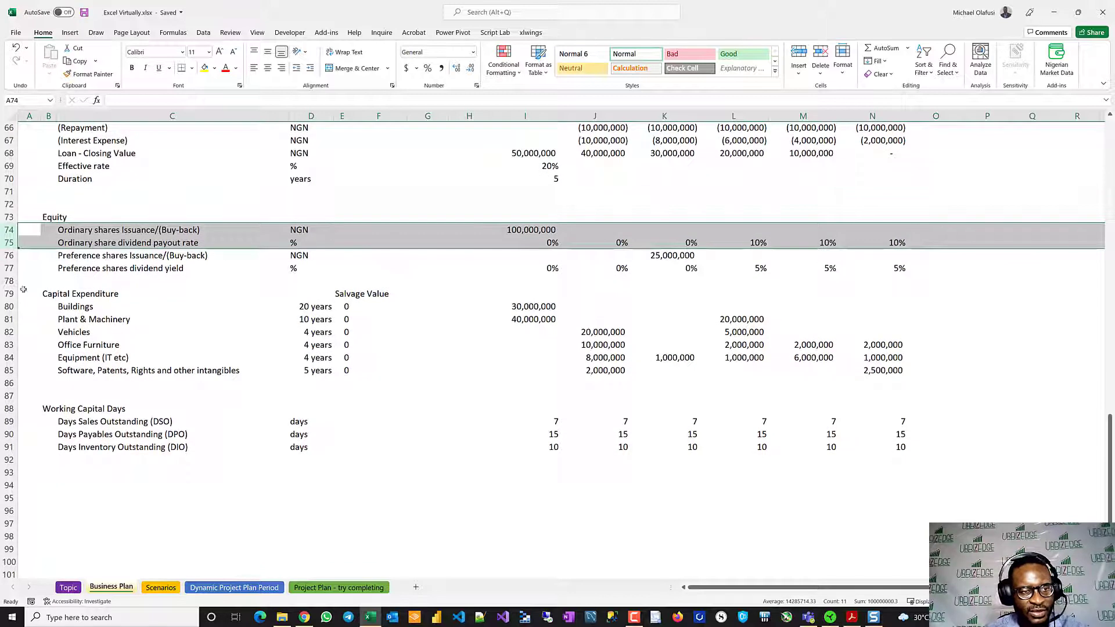
{"action": "left_click_drag", "start_coordinate": [10, 294], "coordinate": [21, 372]}
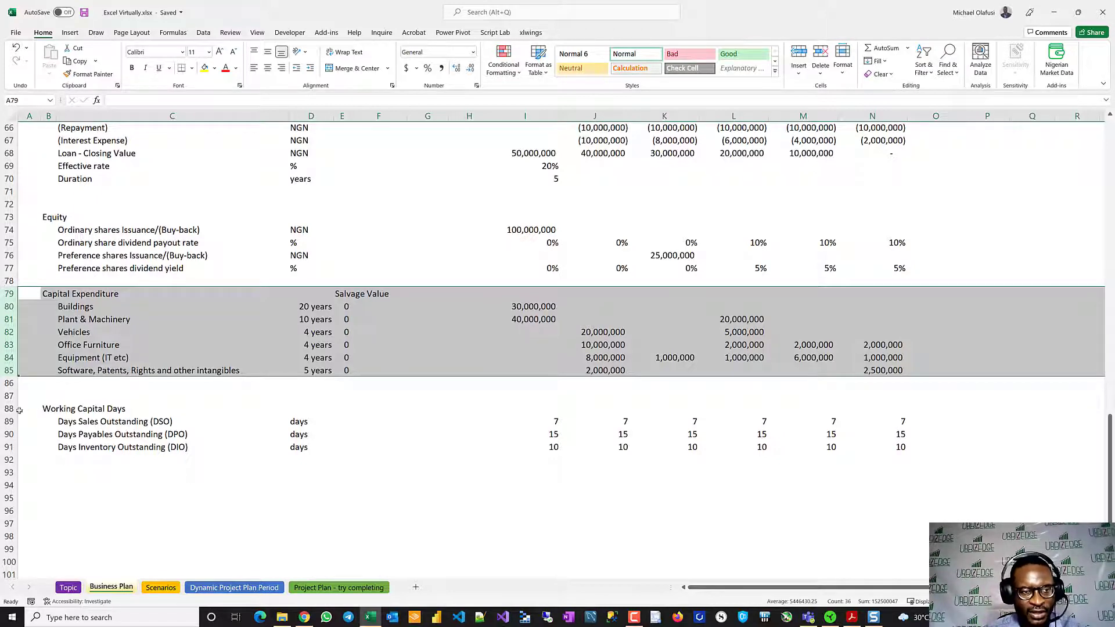
{"action": "left_click_drag", "start_coordinate": [9, 408], "coordinate": [14, 446]}
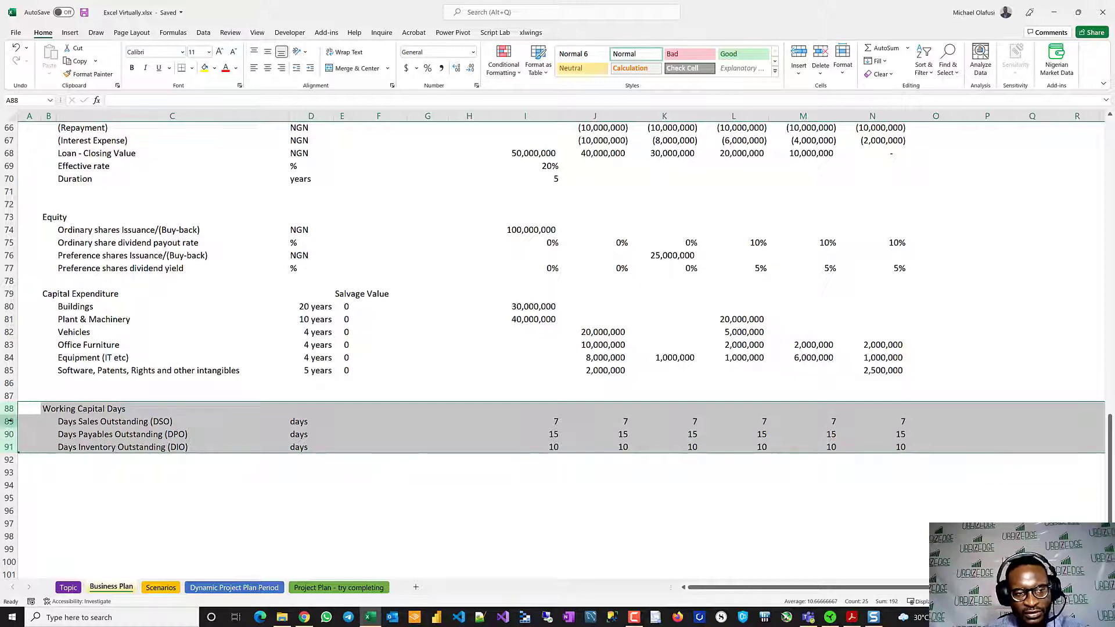
{"action": "left_click", "coordinate": [11, 421]}
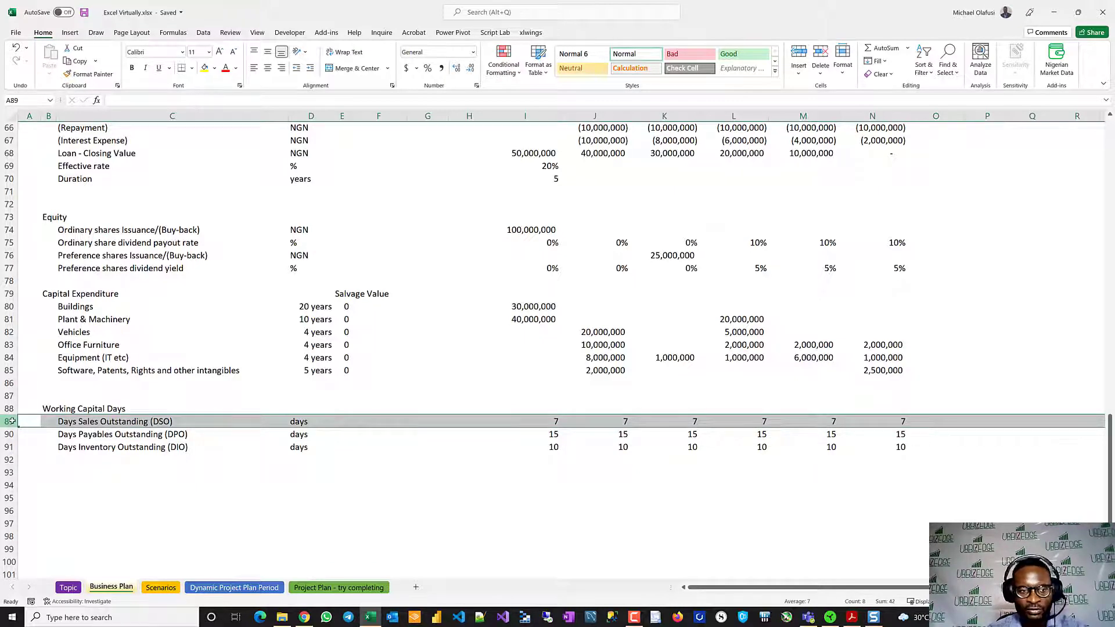
{"action": "left_click", "coordinate": [9, 434]}
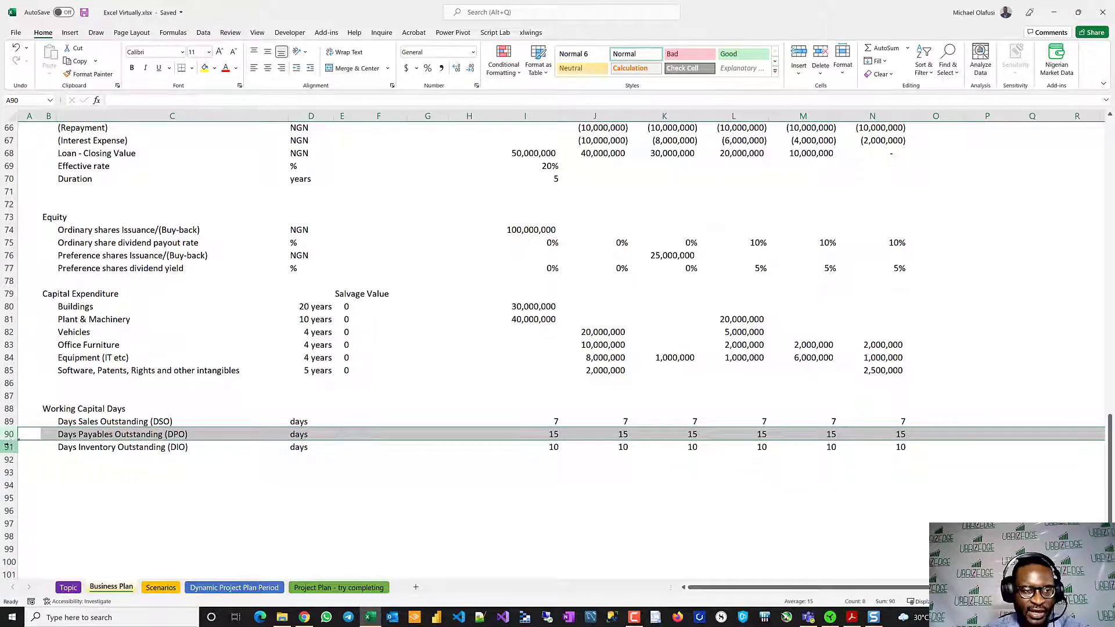
{"action": "left_click", "coordinate": [8, 447]}
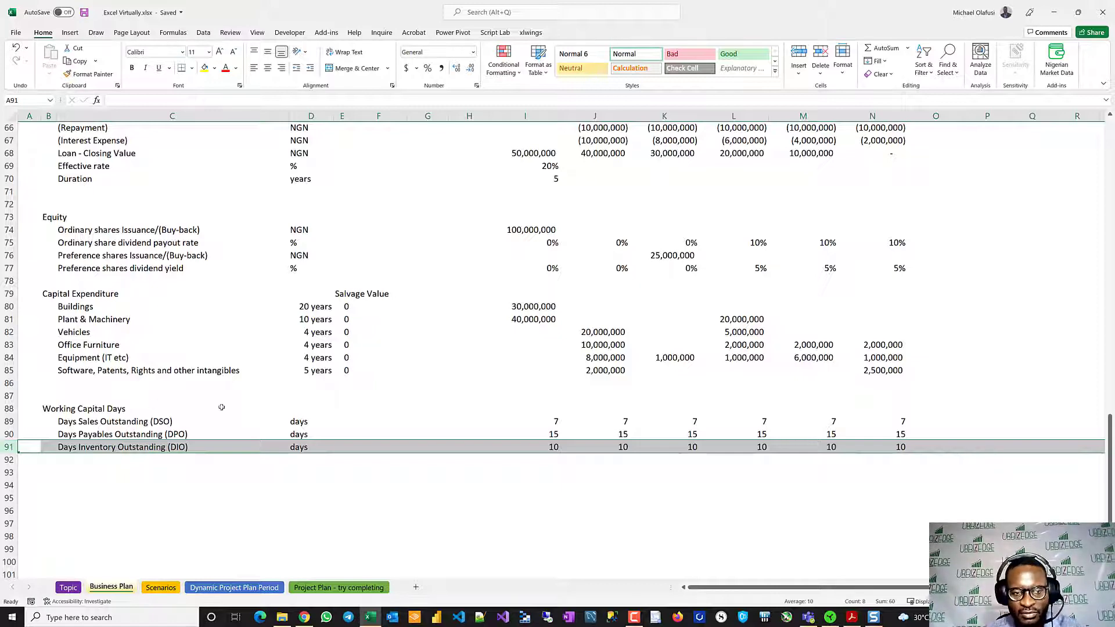
- Clear the row highlight and look back over the Business Plan inputs up to the sheet's title
{"action": "scroll", "coordinate": [298, 383], "scroll_direction": "up", "scroll_amount": 6}
{"action": "scroll", "coordinate": [298, 383], "scroll_direction": "down", "scroll_amount": 6}
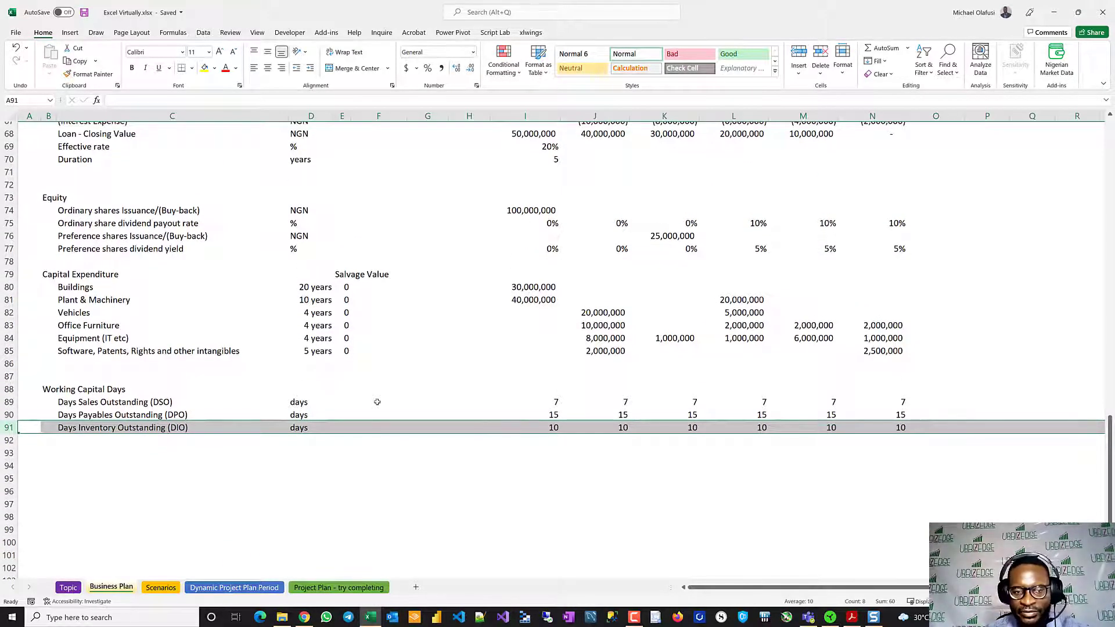
{"action": "left_click", "coordinate": [404, 362]}
{"action": "scroll", "coordinate": [404, 358], "scroll_direction": "up", "scroll_amount": 13}
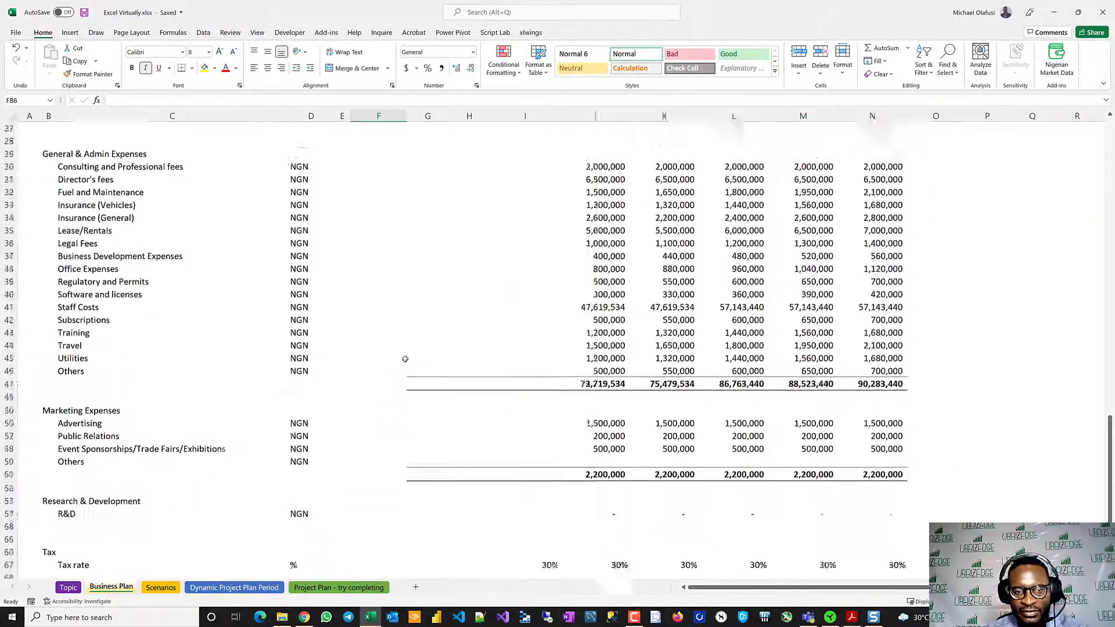
{"action": "scroll", "coordinate": [405, 359], "scroll_direction": "up", "scroll_amount": 9}
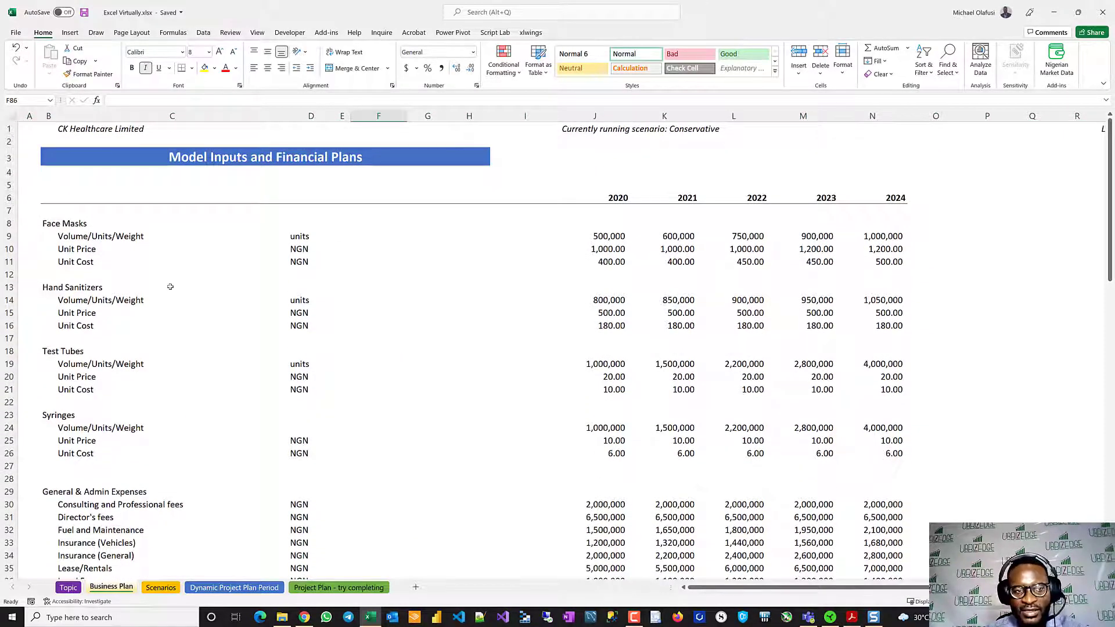
- Review the yearly volume, unit price and unit cost rows for all four products, Face Masks through Syringes, in rows 8 to 26
{"action": "scroll", "coordinate": [170, 286], "scroll_direction": "down", "scroll_amount": 11}
{"action": "scroll", "coordinate": [170, 286], "scroll_direction": "up", "scroll_amount": 3}
{"action": "scroll", "coordinate": [170, 286], "scroll_direction": "up", "scroll_amount": 6}
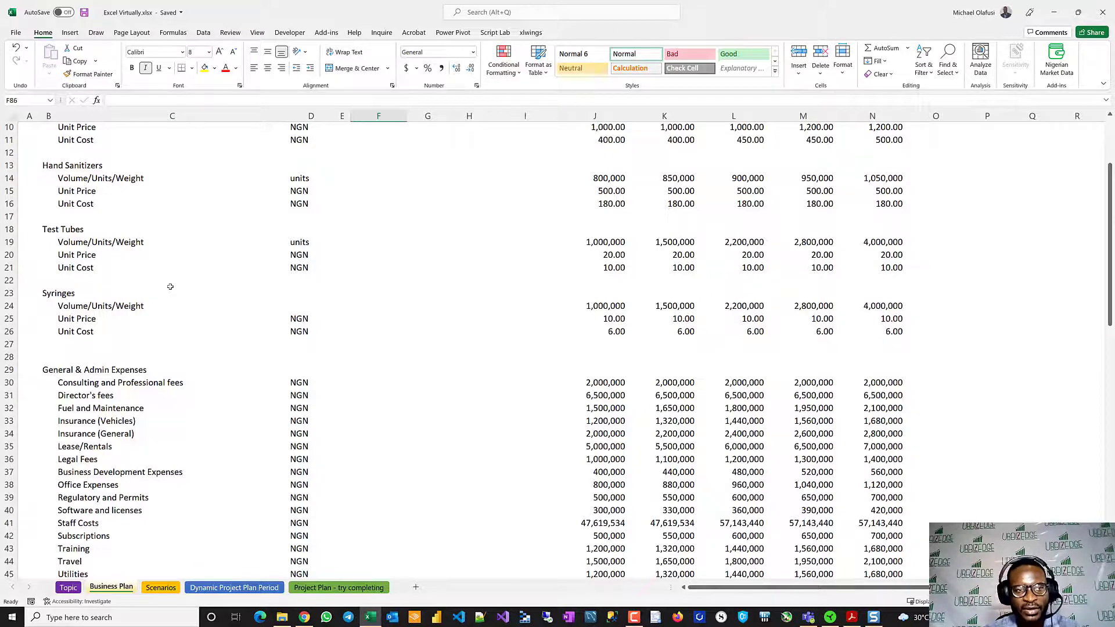
{"action": "scroll", "coordinate": [170, 286], "scroll_direction": "up", "scroll_amount": 3}
{"action": "left_click_drag", "start_coordinate": [14, 224], "coordinate": [50, 452]}
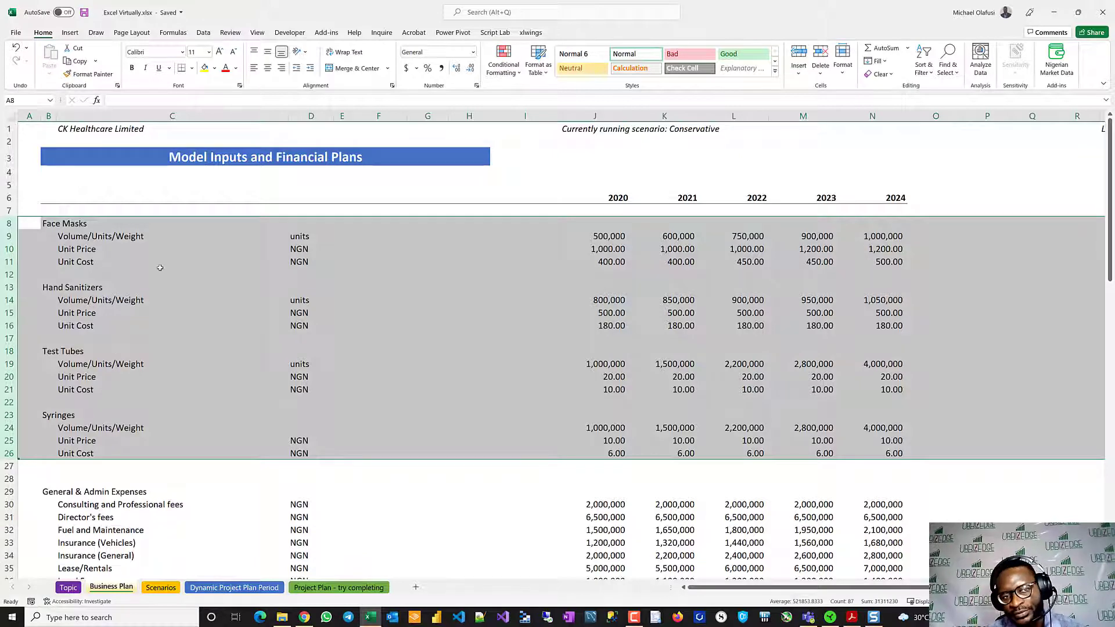
{"action": "left_click", "coordinate": [10, 250]}
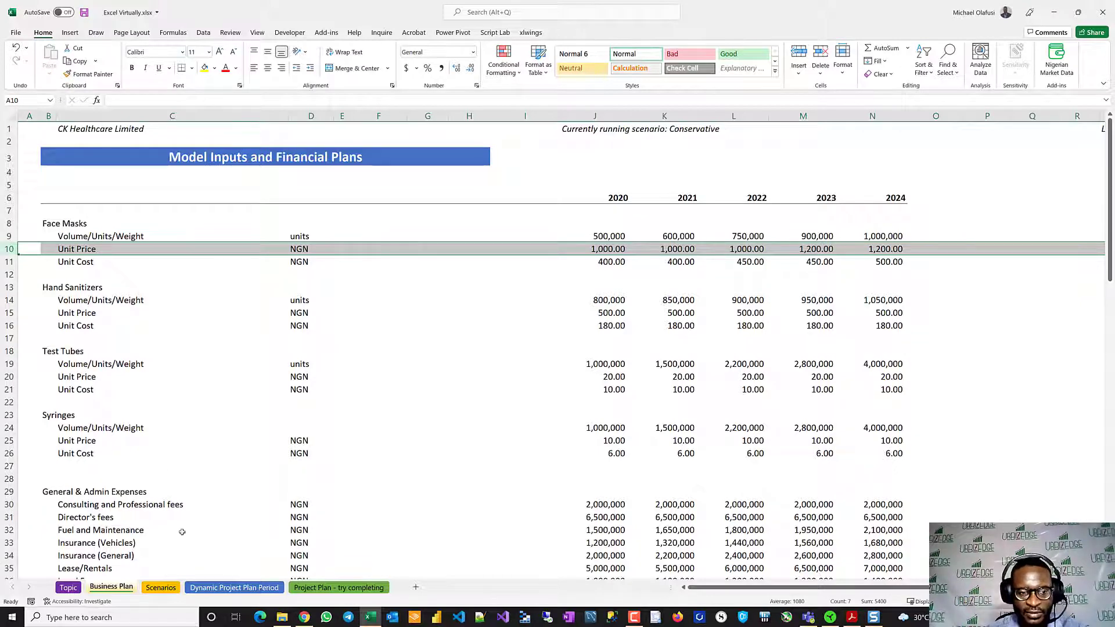
- Look at the Scenarios sheet's header and scenario selector, and add a new blank worksheet right after it
{"action": "left_click", "coordinate": [152, 588]}
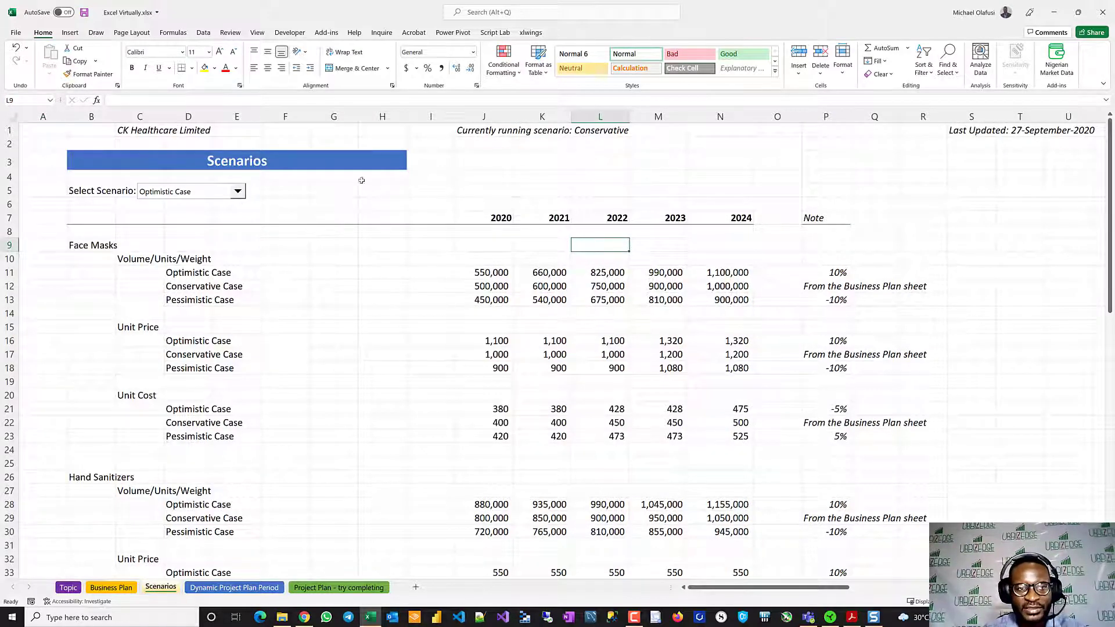
{"action": "left_click", "coordinate": [9, 162]}
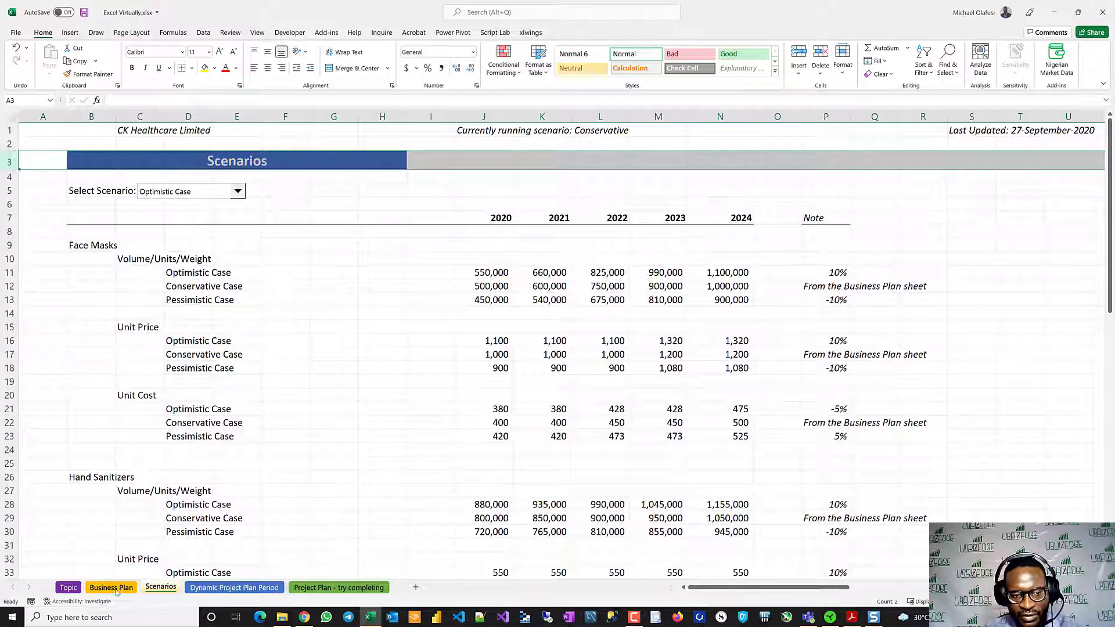
{"action": "left_click", "coordinate": [417, 590]}
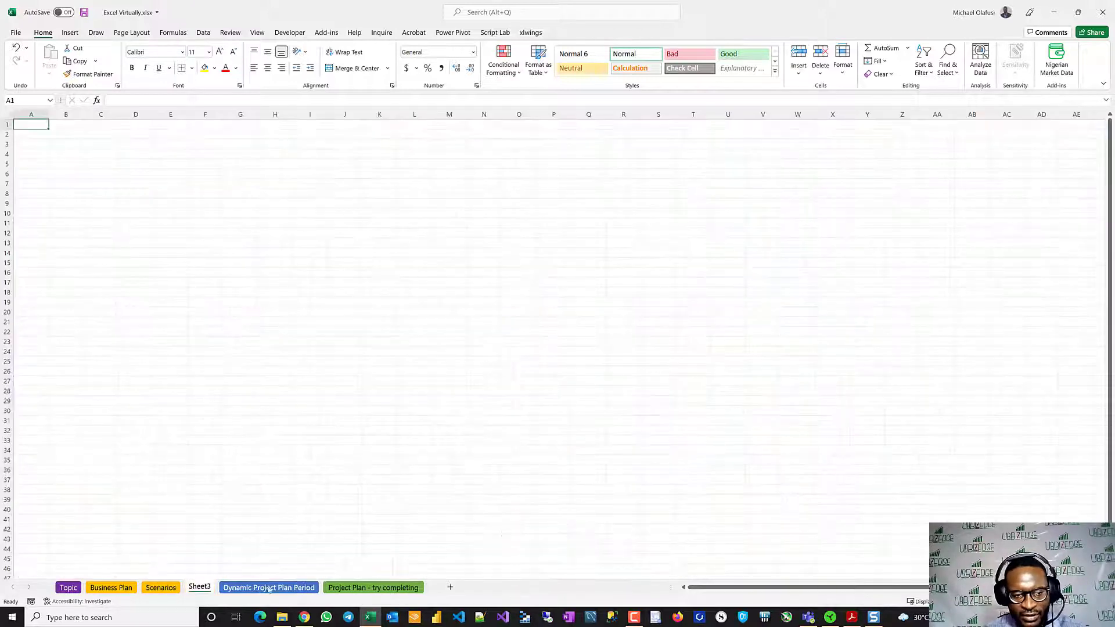
- Copy header rows 1 to 3 of the Business Plan sheet to the top of Sheet3, keeping the source column widths
{"action": "left_click", "coordinate": [111, 588]}
{"action": "left_click_drag", "start_coordinate": [11, 129], "coordinate": [13, 154]}
{"action": "key", "text": "ctrl+c"}
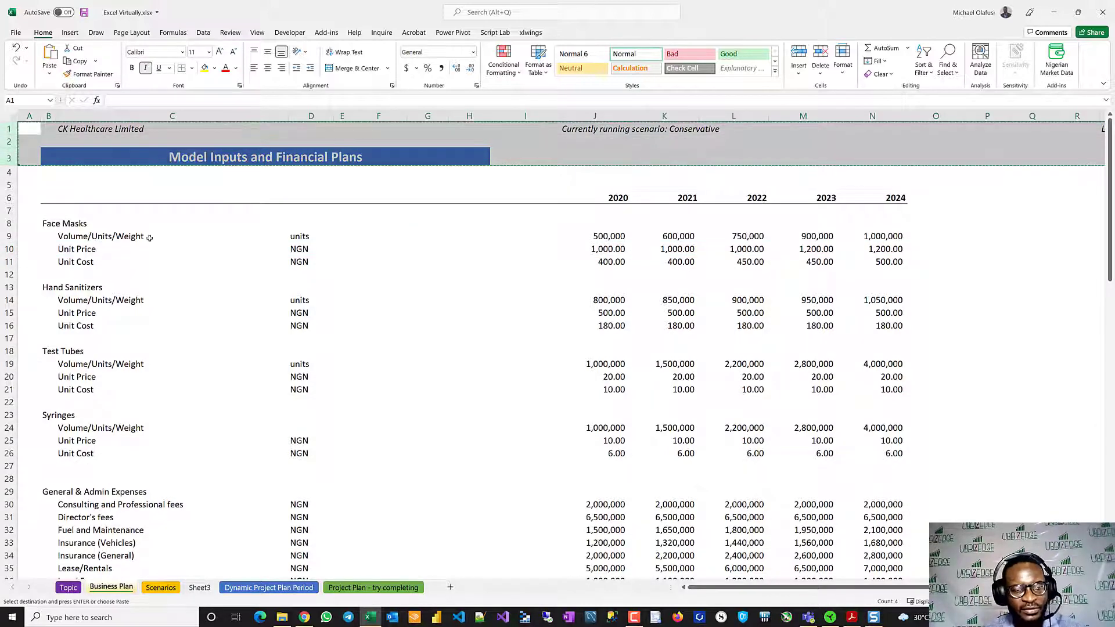
{"action": "left_click", "coordinate": [193, 588]}
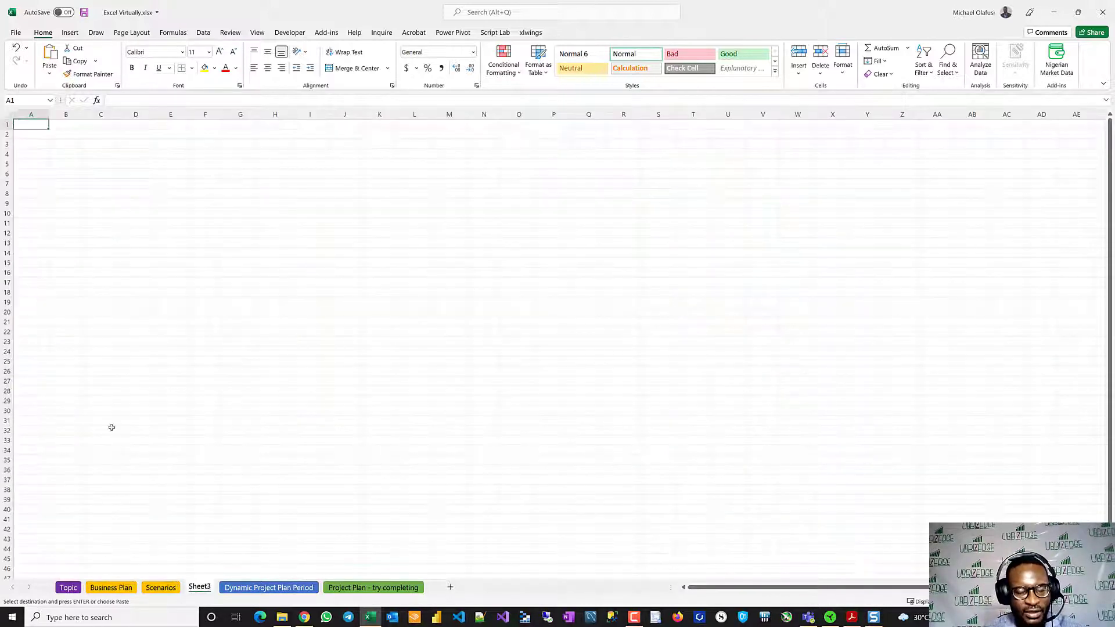
{"action": "key", "text": "ctrl+v"}
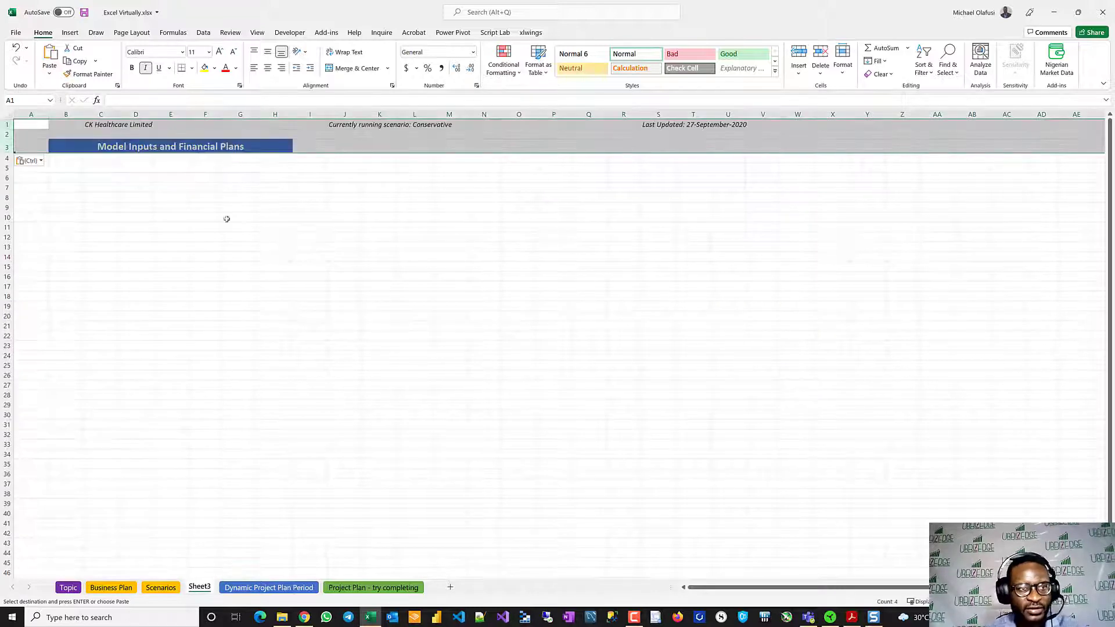
{"action": "left_click", "coordinate": [29, 160]}
{"action": "left_click", "coordinate": [38, 206]}
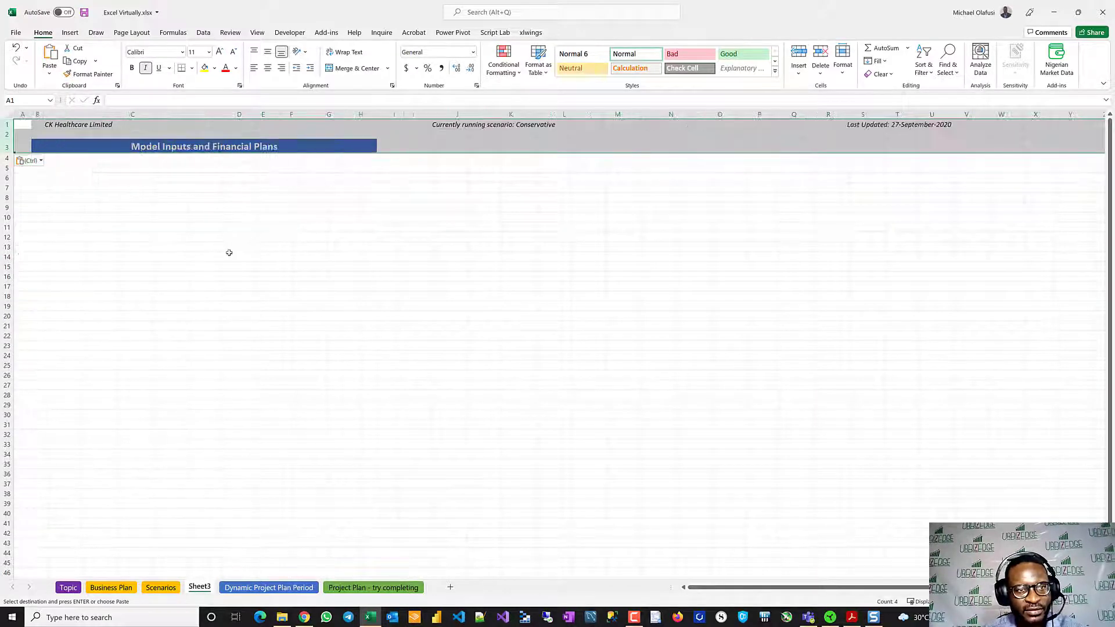
{"action": "left_click", "coordinate": [311, 293]}
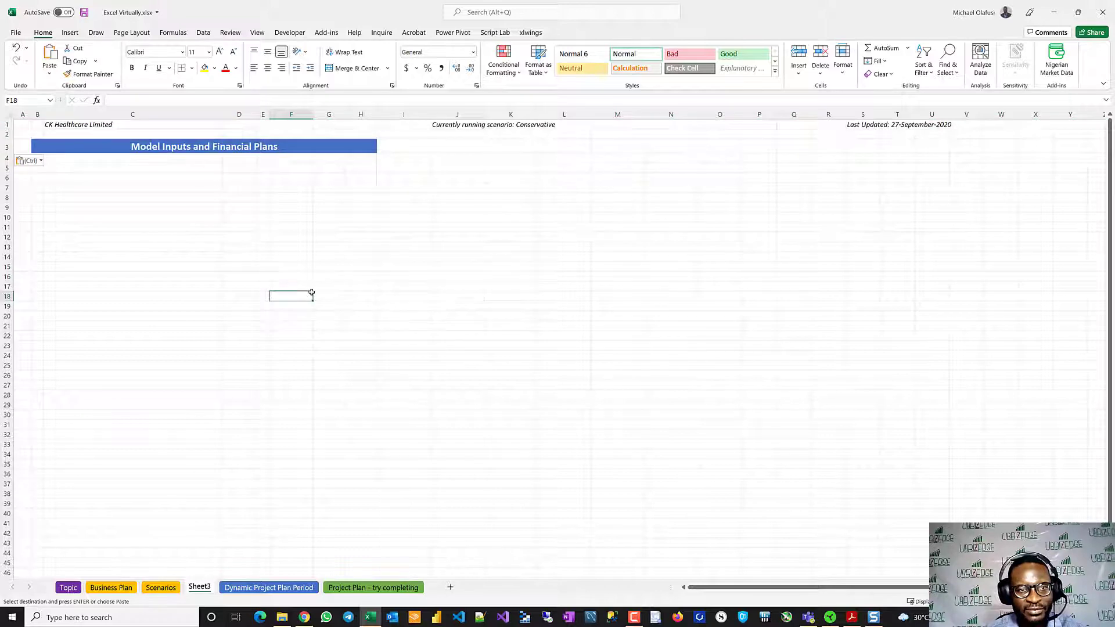
- Enter the label "Select Scenario:" in cell C5 of Sheet3
{"action": "scroll", "coordinate": [202, 270], "scroll_direction": "up", "scroll_amount": 3}
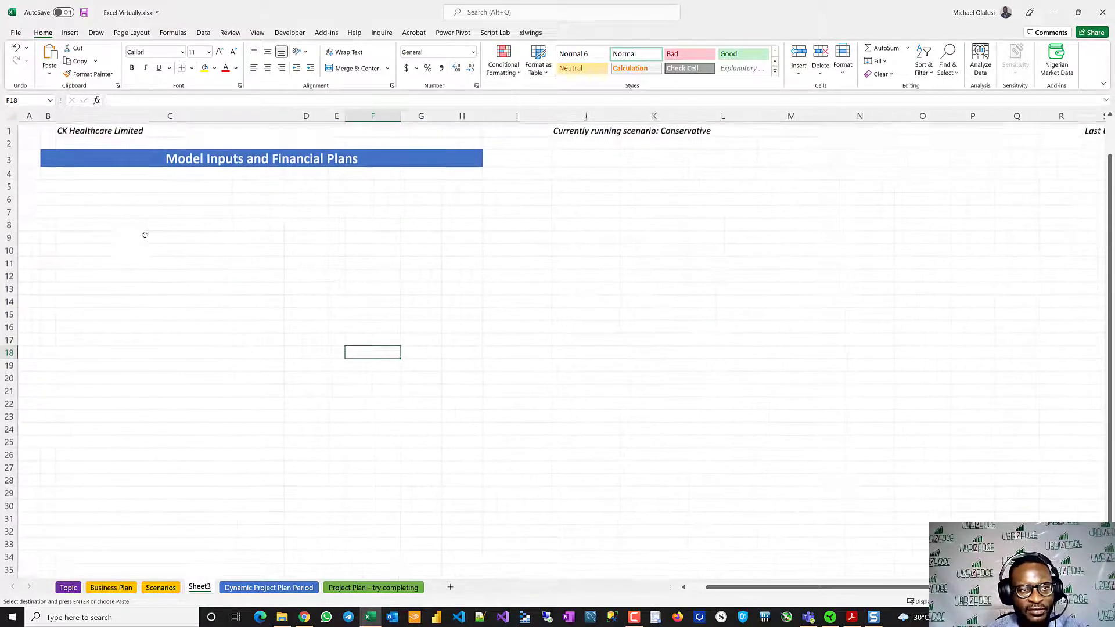
{"action": "left_click", "coordinate": [72, 184]}
{"action": "type", "text": "Se"}
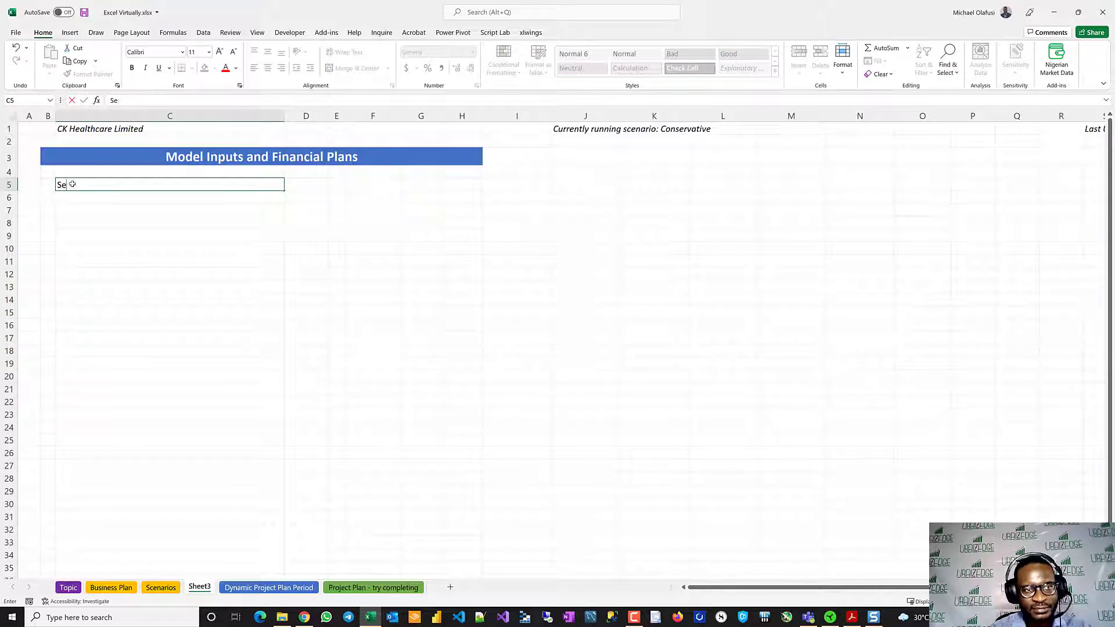
{"action": "type", "text": ";eect Sce"}
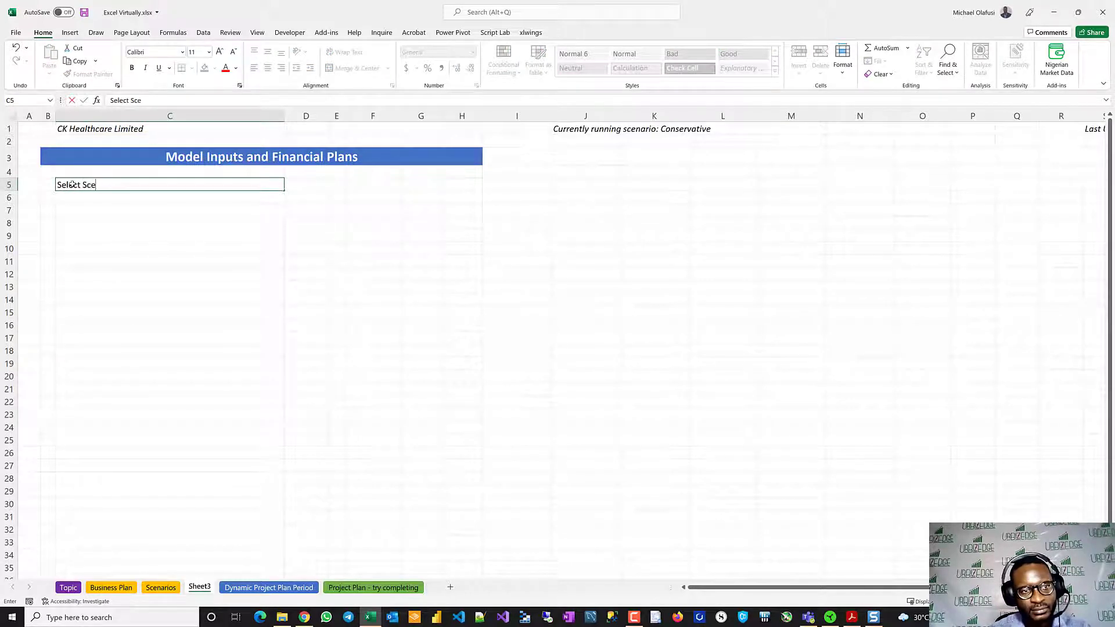
{"action": "type", "text": "nario:"}
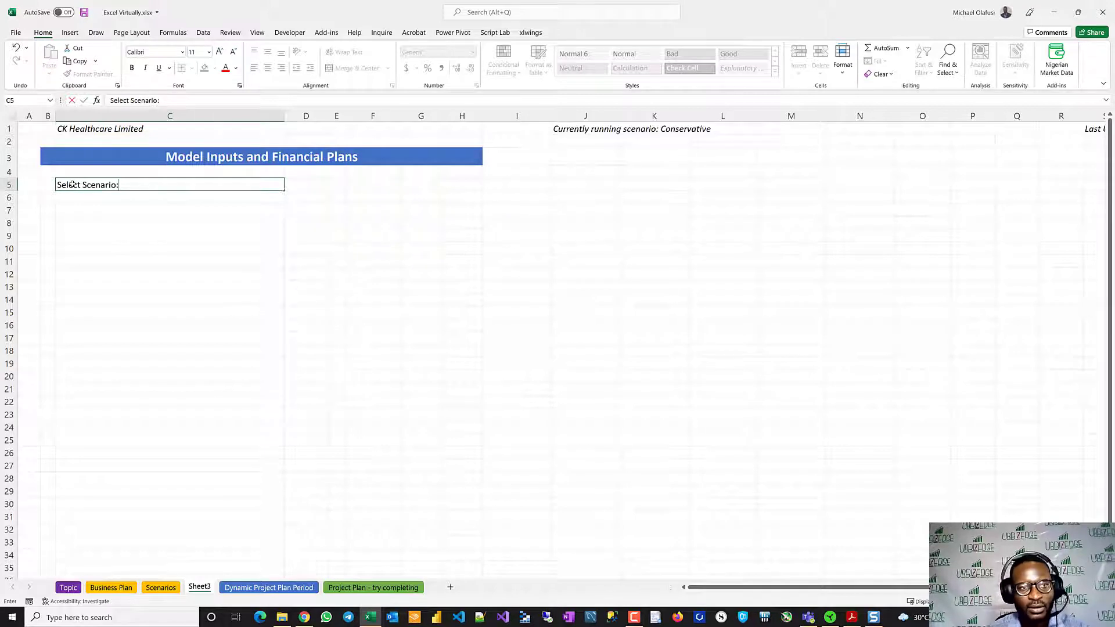
{"action": "key", "text": "ctrl+Return"}
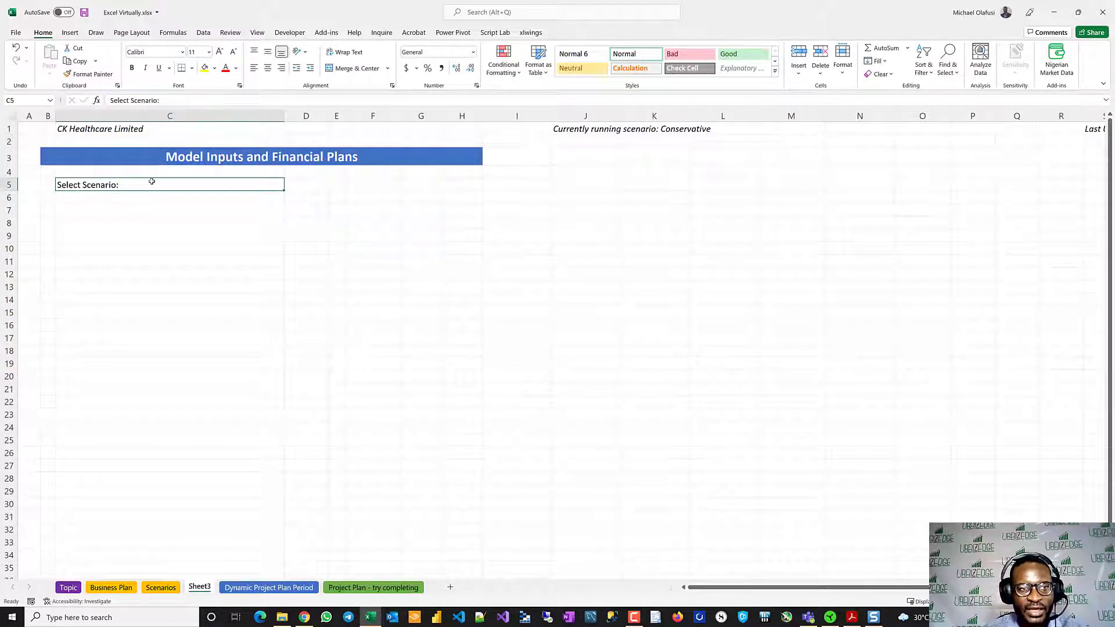
{"action": "left_click", "coordinate": [191, 225]}
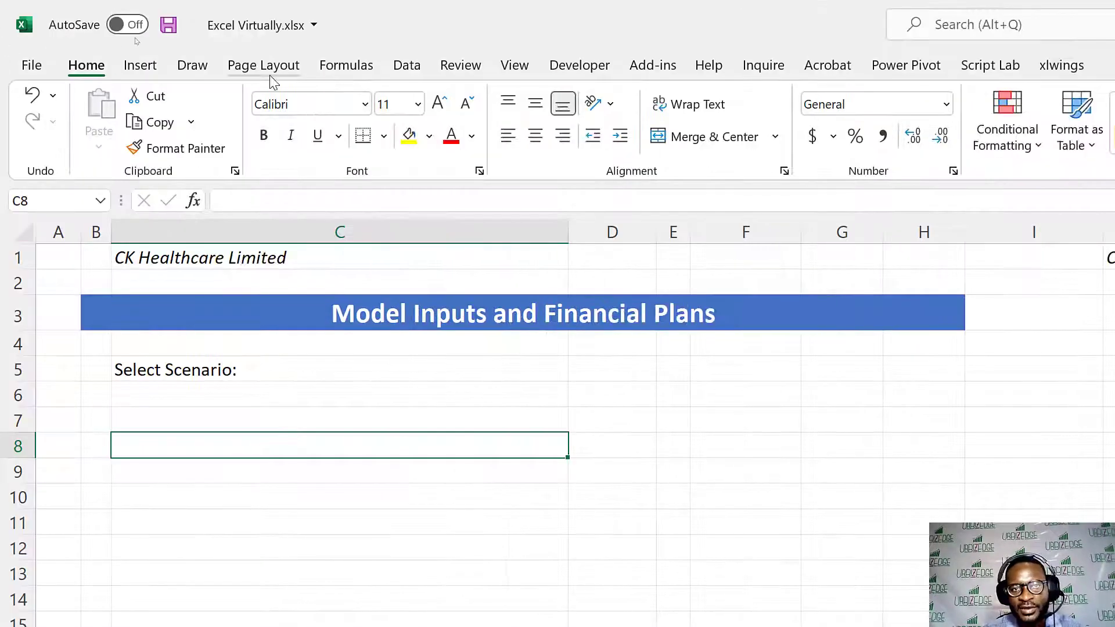
- Check in Excel's ribbon customization options that the Developer tab is enabled, and return to the sheet
{"action": "left_click", "coordinate": [601, 65]}
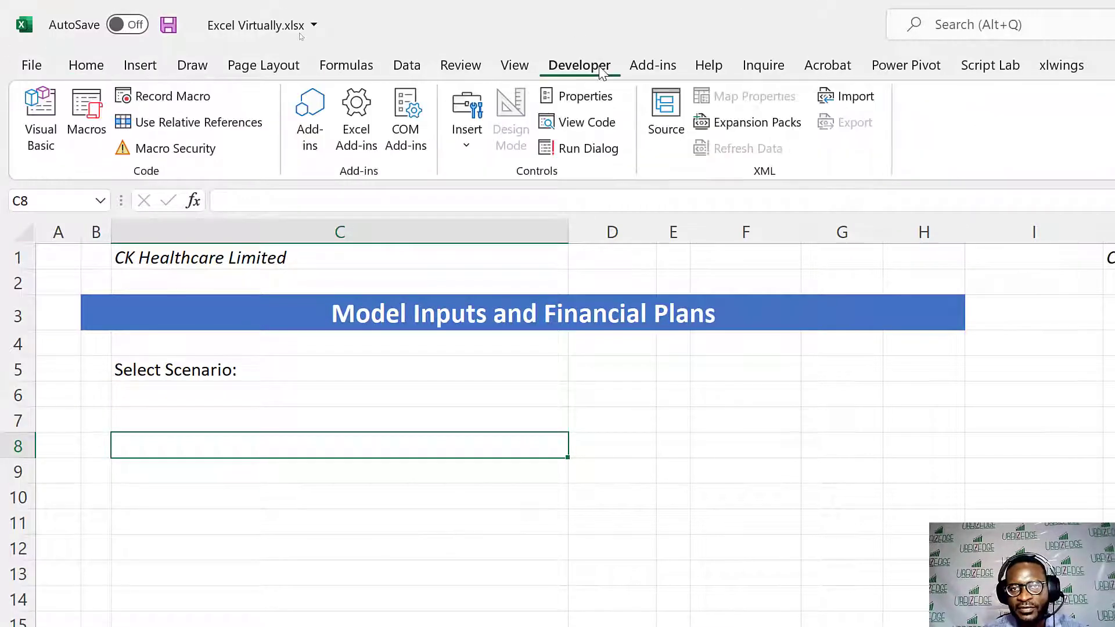
{"action": "left_click", "coordinate": [30, 67]}
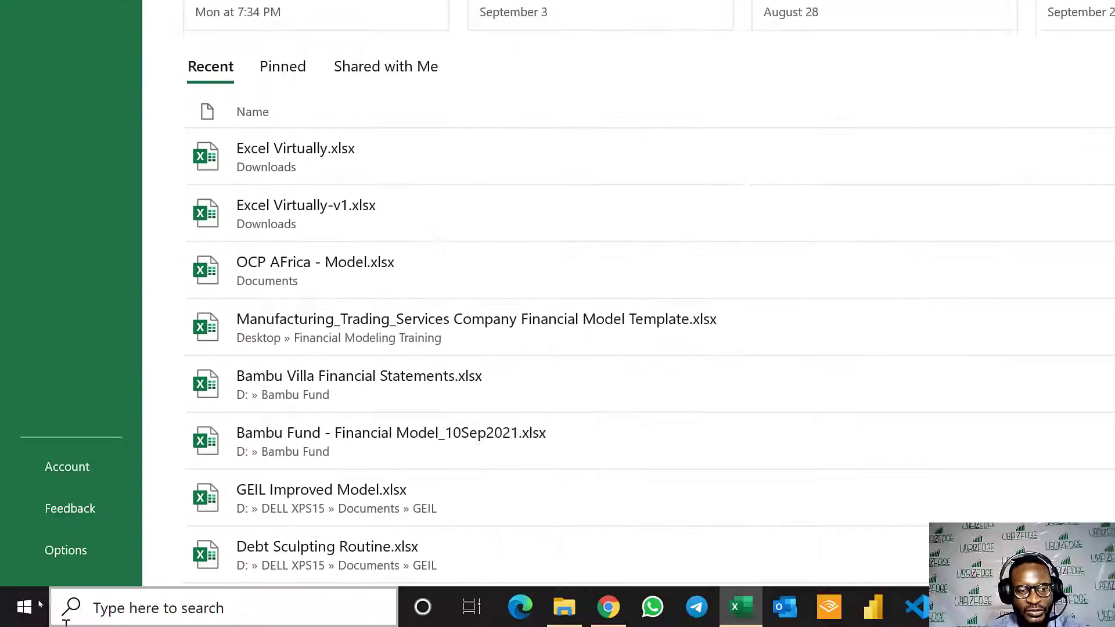
{"action": "left_click", "coordinate": [83, 540]}
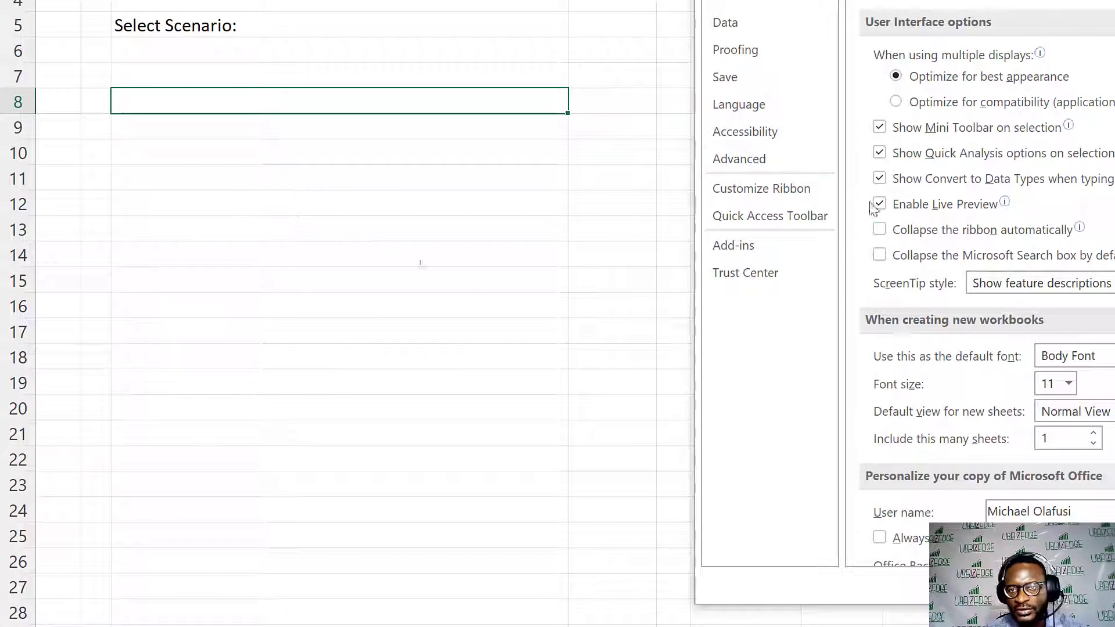
{"action": "left_click", "coordinate": [792, 187]}
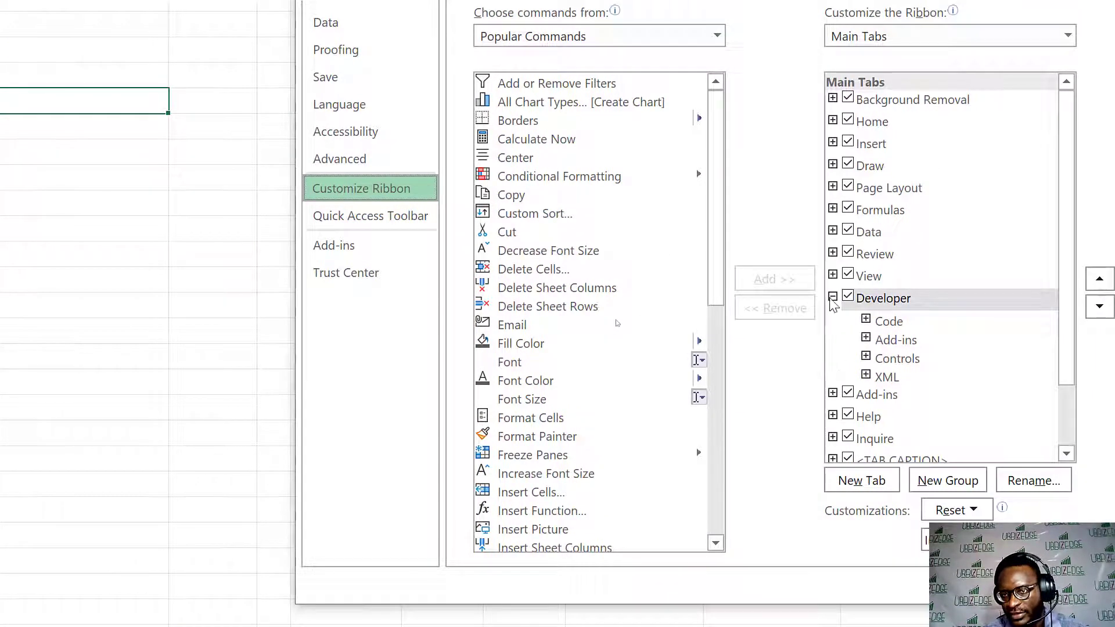
{"action": "left_click", "coordinate": [832, 296]}
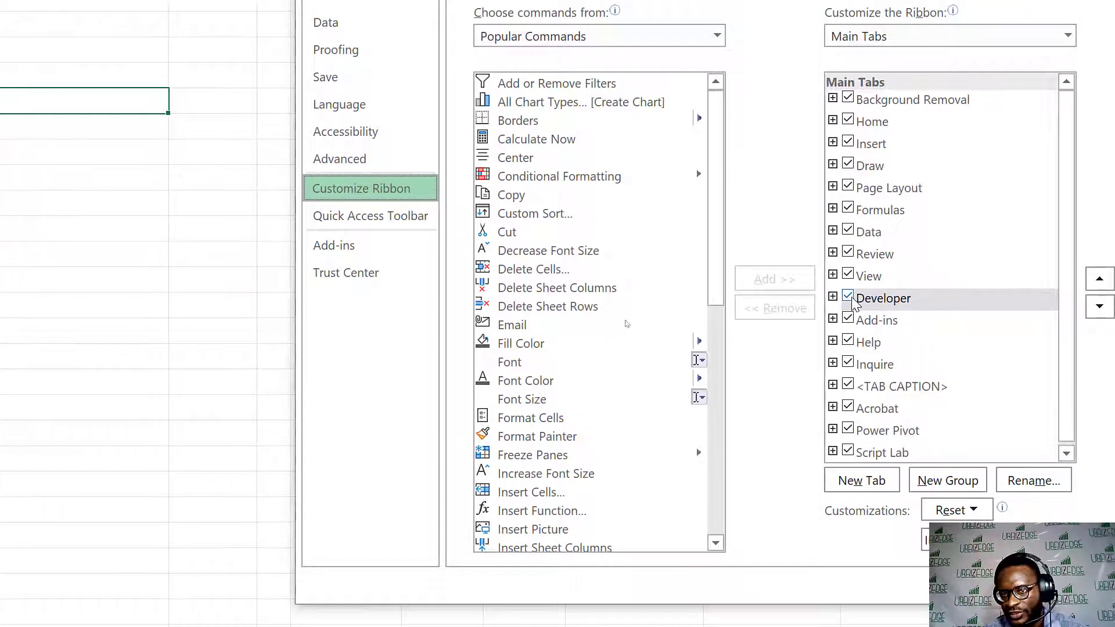
{"action": "left_click", "coordinate": [851, 300]}
{"action": "left_click", "coordinate": [851, 298]}
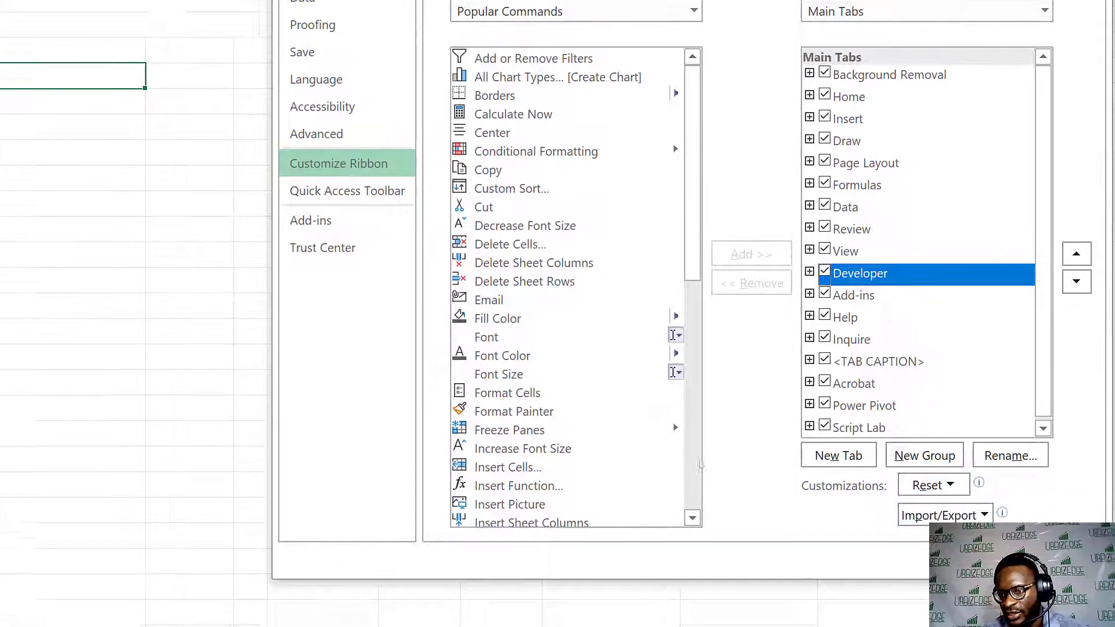
{"action": "left_click", "coordinate": [1005, 587]}
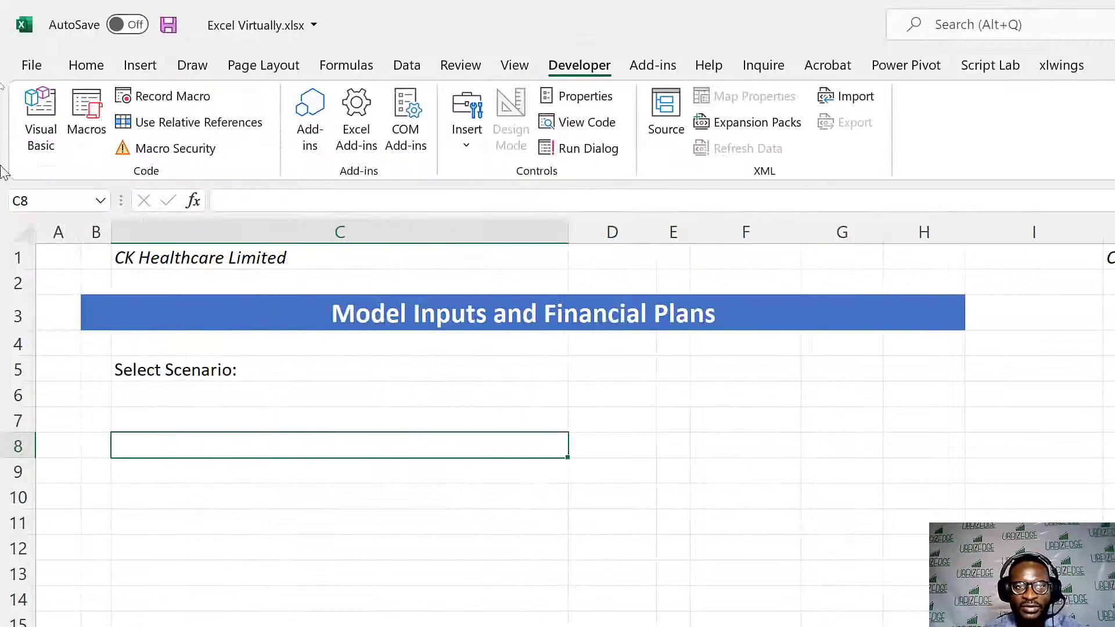
- Insert a combo box form control beside the "Select Scenario:" label in row 5, narrow it slightly and check its dropdown list
{"action": "left_click", "coordinate": [467, 144]}
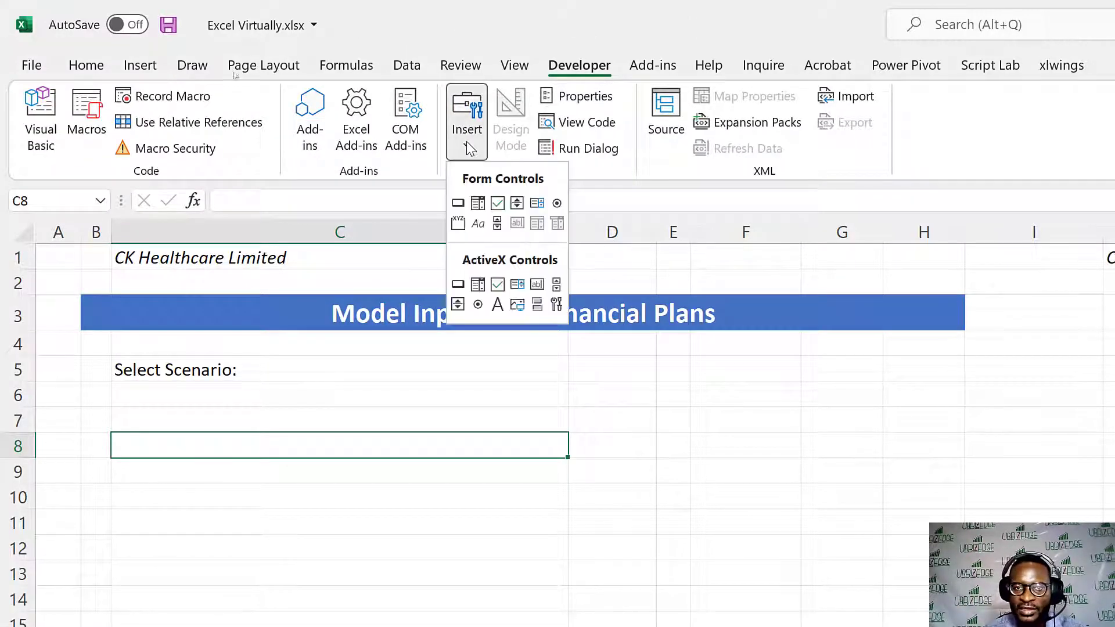
{"action": "left_click", "coordinate": [477, 203]}
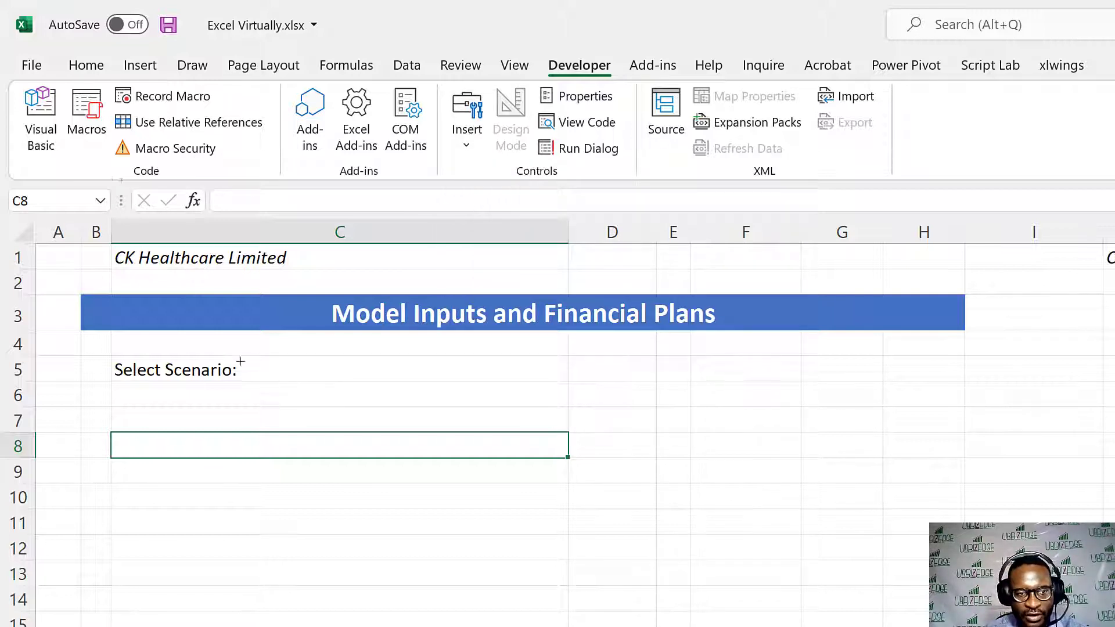
{"action": "left_click_drag", "start_coordinate": [242, 355], "coordinate": [520, 383]}
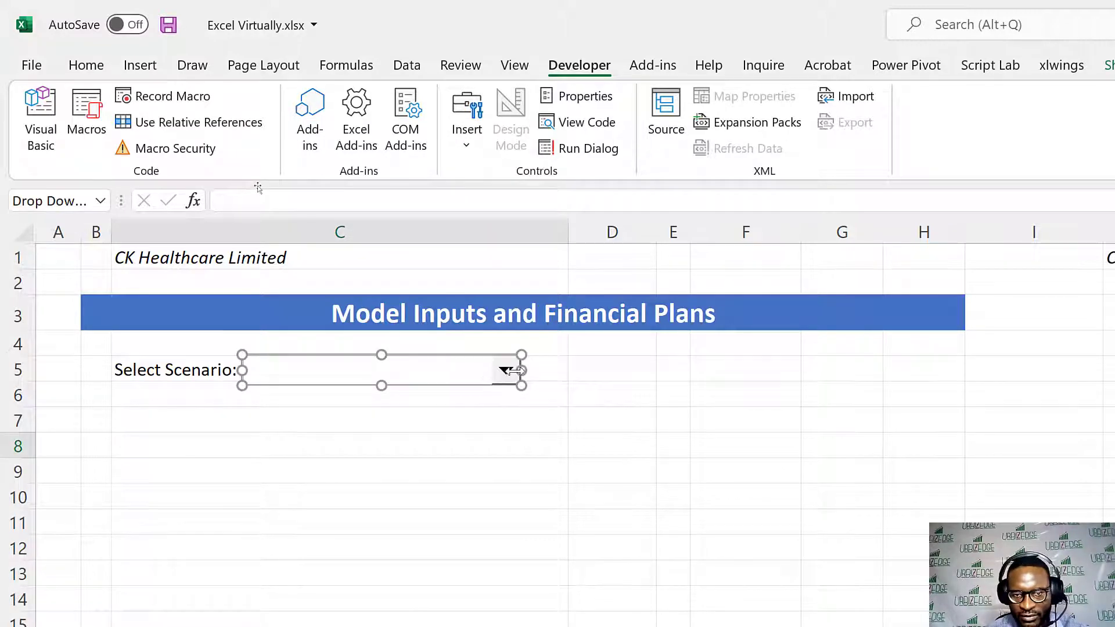
{"action": "left_click_drag", "start_coordinate": [521, 370], "coordinate": [483, 370]}
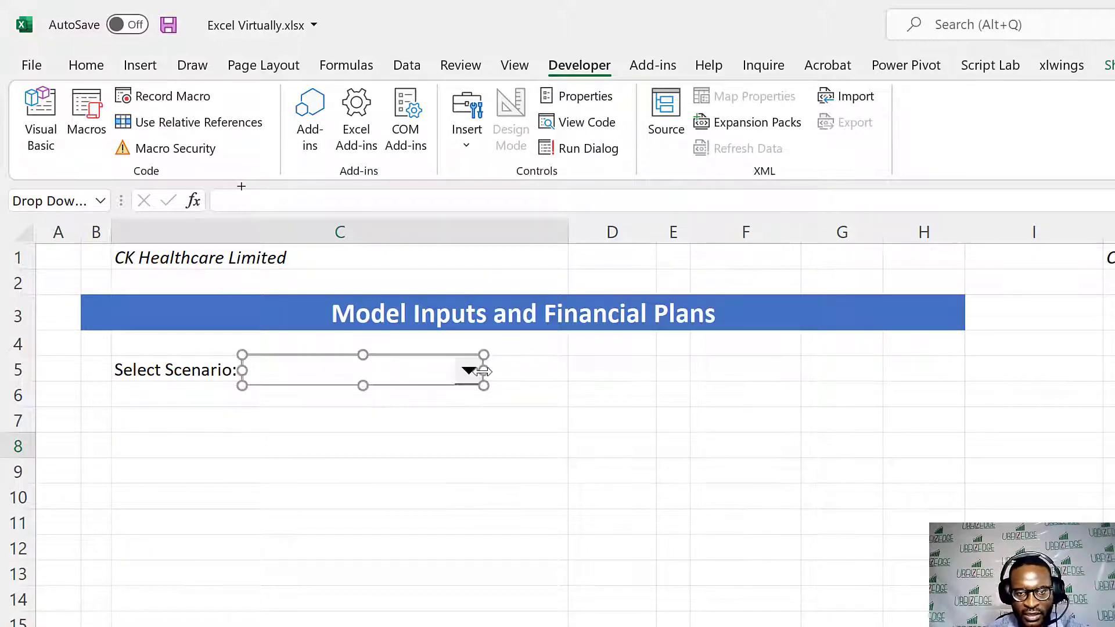
{"action": "left_click", "coordinate": [433, 451]}
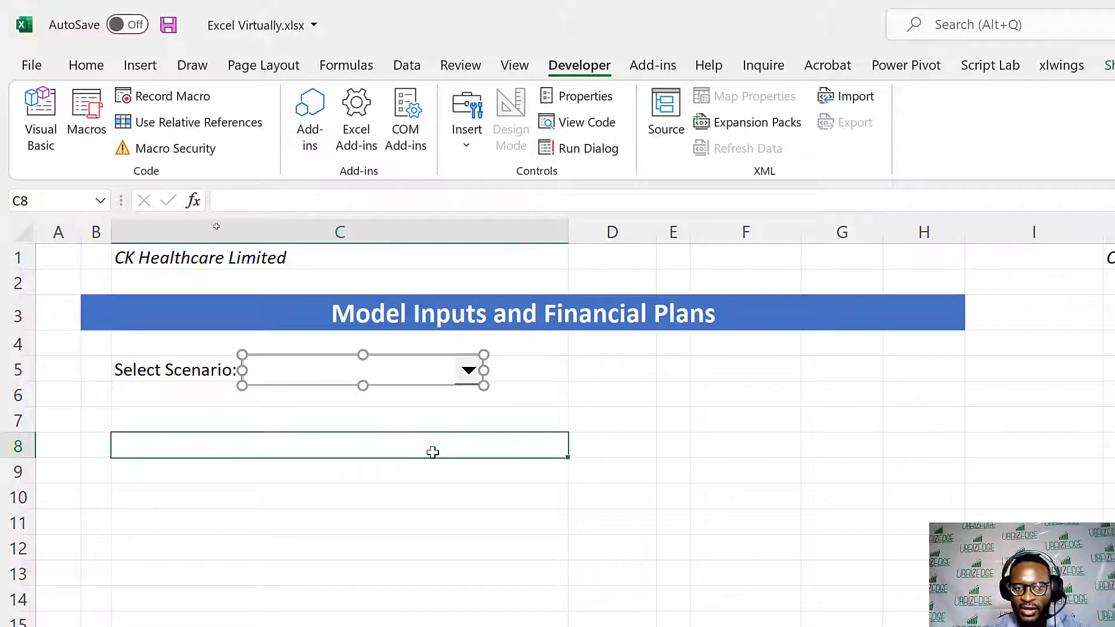
{"action": "left_click", "coordinate": [467, 372]}
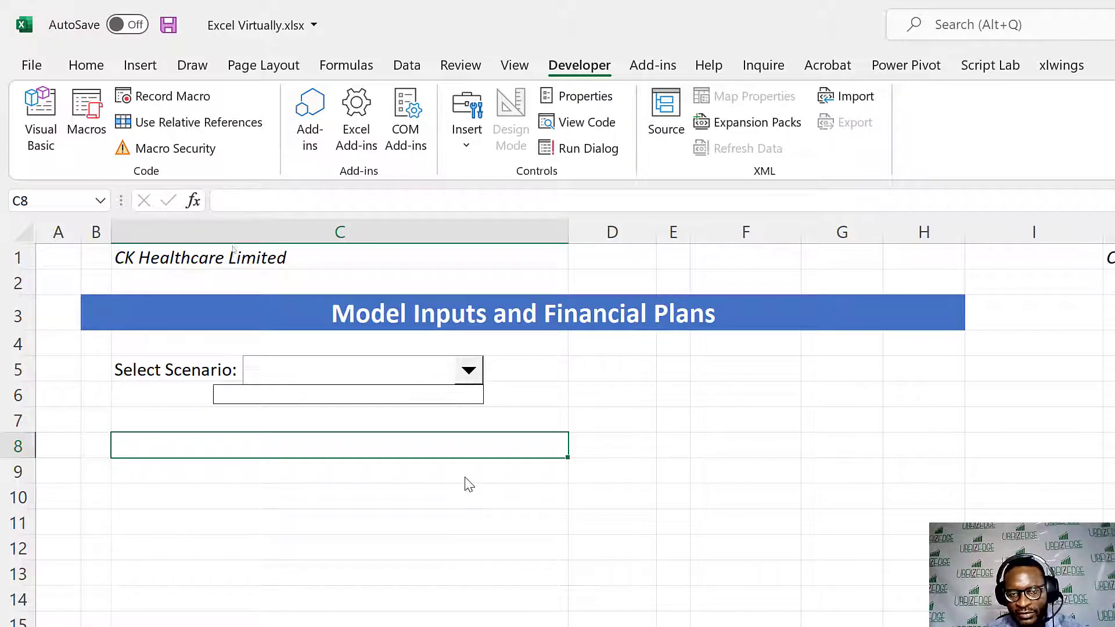
{"action": "left_click", "coordinate": [467, 502]}
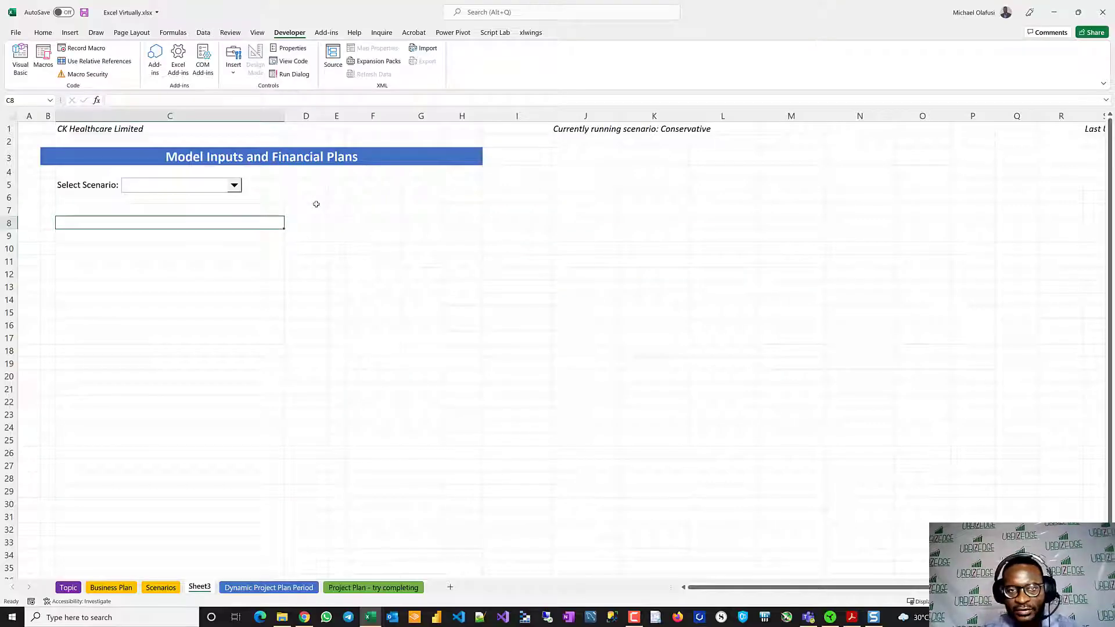
- Enter the scenario name "Optimistic Case" in the far-off helper cell BA1 of Sheet3
{"action": "scroll", "coordinate": [673, 244], "scroll_direction": "right", "scroll_amount": 10}
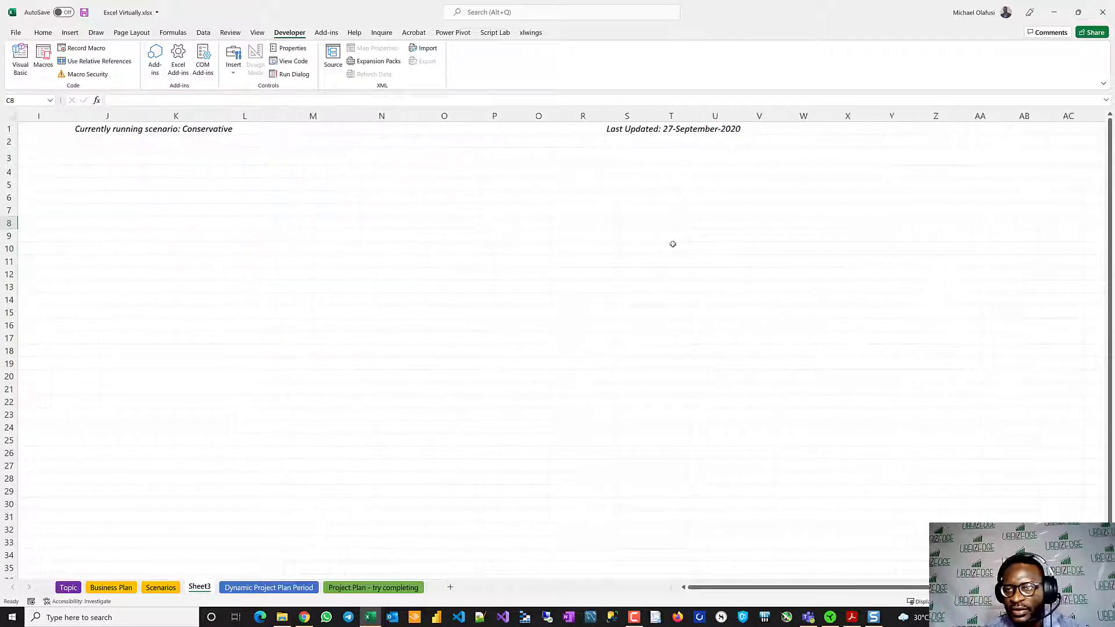
{"action": "scroll", "coordinate": [672, 243], "scroll_direction": "right", "scroll_amount": 6}
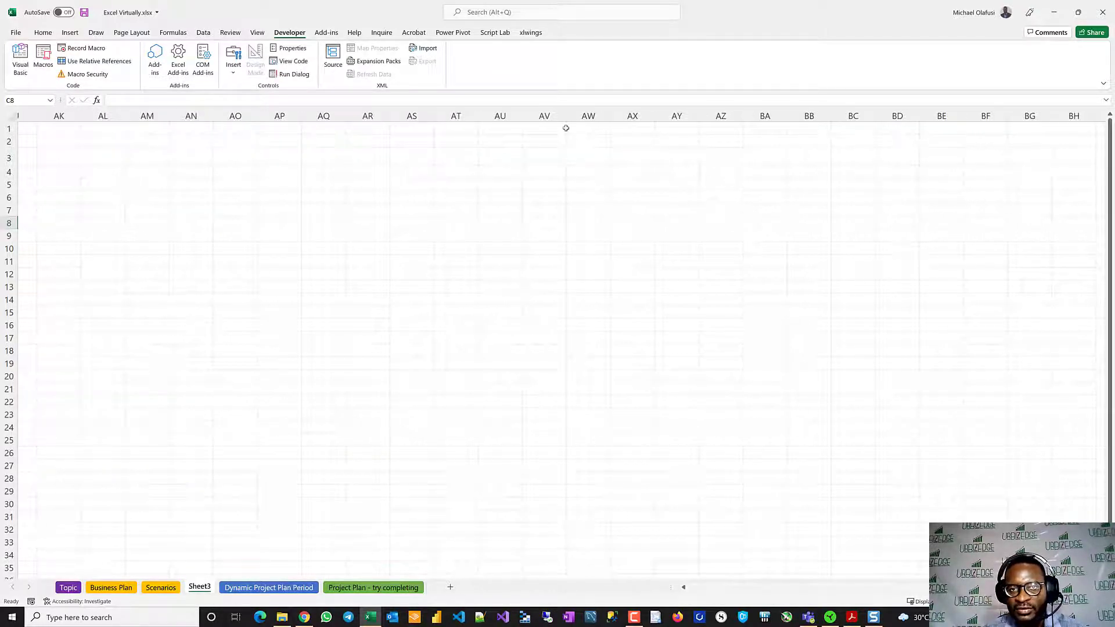
{"action": "left_click", "coordinate": [767, 131]}
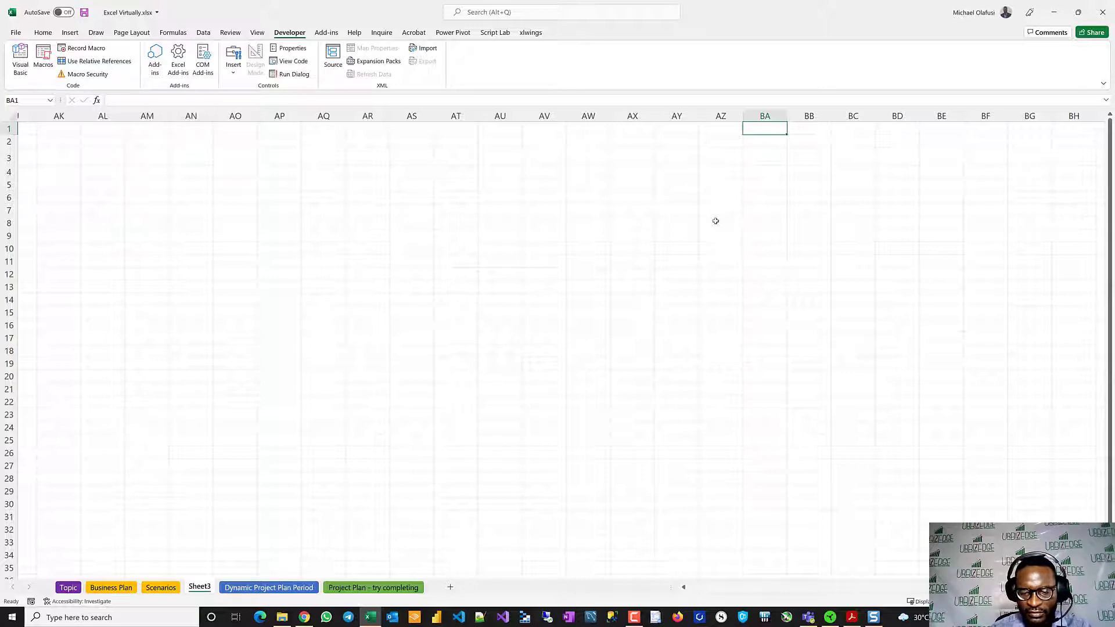
{"action": "type", "text": "Optimi"}
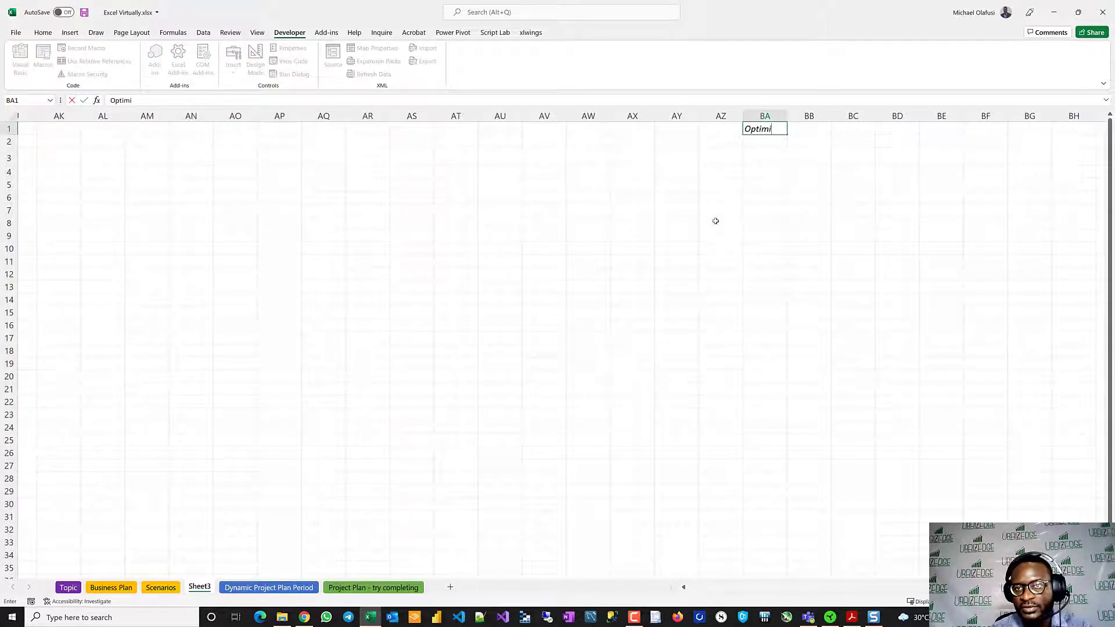
{"action": "type", "text": "sti"}
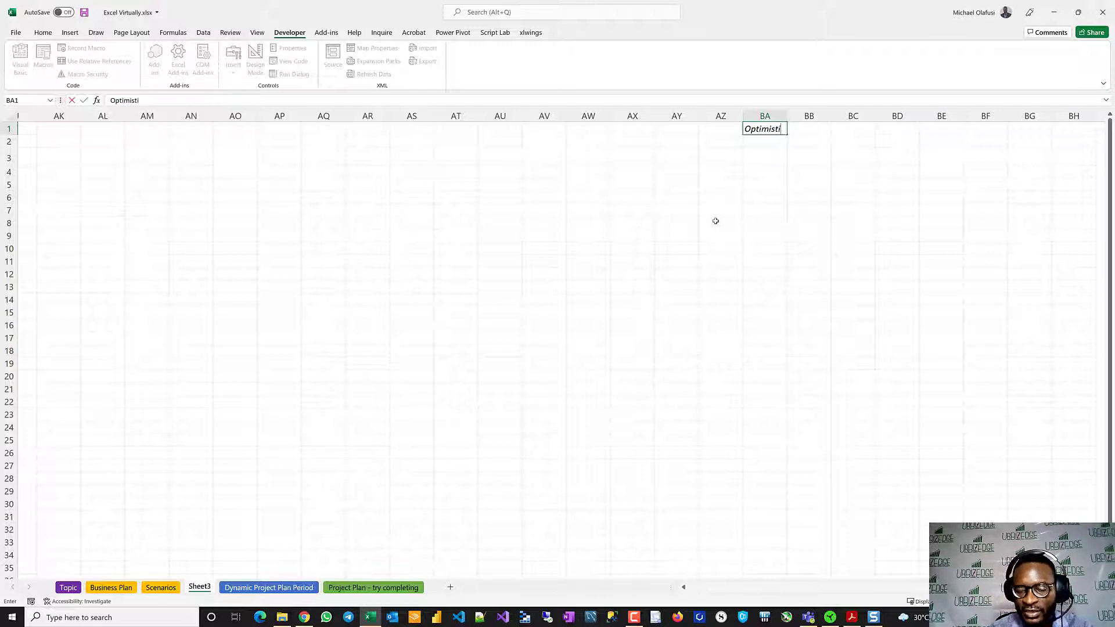
{"action": "type", "text": "c"}
{"action": "key", "text": "BackSpace"}
{"action": "key", "text": "BackSpace"}
{"action": "key", "text": "BackSpace"}
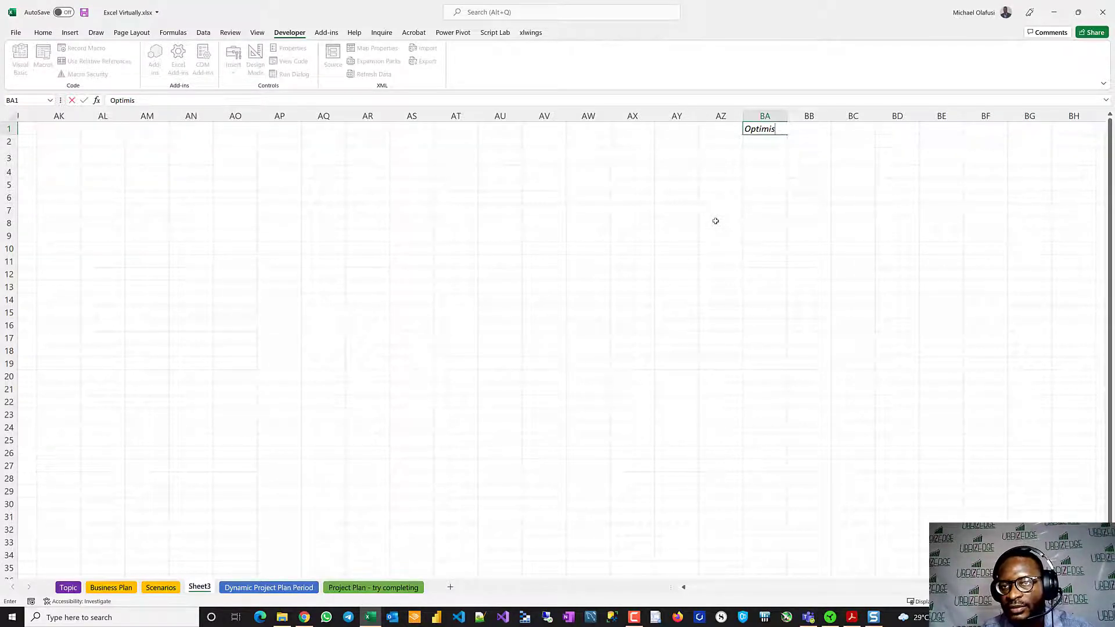
{"action": "type", "text": "tic"}
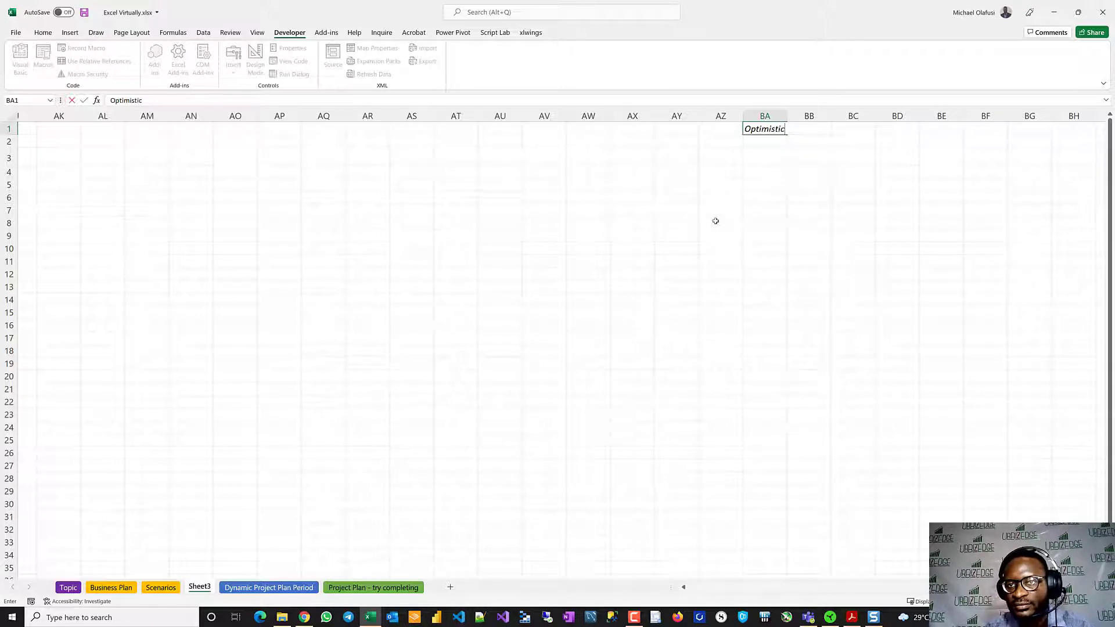
{"action": "type", "text": " Case"}
{"action": "key", "text": "Return"}
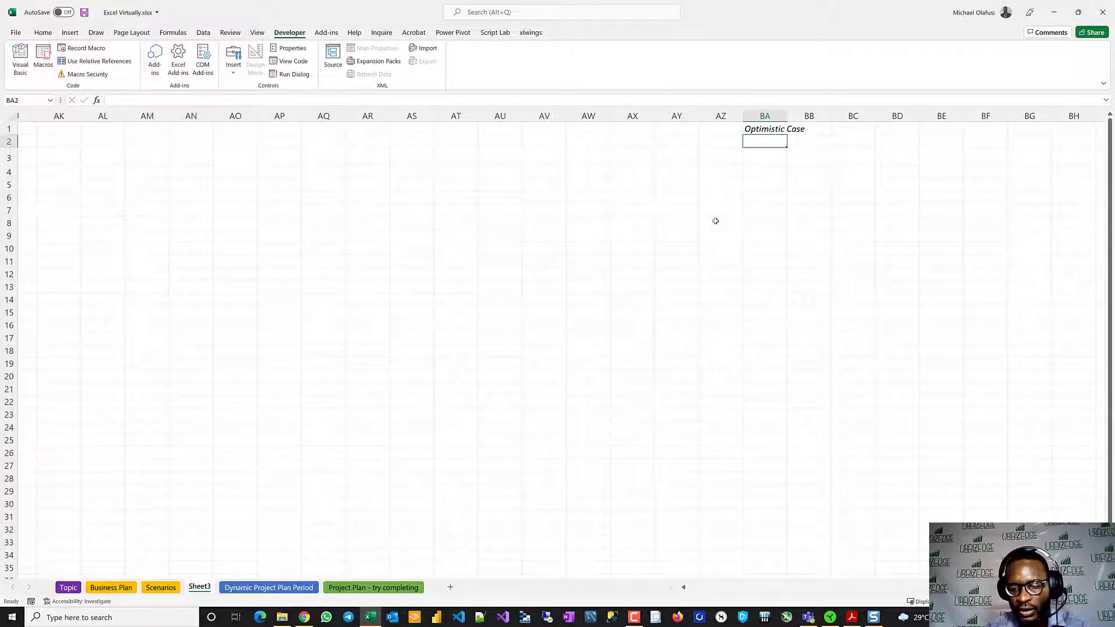
- Enter "Conservative Case" in cell BA2 and "Pessimistic Case" in cell BA3, completing the scenario list
{"action": "type", "text": "Conser"}
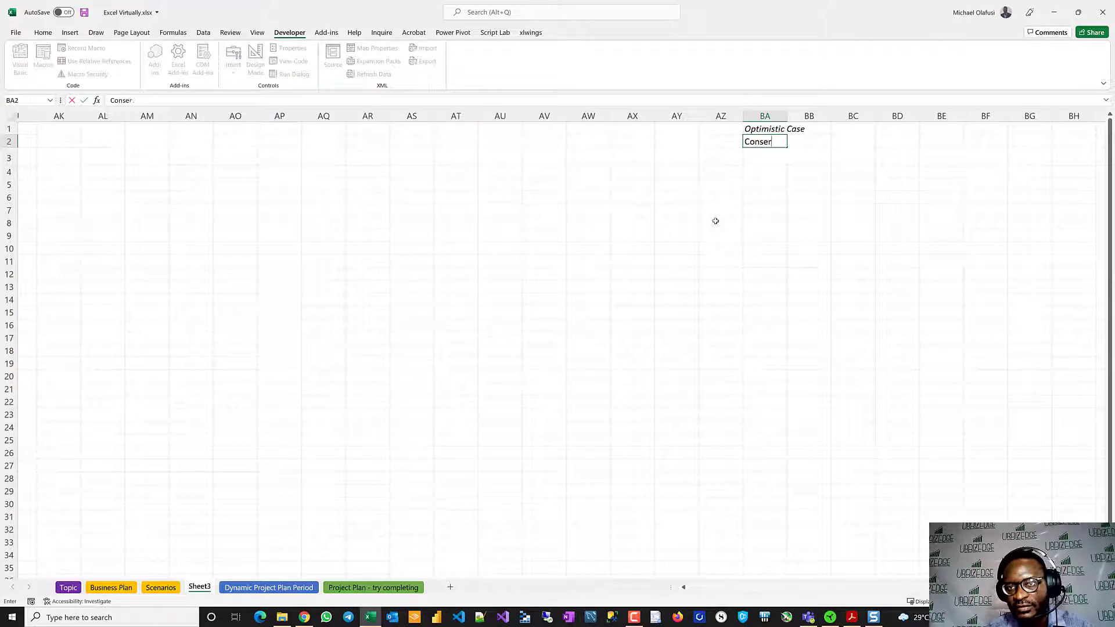
{"action": "type", "text": "vative"}
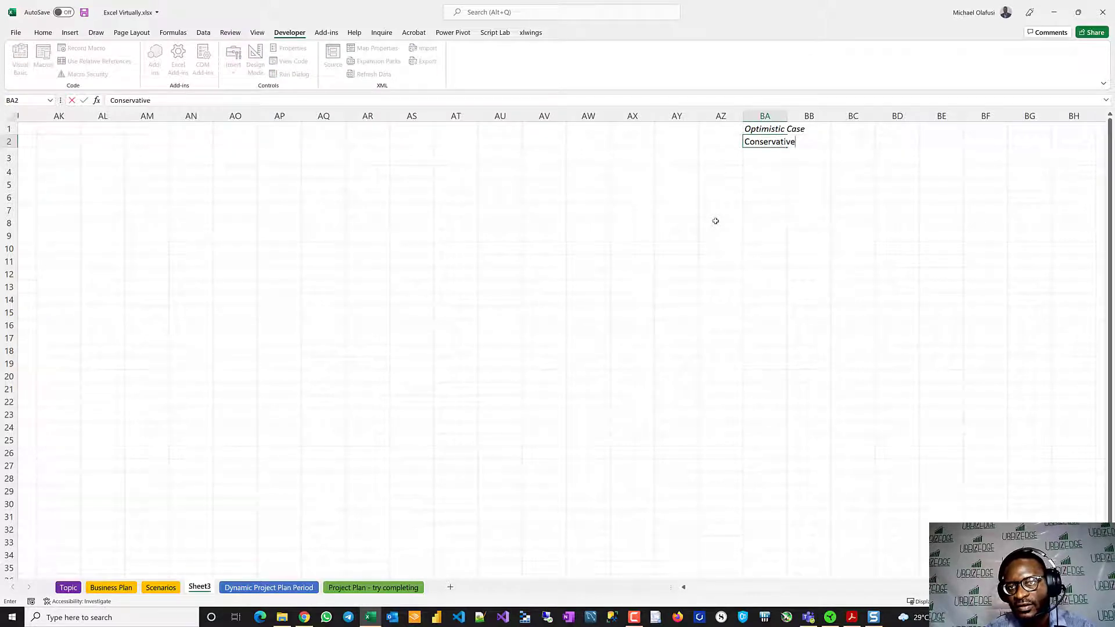
{"action": "type", "text": " Case"}
{"action": "key", "text": "Return"}
{"action": "type", "text": "Pe"}
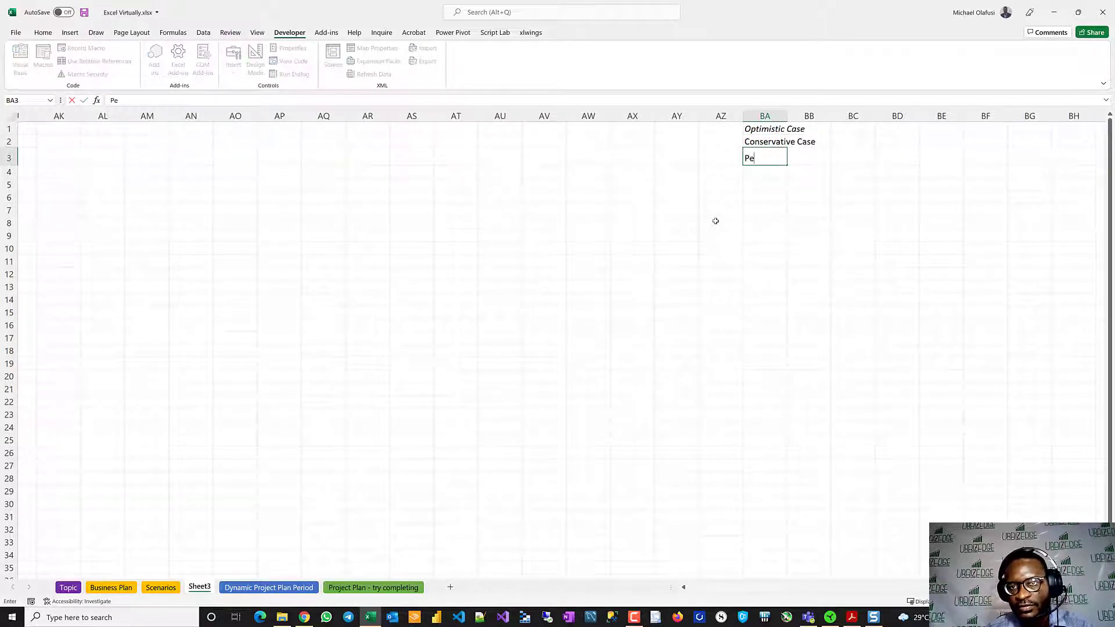
{"action": "type", "text": "ssimistic"}
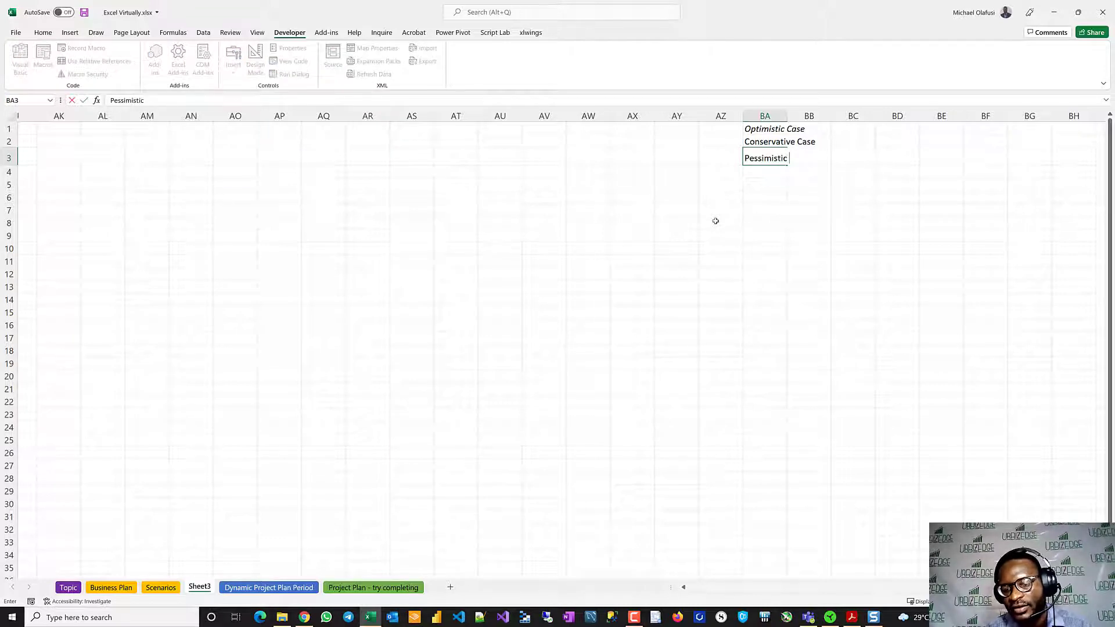
{"action": "type", "text": " Case"}
{"action": "key", "text": "Return"}
- Set the scenario combo box's input range to $BA$1:$BA$3 and its cell link to $AZ$1
{"action": "scroll", "coordinate": [517, 288], "scroll_direction": "left", "scroll_amount": 10}
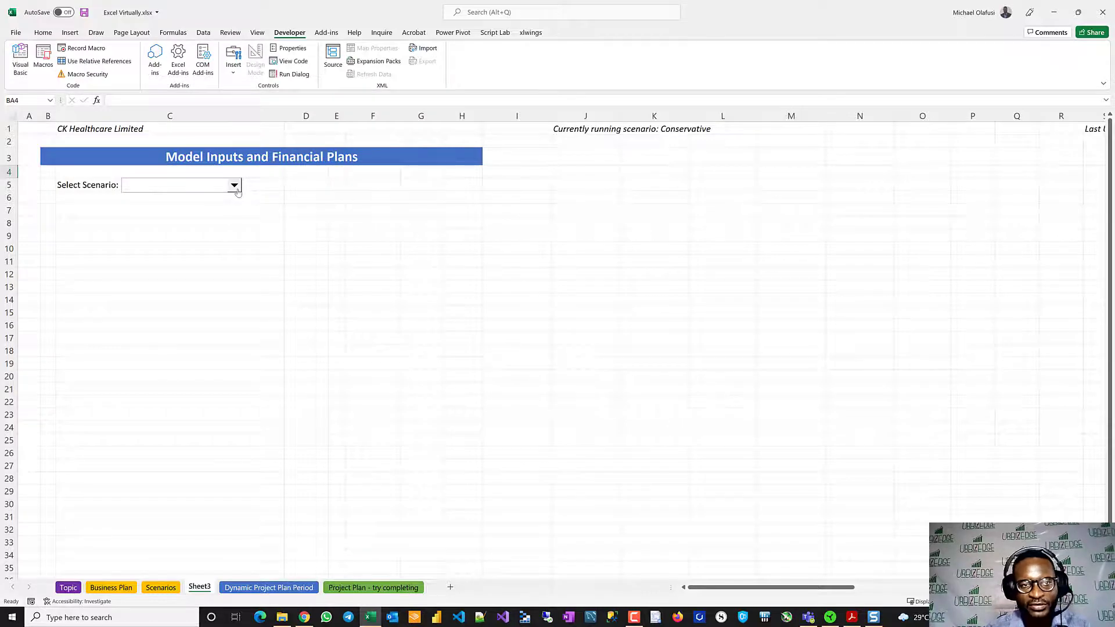
{"action": "right_click", "coordinate": [227, 187]}
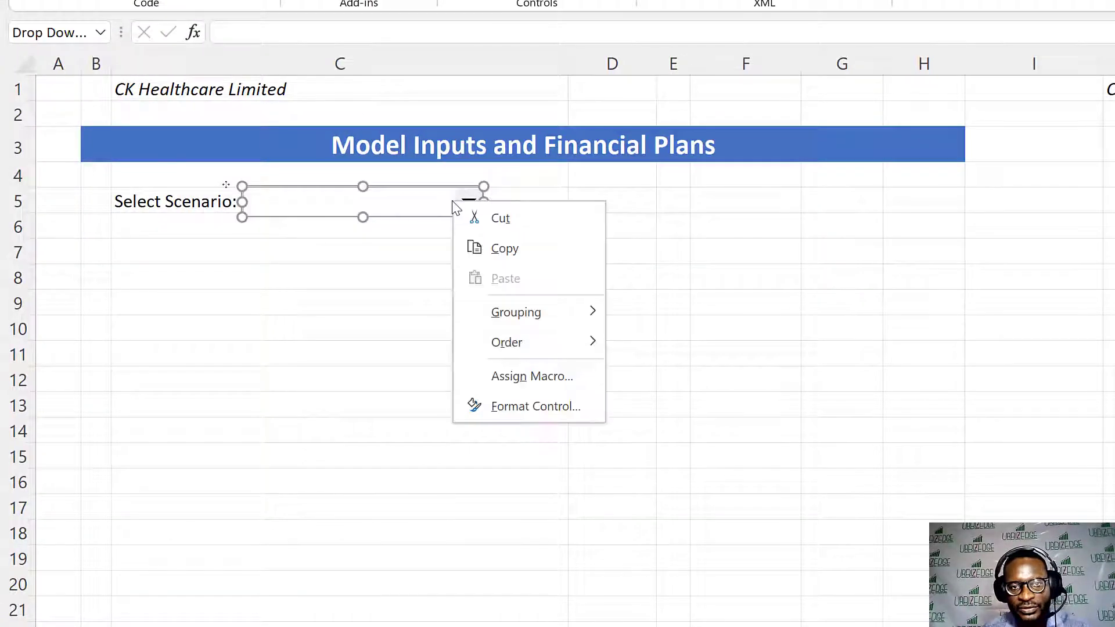
{"action": "left_click", "coordinate": [532, 404]}
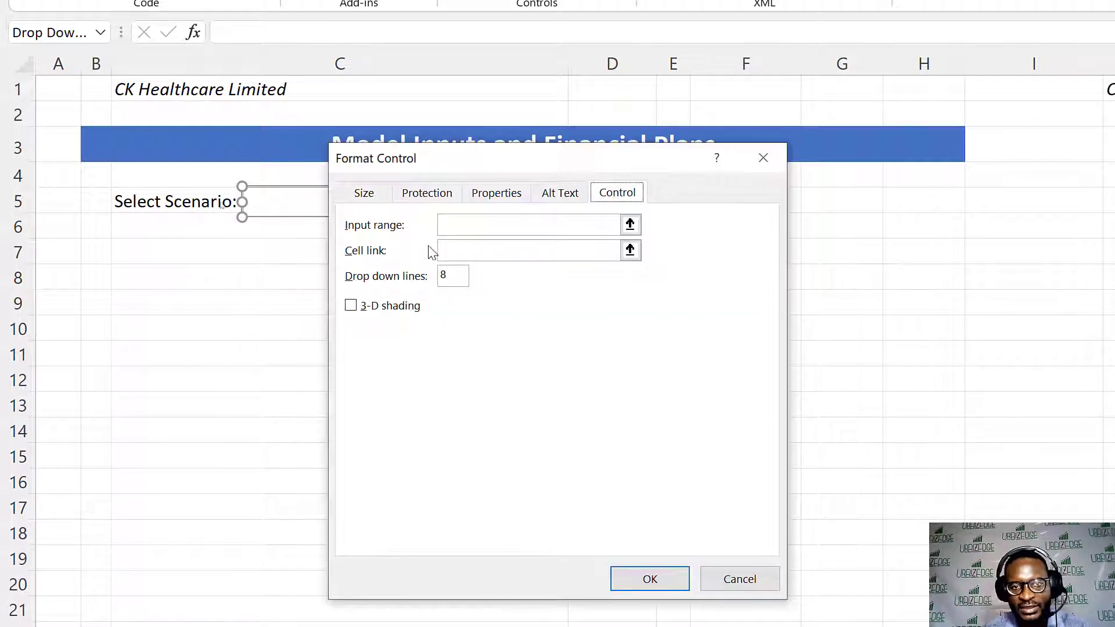
{"action": "left_click", "coordinate": [486, 223]}
{"action": "scroll", "coordinate": [976, 235], "scroll_direction": "right", "scroll_amount": 3}
{"action": "scroll", "coordinate": [975, 235], "scroll_direction": "right", "scroll_amount": 12}
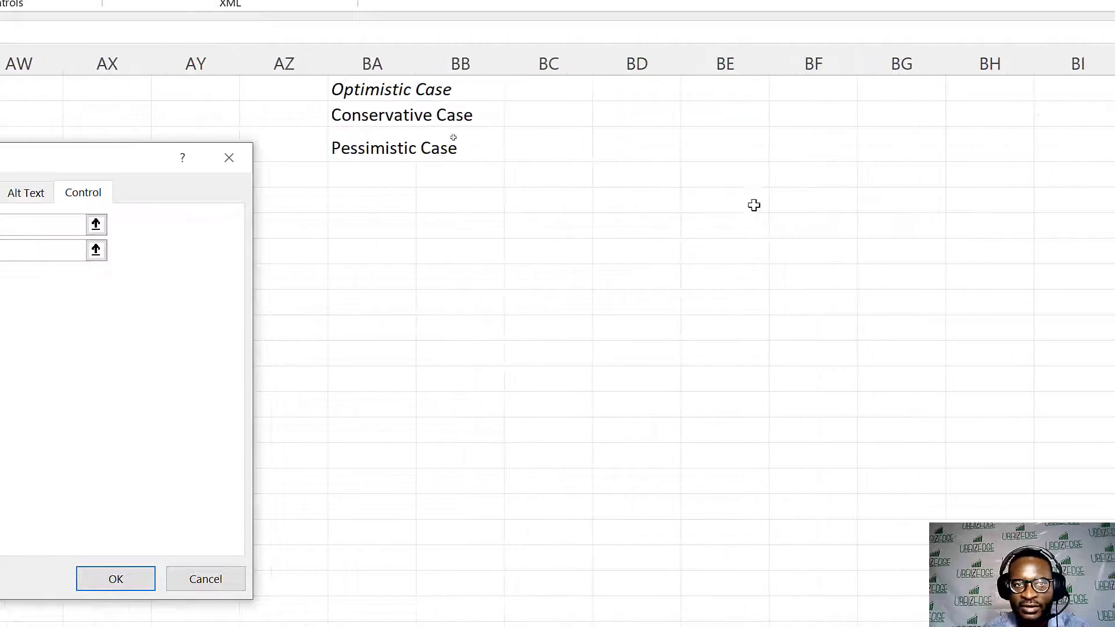
{"action": "left_click_drag", "start_coordinate": [362, 84], "coordinate": [374, 158]}
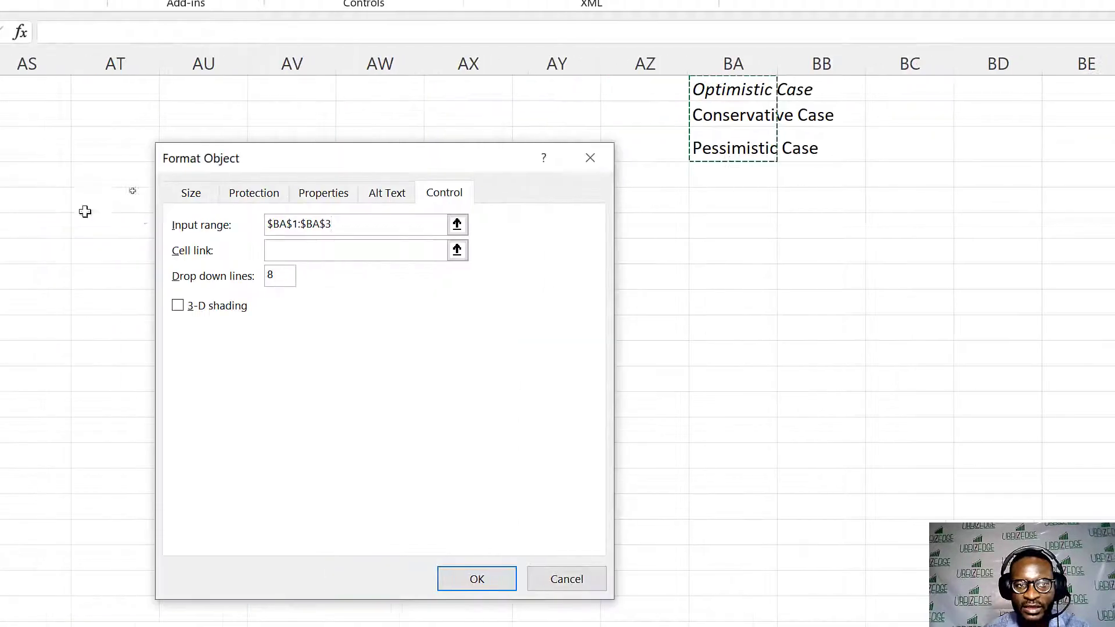
{"action": "left_click", "coordinate": [390, 250]}
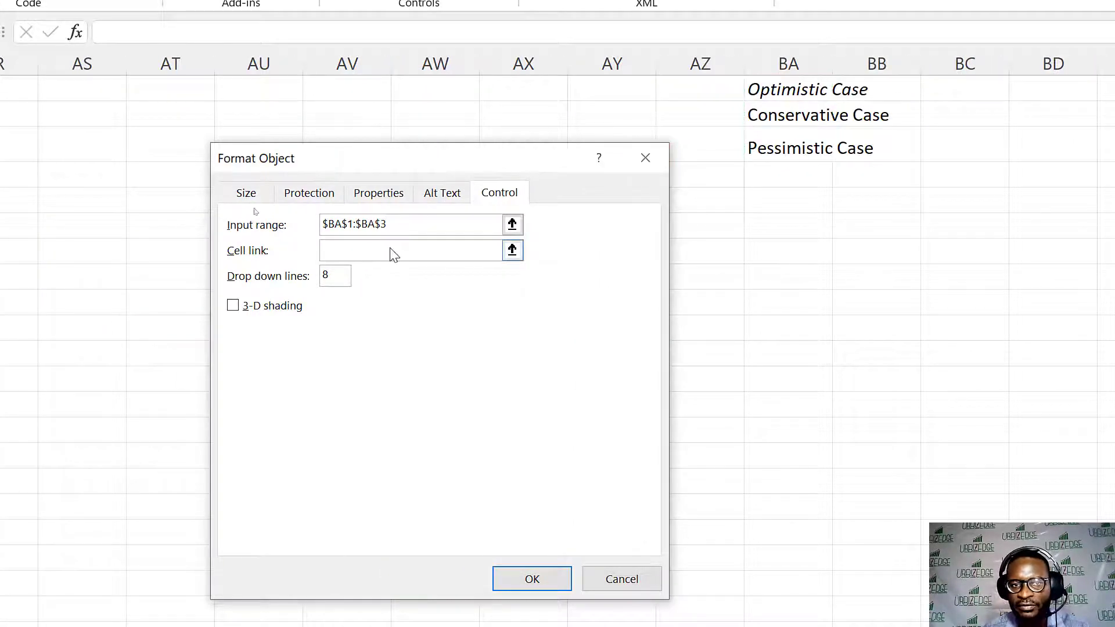
{"action": "left_click", "coordinate": [720, 86]}
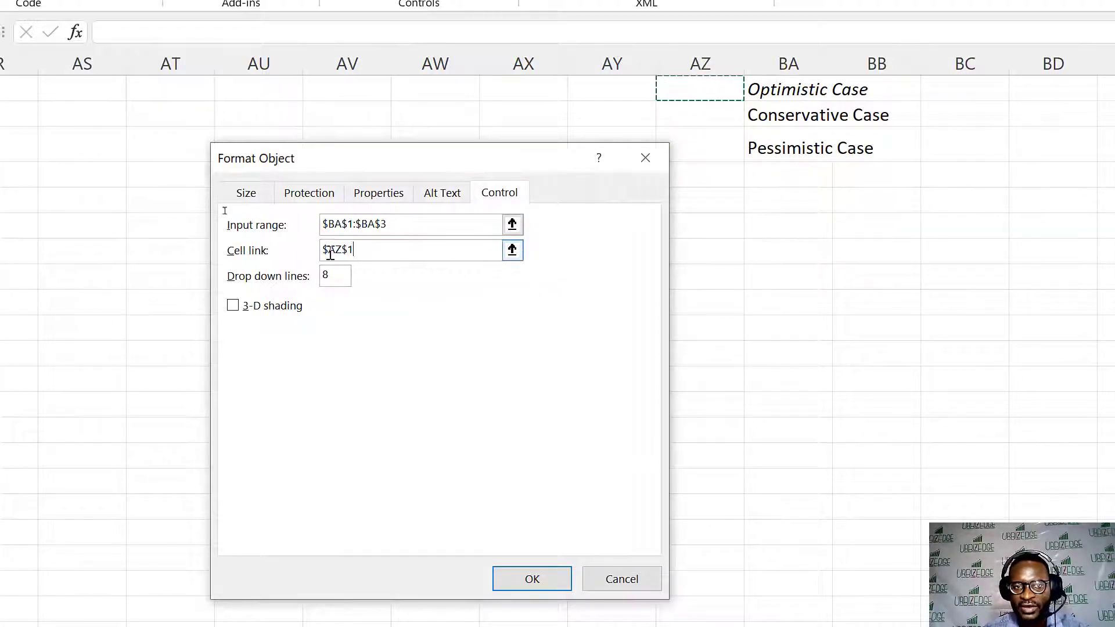
{"action": "left_click", "coordinate": [526, 562]}
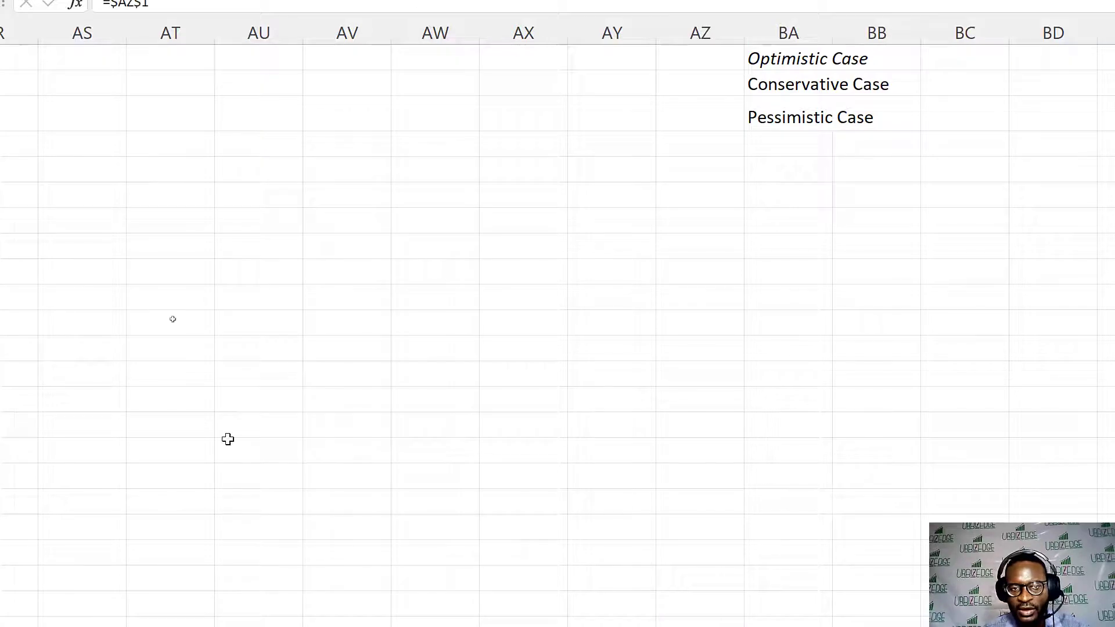
- Choose "Optimistic Case" in the combo box beside the "Select Scenario:" label
{"action": "scroll", "coordinate": [227, 439], "scroll_direction": "left", "scroll_amount": 15}
{"action": "scroll", "coordinate": [227, 437], "scroll_direction": "left", "scroll_amount": 3}
{"action": "left_click", "coordinate": [333, 301]}
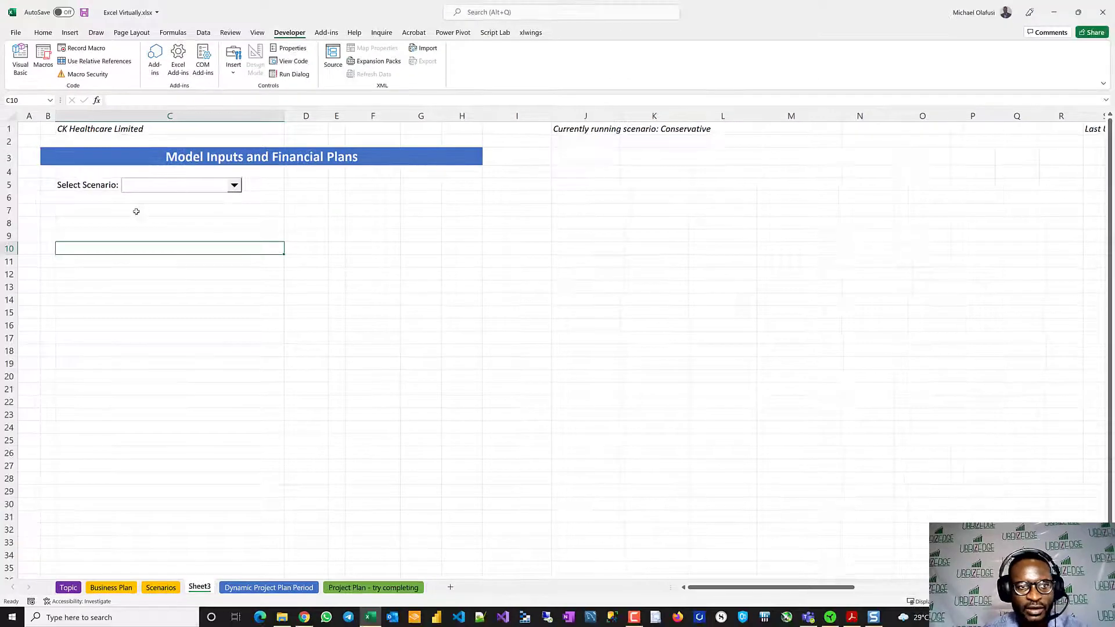
{"action": "left_click", "coordinate": [234, 185]}
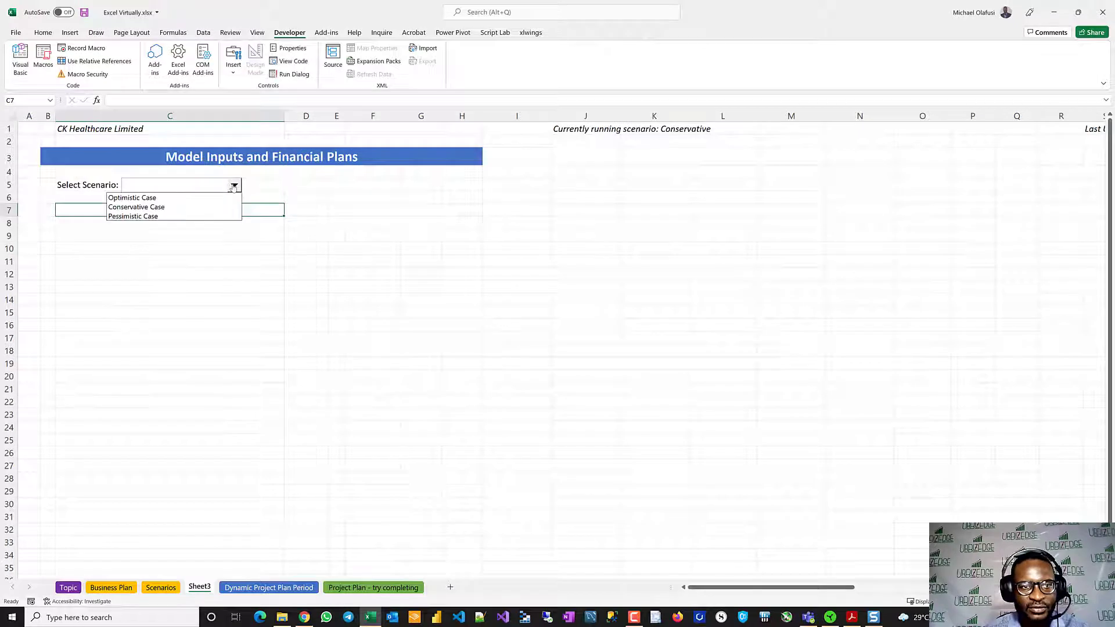
{"action": "left_click", "coordinate": [165, 196]}
{"action": "left_click", "coordinate": [237, 272]}
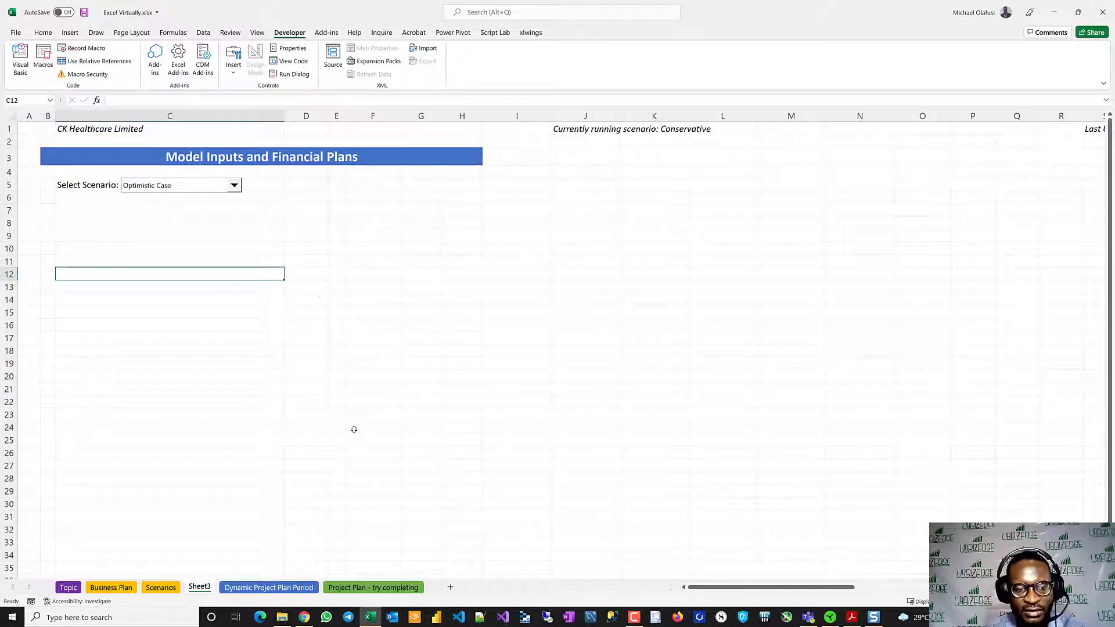
- Examine how the Scenarios sheet lays out the Face Masks rows by input and case, and return to Sheet3
{"action": "left_click", "coordinate": [160, 587]}
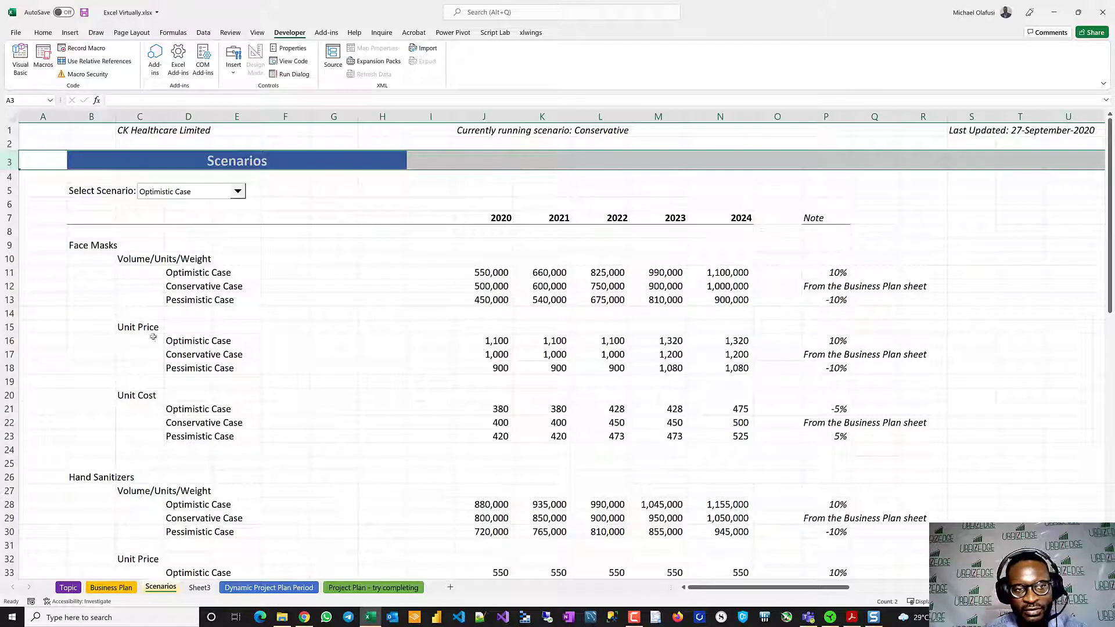
{"action": "left_click", "coordinate": [6, 246]}
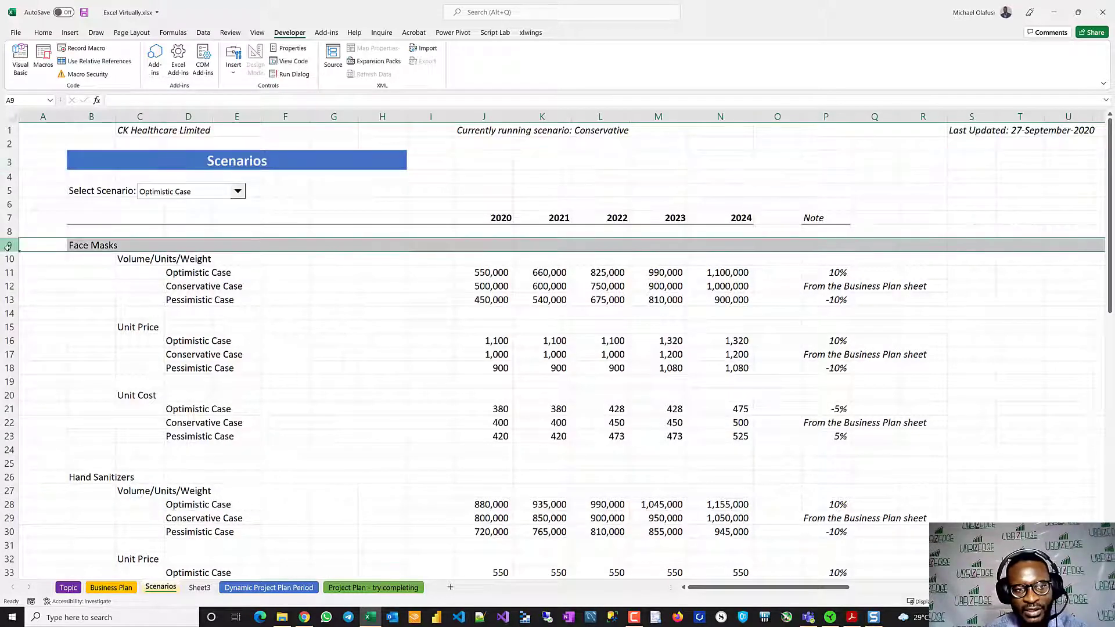
{"action": "left_click", "coordinate": [13, 259]}
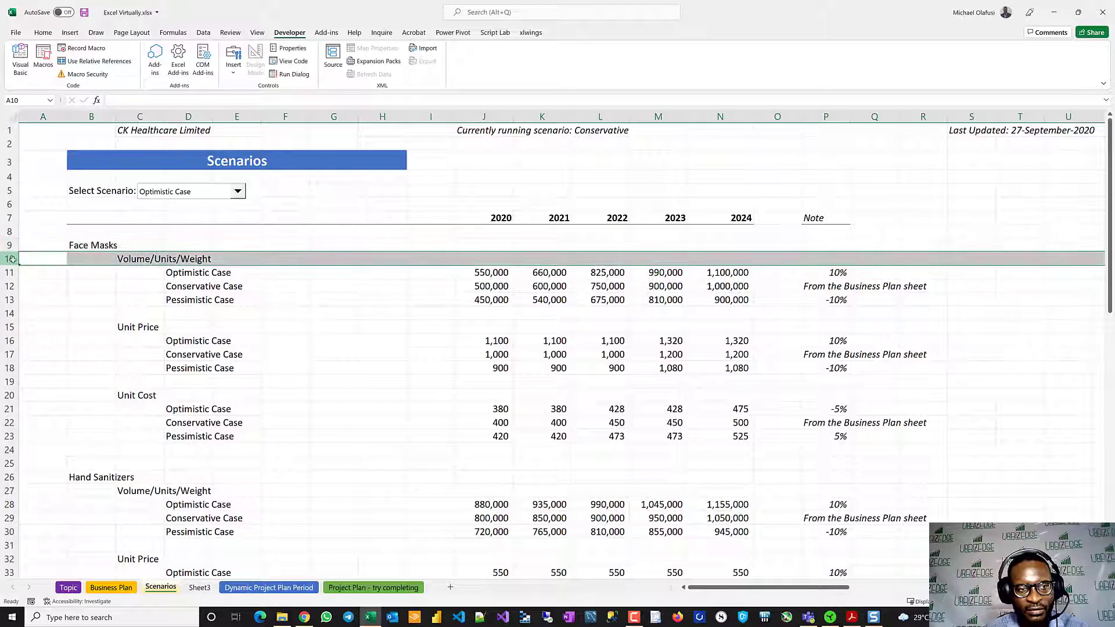
{"action": "left_click", "coordinate": [18, 330]}
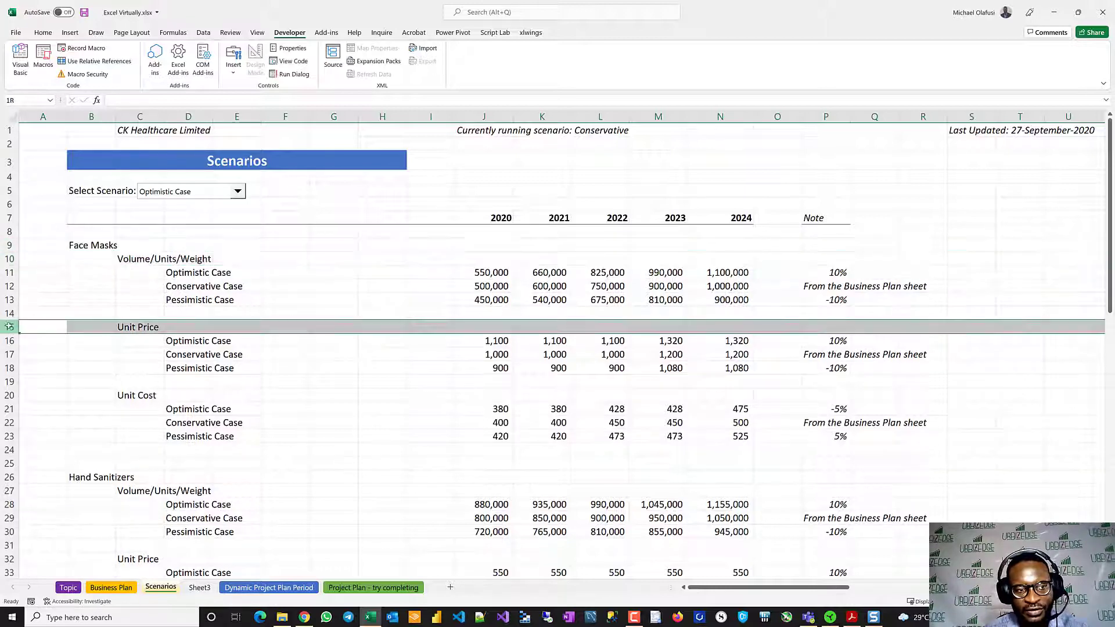
{"action": "left_click", "coordinate": [11, 368]}
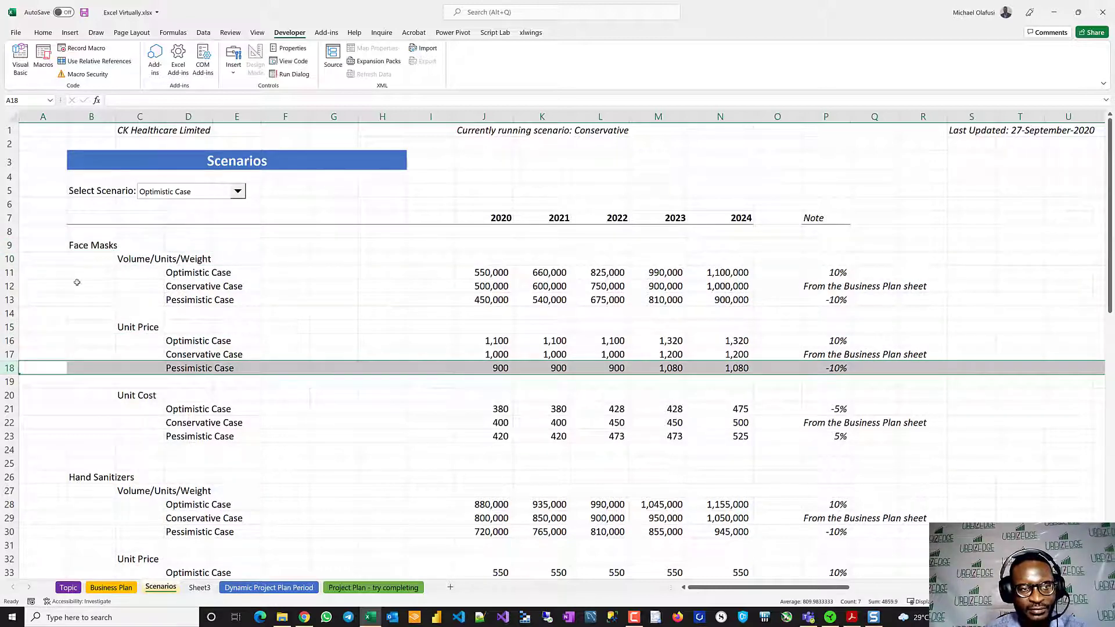
{"action": "left_click", "coordinate": [199, 587]}
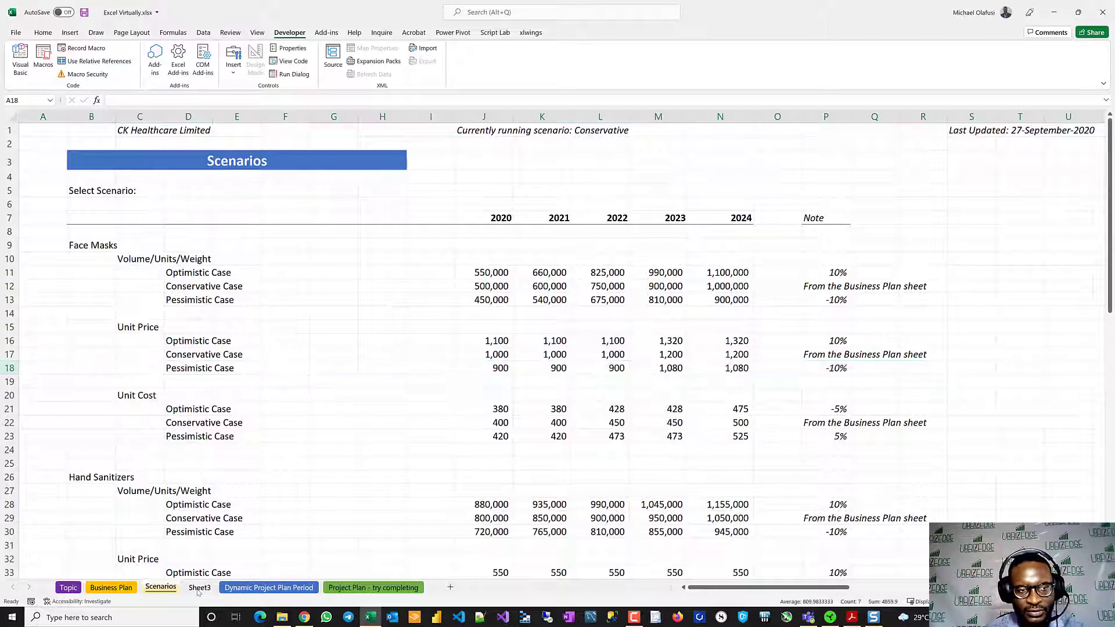
{"action": "left_click", "coordinate": [94, 220]}
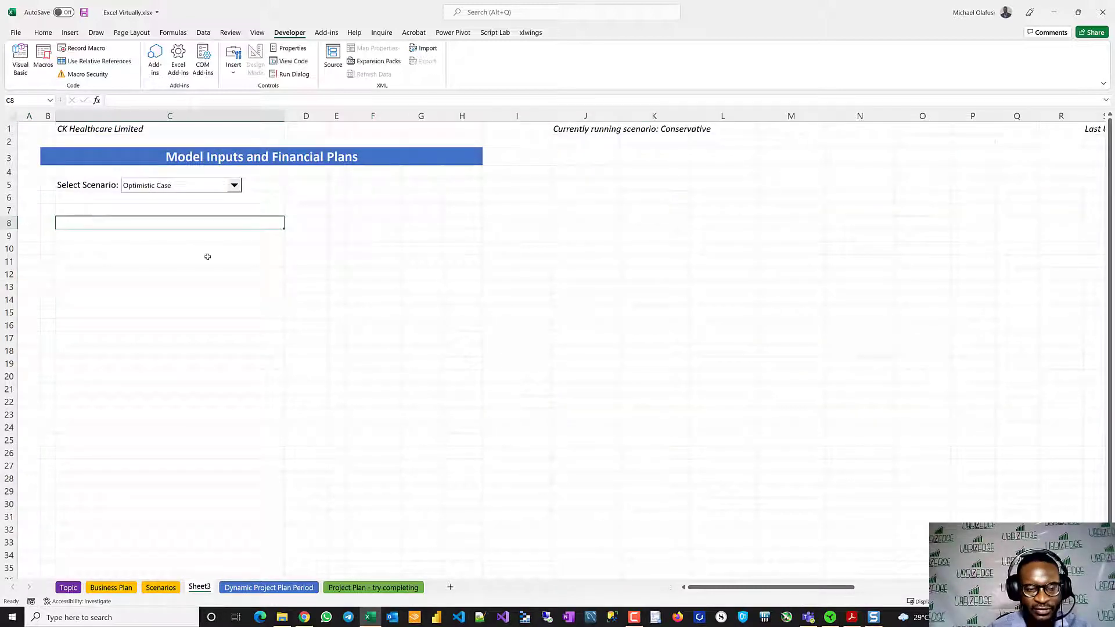
- Copy rows 6 to 11 of the Business Plan sheet, the year header and Face Masks block, to row 7 of Sheet3
{"action": "left_click", "coordinate": [111, 587]}
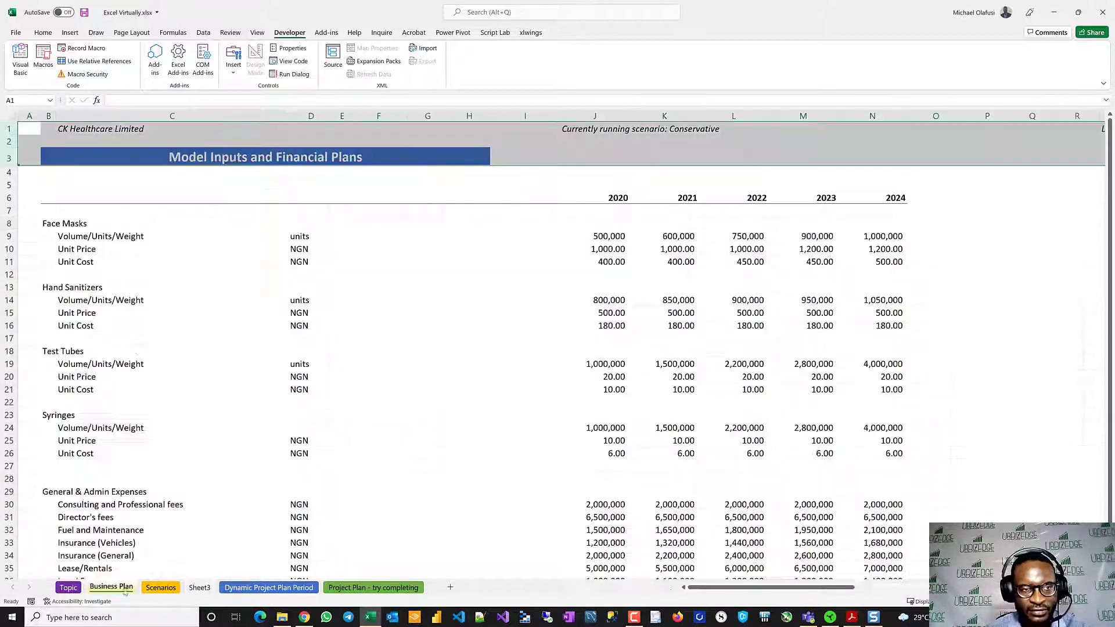
{"action": "left_click_drag", "start_coordinate": [8, 198], "coordinate": [15, 257]}
{"action": "key", "text": "ctrl+c"}
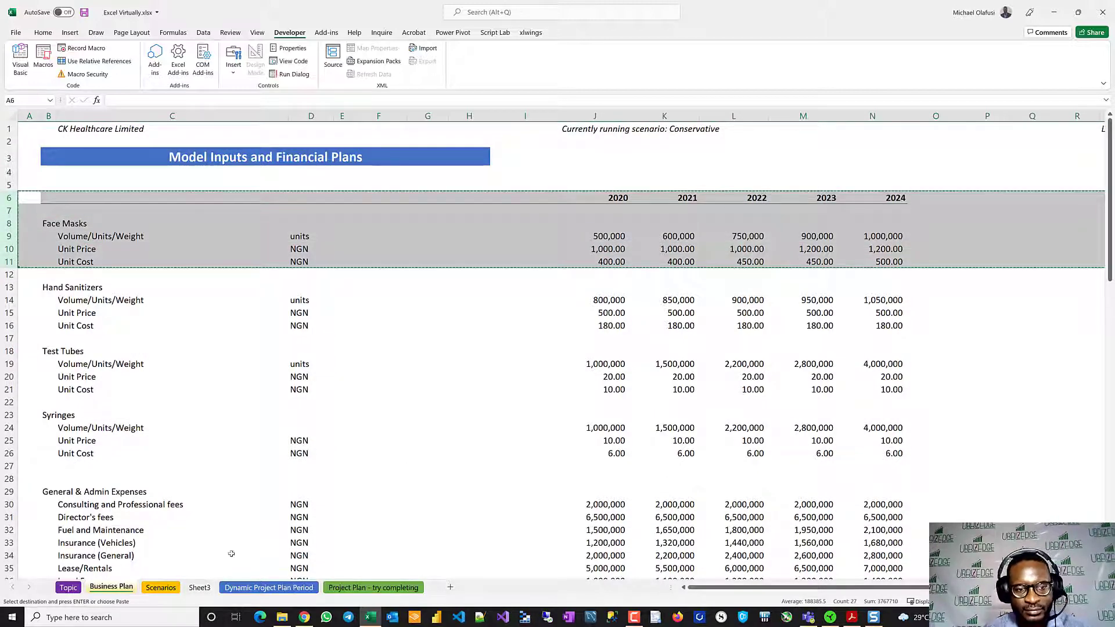
{"action": "left_click", "coordinate": [199, 587]}
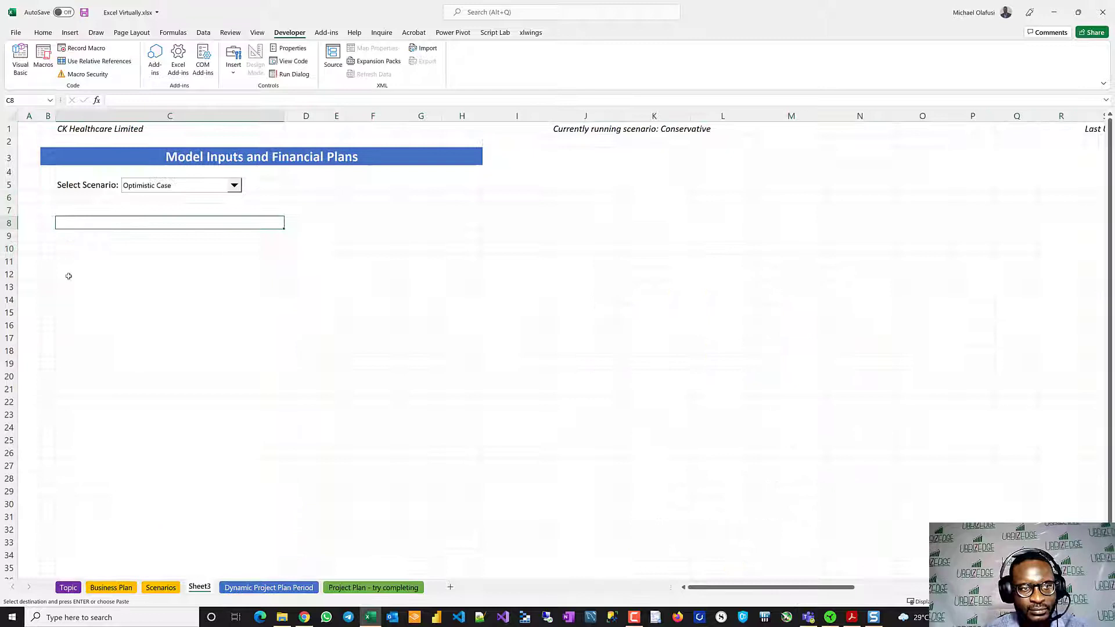
{"action": "left_click", "coordinate": [26, 216]}
{"action": "key", "text": "ctrl+v"}
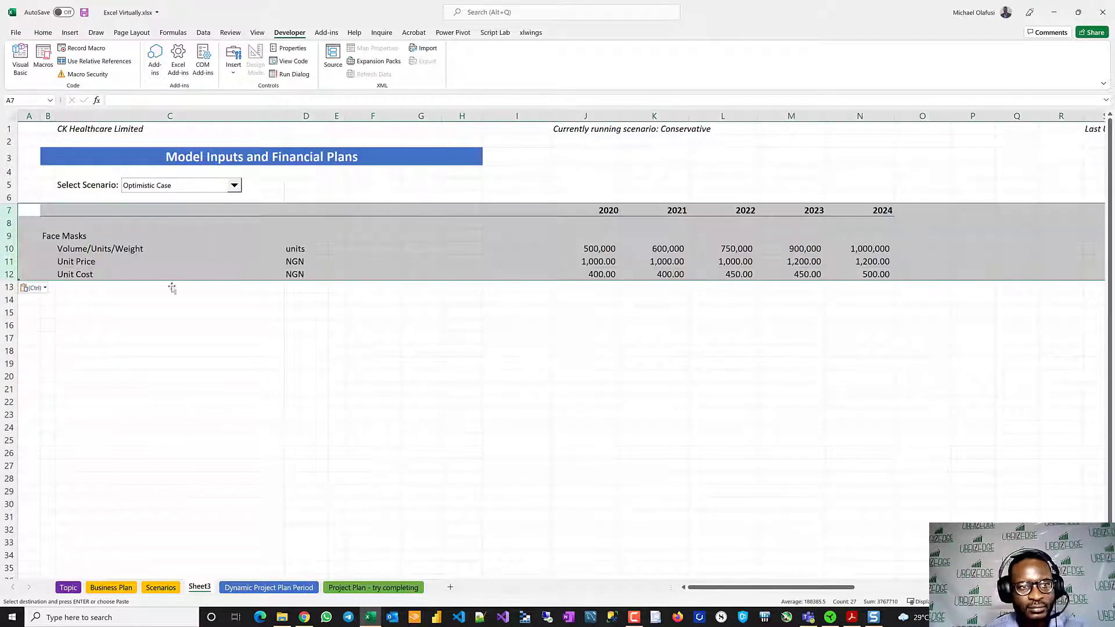
{"action": "left_click", "coordinate": [185, 338]}
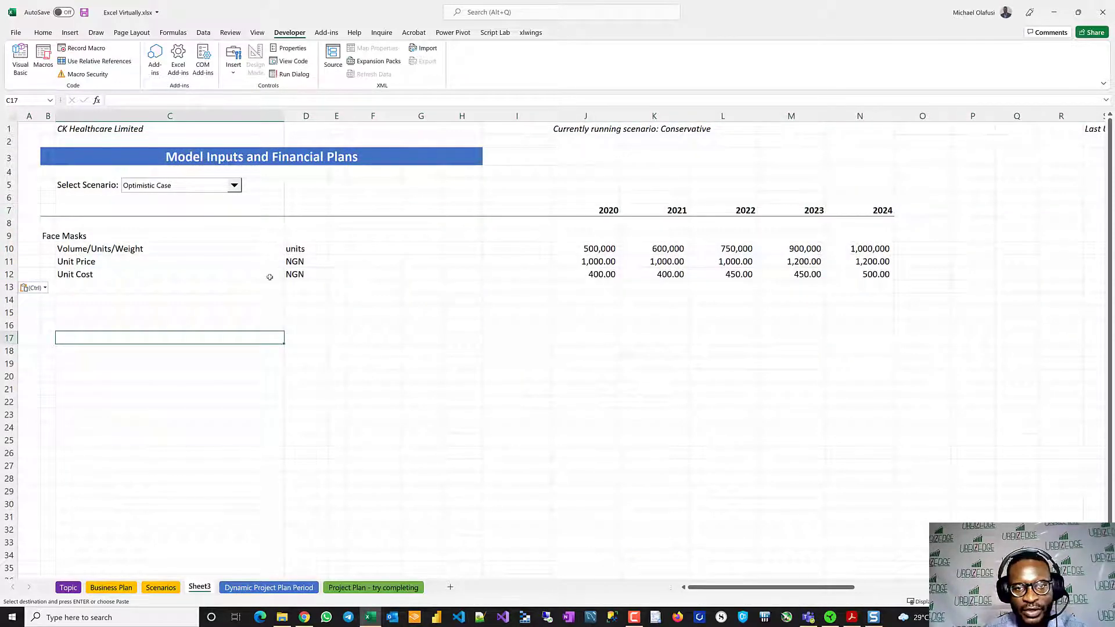
- Insert four blank rows beneath the Face Masks Volume/Units/Weight row, above Unit Price
{"action": "left_click_drag", "start_coordinate": [10, 258], "coordinate": [14, 299]}
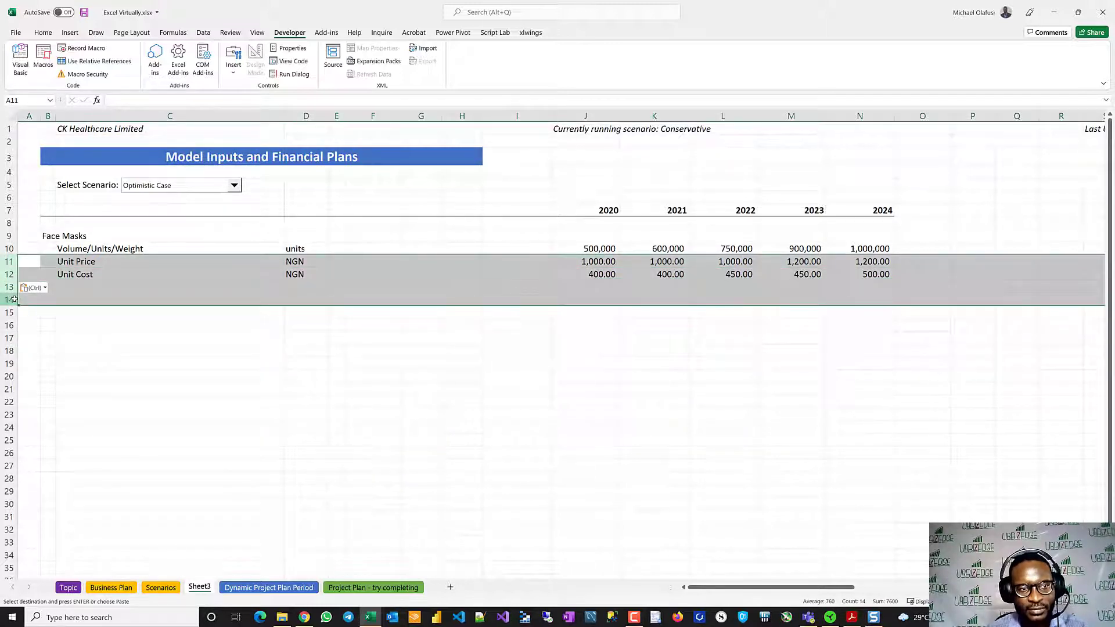
{"action": "key", "text": "ctrl+shift+plus"}
{"action": "left_click", "coordinate": [134, 398]}
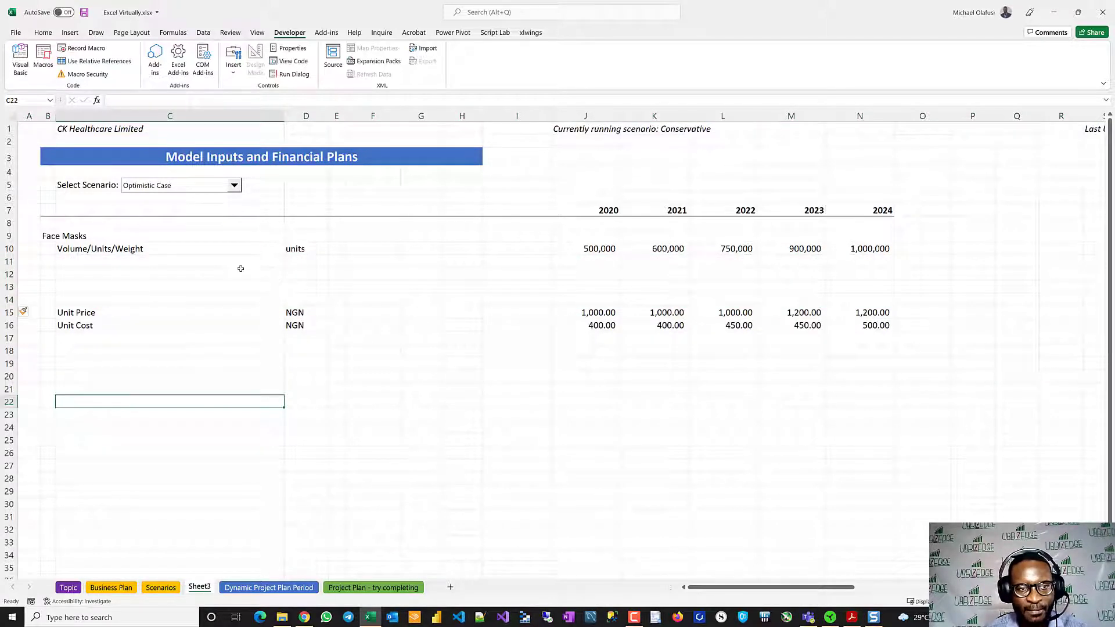
- Clear the unit labels from D9:D18 and narrow column C to a small indent
{"action": "left_click_drag", "start_coordinate": [304, 239], "coordinate": [283, 377]}
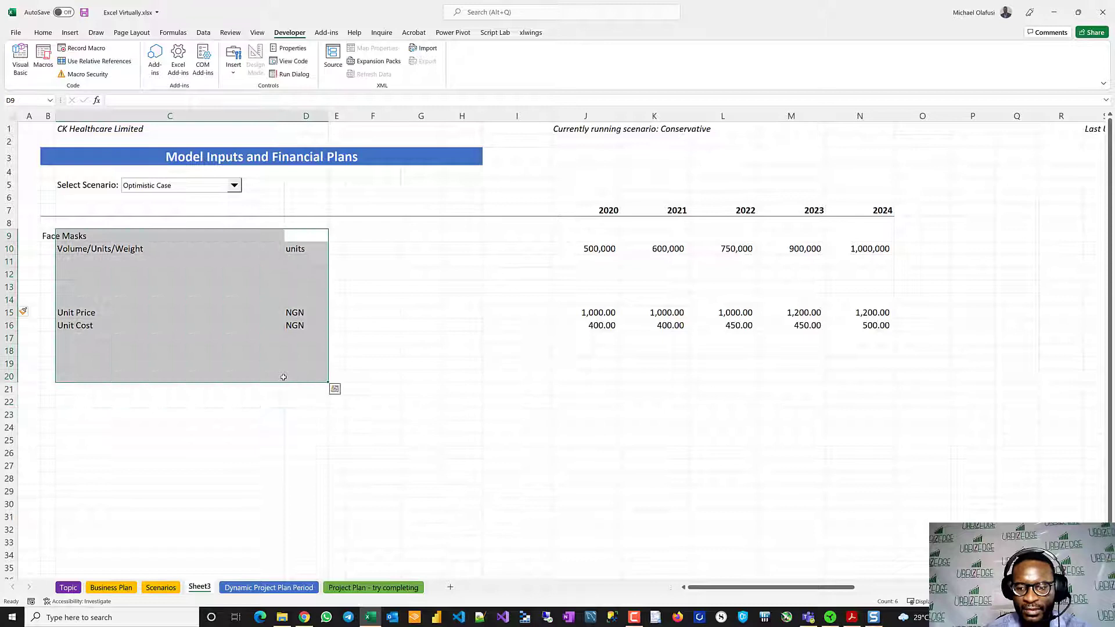
{"action": "left_click", "coordinate": [309, 307]}
{"action": "left_click_drag", "start_coordinate": [296, 237], "coordinate": [298, 350]}
{"action": "key", "text": "Delete"}
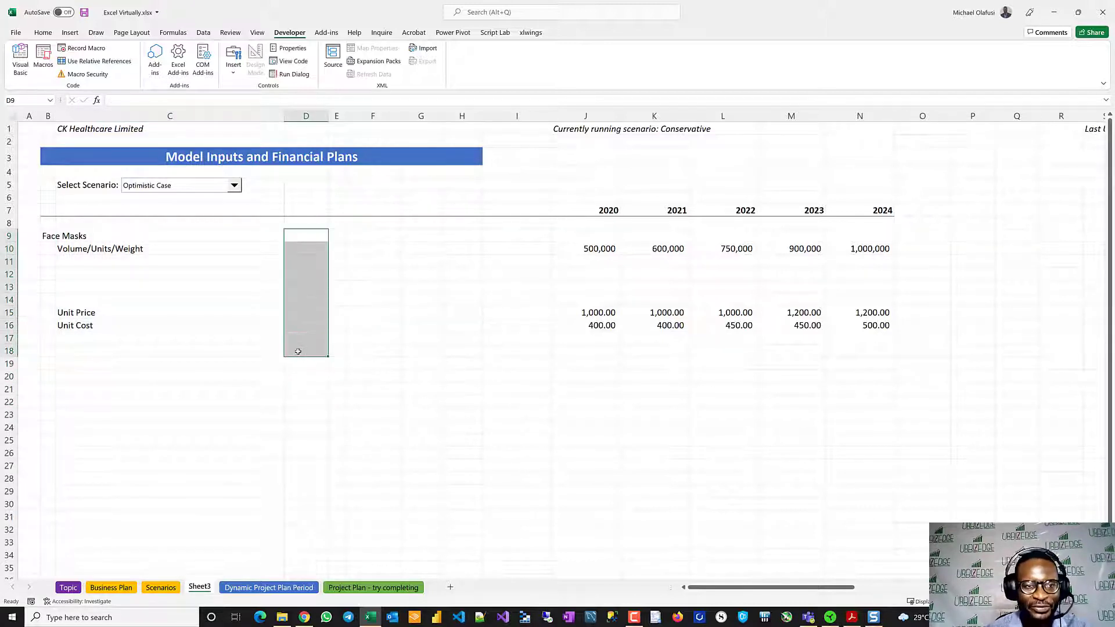
{"action": "left_click_drag", "start_coordinate": [284, 121], "coordinate": [75, 117]}
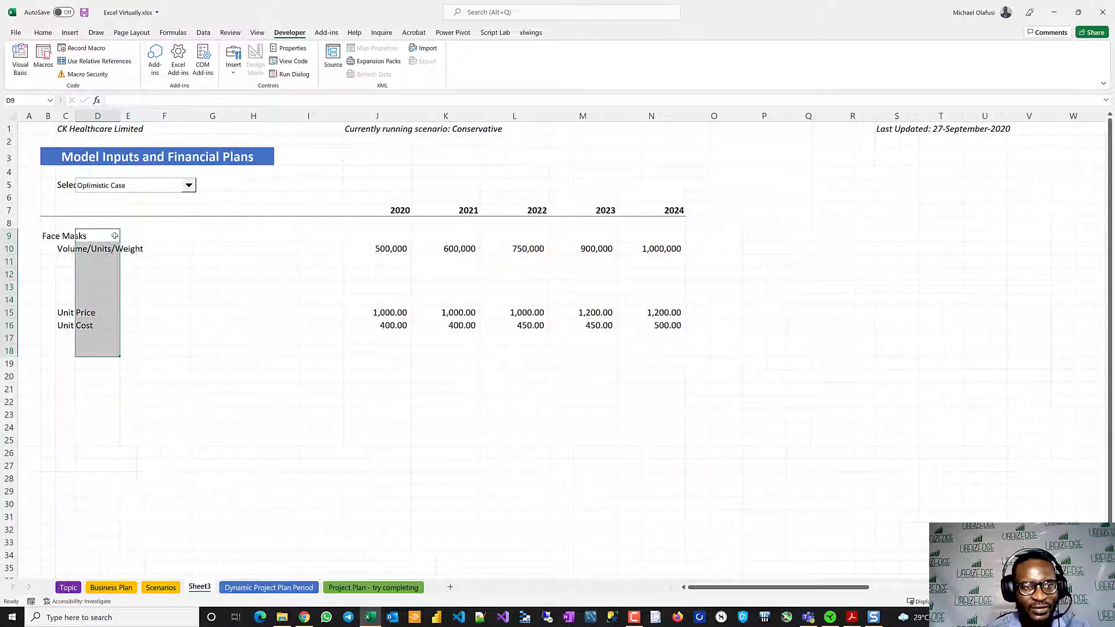
- Copy the three case names in BA1:BA3 and paste them as values into D11:D13 under Volume/Units/Weight
{"action": "left_click", "coordinate": [100, 259]}
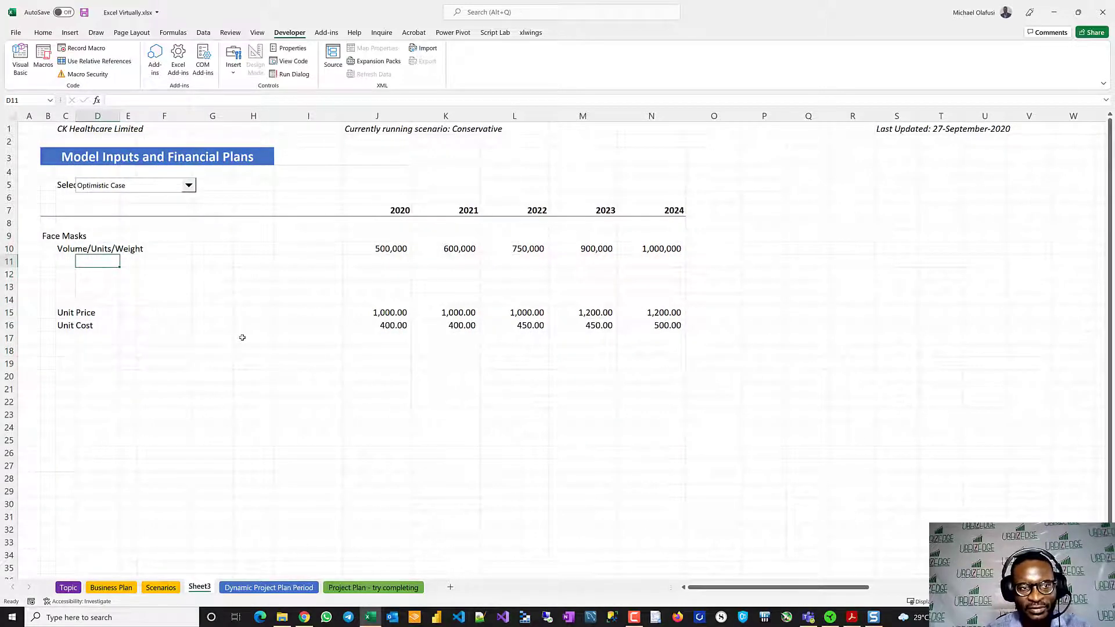
{"action": "left_click", "coordinate": [610, 126]}
{"action": "key", "text": "ctrl+Right"}
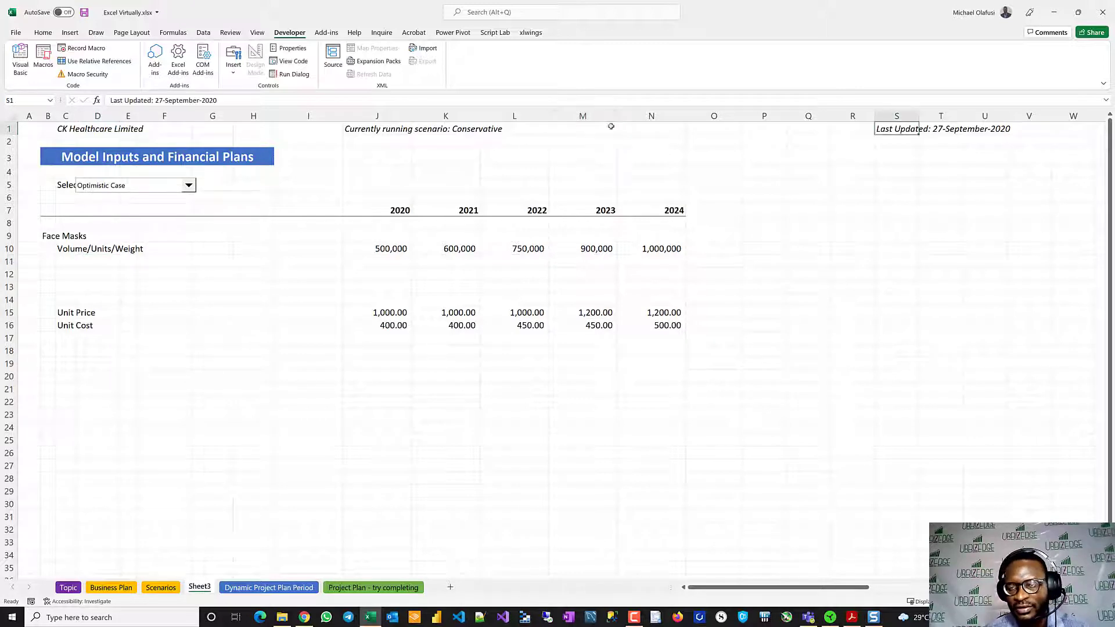
{"action": "key", "text": "ctrl+Right"}
{"action": "key", "text": "ctrl+Right"}
{"action": "key", "text": "shift+Down"}
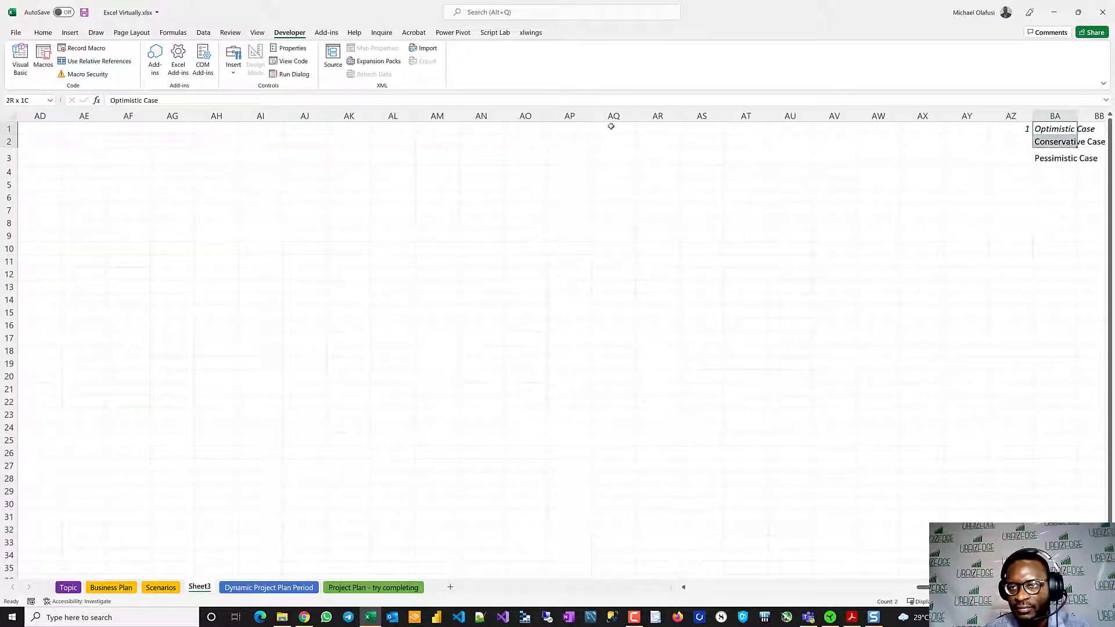
{"action": "key", "text": "shift+Down"}
{"action": "key", "text": "shift+Down"}
{"action": "key", "text": "shift+Up"}
{"action": "key", "text": "ctrl+c"}
{"action": "scroll", "coordinate": [468, 239], "scroll_direction": "left", "scroll_amount": 15}
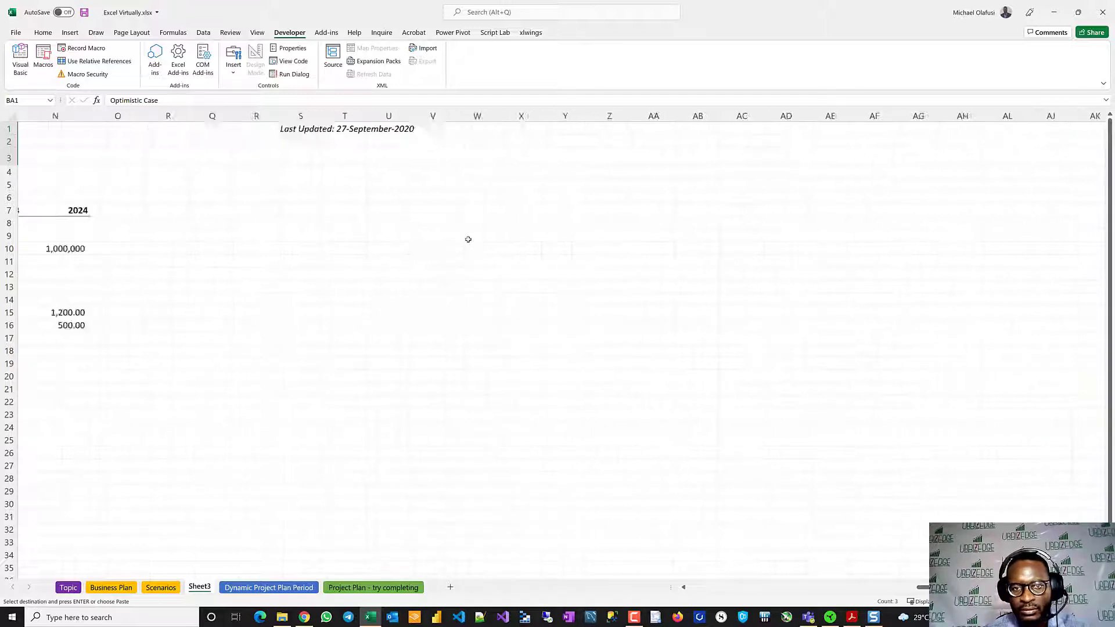
{"action": "left_click", "coordinate": [109, 260]}
{"action": "right_click", "coordinate": [102, 261]}
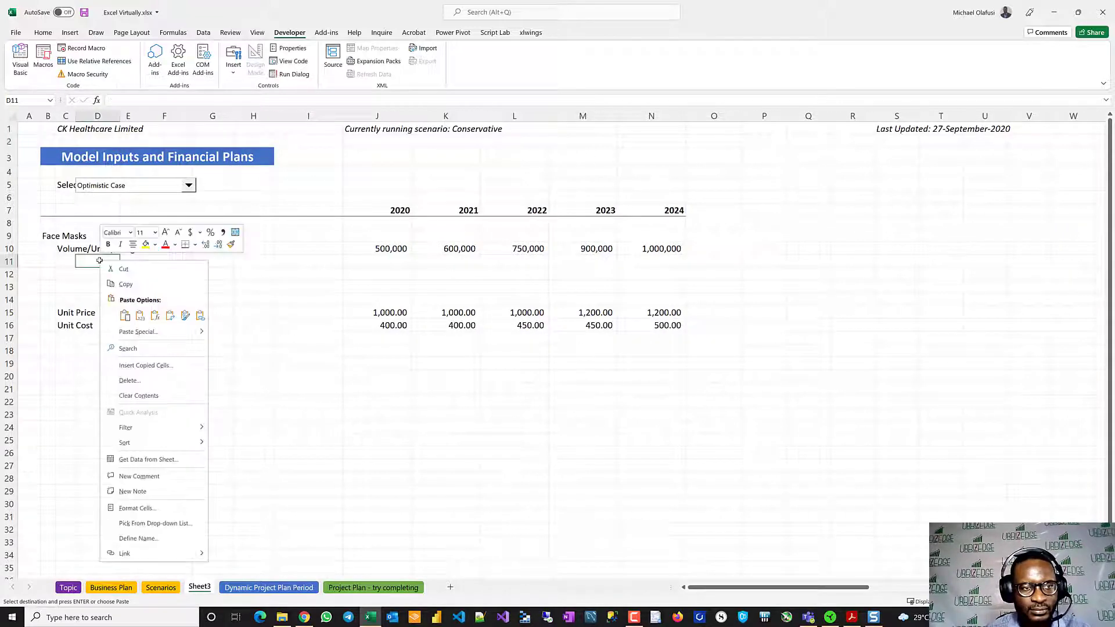
{"action": "left_click", "coordinate": [139, 315]}
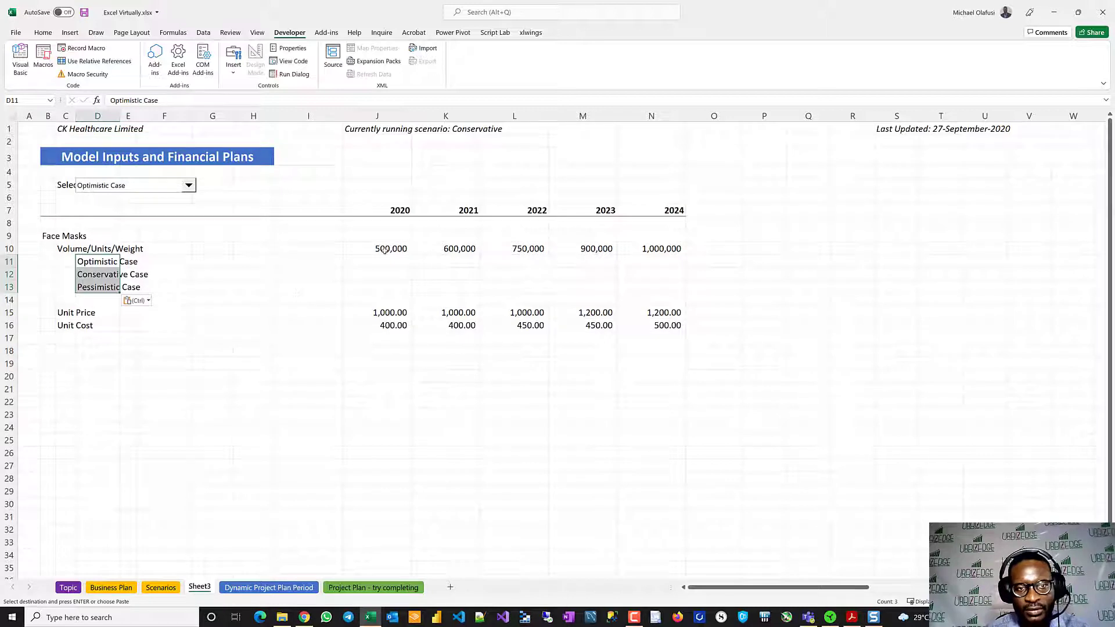
- Clear the copied Face Masks figures for 2020 to 2024 from J10:N18
{"action": "left_click_drag", "start_coordinate": [385, 250], "coordinate": [678, 353]}
{"action": "key", "text": "Delete"}
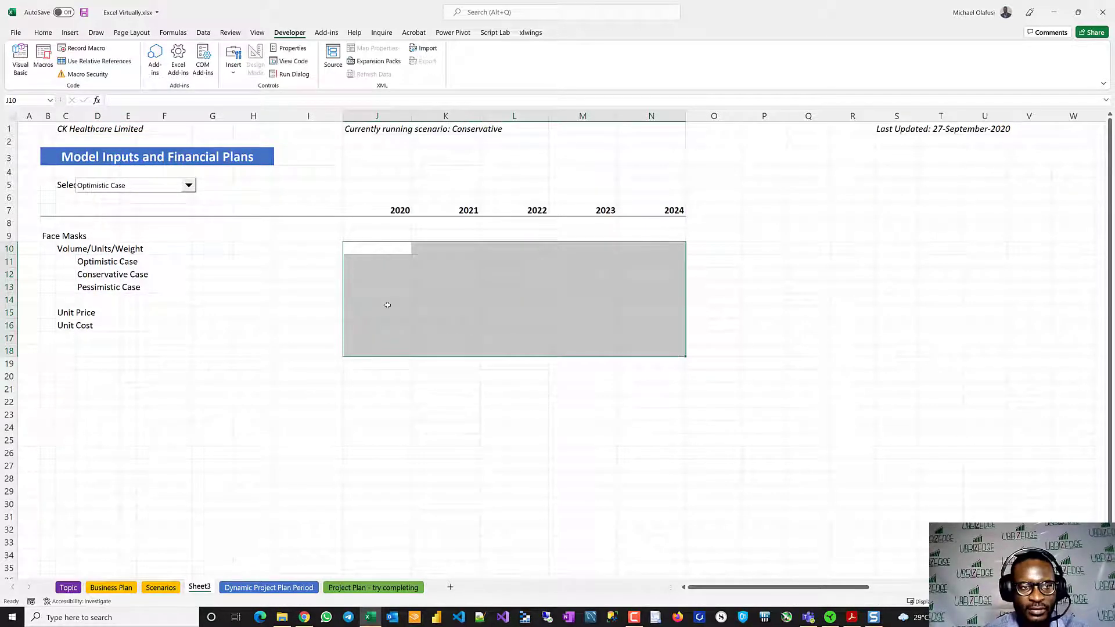
{"action": "left_click", "coordinate": [235, 334]}
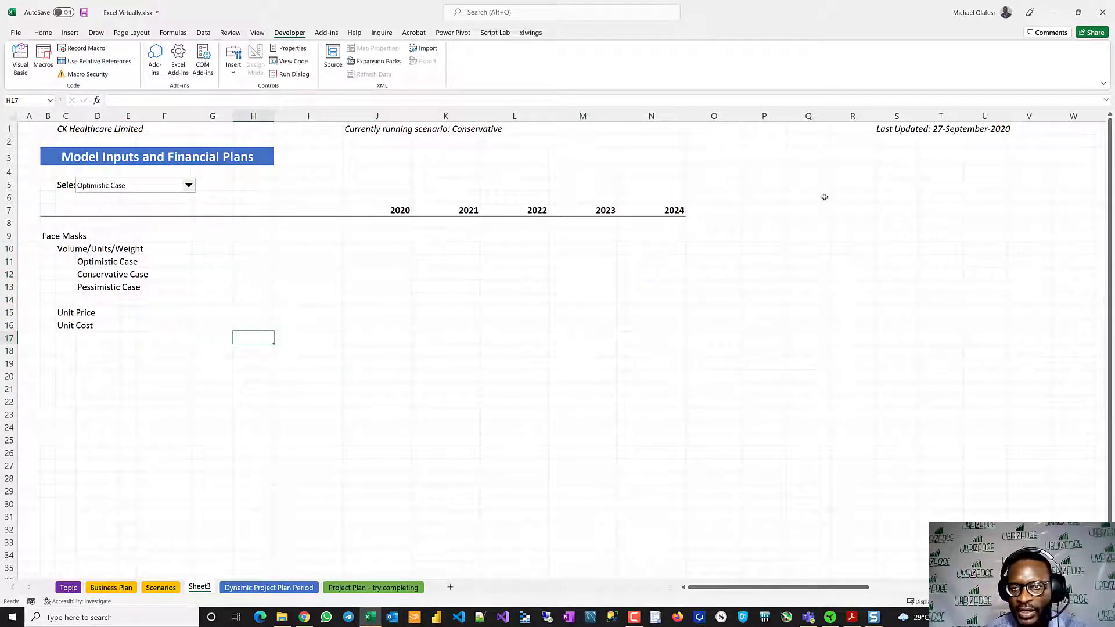
- Enter the heading "Note" in P7 and italicise the whole of column P
{"action": "left_click", "coordinate": [770, 202]}
{"action": "left_click", "coordinate": [763, 209]}
{"action": "type", "text": "N"}
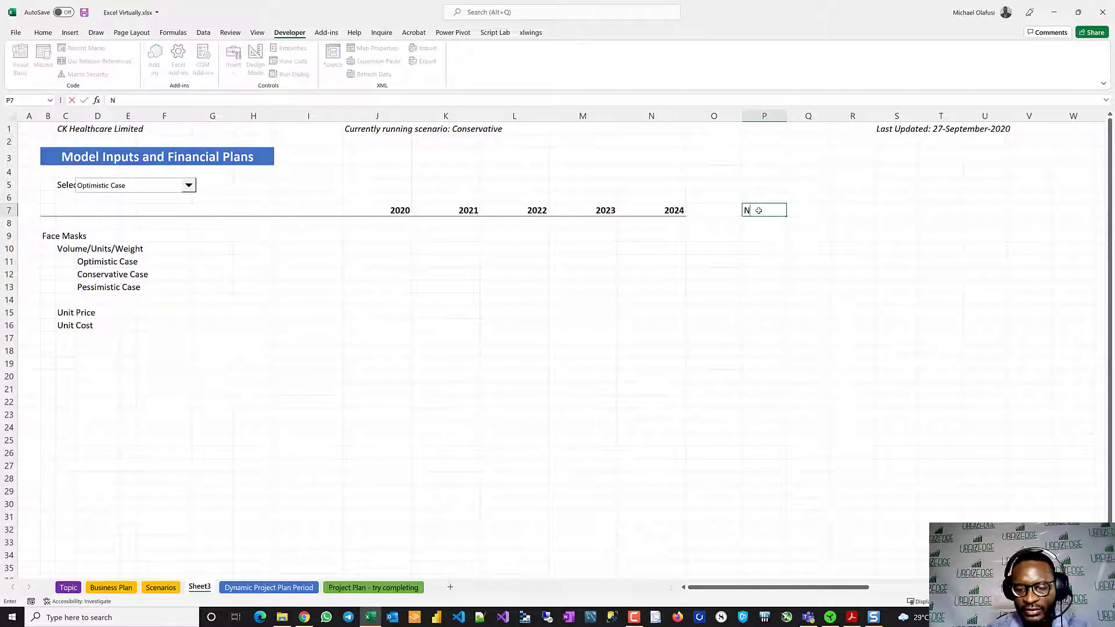
{"action": "type", "text": "ote"}
{"action": "key", "text": "ctrl+Return"}
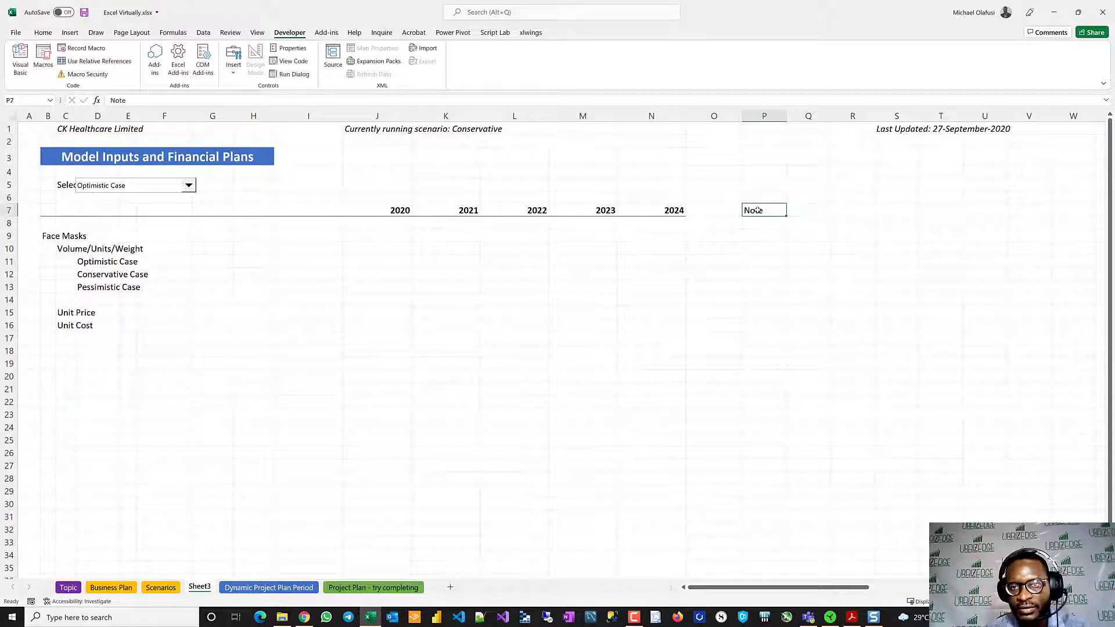
{"action": "left_click", "coordinate": [52, 35]}
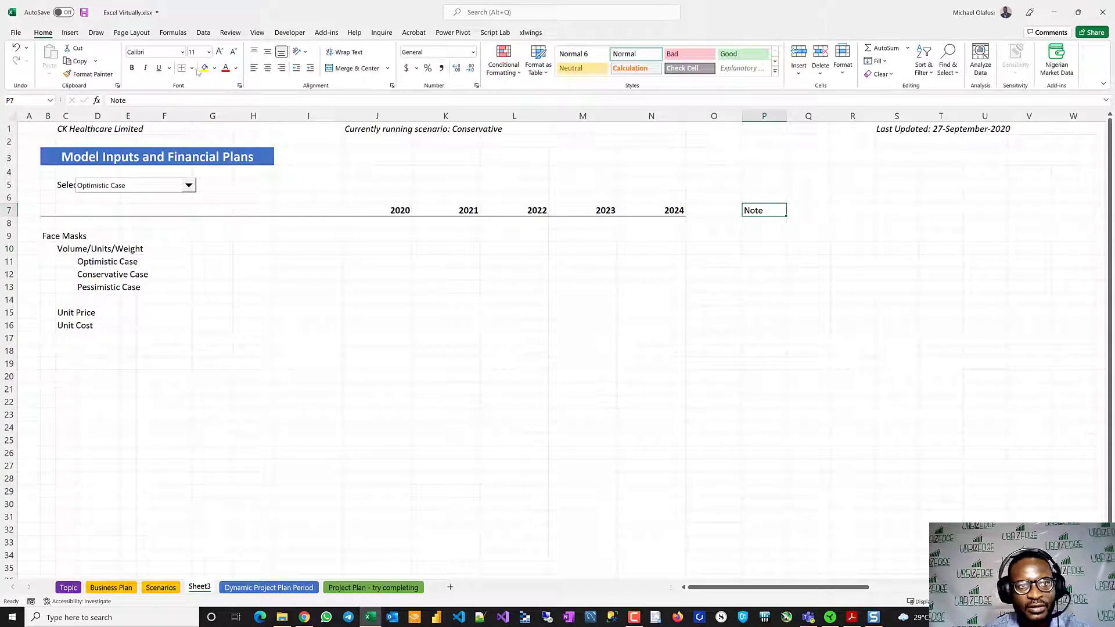
{"action": "left_click", "coordinate": [764, 116]}
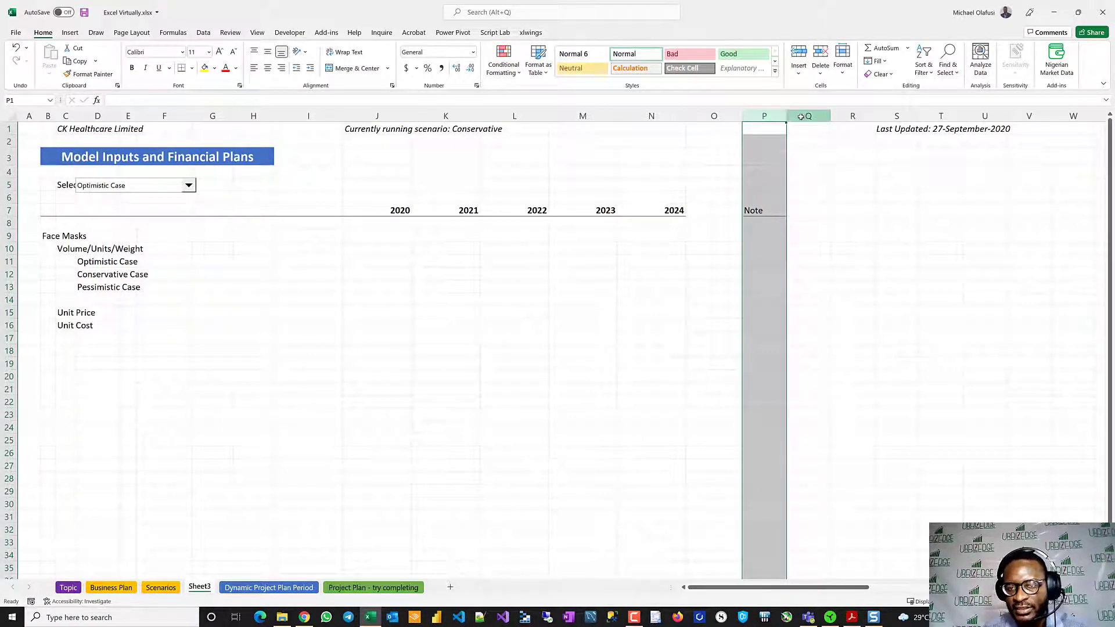
{"action": "key", "text": "ctrl+i"}
{"action": "left_click", "coordinate": [728, 259]}
{"action": "scroll", "coordinate": [729, 258], "scroll_direction": "up", "scroll_amount": 5, "text": "ctrl"}
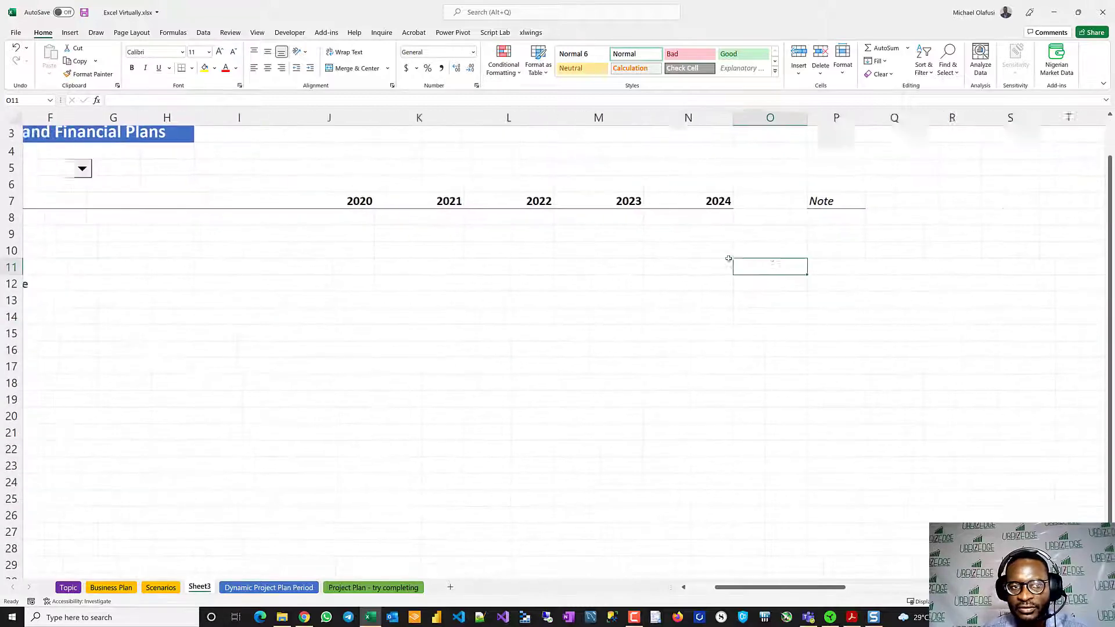
- Link the Conservative Case volume in J12 to ='Business Plan'!J9 and fill the formula across to N12
{"action": "left_click", "coordinate": [501, 292]}
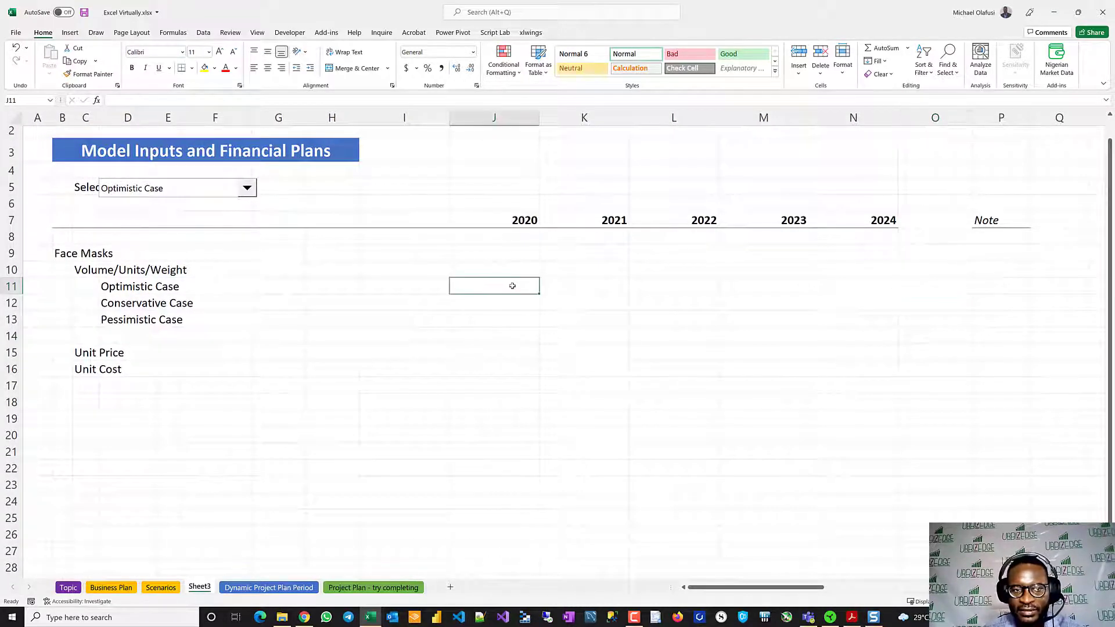
{"action": "key", "text": "Return"}
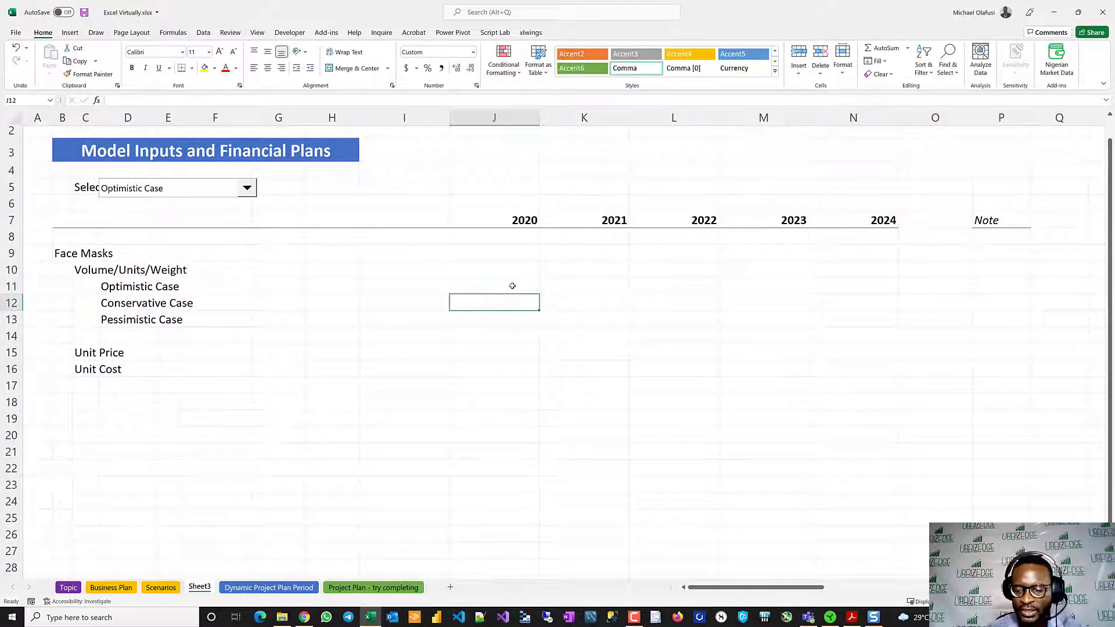
{"action": "type", "text": "="}
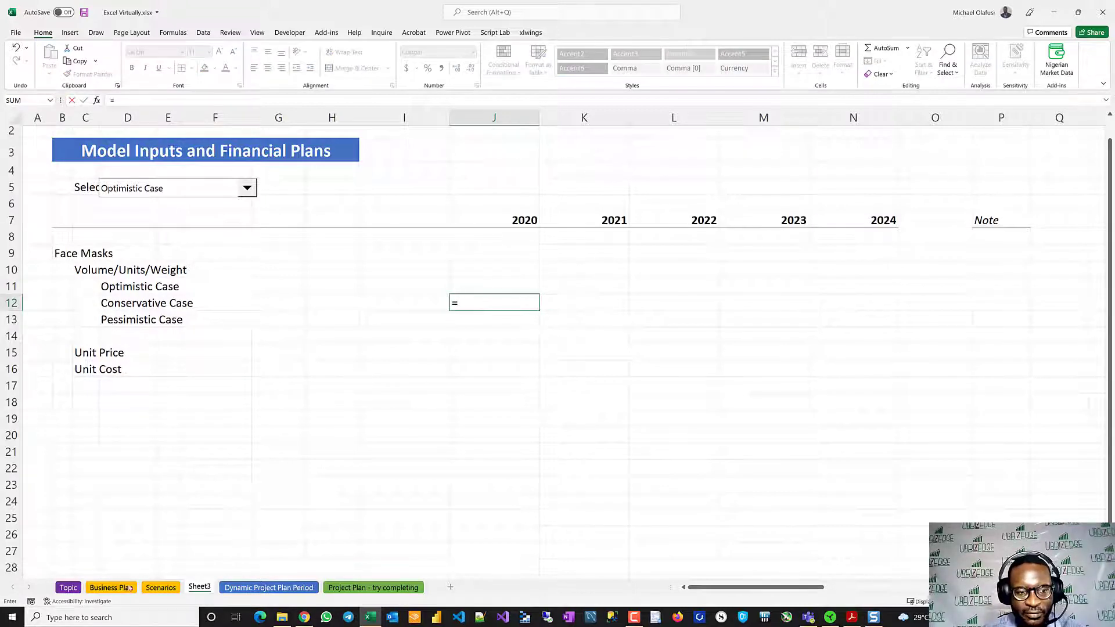
{"action": "left_click", "coordinate": [110, 587]}
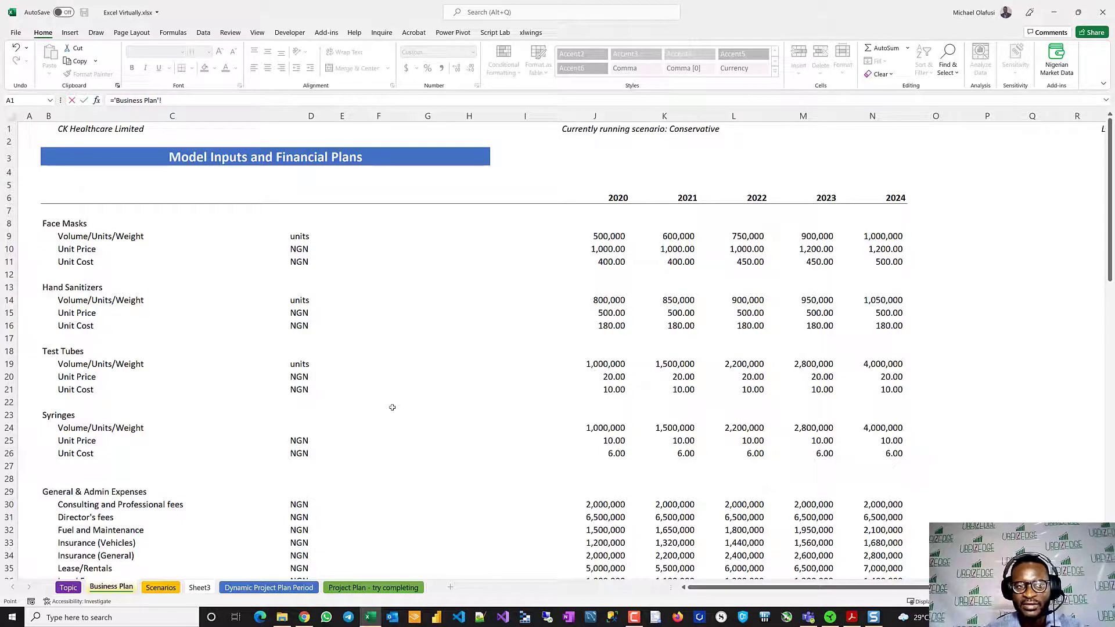
{"action": "left_click", "coordinate": [599, 241]}
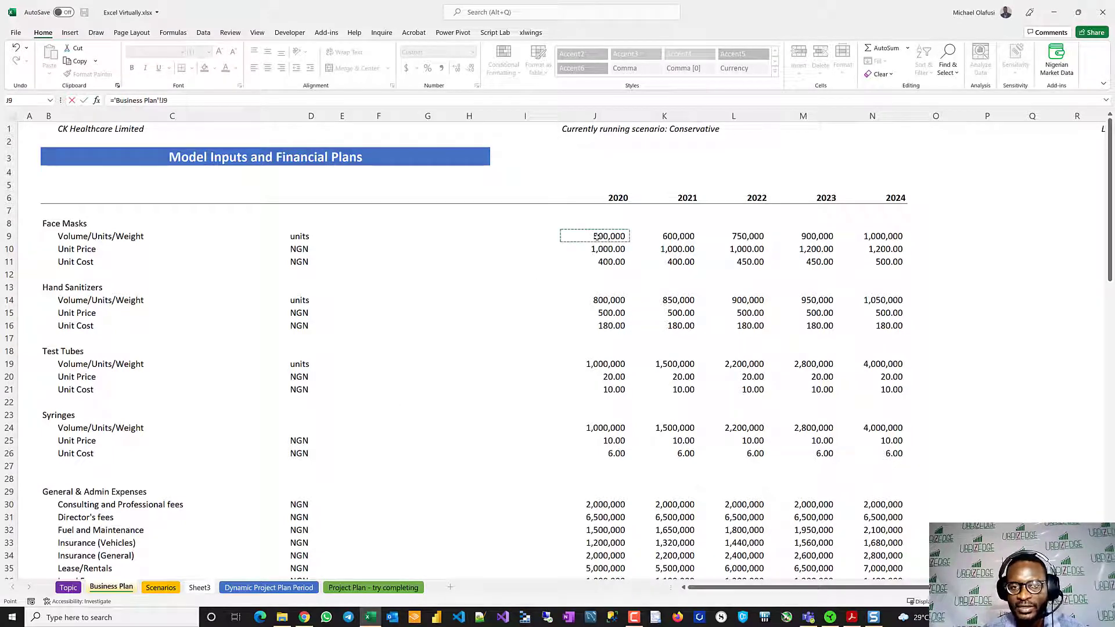
{"action": "key", "text": "Return"}
{"action": "key", "text": "shift+Right"}
{"action": "key", "text": "shift+Right"}
{"action": "key", "text": "shift+Right"}
{"action": "key", "text": "shift+Right"}
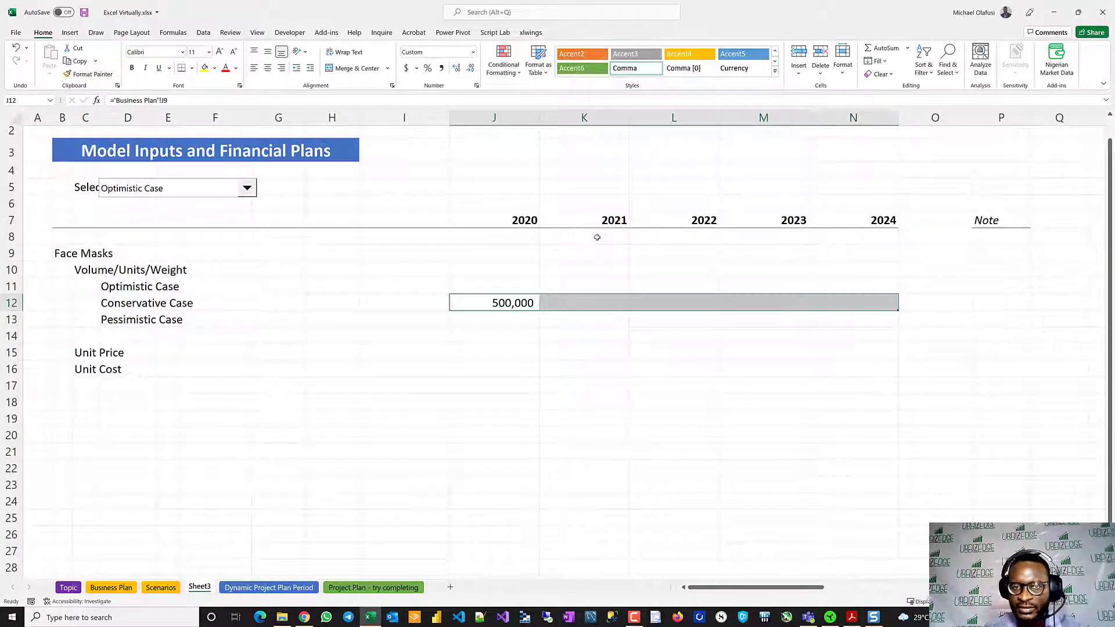
{"action": "key", "text": "ctrl+r"}
- Enter the note "From Business Plan sheet" in P12 for the Conservative Case row
{"action": "left_click", "coordinate": [990, 300]}
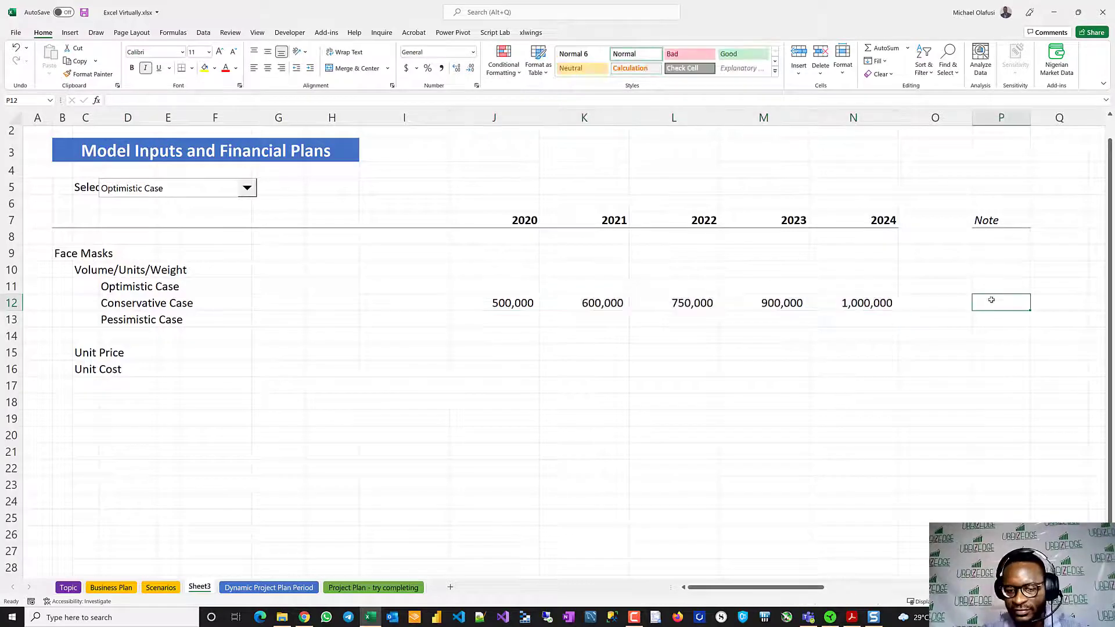
{"action": "type", "text": "From "}
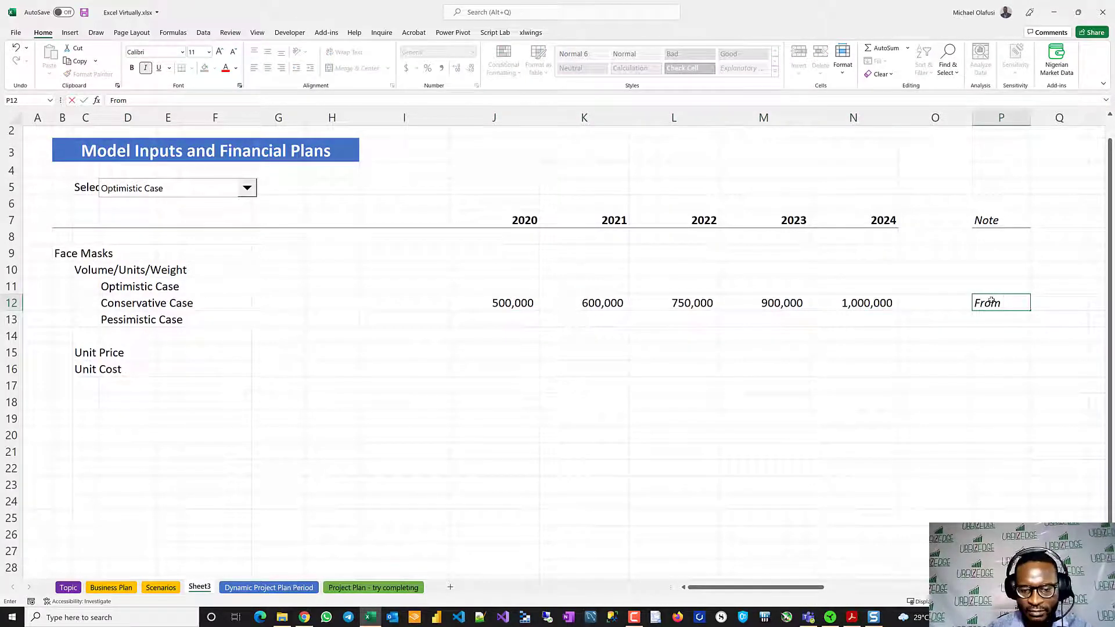
{"action": "type", "text": "Business Plan sheet"}
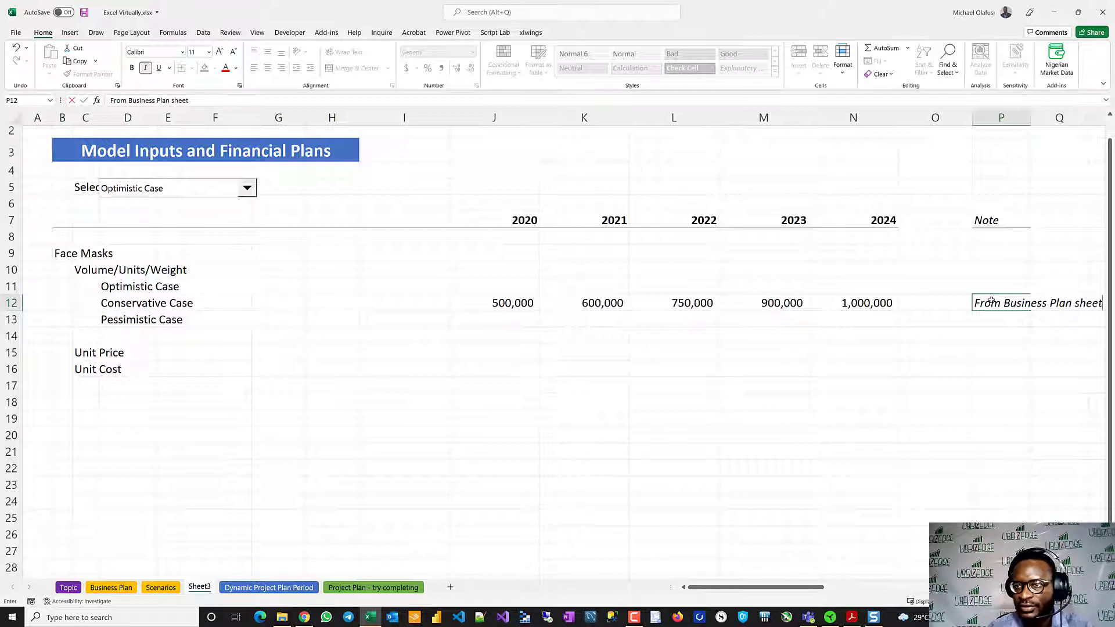
{"action": "key", "text": "Return"}
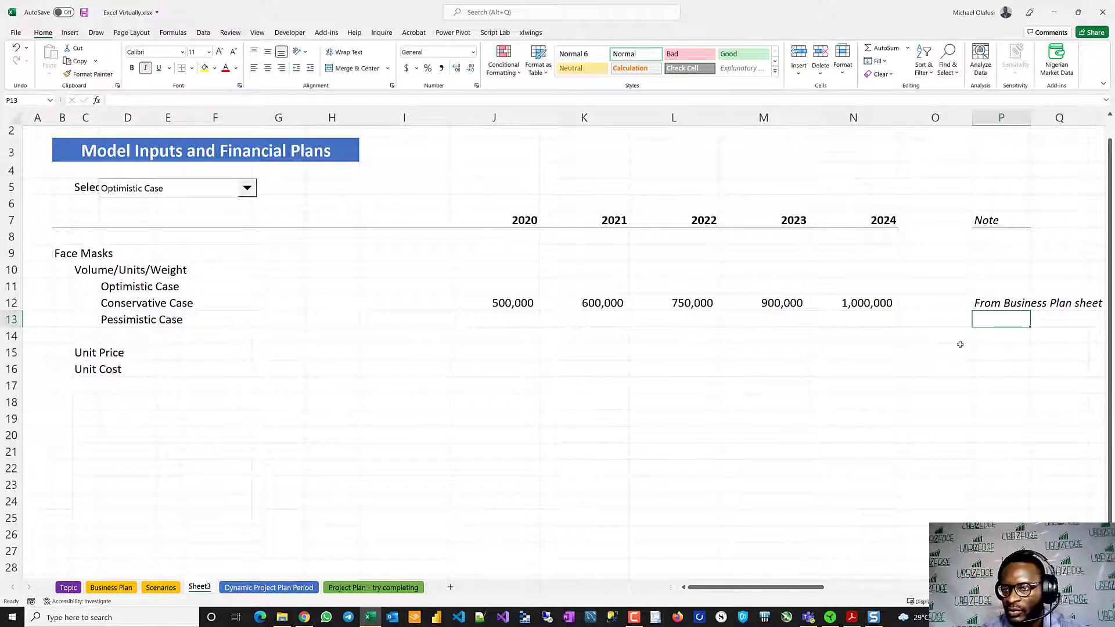
- Enter 10% in P11 for the Optimistic Case and -10% in P13 for the Pessimistic Case
{"action": "left_click", "coordinate": [996, 293]}
{"action": "type", "text": "10%"}
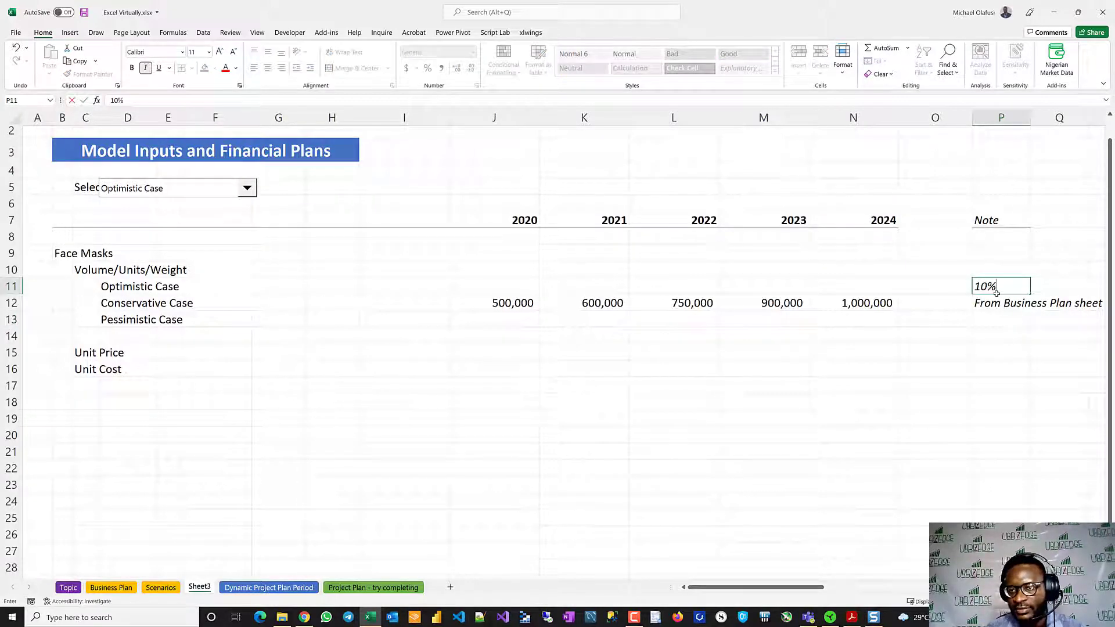
{"action": "key", "text": "Return"}
{"action": "left_click", "coordinate": [989, 315]}
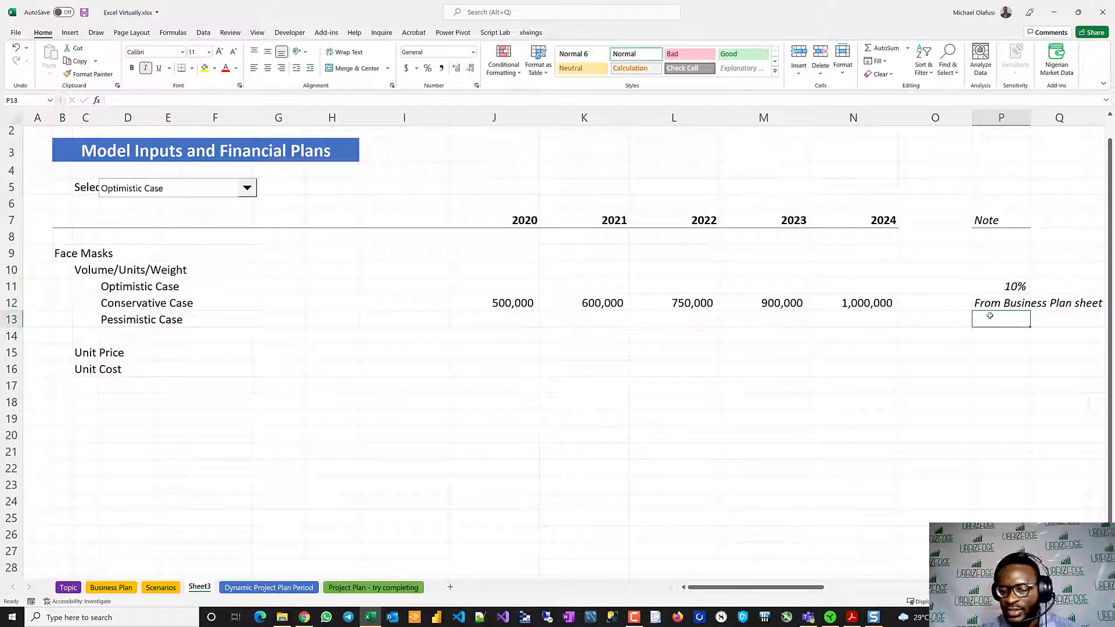
{"action": "type", "text": "-10"}
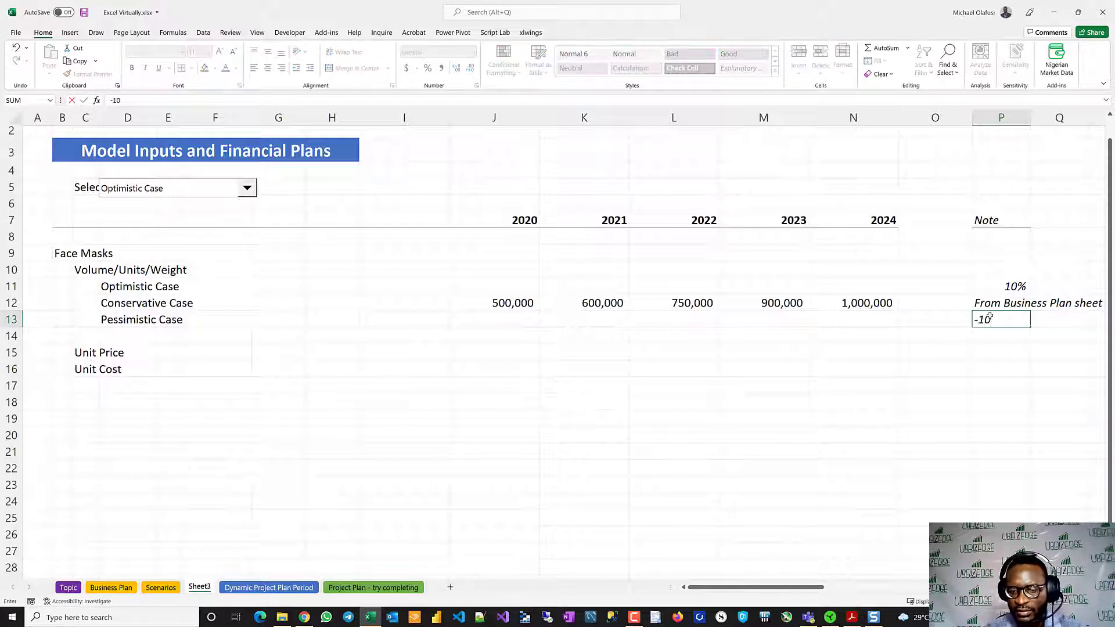
{"action": "type", "text": "%"}
{"action": "key", "text": "Return"}
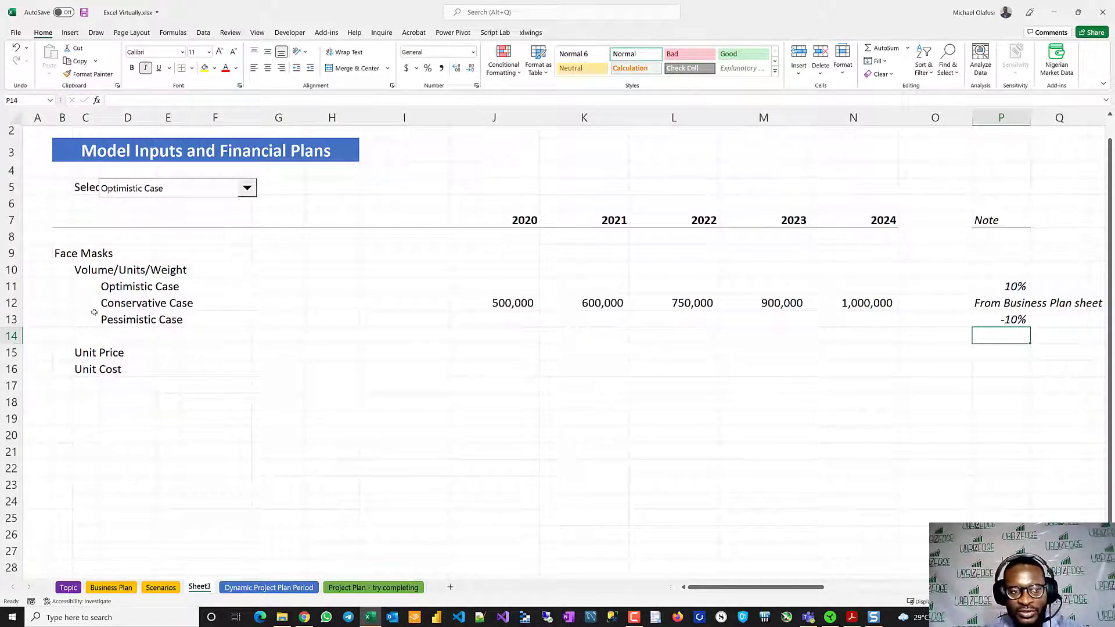
- Enter =J12*(1+$P11) in J11 for the Optimistic Case volume and fill the formula across to N11
{"action": "left_click", "coordinate": [12, 319]}
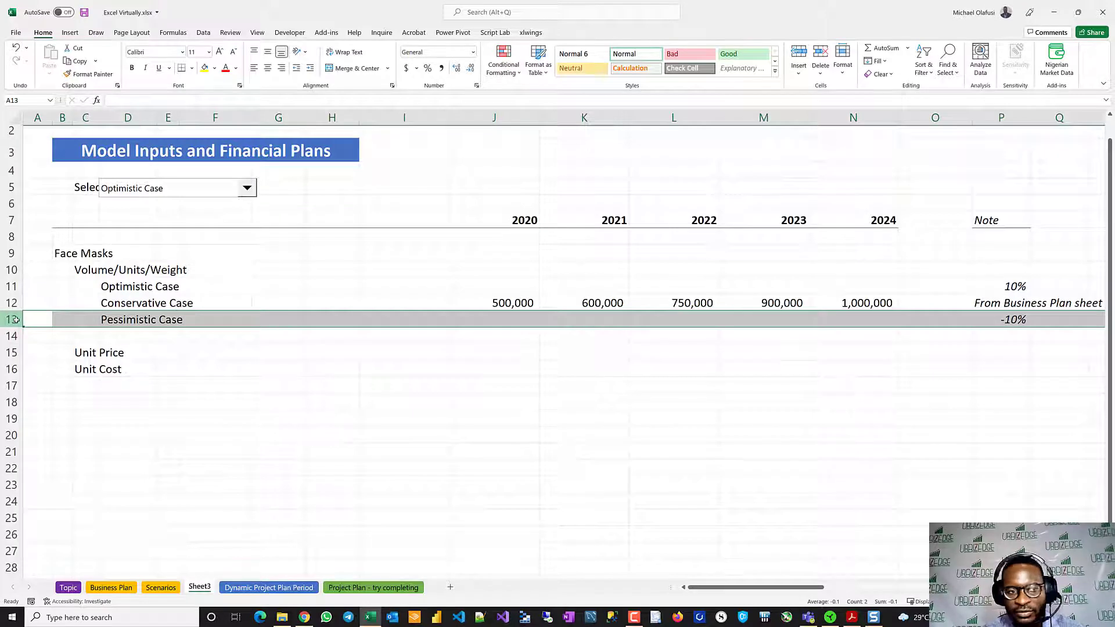
{"action": "left_click", "coordinate": [11, 286]}
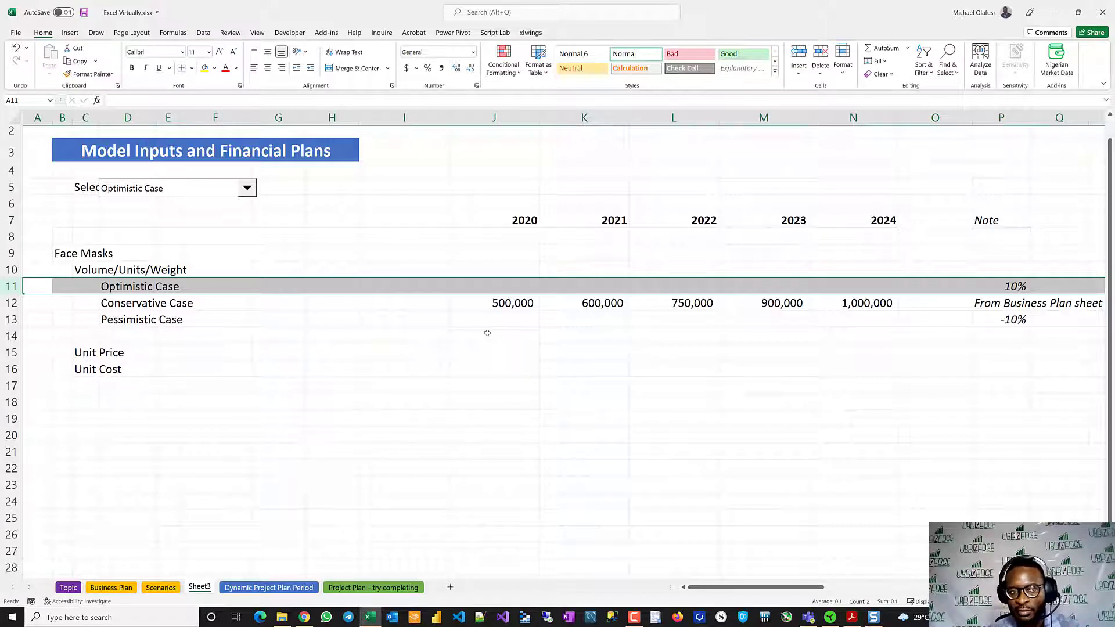
{"action": "left_click", "coordinate": [511, 285]}
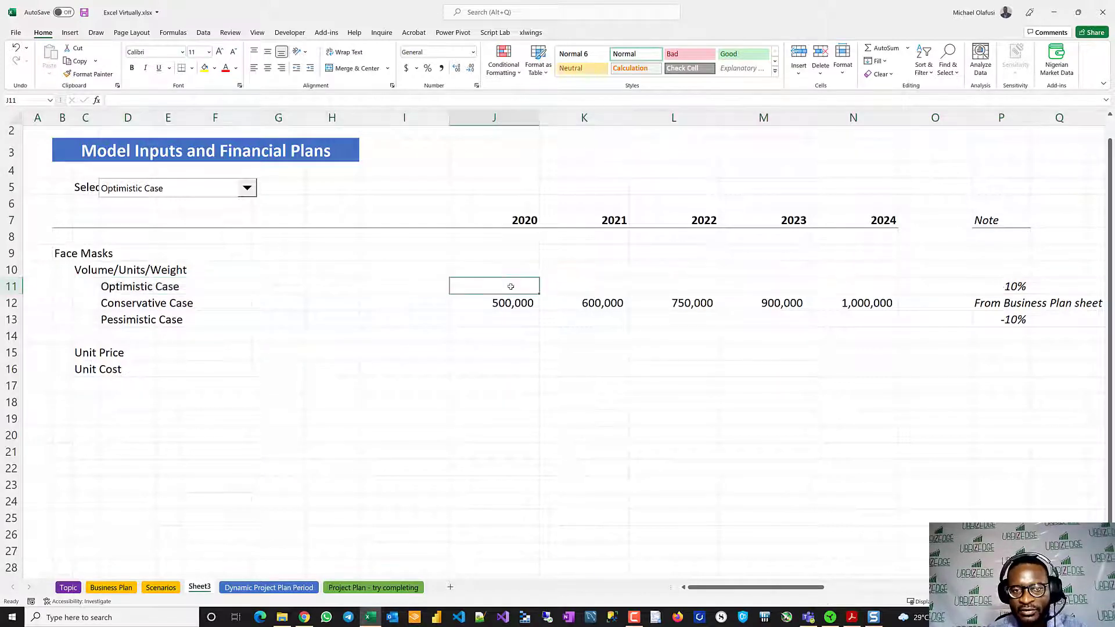
{"action": "type", "text": "="}
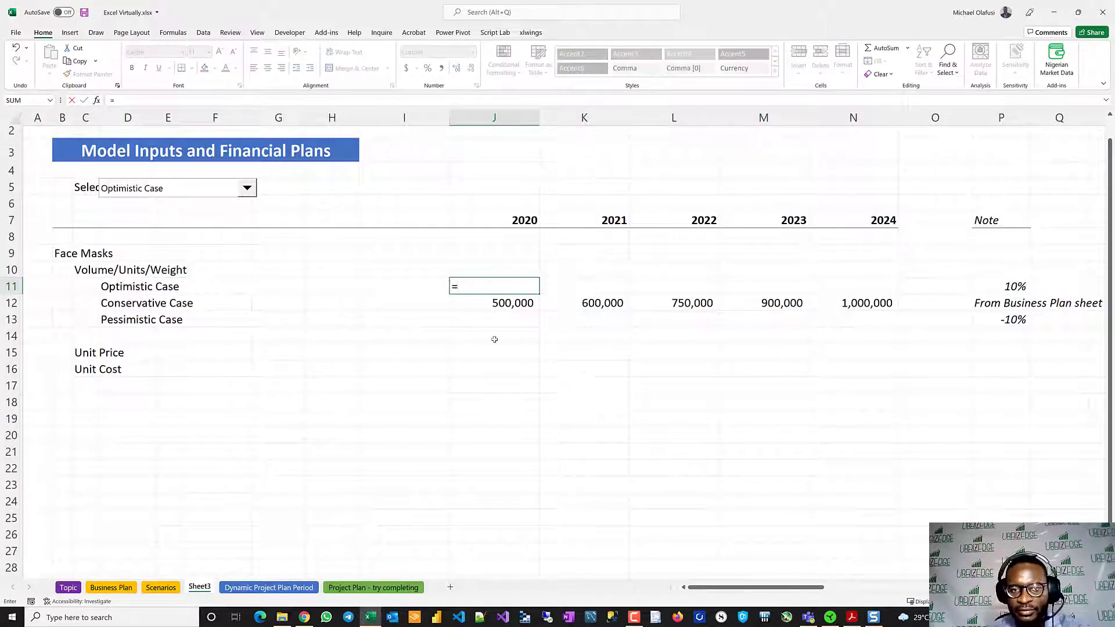
{"action": "left_click", "coordinate": [493, 303]}
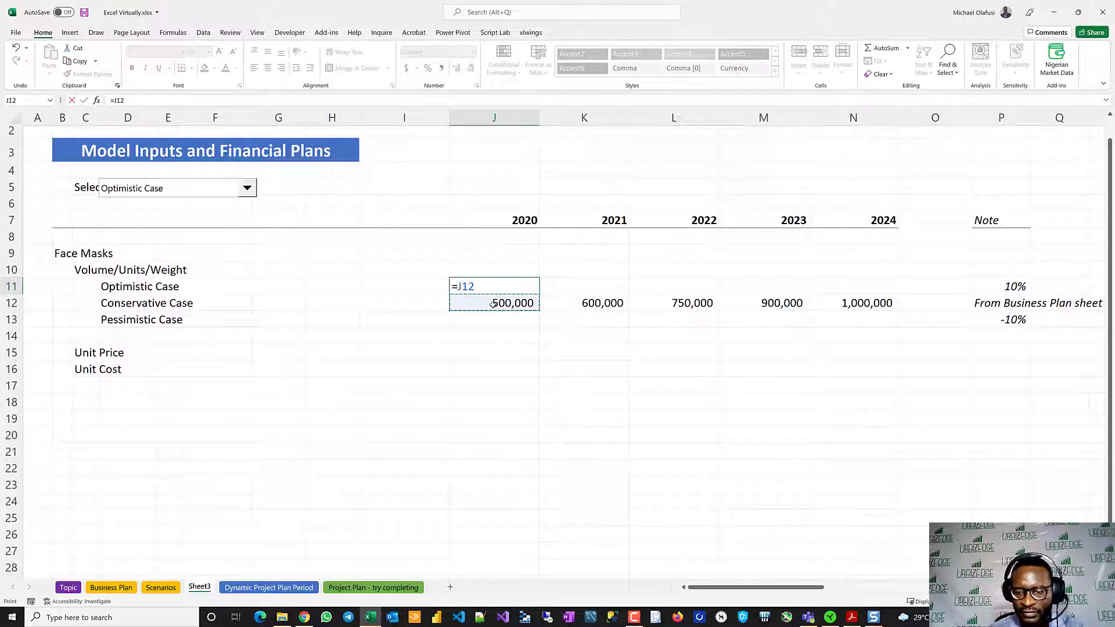
{"action": "type", "text": "*("}
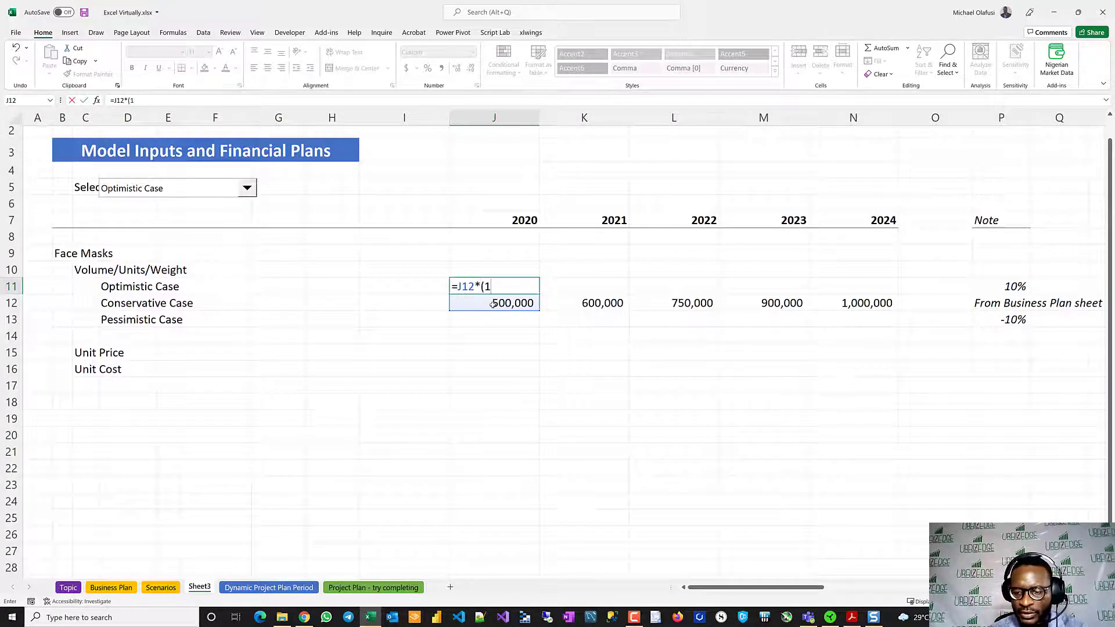
{"action": "type", "text": "1+"}
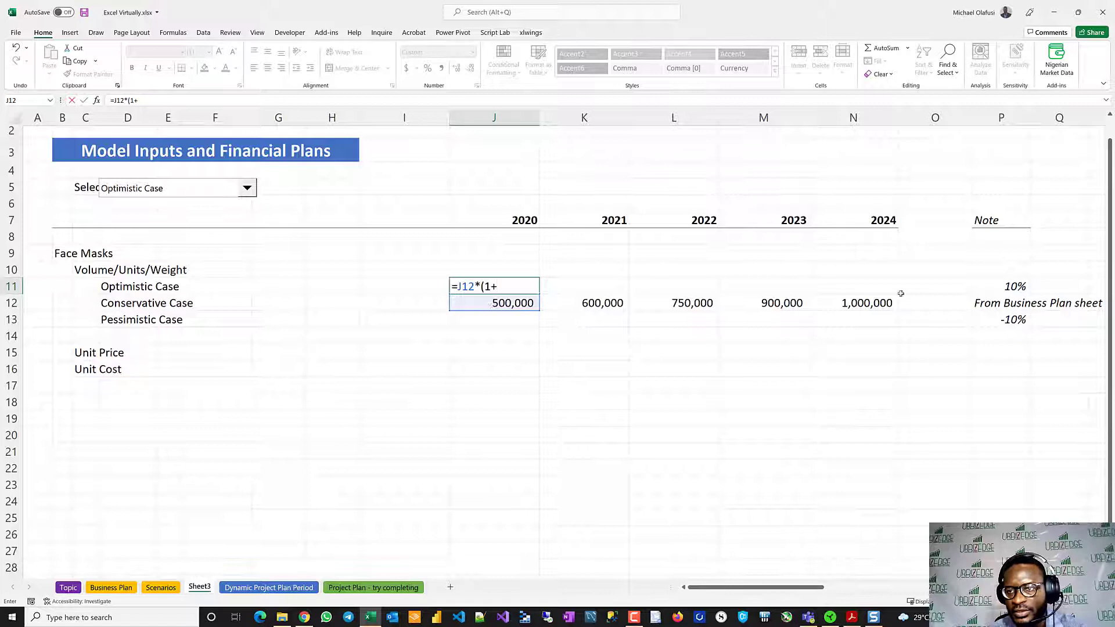
{"action": "left_click", "coordinate": [1002, 286]}
{"action": "left_click", "coordinate": [499, 286]}
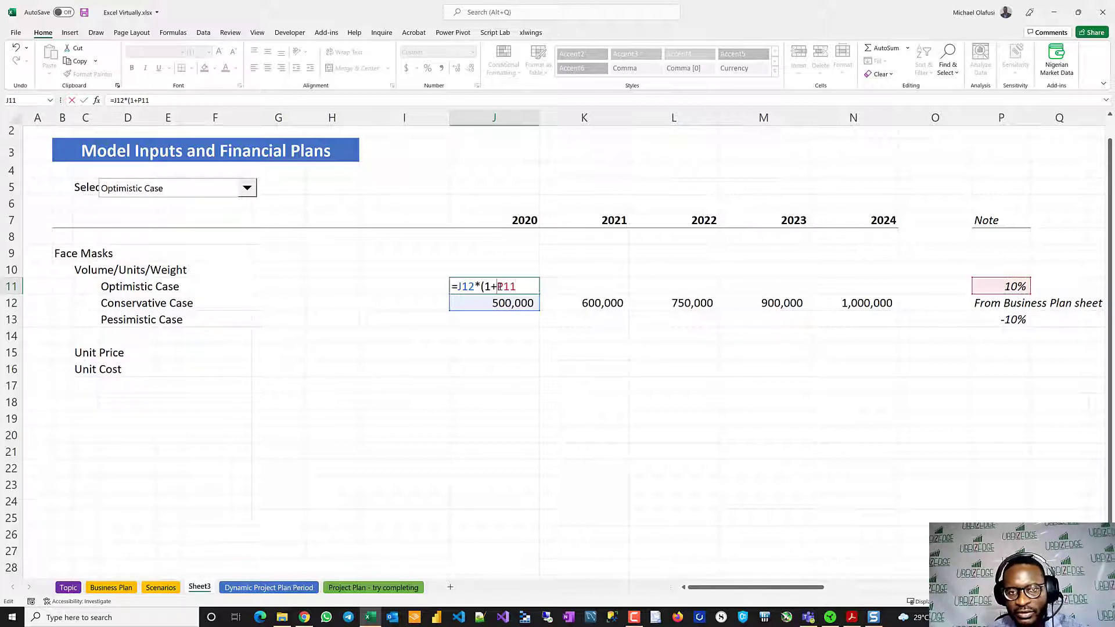
{"action": "type", "text": "$"}
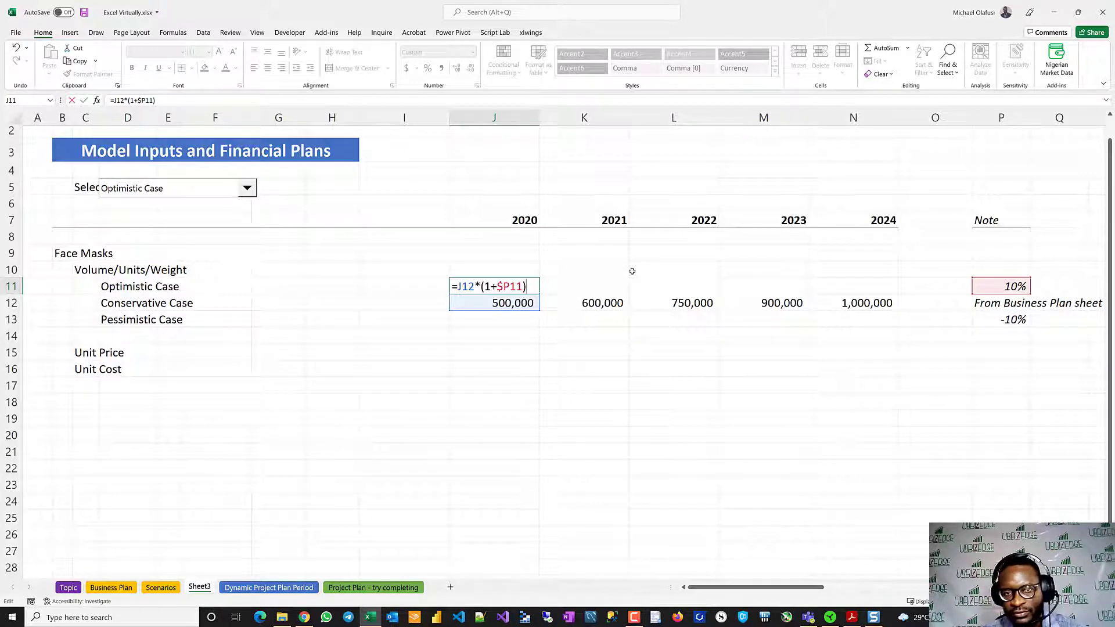
{"action": "key", "text": "Return"}
{"action": "left_click", "coordinate": [534, 290]}
{"action": "left_click_drag", "start_coordinate": [539, 292], "coordinate": [874, 285]}
- Copy the Optimistic Case formula from J11 into J13 for the Pessimistic Case
{"action": "left_click", "coordinate": [527, 287]}
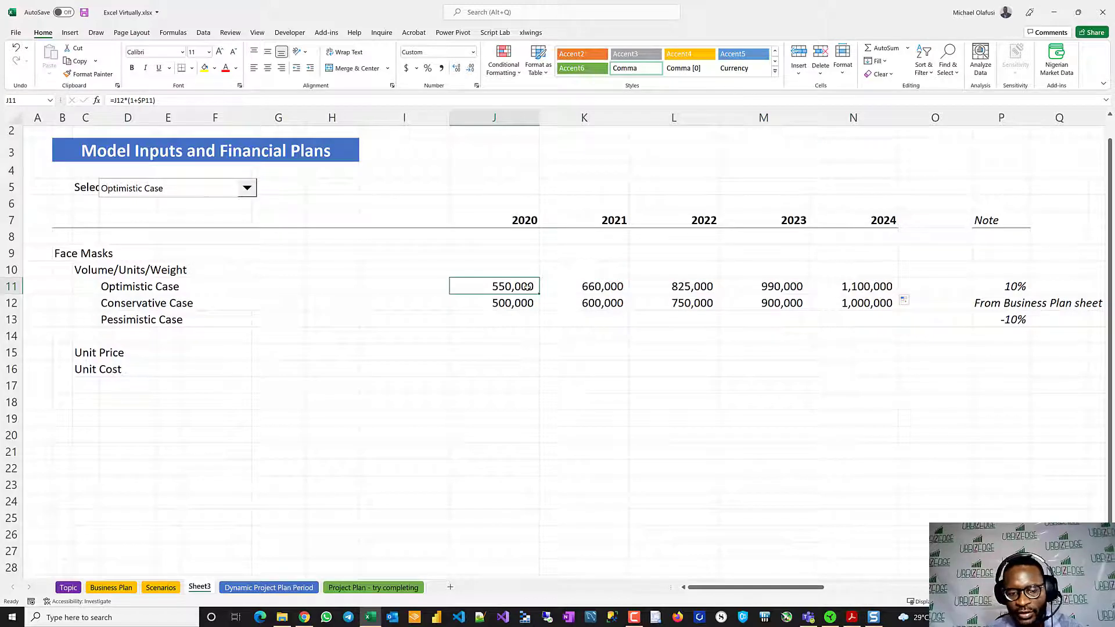
{"action": "key", "text": "ctrl+c"}
{"action": "left_click", "coordinate": [492, 318]}
{"action": "key", "text": "ctrl+v"}
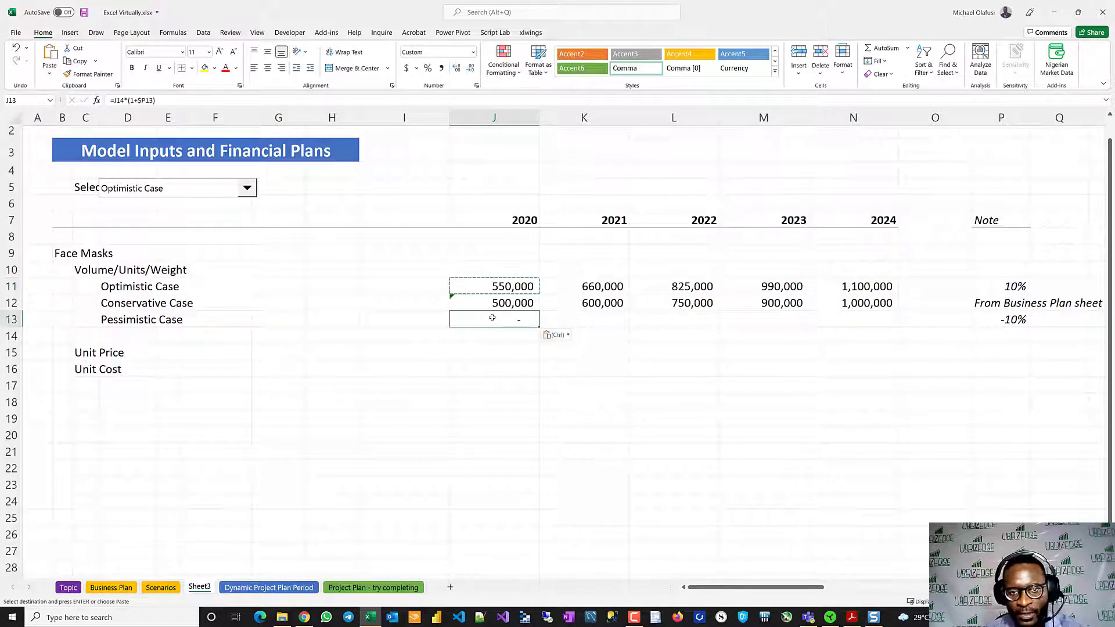
- Repoint the Pessimistic Case formula in J13 to the Conservative volume as =J12*(1+$P13) and fill it across to N13
{"action": "double_click", "coordinate": [492, 318]}
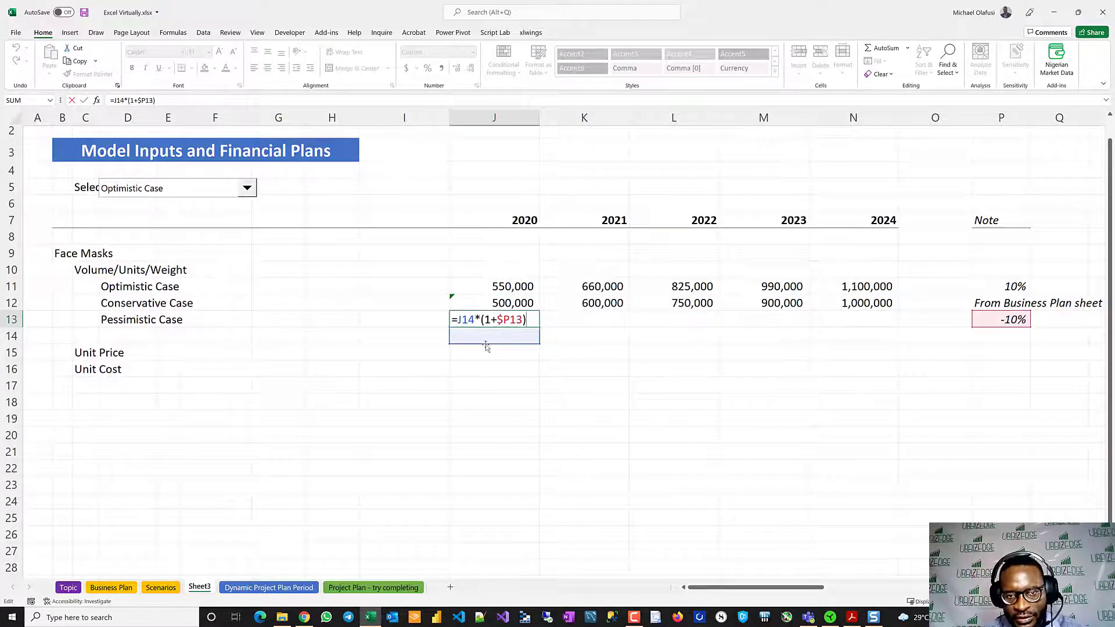
{"action": "left_click_drag", "start_coordinate": [486, 347], "coordinate": [496, 315]}
{"action": "key", "text": "Up"}
{"action": "key", "text": "Up"}
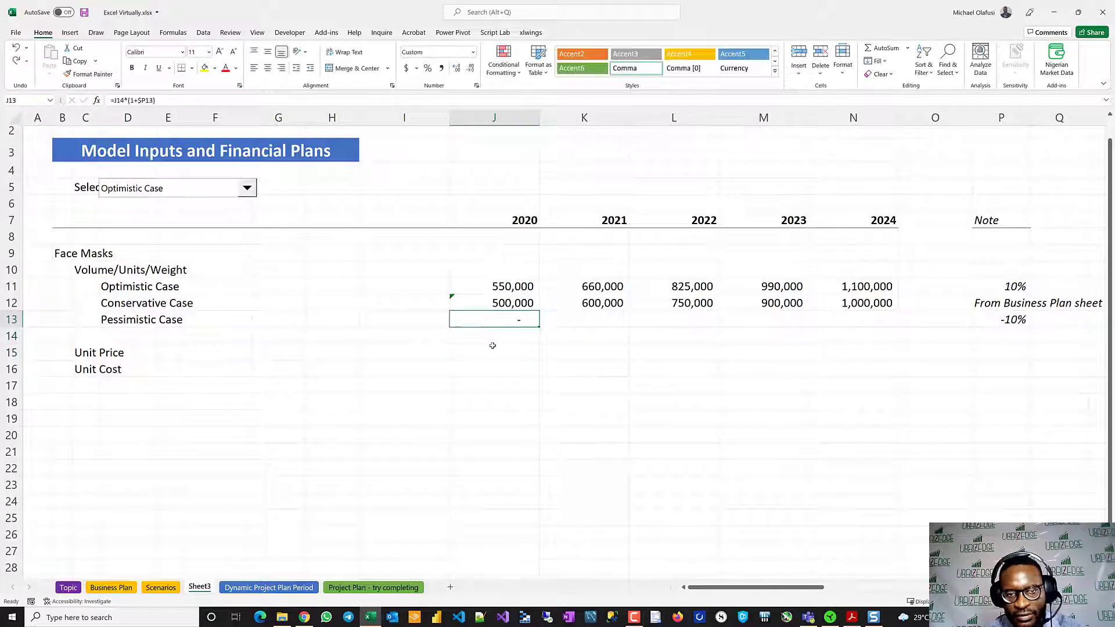
{"action": "key", "text": "F2"}
{"action": "left_click_drag", "start_coordinate": [484, 344], "coordinate": [493, 305]}
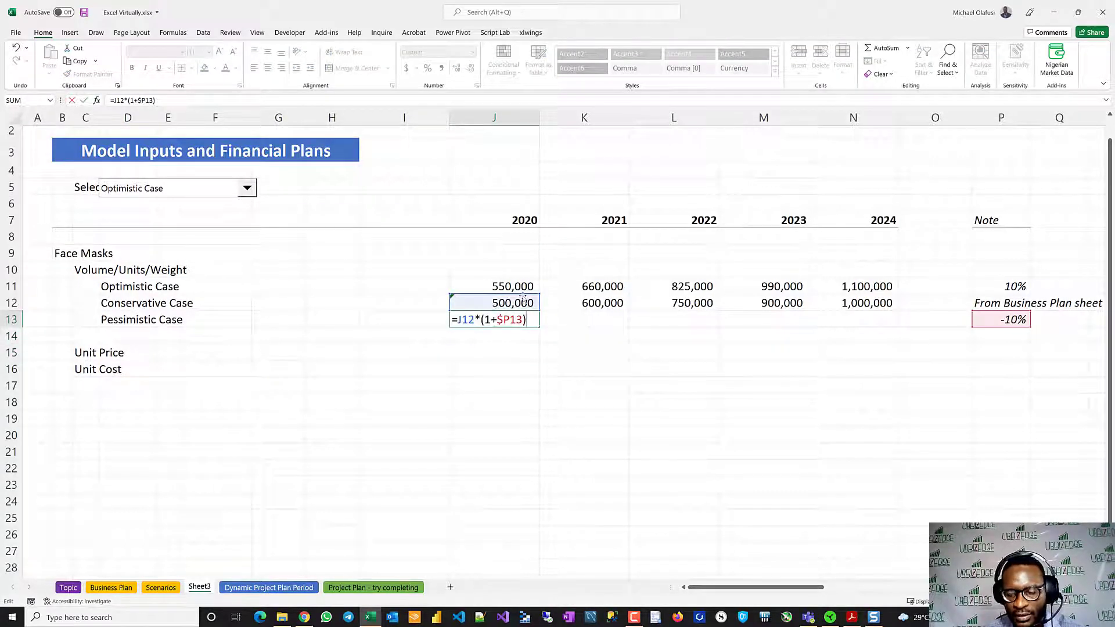
{"action": "key", "text": "Return"}
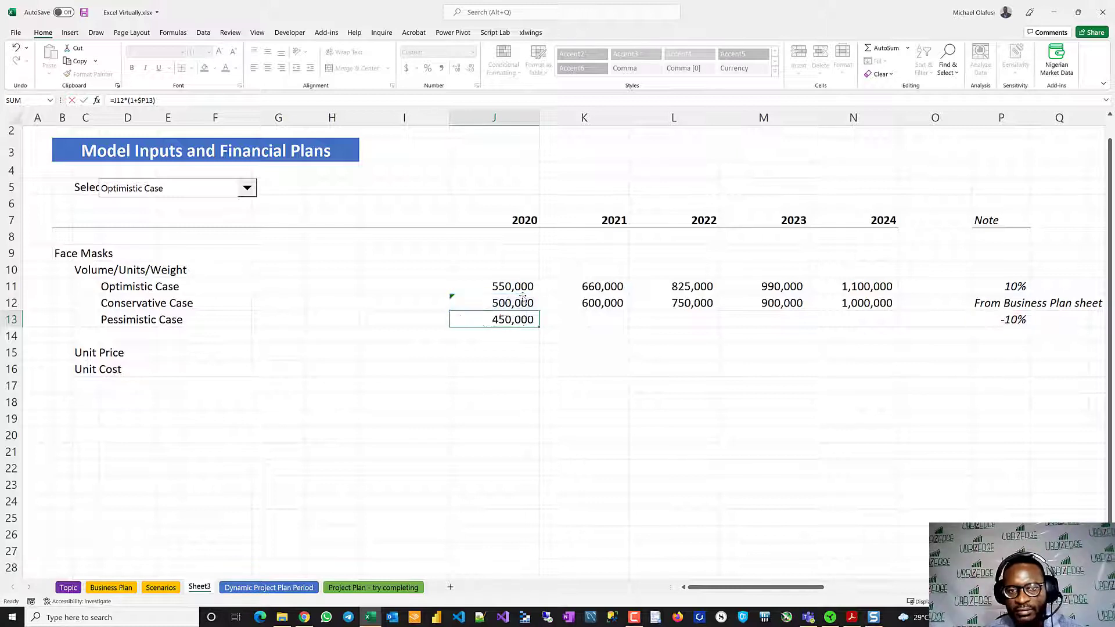
{"action": "left_click", "coordinate": [508, 320]}
{"action": "left_click_drag", "start_coordinate": [534, 323], "coordinate": [894, 326]}
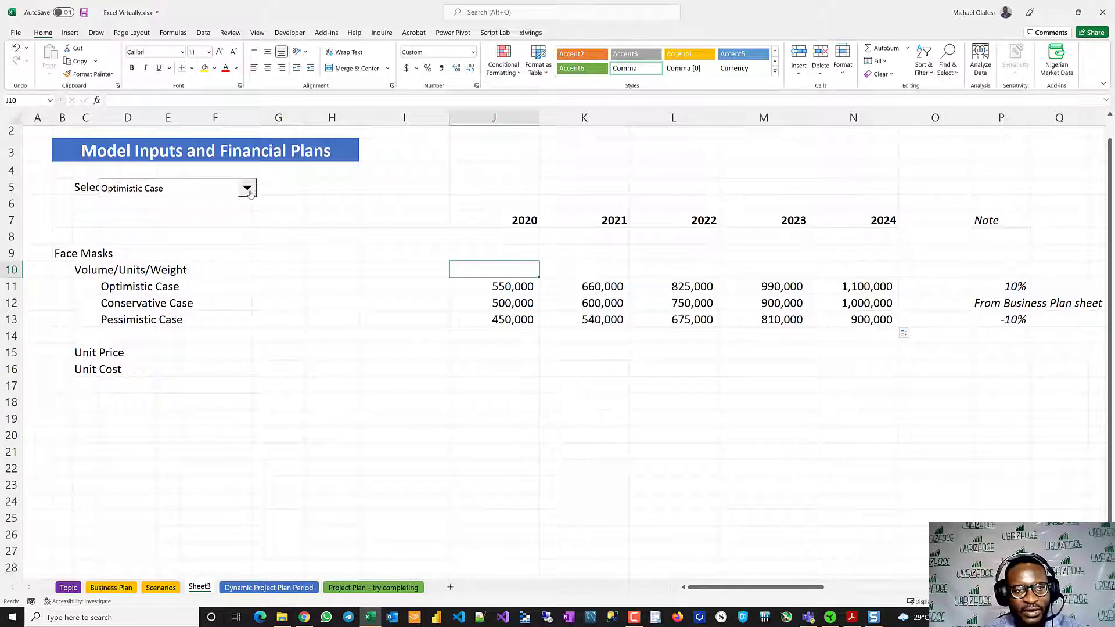
- Move the scenario combo box sideways in row 5 so it no longer covers the Select Scenario label
{"action": "left_click", "coordinate": [230, 190]}
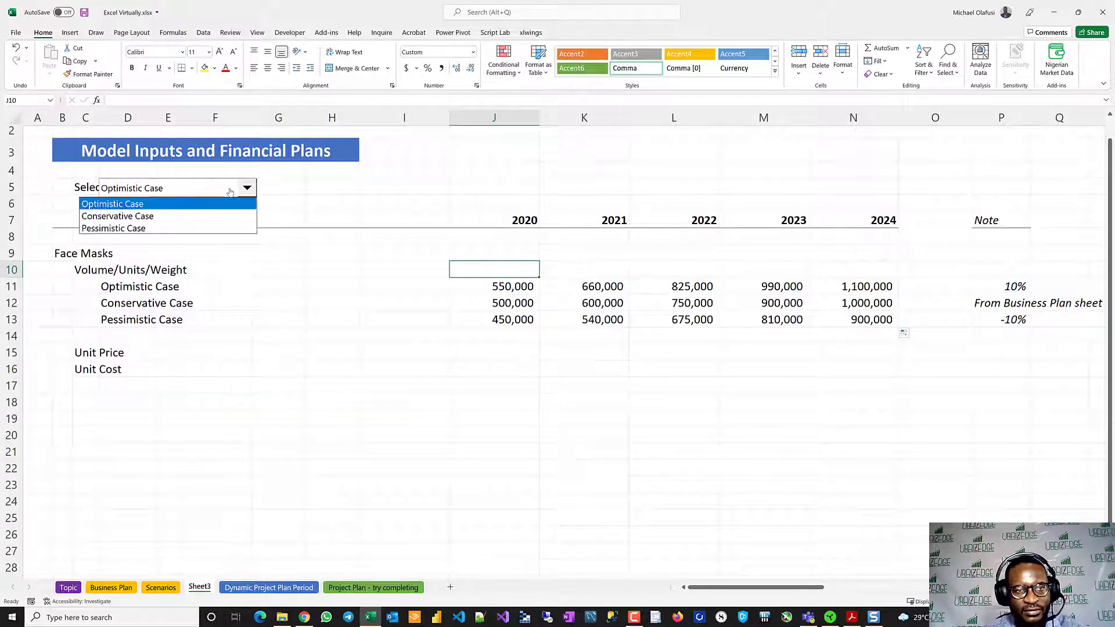
{"action": "left_click", "coordinate": [230, 189]}
{"action": "right_click", "coordinate": [230, 188]}
{"action": "key", "text": "Escape"}
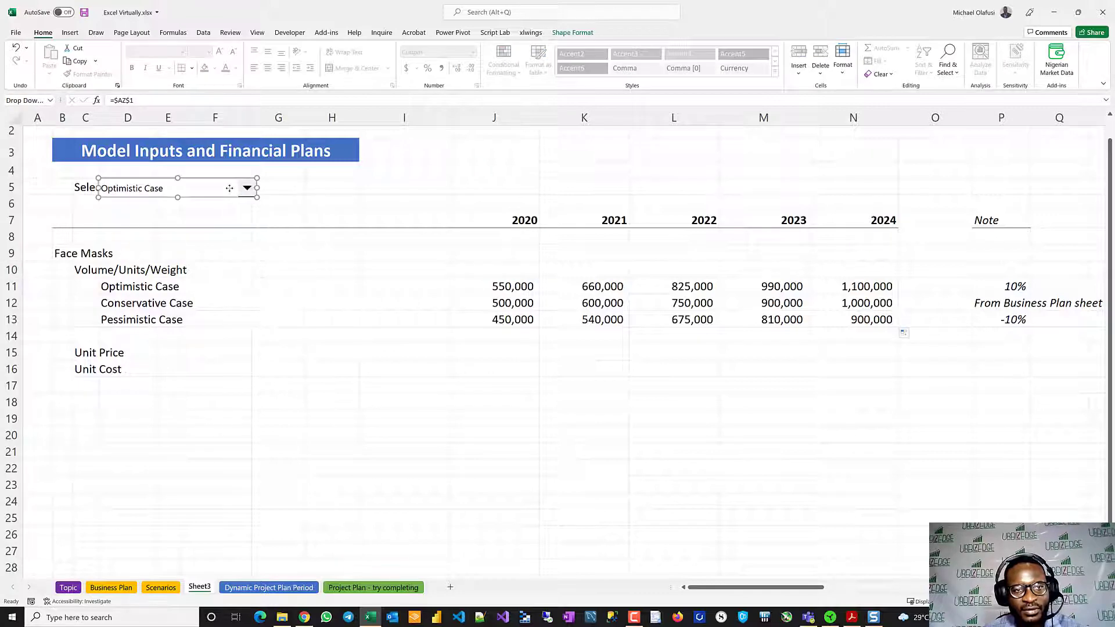
{"action": "left_click_drag", "start_coordinate": [229, 189], "coordinate": [288, 186]}
{"action": "left_click", "coordinate": [341, 271]}
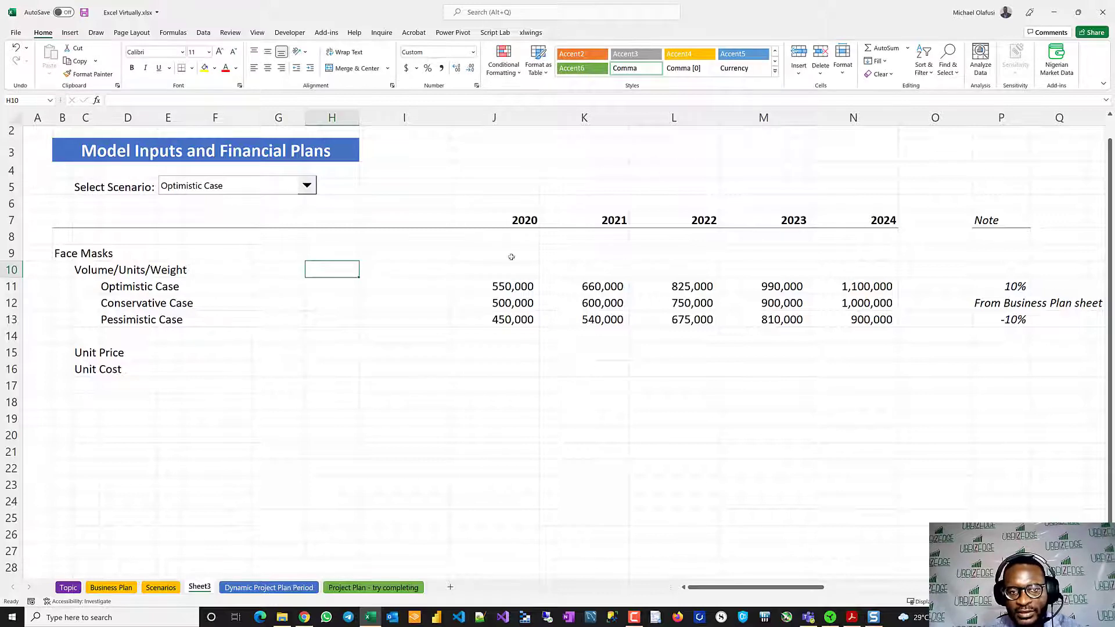
- Begin an INDEX formula in J10 on the Volume/Units/Weight row, using J11:J13 as the array
{"action": "left_click", "coordinate": [502, 274]}
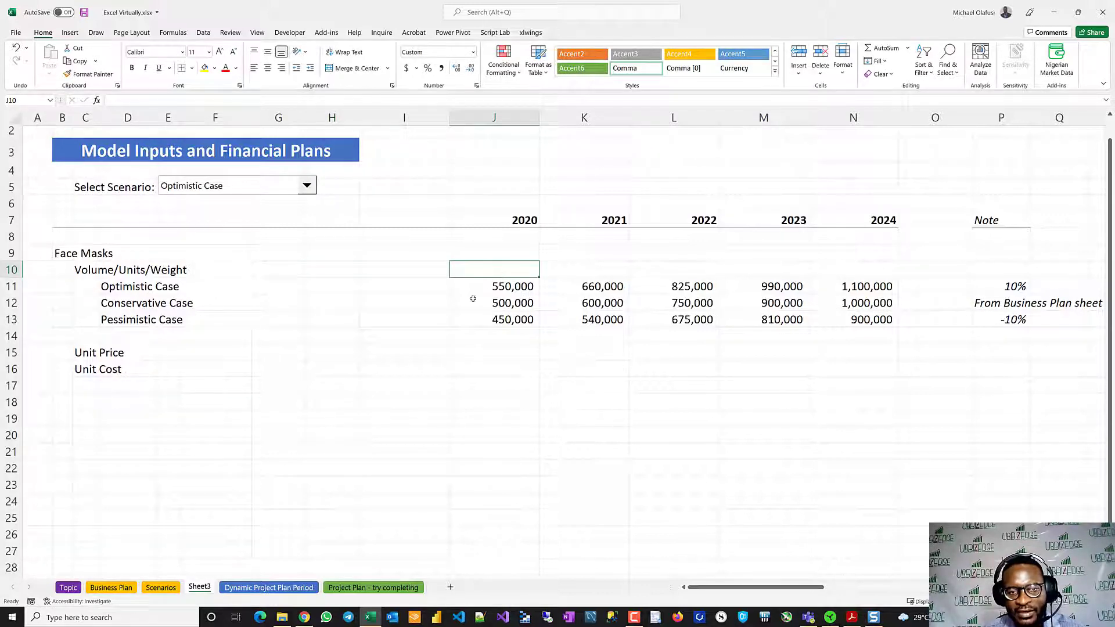
{"action": "left_click_drag", "start_coordinate": [471, 288], "coordinate": [807, 284]}
{"action": "left_click_drag", "start_coordinate": [512, 272], "coordinate": [865, 270]}
{"action": "left_click", "coordinate": [507, 265]}
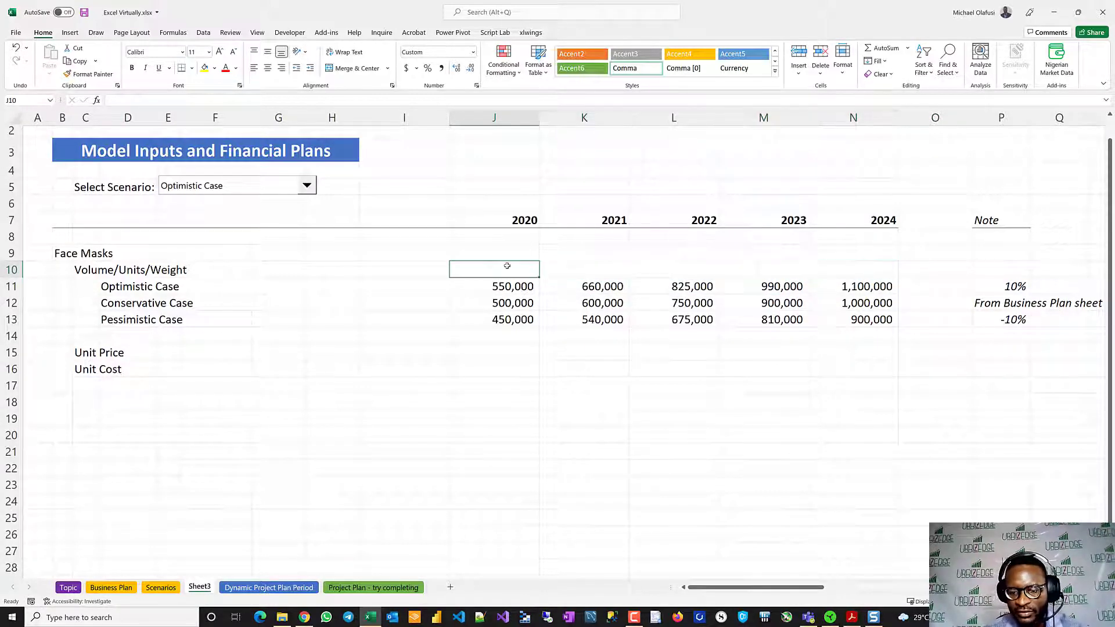
{"action": "type", "text": "=inde"}
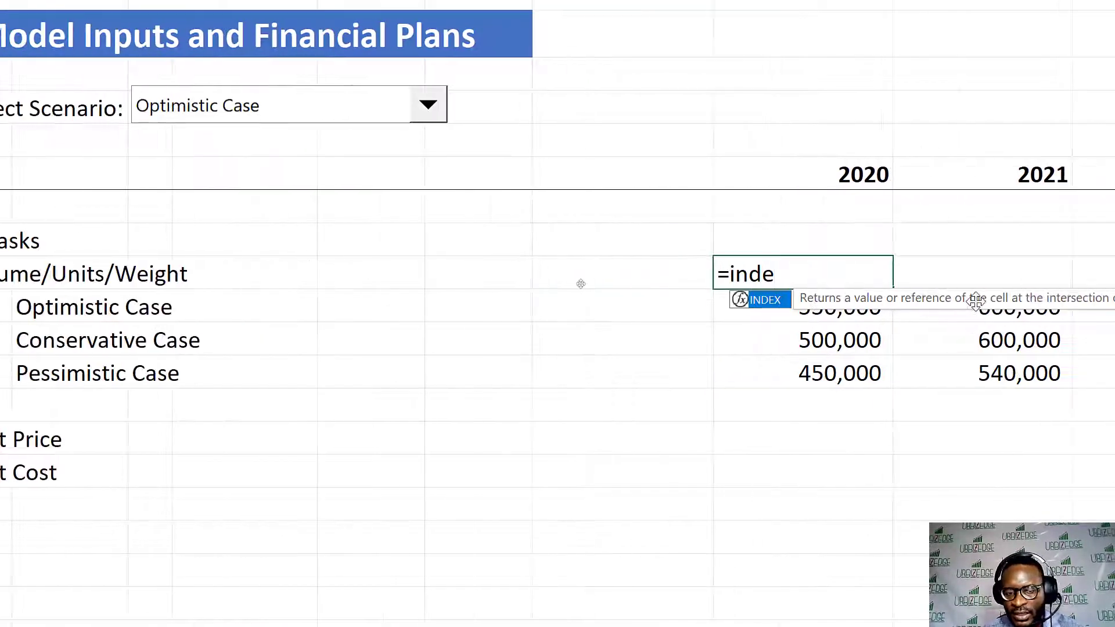
{"action": "key", "text": "Tab"}
{"action": "left_click_drag", "start_coordinate": [970, 301], "coordinate": [880, 111]}
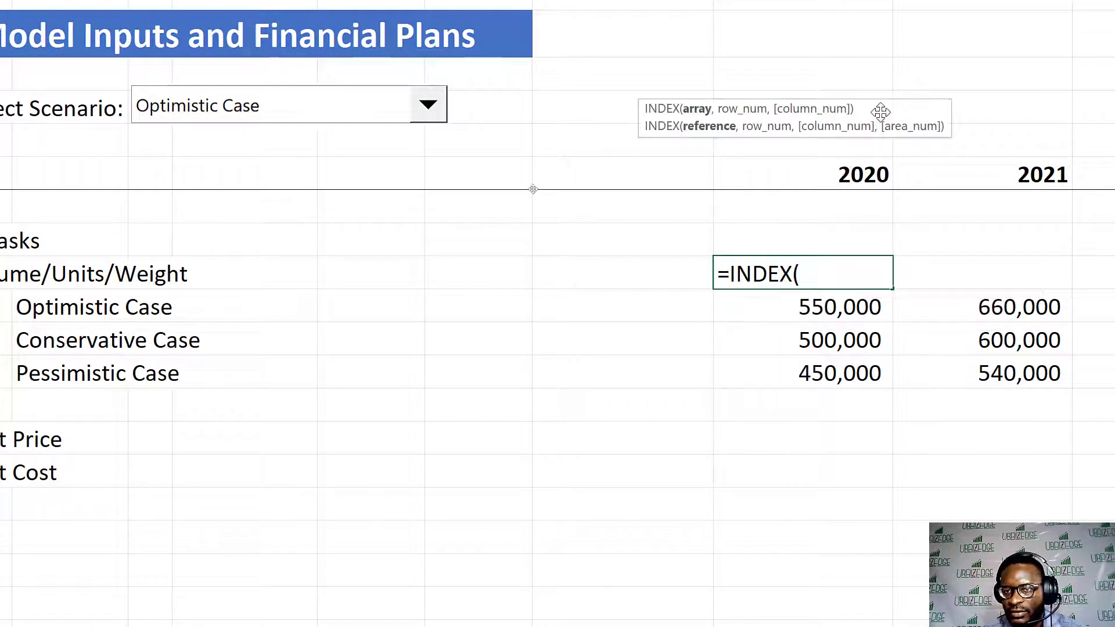
{"action": "left_click_drag", "start_coordinate": [796, 306], "coordinate": [807, 367]}
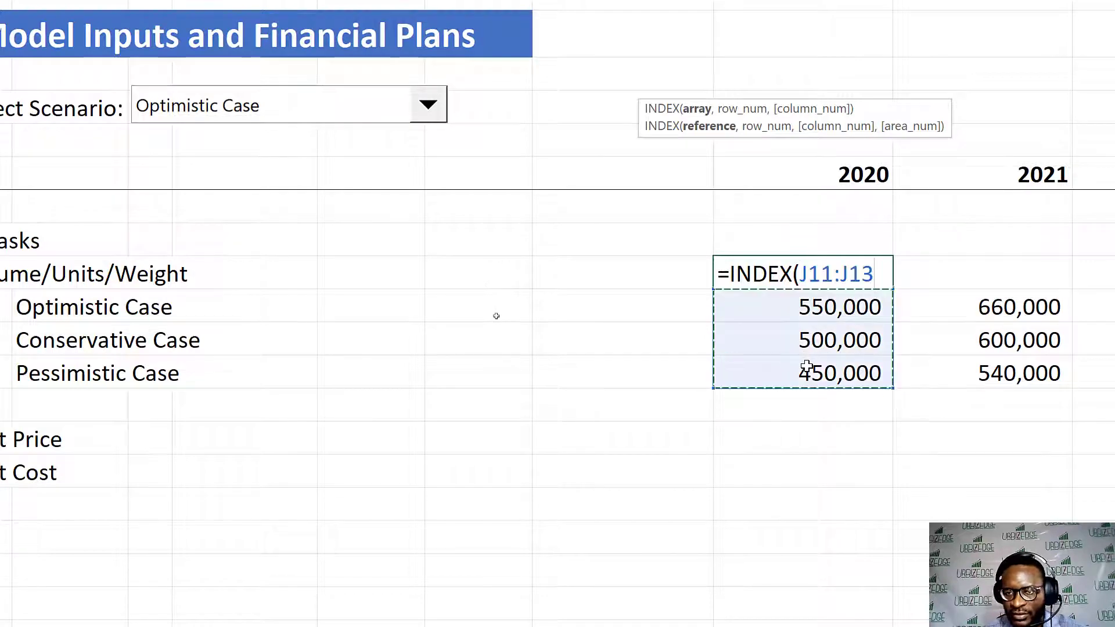
{"action": "type", "text": ","}
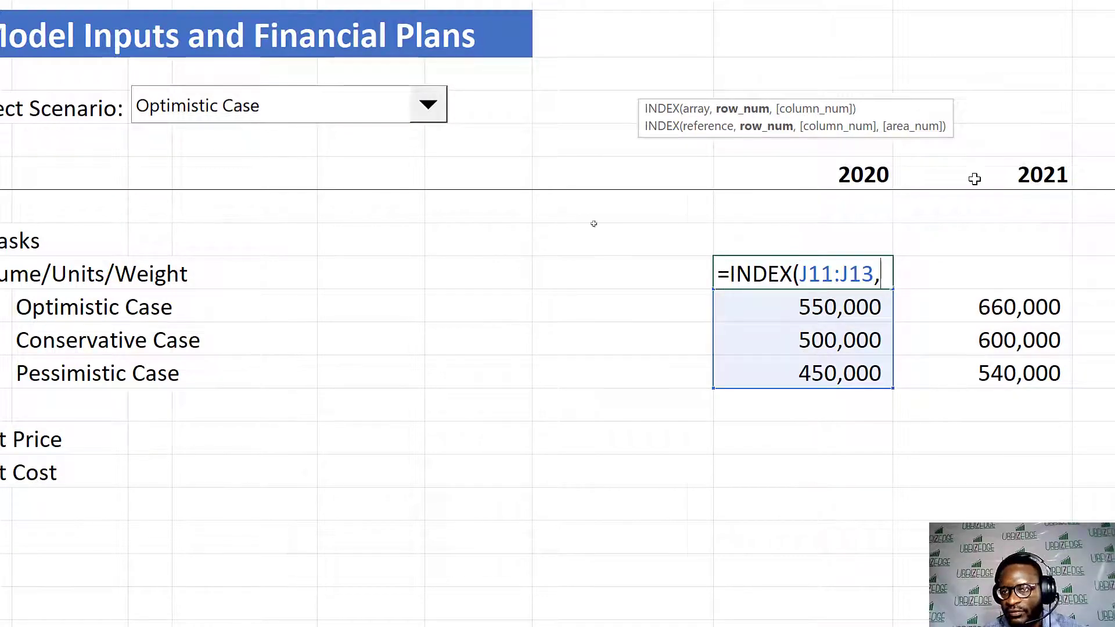
- Complete the J10 formula with the combo box's linked cell as an absolute row number: =INDEX(J11:J13,$AZ$1)
{"action": "scroll", "coordinate": [974, 179], "scroll_direction": "right", "scroll_amount": 8}
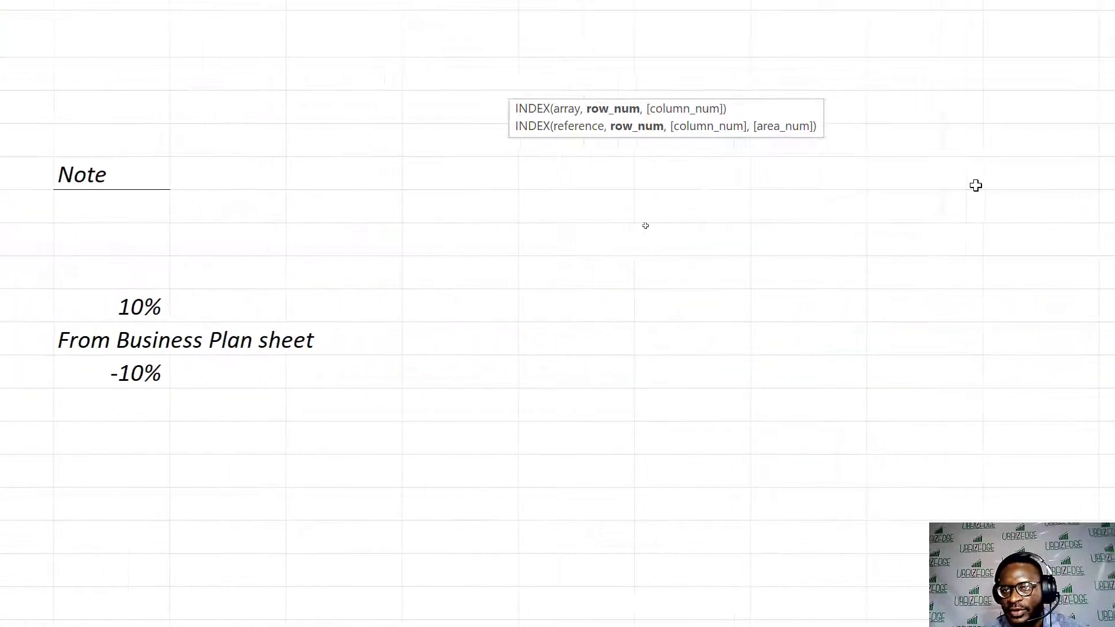
{"action": "scroll", "coordinate": [975, 185], "scroll_direction": "right", "scroll_amount": 5}
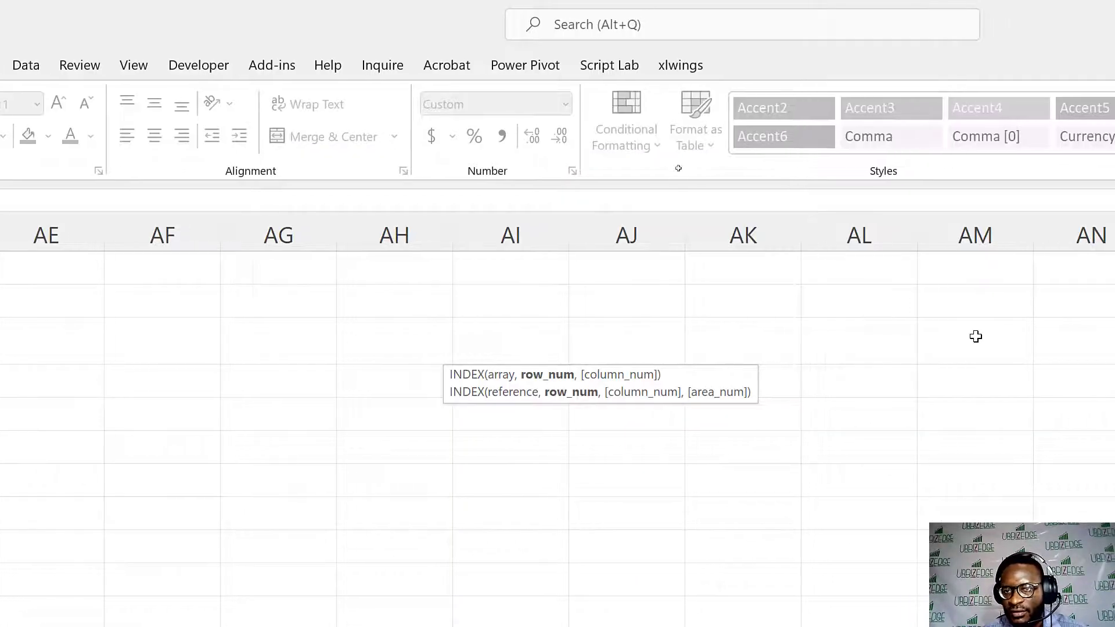
{"action": "scroll", "coordinate": [975, 336], "scroll_direction": "right", "scroll_amount": 6}
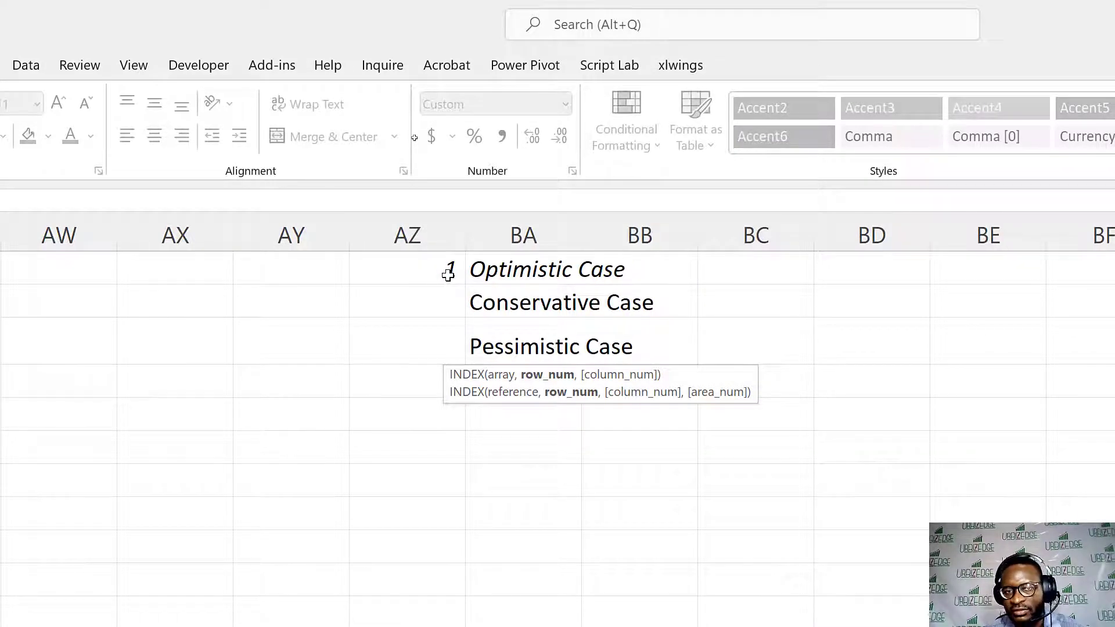
{"action": "left_click", "coordinate": [425, 271]}
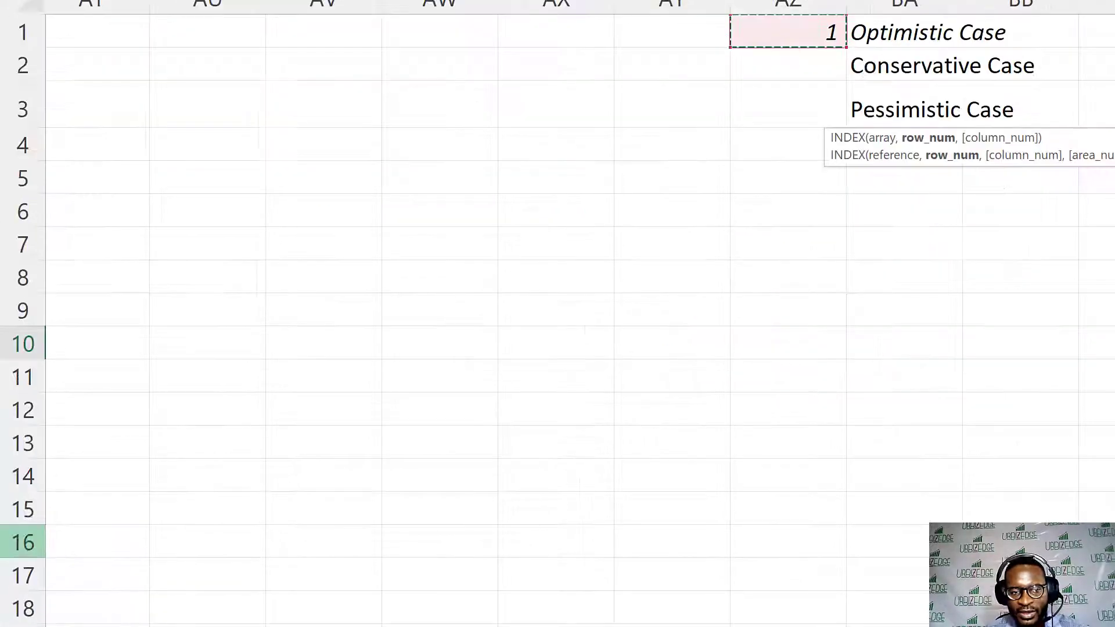
{"action": "scroll", "coordinate": [476, 467], "scroll_direction": "left", "scroll_amount": 15}
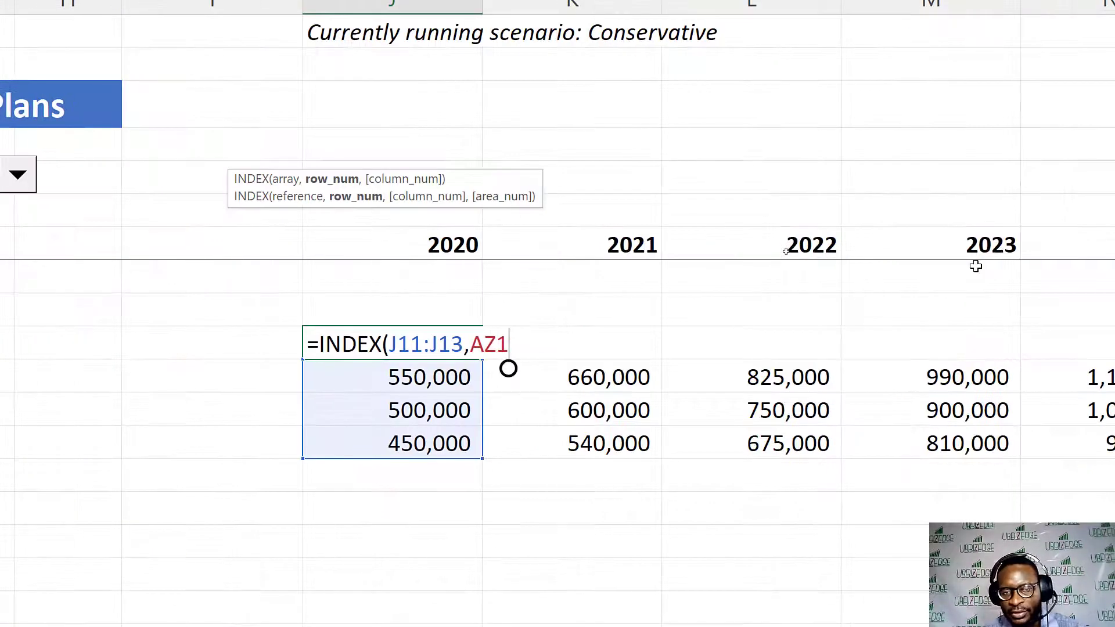
{"action": "key", "text": "F4"}
{"action": "type", "text": ")"}
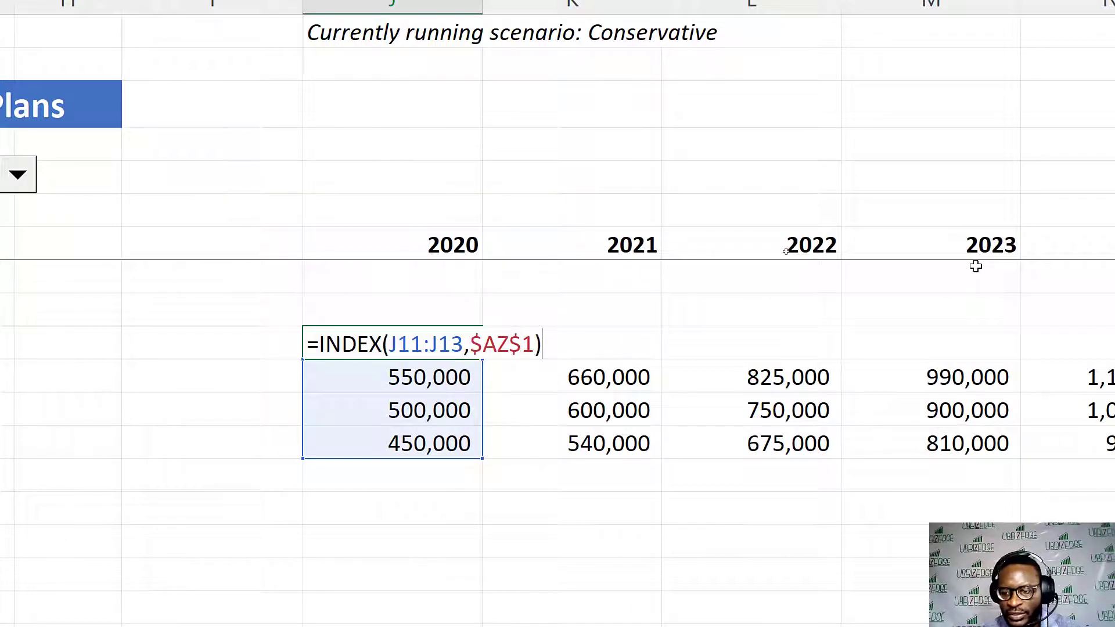
{"action": "key", "text": "Return"}
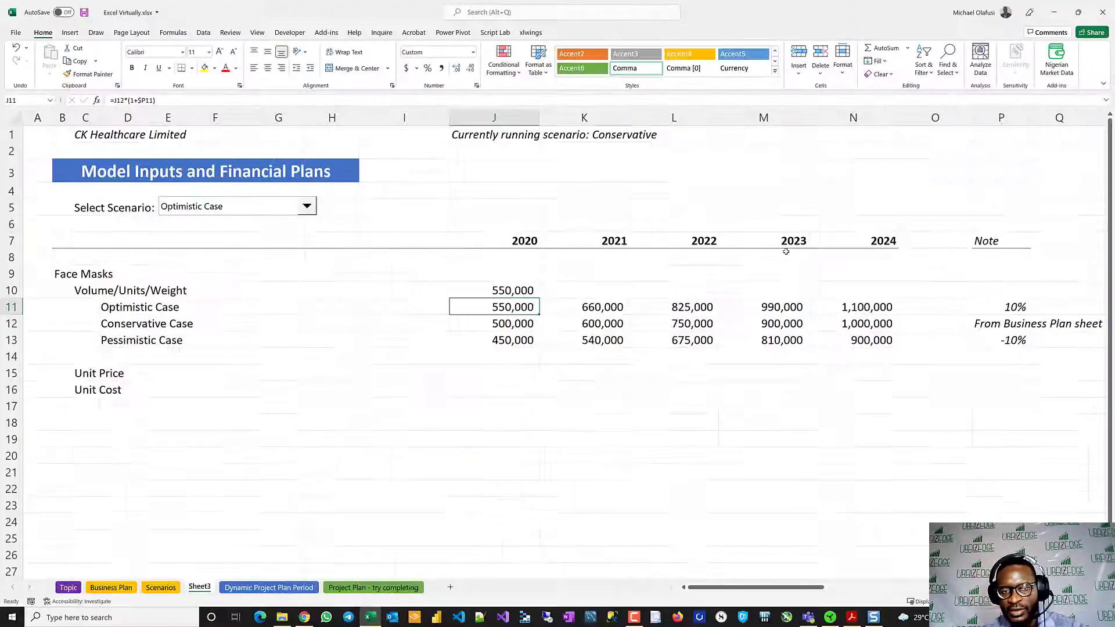
- Test the scenario selector by choosing Conservative Case and then Pessimistic Case
{"action": "left_click", "coordinate": [306, 207]}
{"action": "left_click", "coordinate": [236, 234]}
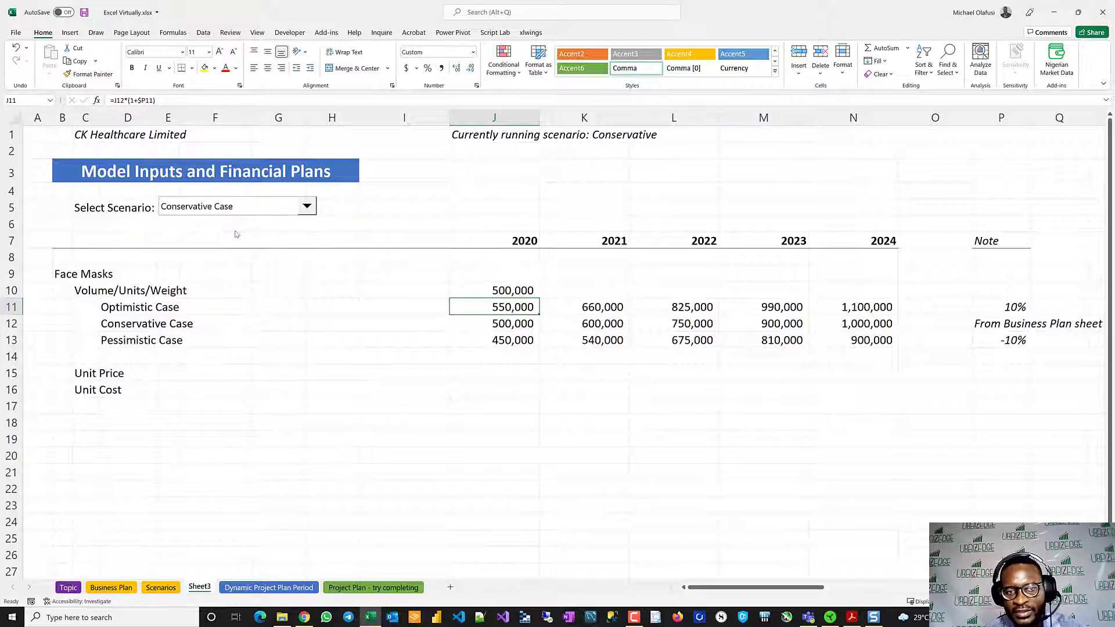
{"action": "left_click", "coordinate": [307, 206]}
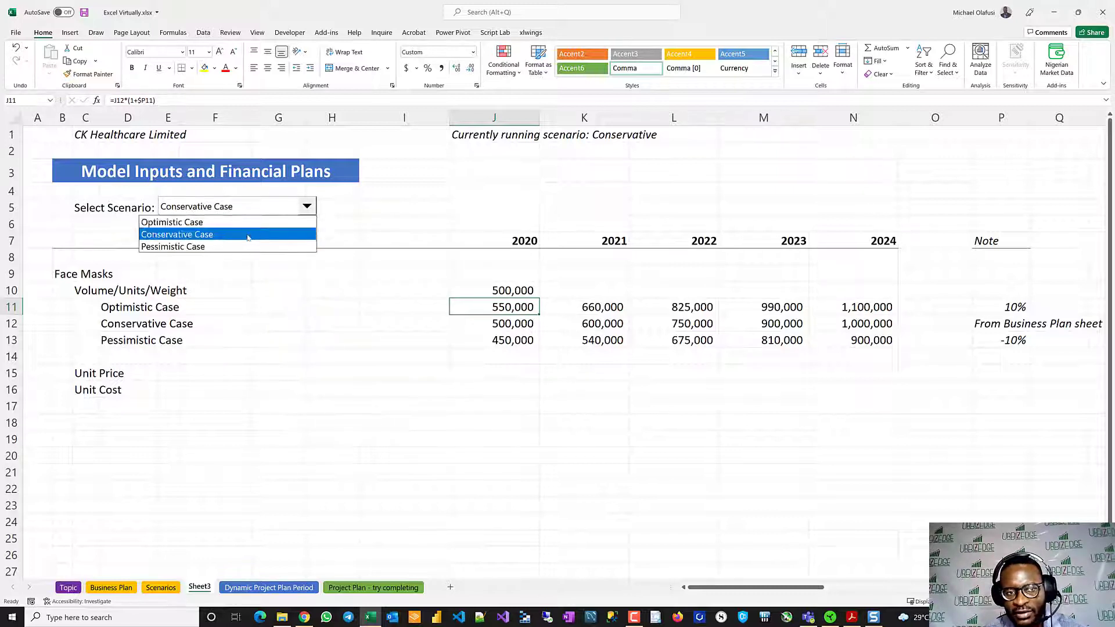
{"action": "left_click", "coordinate": [233, 244]}
{"action": "scroll", "coordinate": [526, 356], "scroll_direction": "right", "scroll_amount": 5}
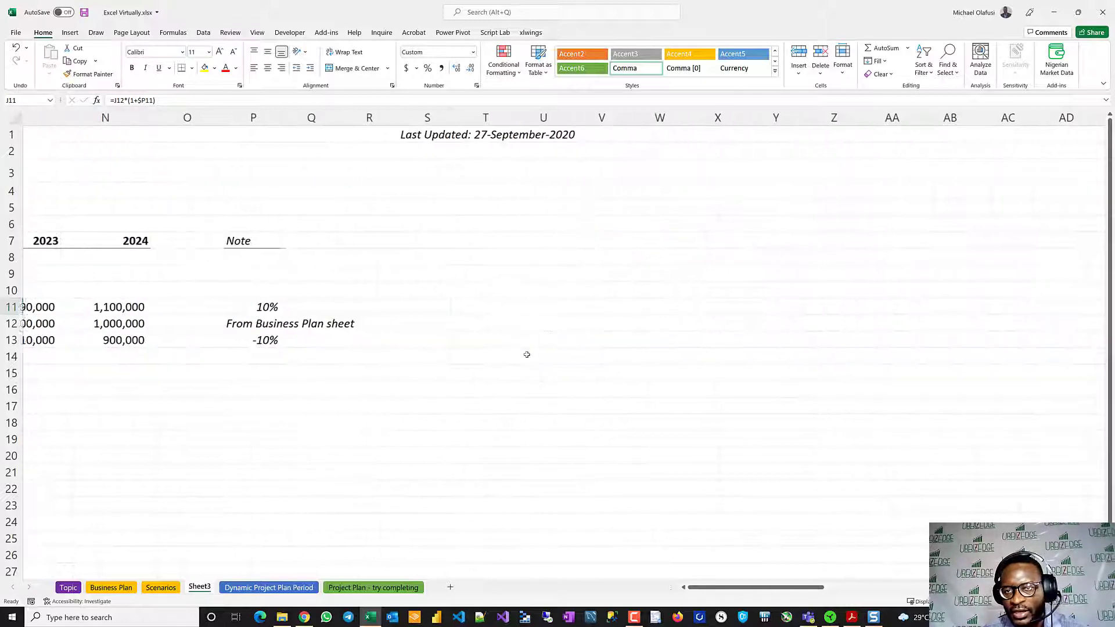
- Fill the J10 INDEX formula across to N10 and switch the scenario selector to Optimistic Case
{"action": "scroll", "coordinate": [222, 473], "scroll_direction": "right", "scroll_amount": 9}
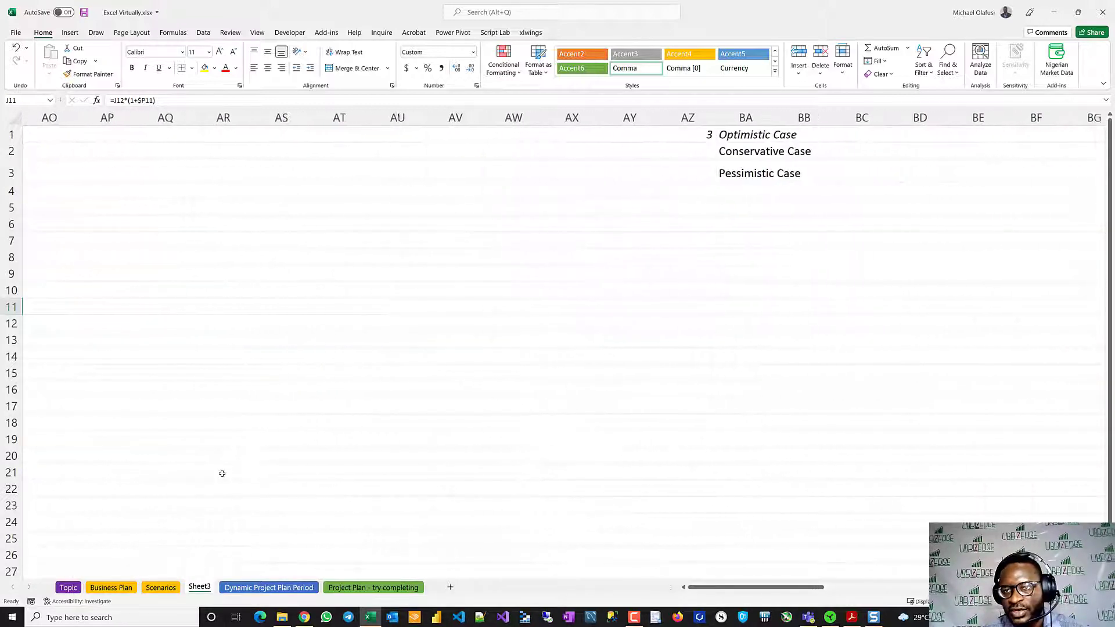
{"action": "scroll", "coordinate": [104, 432], "scroll_direction": "left", "scroll_amount": 14}
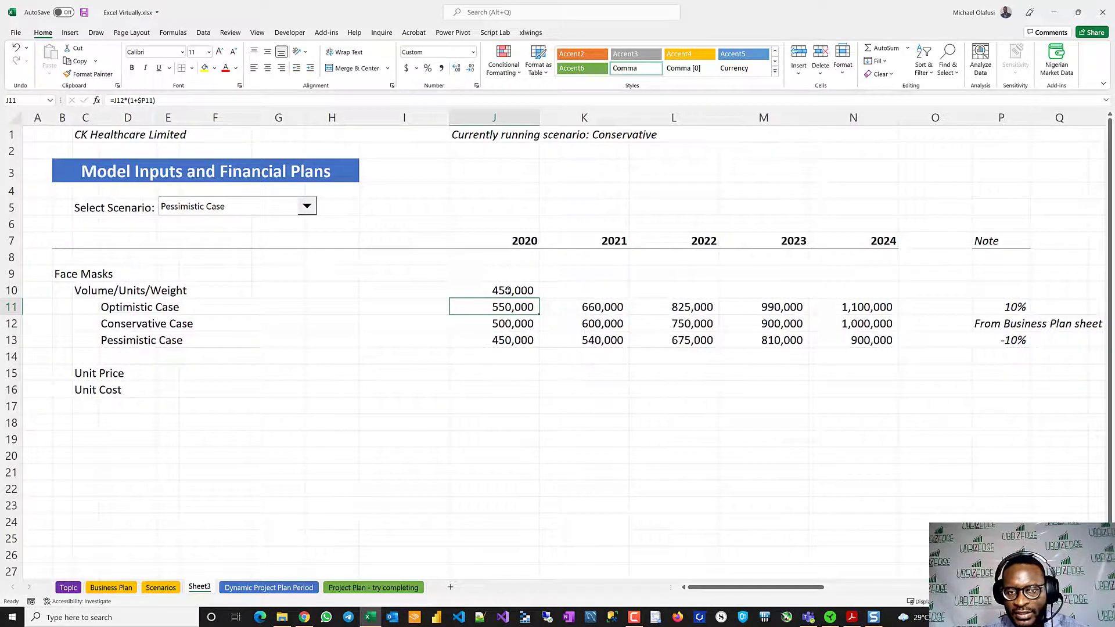
{"action": "left_click", "coordinate": [509, 290]}
{"action": "left_click_drag", "start_coordinate": [539, 299], "coordinate": [899, 299]}
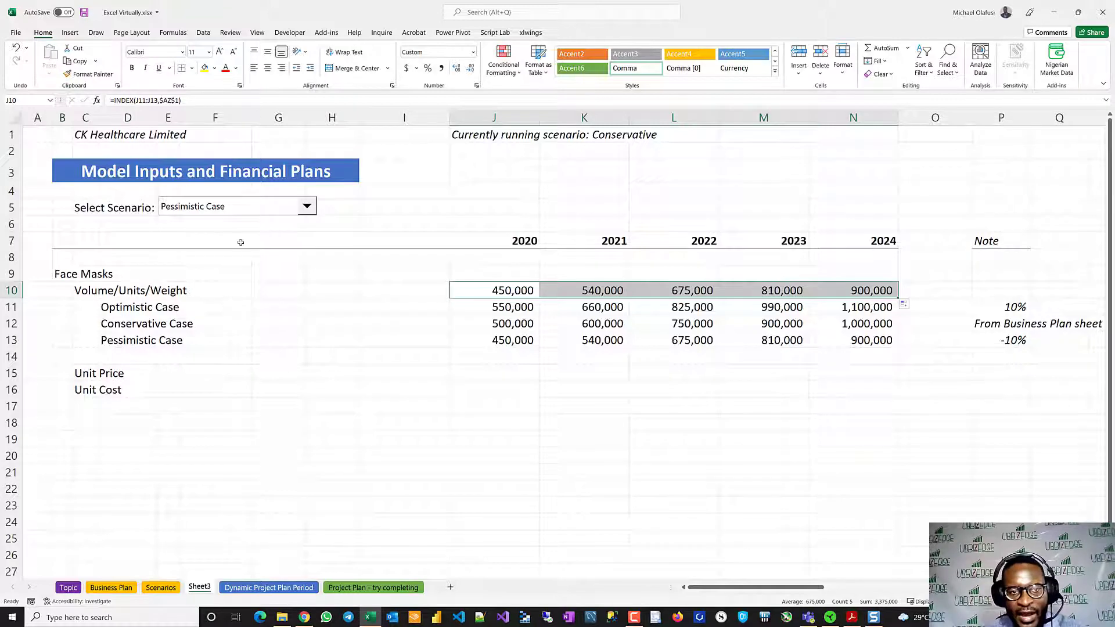
{"action": "left_click", "coordinate": [304, 209]}
{"action": "left_click", "coordinate": [221, 221]}
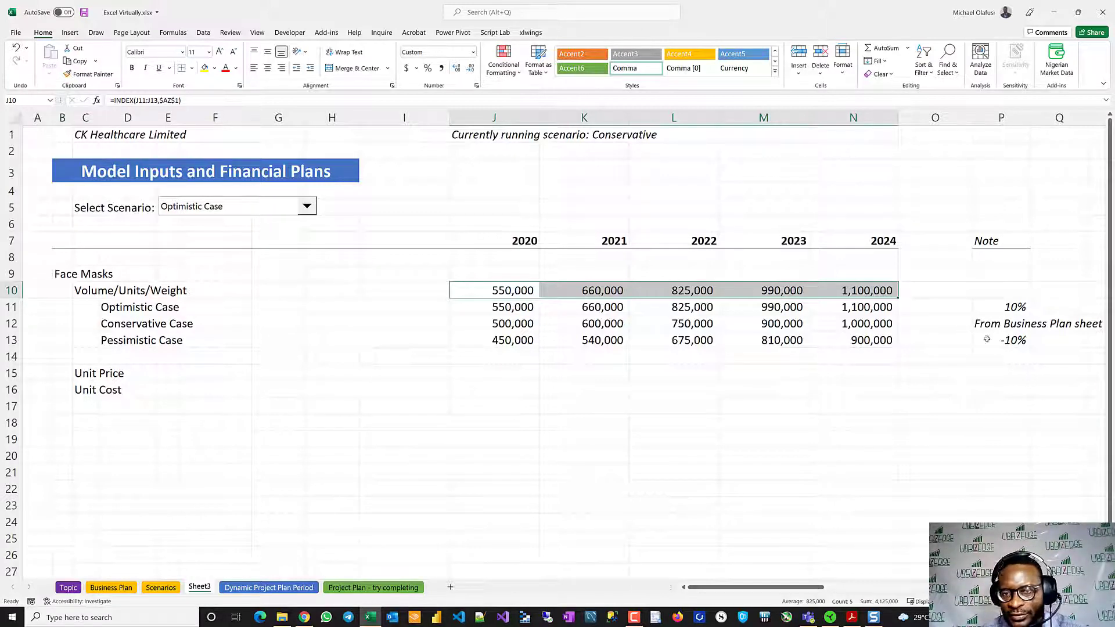
- Review the Note column entries for the three cases in P11:P13
{"action": "left_click_drag", "start_coordinate": [1009, 303], "coordinate": [1008, 333]}
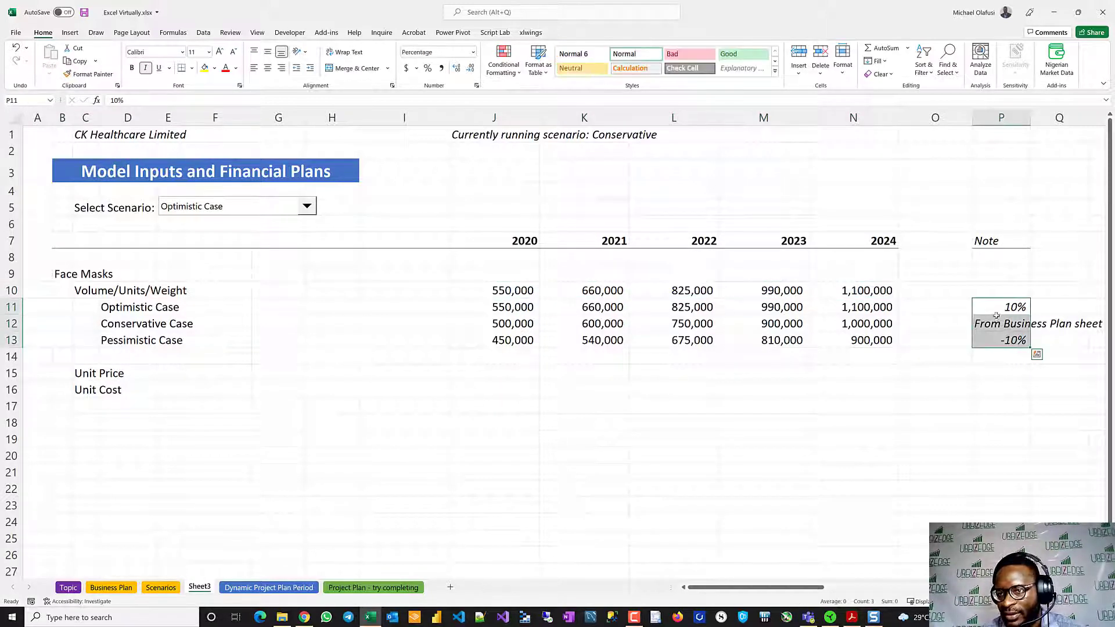
{"action": "left_click", "coordinate": [990, 309]}
{"action": "scroll", "coordinate": [1033, 267], "scroll_direction": "right", "scroll_amount": 3}
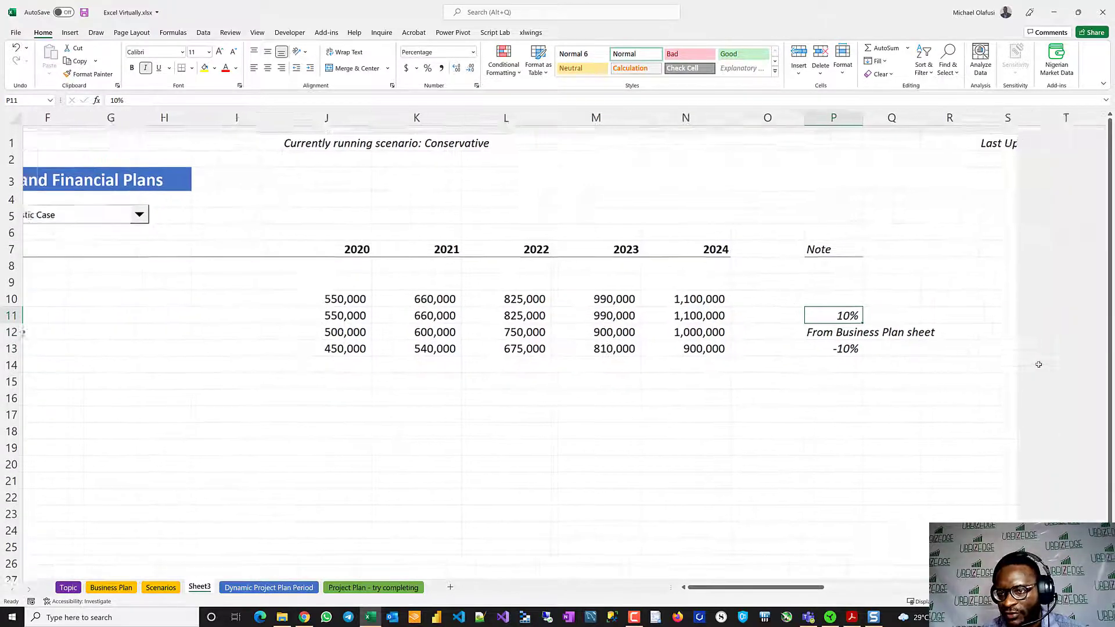
{"action": "left_click", "coordinate": [808, 325]}
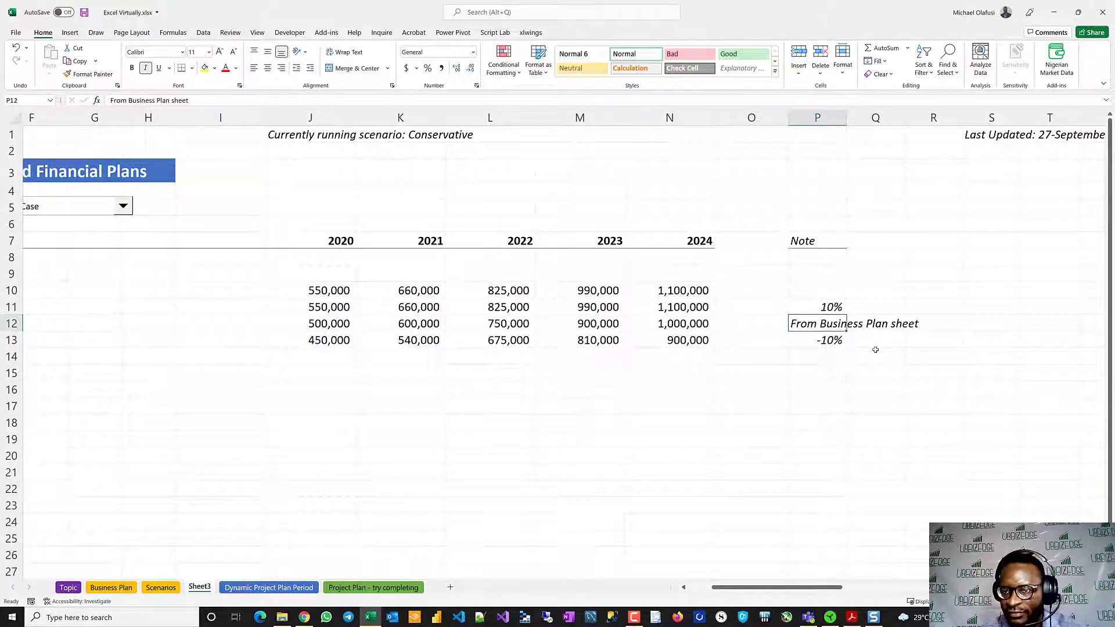
{"action": "left_click", "coordinate": [823, 311]}
{"action": "left_click", "coordinate": [822, 342]}
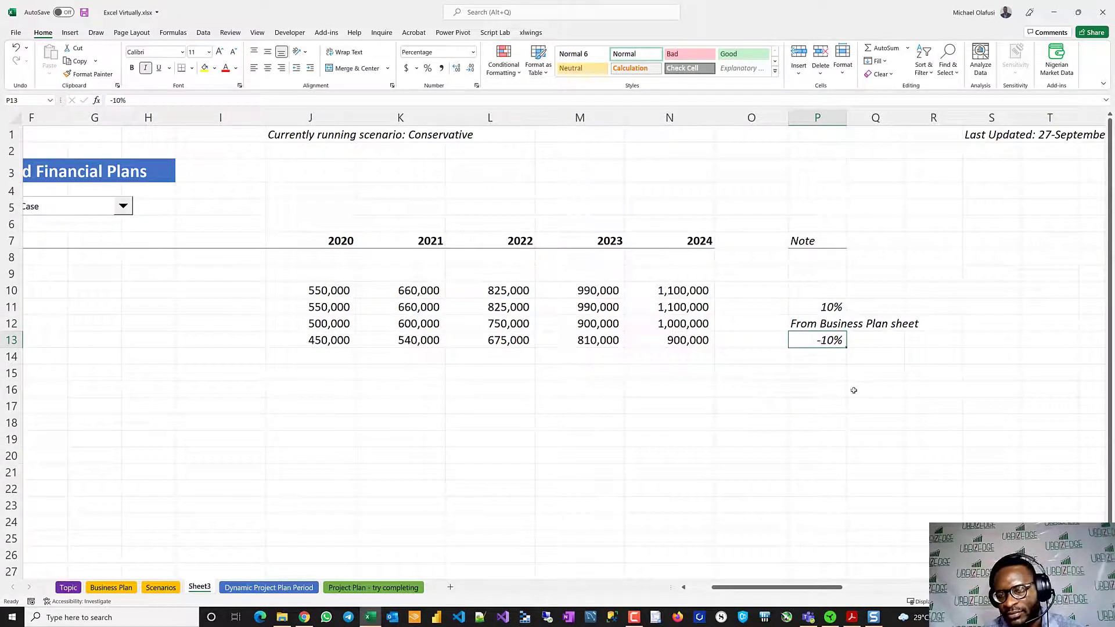
- Enter the label Custom Format in L4
{"action": "left_click", "coordinate": [490, 190]}
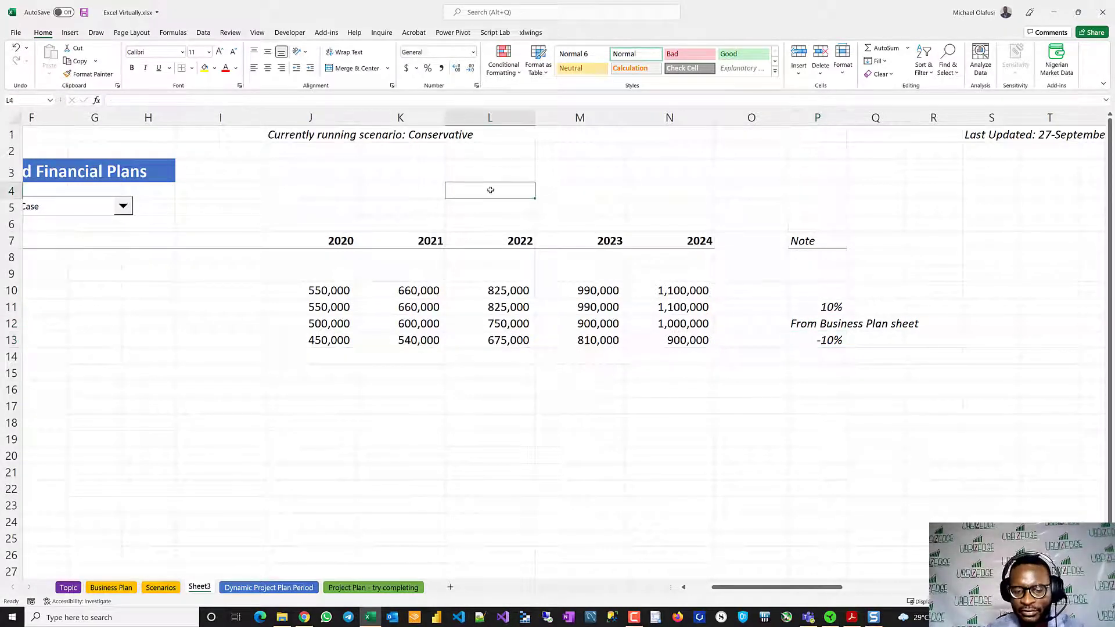
{"action": "type", "text": "Custom For"}
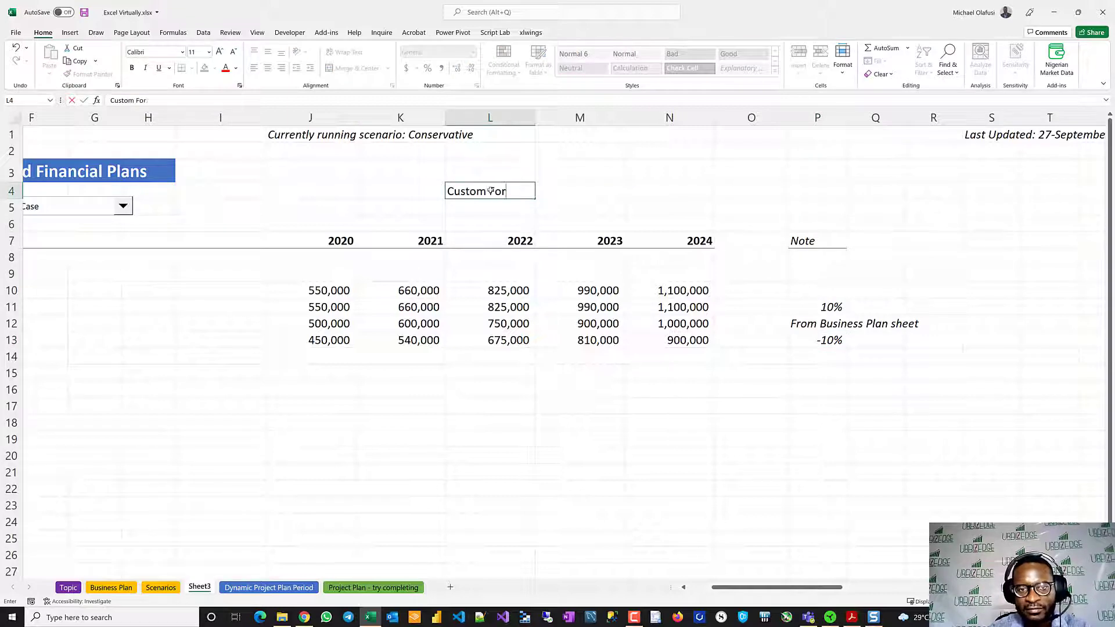
{"action": "type", "text": "mat"}
{"action": "key", "text": "Tab"}
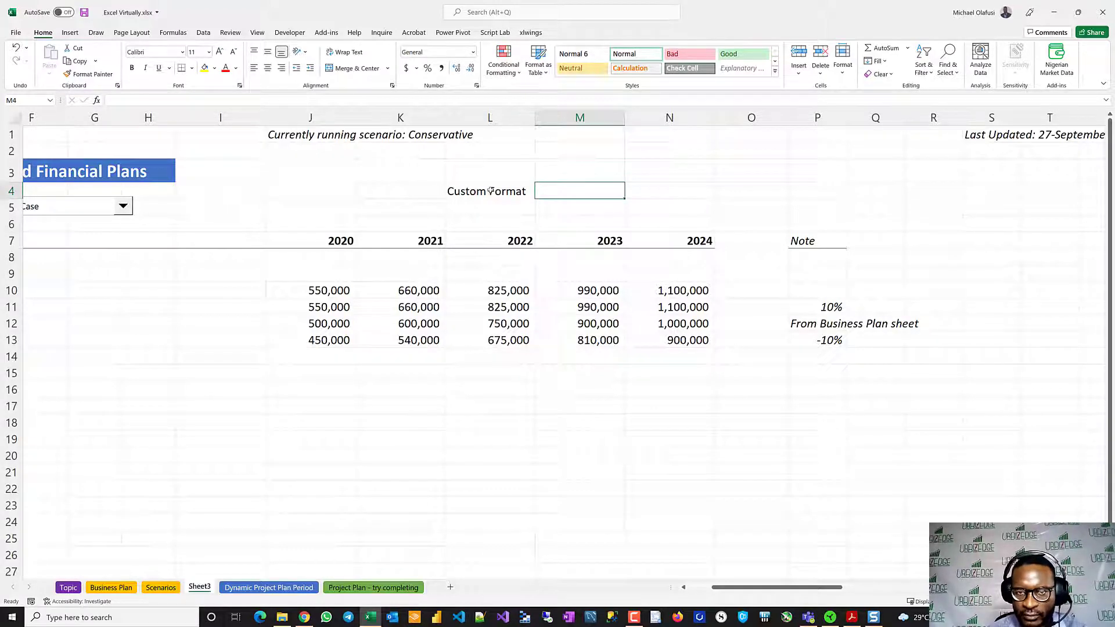
- Enter the format section order pos;neg;zero in M3, above the cell beside the Custom Format label
{"action": "key", "text": "Up"}
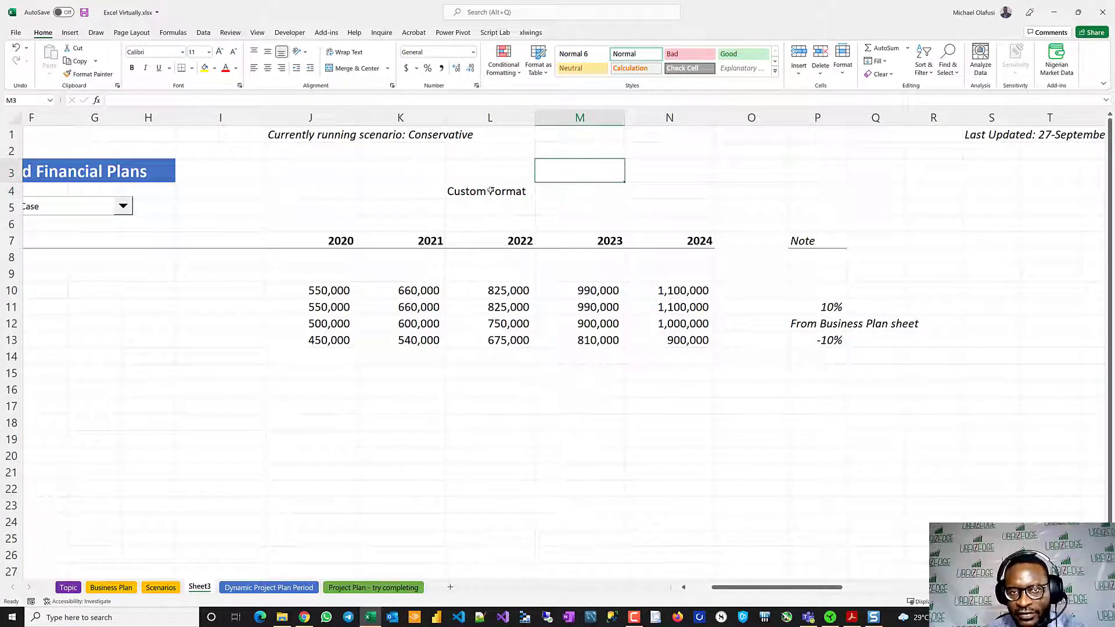
{"action": "type", "text": "pos"}
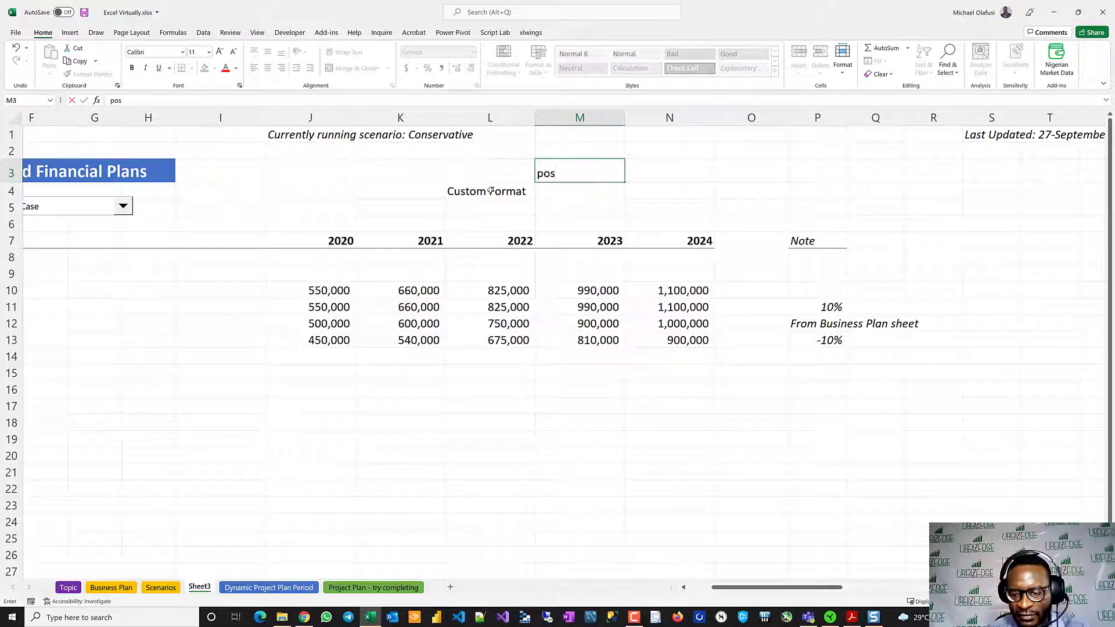
{"action": "type", "text": ":"}
{"action": "key", "text": "BackSpace"}
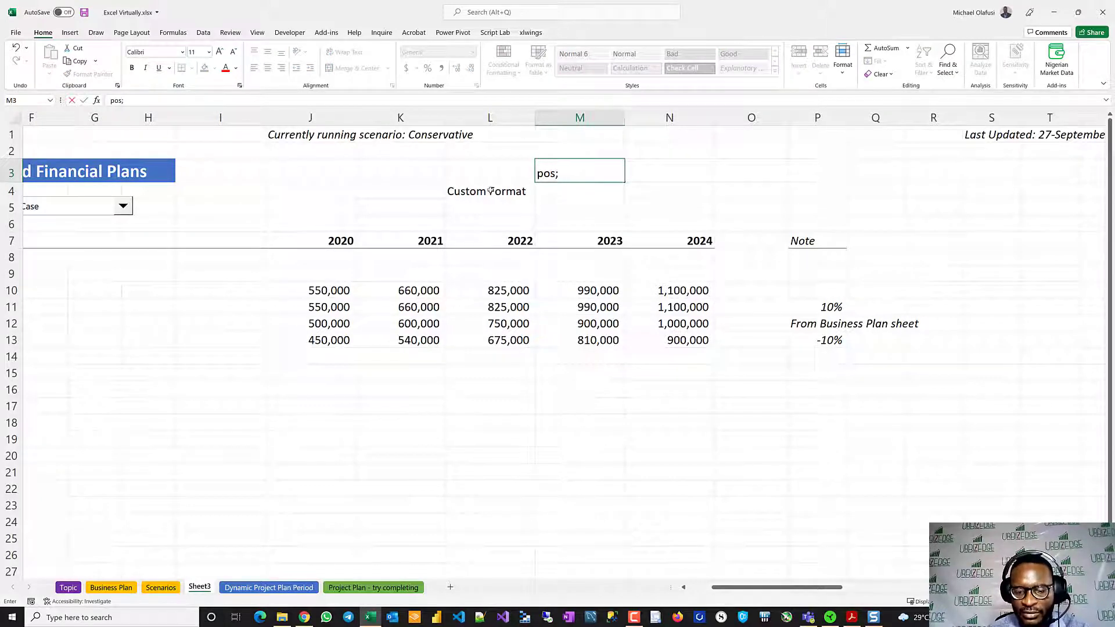
{"action": "type", "text": ";neg;"}
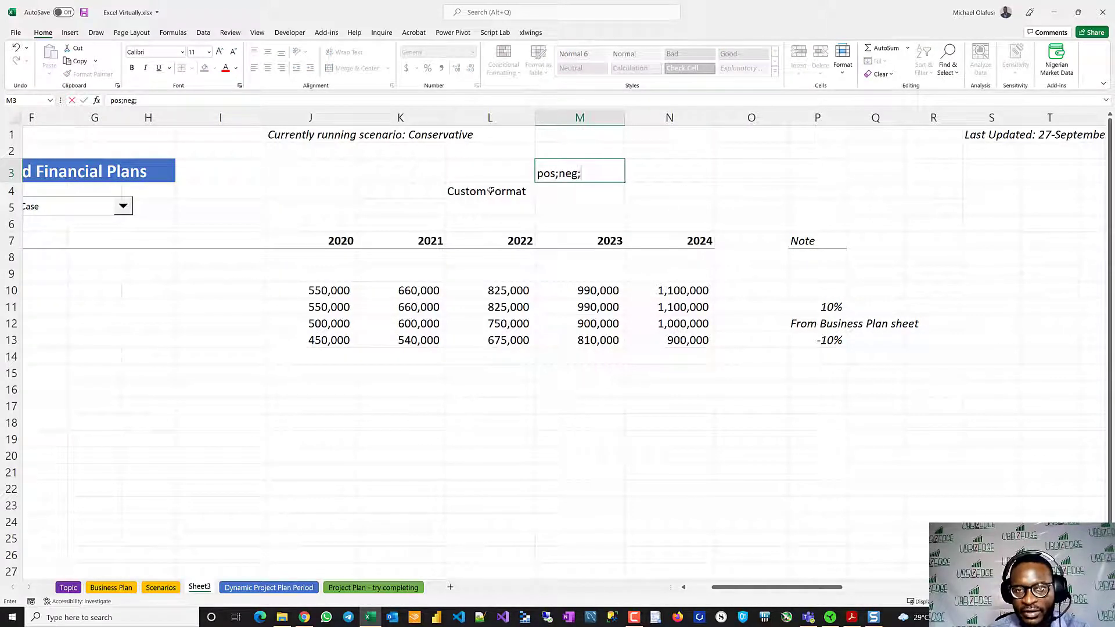
{"action": "type", "text": "zero"}
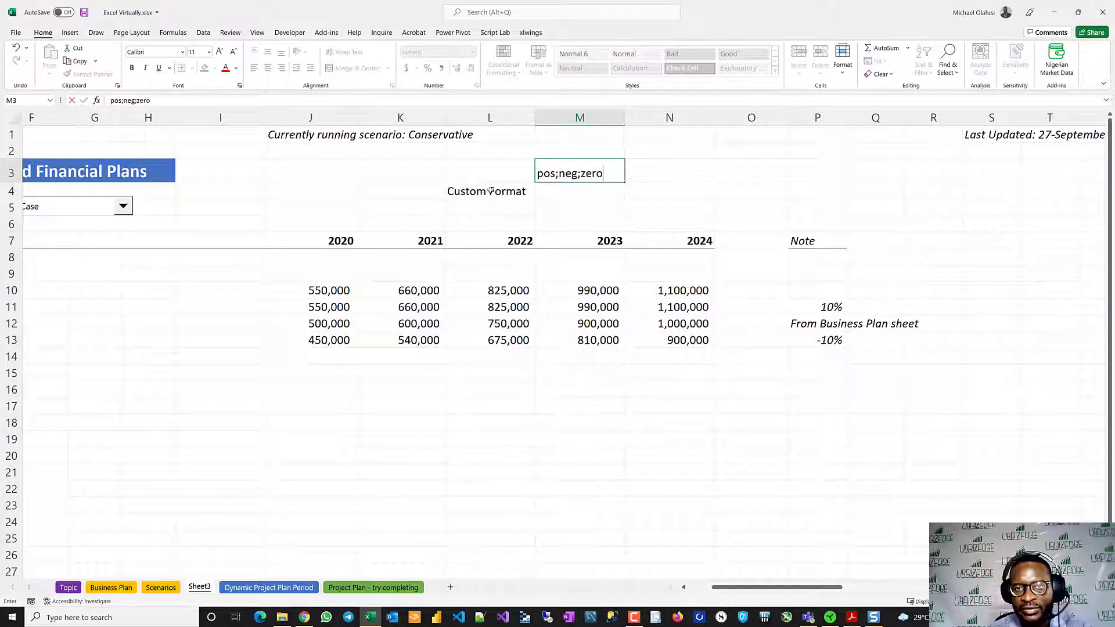
{"action": "key", "text": "Return"}
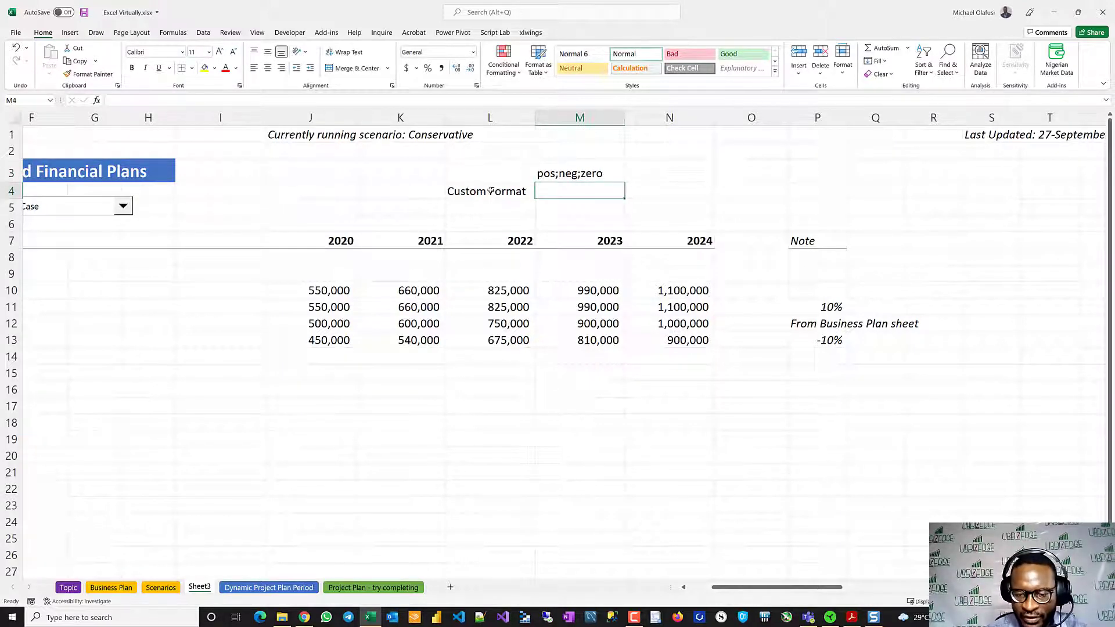
- Begin the custom format code in M4 with the positive section 0% "above the conservative case"; including its semicolon
{"action": "type", "text": "0%"}
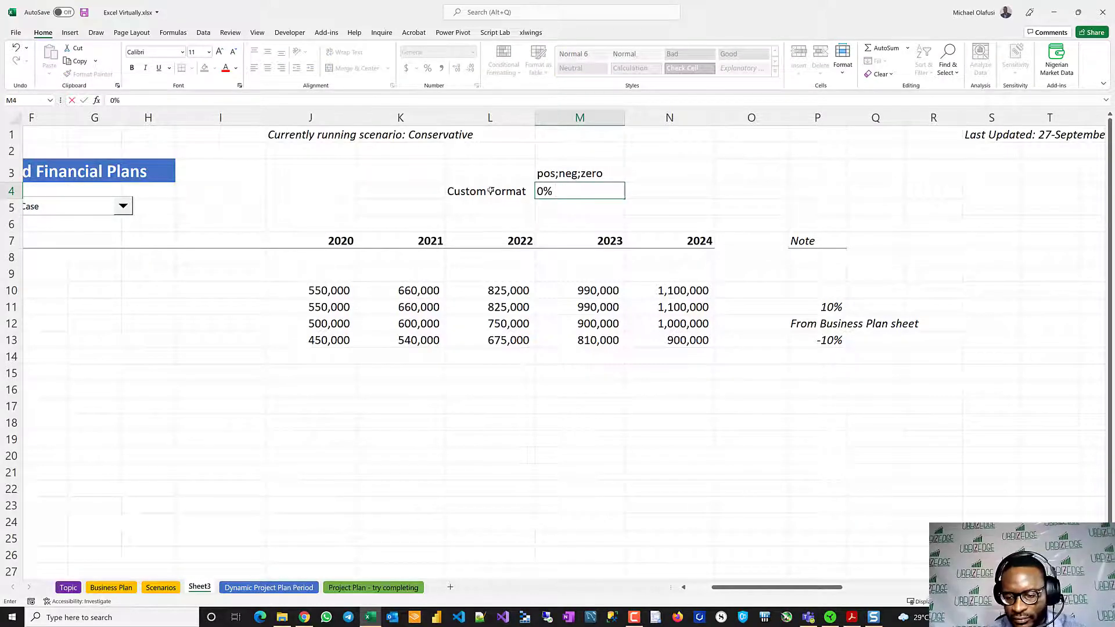
{"action": "type", "text": " \""}
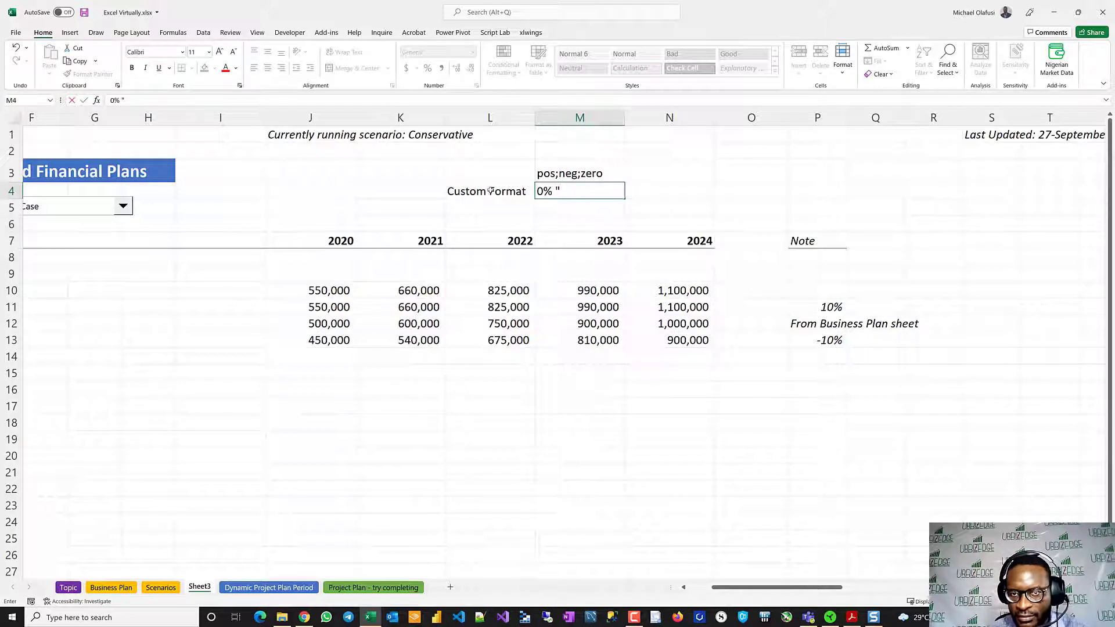
{"action": "type", "text": "above"}
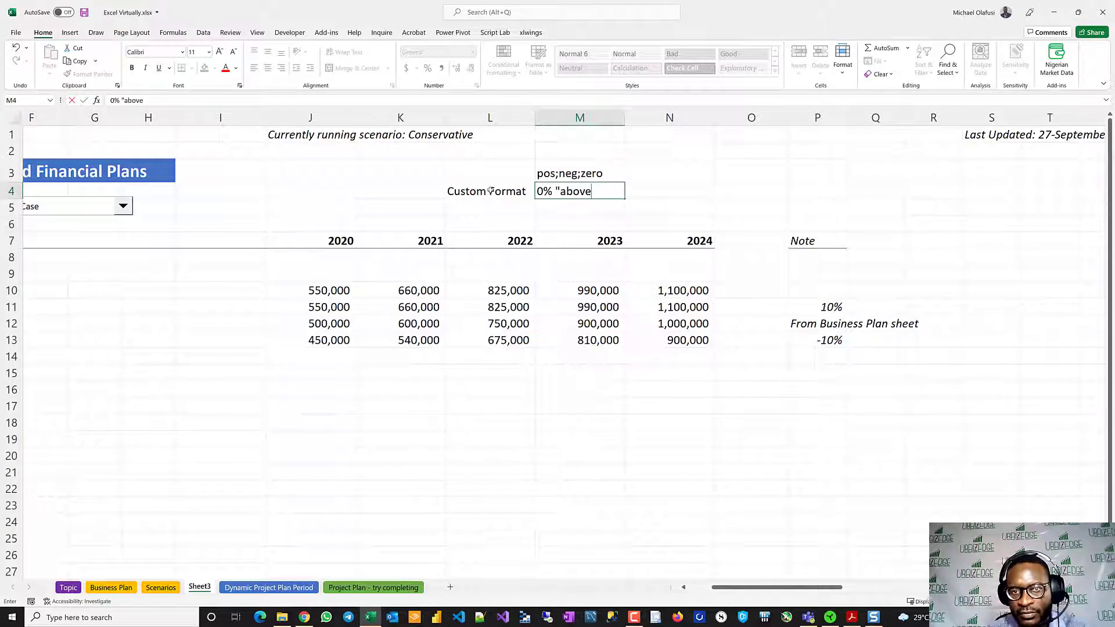
{"action": "type", "text": " the cons"}
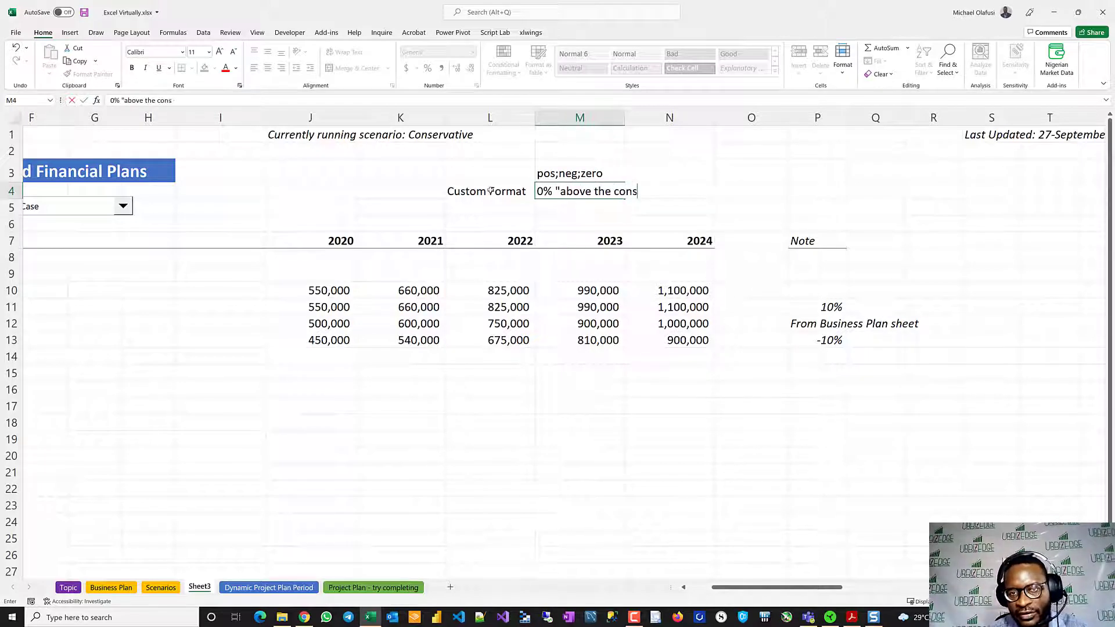
{"action": "type", "text": "ervative case"}
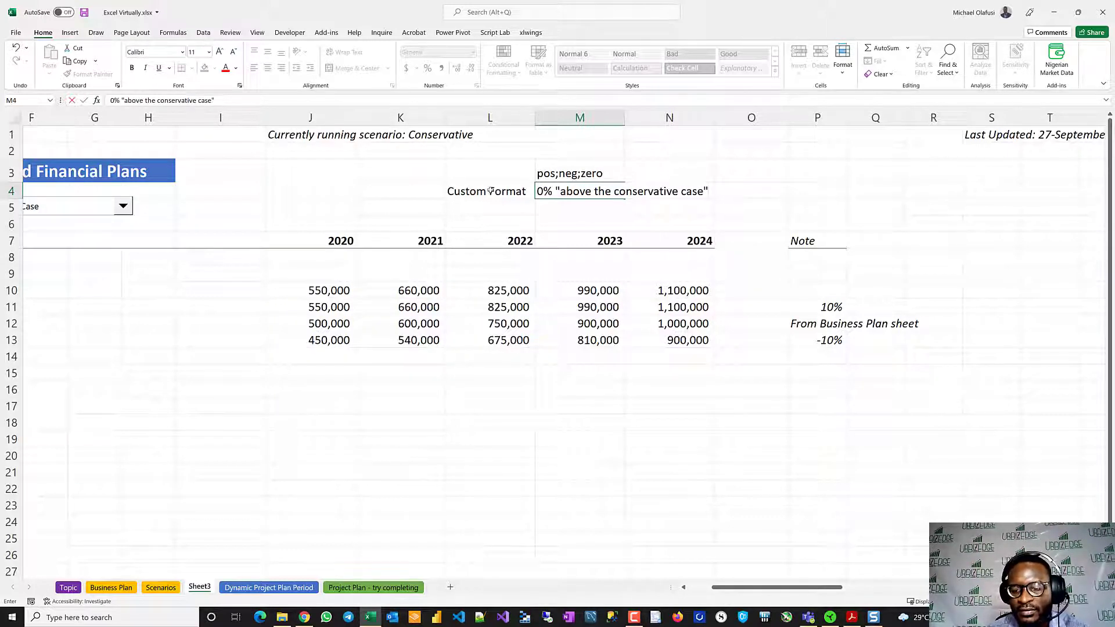
{"action": "type", "text": ":"}
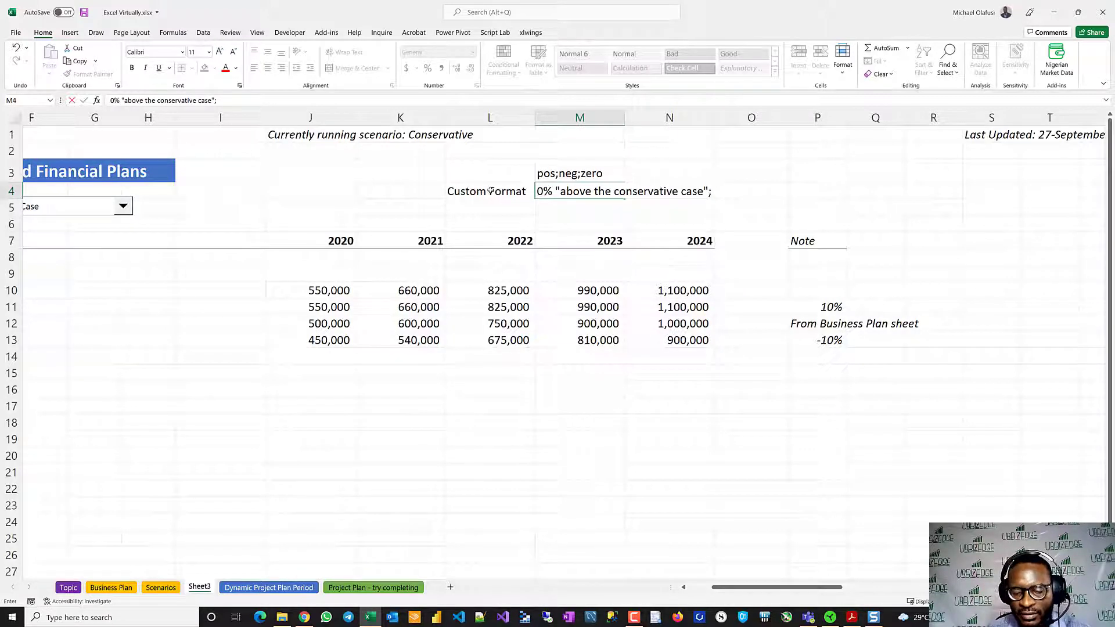
{"action": "type", "text": "0%"}
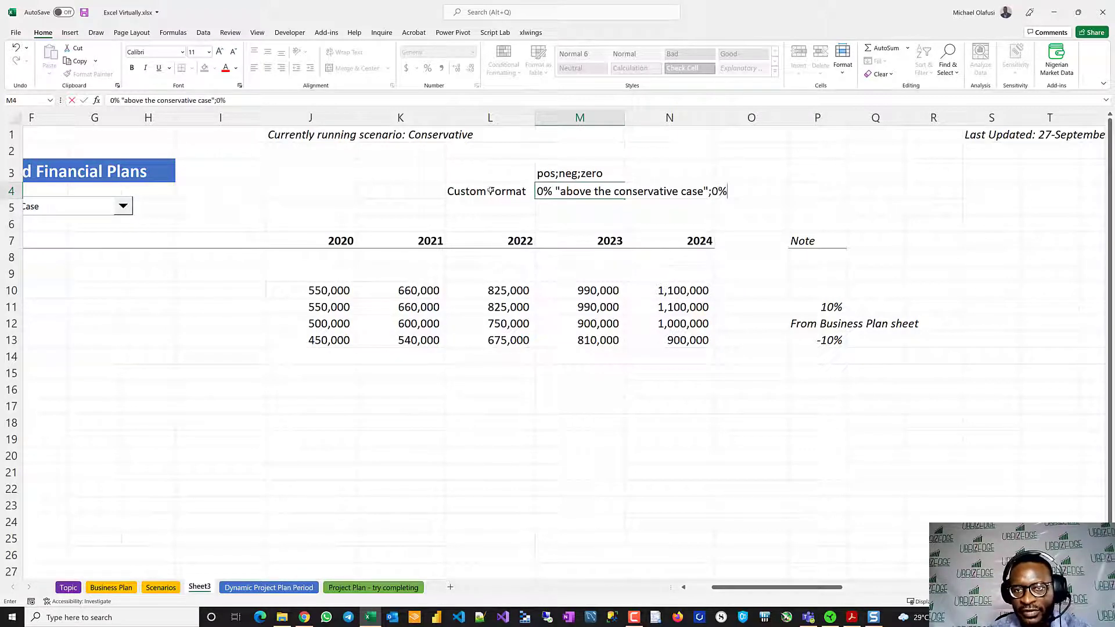
{"action": "type", "text": "ve"}
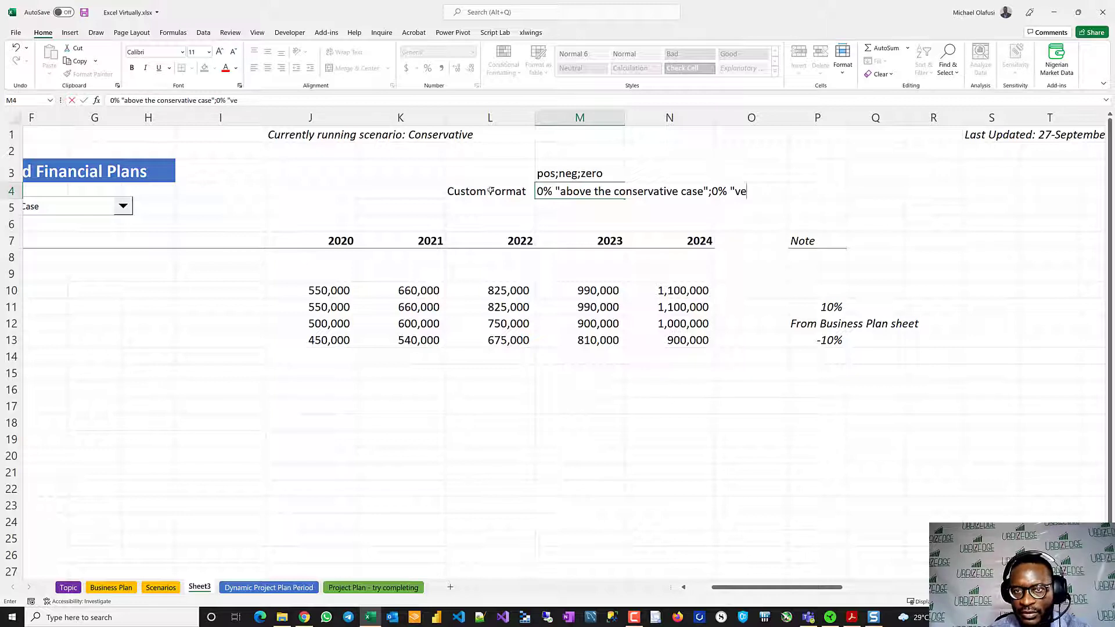
- Add the negative section 0% "below the conservative case" to the format code in M4
{"action": "key", "text": "BackSpace"}
{"action": "key", "text": "BackSpace"}
{"action": "type", "text": "nel"}
{"action": "key", "text": "BackSpace"}
{"action": "key", "text": "BackSpace"}
{"action": "key", "text": "BackSpace"}
{"action": "type", "text": "be"}
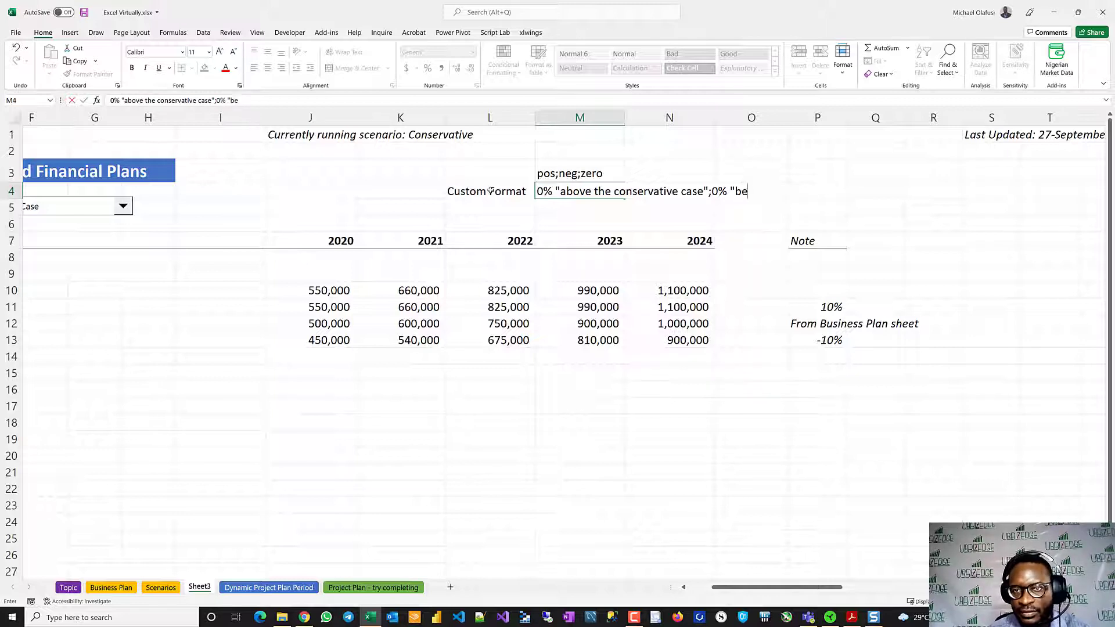
{"action": "type", "text": "low the conserv"}
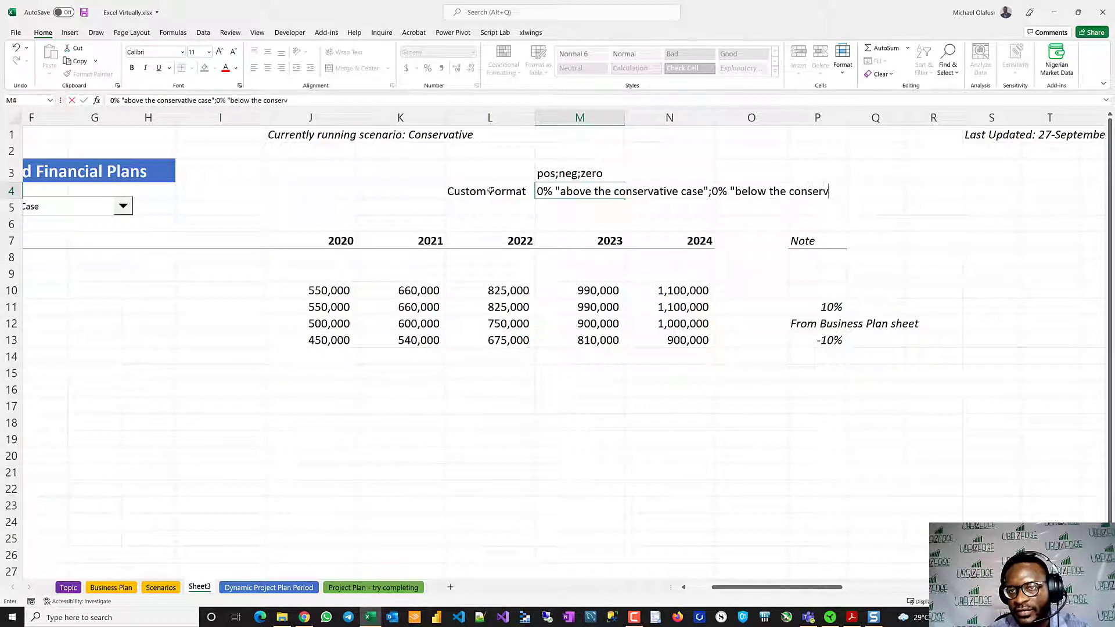
{"action": "type", "text": "ative case"}
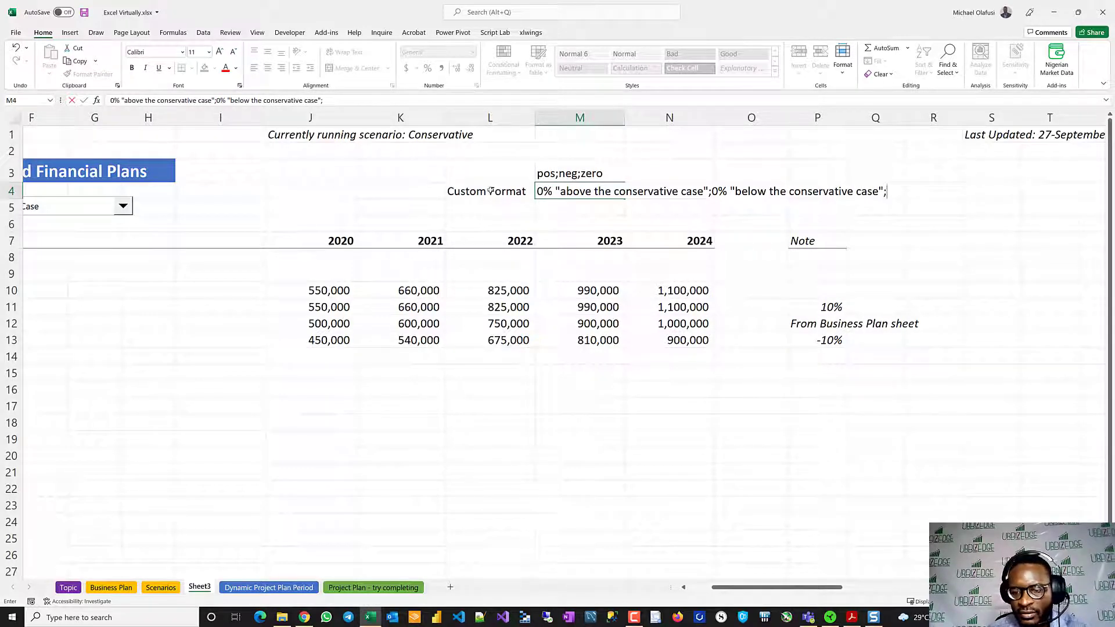
{"action": "type", "text": "\";\"sa"}
- Finish the M4 format code with a semicolon and the zero section "Same as the conservative case"
{"action": "key", "text": "BackSpace"}
{"action": "key", "text": "BackSpace"}
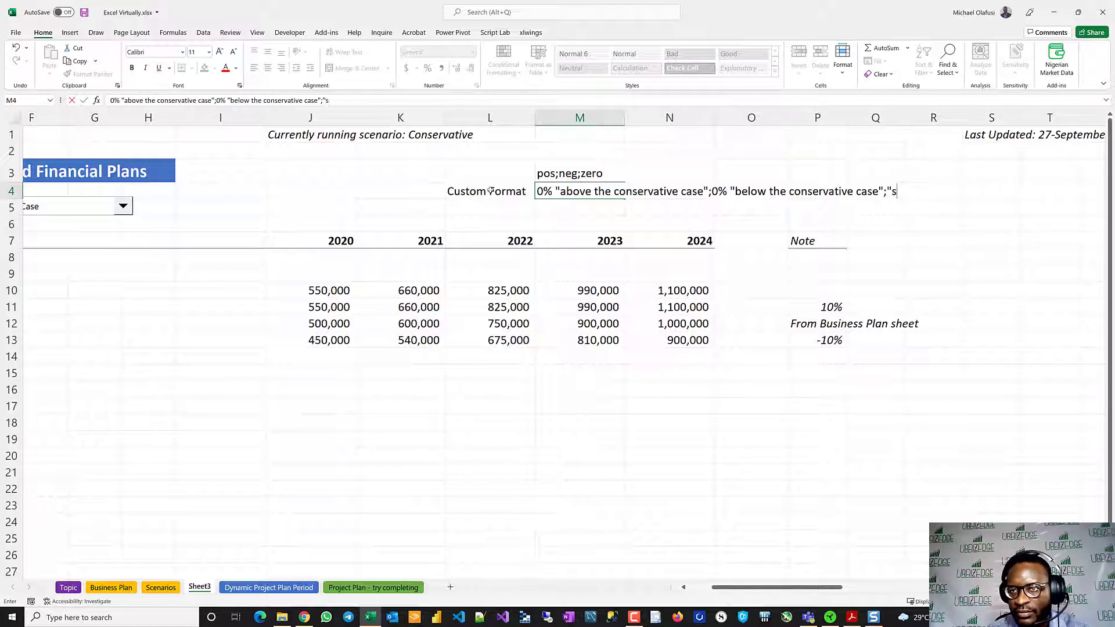
{"action": "type", "text": "Same as the c"}
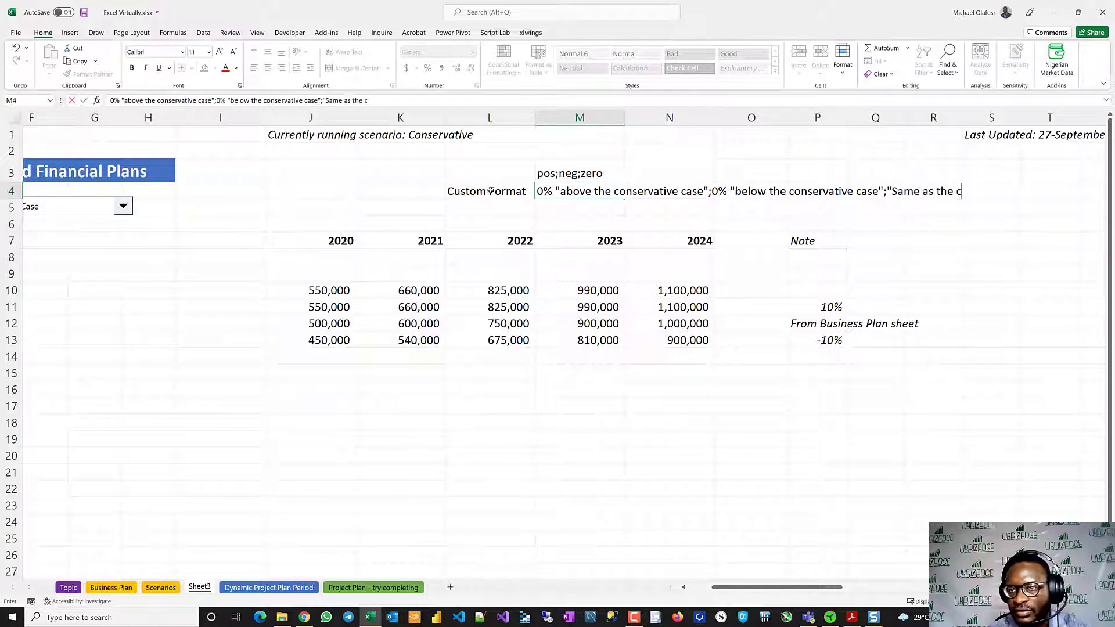
{"action": "type", "text": "onservati"}
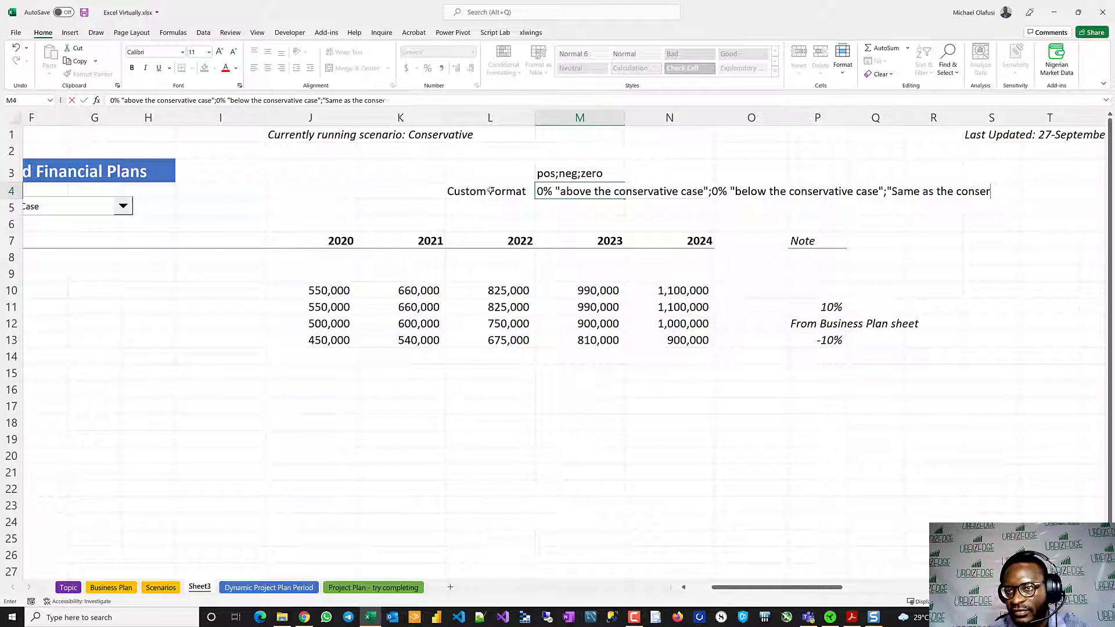
{"action": "type", "text": "ve case"}
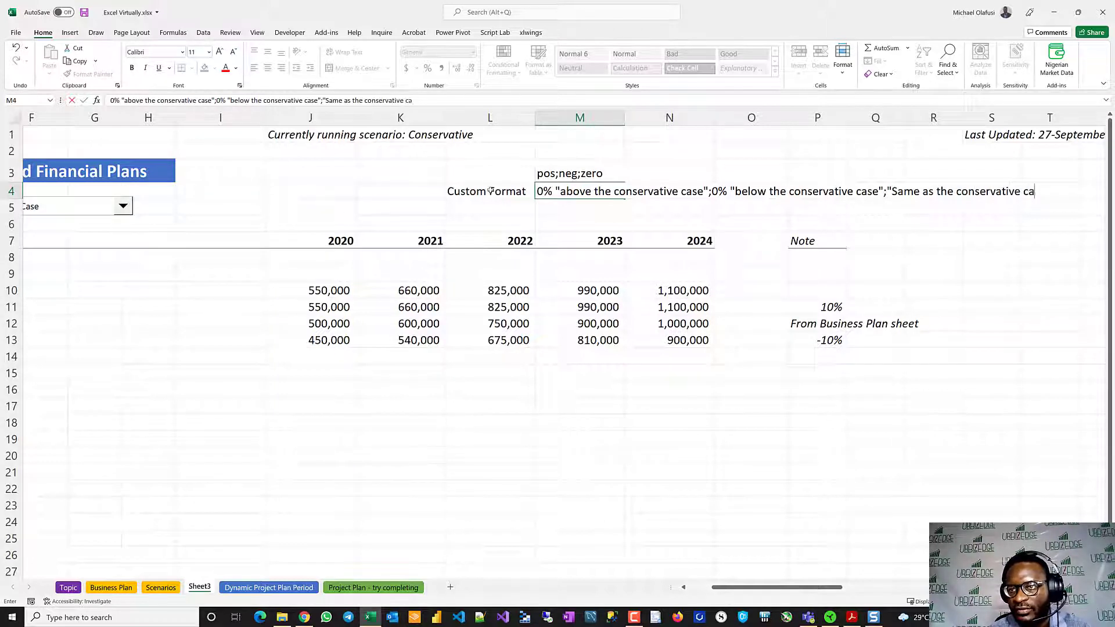
{"action": "type", "text": "\""}
{"action": "key", "text": "Return"}
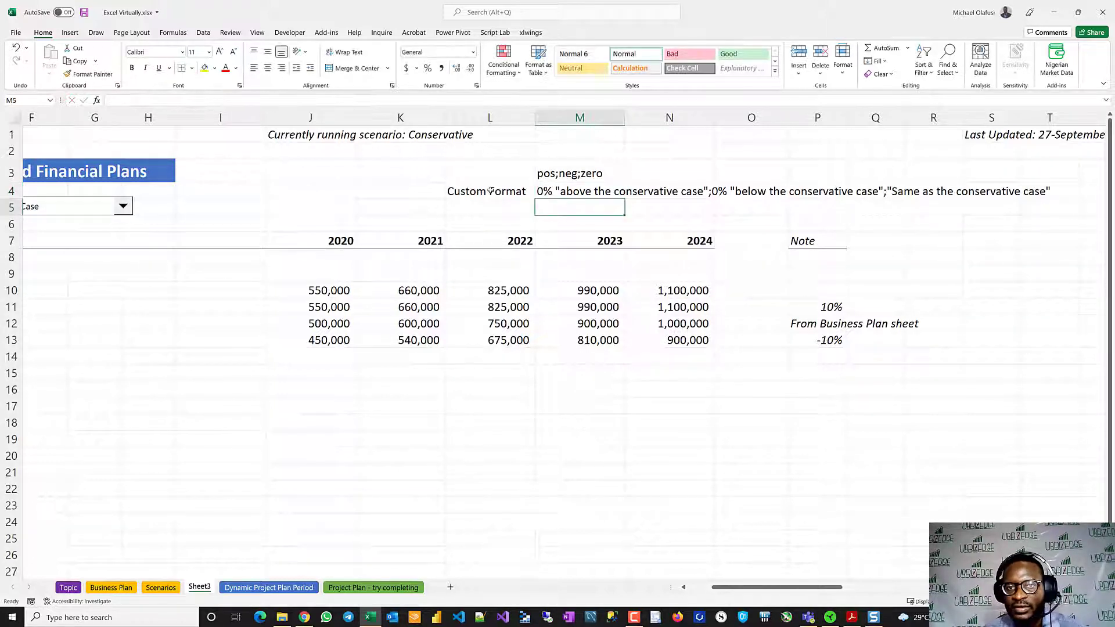
- Copy the full custom format code text from M4 without altering the cell
{"action": "left_click", "coordinate": [558, 192]}
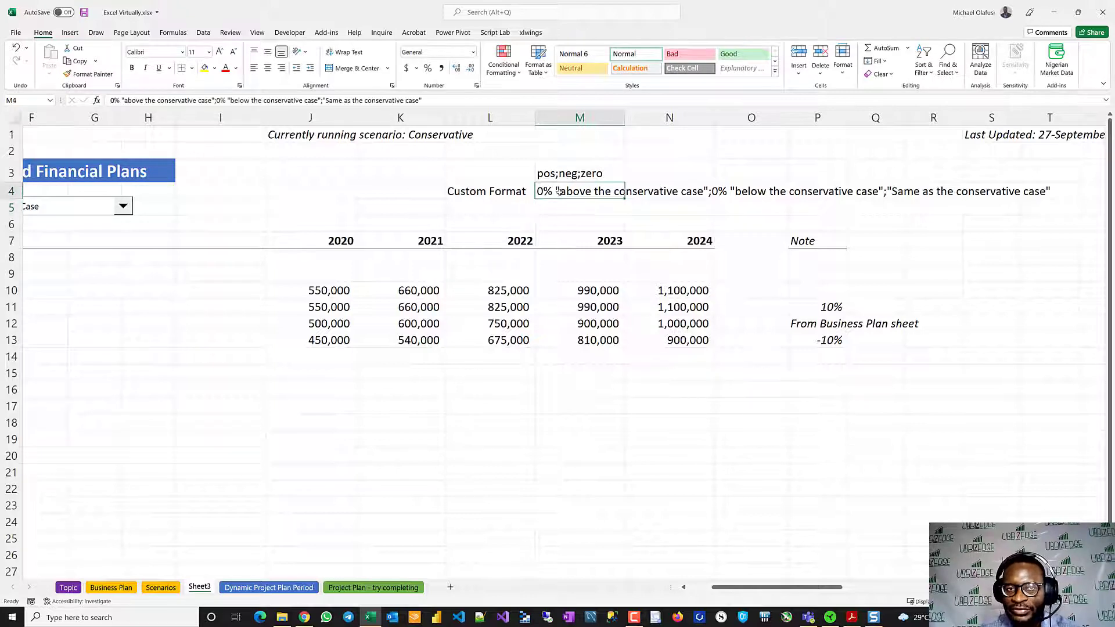
{"action": "left_click_drag", "start_coordinate": [430, 100], "coordinate": [109, 100]}
{"action": "key", "text": "ctrl+c"}
{"action": "key", "text": "Escape"}
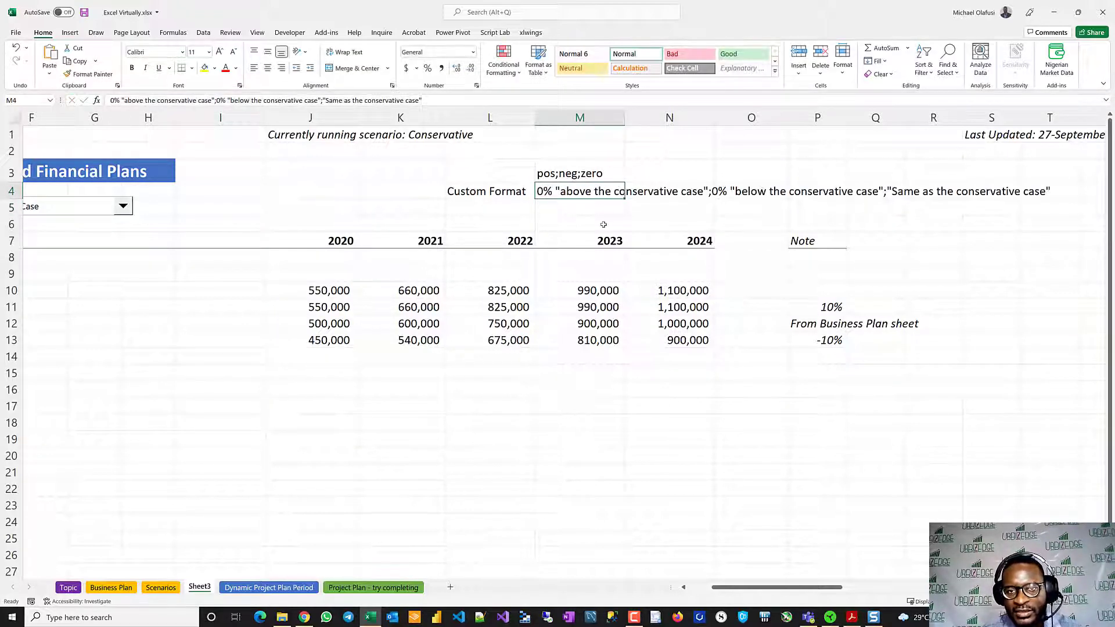
- Open the number format settings for the Note cells P11:P13
{"action": "left_click", "coordinate": [839, 307]}
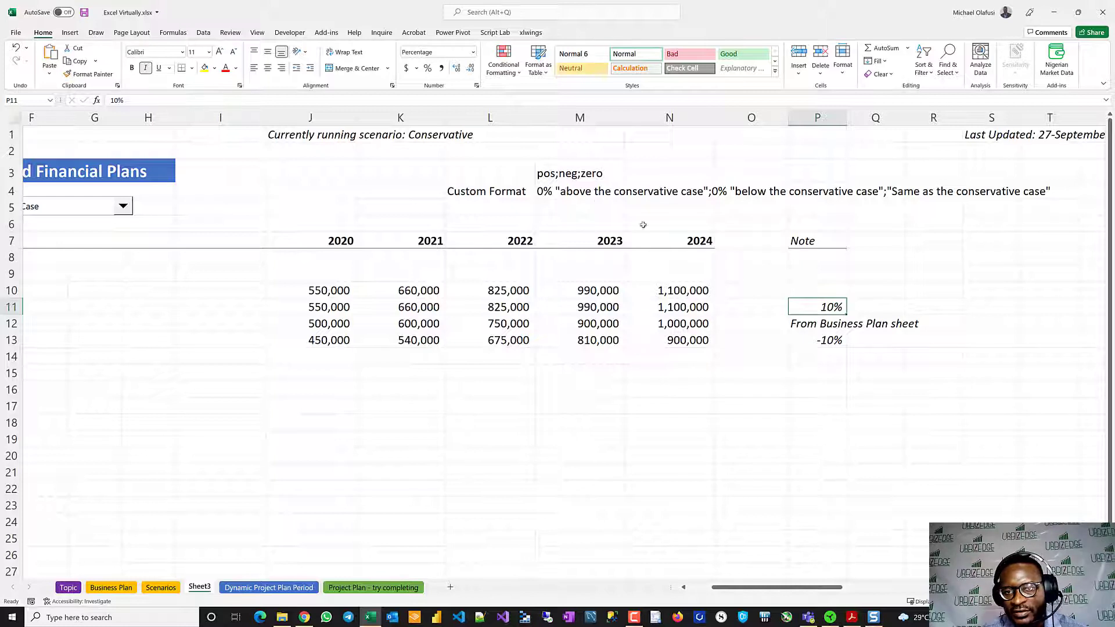
{"action": "left_click", "coordinate": [823, 338]}
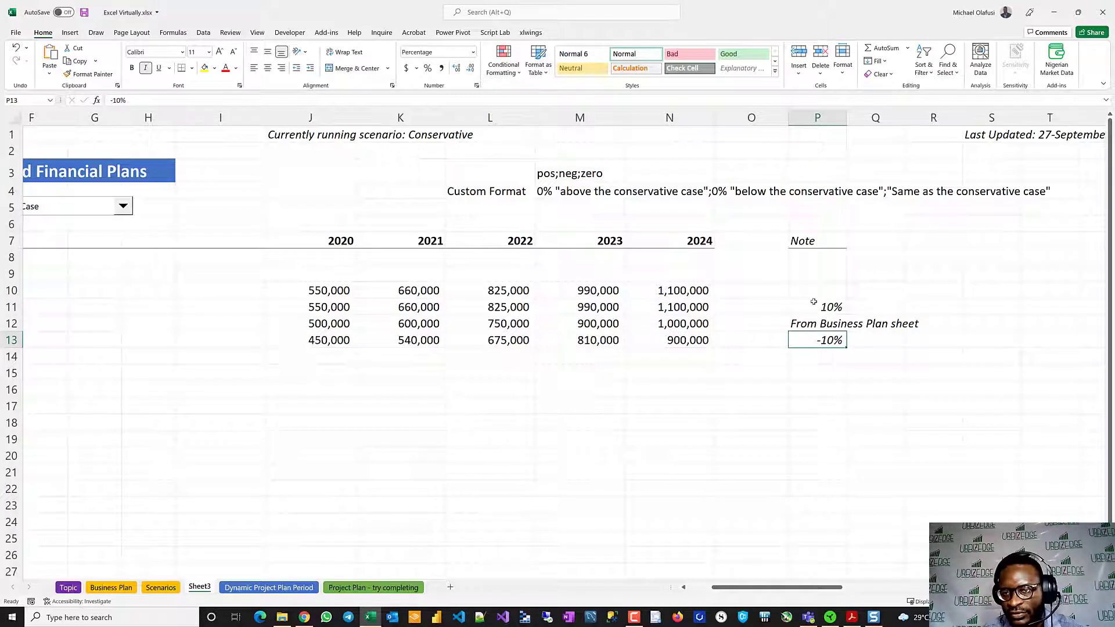
{"action": "left_click_drag", "start_coordinate": [814, 301], "coordinate": [815, 344]}
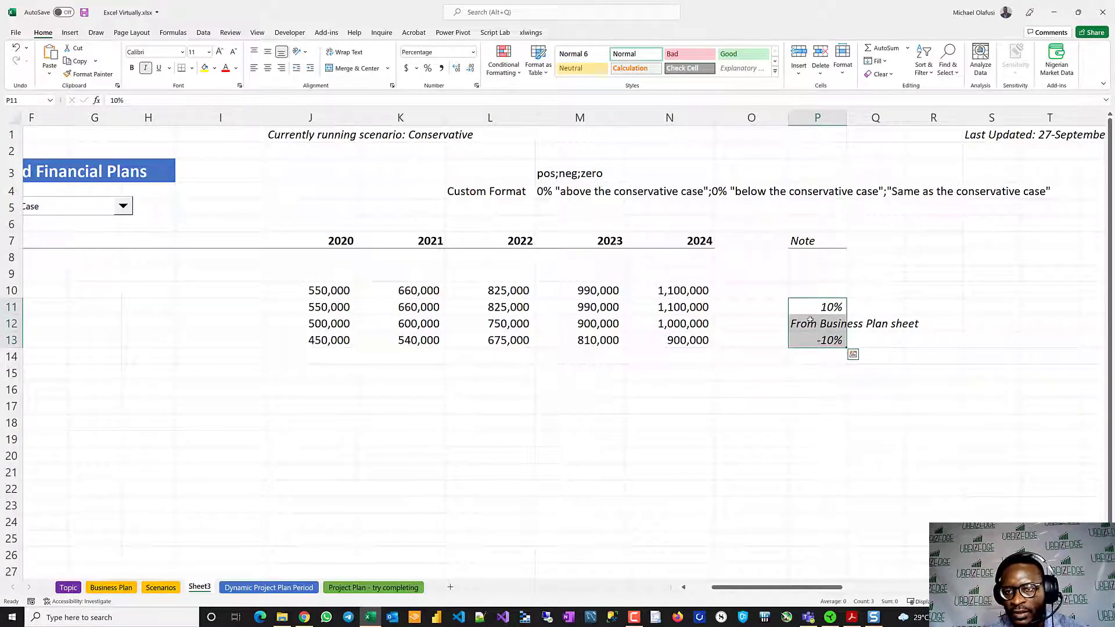
{"action": "right_click", "coordinate": [810, 320]}
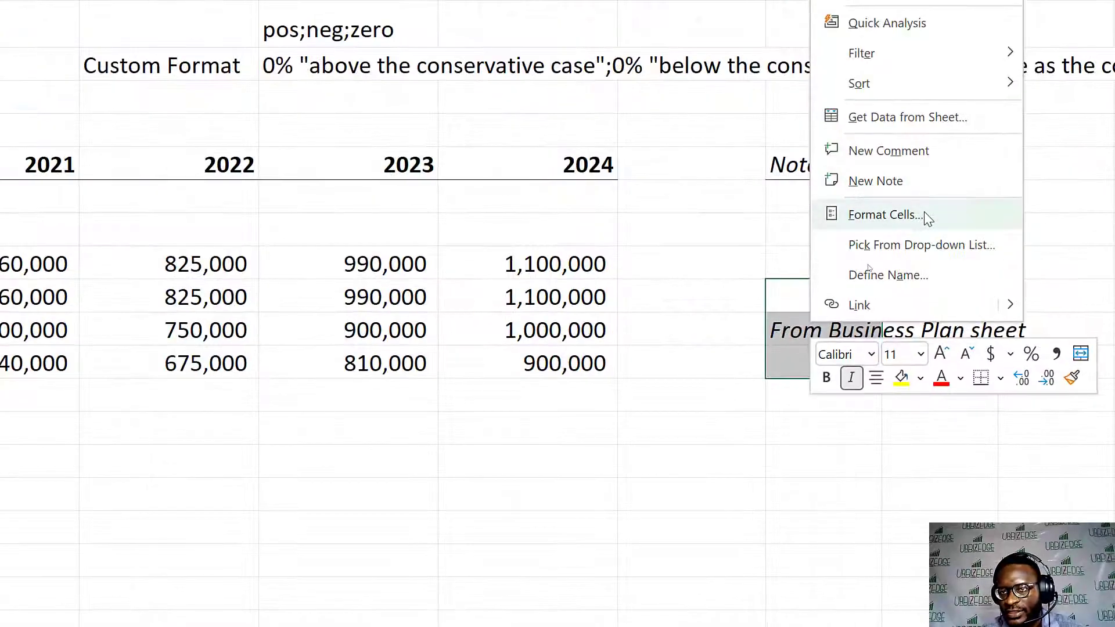
{"action": "left_click", "coordinate": [867, 265]}
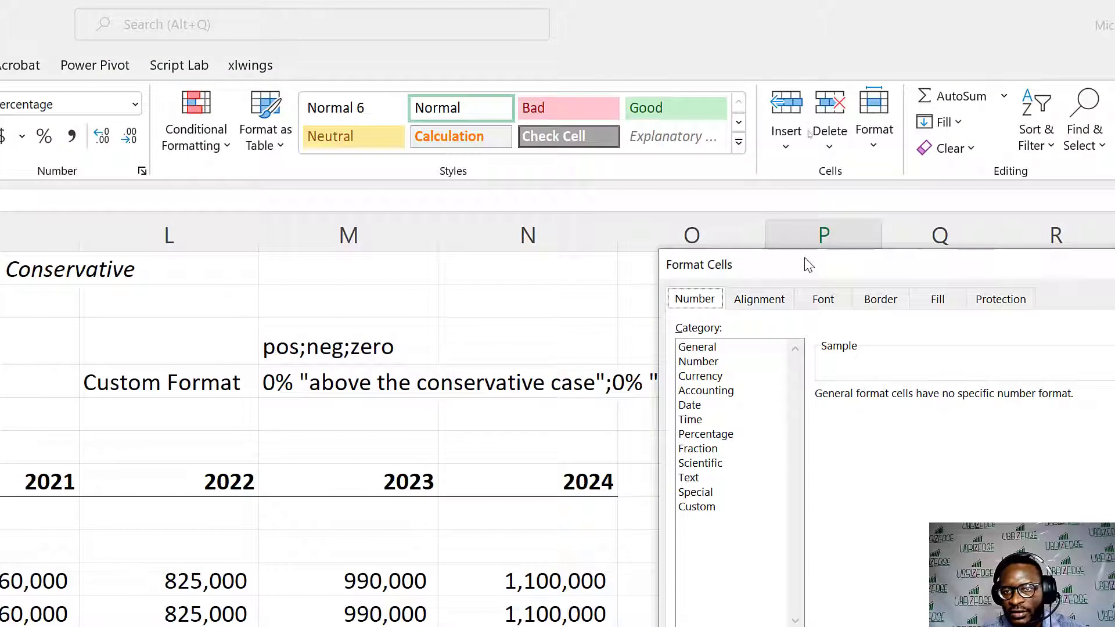
{"action": "left_click_drag", "start_coordinate": [805, 262], "coordinate": [863, 244]}
{"action": "left_click", "coordinate": [753, 484]}
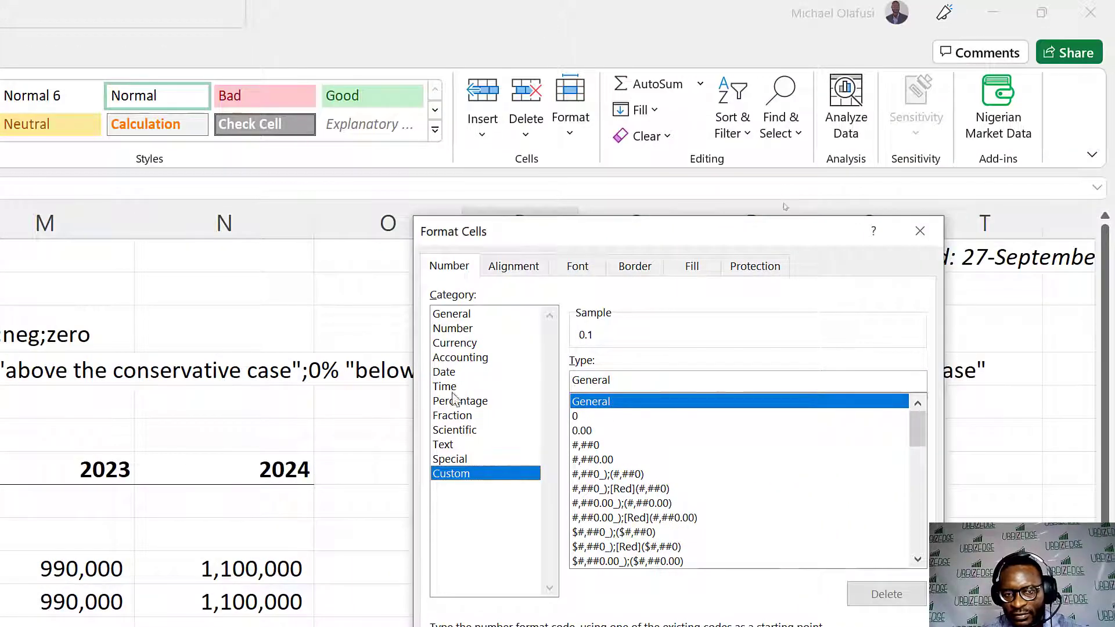
- Preview the Percentage number format with 0 decimal places for the Note cells
{"action": "left_click", "coordinate": [456, 416]}
{"action": "left_click", "coordinate": [455, 401]}
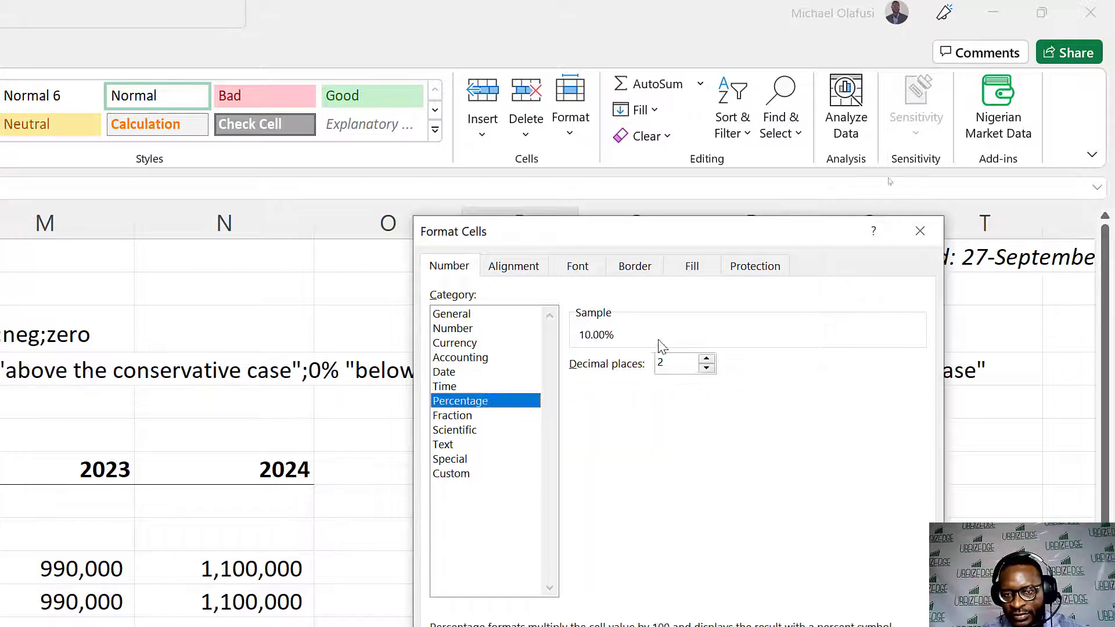
{"action": "left_click", "coordinate": [706, 368]}
{"action": "left_click", "coordinate": [706, 368]}
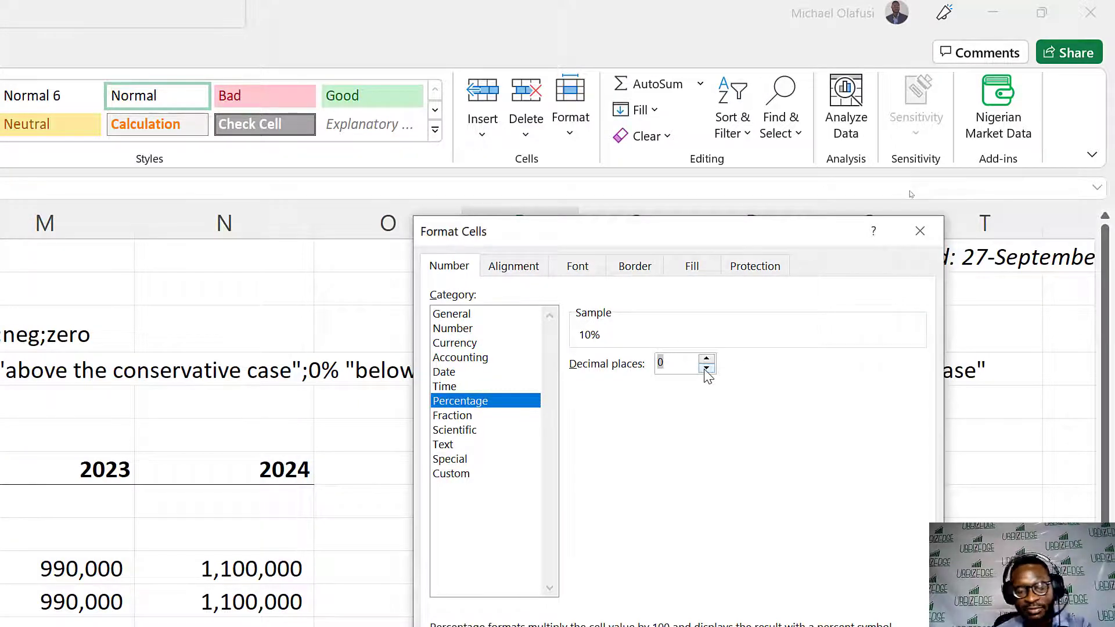
- Apply the copied code 0% "above the conservative case";0% "below the conservative case";"Same as the conservative case" as the custom number format of P11:P13
{"action": "left_click", "coordinate": [442, 475]}
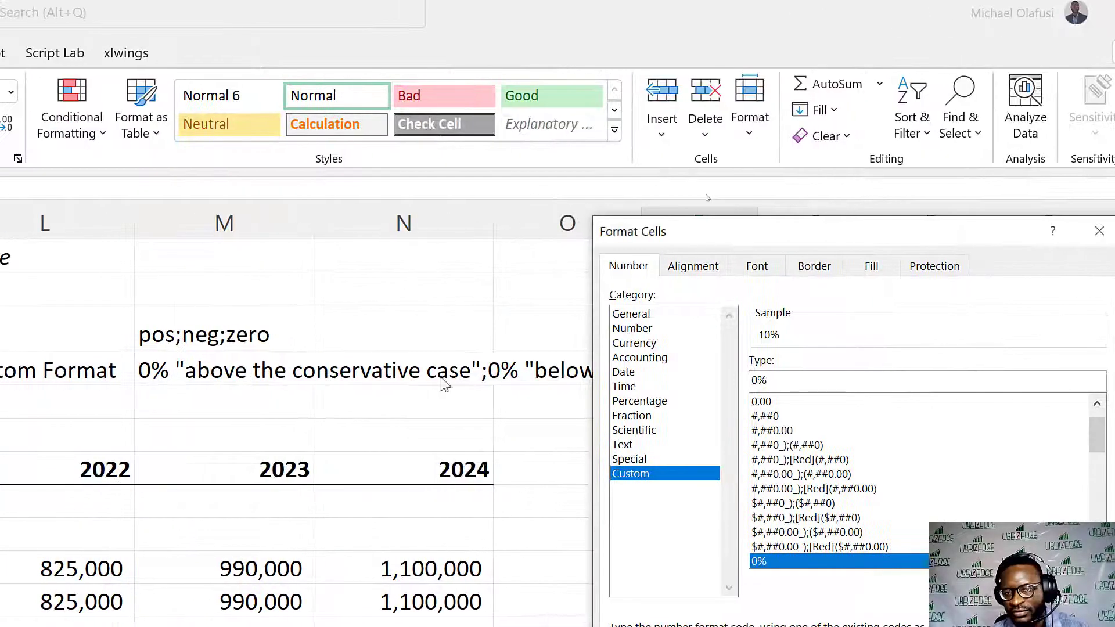
{"action": "left_click", "coordinate": [808, 379]}
{"action": "key", "text": "BackSpace"}
{"action": "key", "text": "BackSpace"}
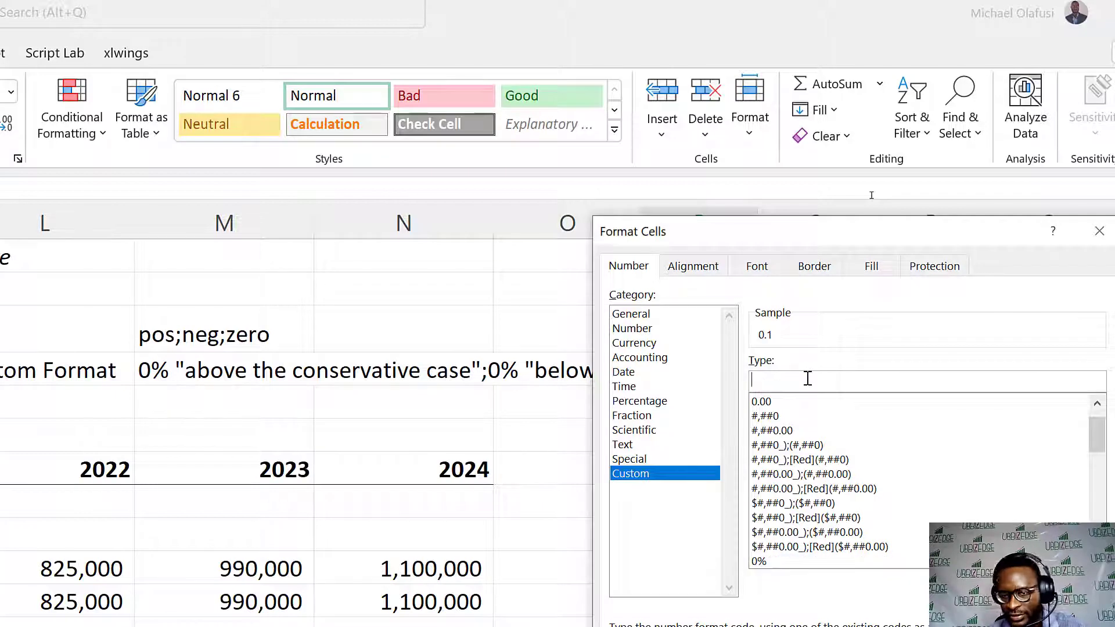
{"action": "key", "text": "ctrl+v"}
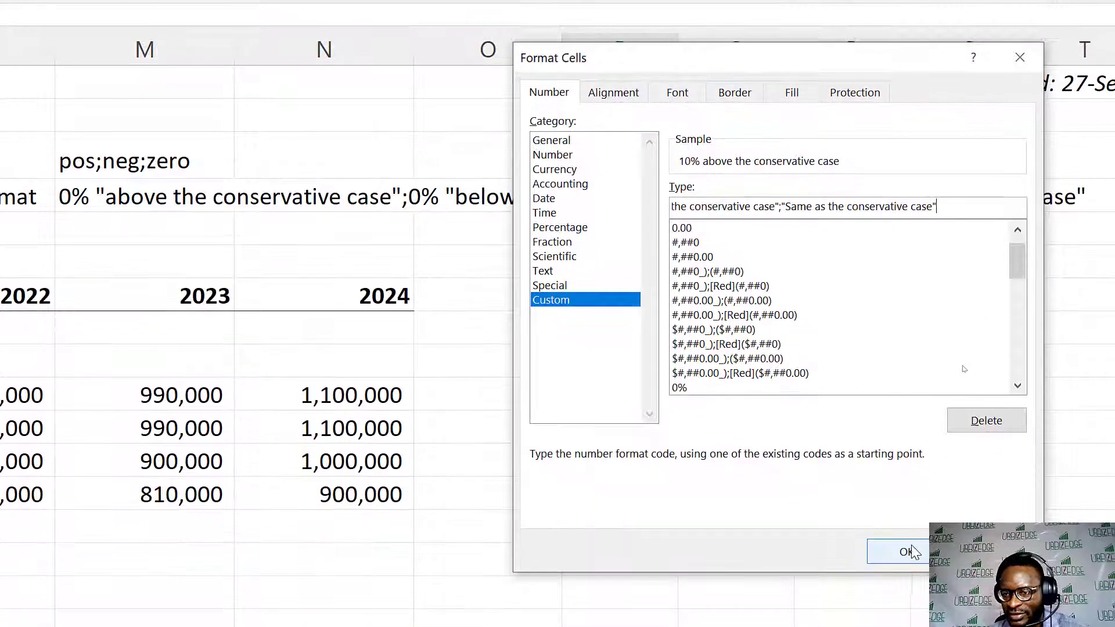
{"action": "left_click", "coordinate": [909, 547]}
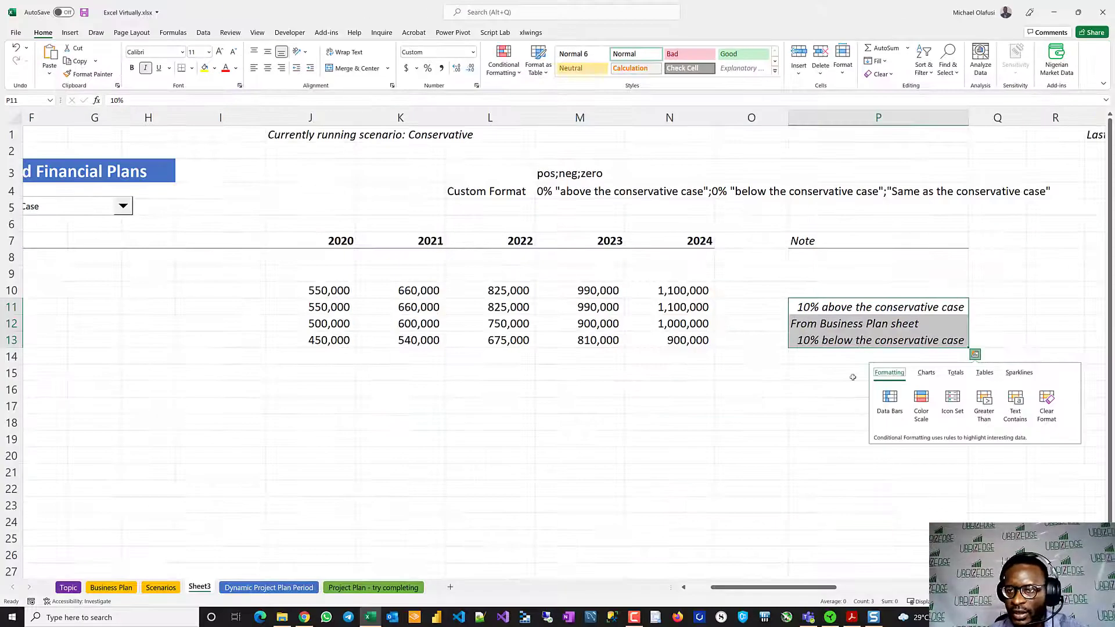
- Right-align the contents of the Note cells P11:P13
{"action": "left_click", "coordinate": [690, 568]}
{"action": "left_click_drag", "start_coordinate": [819, 311], "coordinate": [819, 340]}
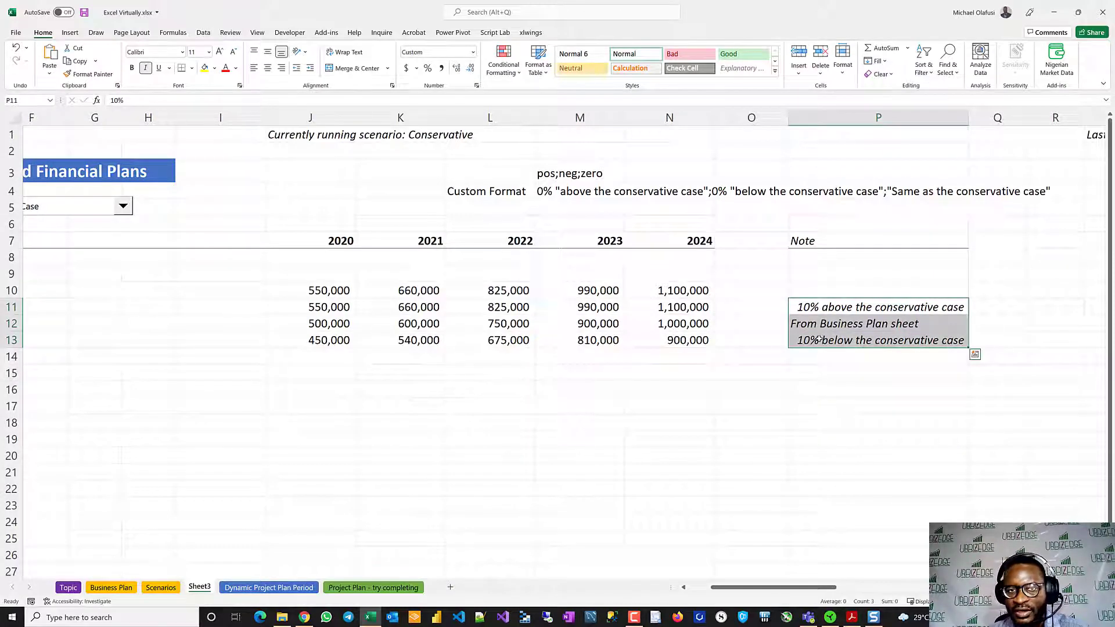
{"action": "left_click", "coordinate": [281, 68]}
{"action": "left_click", "coordinate": [581, 416]}
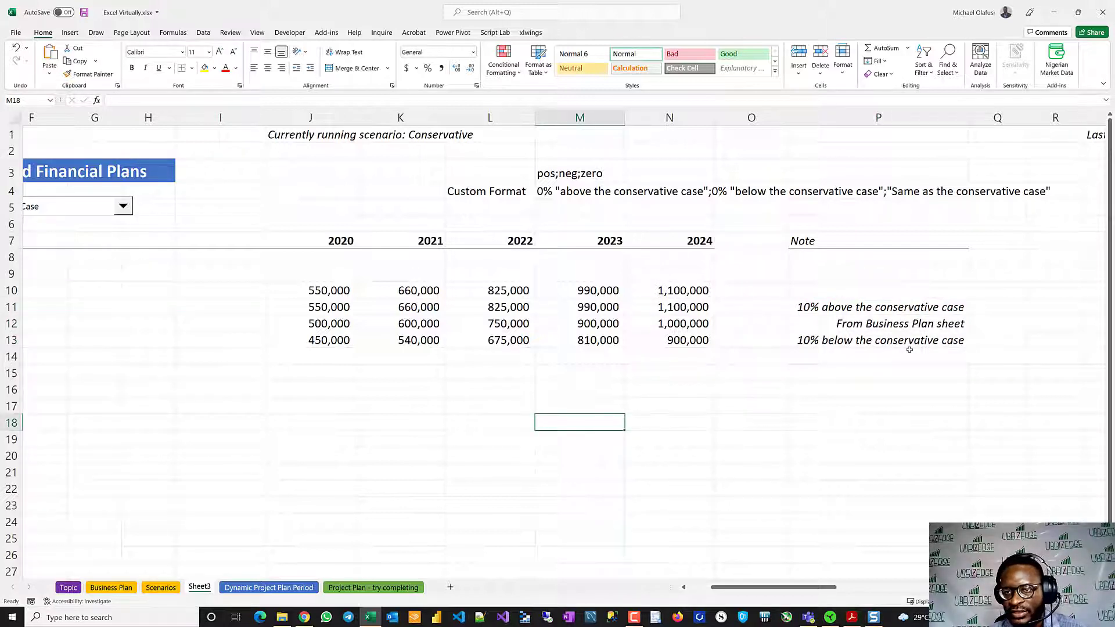
- Test the custom format on the Optimistic Case note in P11 by entering -5%, and set the cell back to 10%
{"action": "left_click", "coordinate": [810, 306]}
{"action": "left_click_drag", "start_coordinate": [811, 307], "coordinate": [824, 323]}
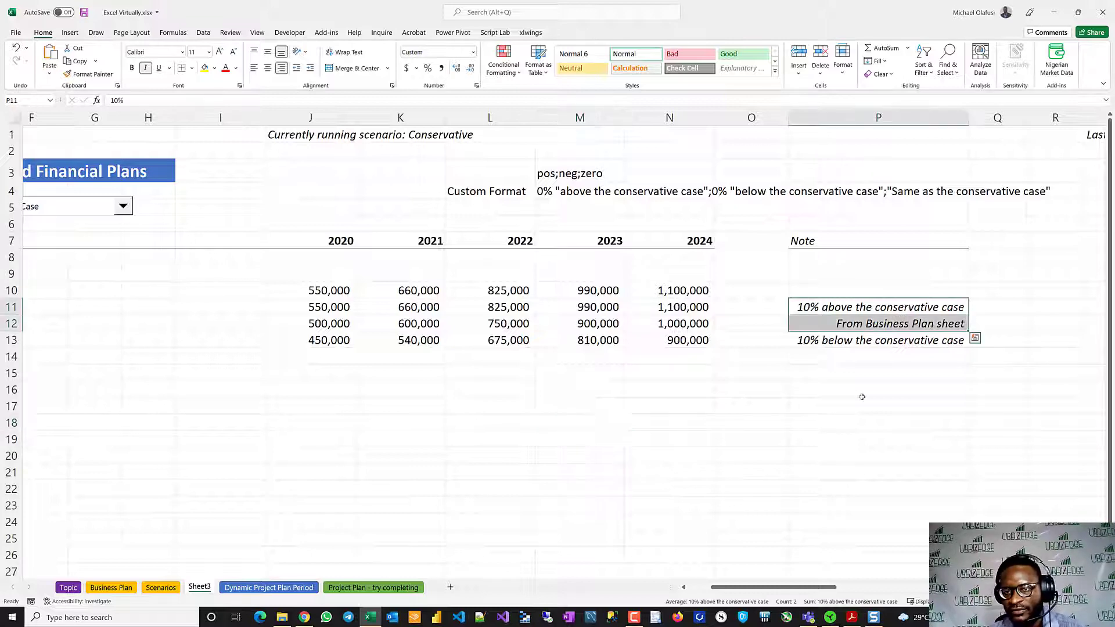
{"action": "left_click", "coordinate": [810, 307]}
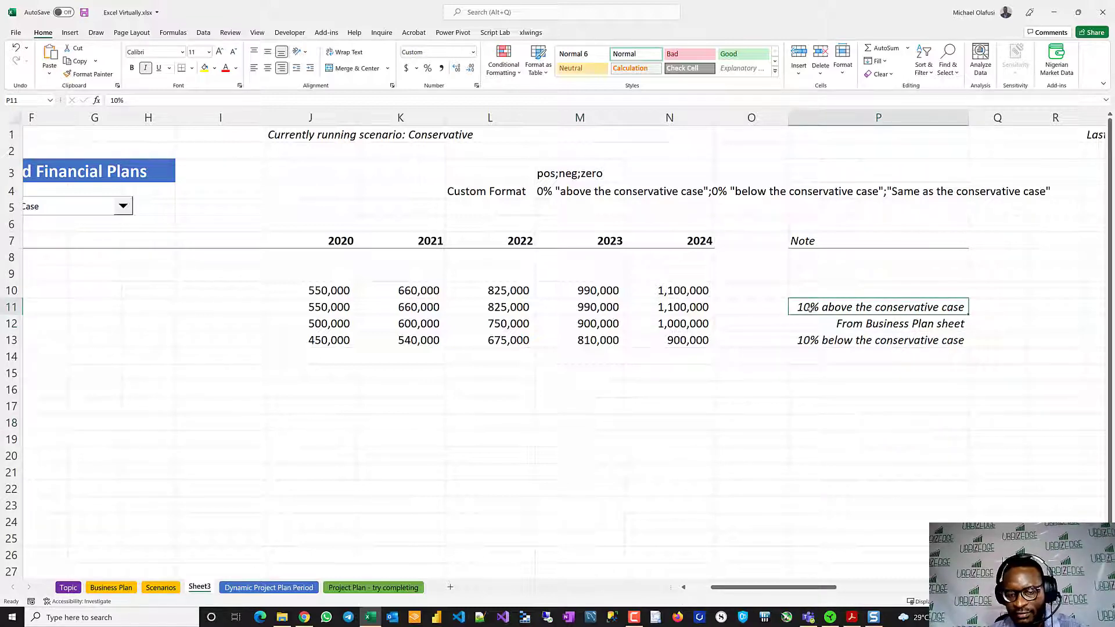
{"action": "type", "text": "-5%"}
{"action": "key", "text": "Return"}
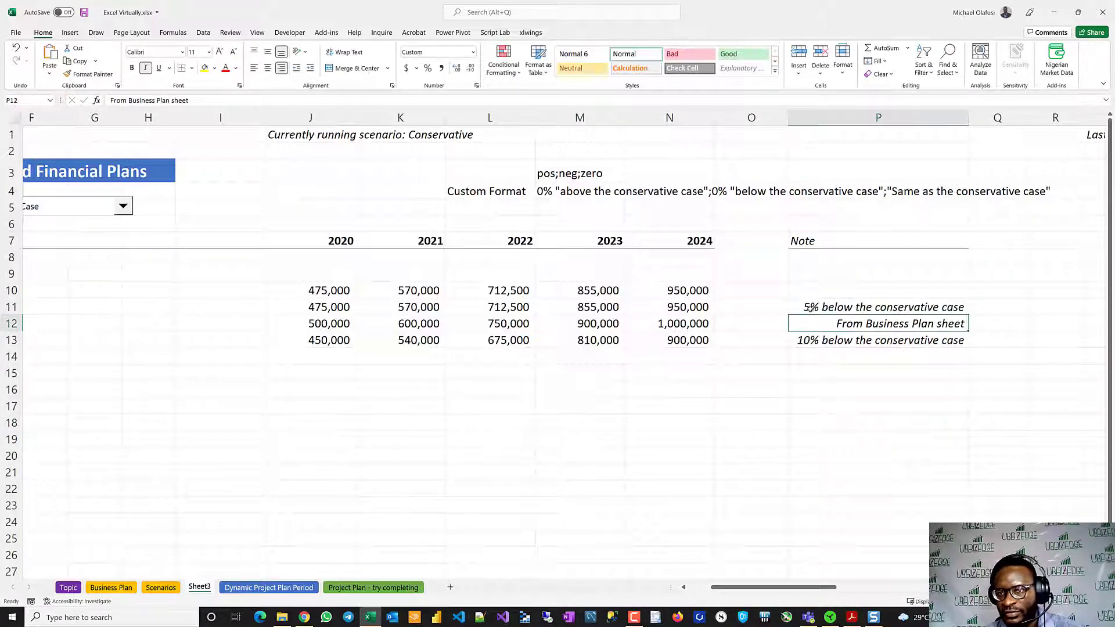
{"action": "left_click", "coordinate": [839, 308]}
{"action": "type", "text": "10%"}
{"action": "key", "text": "Return"}
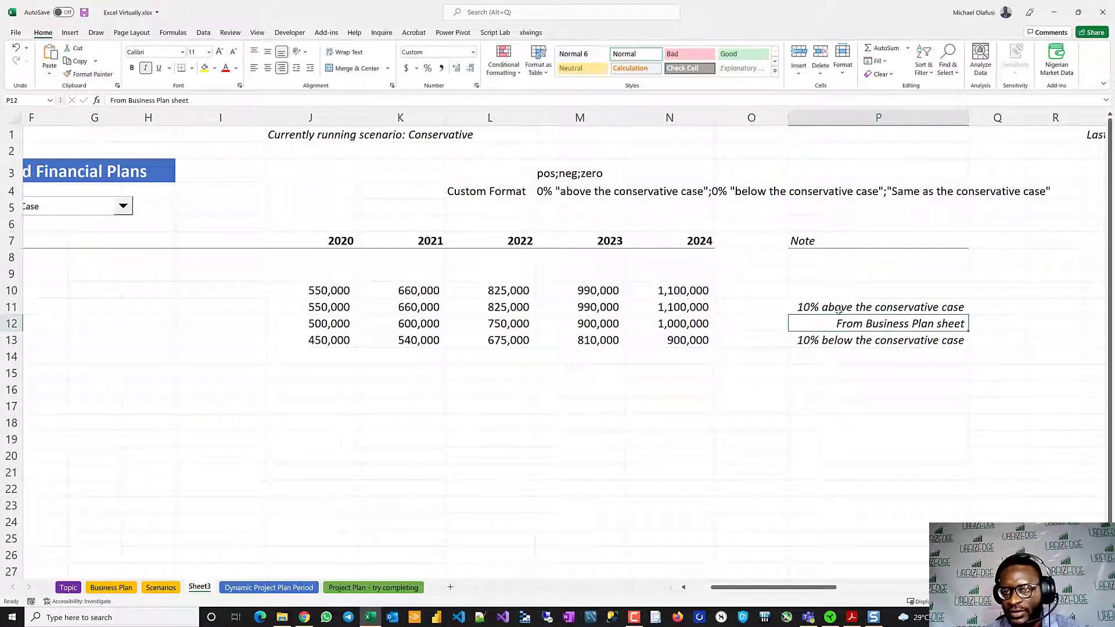
- Enter 0% in P11 to test the zero section of the custom format
{"action": "left_click", "coordinate": [839, 309]}
{"action": "type", "text": "0%"}
{"action": "key", "text": "Return"}
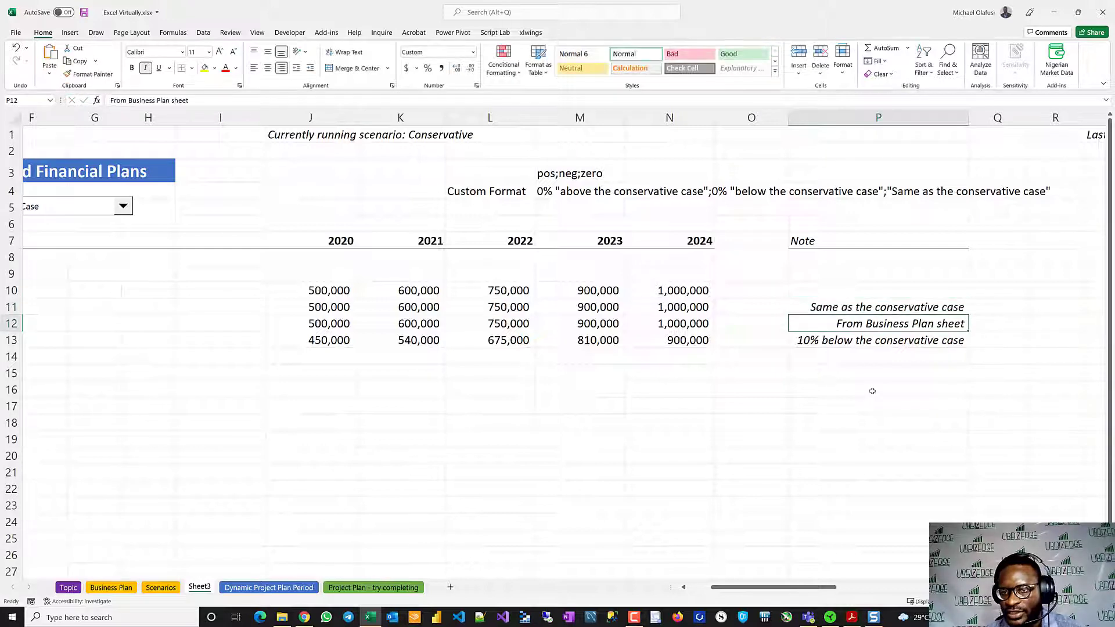
- Inspect the 2023 Optimistic Case formula in M11 and its reference to P11, leaving it unaltered
{"action": "left_click", "coordinate": [820, 307]}
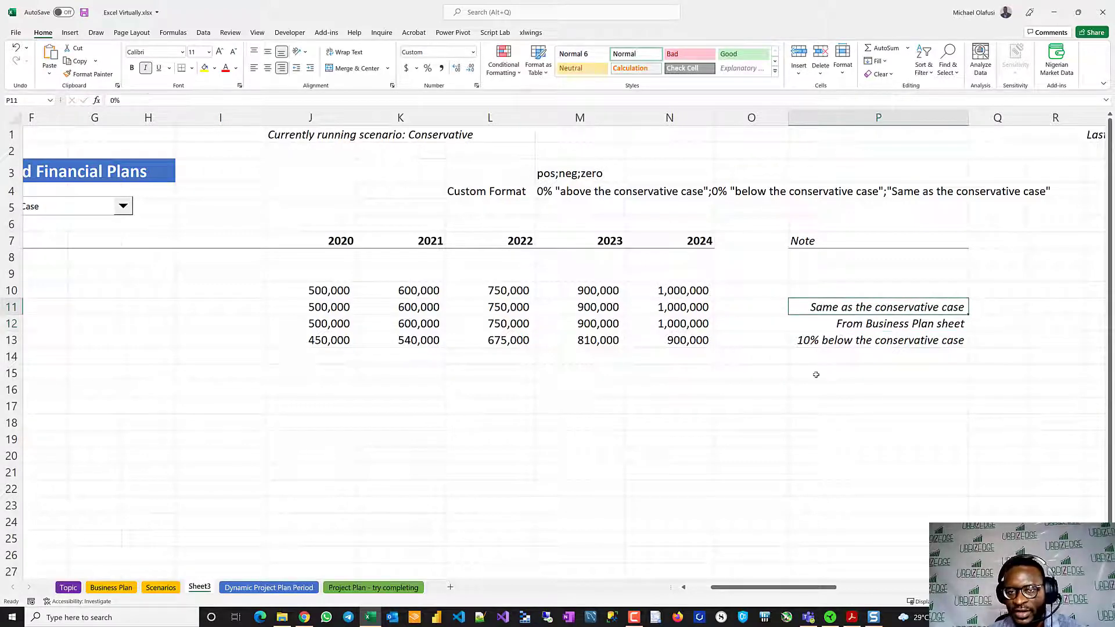
{"action": "double_click", "coordinate": [571, 306]}
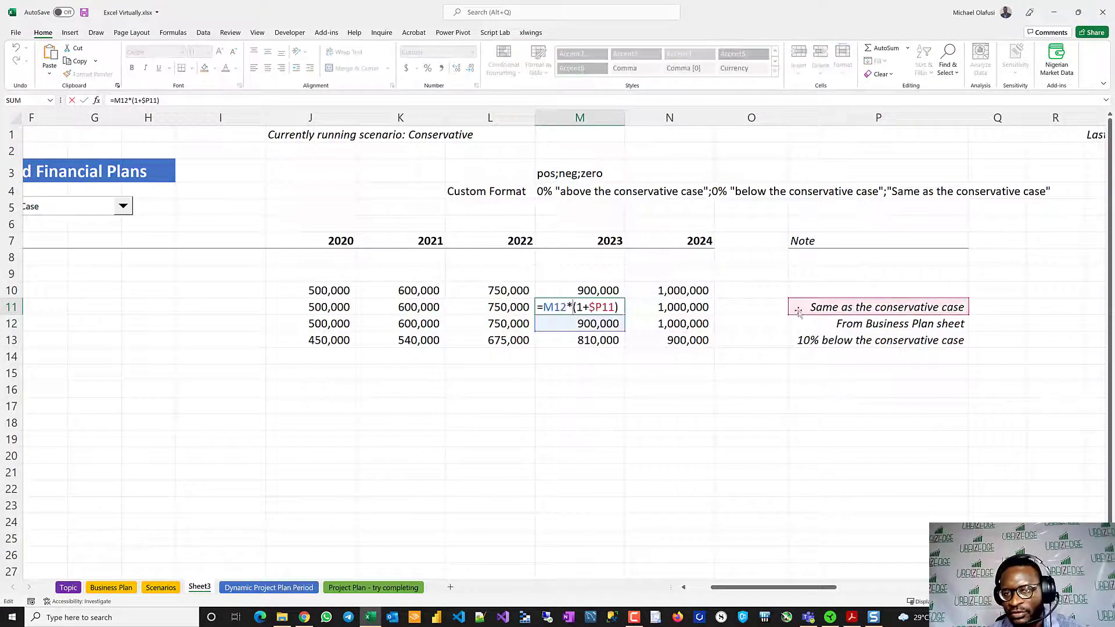
{"action": "key", "text": "Escape"}
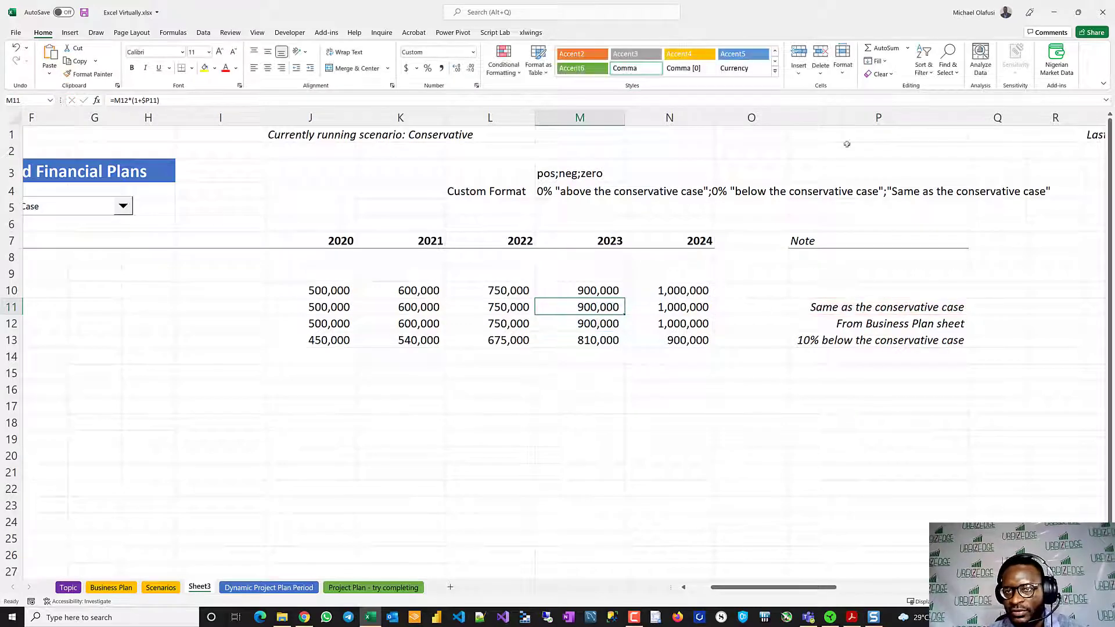
{"action": "left_click", "coordinate": [845, 118]}
- Set the Optimistic Case percentage in P11 to 10% and save the workbook
{"action": "left_click", "coordinate": [871, 307]}
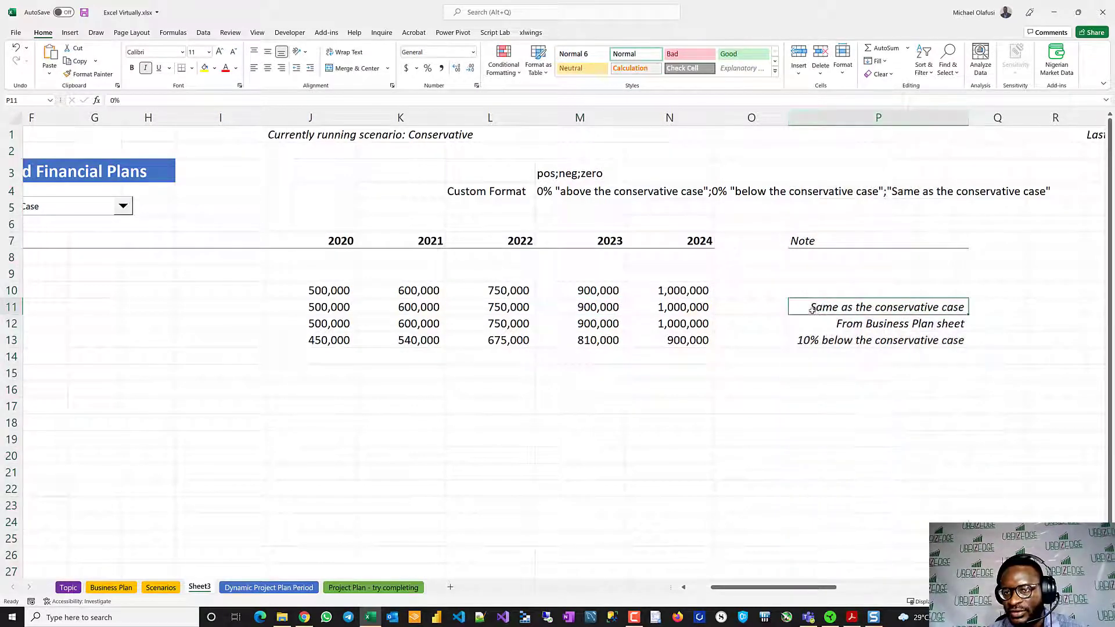
{"action": "type", "text": "10%"}
{"action": "key", "text": "Return"}
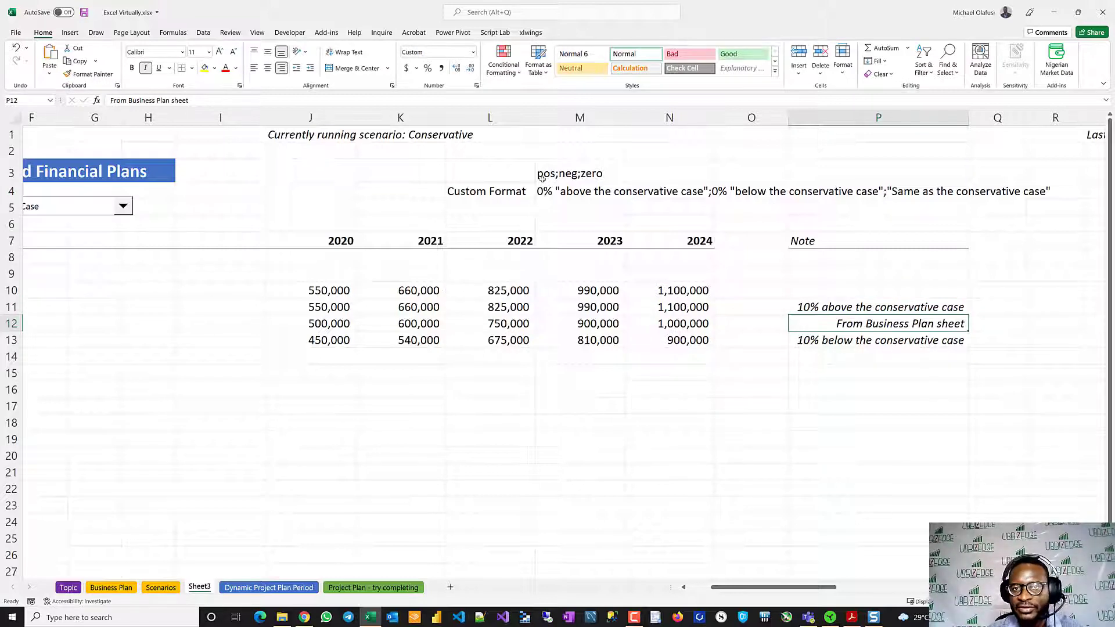
{"action": "scroll", "coordinate": [440, 407], "scroll_direction": "left", "scroll_amount": 5}
{"action": "key", "text": "ctrl+s"}
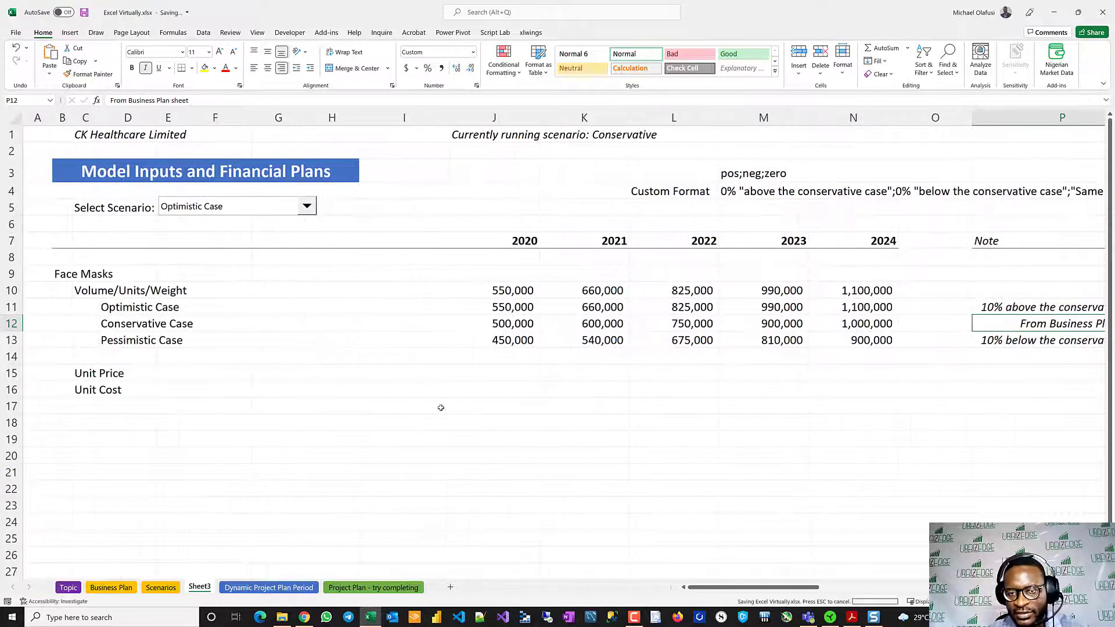
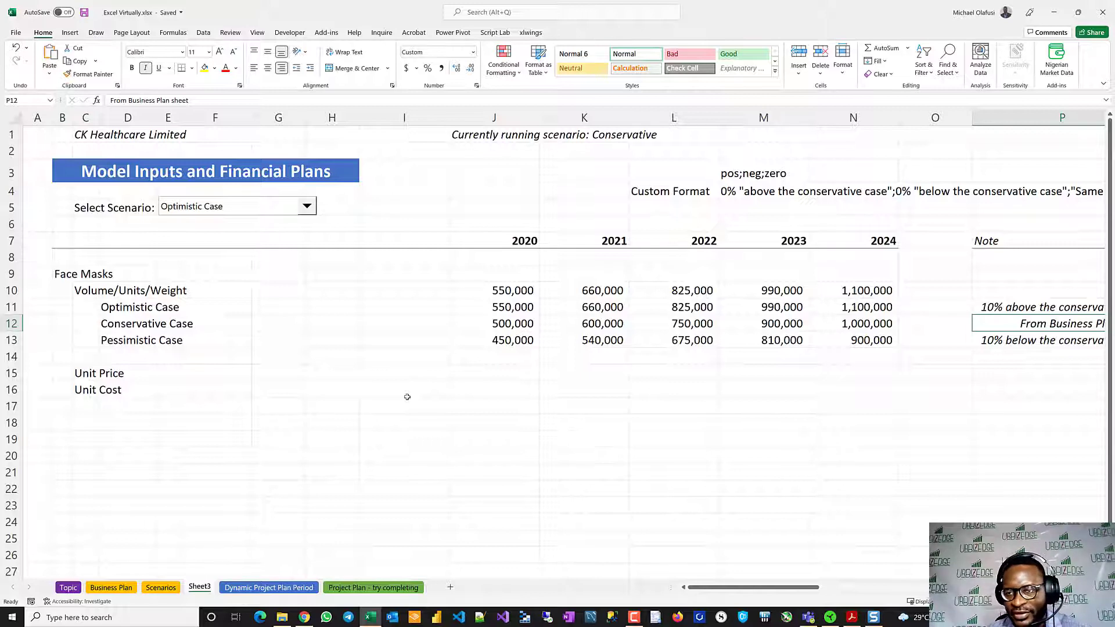
- Review the product blocks on the Business Plan sheet, from Hand Sanitizers through Test Tubes to Syringes
{"action": "left_click", "coordinate": [536, 401]}
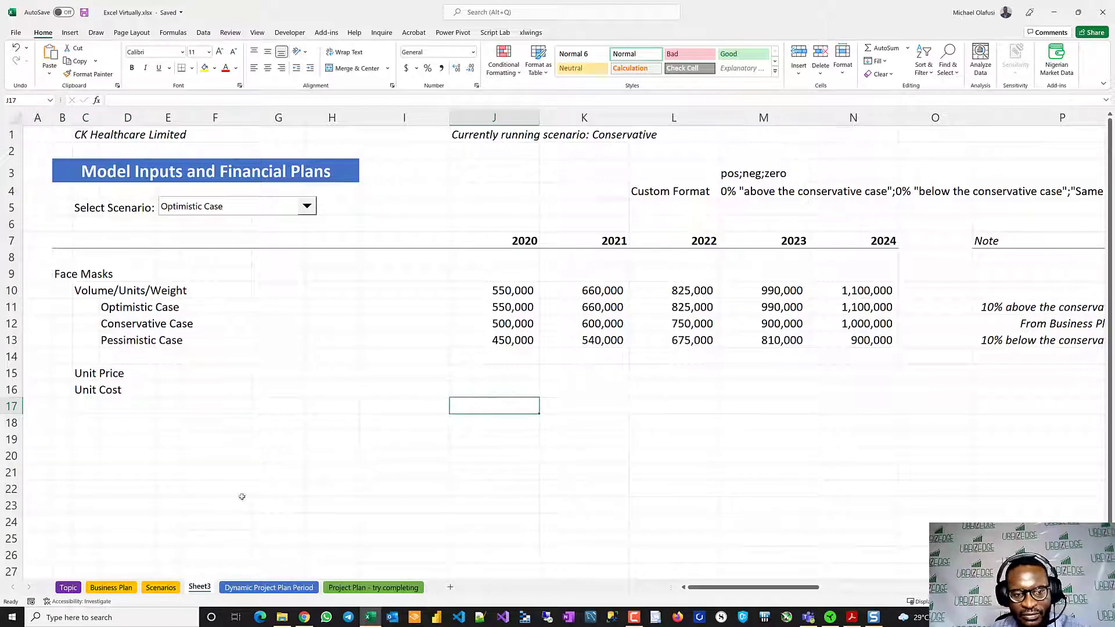
{"action": "left_click", "coordinate": [68, 587]}
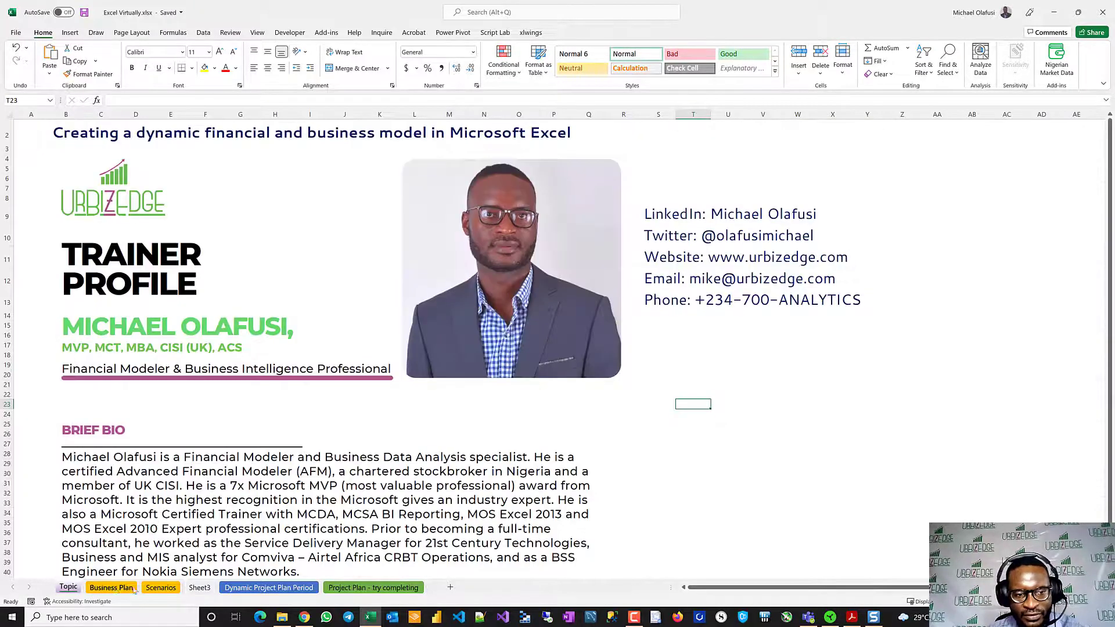
{"action": "left_click", "coordinate": [111, 588]}
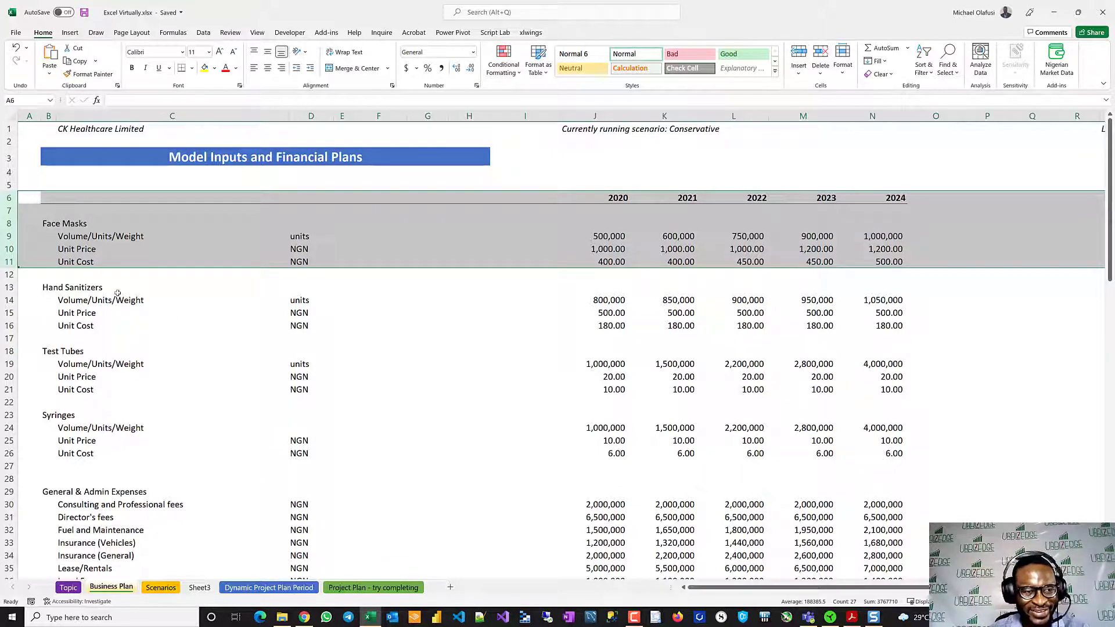
{"action": "left_click", "coordinate": [8, 287]}
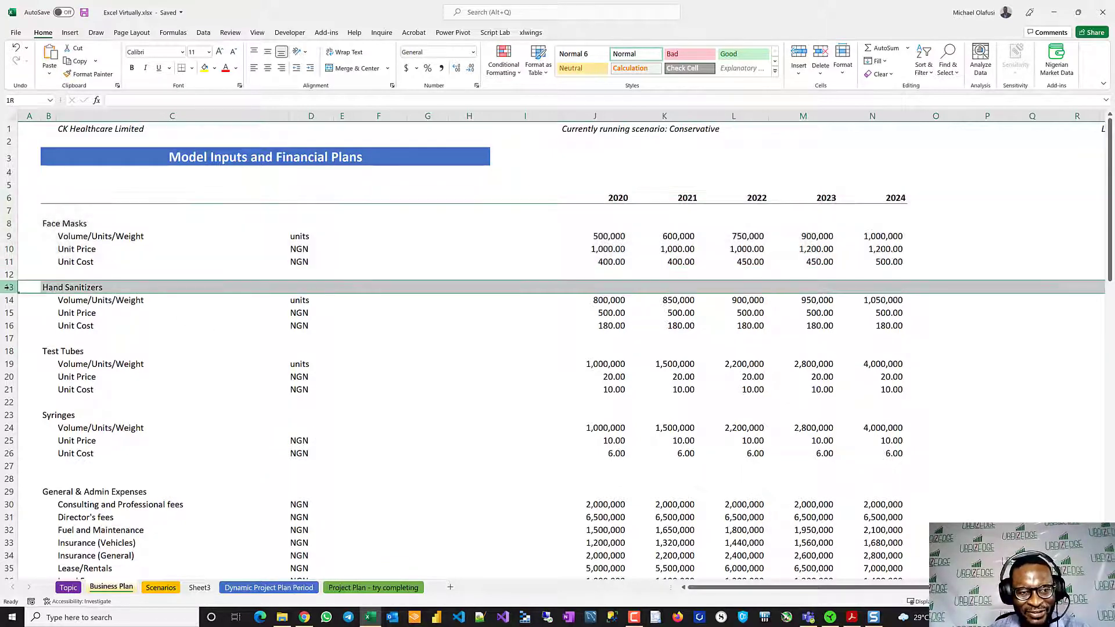
{"action": "left_click_drag", "start_coordinate": [8, 287], "coordinate": [39, 451]}
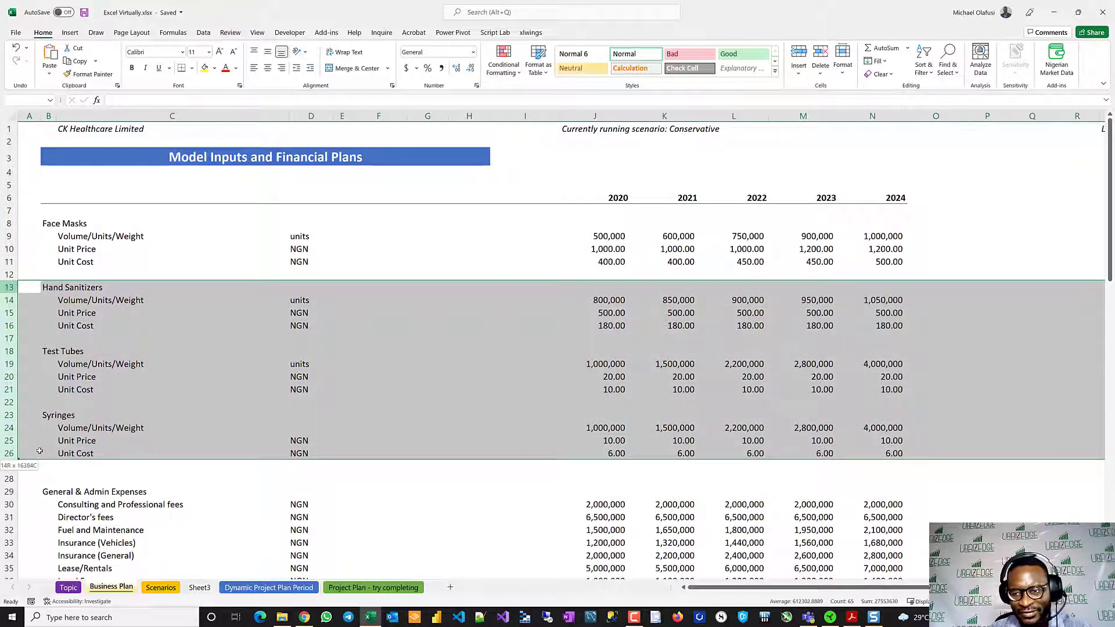
{"action": "left_click_drag", "start_coordinate": [39, 451], "coordinate": [40, 451]}
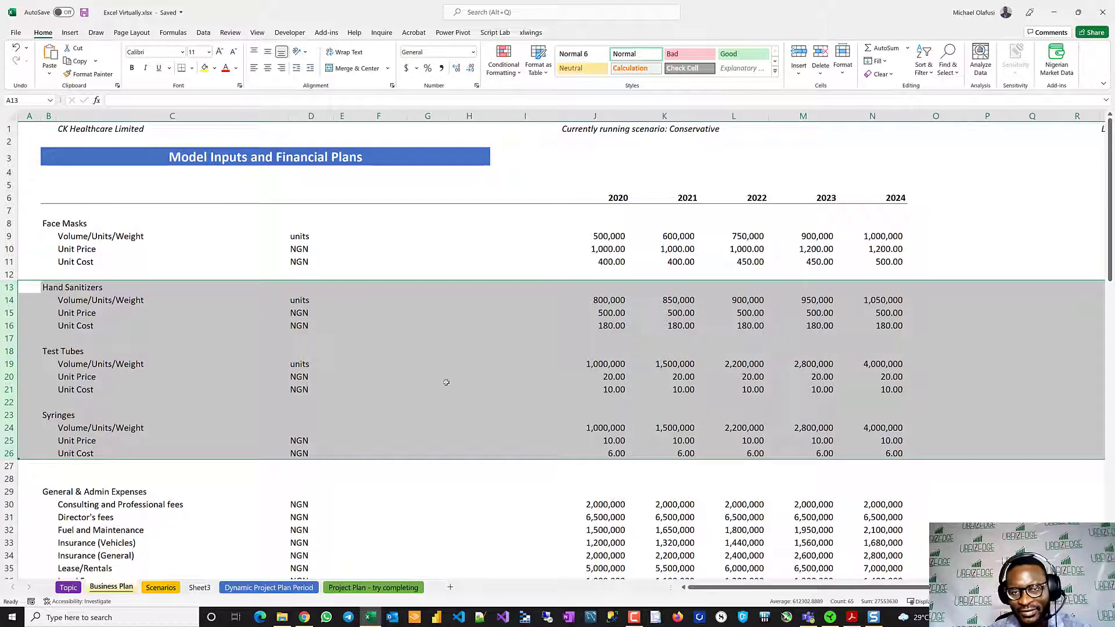
{"action": "left_click", "coordinate": [617, 356]}
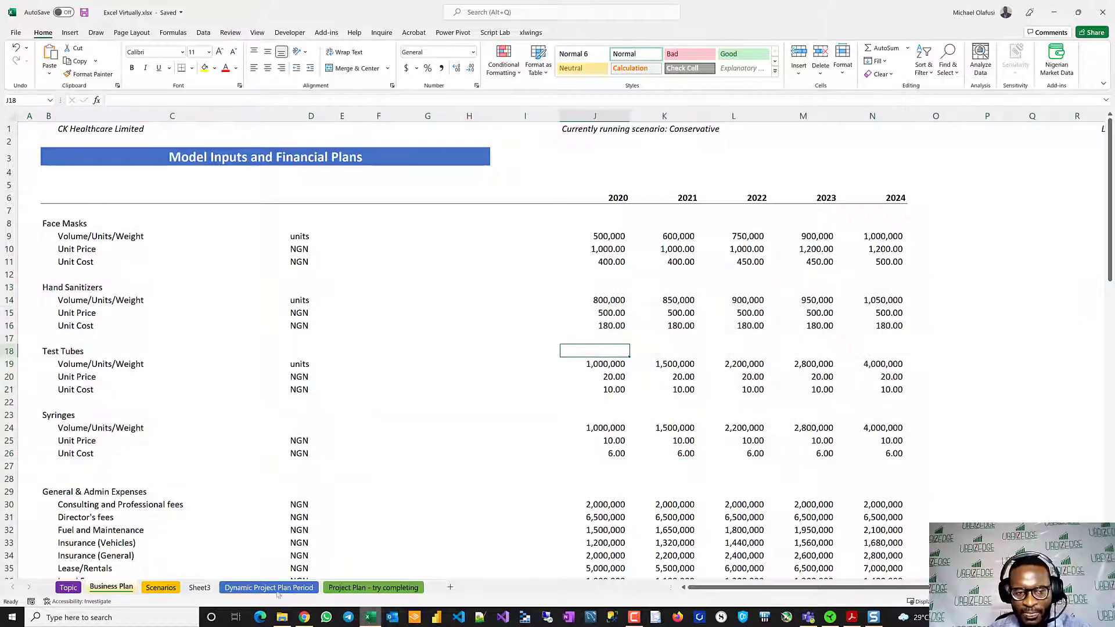
- Copy the scenario rows 15 to 74 from the Scenarios sheet and paste them into Sheet3 starting at row 15
{"action": "left_click", "coordinate": [161, 587]}
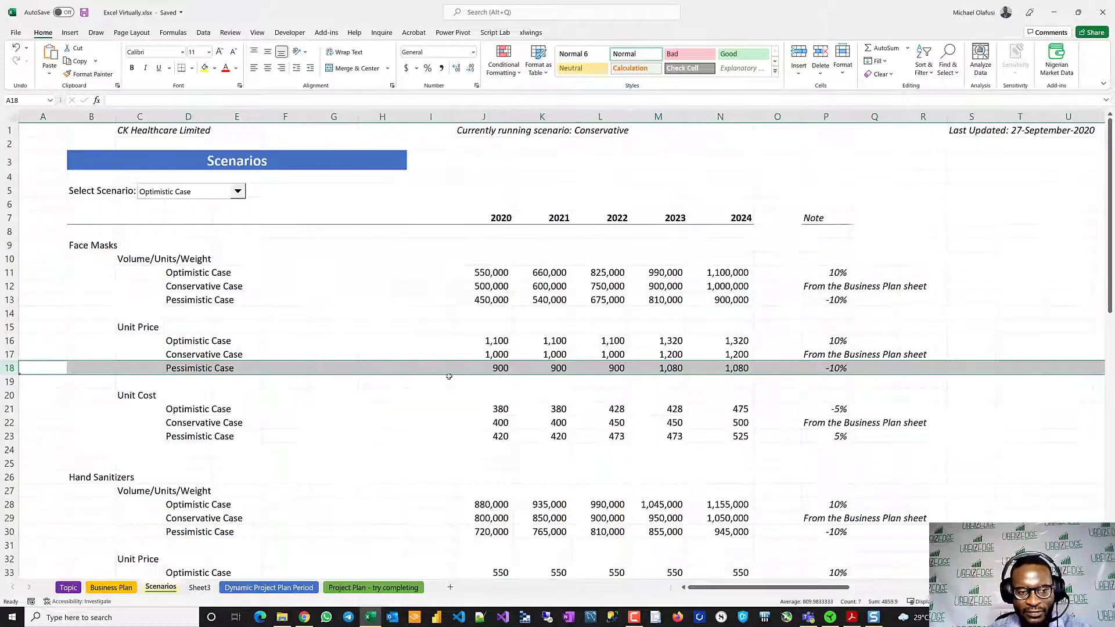
{"action": "left_click", "coordinate": [197, 587]}
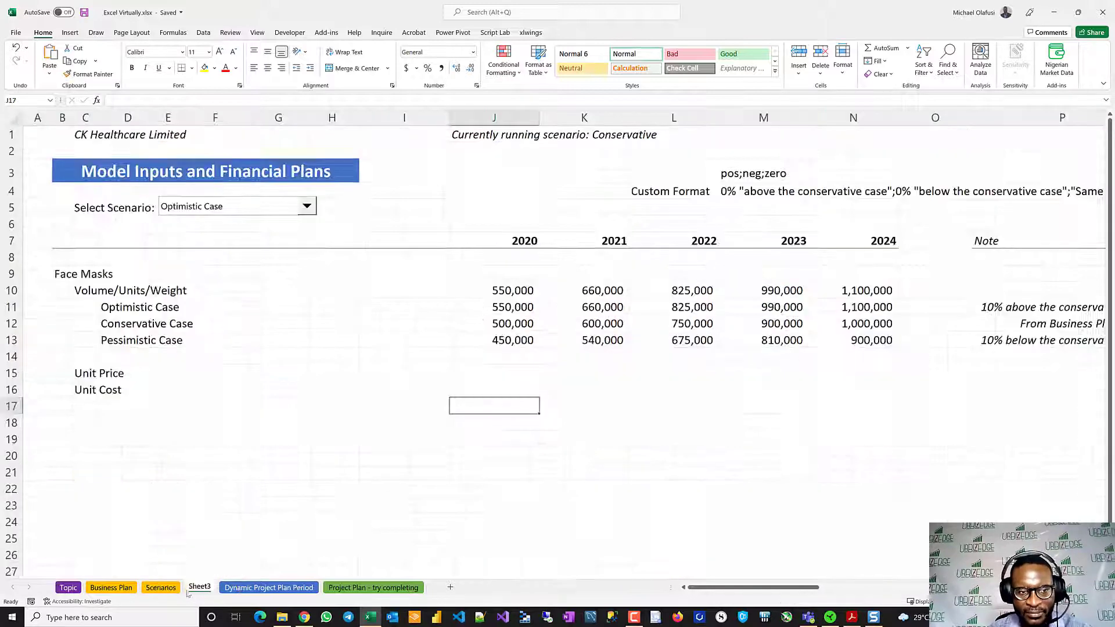
{"action": "left_click", "coordinate": [155, 588]}
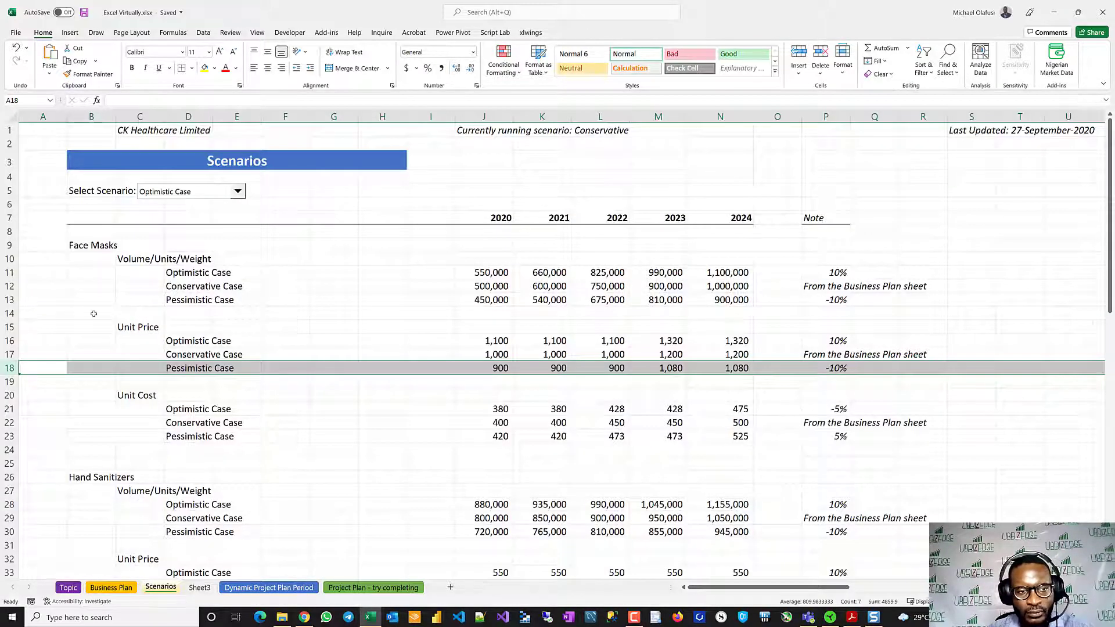
{"action": "left_click", "coordinate": [10, 326]}
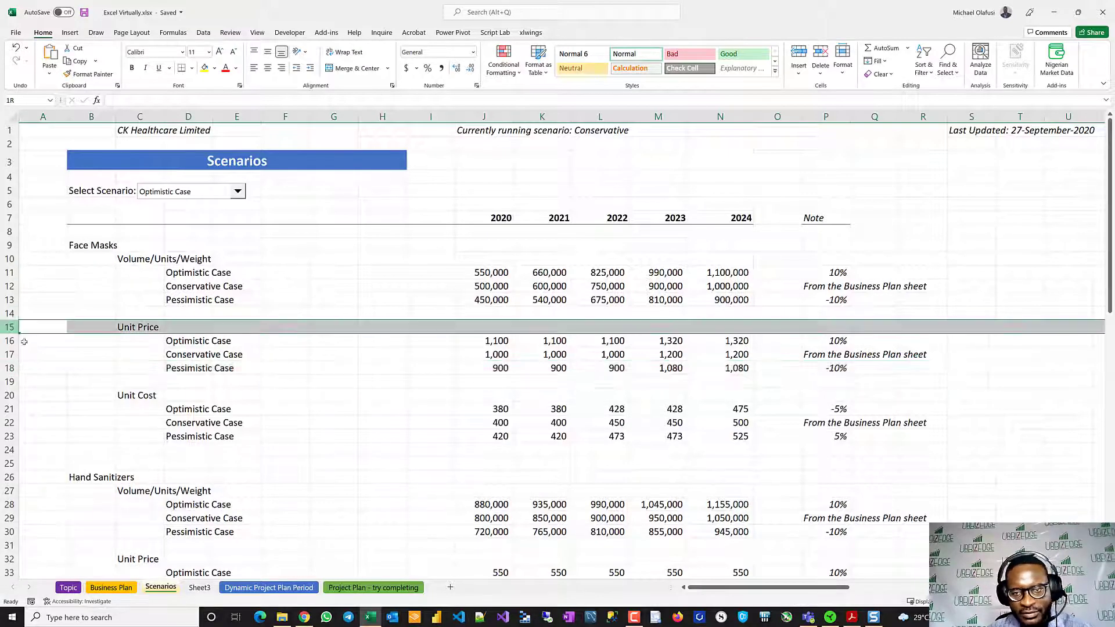
{"action": "left_click_drag", "start_coordinate": [25, 342], "coordinate": [76, 462]}
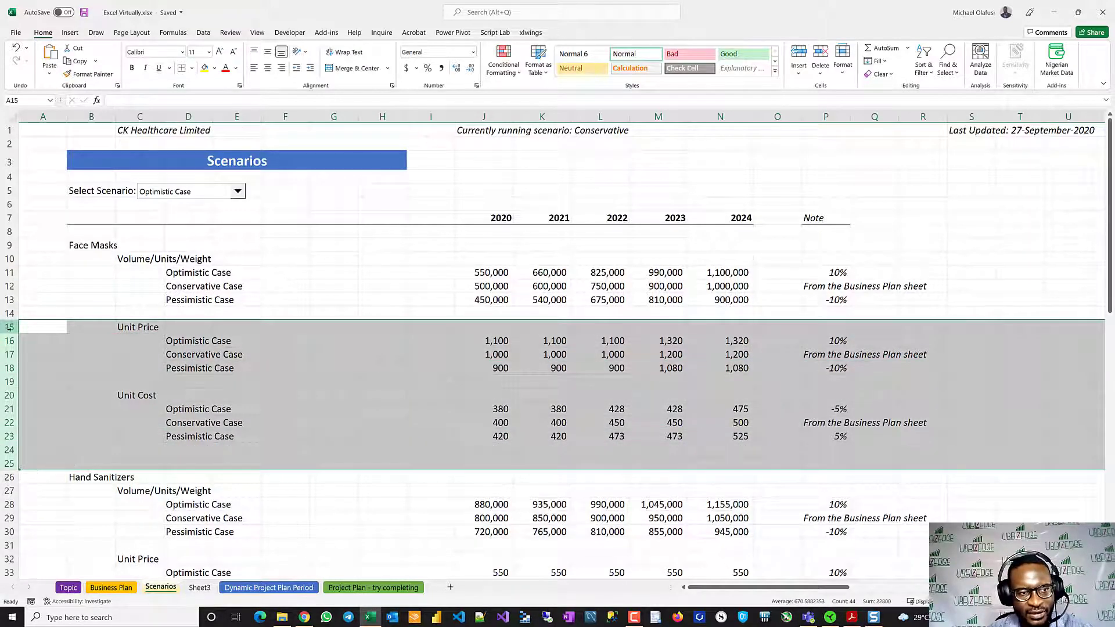
{"action": "left_click_drag", "start_coordinate": [10, 328], "coordinate": [116, 542]}
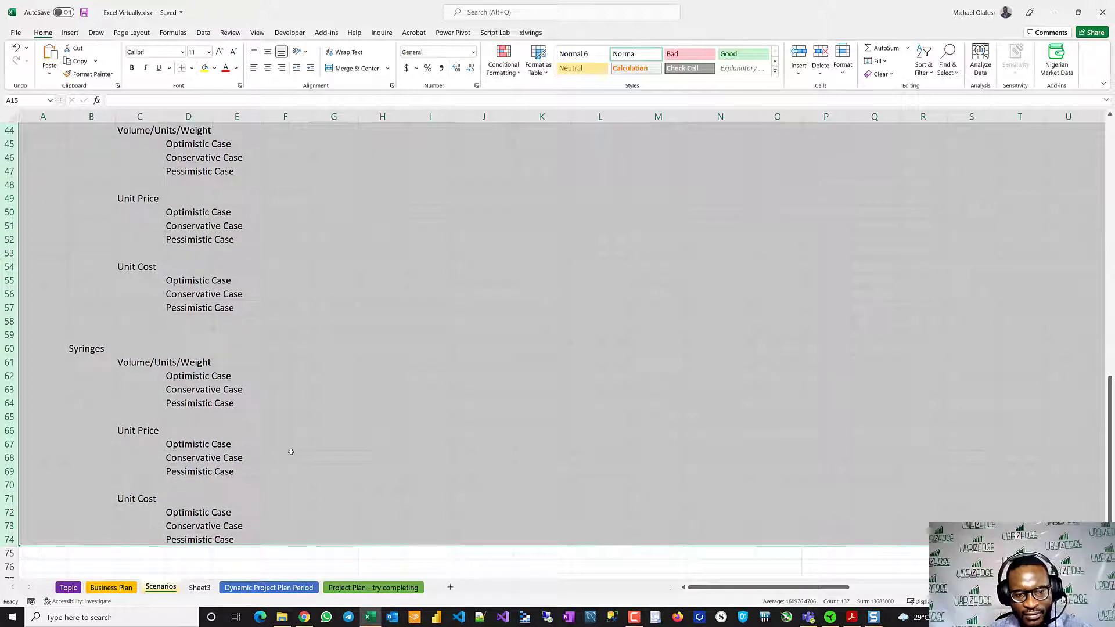
{"action": "key", "text": "ctrl+c"}
{"action": "left_click", "coordinate": [199, 587]}
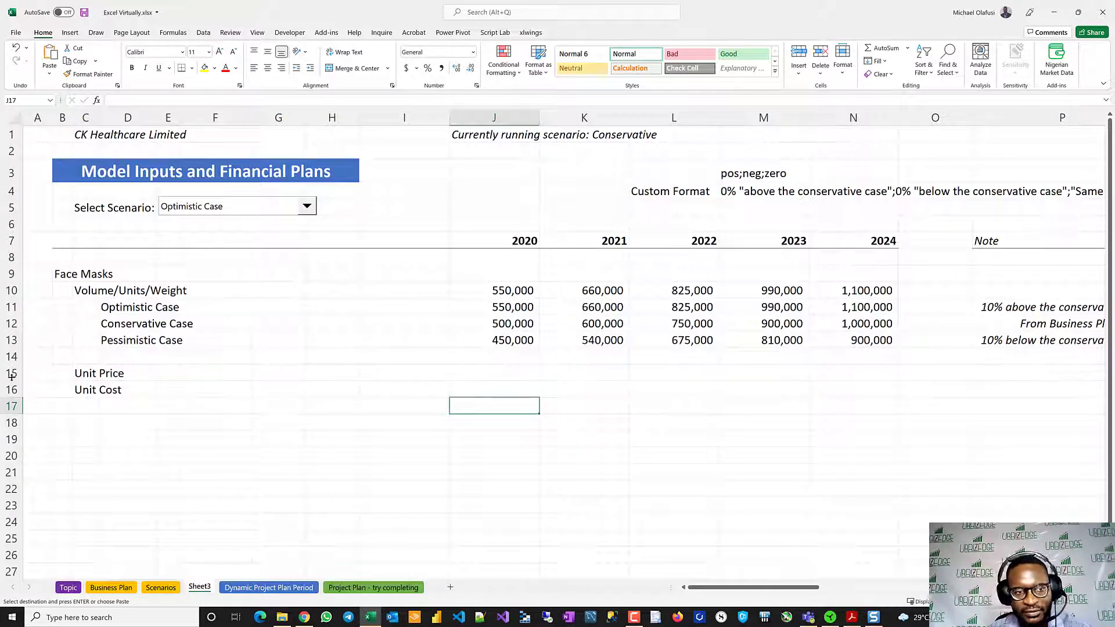
{"action": "left_click", "coordinate": [12, 373]}
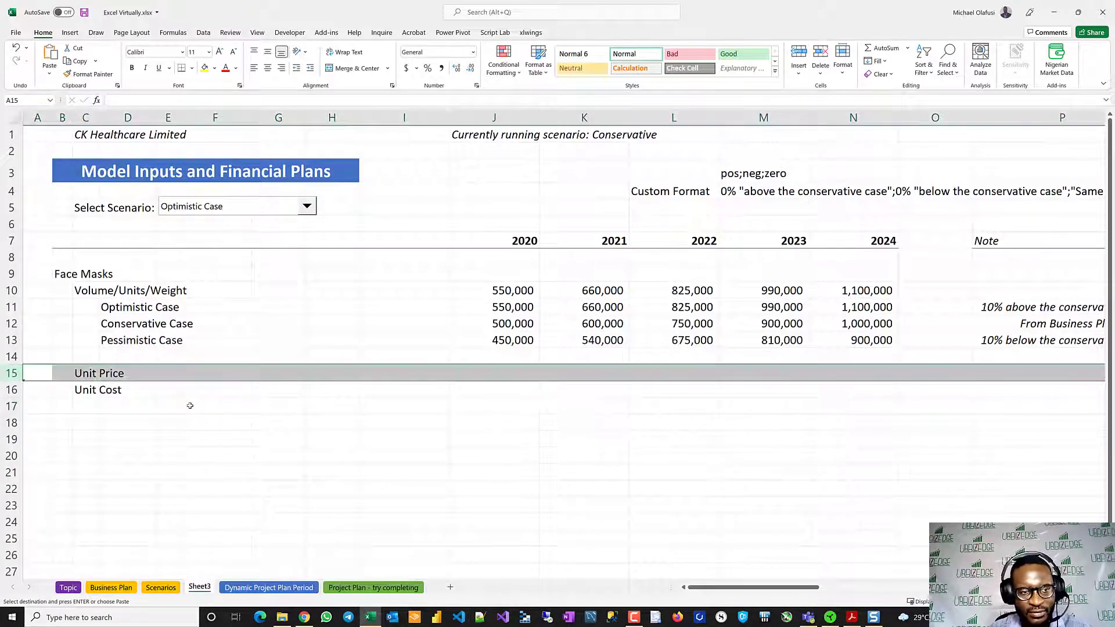
{"action": "key", "text": "ctrl+v"}
{"action": "left_click", "coordinate": [265, 437]}
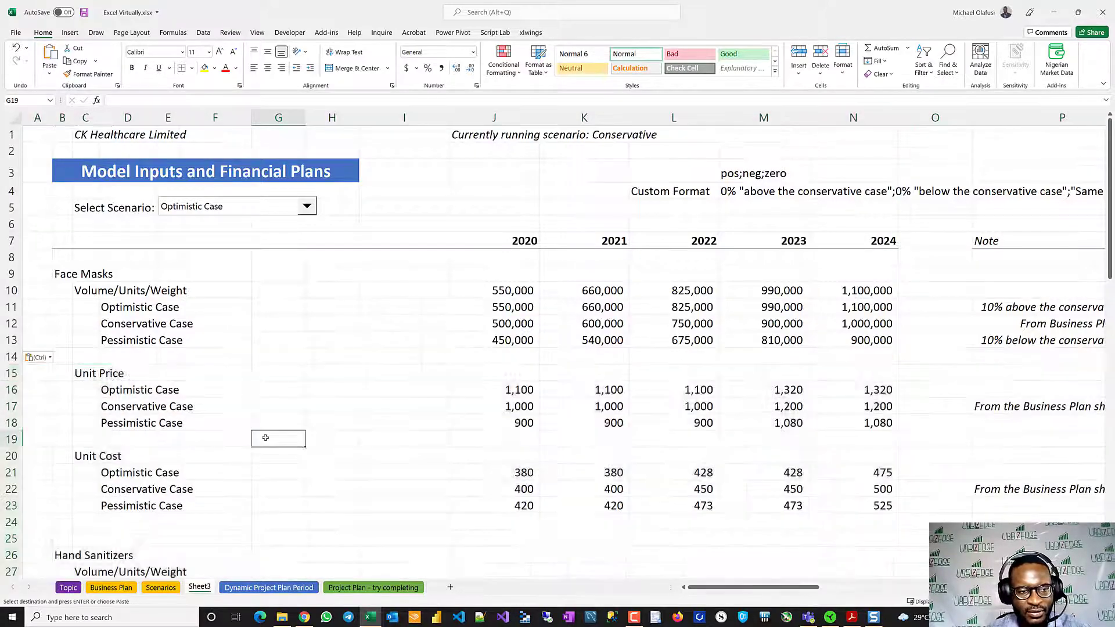
- Delete rows 43 to 76 of Sheet3, which hold the Test Tubes and Syringes blocks
{"action": "scroll", "coordinate": [266, 437], "scroll_direction": "down", "scroll_amount": 12}
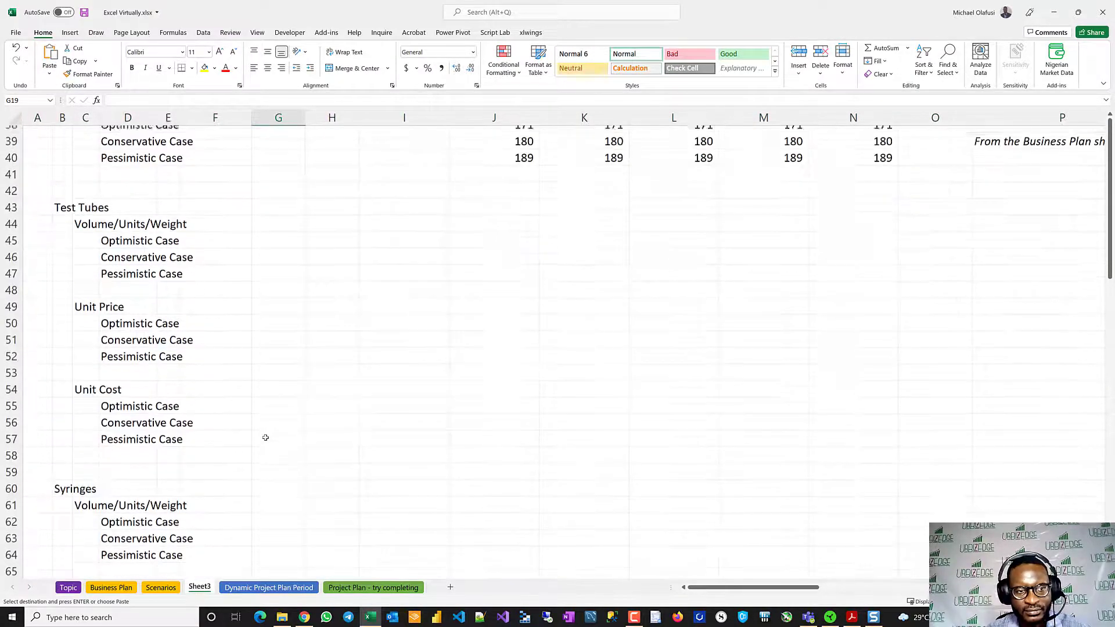
{"action": "scroll", "coordinate": [266, 437], "scroll_direction": "up", "scroll_amount": 12}
{"action": "scroll", "coordinate": [266, 437], "scroll_direction": "down", "scroll_amount": 5}
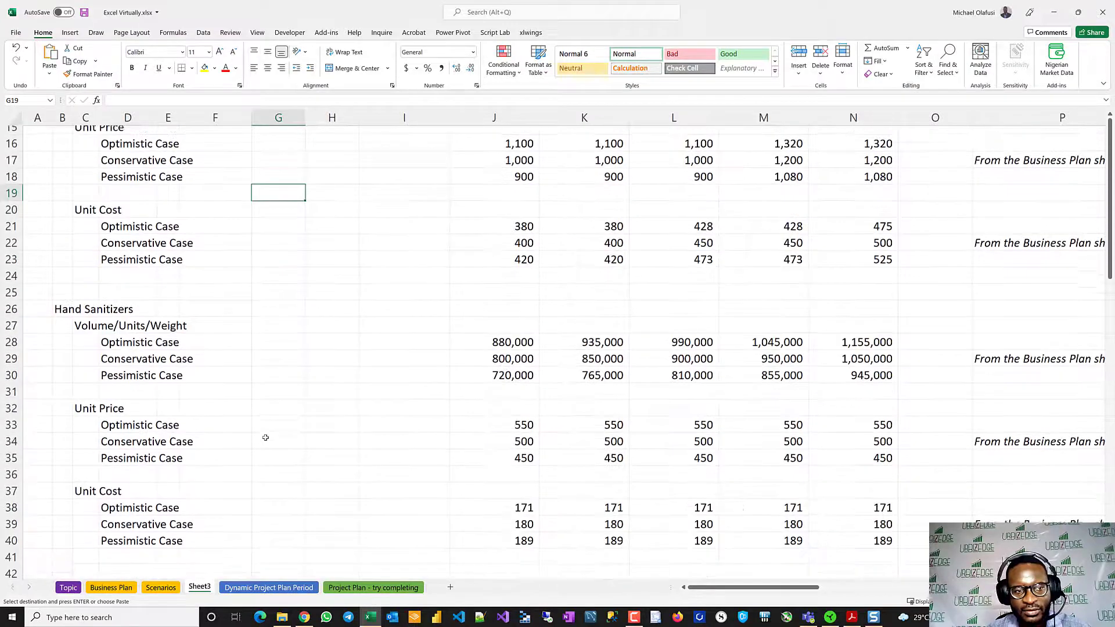
{"action": "scroll", "coordinate": [265, 437], "scroll_direction": "down", "scroll_amount": 5}
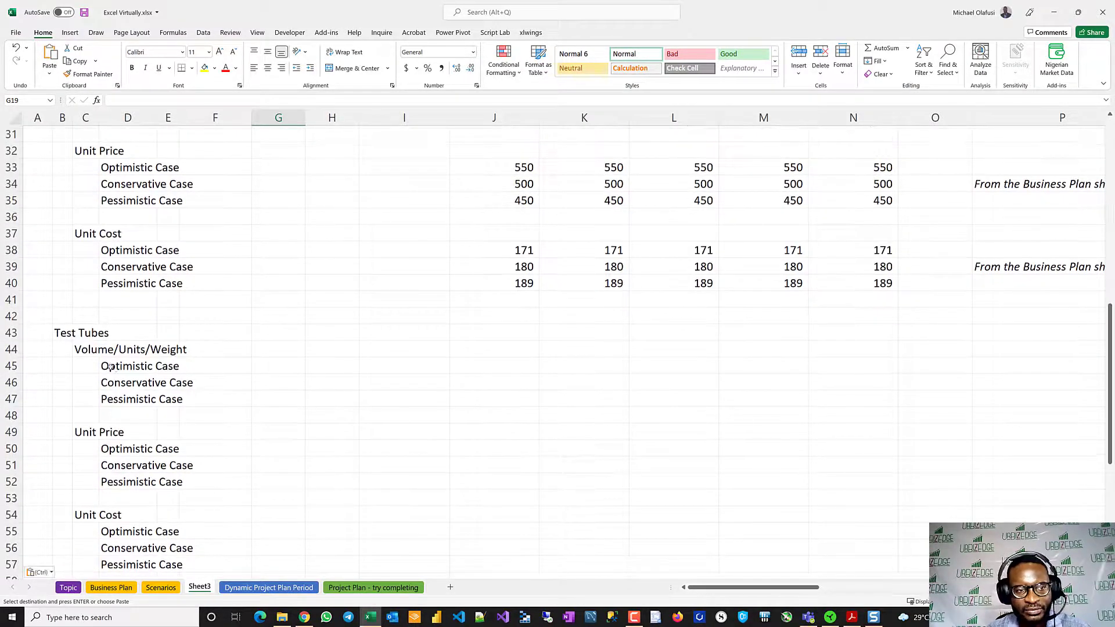
{"action": "left_click_drag", "start_coordinate": [11, 333], "coordinate": [11, 580]}
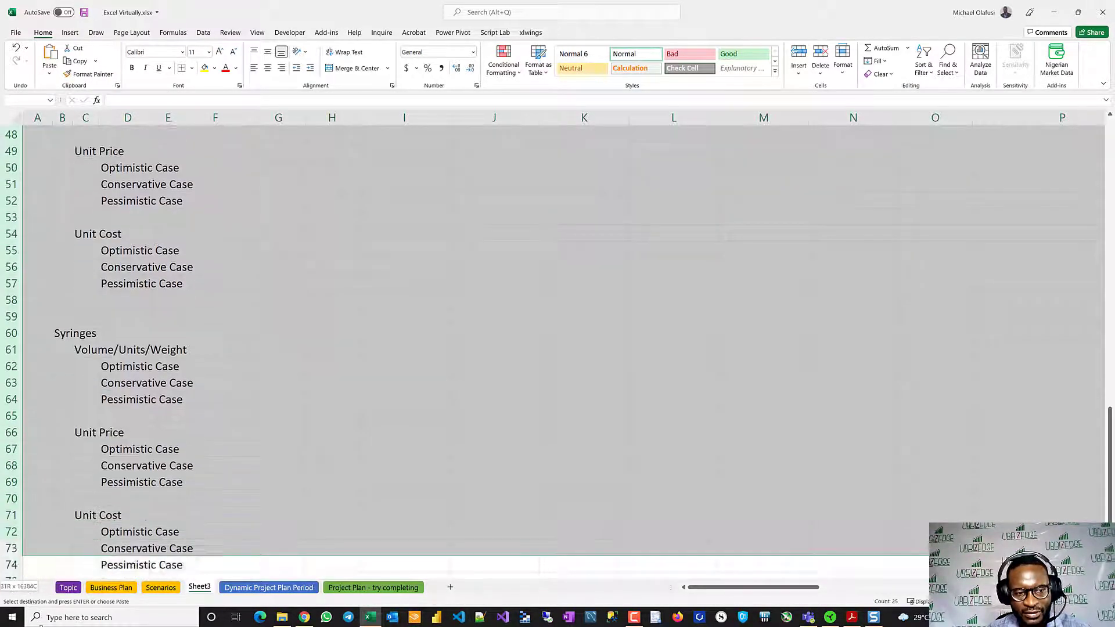
{"action": "left_click_drag", "start_coordinate": [41, 626], "coordinate": [54, 544]}
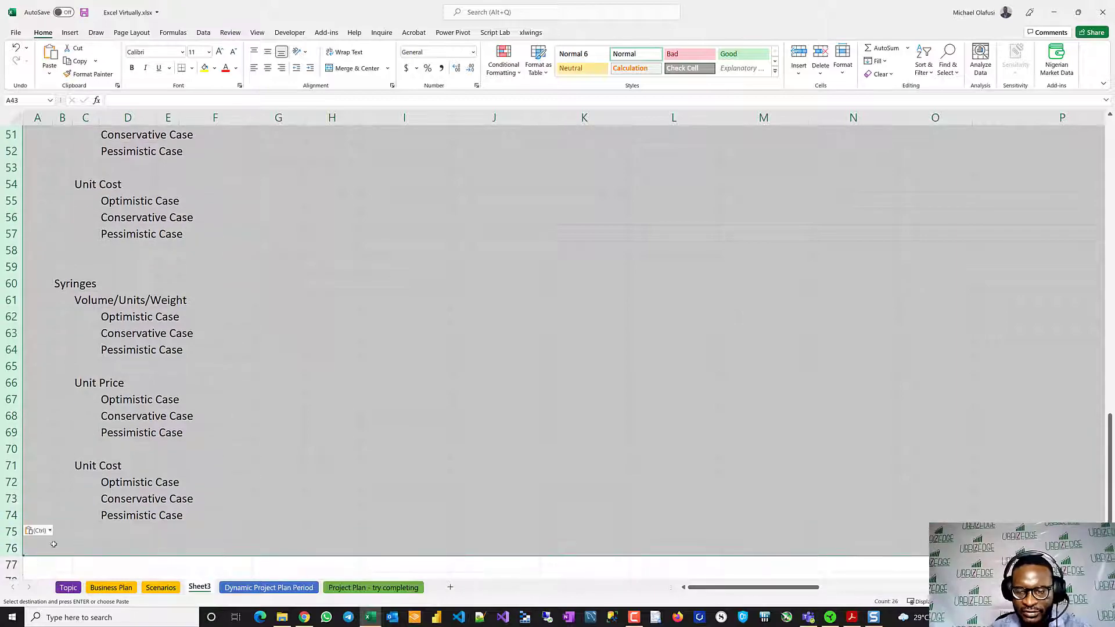
{"action": "key", "text": "ctrl+z"}
{"action": "scroll", "coordinate": [311, 319], "scroll_direction": "up", "scroll_amount": 9}
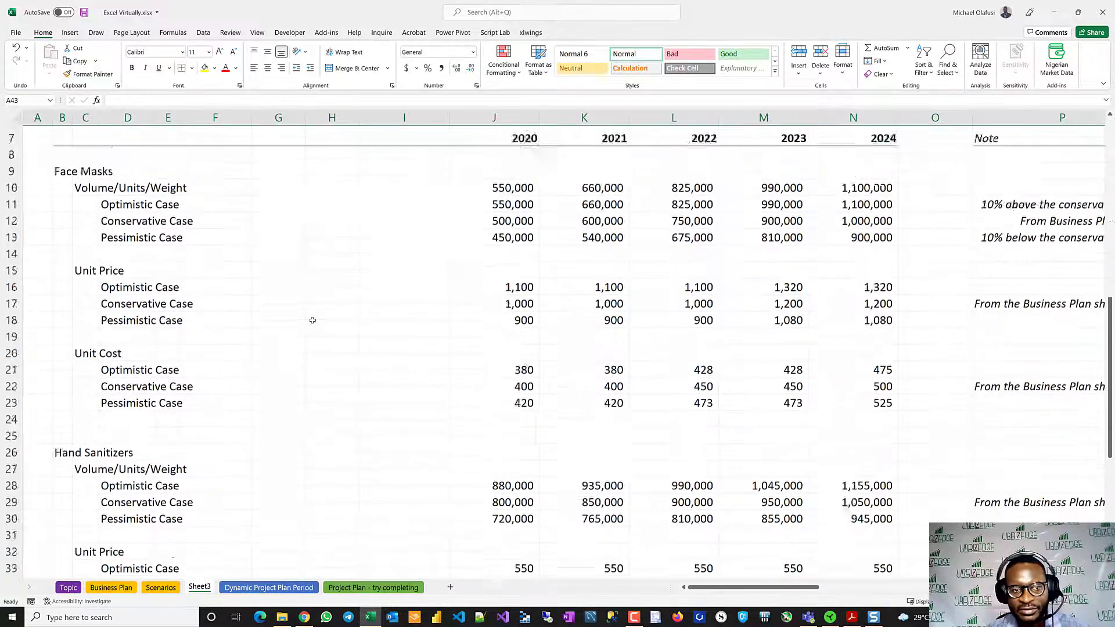
{"action": "scroll", "coordinate": [312, 320], "scroll_direction": "down", "scroll_amount": 2}
{"action": "scroll", "coordinate": [312, 319], "scroll_direction": "down", "scroll_amount": 2}
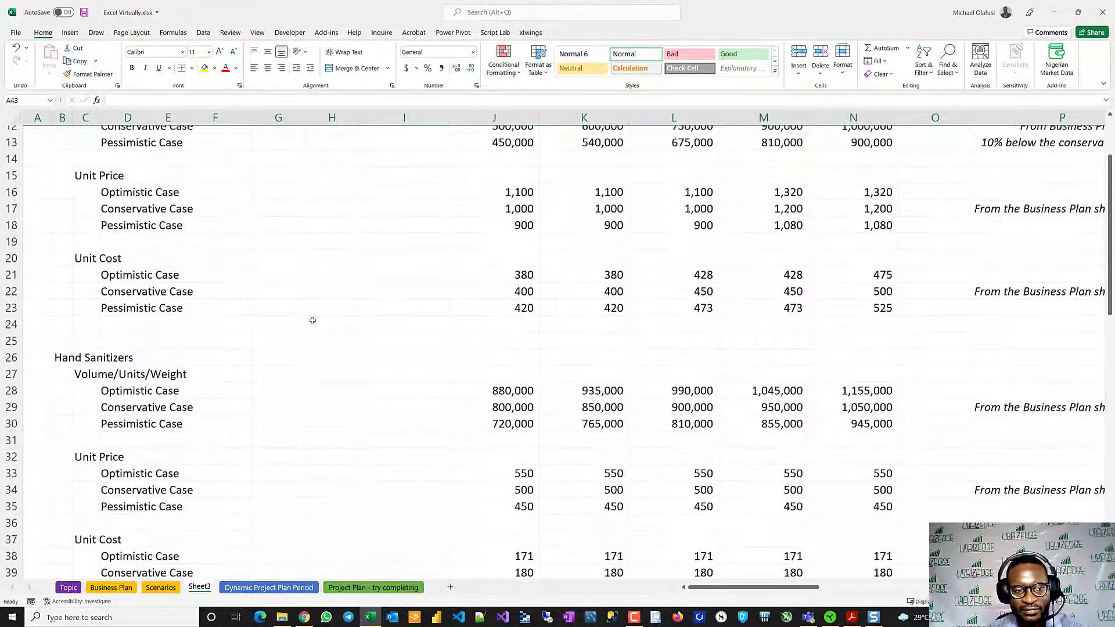
{"action": "scroll", "coordinate": [311, 318], "scroll_direction": "up", "scroll_amount": 4}
- Delete the Test Tubes and Syringes rows 18 to 27 from the Business Plan sheet
{"action": "left_click", "coordinate": [111, 587]}
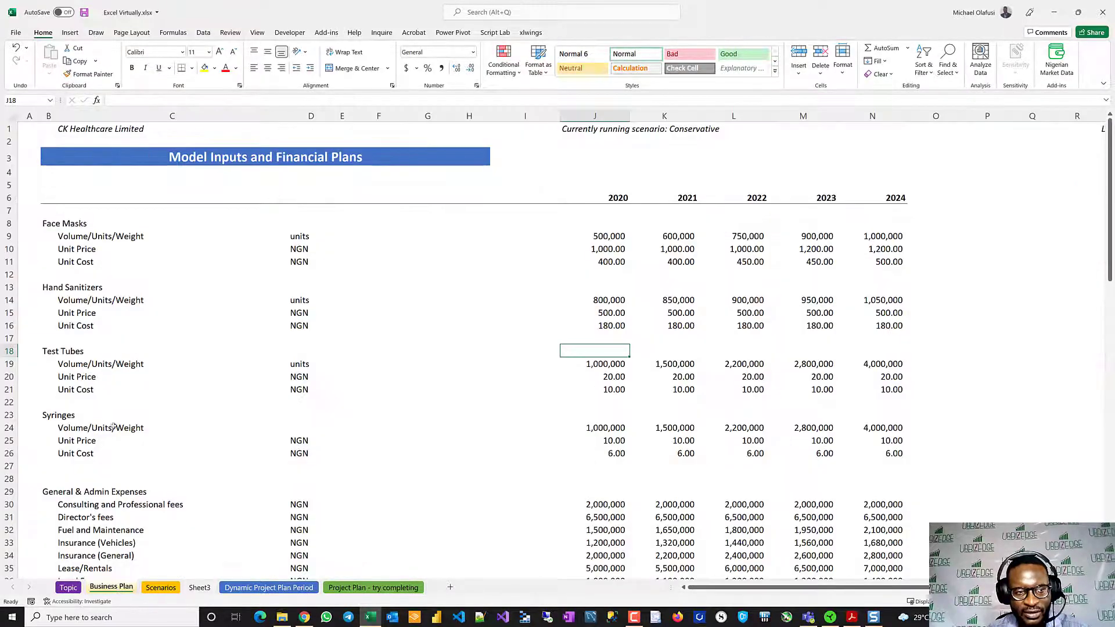
{"action": "left_click_drag", "start_coordinate": [11, 351], "coordinate": [23, 451]}
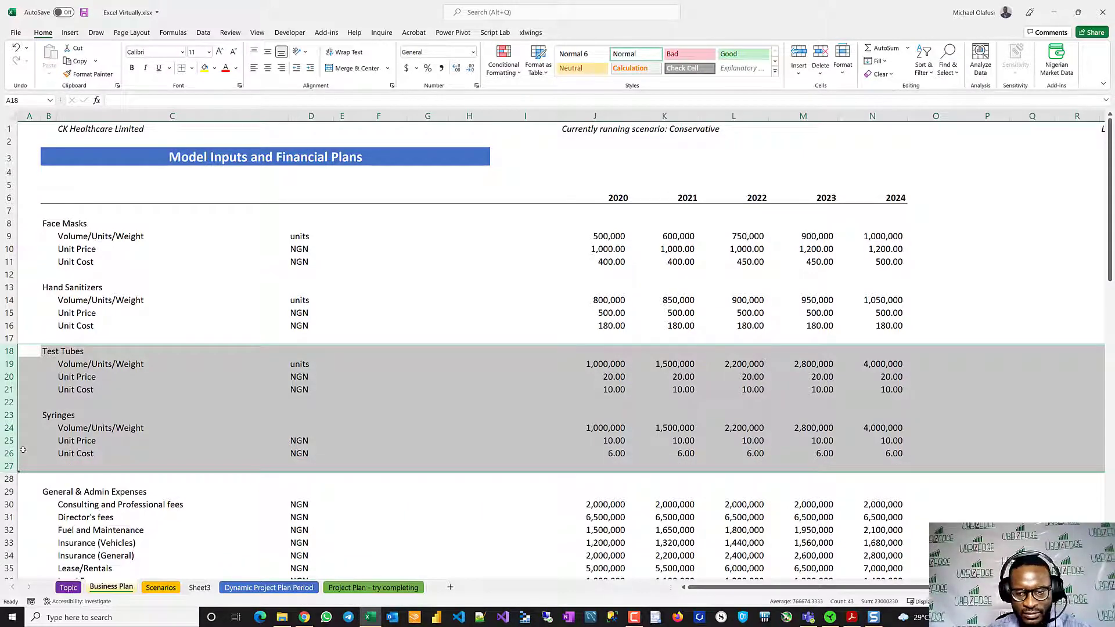
{"action": "key", "text": "ctrl+minus"}
{"action": "left_click", "coordinate": [336, 326]}
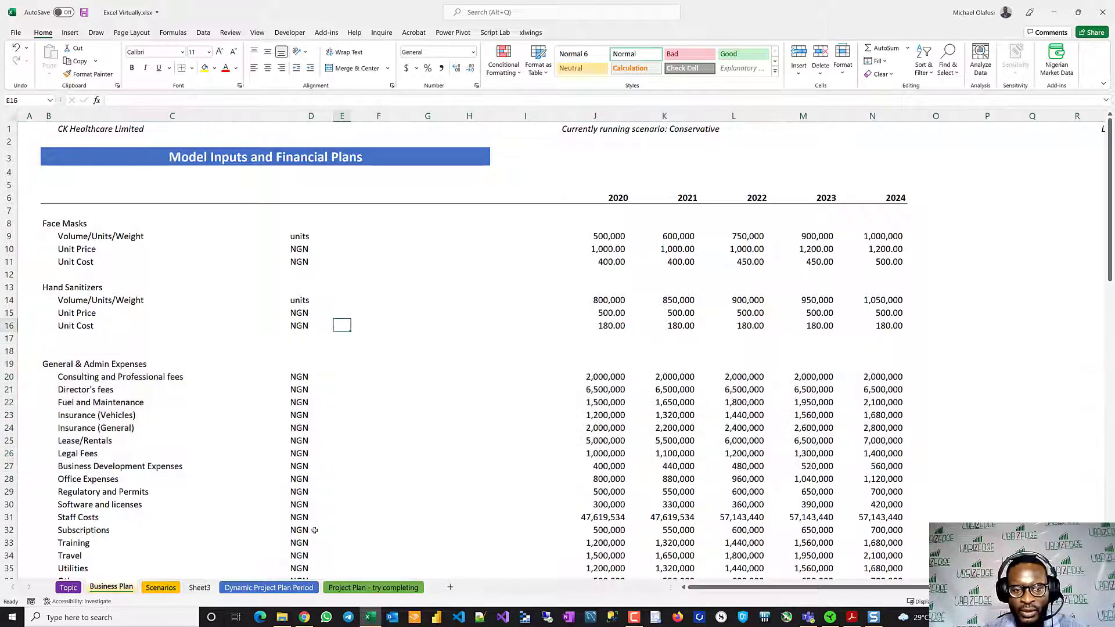
- Compare the old Scenarios sheet with Sheet3, and permanently delete the old Scenarios sheet
{"action": "left_click", "coordinate": [161, 588]}
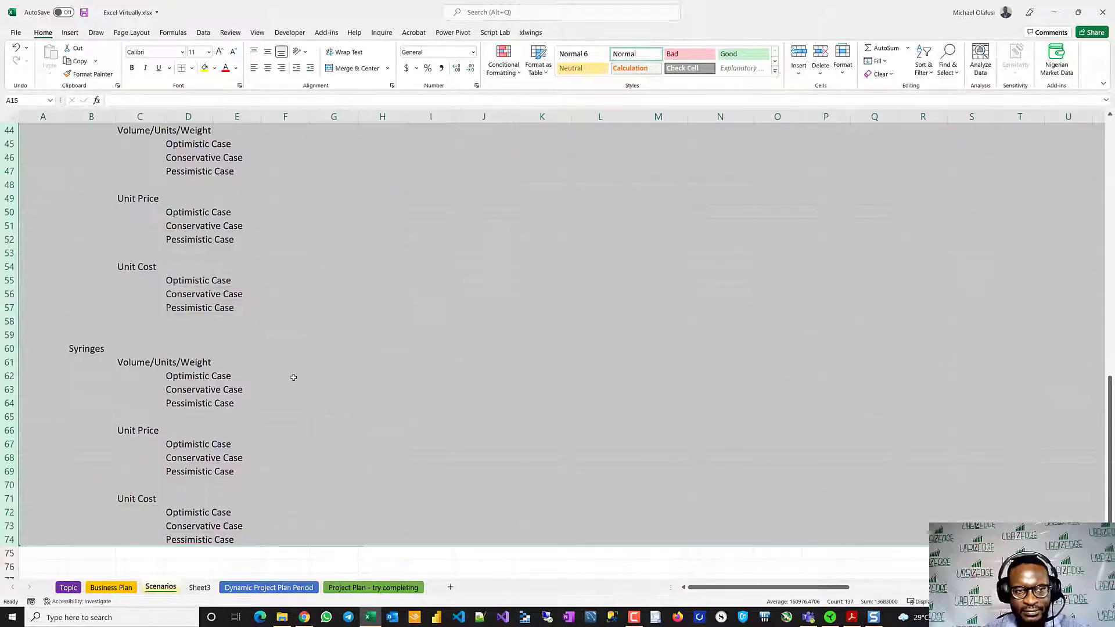
{"action": "left_click", "coordinate": [242, 400]}
{"action": "scroll", "coordinate": [241, 407], "scroll_direction": "up", "scroll_amount": 14}
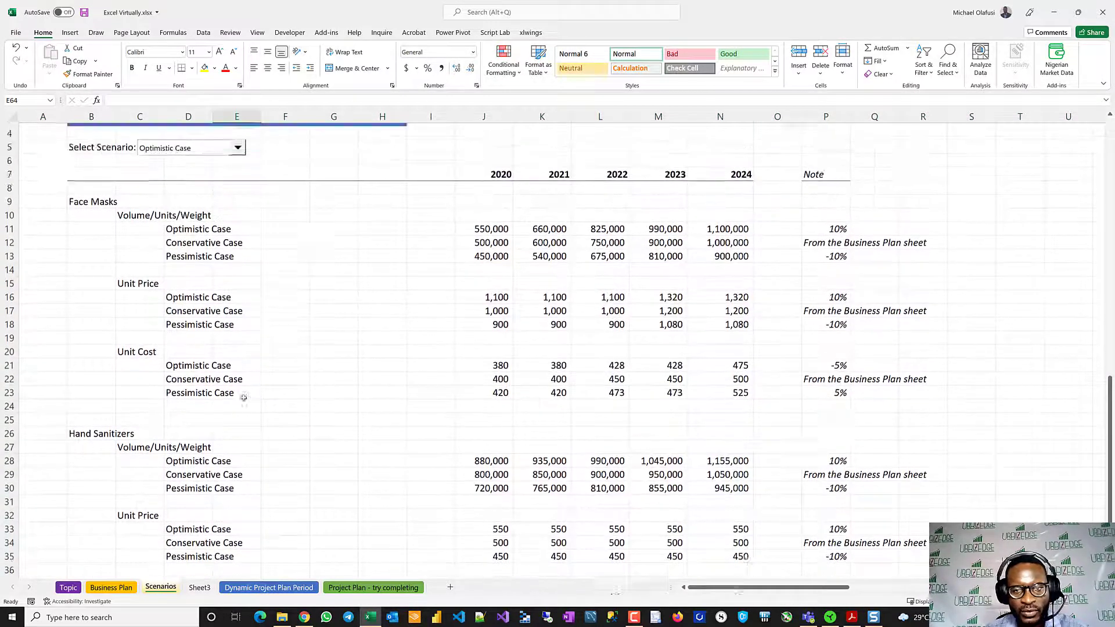
{"action": "left_click", "coordinate": [199, 587]}
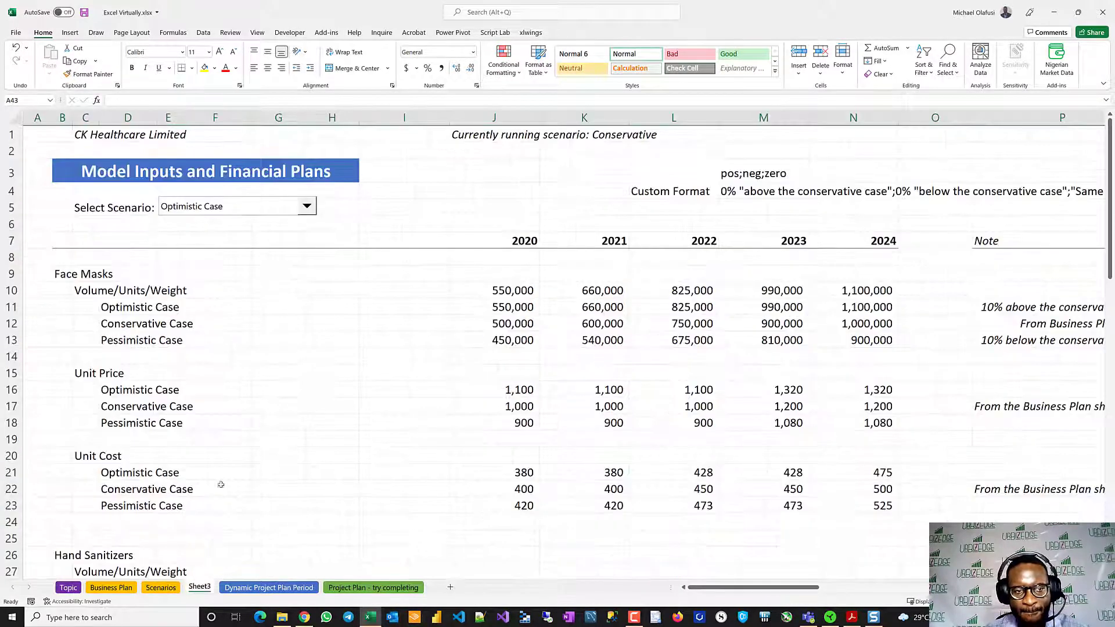
{"action": "left_click", "coordinate": [159, 588]}
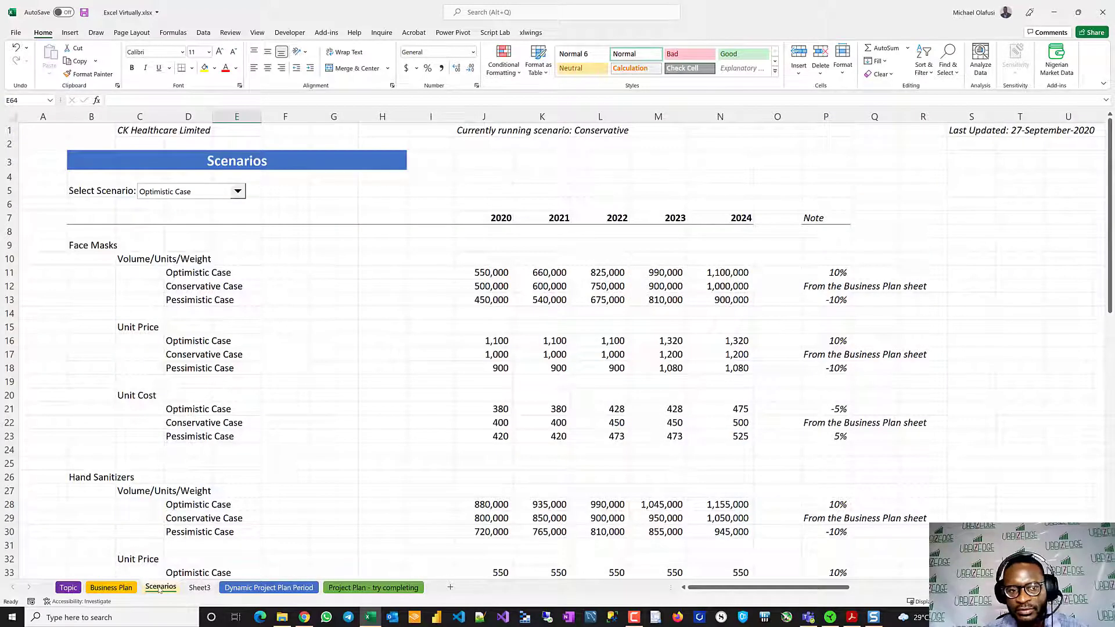
{"action": "right_click", "coordinate": [160, 587]}
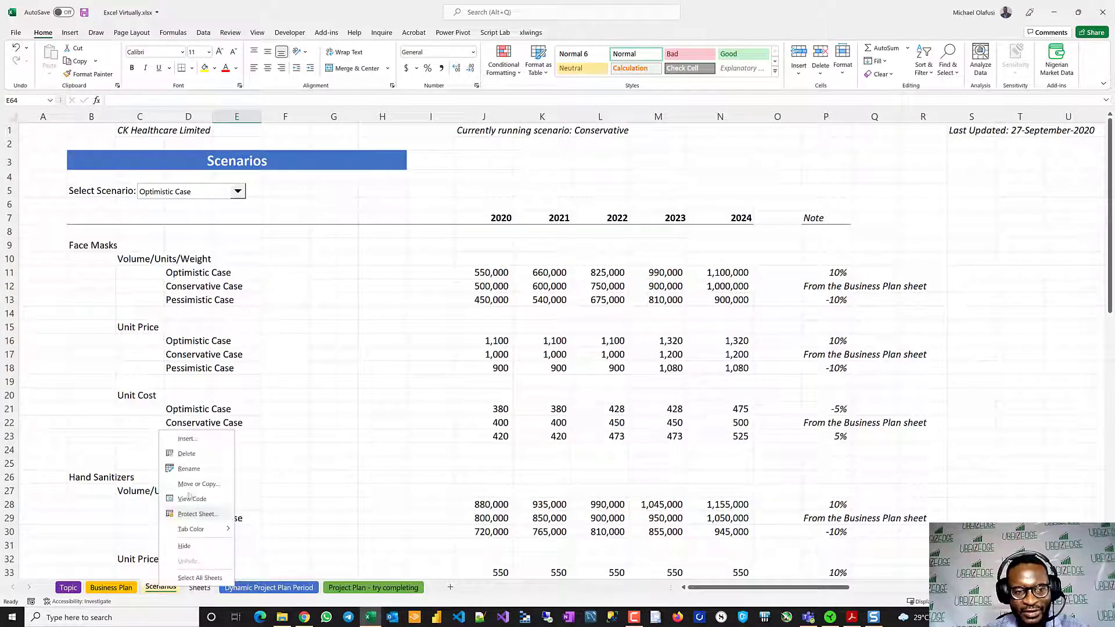
{"action": "left_click", "coordinate": [187, 453]}
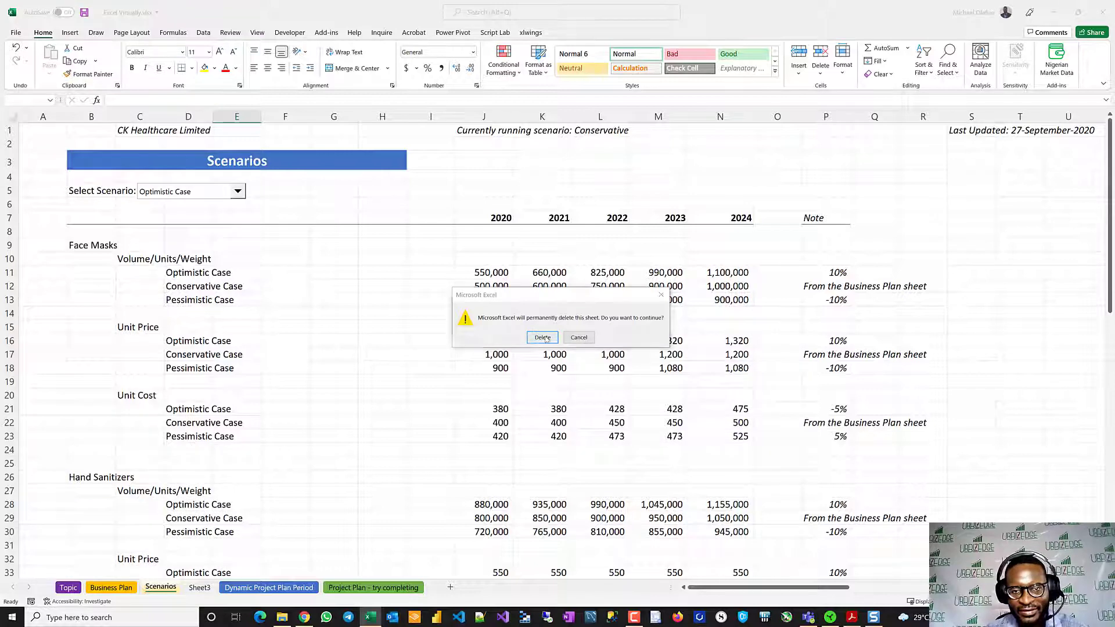
{"action": "left_click", "coordinate": [542, 336]}
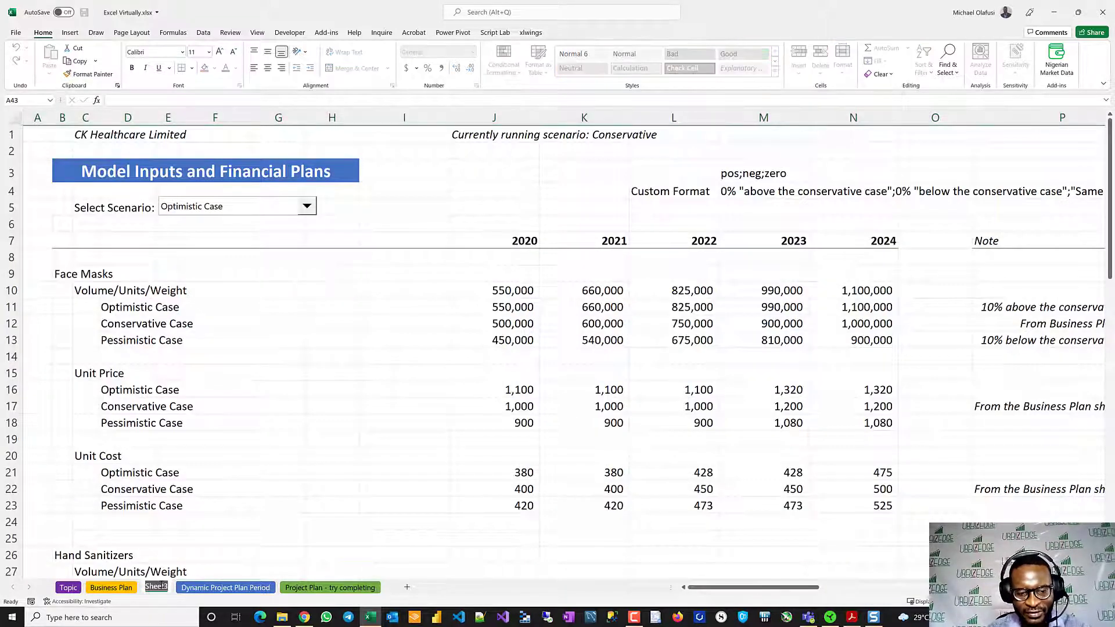
- Rename Sheet3 as Scenarios and set its tab color to gold
{"action": "type", "text": "Sce"}
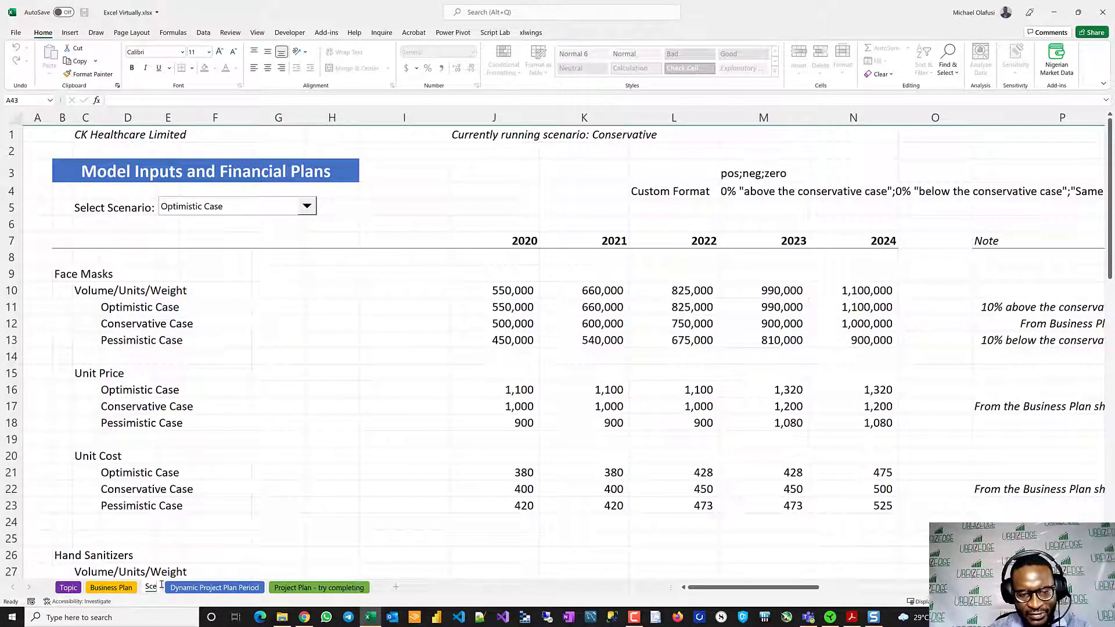
{"action": "type", "text": "narios"}
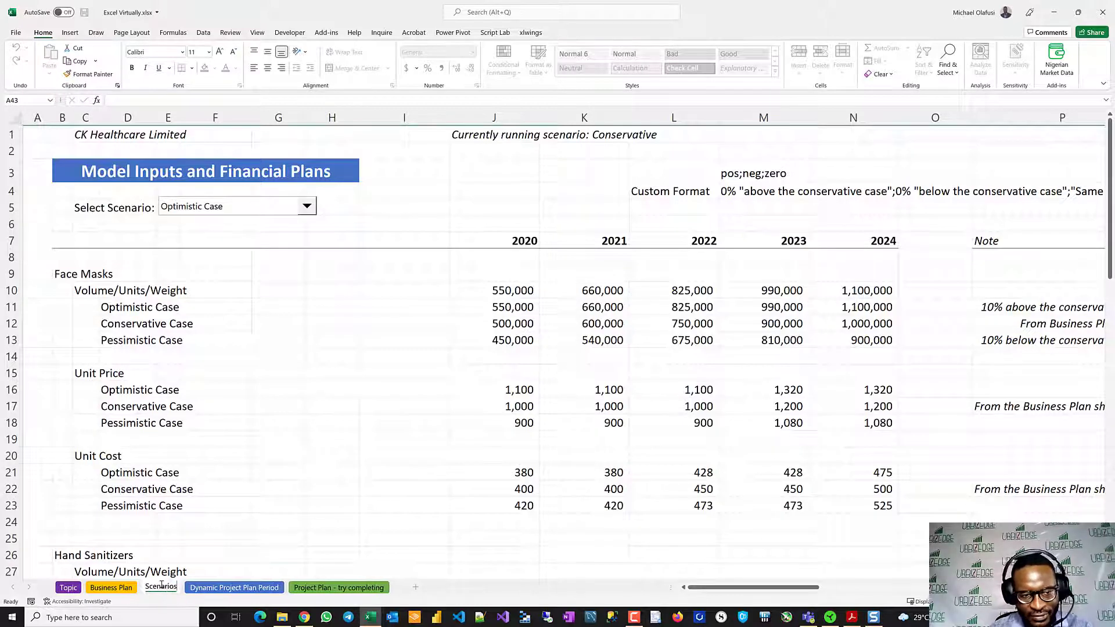
{"action": "key", "text": "Return"}
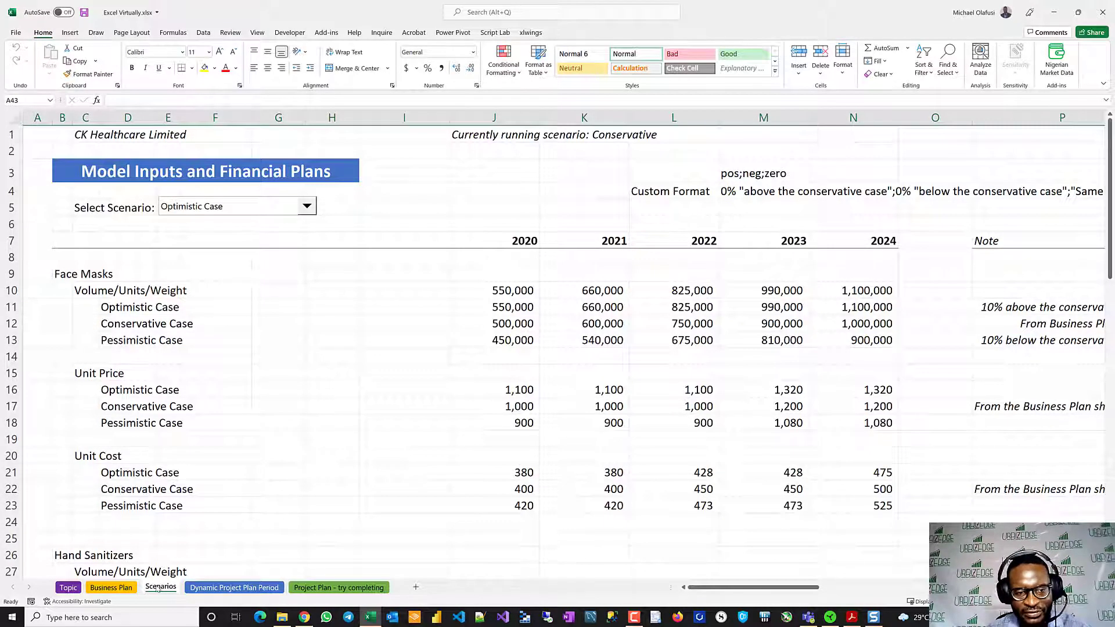
{"action": "right_click", "coordinate": [159, 587]}
{"action": "mouse_move", "coordinate": [212, 527]}
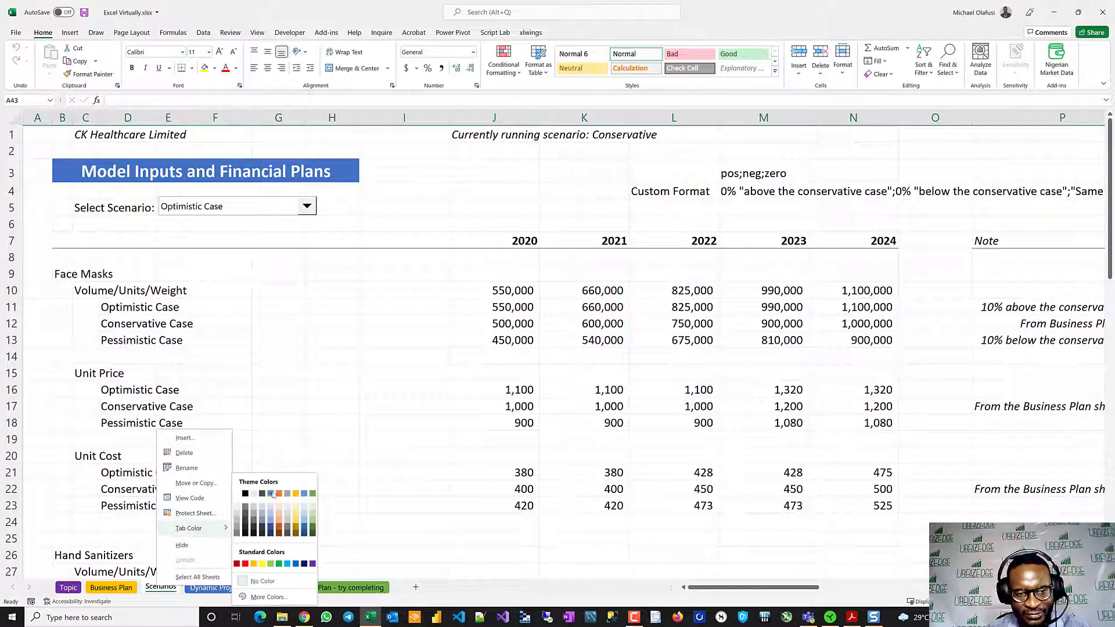
{"action": "left_click", "coordinate": [297, 494]}
{"action": "left_click", "coordinate": [168, 506]}
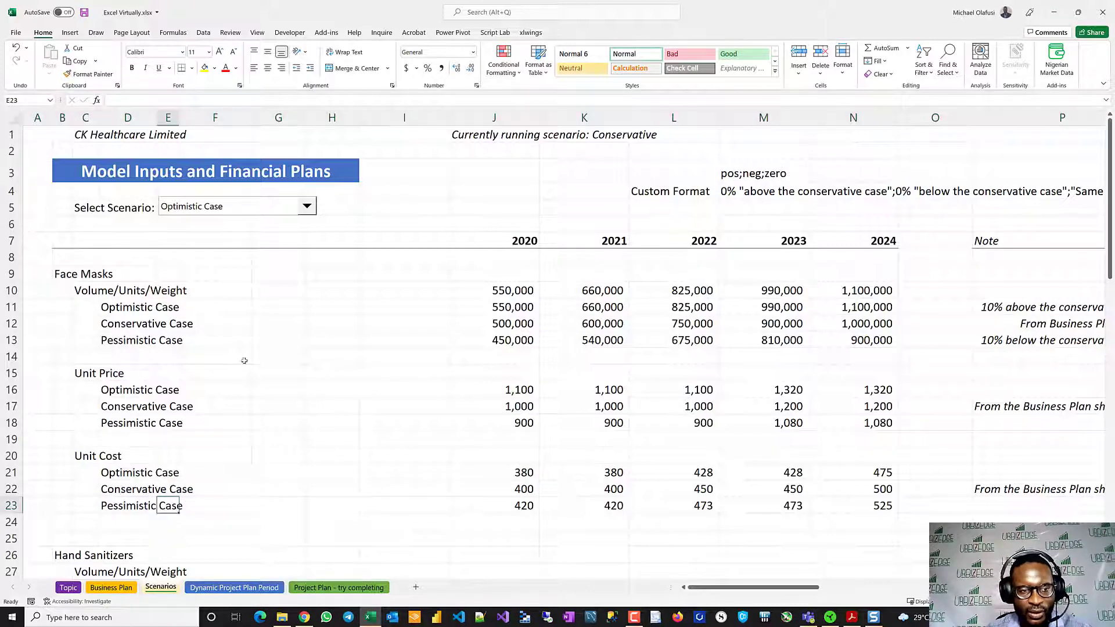
{"action": "left_click", "coordinate": [285, 325]}
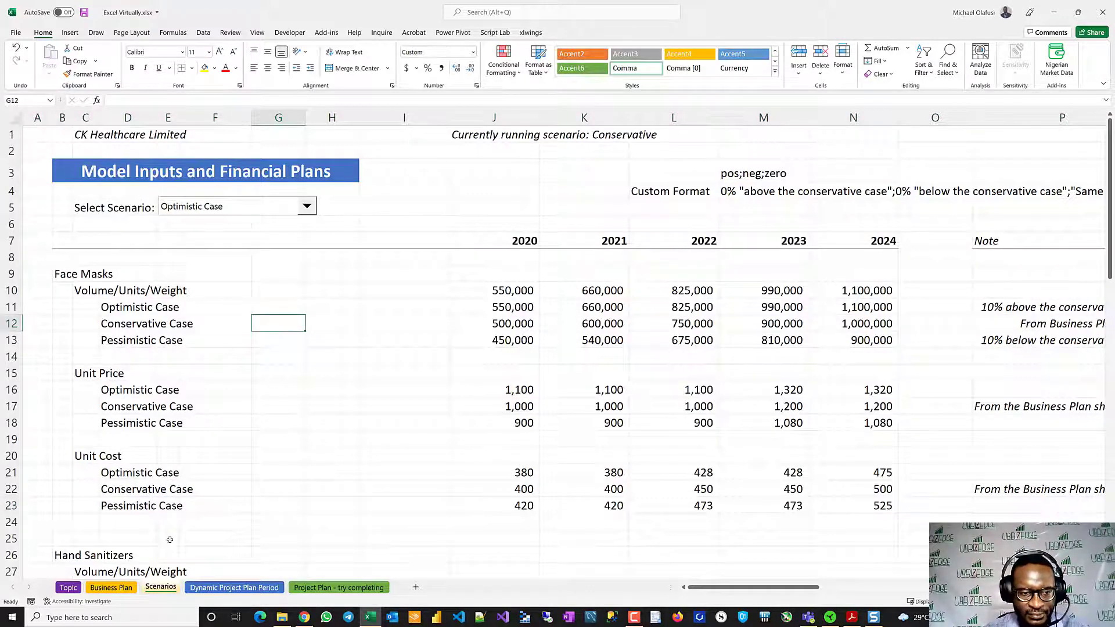
- Change the Scenarios sheet's tab color again and check it beside the Business Plan tab
{"action": "right_click", "coordinate": [161, 587]}
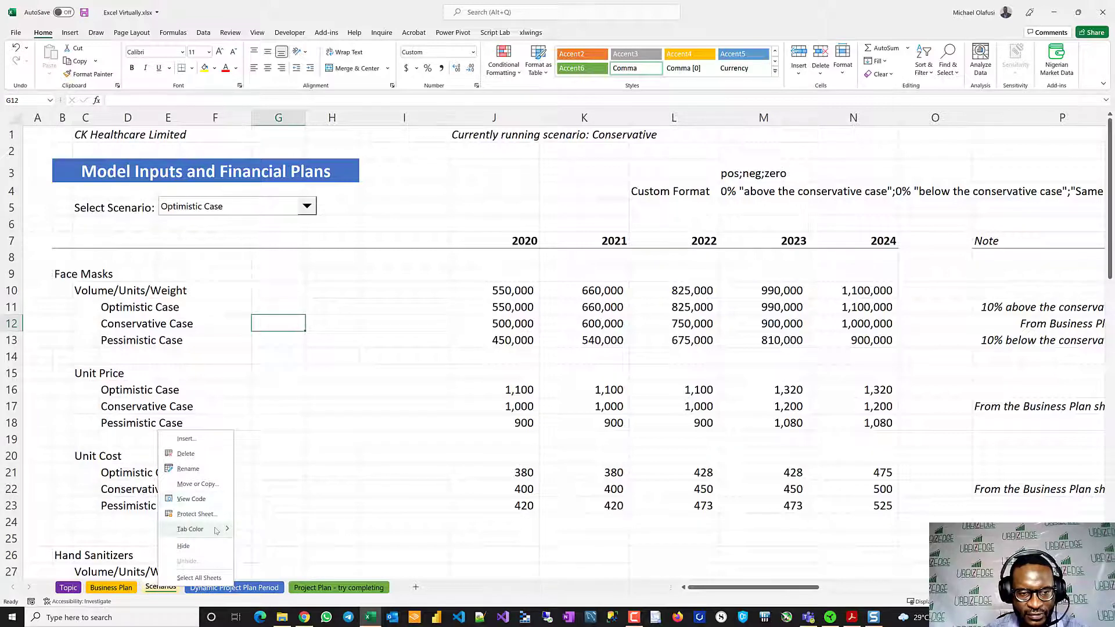
{"action": "left_click", "coordinate": [348, 455]}
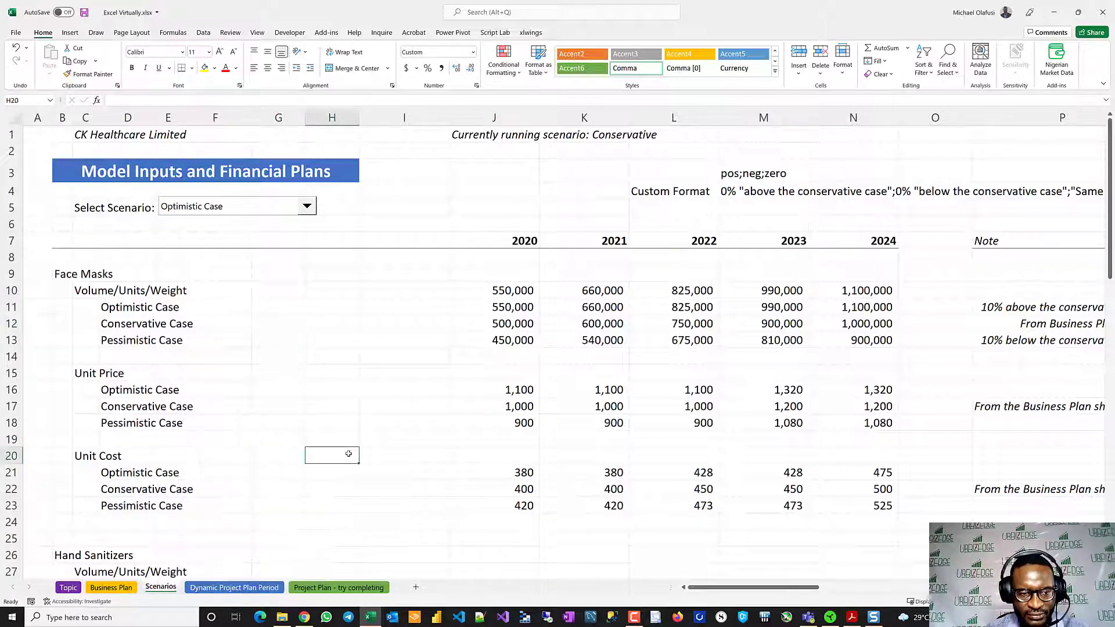
{"action": "left_click", "coordinate": [229, 450]}
{"action": "left_click", "coordinate": [116, 587]}
{"action": "left_click", "coordinate": [160, 587]}
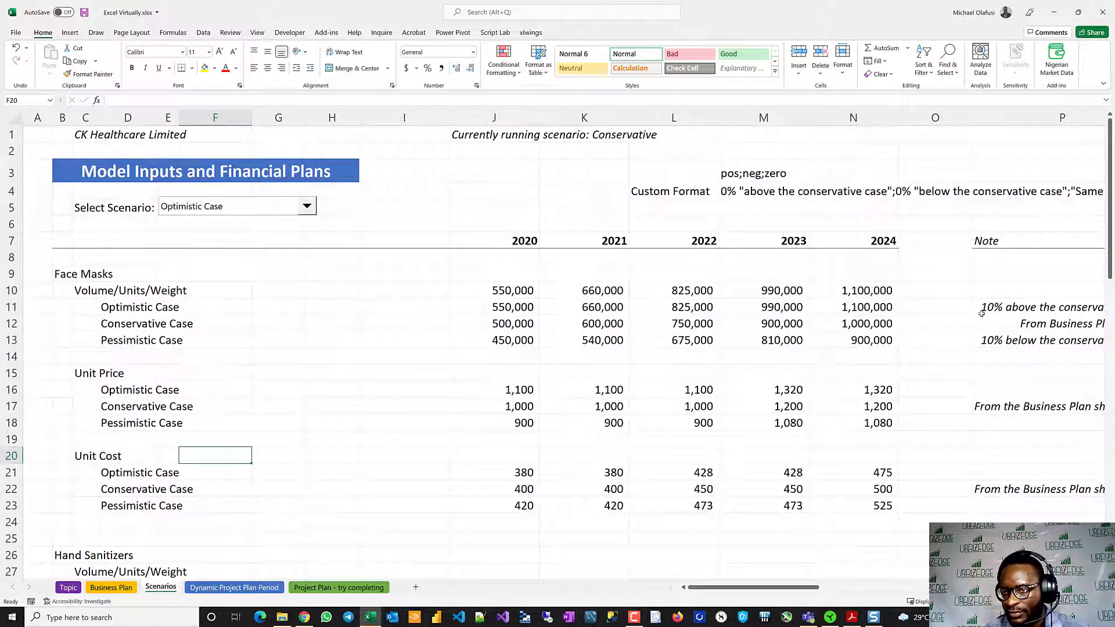
- Review the Face Masks and Hand Sanitizers scenario figures on the Scenarios sheet
{"action": "left_click_drag", "start_coordinate": [511, 289], "coordinate": [857, 335]}
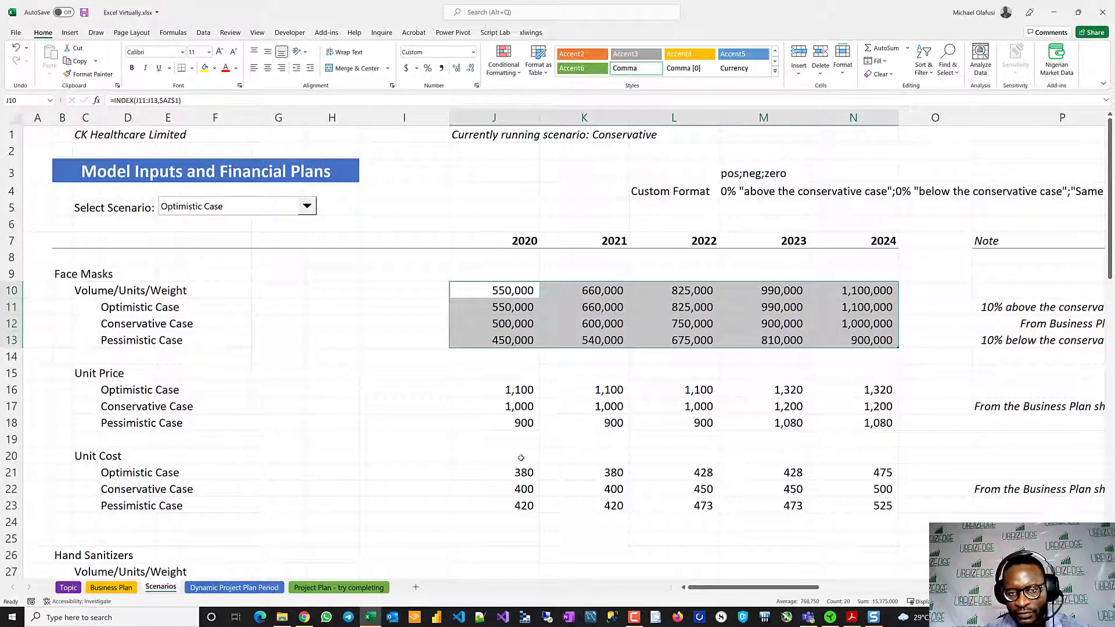
{"action": "key", "text": "ctrl+q"}
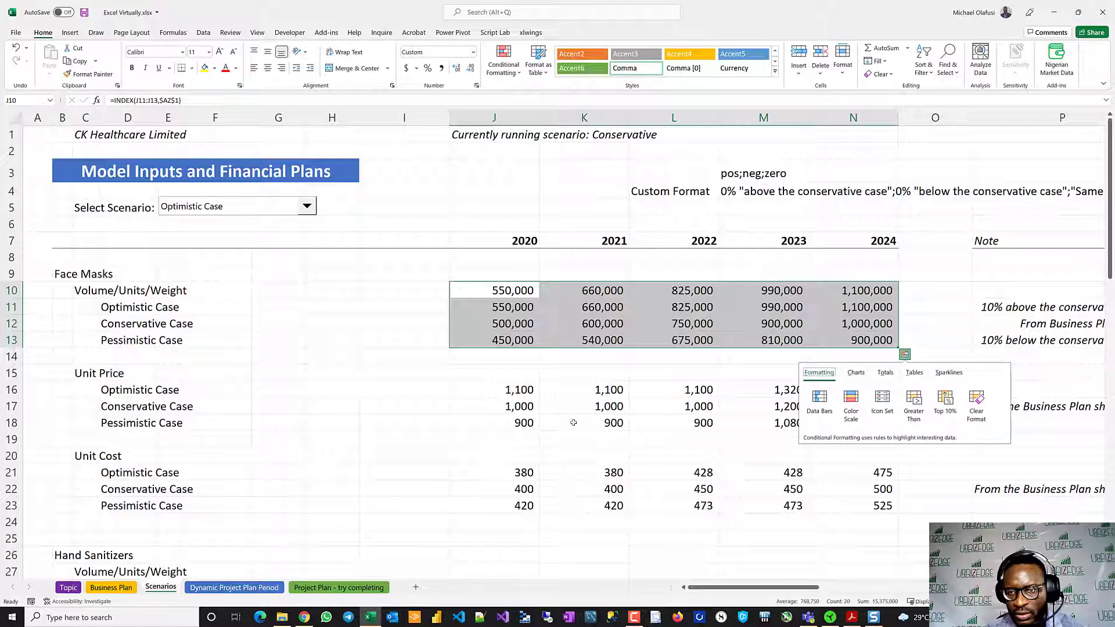
{"action": "left_click", "coordinate": [532, 458]}
{"action": "scroll", "coordinate": [532, 463], "scroll_direction": "down", "scroll_amount": 6}
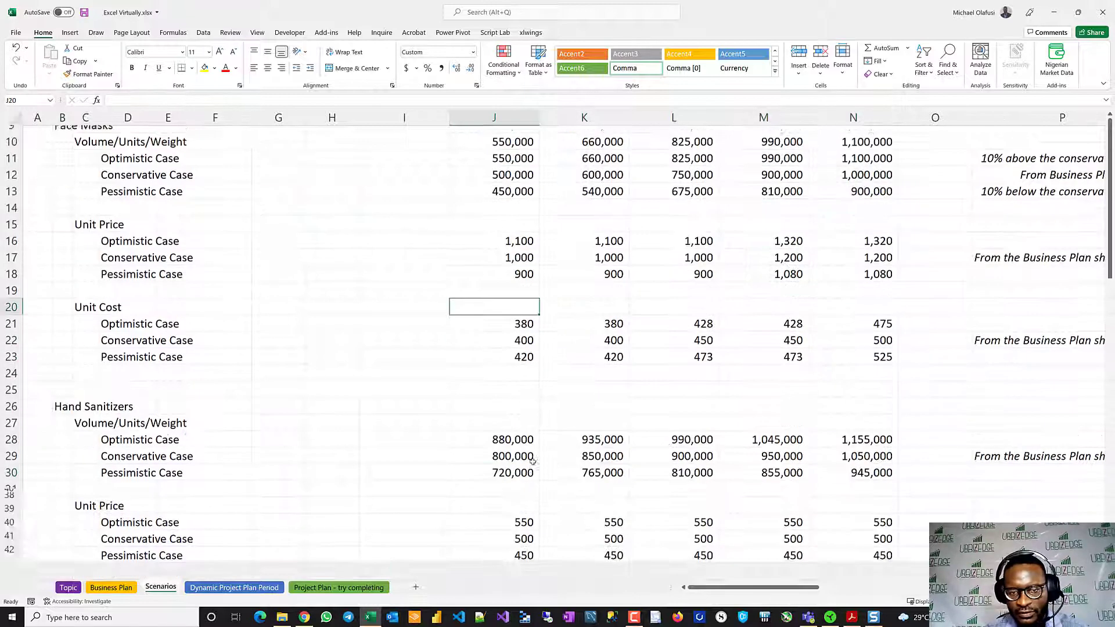
{"action": "scroll", "coordinate": [531, 461], "scroll_direction": "down", "scroll_amount": 1}
{"action": "scroll", "coordinate": [531, 461], "scroll_direction": "up", "scroll_amount": 7}
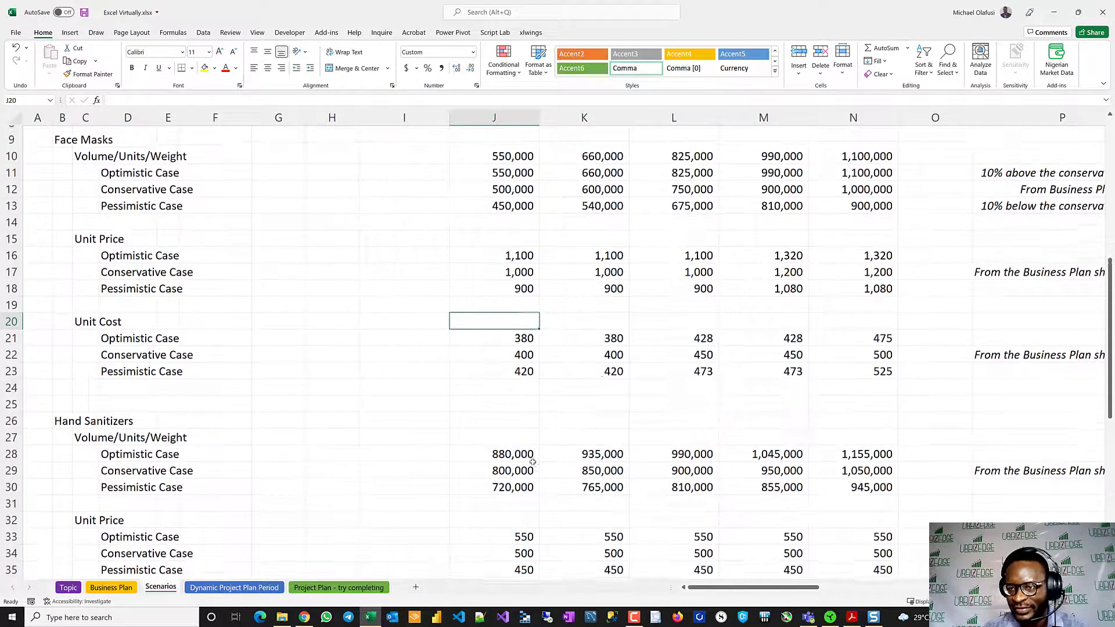
- Copy the volume notes in P11:P13 to the Face Masks Unit Price and Unit Cost notes starting at P16 and P21
{"action": "left_click_drag", "start_coordinate": [981, 291], "coordinate": [991, 324]}
{"action": "key", "text": "ctrl+c"}
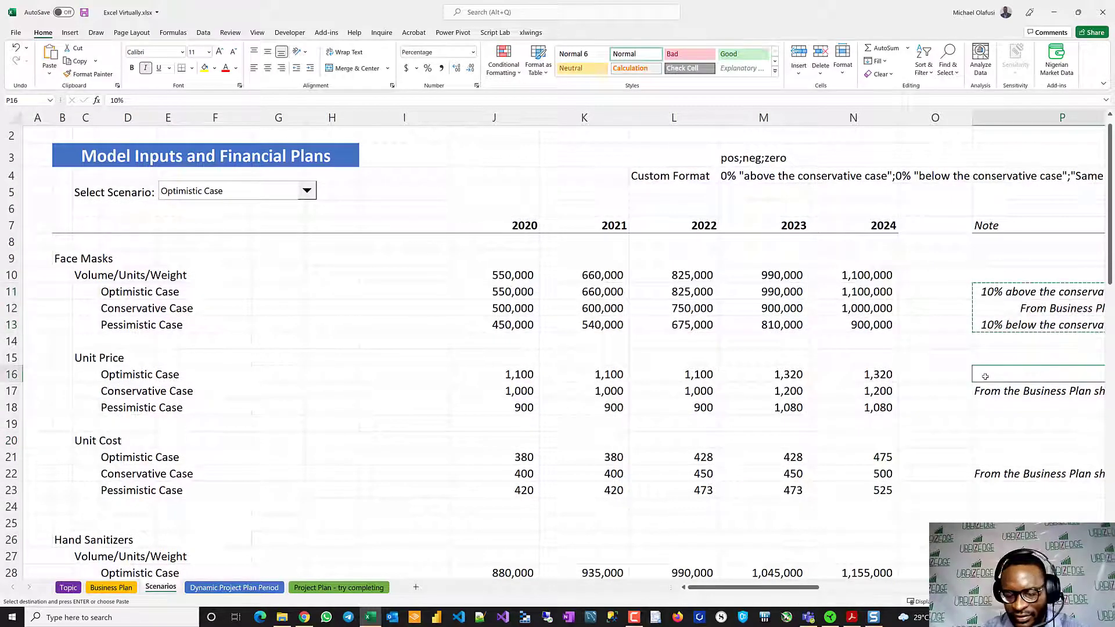
{"action": "left_click", "coordinate": [985, 376]}
{"action": "key", "text": "ctrl+v"}
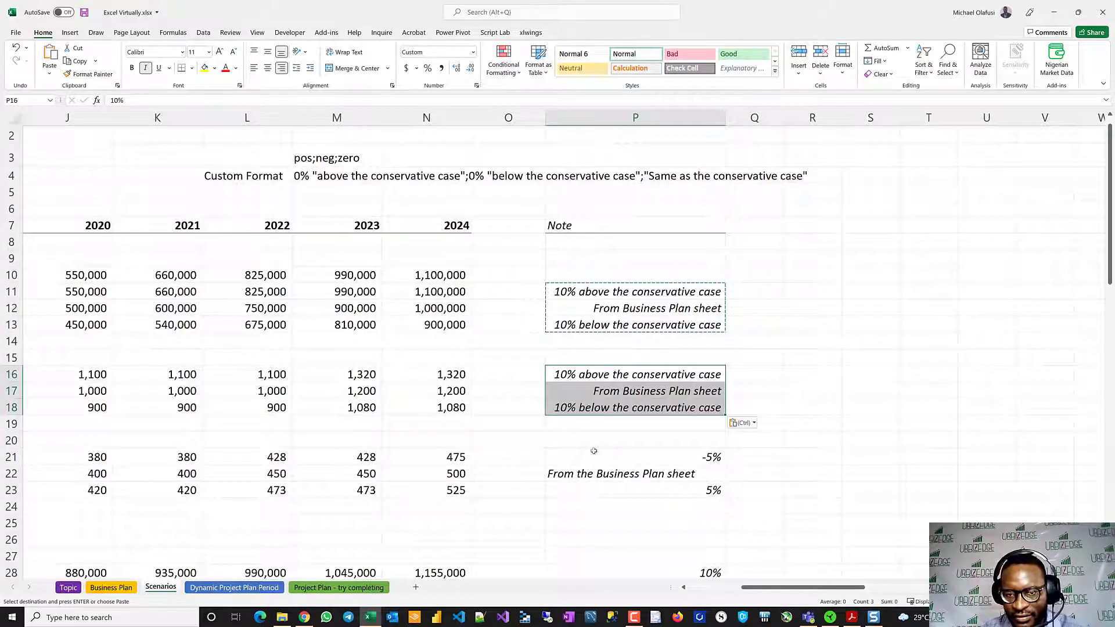
{"action": "left_click", "coordinate": [591, 451]}
{"action": "key", "text": "ctrl+v"}
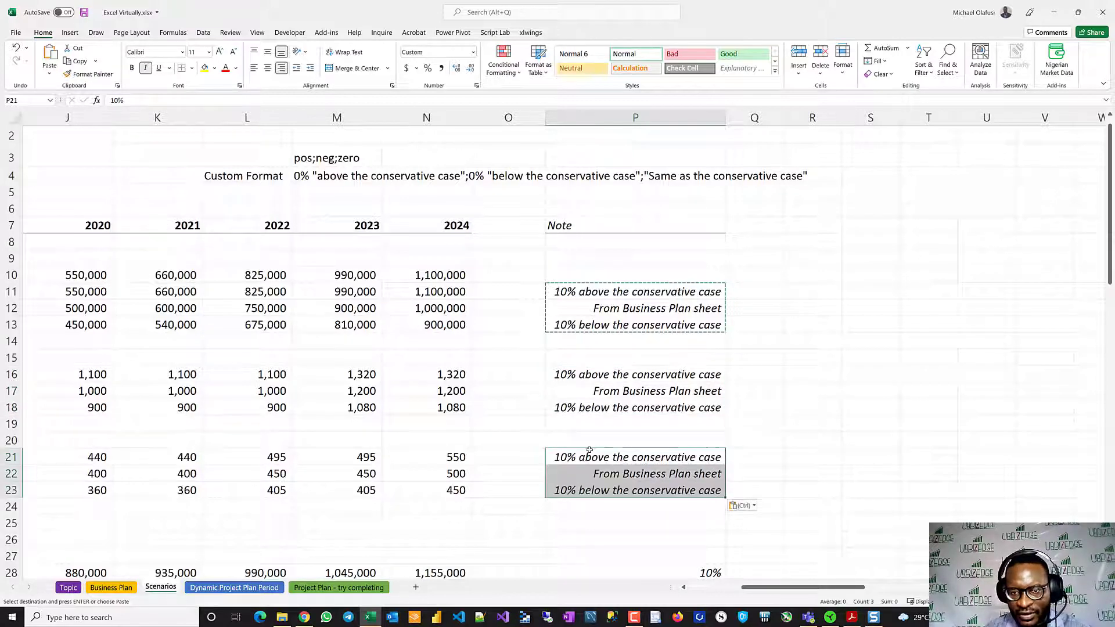
- Copy the Face Masks notes in P11:P23 to the Hand Sanitizers block starting at P28
{"action": "scroll", "coordinate": [588, 406], "scroll_direction": "down", "scroll_amount": 3}
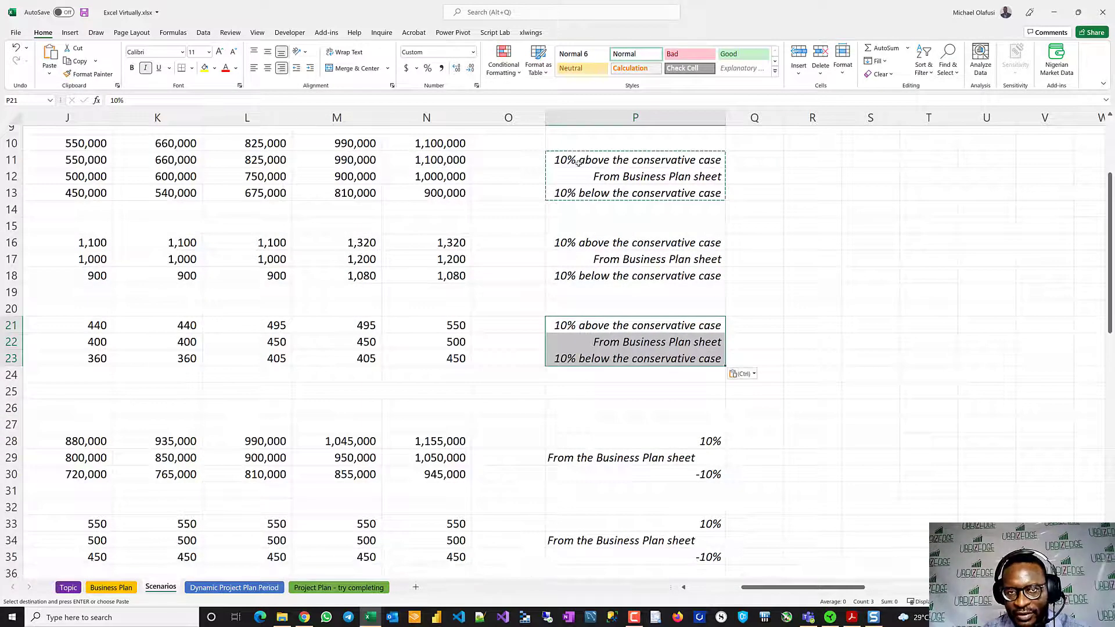
{"action": "left_click_drag", "start_coordinate": [581, 166], "coordinate": [590, 354]}
{"action": "key", "text": "ctrl+c"}
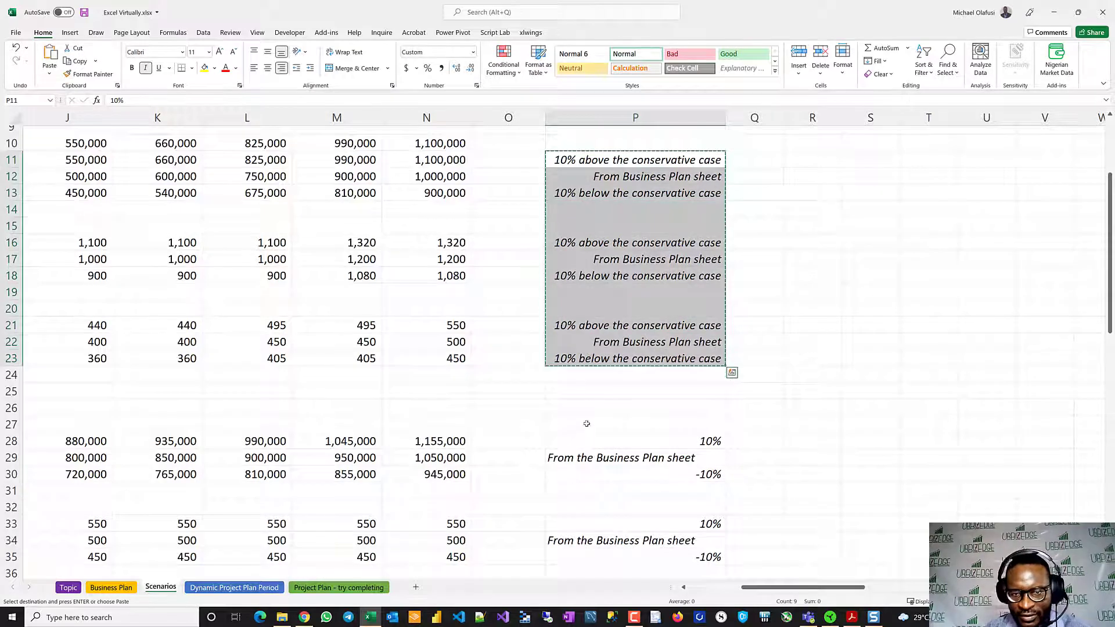
{"action": "left_click", "coordinate": [590, 444]}
{"action": "key", "text": "ctrl+v"}
{"action": "scroll", "coordinate": [590, 443], "scroll_direction": "down", "scroll_amount": 8}
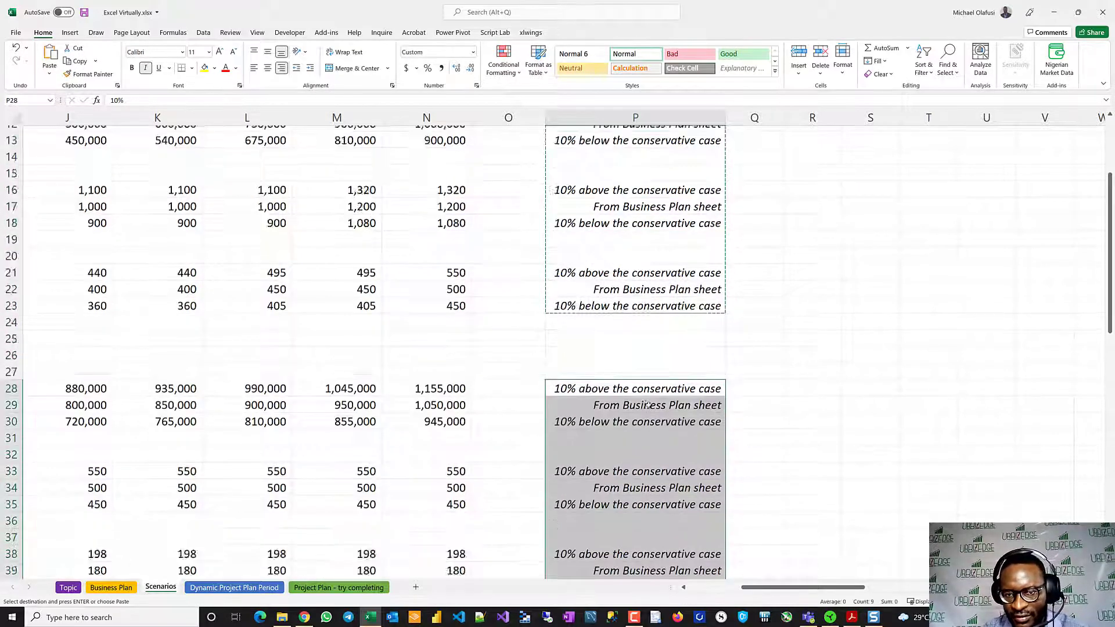
{"action": "scroll", "coordinate": [625, 343], "scroll_direction": "up", "scroll_amount": 2}
{"action": "left_click", "coordinate": [588, 297]}
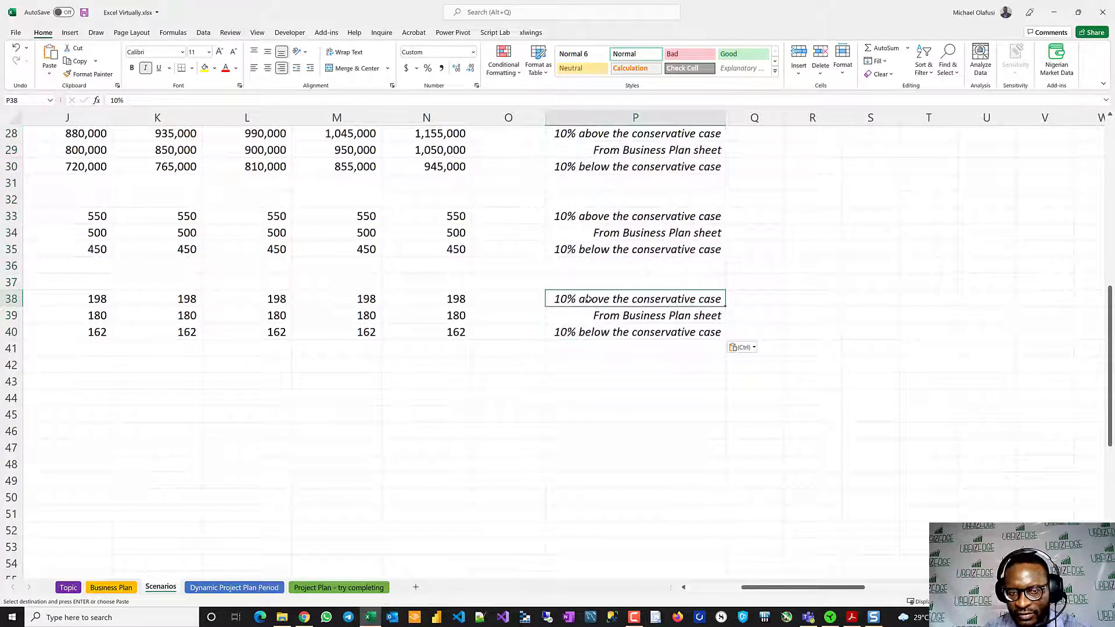
{"action": "scroll", "coordinate": [604, 298], "scroll_direction": "left", "scroll_amount": 5}
{"action": "scroll", "coordinate": [606, 298], "scroll_direction": "up", "scroll_amount": 8}
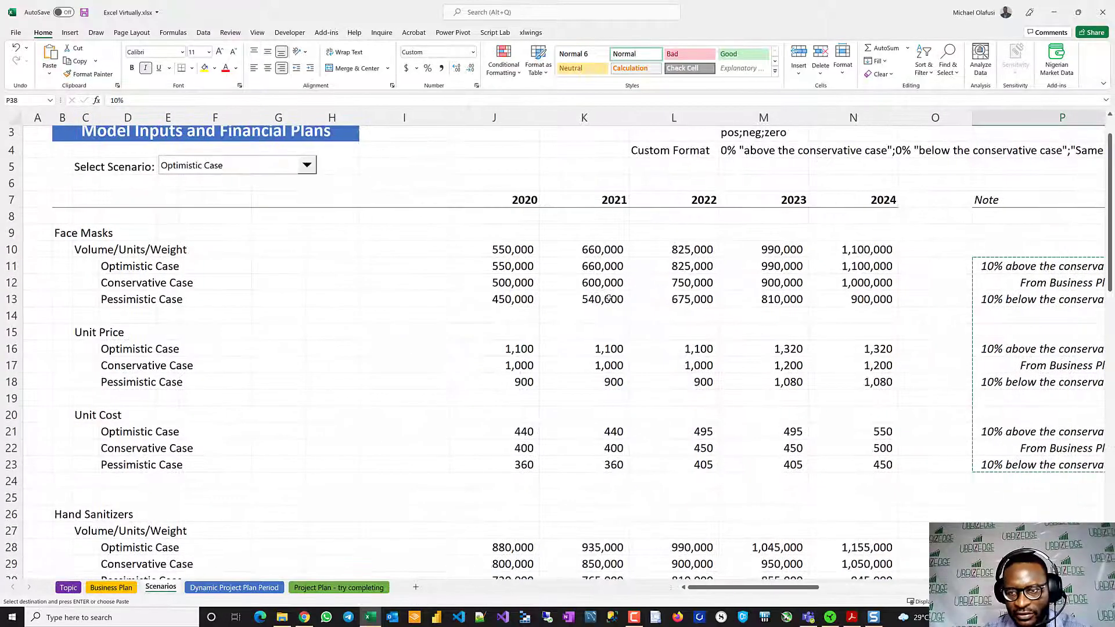
- Set the Face Masks Unit Cost notes to -5% for the Optimistic Case and 5% for the Pessimistic Case
{"action": "scroll", "coordinate": [1030, 442], "scroll_direction": "down", "scroll_amount": 1}
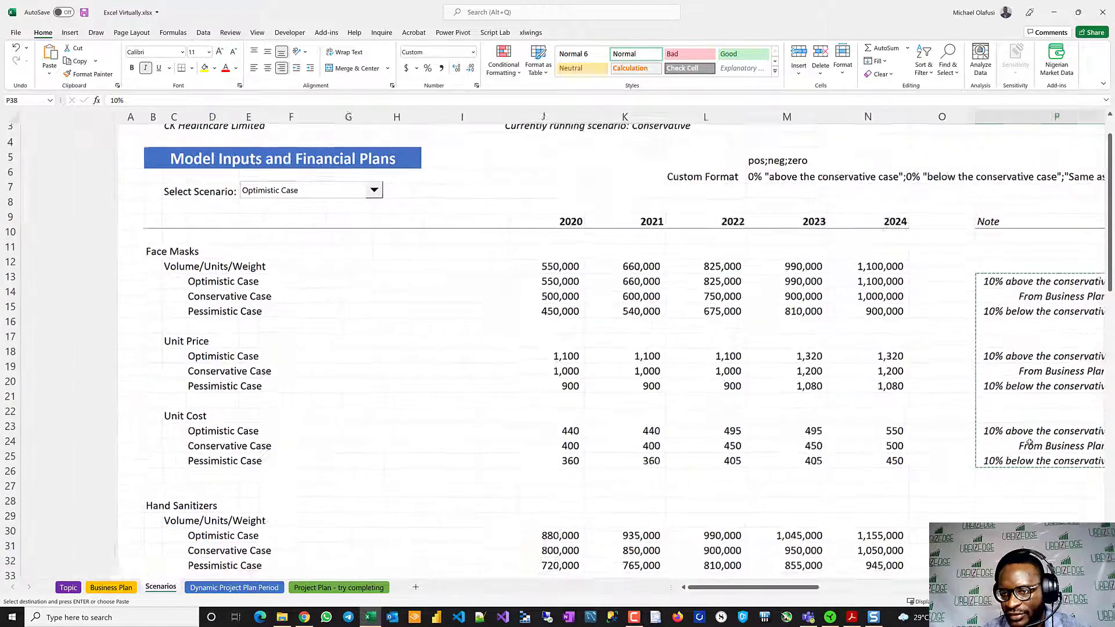
{"action": "scroll", "coordinate": [1030, 442], "scroll_direction": "right", "scroll_amount": 3}
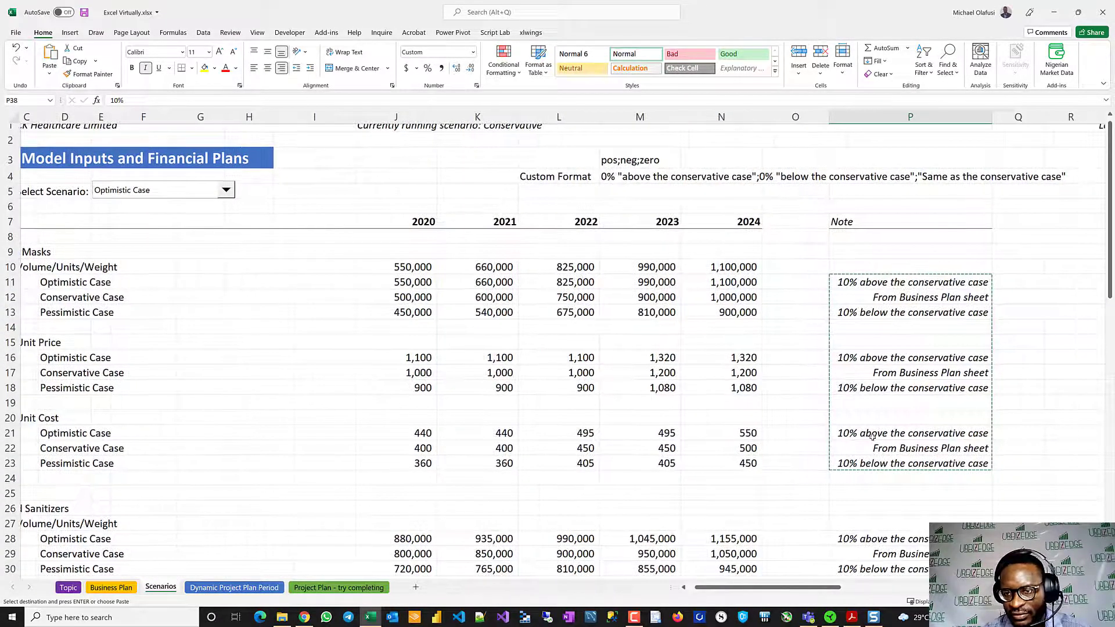
{"action": "left_click", "coordinate": [871, 435]}
{"action": "type", "text": "-5%"}
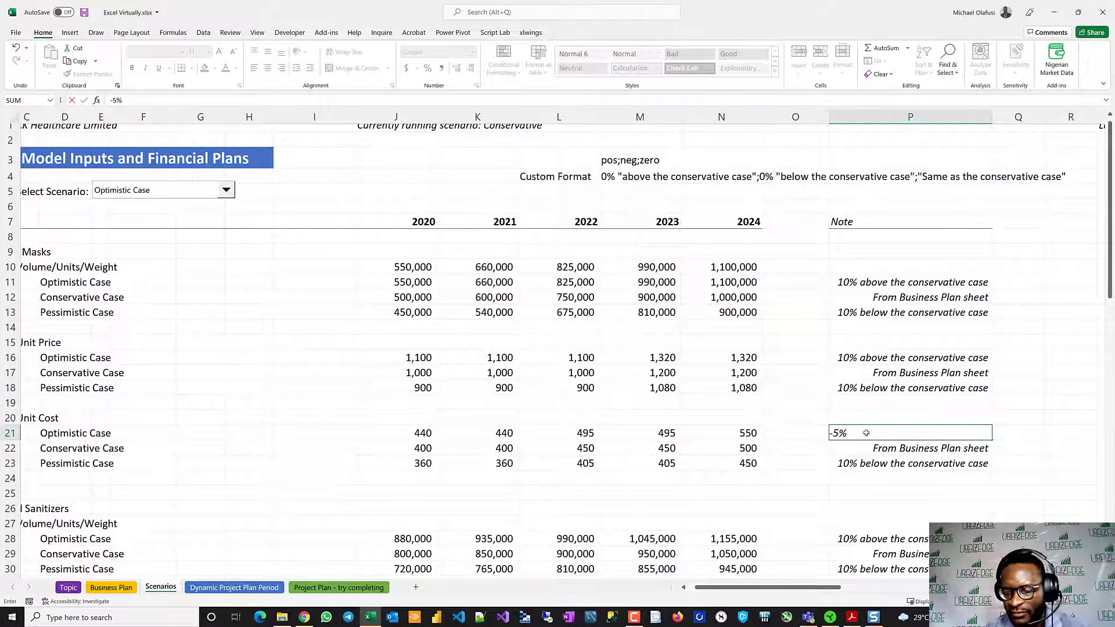
{"action": "key", "text": "Return"}
{"action": "left_click", "coordinate": [865, 463]}
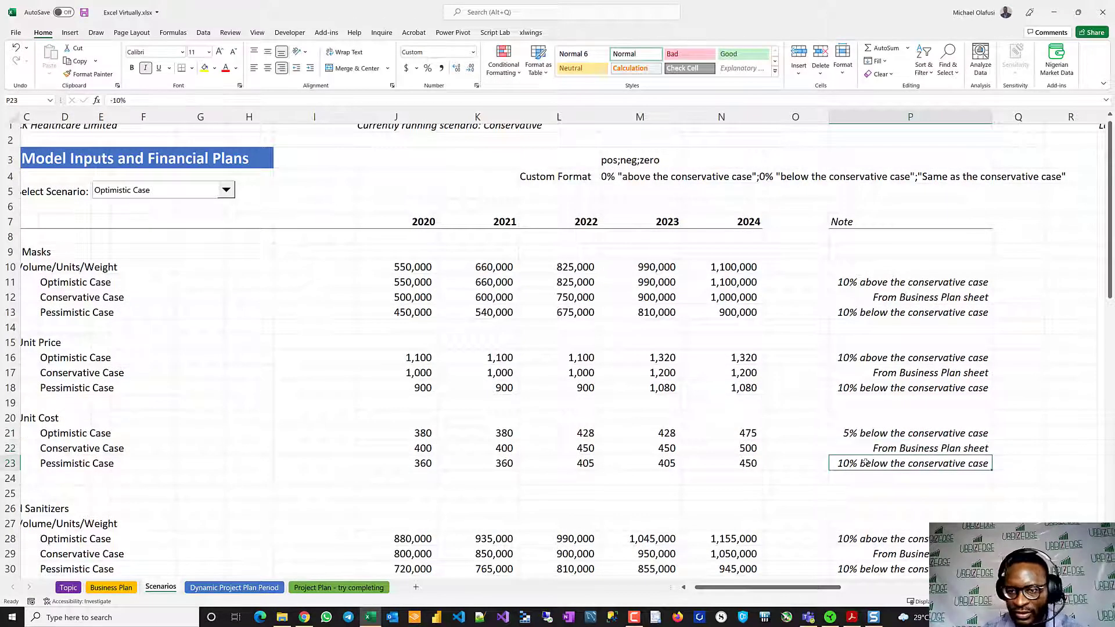
{"action": "type", "text": "5%"}
{"action": "key", "text": "Return"}
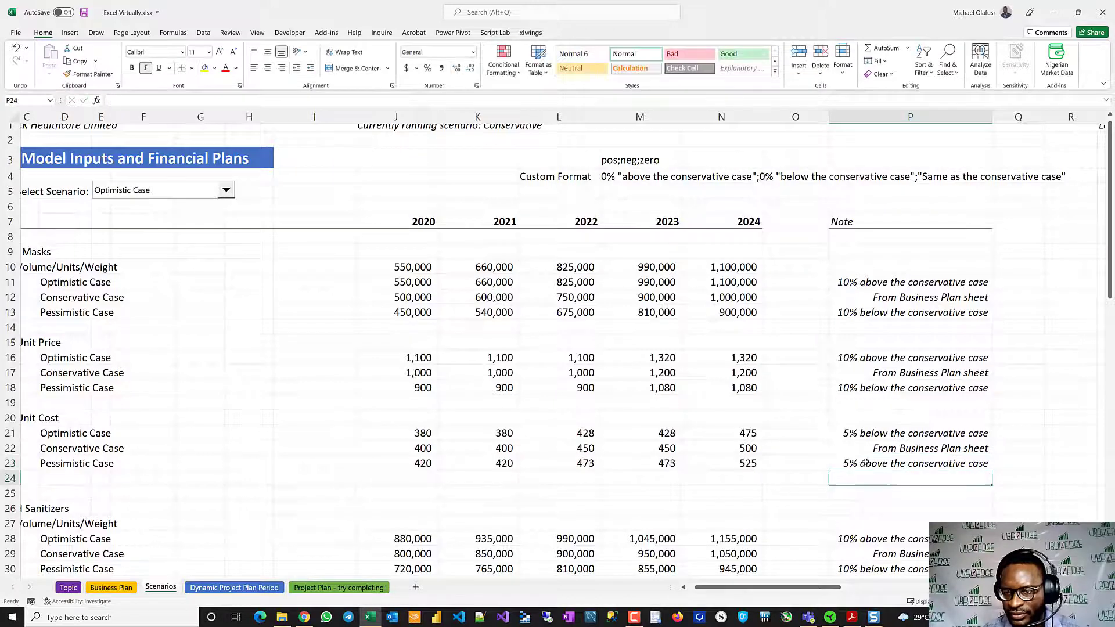
- Copy the Face Masks Unit Cost notes in P21:P23 to the Hand Sanitizers Unit Cost notes in P38:P40 and save the workbook
{"action": "scroll", "coordinate": [865, 463], "scroll_direction": "down", "scroll_amount": 3}
{"action": "left_click_drag", "start_coordinate": [865, 294], "coordinate": [865, 323]}
{"action": "key", "text": "ctrl+c"}
{"action": "scroll", "coordinate": [865, 322], "scroll_direction": "down", "scroll_amount": 6}
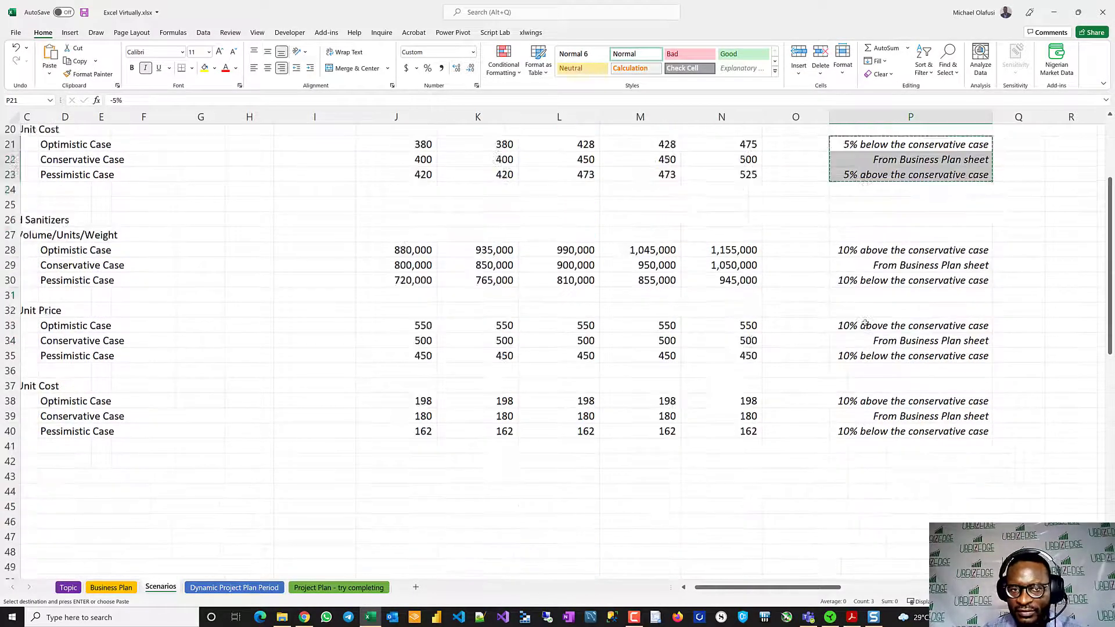
{"action": "left_click_drag", "start_coordinate": [853, 284], "coordinate": [854, 313]}
{"action": "key", "text": "ctrl+v"}
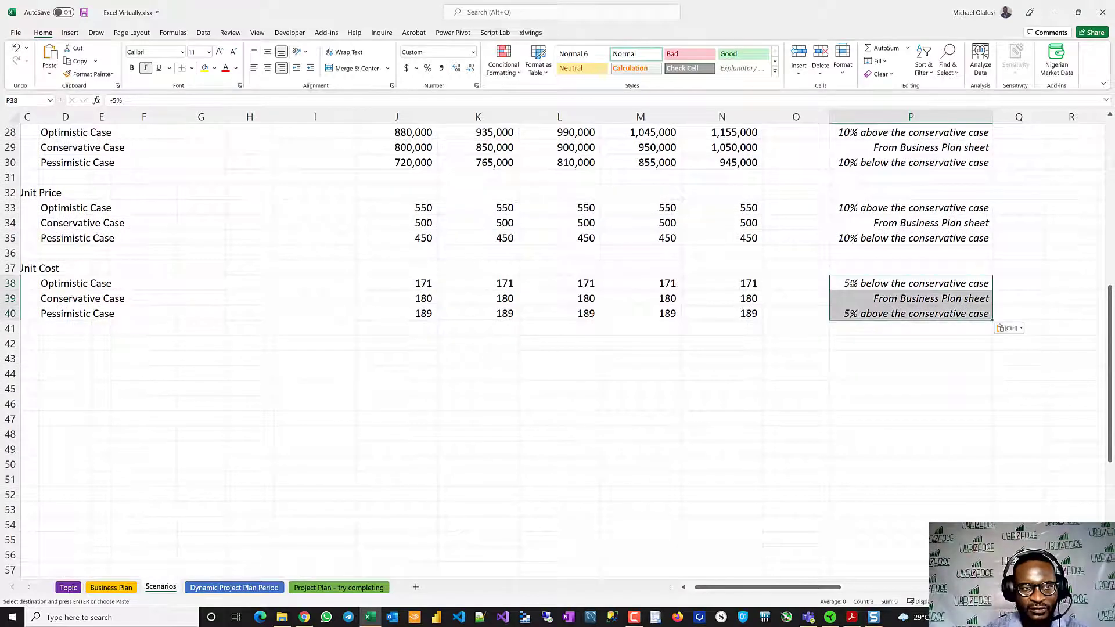
{"action": "scroll", "coordinate": [554, 418], "scroll_direction": "left", "scroll_amount": 1}
{"action": "key", "text": "ctrl+s"}
{"action": "scroll", "coordinate": [554, 418], "scroll_direction": "up", "scroll_amount": 8}
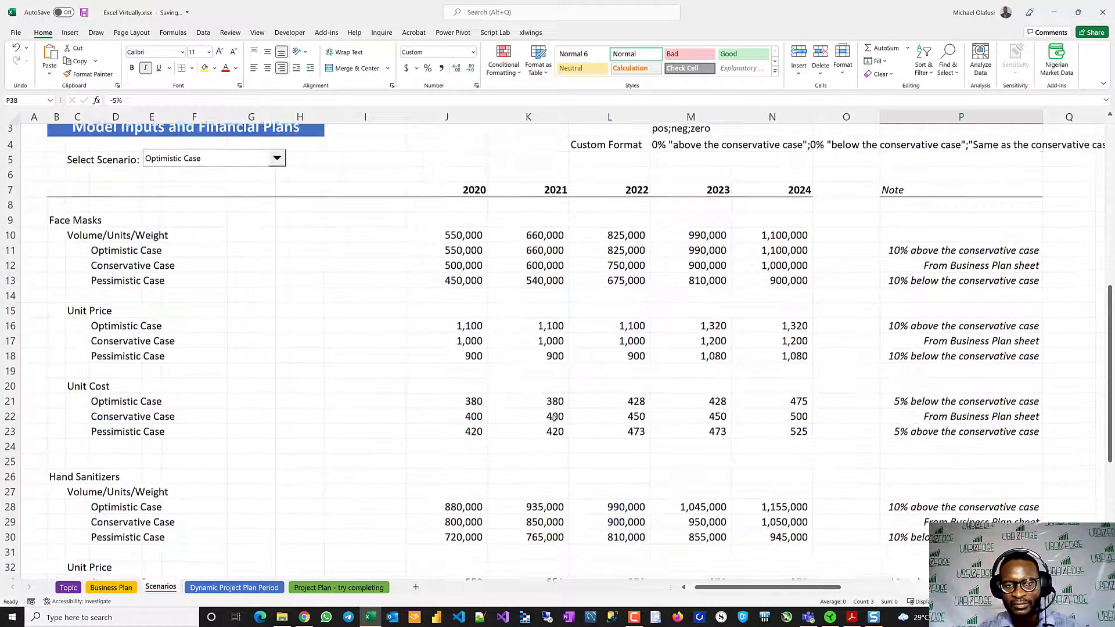
{"action": "scroll", "coordinate": [476, 385], "scroll_direction": "up", "scroll_amount": 1}
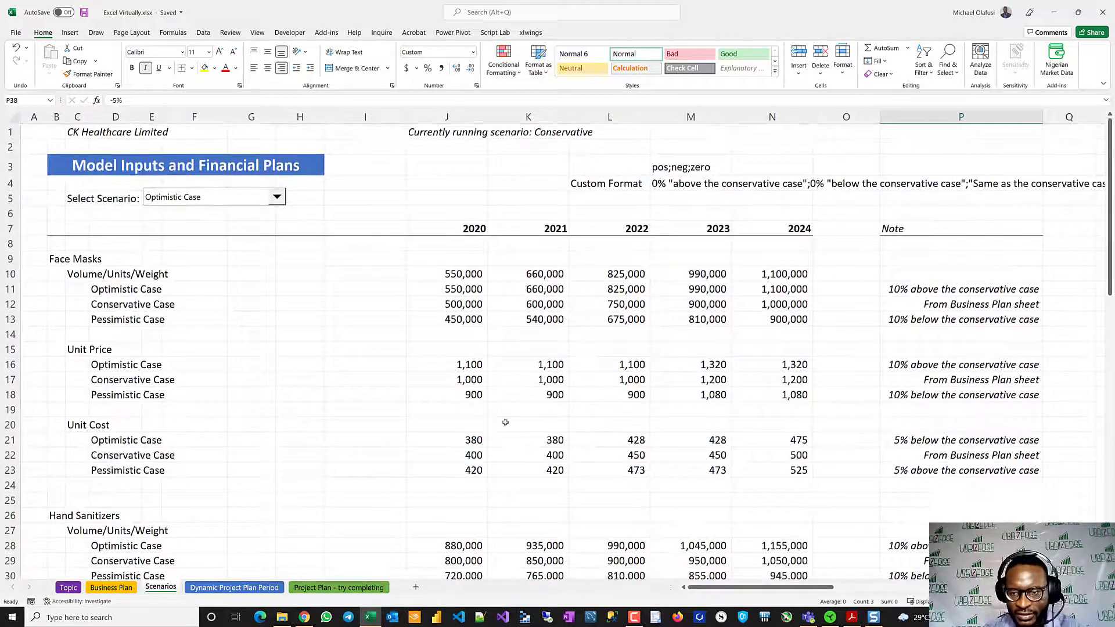
- Copy the scenario-picking formulas in J10:N10 to rows 15, 20, 27, 32 and 37 from column J, and save the workbook
{"action": "left_click_drag", "start_coordinate": [450, 270], "coordinate": [793, 274]}
{"action": "key", "text": "ctrl+c"}
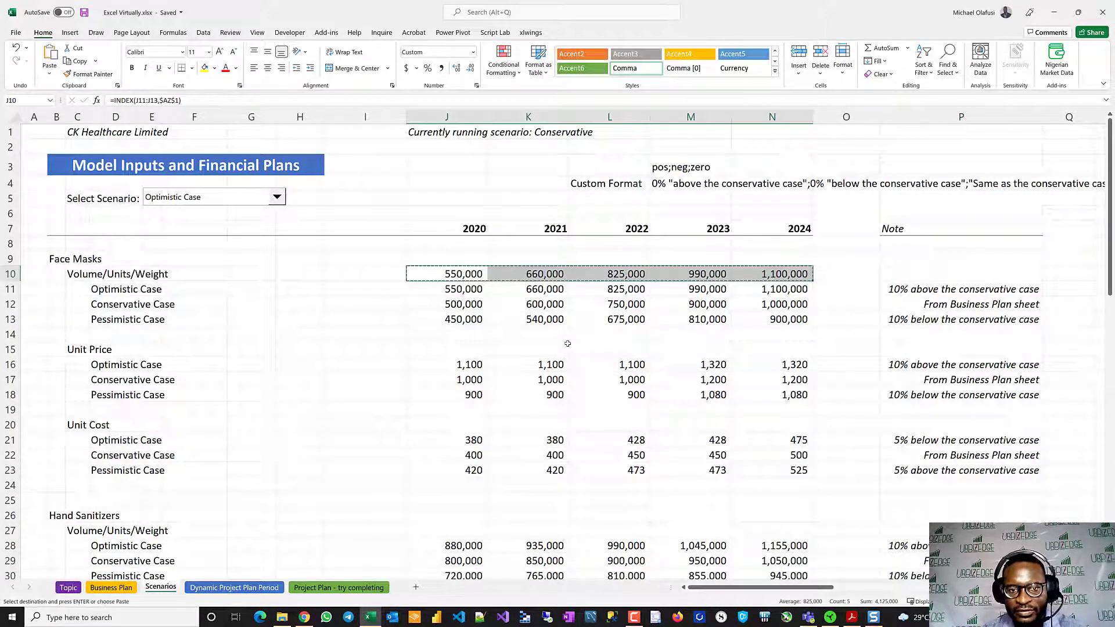
{"action": "double_click", "coordinate": [453, 270]}
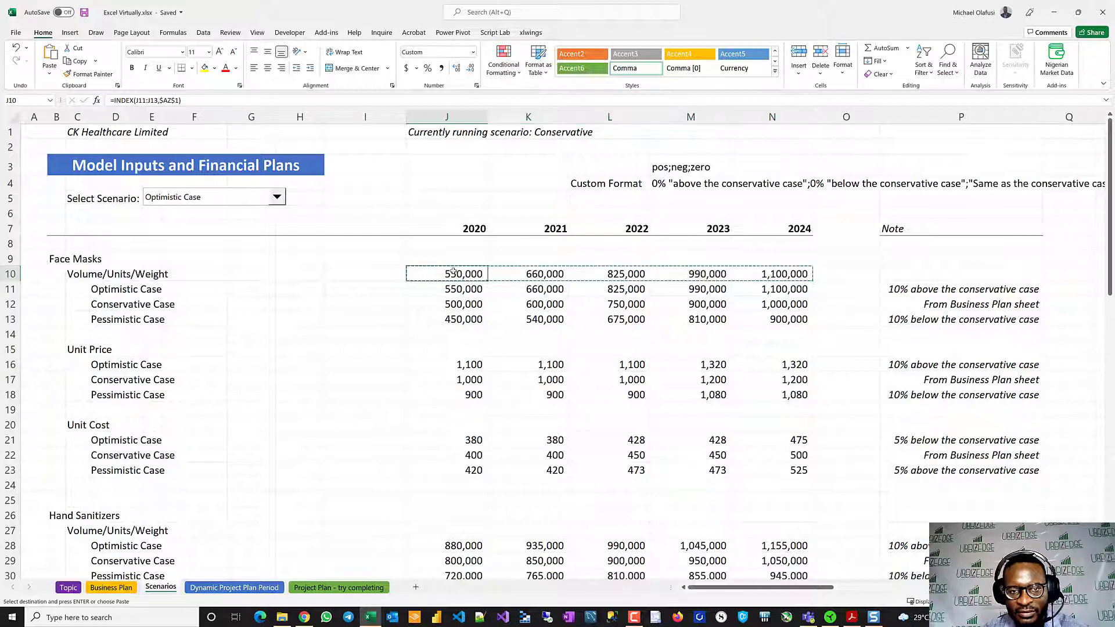
{"action": "key", "text": "Escape"}
{"action": "key", "text": "shift+Right"}
{"action": "key", "text": "shift+Right"}
{"action": "key", "text": "shift+Right"}
{"action": "key", "text": "shift+Right"}
{"action": "key", "text": "shift+Right"}
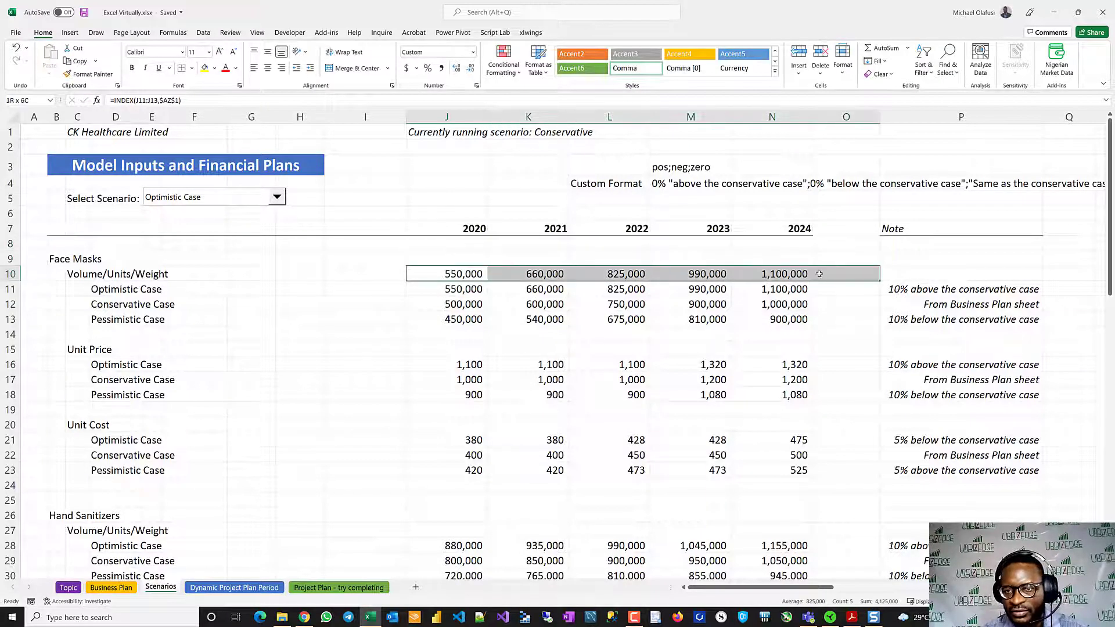
{"action": "key", "text": "shift+Left"}
{"action": "key", "text": "ctrl+c"}
{"action": "left_click", "coordinate": [479, 351]}
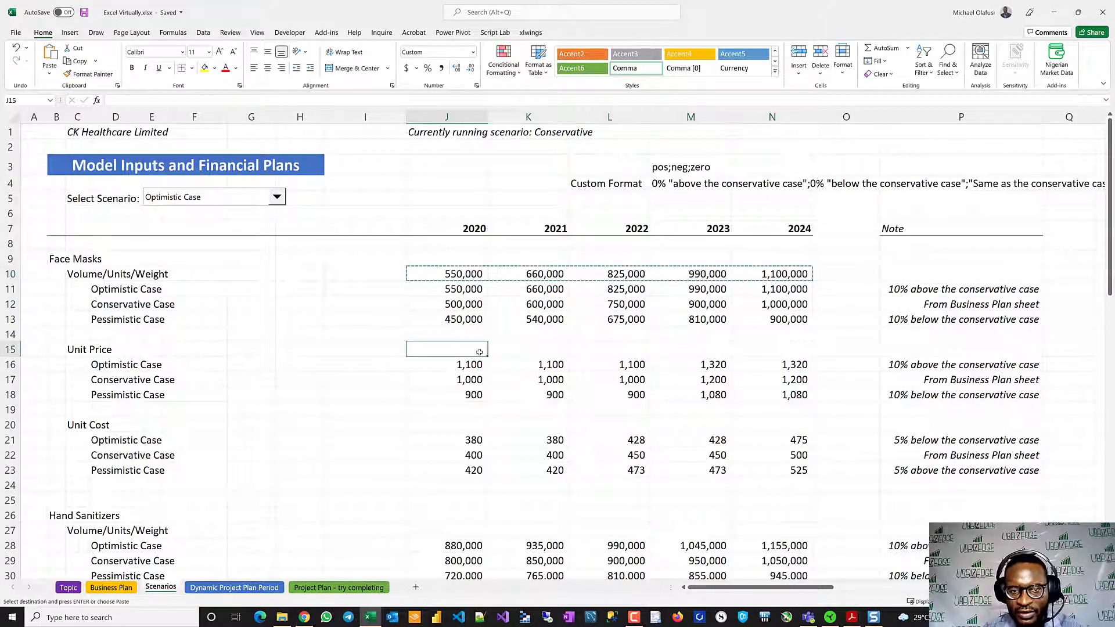
{"action": "left_click", "coordinate": [454, 421], "text": "ctrl"}
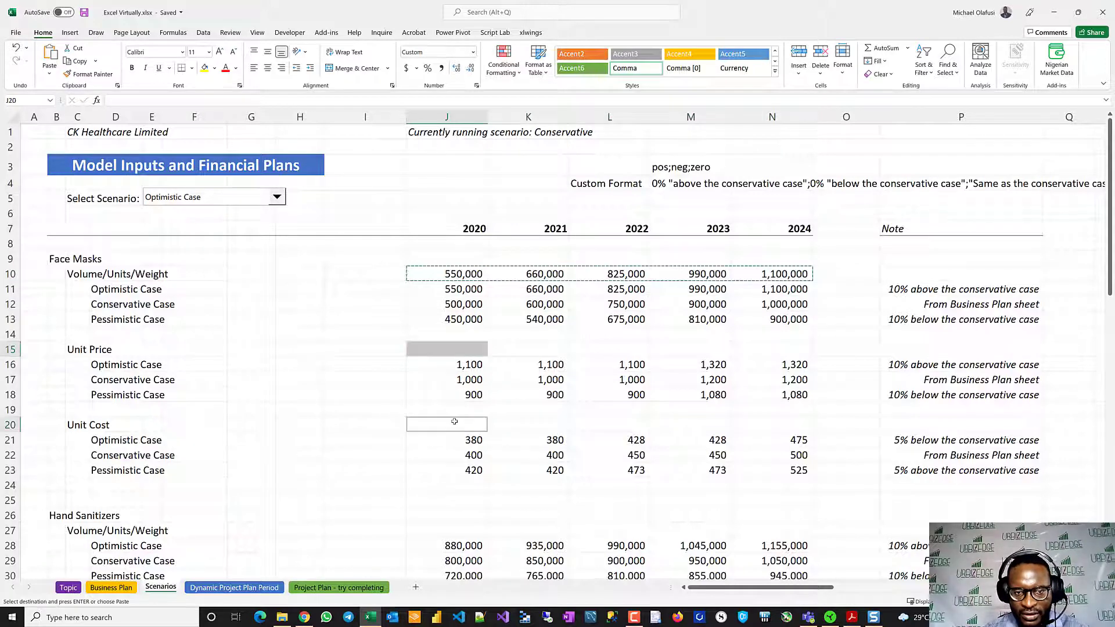
{"action": "left_click", "coordinate": [450, 529], "text": "ctrl"}
{"action": "scroll", "coordinate": [450, 349], "scroll_direction": "down", "scroll_amount": 8}
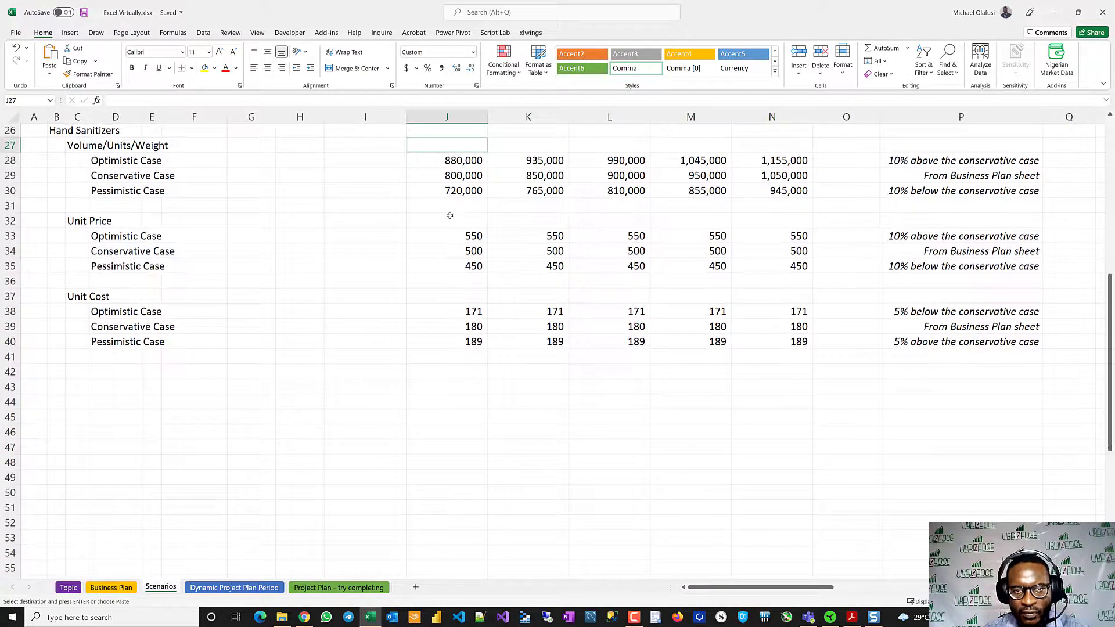
{"action": "left_click", "coordinate": [450, 217], "text": "ctrl"}
{"action": "left_click", "coordinate": [450, 298], "text": "ctrl"}
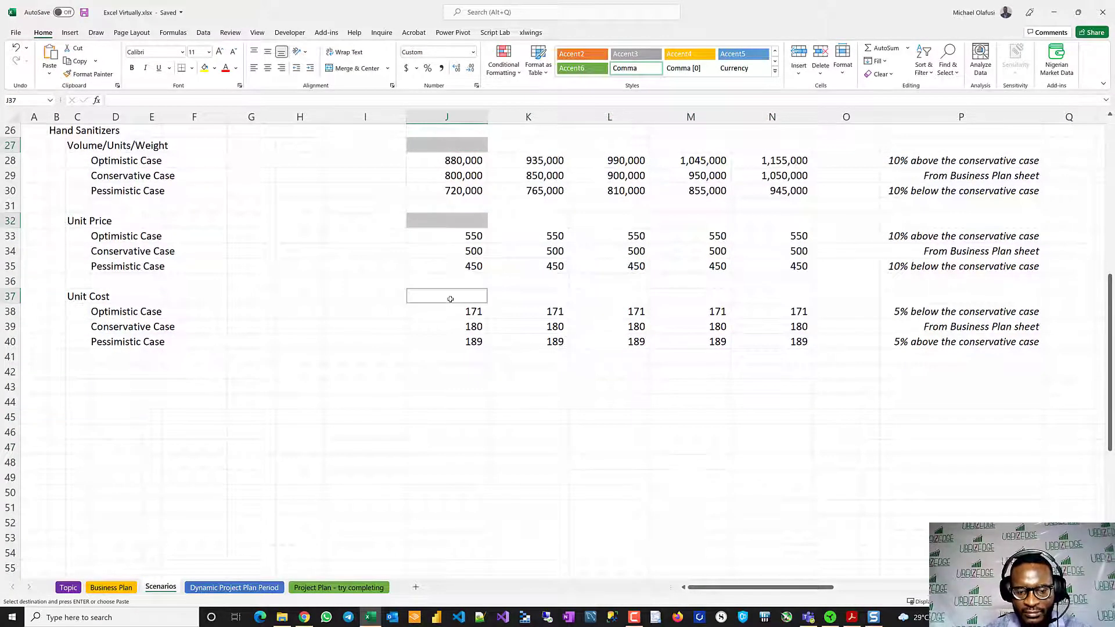
{"action": "key", "text": "ctrl+v"}
{"action": "scroll", "coordinate": [469, 339], "scroll_direction": "up", "scroll_amount": 8}
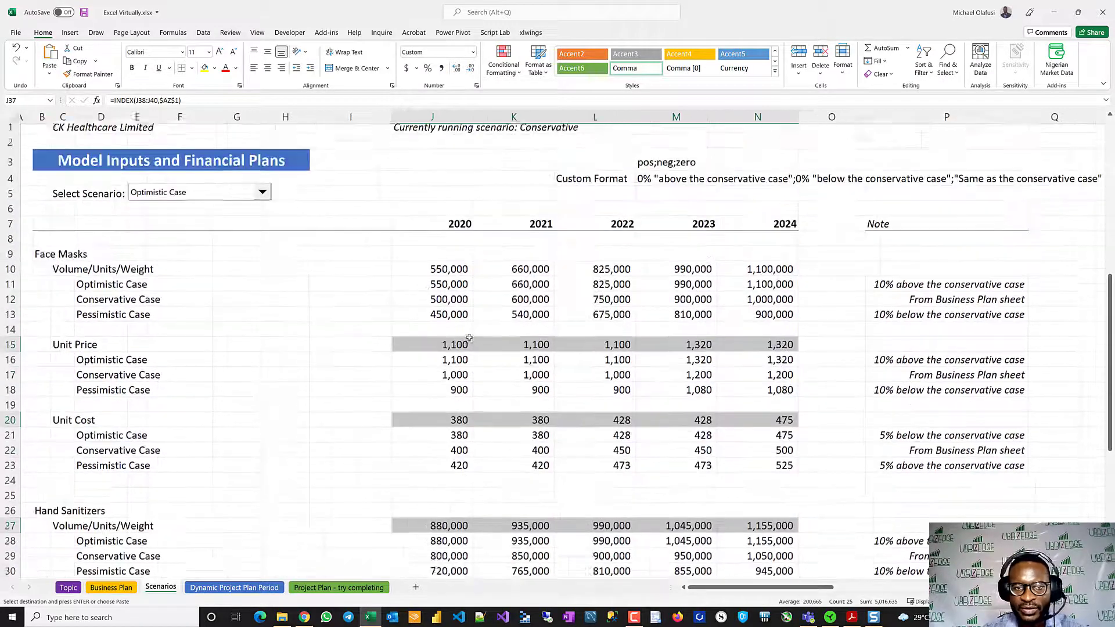
{"action": "left_click", "coordinate": [381, 303]}
{"action": "key", "text": "ctrl+s"}
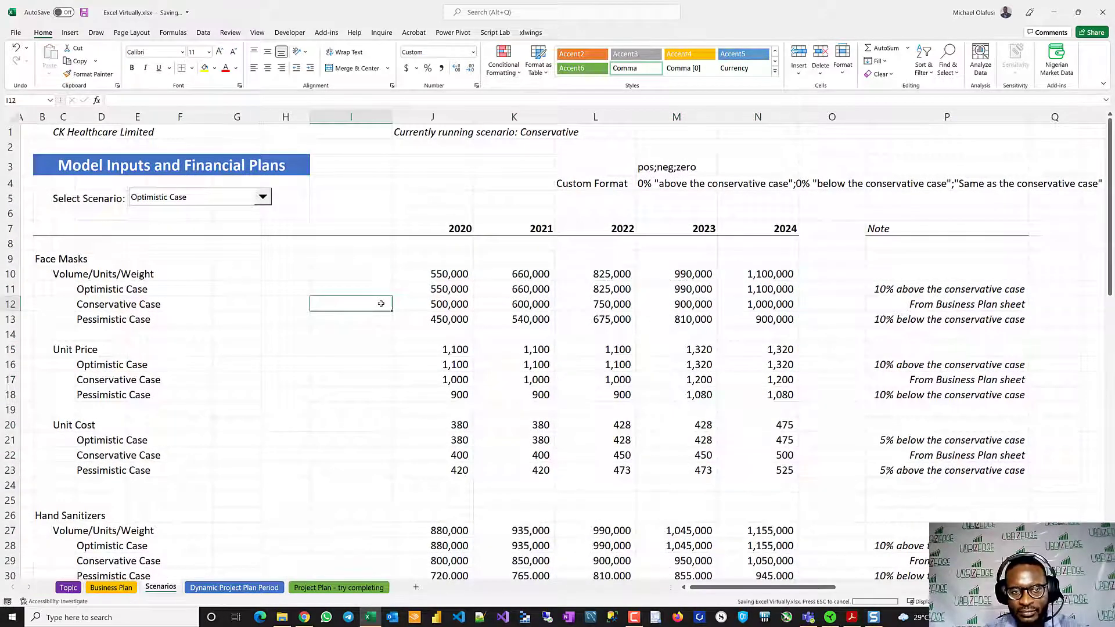
- Set the scenario selector to Conservative Case and check the volume, price and cost rows of Face Masks and Hand Sanitizers
{"action": "left_click", "coordinate": [263, 198]}
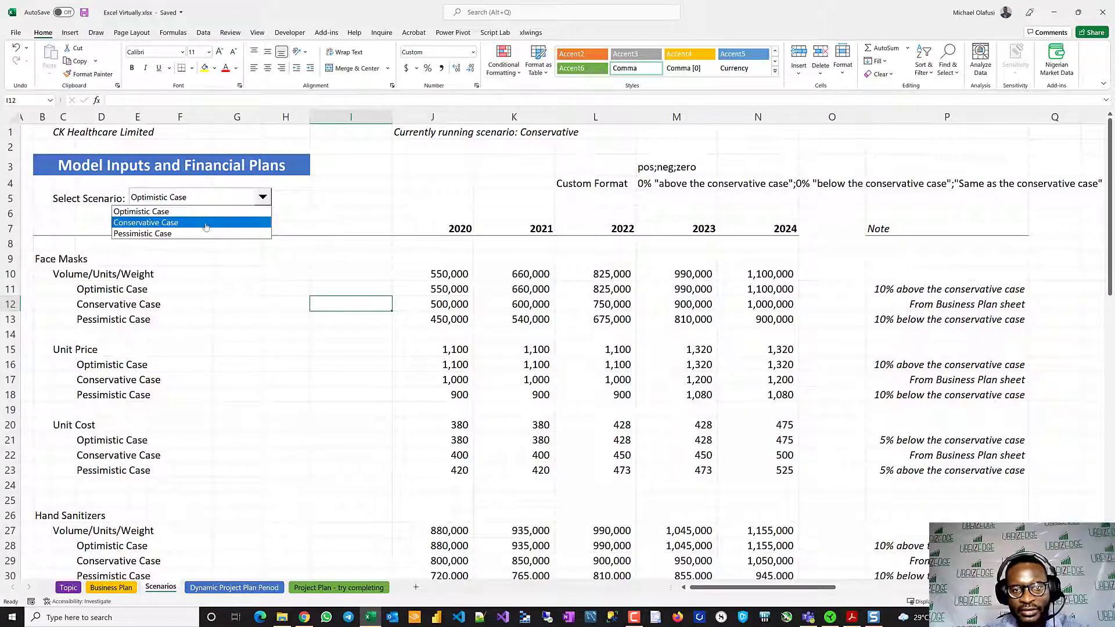
{"action": "left_click", "coordinate": [169, 222]}
{"action": "scroll", "coordinate": [344, 437], "scroll_direction": "down", "scroll_amount": 4}
{"action": "scroll", "coordinate": [345, 436], "scroll_direction": "up", "scroll_amount": 5}
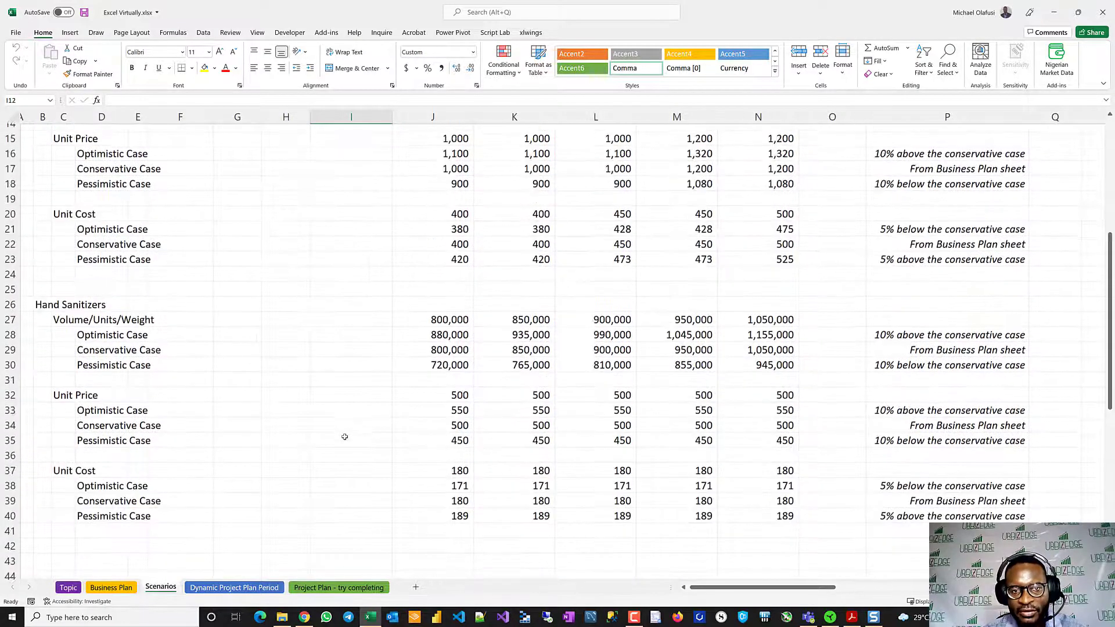
{"action": "scroll", "coordinate": [345, 437], "scroll_direction": "up", "scroll_amount": 2}
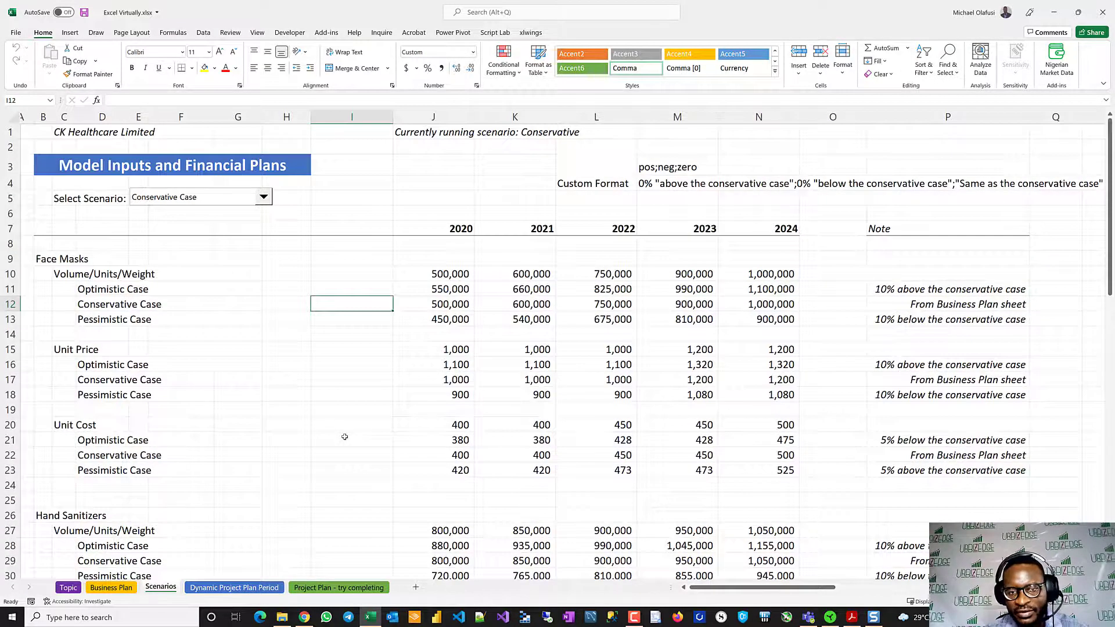
{"action": "scroll", "coordinate": [345, 437], "scroll_direction": "down", "scroll_amount": 6}
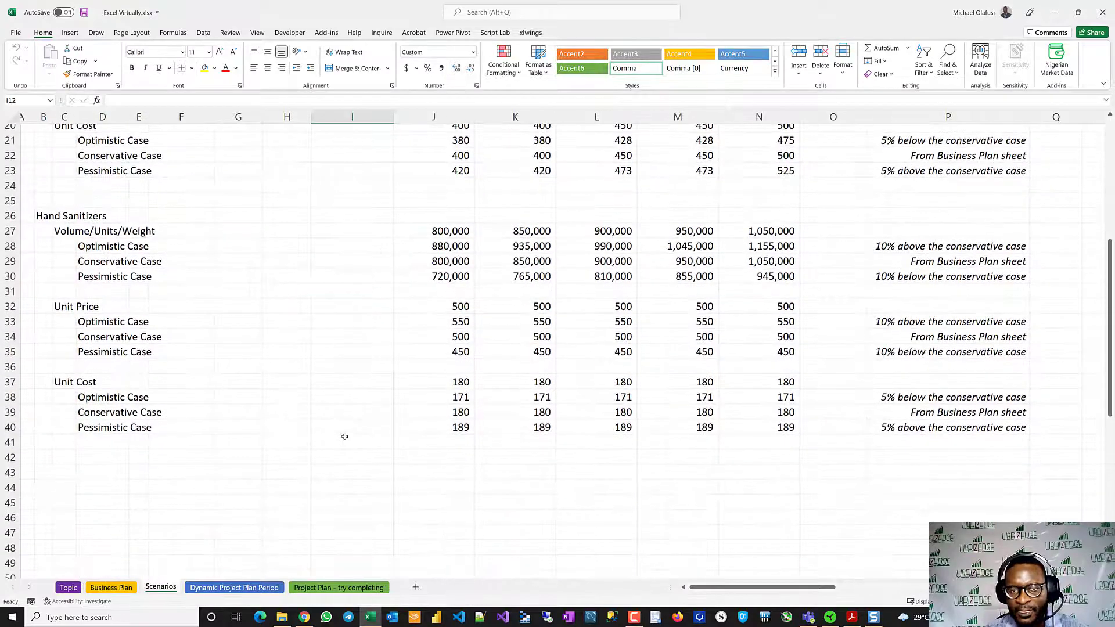
{"action": "scroll", "coordinate": [344, 437], "scroll_direction": "up", "scroll_amount": 7}
{"action": "left_click", "coordinate": [259, 435]}
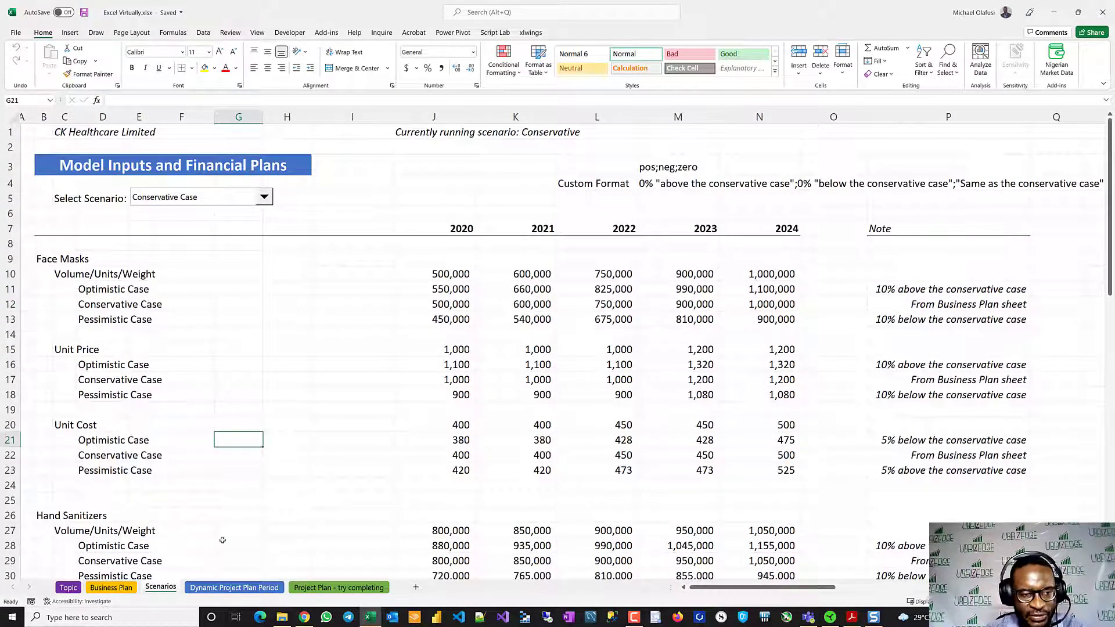
{"action": "scroll", "coordinate": [283, 483], "scroll_direction": "down", "scroll_amount": 8}
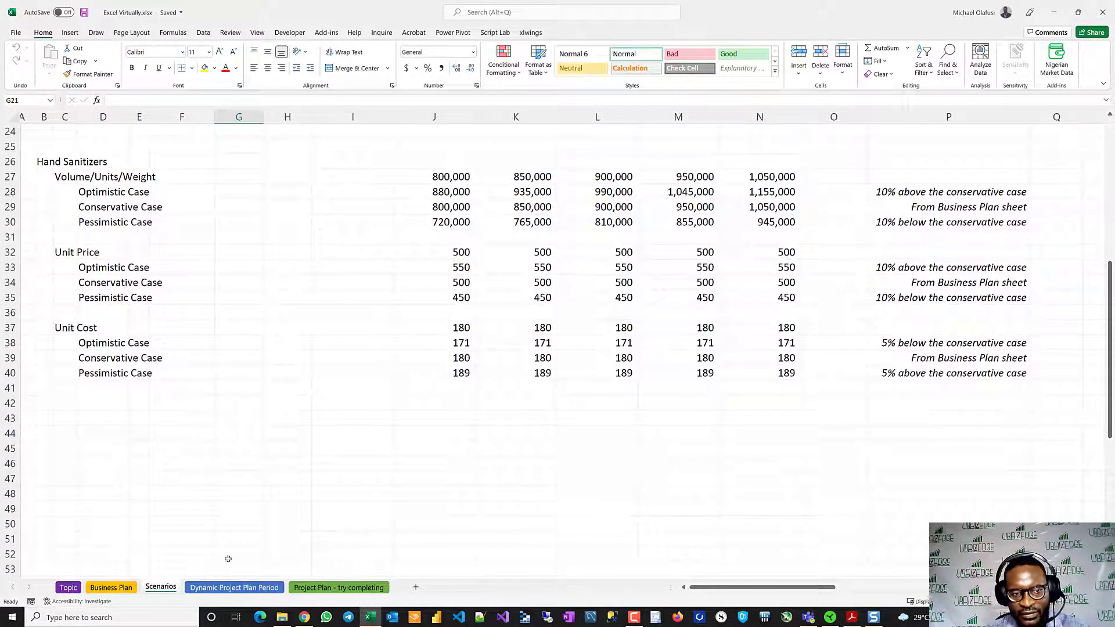
{"action": "scroll", "coordinate": [167, 487], "scroll_direction": "up", "scroll_amount": 8}
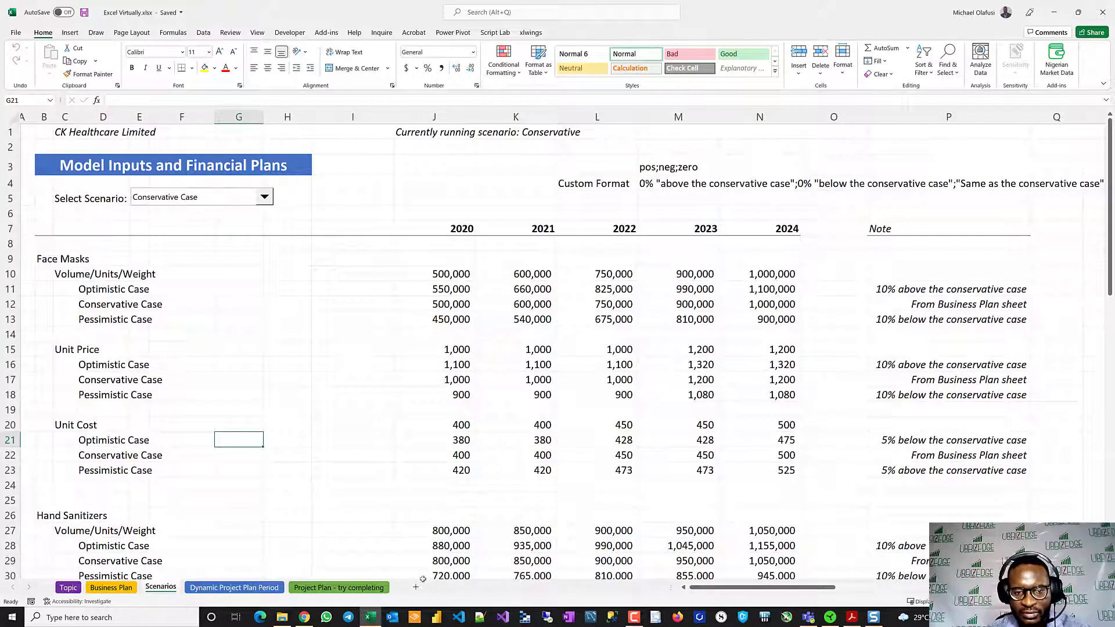
- Add a new sheet after Scenarios and name it Revenue and COS
{"action": "left_click", "coordinate": [415, 587]}
{"action": "double_click", "coordinate": [197, 587]}
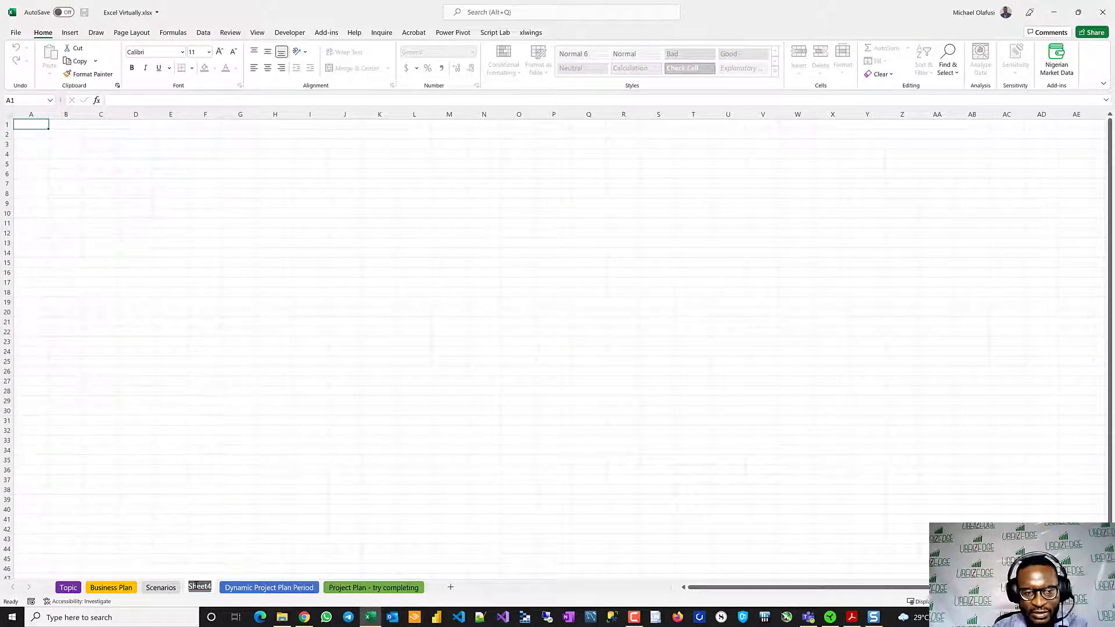
{"action": "type", "text": "Revenue a"}
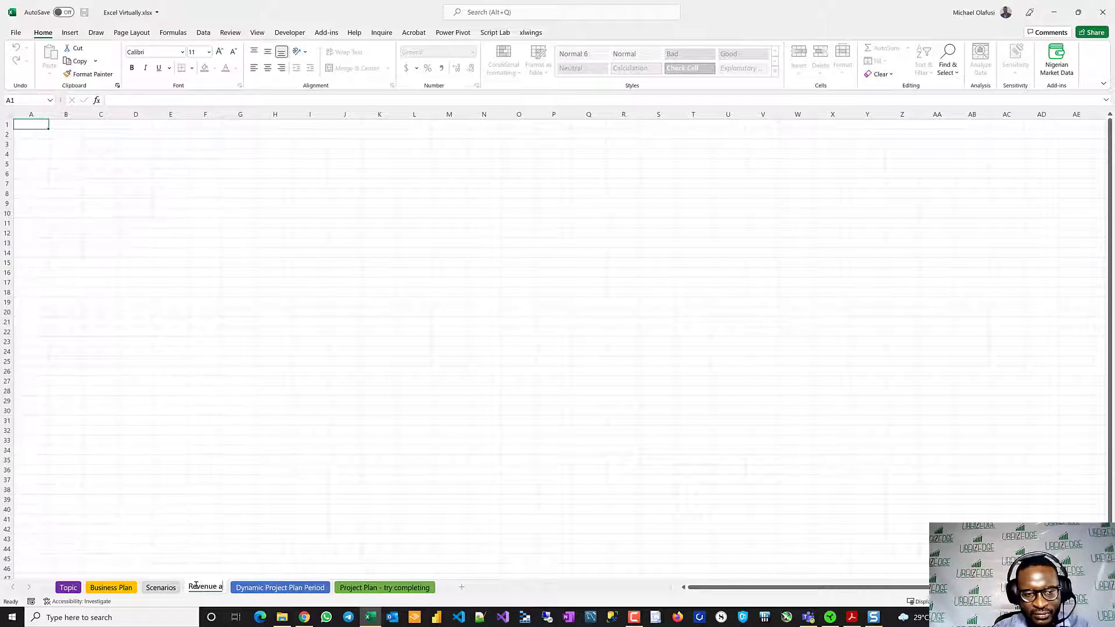
{"action": "type", "text": "nd COS"}
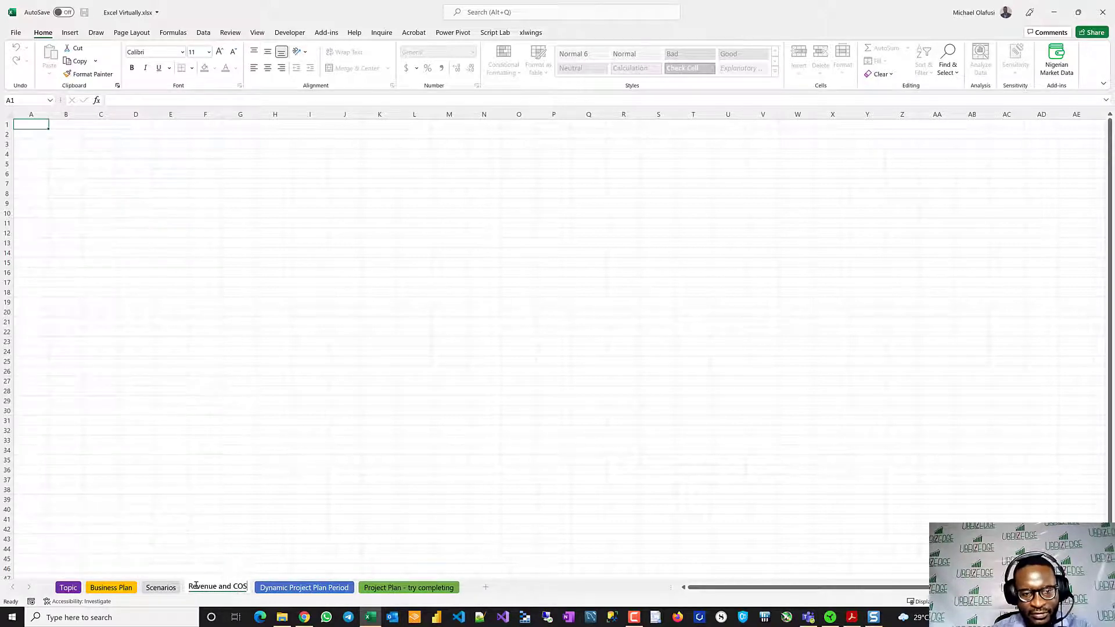
{"action": "key", "text": "Return"}
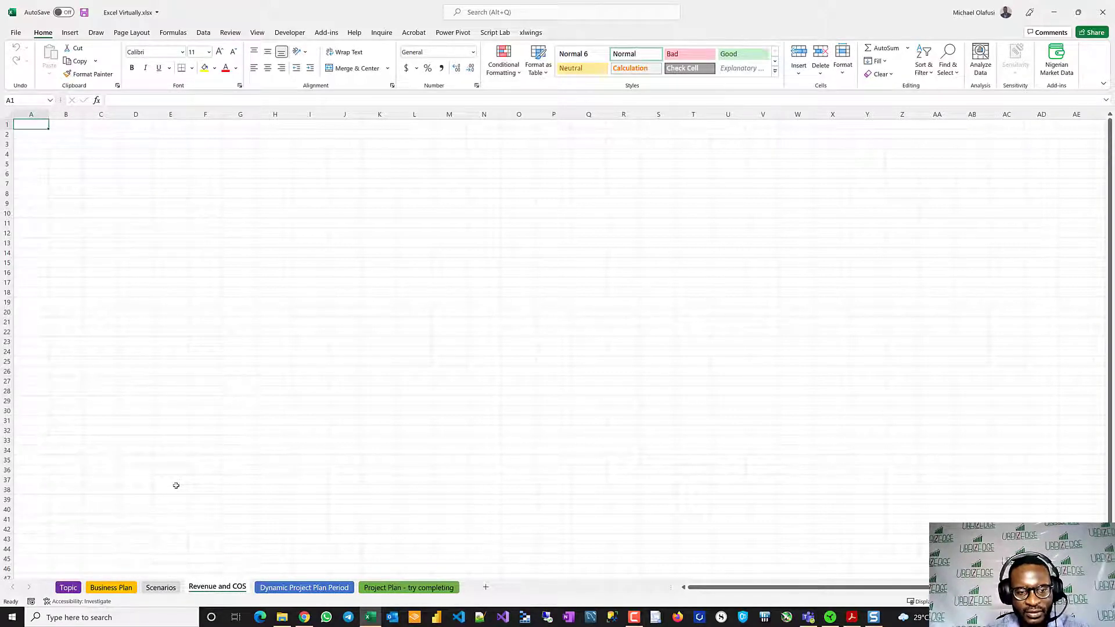
- Shorten the new sheet's name to Revenue
{"action": "double_click", "coordinate": [219, 586]}
{"action": "left_click_drag", "start_coordinate": [248, 586], "coordinate": [216, 586]}
{"action": "key", "text": "BackSpace"}
{"action": "key", "text": "Return"}
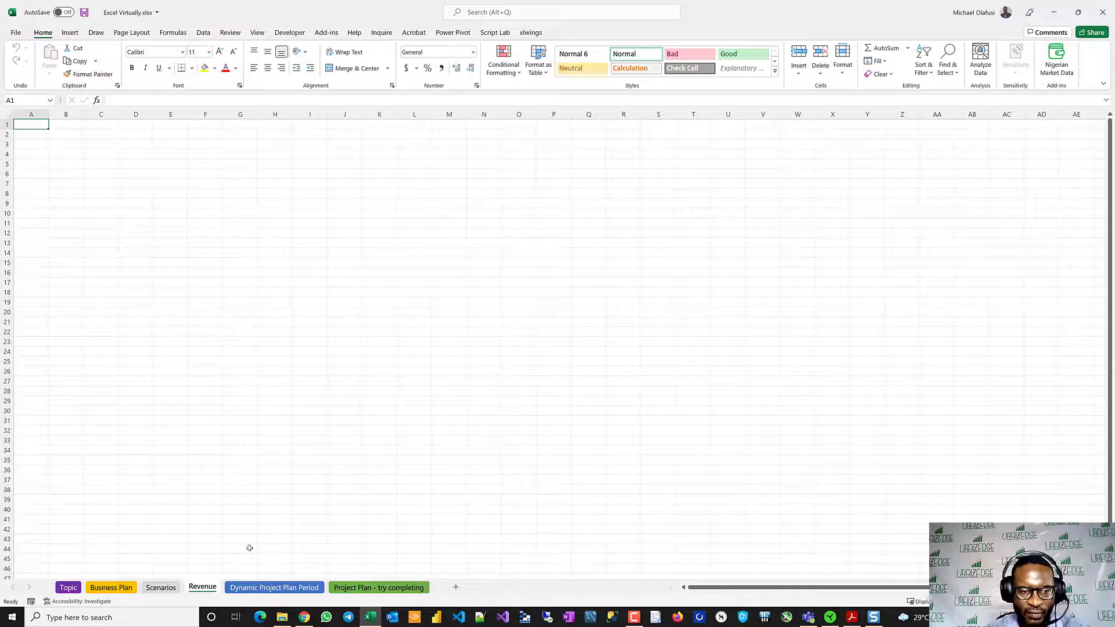
- Copy header rows 1 to 7 of the Business Plan sheet to A1 of the Revenue sheet, keeping the source column widths
{"action": "left_click", "coordinate": [166, 579]}
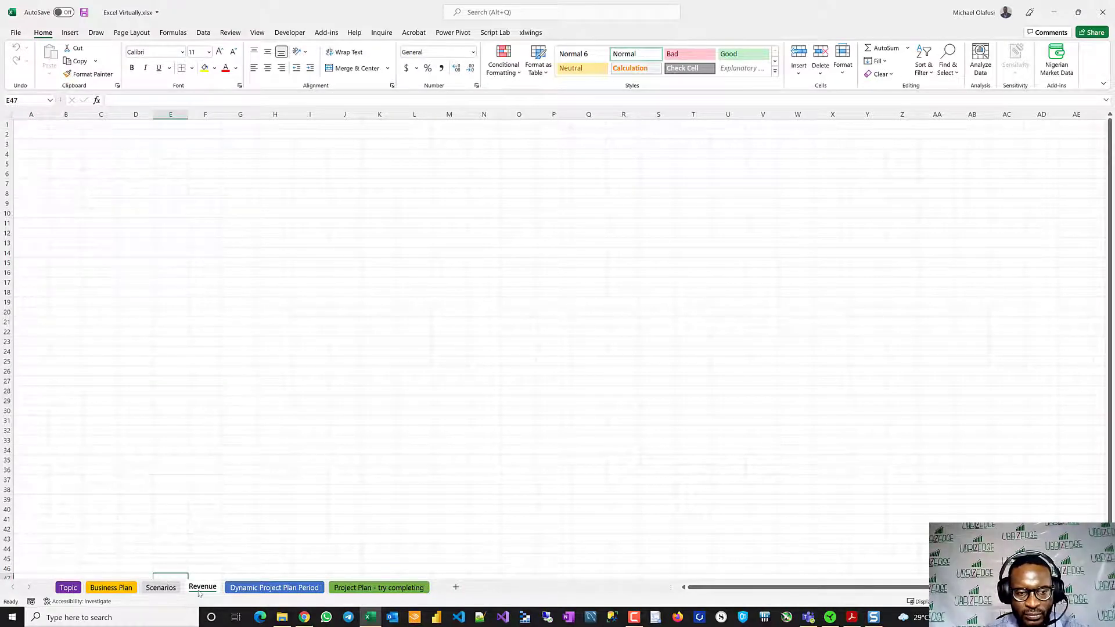
{"action": "left_click", "coordinate": [112, 587]}
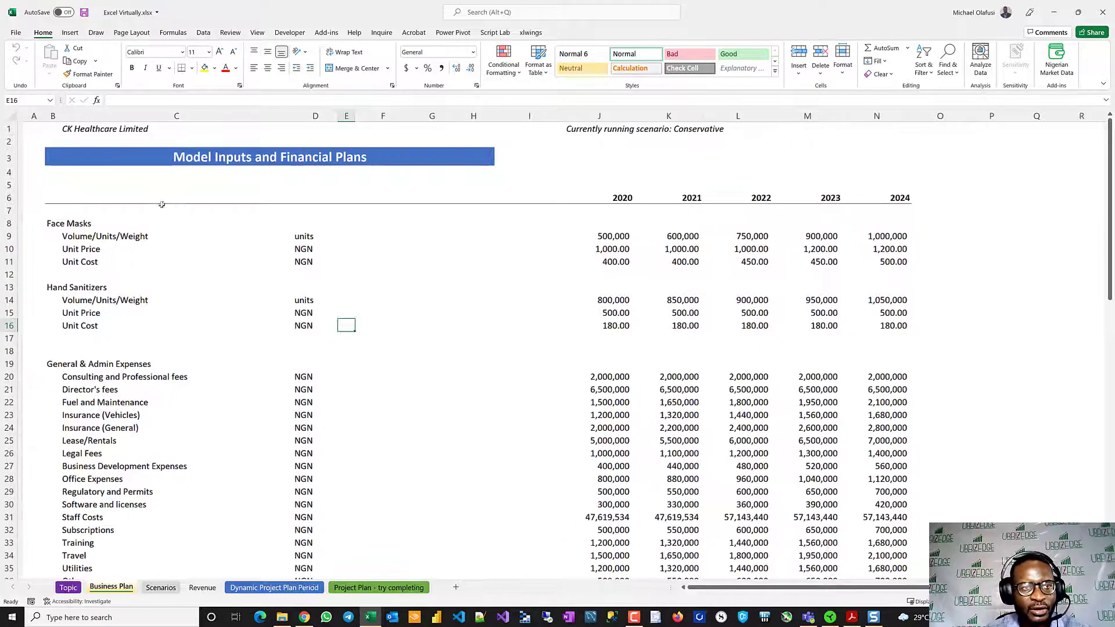
{"action": "left_click_drag", "start_coordinate": [11, 129], "coordinate": [14, 209]}
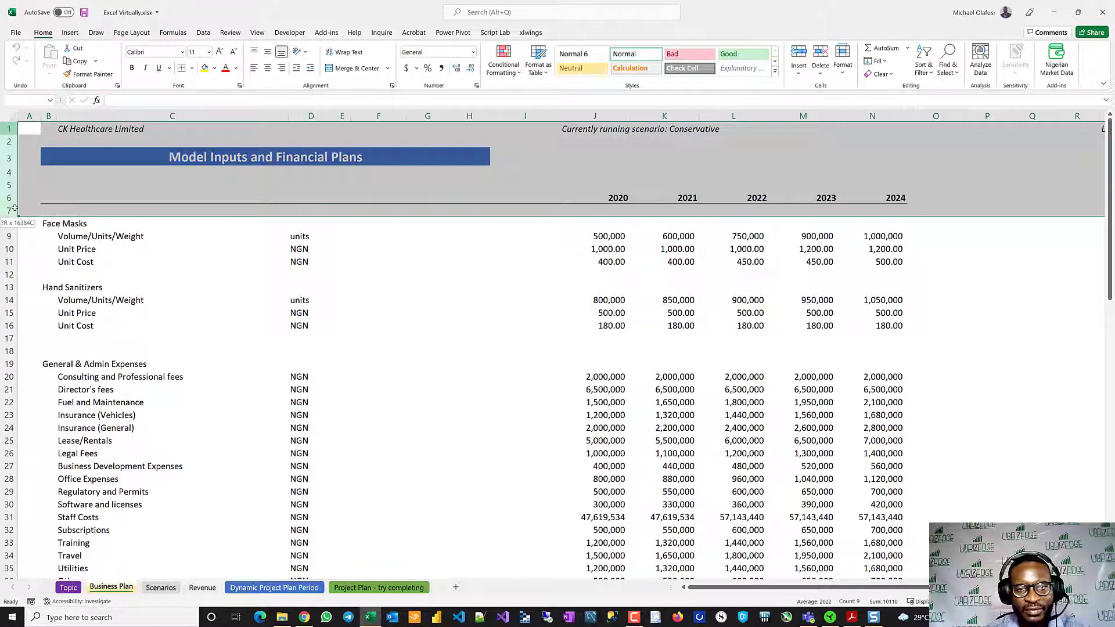
{"action": "key", "text": "ctrl+c"}
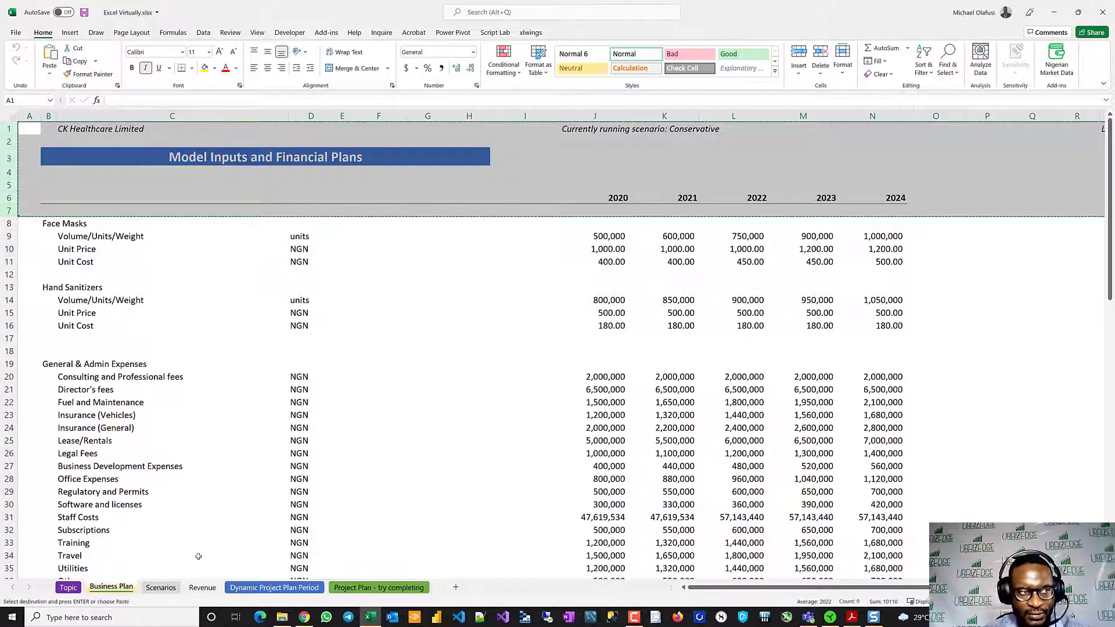
{"action": "left_click", "coordinate": [202, 588]}
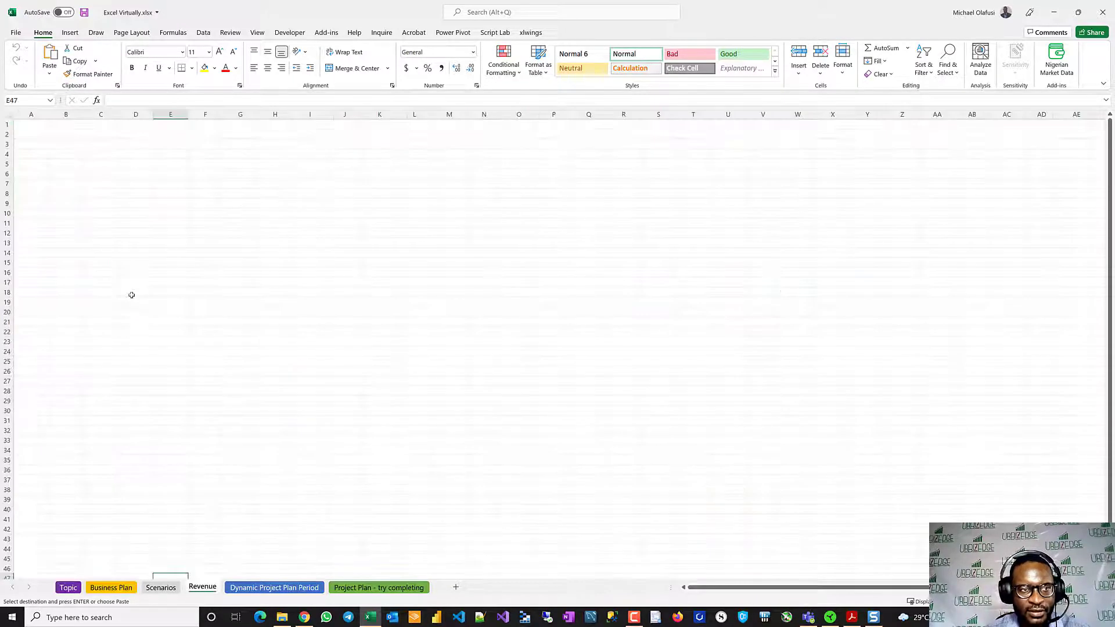
{"action": "left_click", "coordinate": [25, 124]}
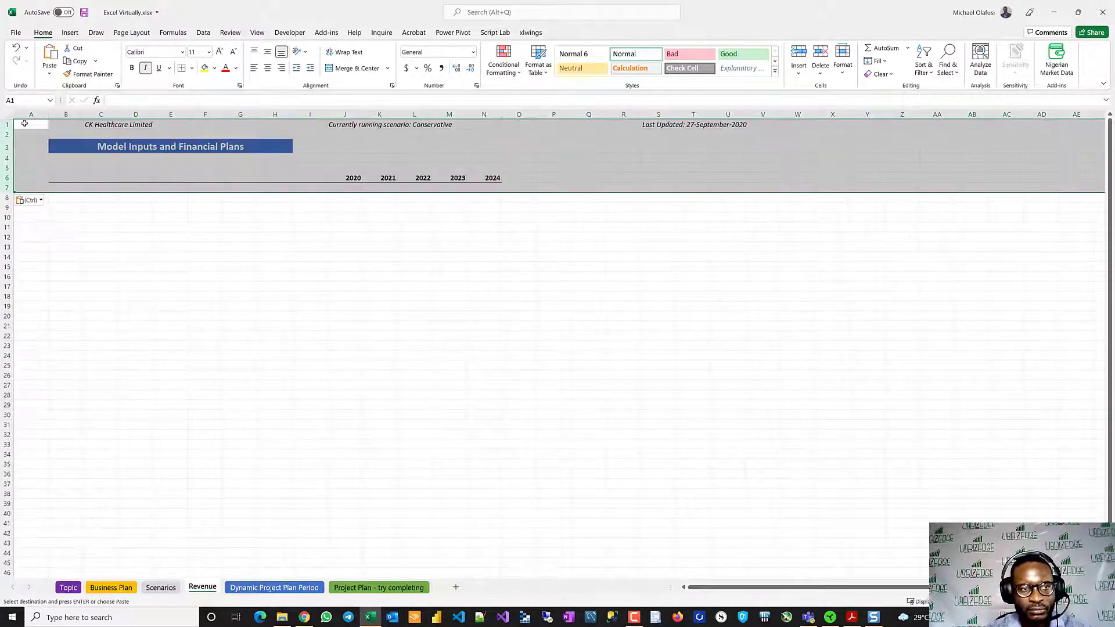
{"action": "key", "text": "ctrl+v"}
{"action": "left_click", "coordinate": [41, 201]}
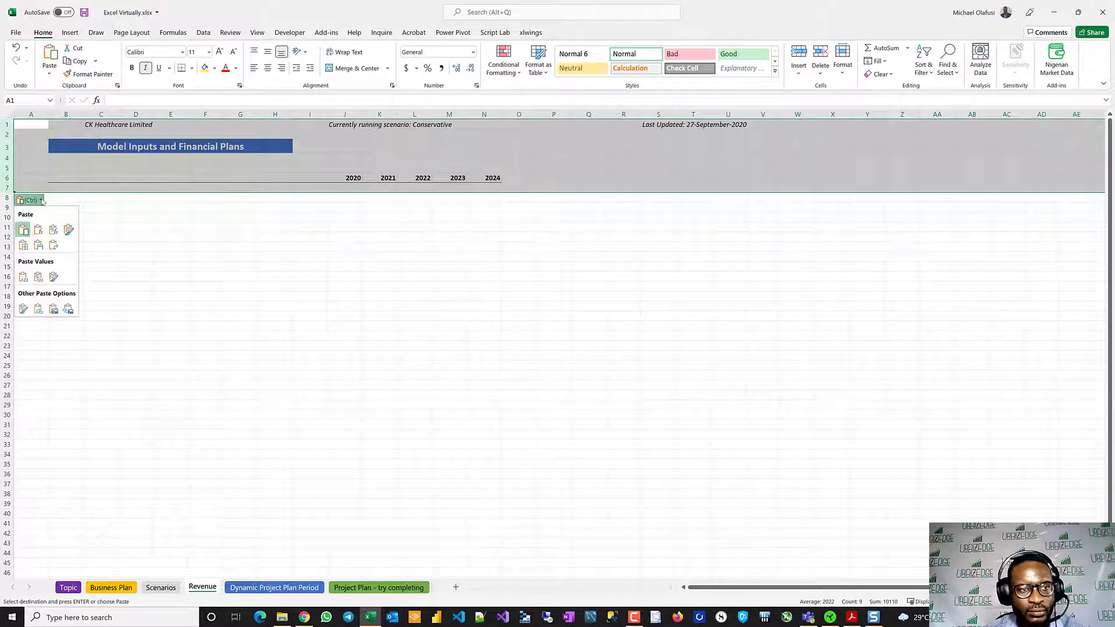
{"action": "left_click", "coordinate": [38, 245]}
{"action": "left_click", "coordinate": [229, 315]}
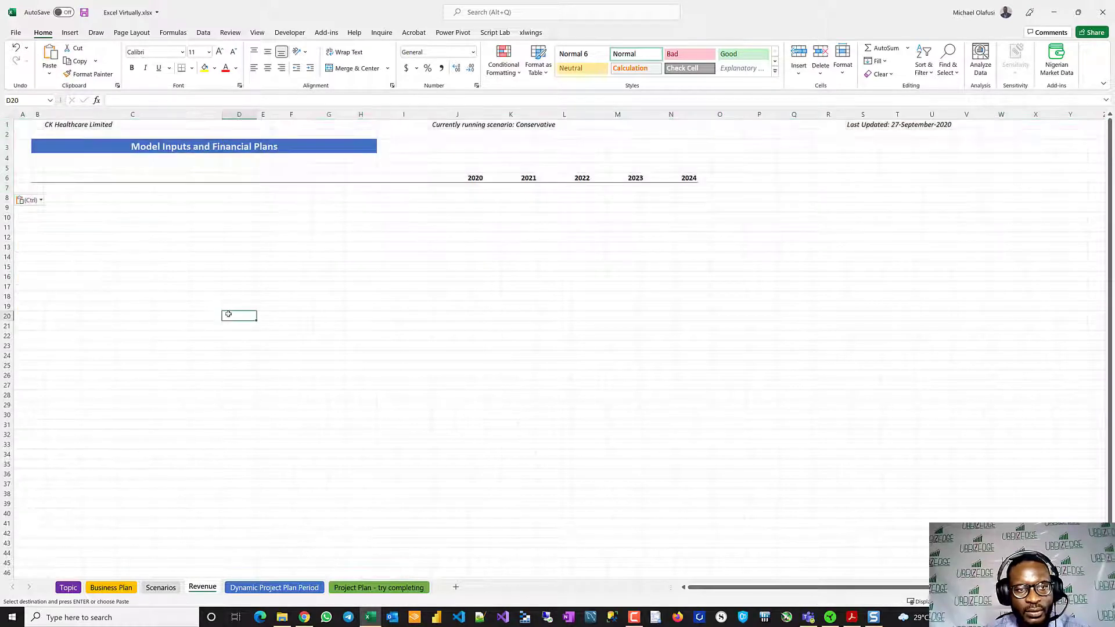
- Change the title banner in B3 of the Revenue sheet to Revenue Schedule
{"action": "scroll", "coordinate": [242, 325], "scroll_direction": "up", "scroll_amount": 2}
{"action": "scroll", "coordinate": [243, 325], "scroll_direction": "up", "scroll_amount": 5}
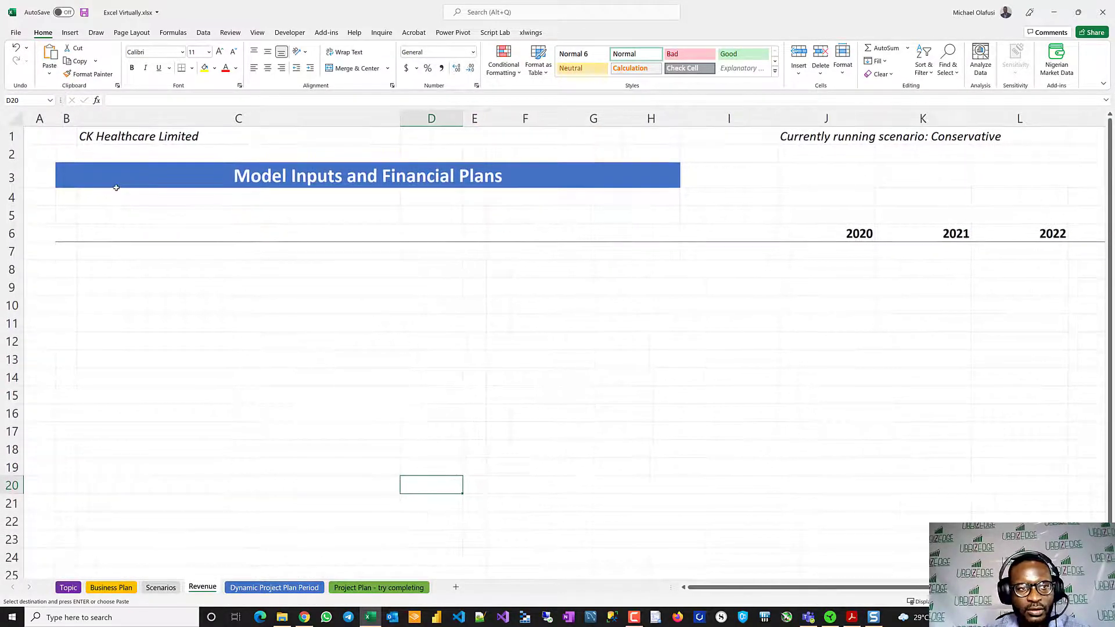
{"action": "left_click", "coordinate": [66, 179]}
{"action": "type", "text": "Revenu"}
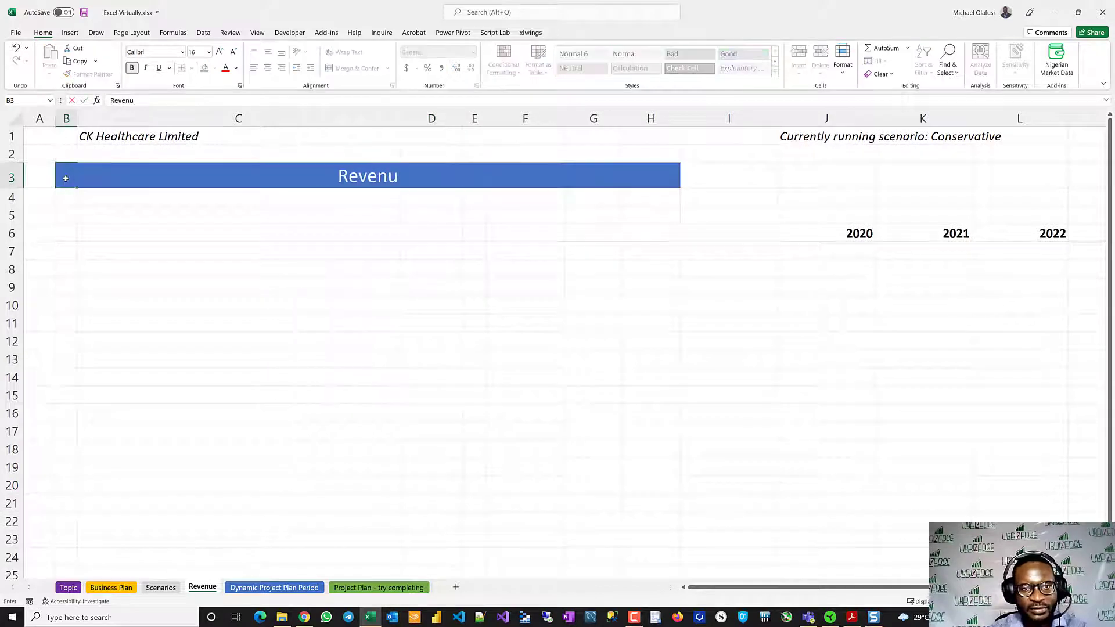
{"action": "type", "text": "e Schedule"}
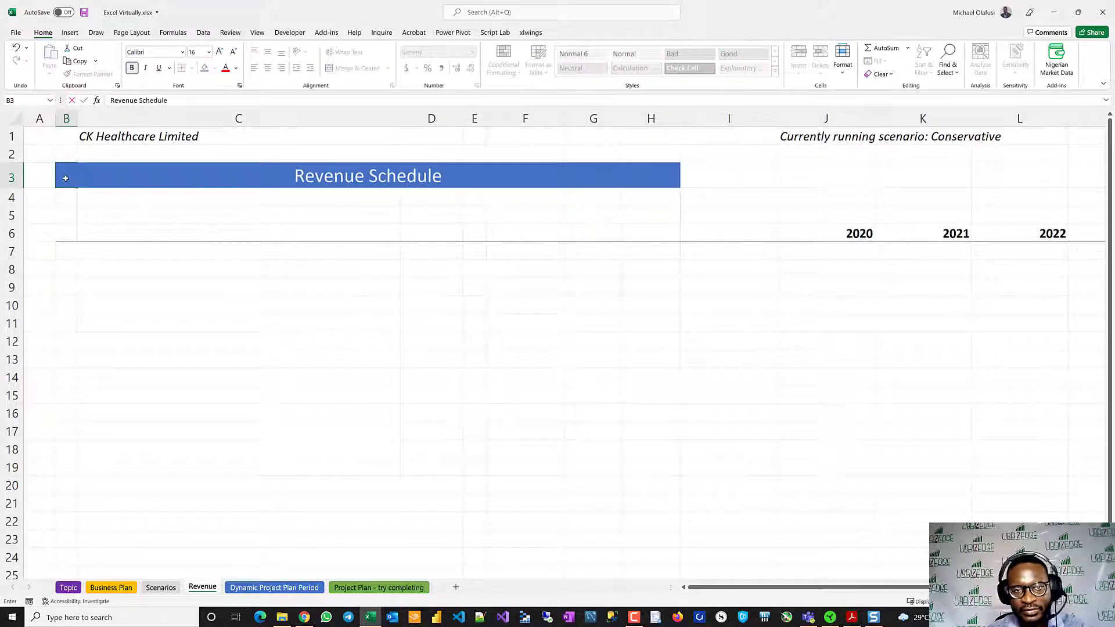
{"action": "key", "text": "Return"}
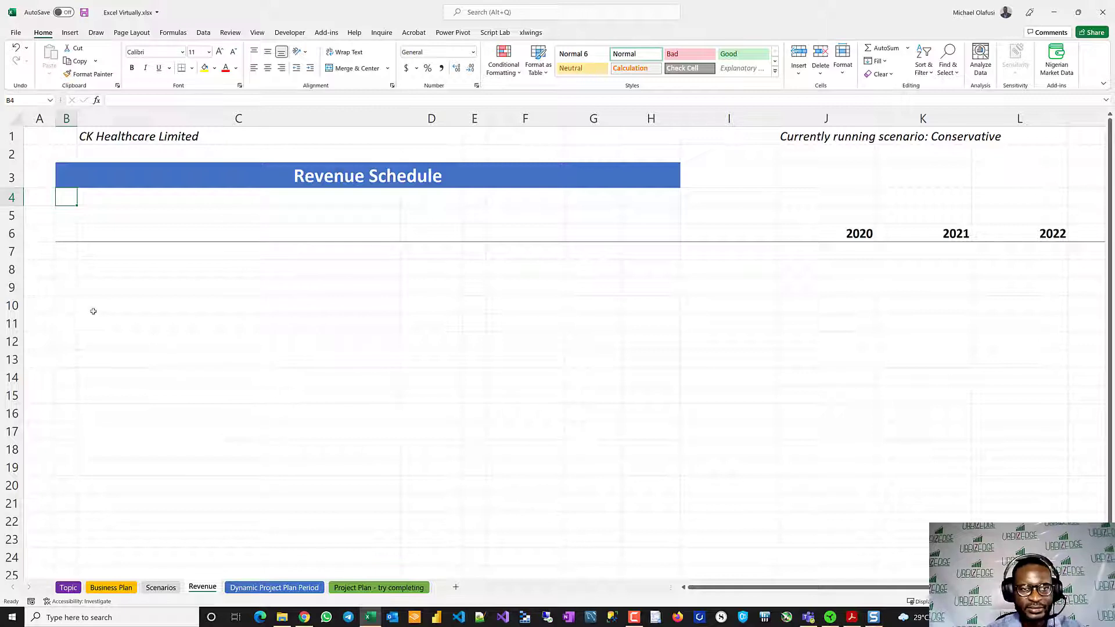
- Enter the section heading Revenue in B8 of the Revenue sheet
{"action": "left_click", "coordinate": [66, 263]}
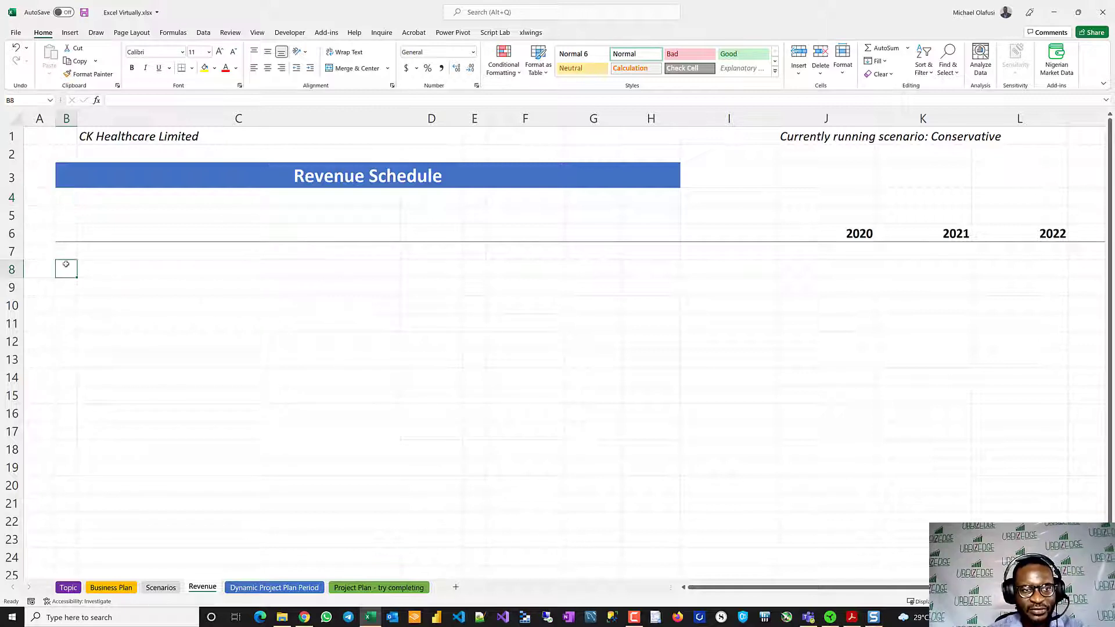
{"action": "type", "text": "T"}
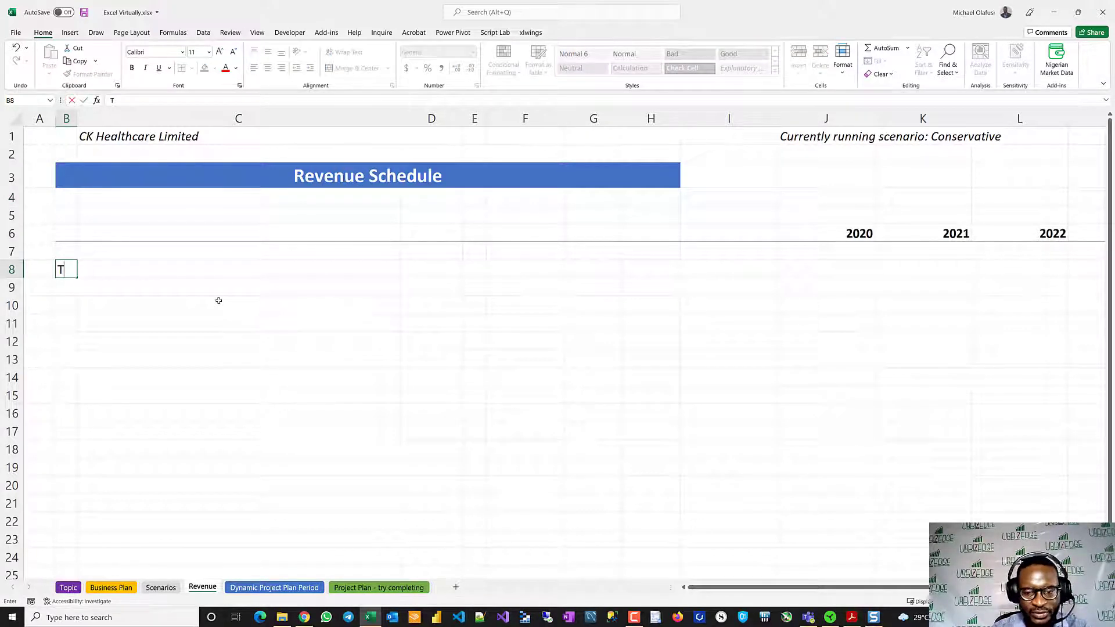
{"action": "key", "text": "BackSpace"}
{"action": "type", "text": "Revenue"}
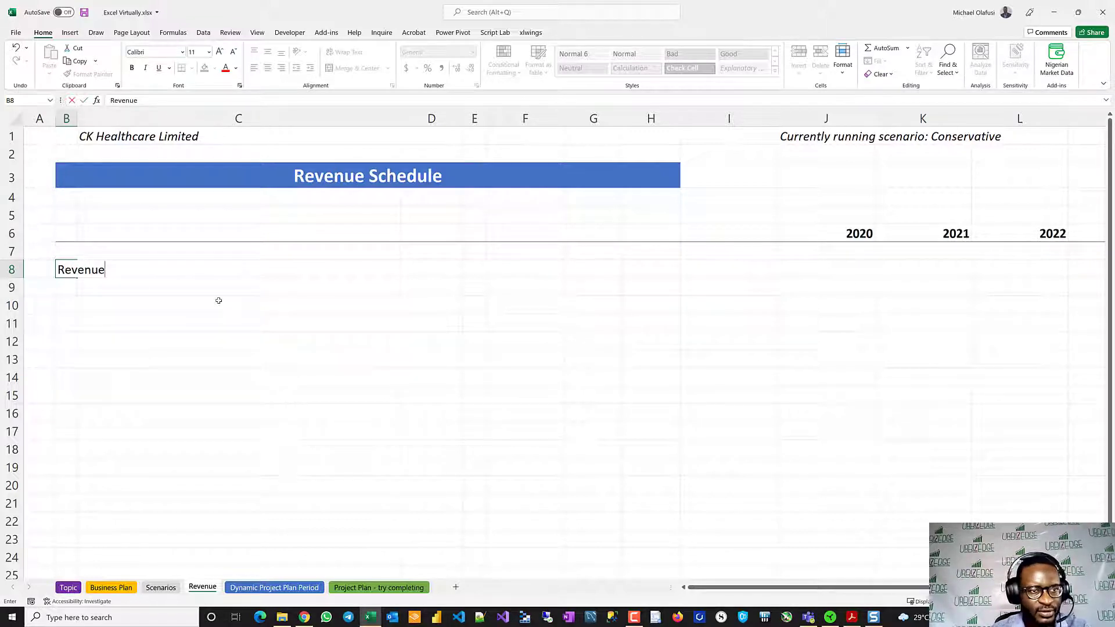
{"action": "key", "text": "Return"}
{"action": "key", "text": "Right"}
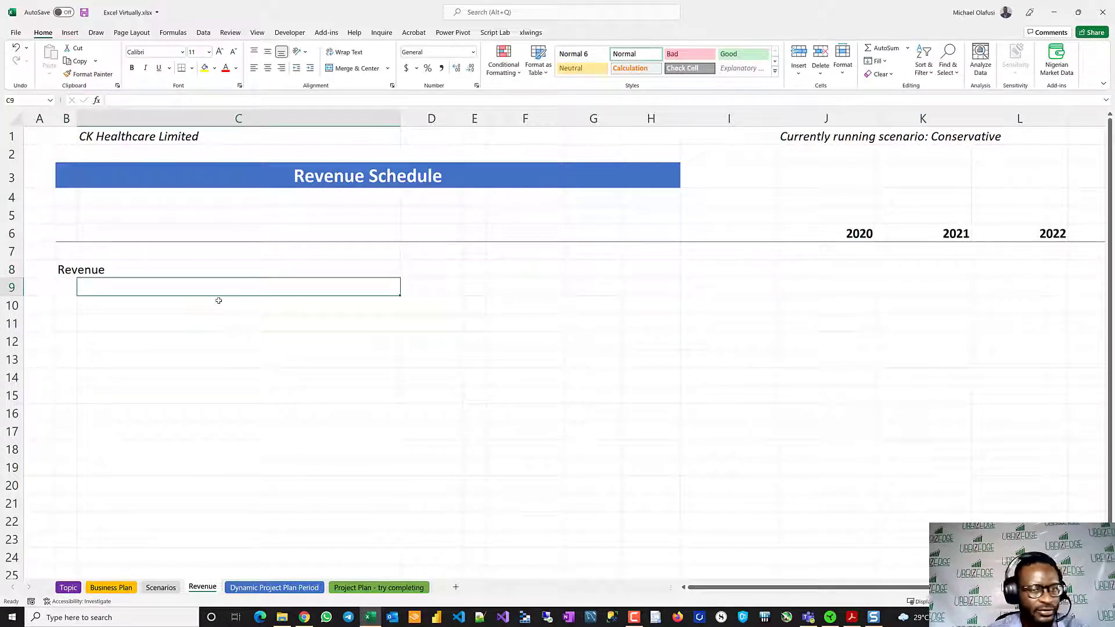
- List the products Face Masks and Hand Sanitizers in C9 and C10 under the Revenue heading
{"action": "type", "text": "Face Masks"}
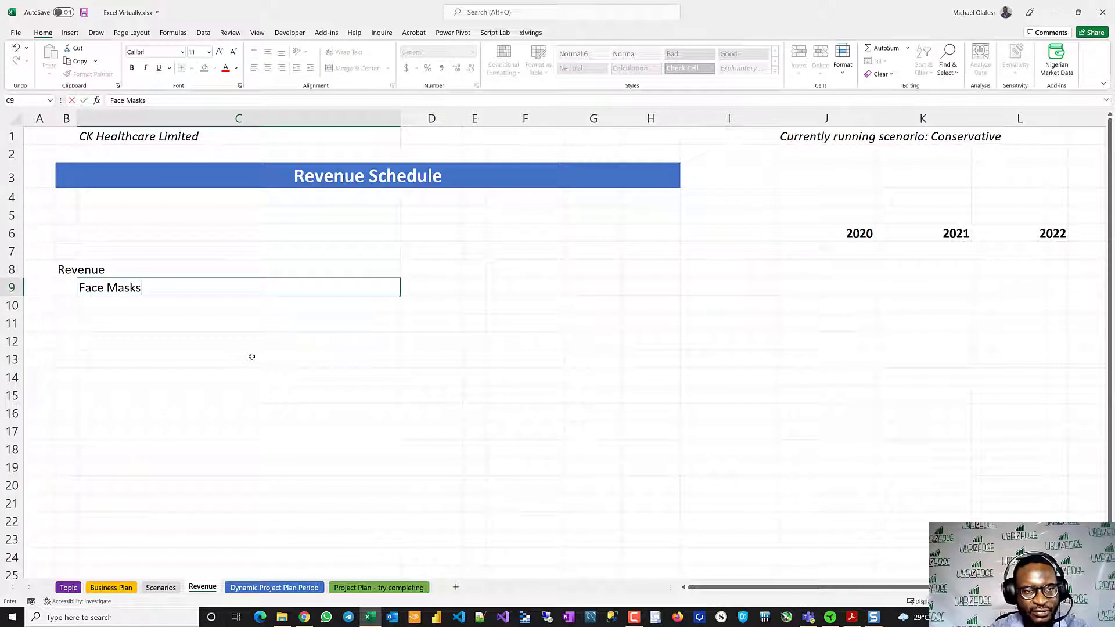
{"action": "key", "text": "Return"}
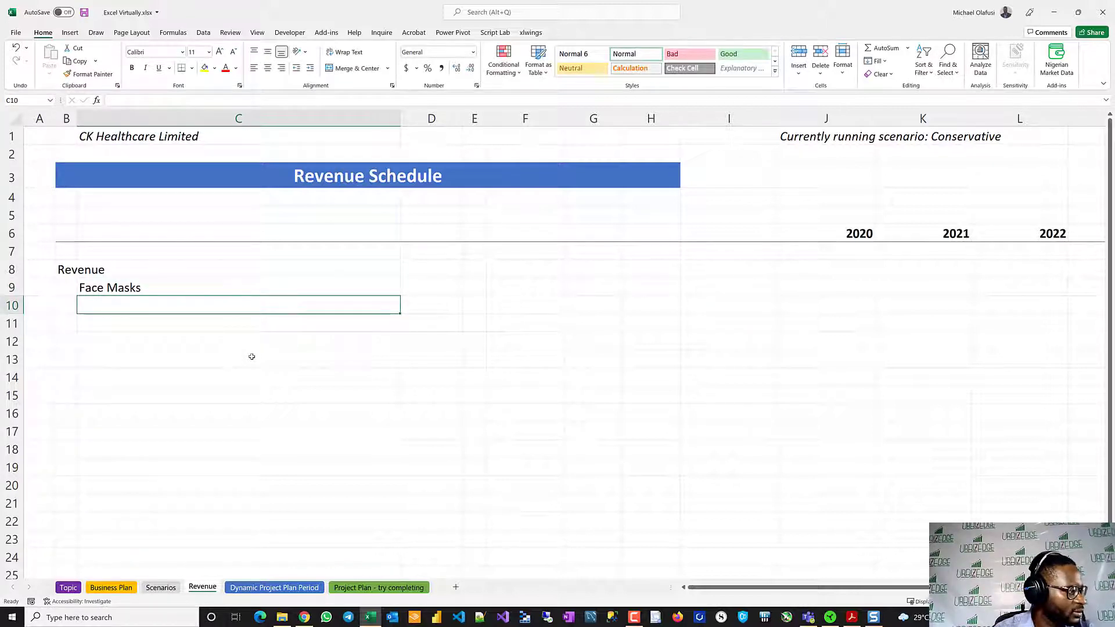
{"action": "type", "text": "Hand Santi"}
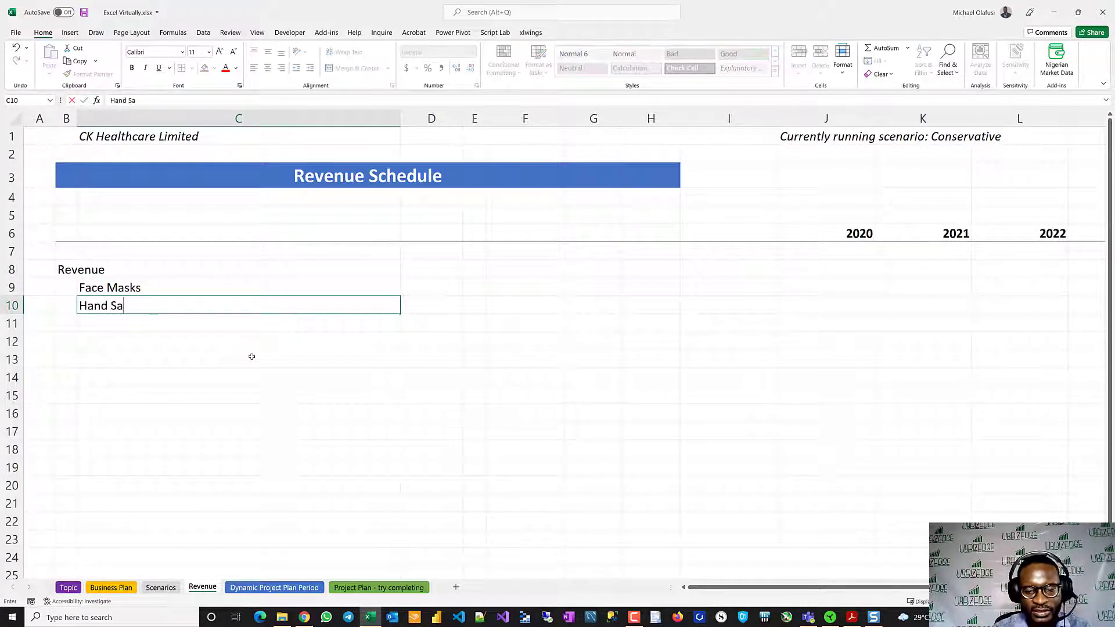
{"action": "key", "text": "BackSpace"}
{"action": "key", "text": "BackSpace"}
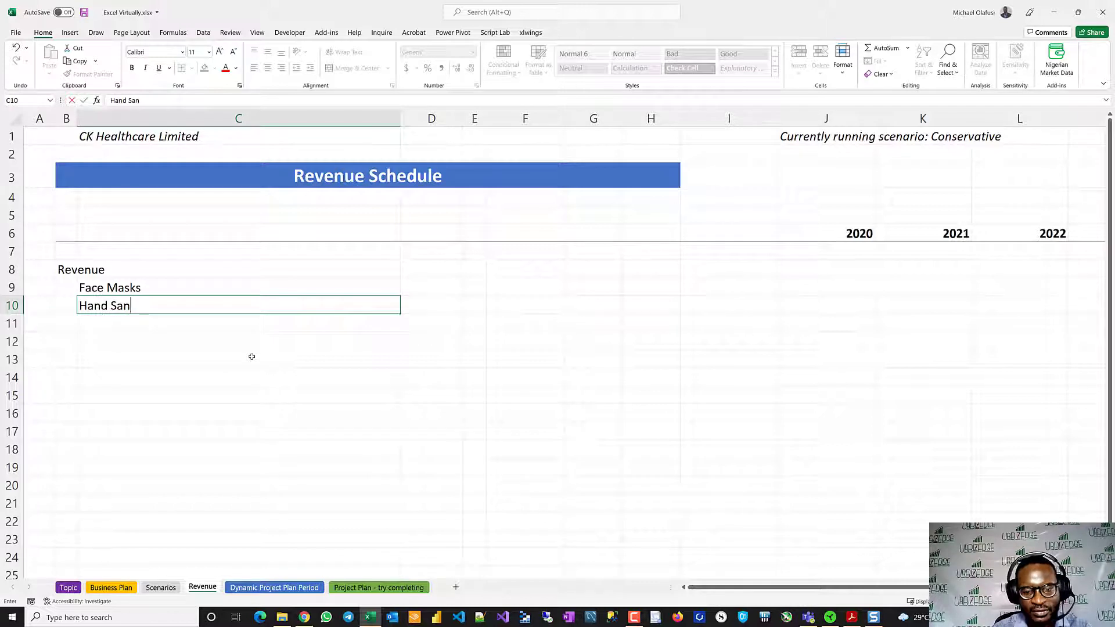
{"action": "type", "text": "itizers"}
{"action": "key", "text": "ctrl+Return"}
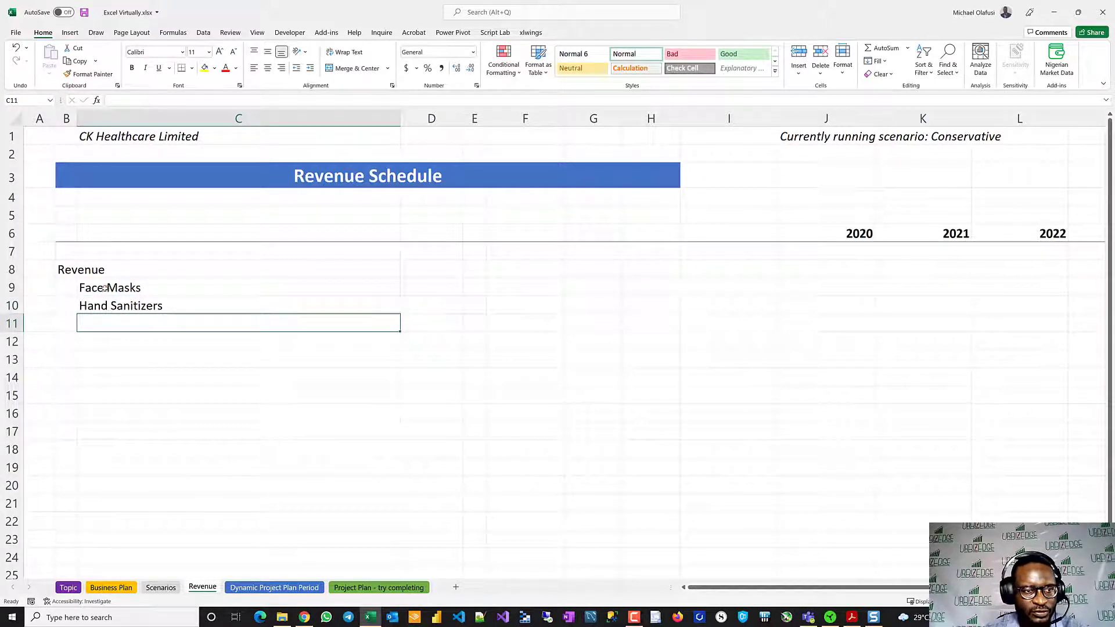
{"action": "left_click_drag", "start_coordinate": [106, 288], "coordinate": [107, 303]}
{"action": "key", "text": "ctrl+c"}
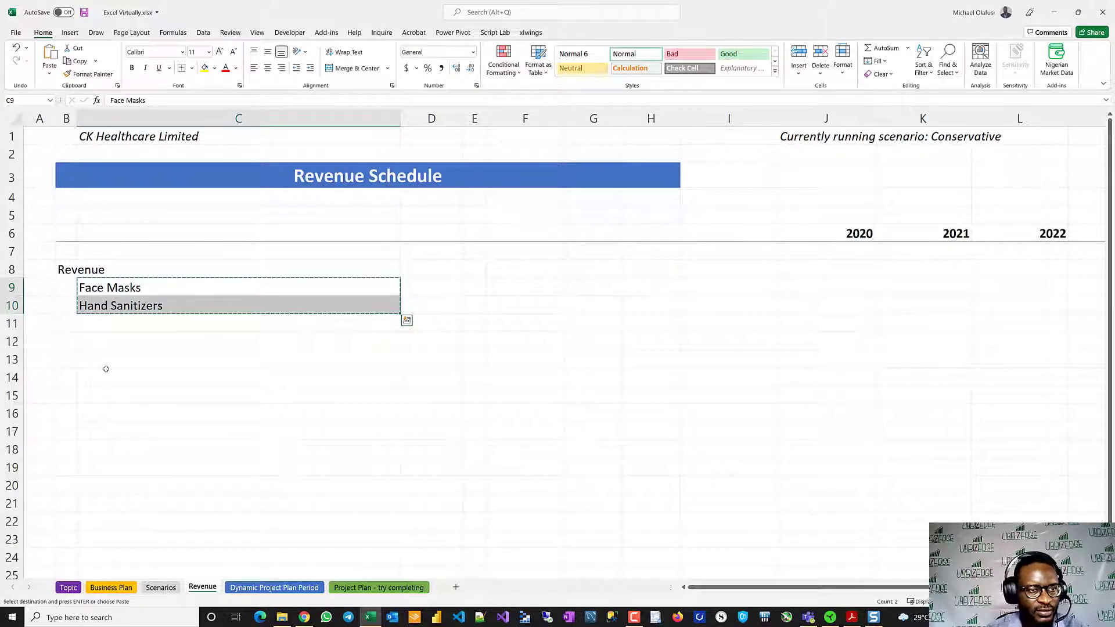
{"action": "left_click", "coordinate": [160, 588]}
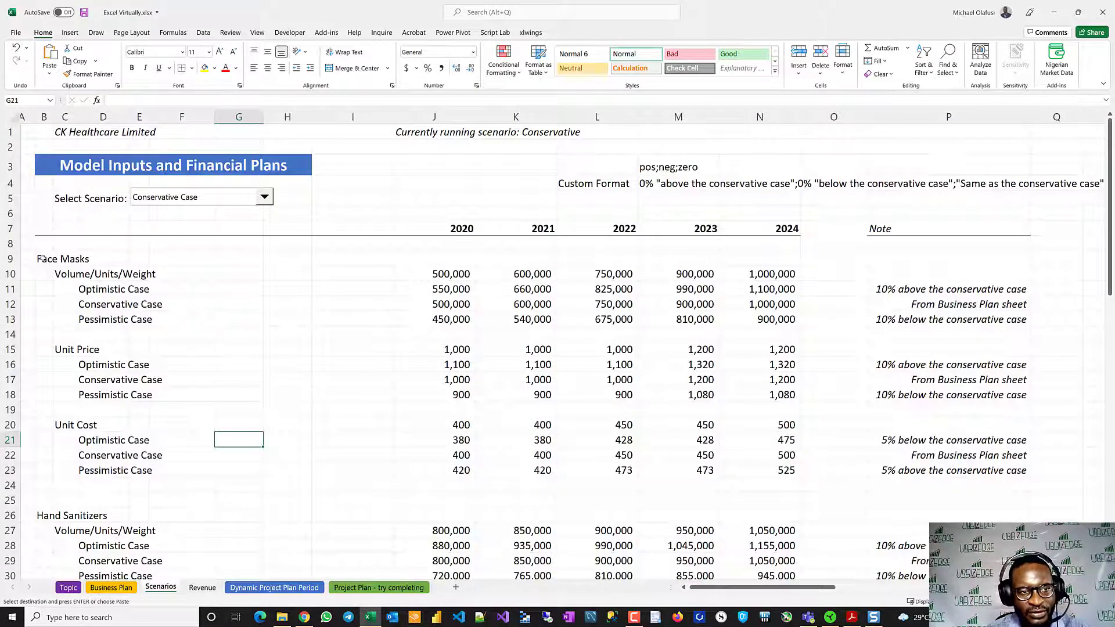
- Copy the Face Masks and Hand Sanitizers labels with their units (B8:D16) from the Business Plan sheet to B13 of the Revenue sheet
{"action": "left_click", "coordinate": [111, 588]}
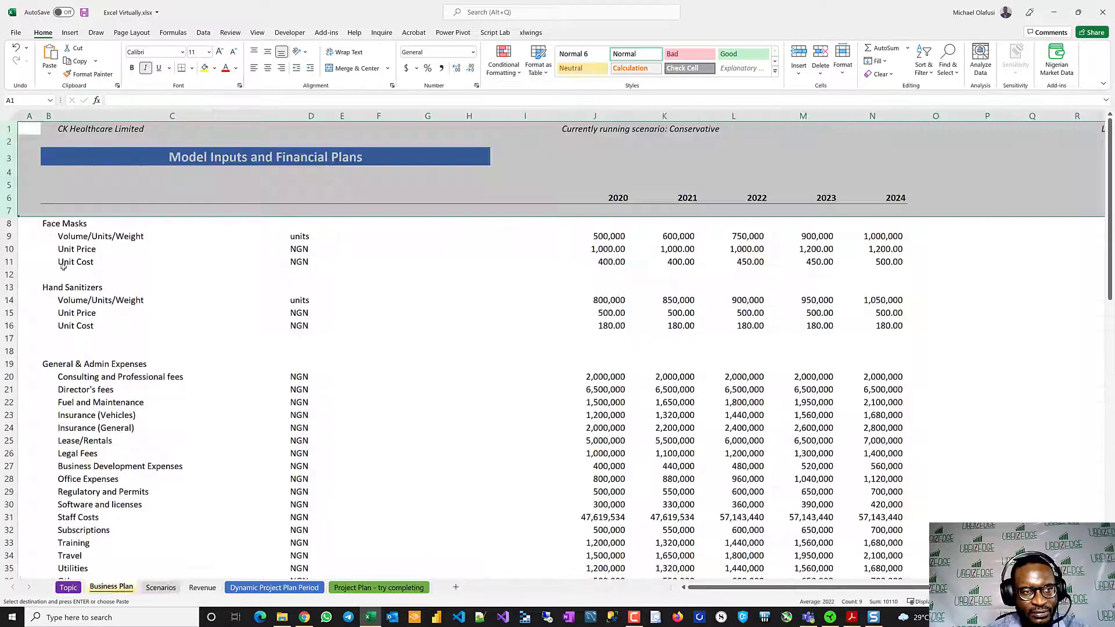
{"action": "left_click_drag", "start_coordinate": [58, 225], "coordinate": [144, 324]}
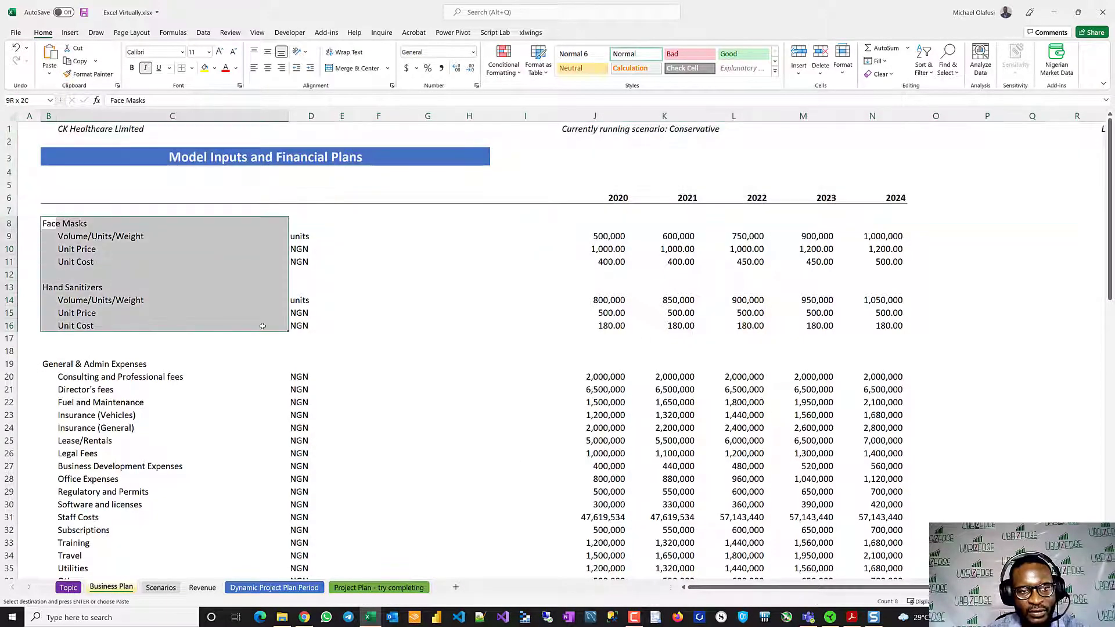
{"action": "left_click_drag", "start_coordinate": [263, 327], "coordinate": [316, 327]}
{"action": "key", "text": "ctrl+c"}
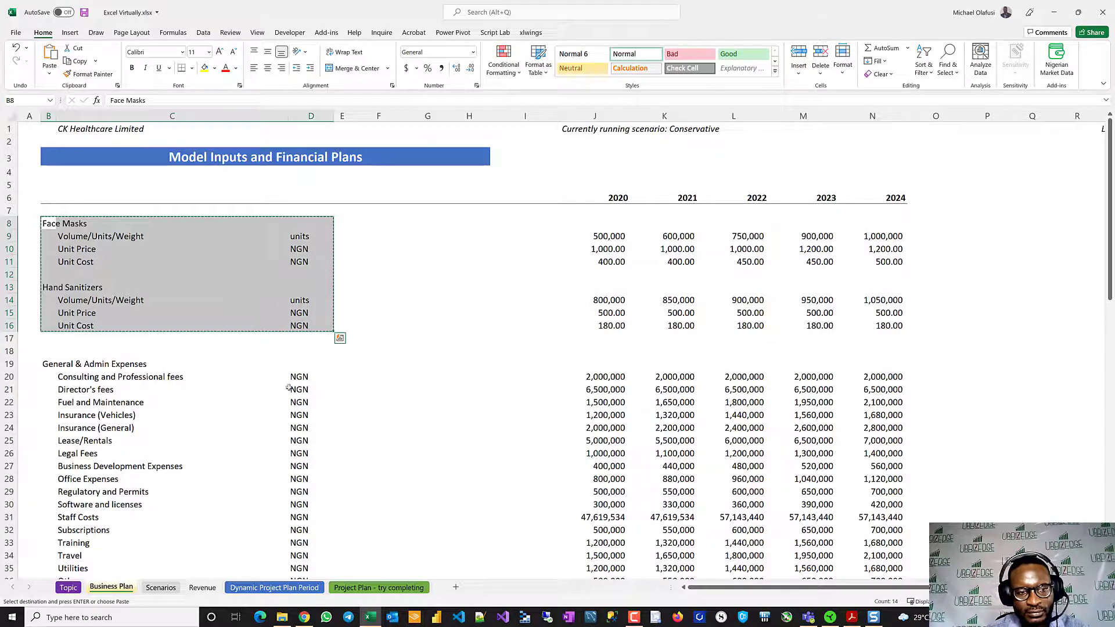
{"action": "left_click", "coordinate": [203, 587]}
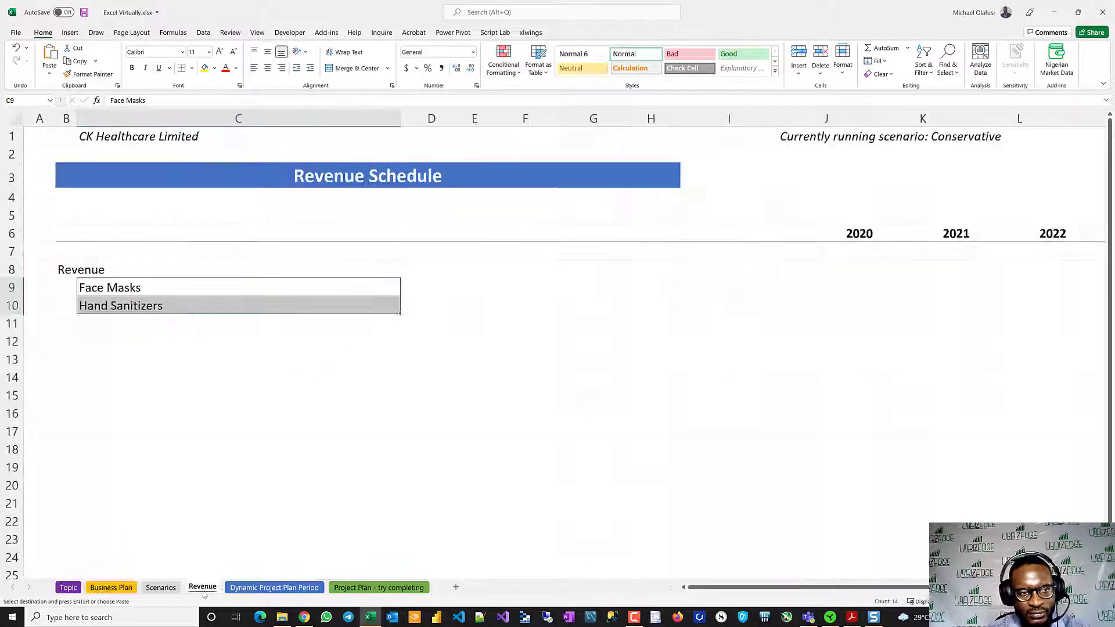
{"action": "left_click", "coordinate": [72, 350]}
{"action": "scroll", "coordinate": [129, 356], "scroll_direction": "up", "scroll_amount": 3}
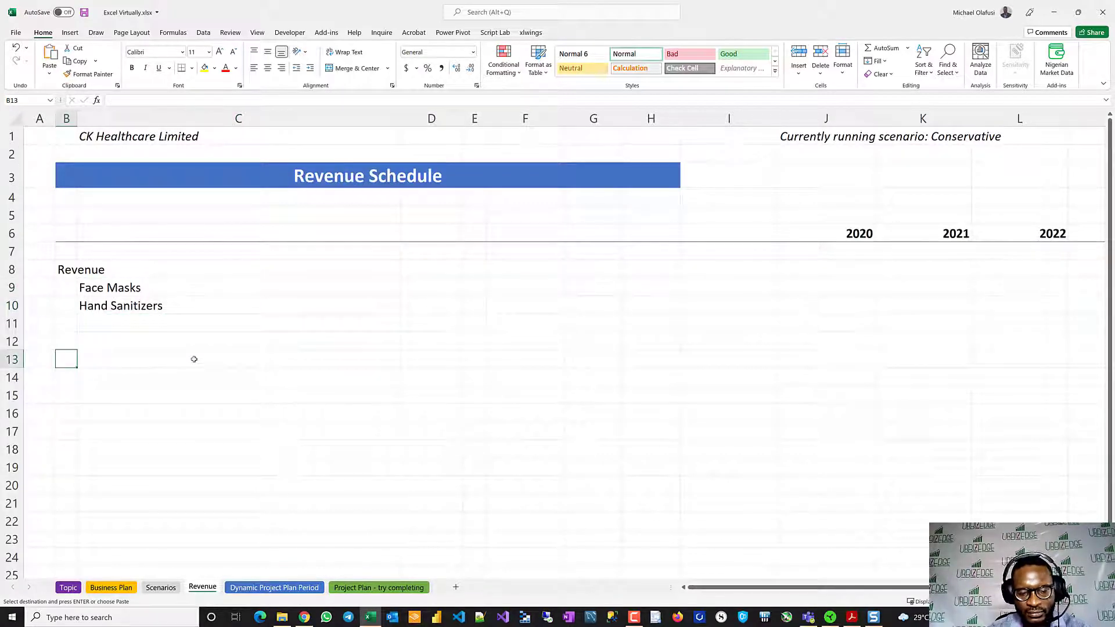
{"action": "key", "text": "ctrl+v"}
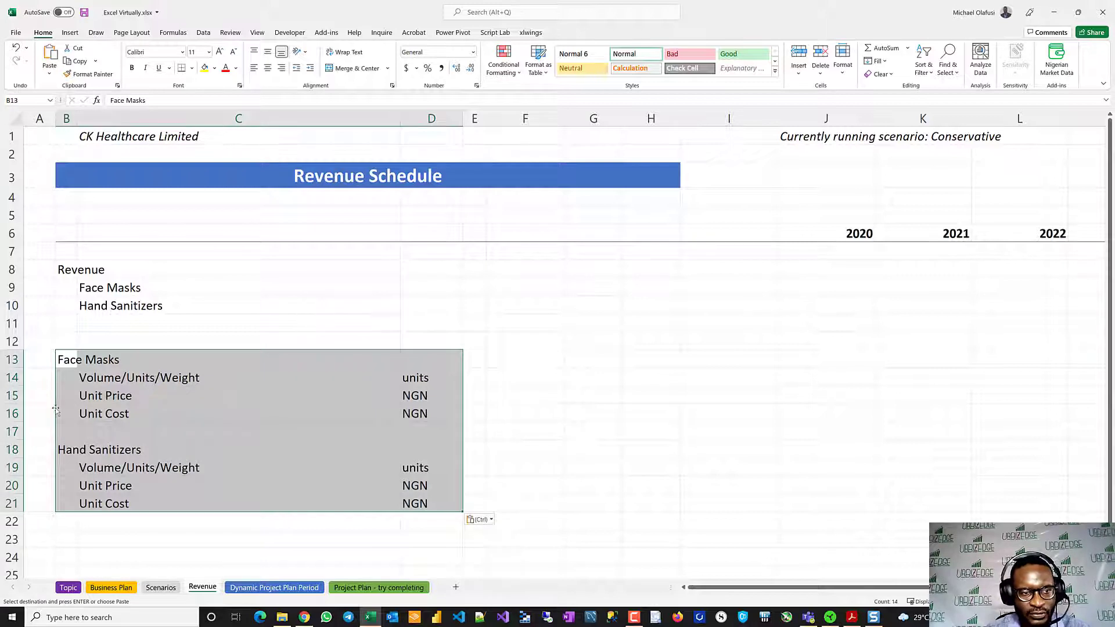
- Delete the Unit Cost rows from both the Face Masks and Hand Sanitizers blocks on the Revenue sheet
{"action": "left_click", "coordinate": [12, 414]}
{"action": "key", "text": "ctrl+minus"}
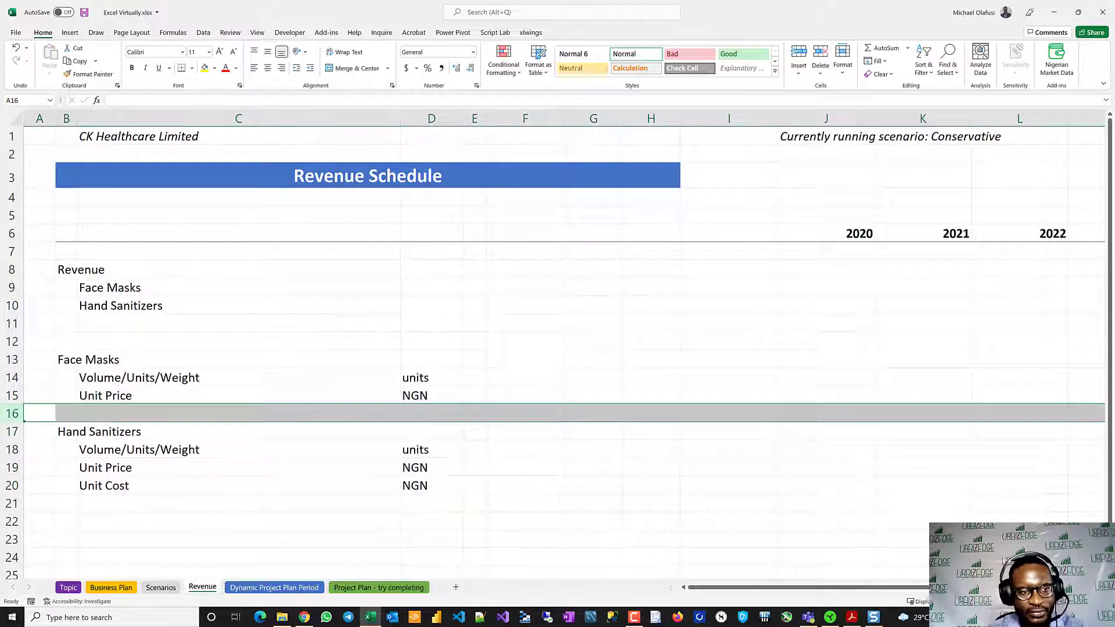
{"action": "left_click", "coordinate": [38, 485]}
{"action": "key", "text": "shift+space"}
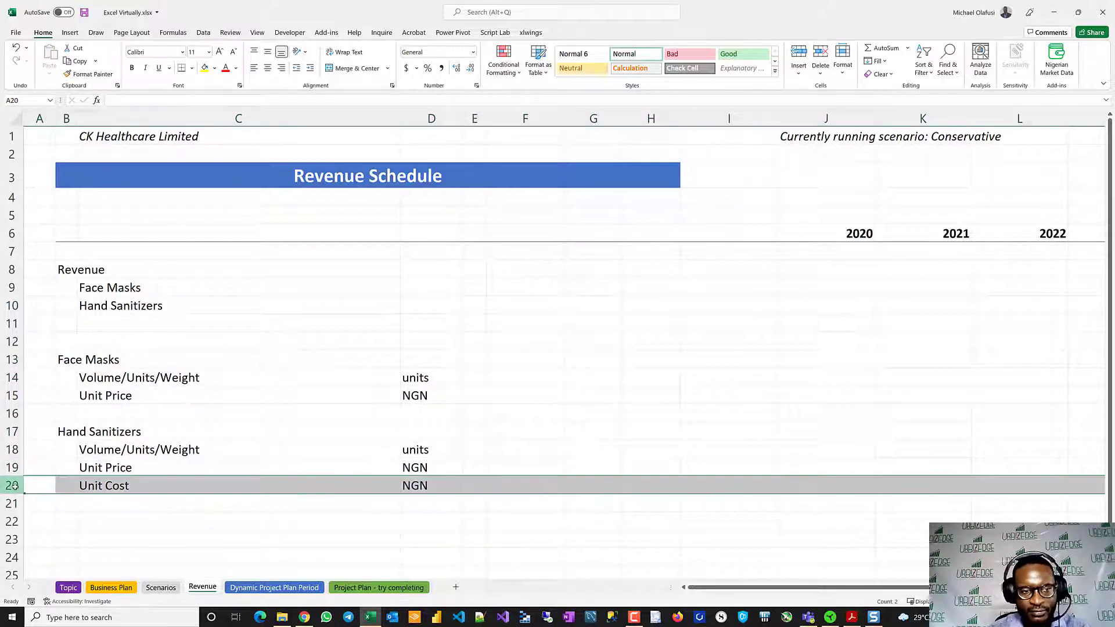
{"action": "key", "text": "ctrl+minus"}
{"action": "left_click", "coordinate": [653, 390]}
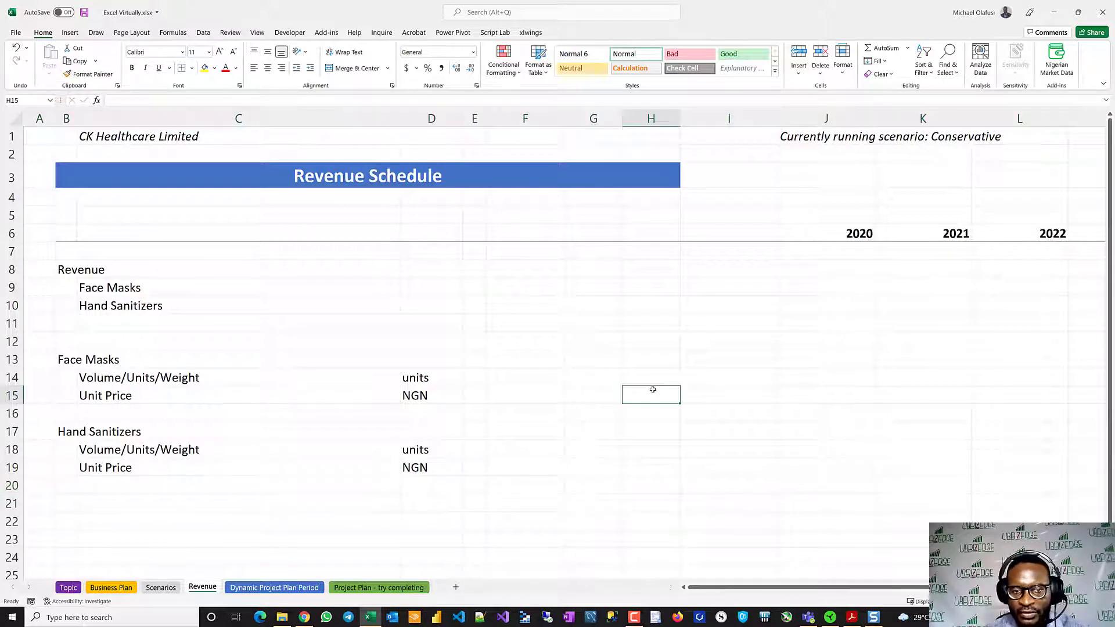
- Fill the unit cells D8:D10 beside the Revenue lines with NGN
{"action": "left_click", "coordinate": [421, 283]}
{"action": "left_click_drag", "start_coordinate": [415, 271], "coordinate": [411, 307]}
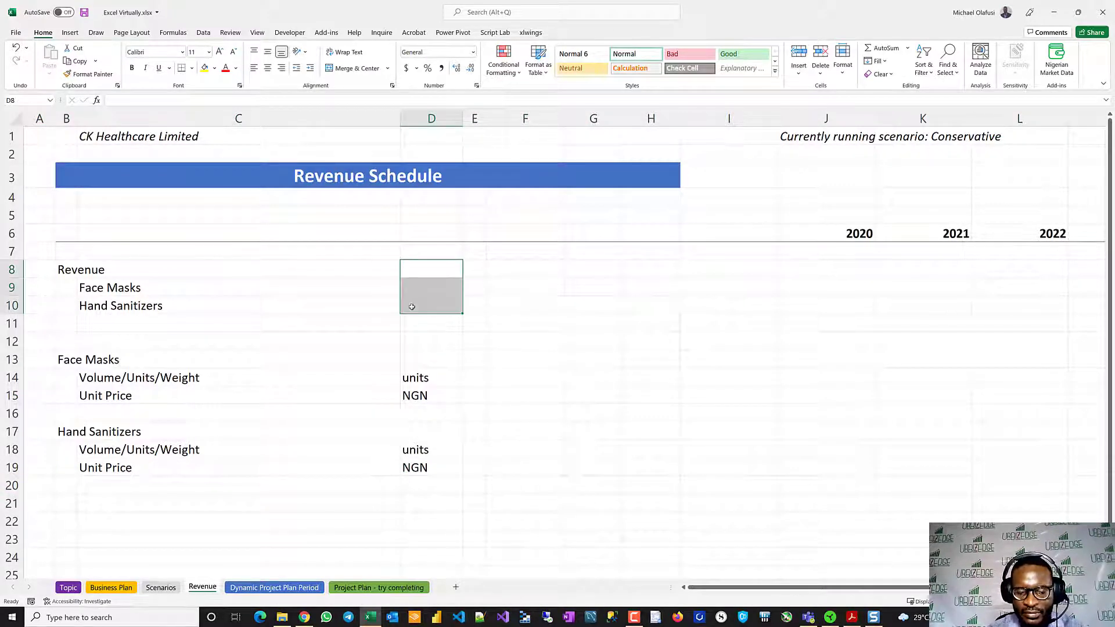
{"action": "type", "text": "NGN"}
{"action": "key", "text": "ctrl+Return"}
{"action": "left_click", "coordinate": [586, 430]}
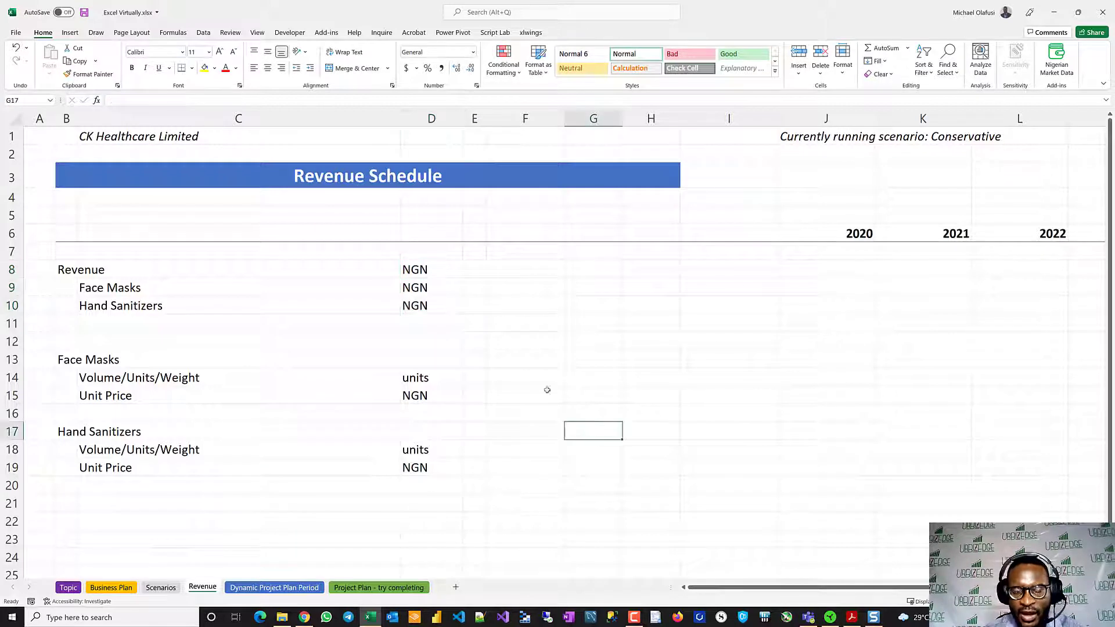
- Link the 2020 Face Masks volume in J14 and unit price in J15 to Scenarios cells J10 and J15
{"action": "left_click", "coordinate": [814, 381]}
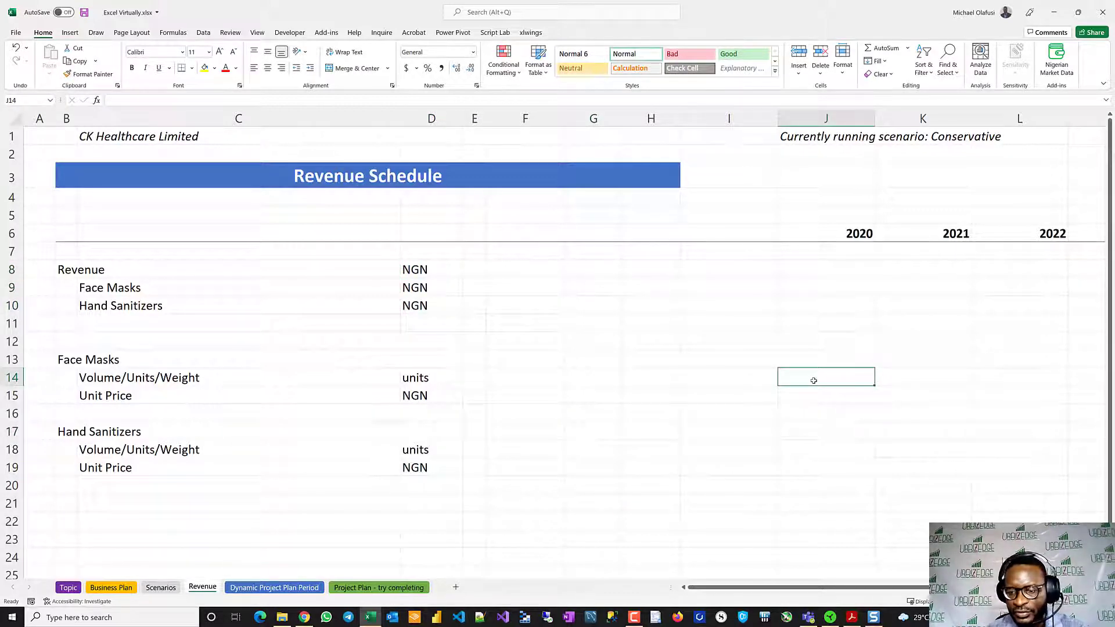
{"action": "type", "text": "="}
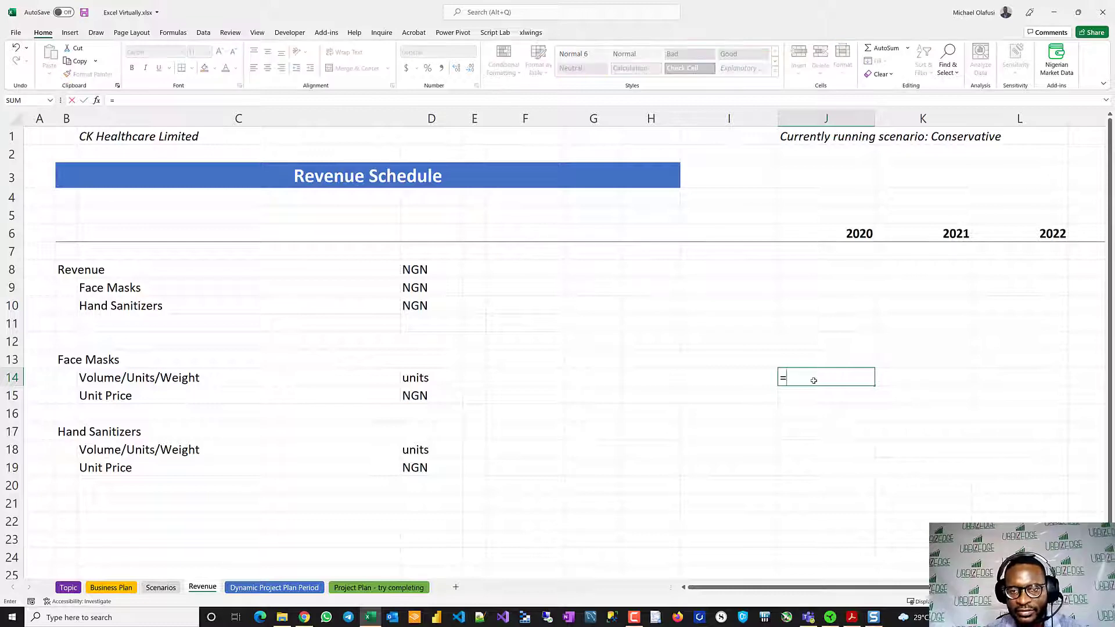
{"action": "left_click", "coordinate": [158, 587]}
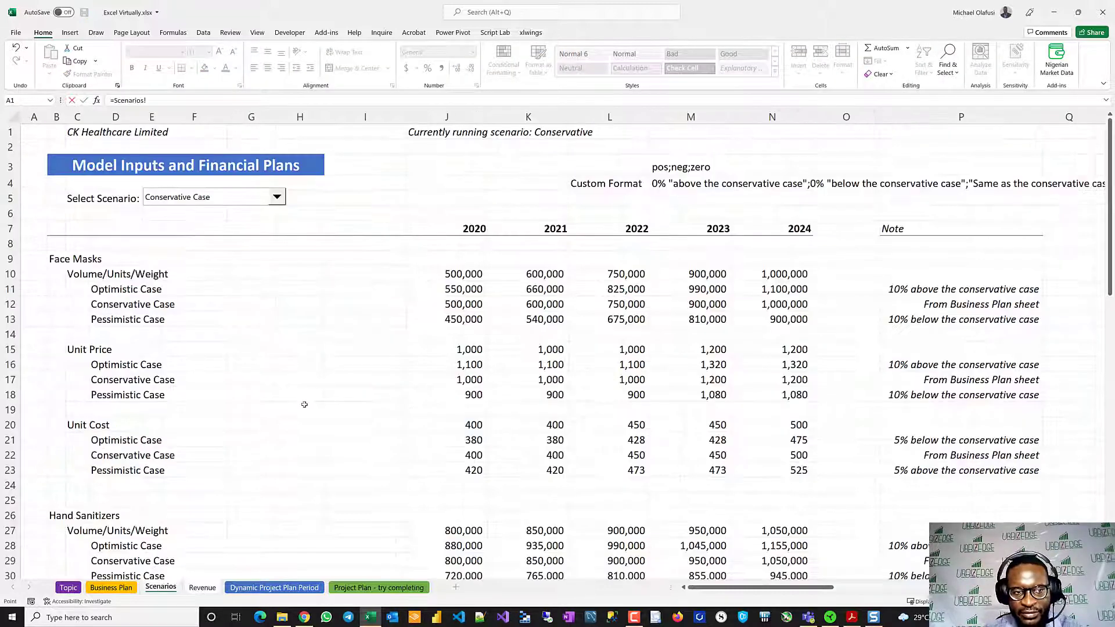
{"action": "left_click", "coordinate": [455, 271]}
{"action": "key", "text": "Return"}
{"action": "type", "text": "="}
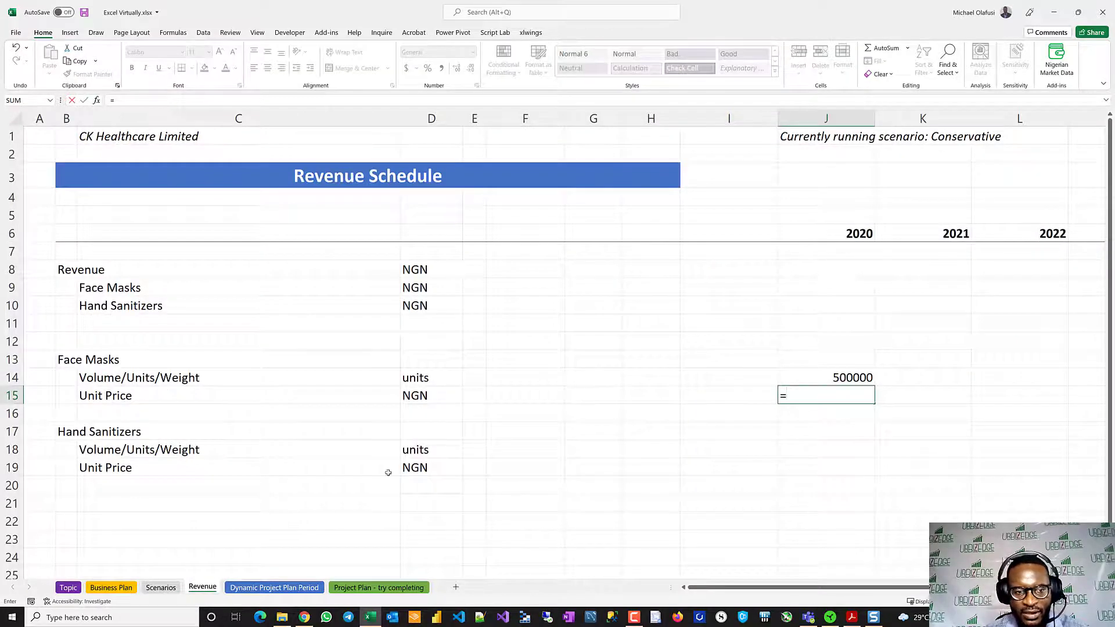
{"action": "left_click", "coordinate": [161, 587]}
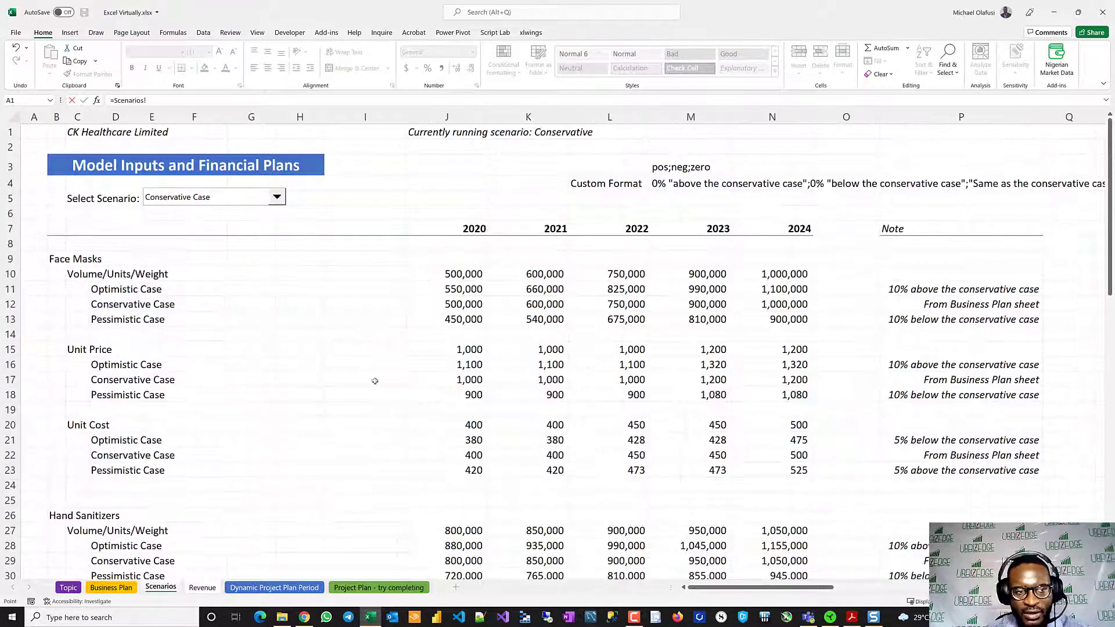
{"action": "left_click", "coordinate": [465, 351]}
{"action": "key", "text": "Return"}
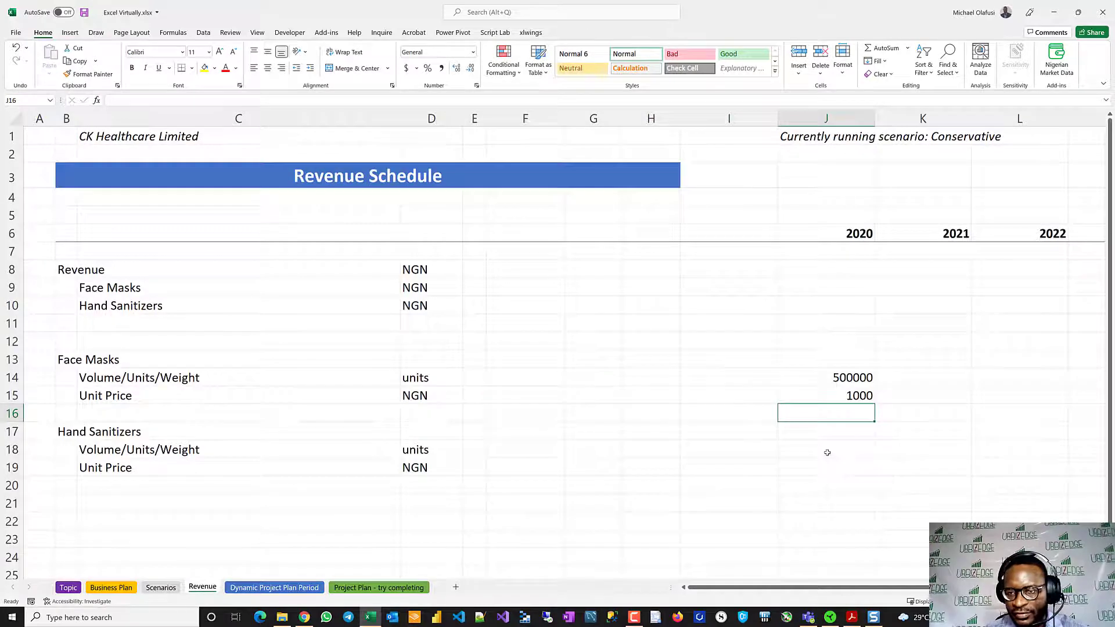
- Link the 2020 Hand Sanitizers volume in J18 and unit price in J19 to Scenarios cells J27 and J32
{"action": "left_click", "coordinate": [827, 452]}
{"action": "type", "text": "="}
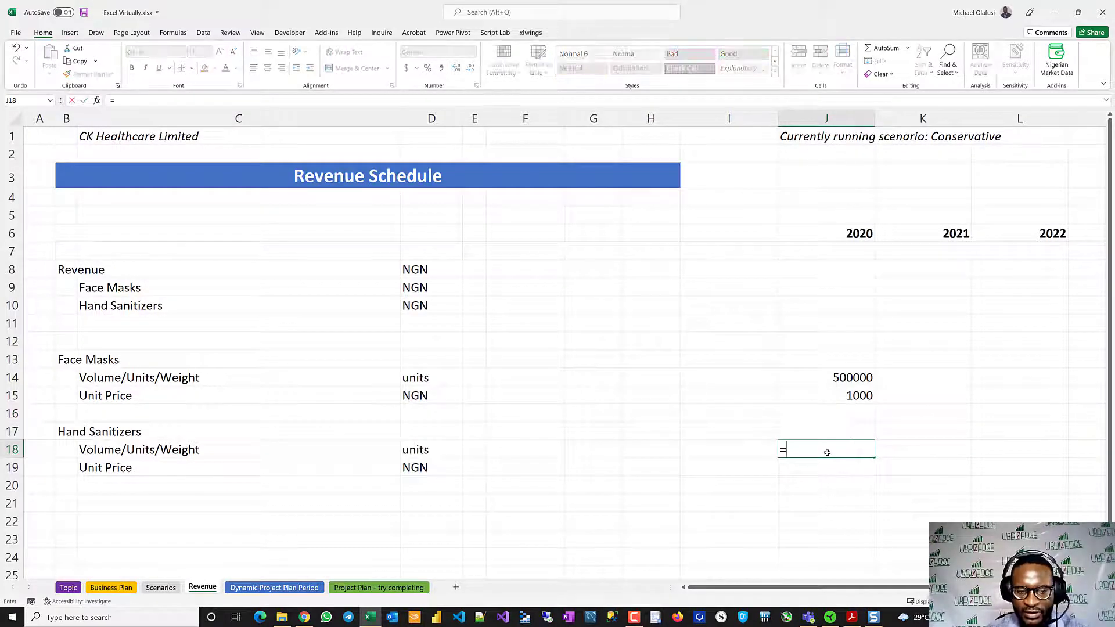
{"action": "left_click", "coordinate": [159, 588]}
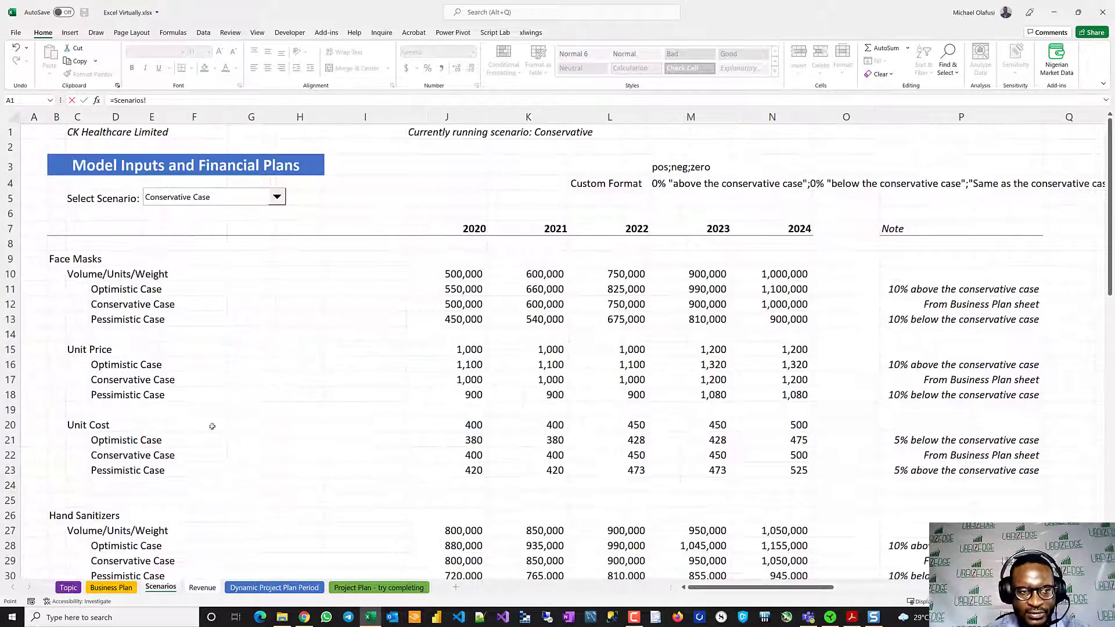
{"action": "scroll", "coordinate": [343, 449], "scroll_direction": "down", "scroll_amount": 3}
{"action": "left_click", "coordinate": [465, 390]}
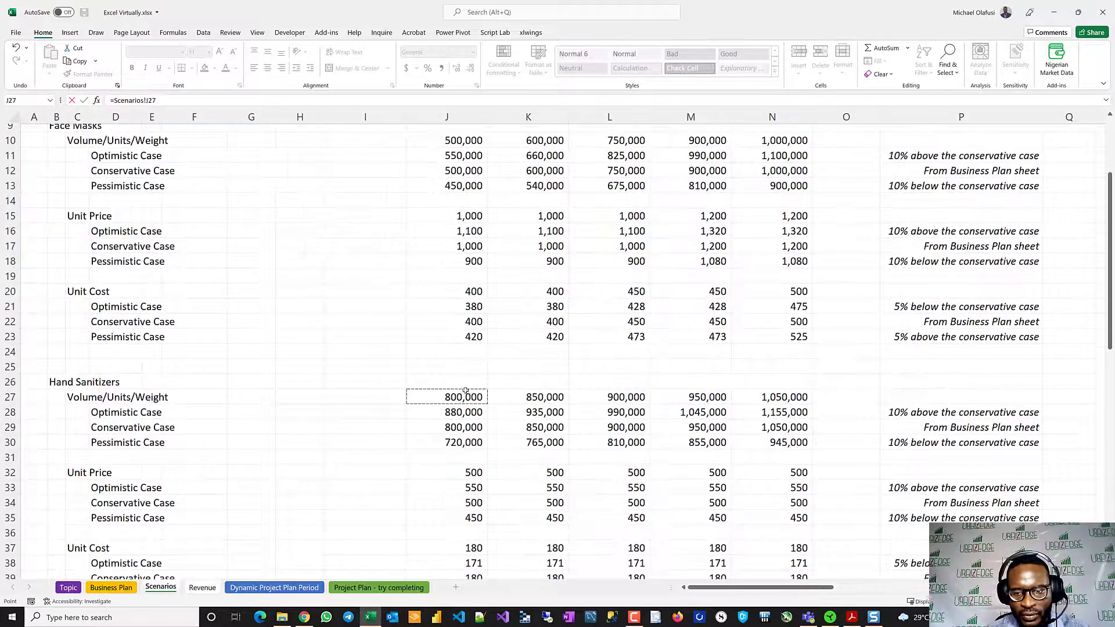
{"action": "key", "text": "Return"}
{"action": "type", "text": "="}
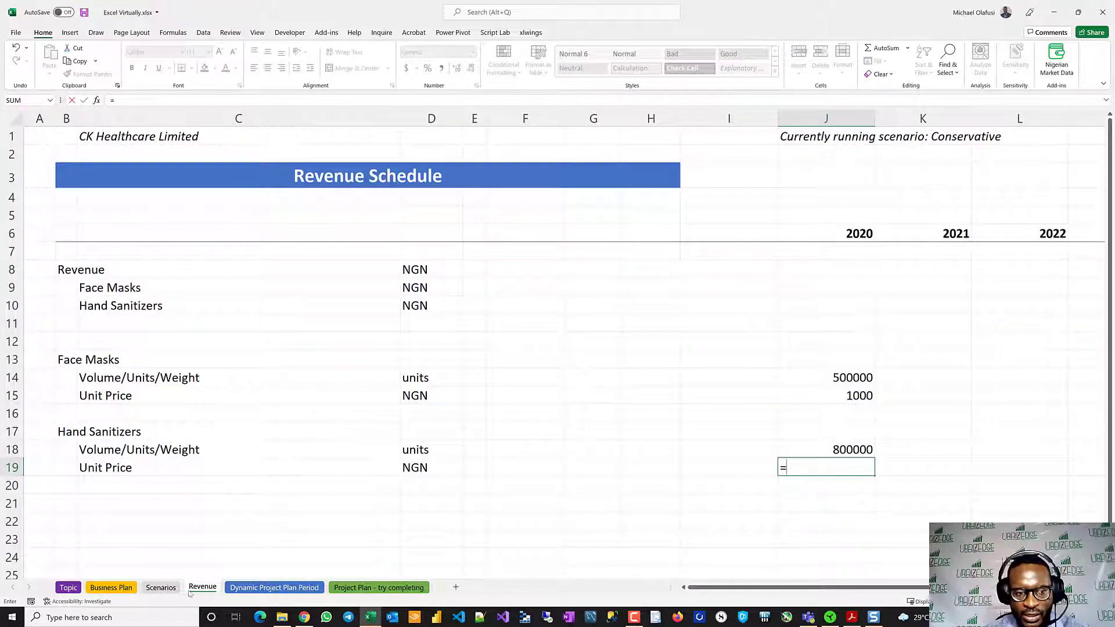
{"action": "left_click", "coordinate": [148, 588]}
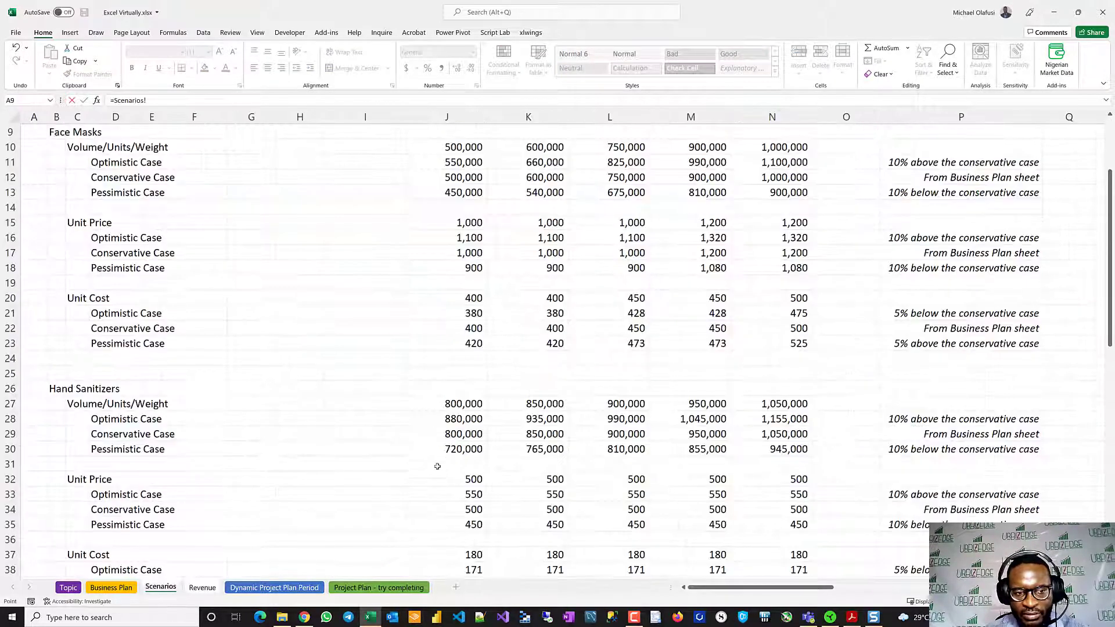
{"action": "left_click", "coordinate": [451, 478]}
{"action": "key", "text": "Return"}
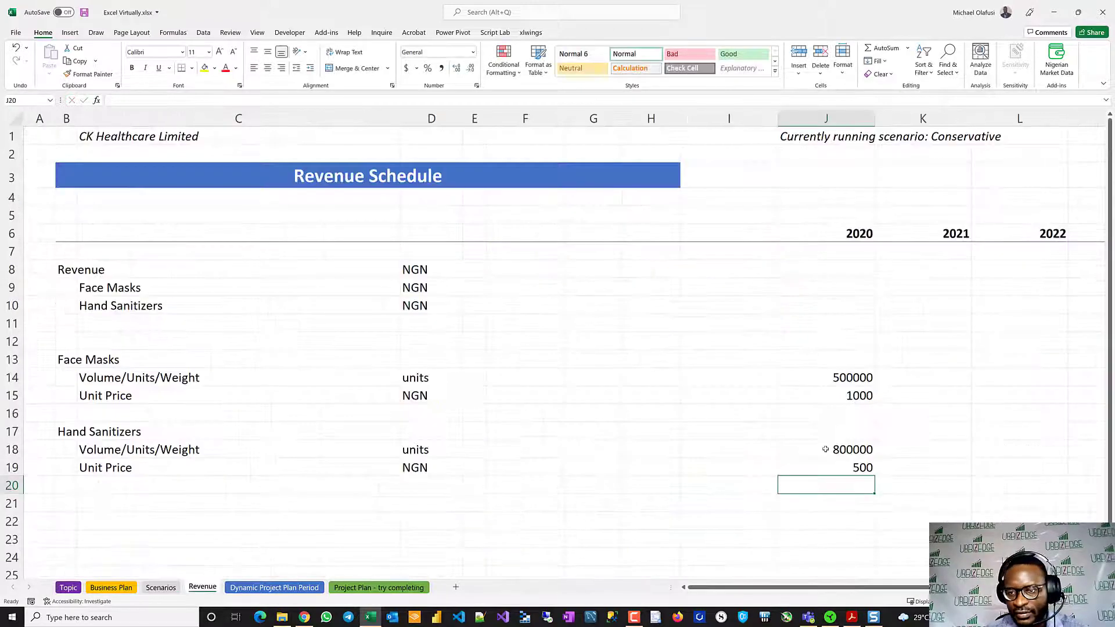
- Calculate 2020 Face Masks revenue in J13 as J14*J15 and copy the formula to Hand Sanitizers in J17
{"action": "left_click", "coordinate": [851, 357]}
{"action": "type", "text": "="}
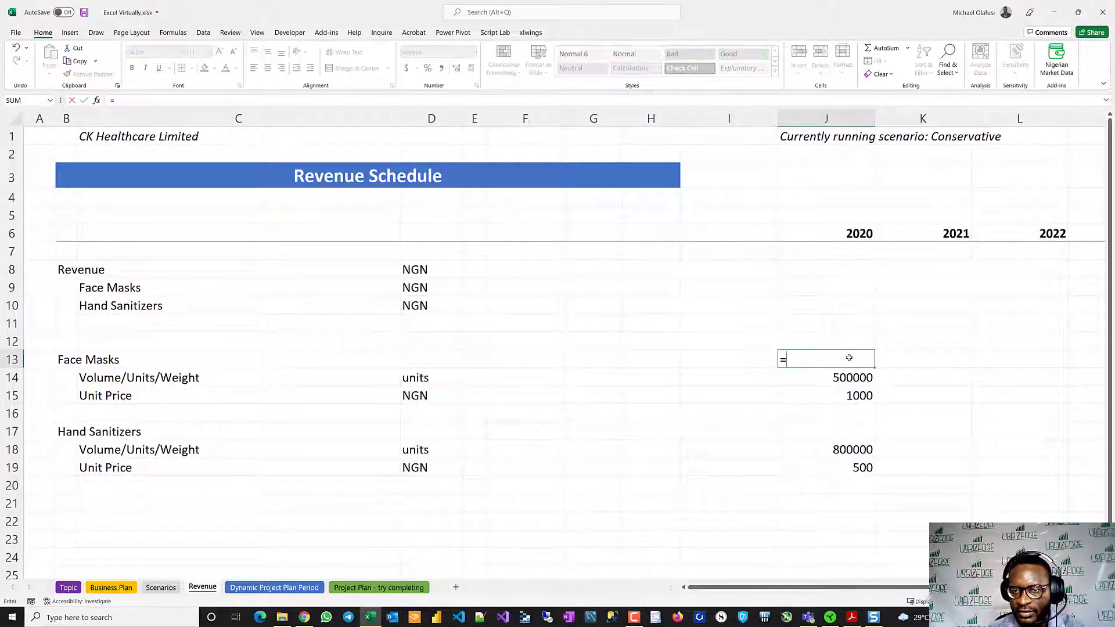
{"action": "left_click", "coordinate": [808, 379]}
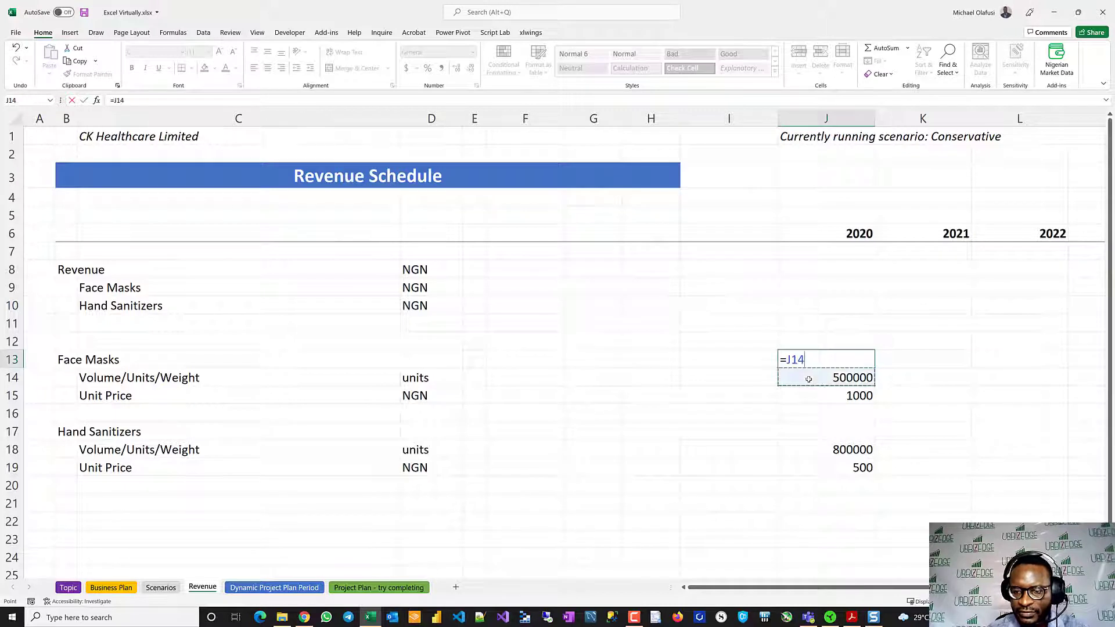
{"action": "type", "text": "*"}
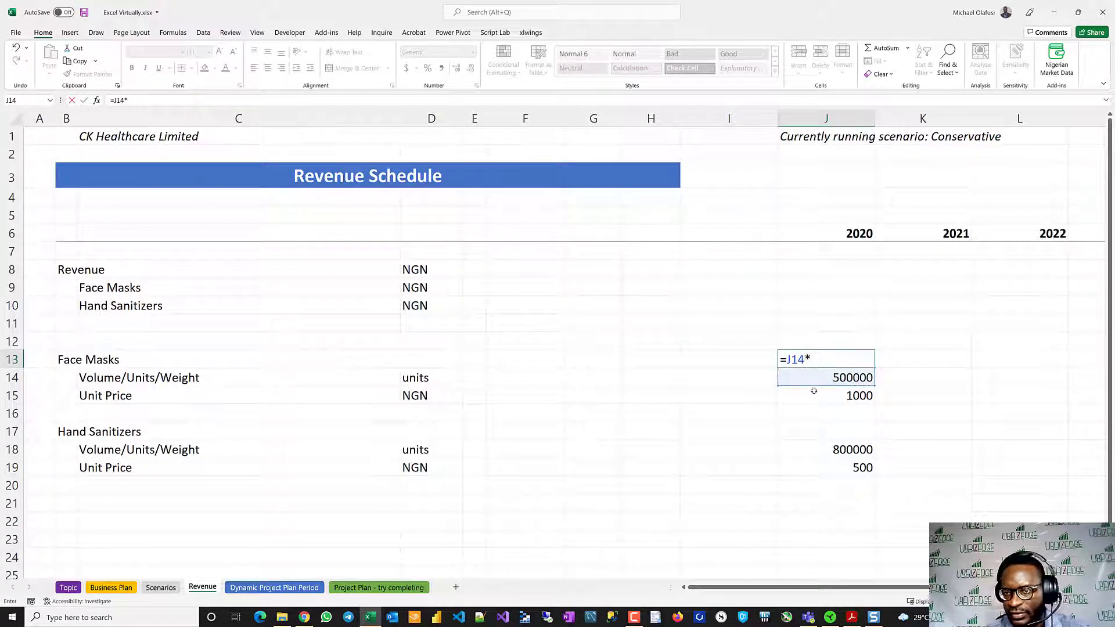
{"action": "left_click", "coordinate": [814, 391]}
{"action": "key", "text": "Return"}
{"action": "left_click", "coordinate": [820, 357]}
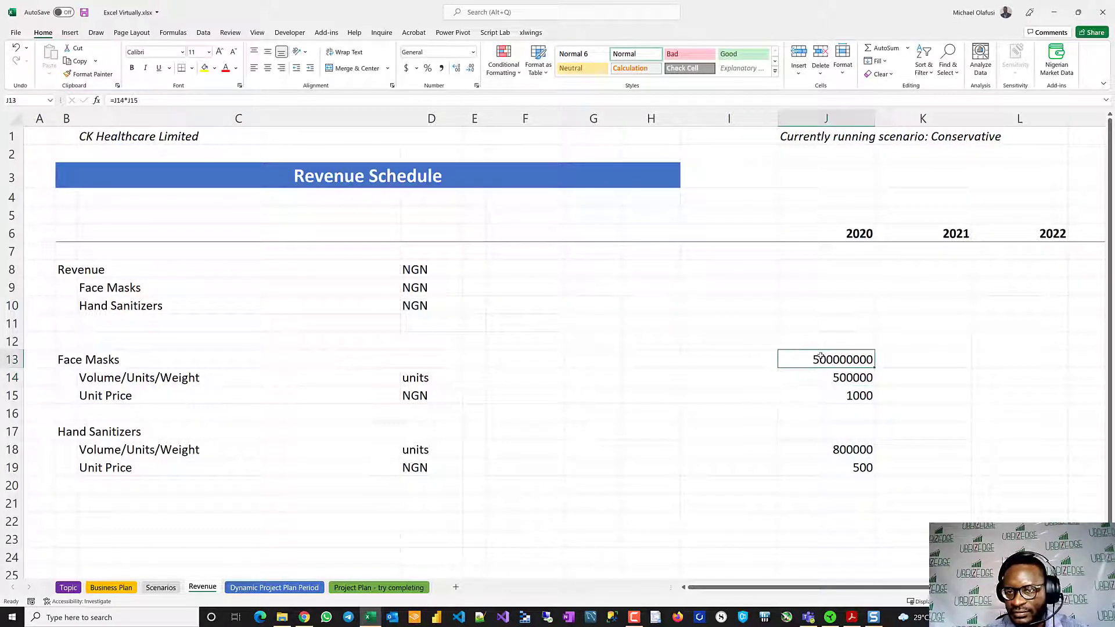
{"action": "key", "text": "ctrl+c"}
{"action": "left_click", "coordinate": [826, 430]}
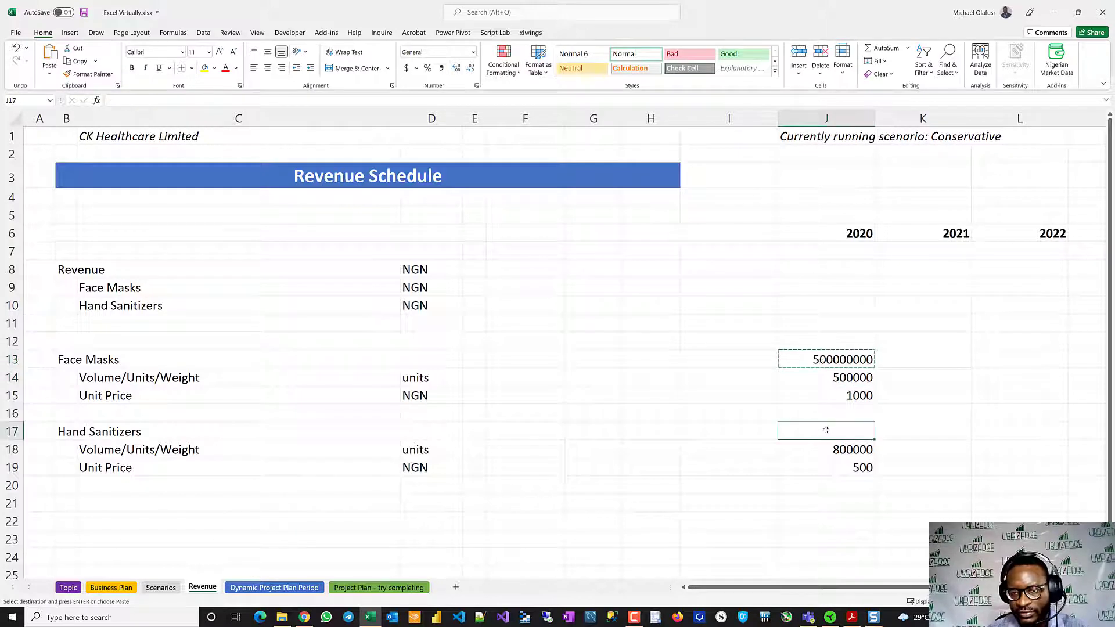
{"action": "key", "text": "ctrl+v"}
- Link the 2020 summary lines for Face Masks in J9 and Hand Sanitizers in J10 to J13 and J17
{"action": "left_click", "coordinate": [822, 270]}
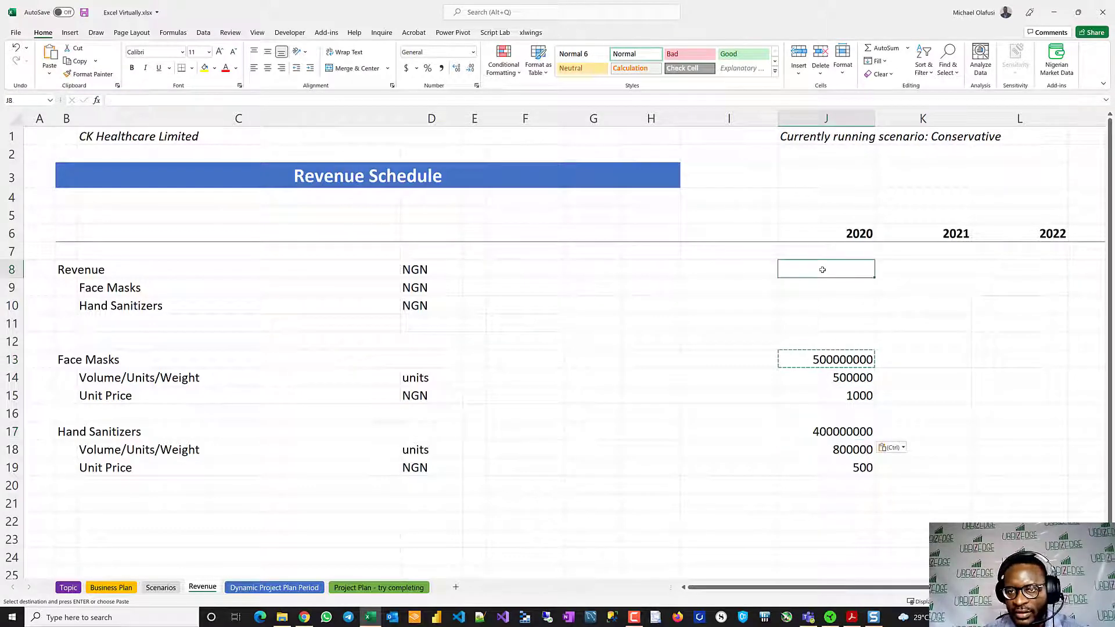
{"action": "left_click", "coordinate": [819, 287]}
{"action": "type", "text": "="}
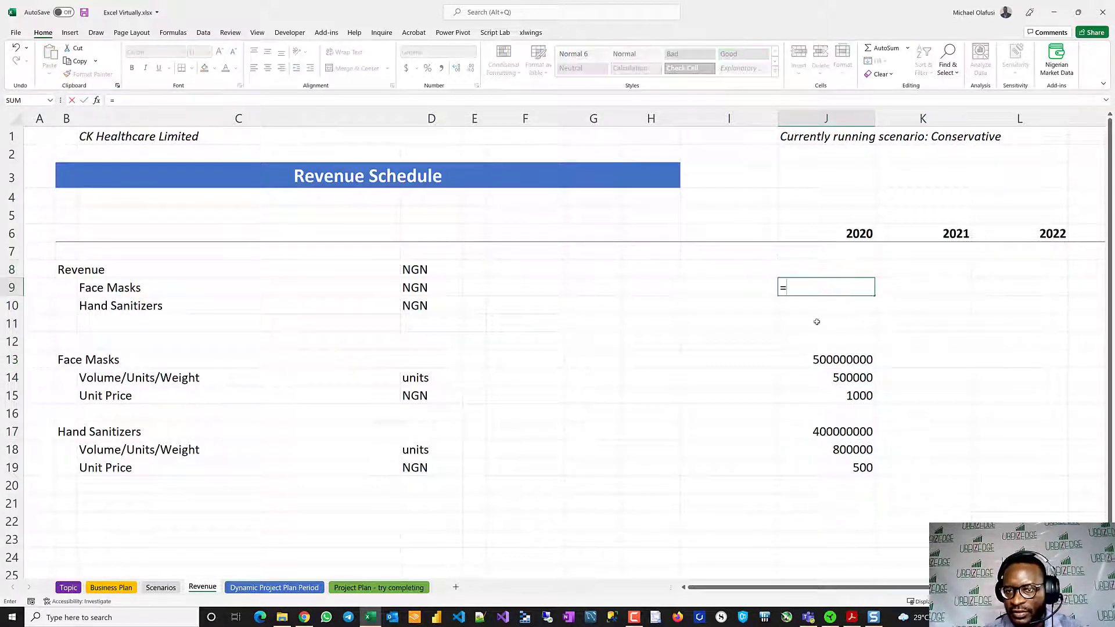
{"action": "left_click", "coordinate": [821, 356]}
{"action": "key", "text": "Return"}
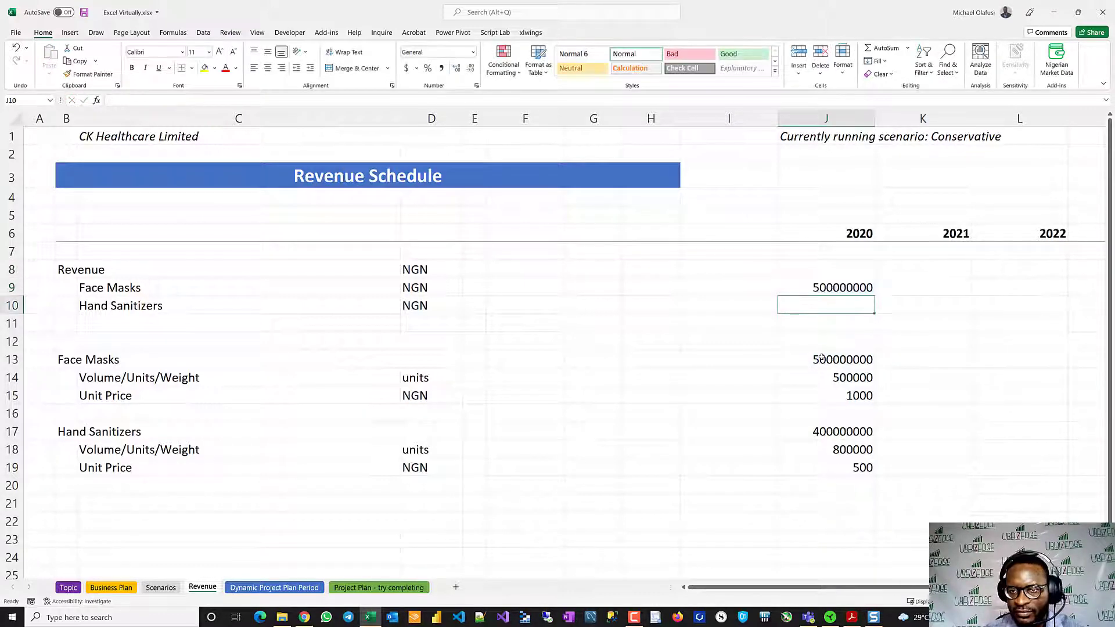
{"action": "type", "text": "="}
{"action": "left_click", "coordinate": [827, 430]}
{"action": "key", "text": "Return"}
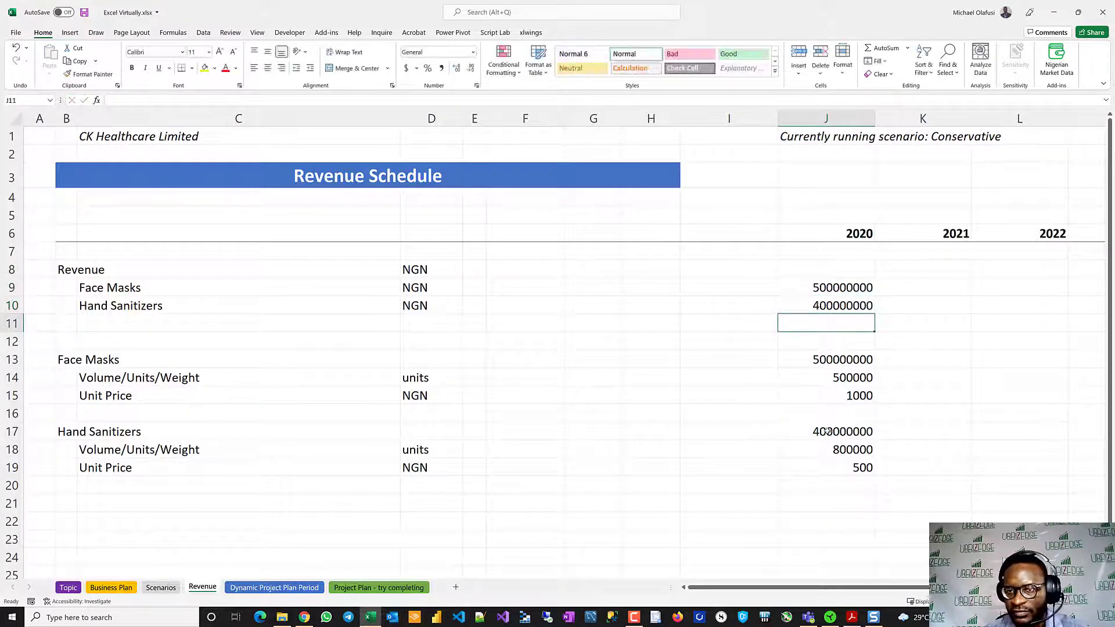
- Total the 2020 revenue in J8 with =SUM(J9:J10)
{"action": "left_click", "coordinate": [823, 265]}
{"action": "type", "text": "=SUM("}
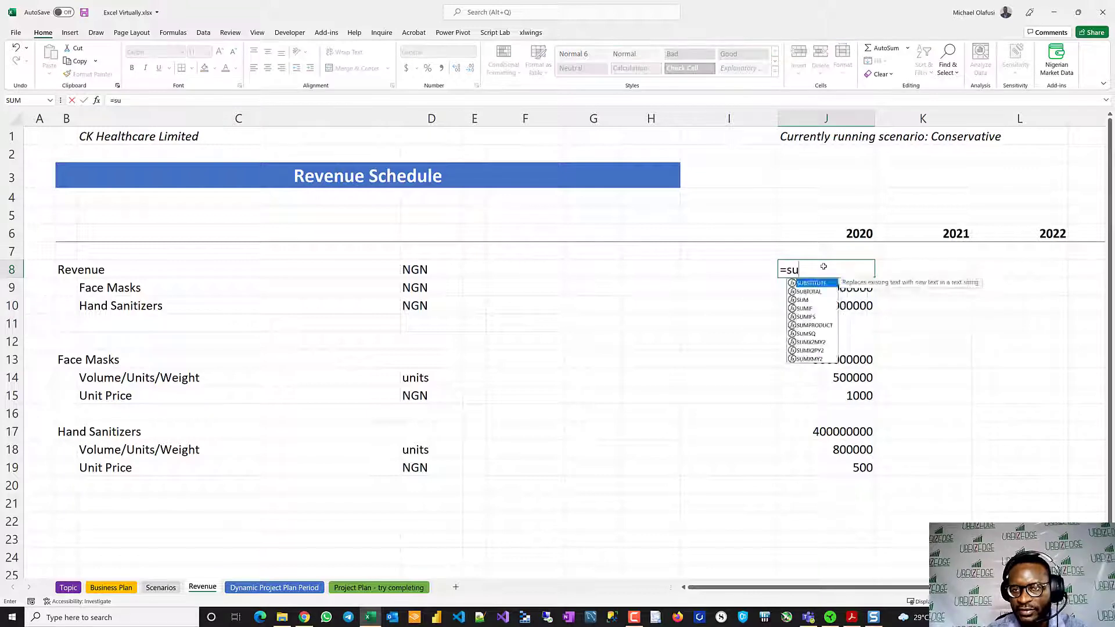
{"action": "key", "text": "shift+Down"}
{"action": "key", "text": "shift+Down"}
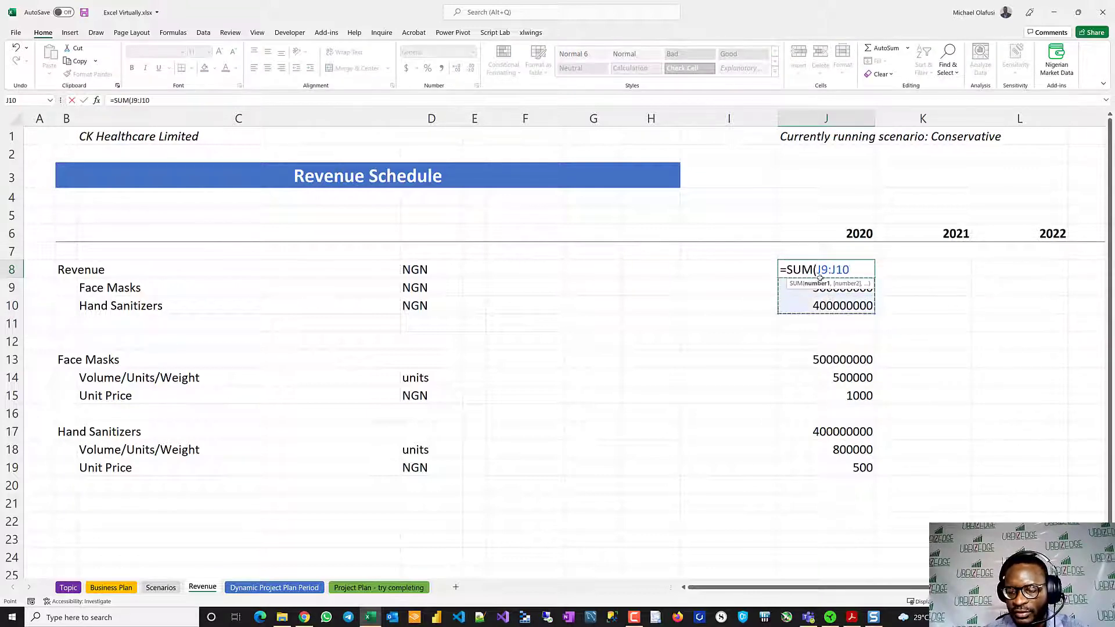
{"action": "key", "text": "Return"}
- Format J8:J19 with the comma number style and no decimal places
{"action": "left_click_drag", "start_coordinate": [818, 270], "coordinate": [836, 467]}
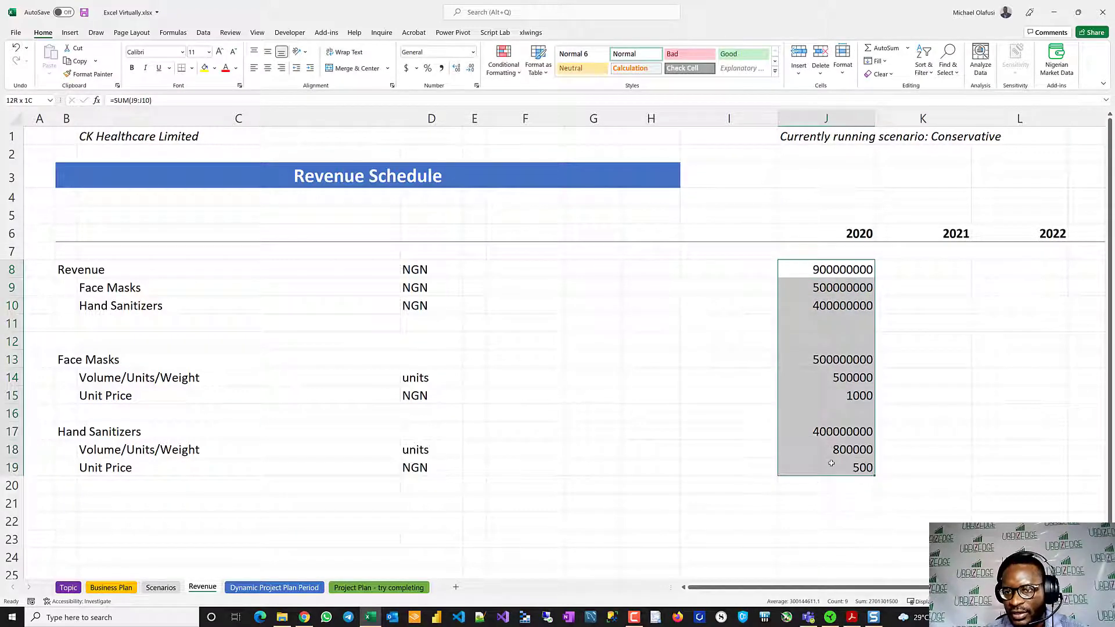
{"action": "left_click", "coordinate": [441, 68]}
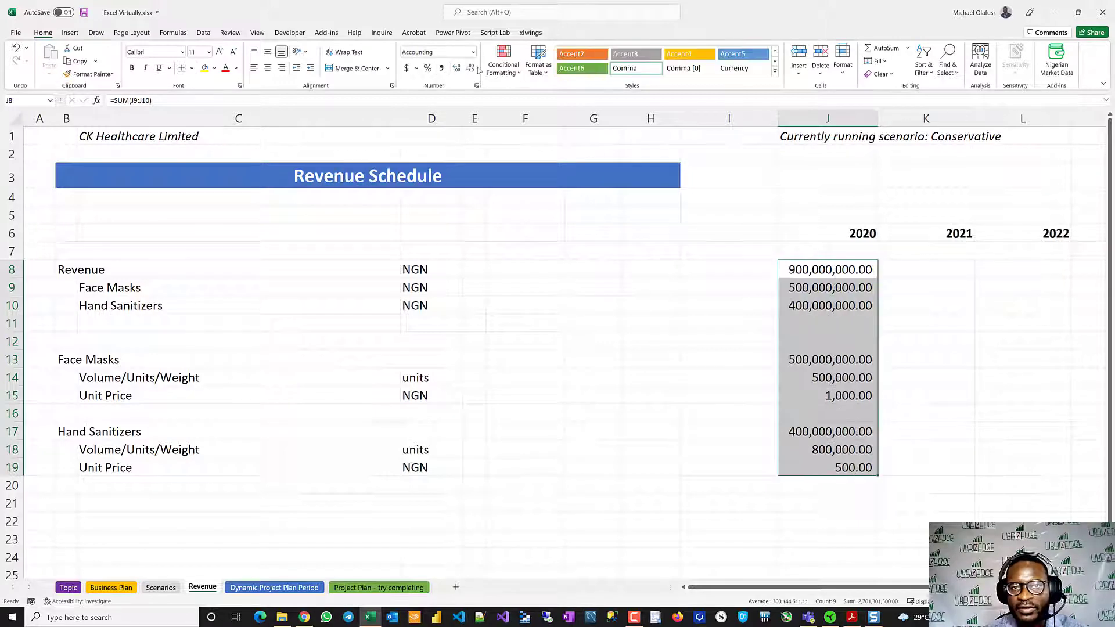
{"action": "left_click", "coordinate": [470, 68]}
{"action": "left_click", "coordinate": [470, 68]}
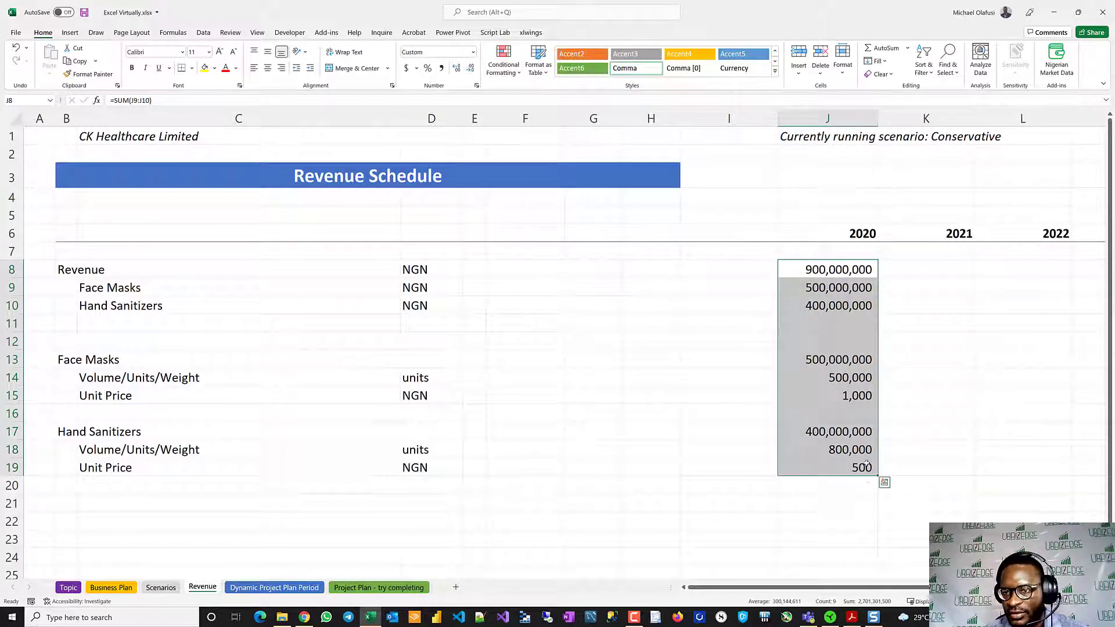
- Fill the 2020 formulas in J8:J19 across to the 2024 column and save the workbook
{"action": "mouse_move", "coordinate": [878, 477]}
{"action": "left_mouse_down"}
{"action": "mouse_move", "coordinate": [778, 471]}
{"action": "mouse_move", "coordinate": [997, 473]}
{"action": "mouse_move", "coordinate": [886, 468]}
{"action": "left_mouse_up"}
{"action": "left_click", "coordinate": [614, 518]}
{"action": "scroll", "coordinate": [614, 518], "scroll_direction": "left", "scroll_amount": 5}
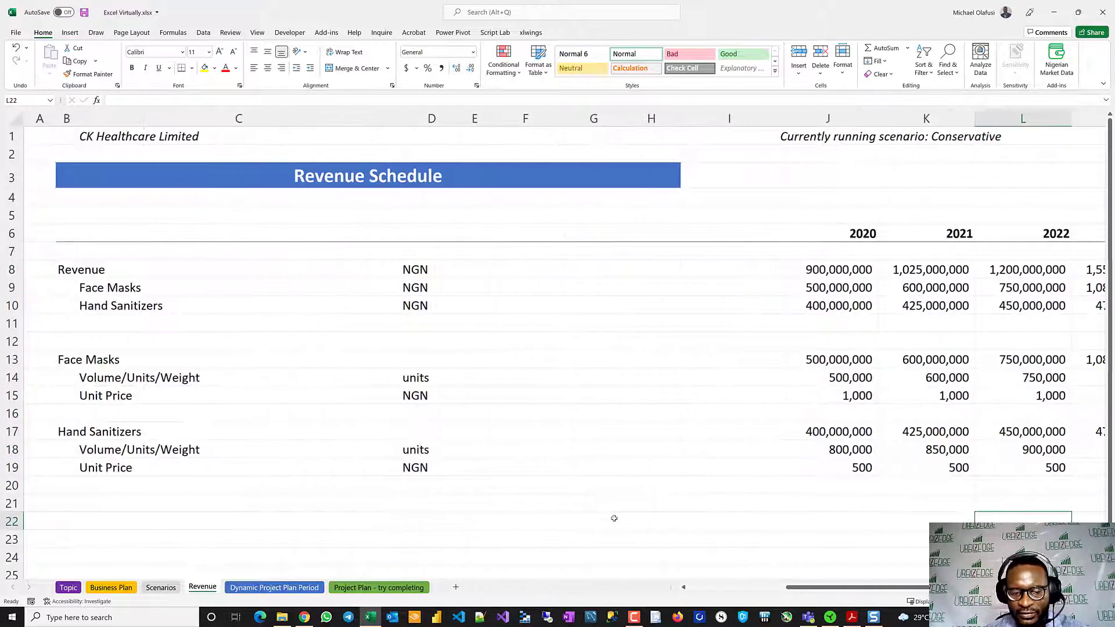
{"action": "left_click", "coordinate": [431, 430]}
{"action": "key", "text": "ctrl+s"}
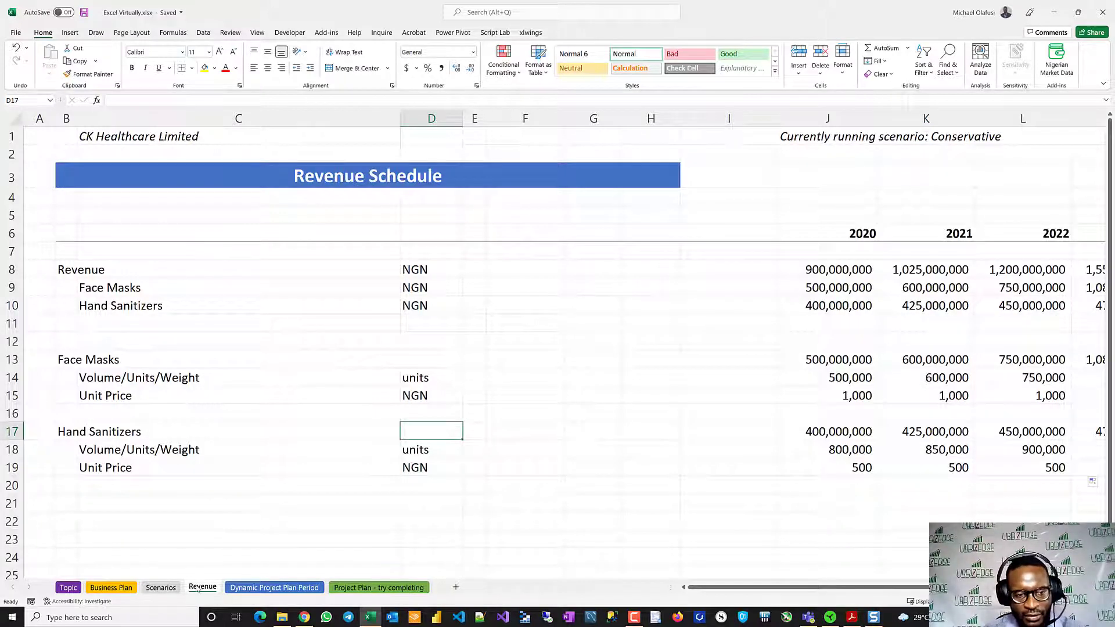
- Duplicate the Revenue sheet directly after itself and rename the copy COS
{"action": "left_click_drag", "start_coordinate": [234, 545], "coordinate": [236, 586]}
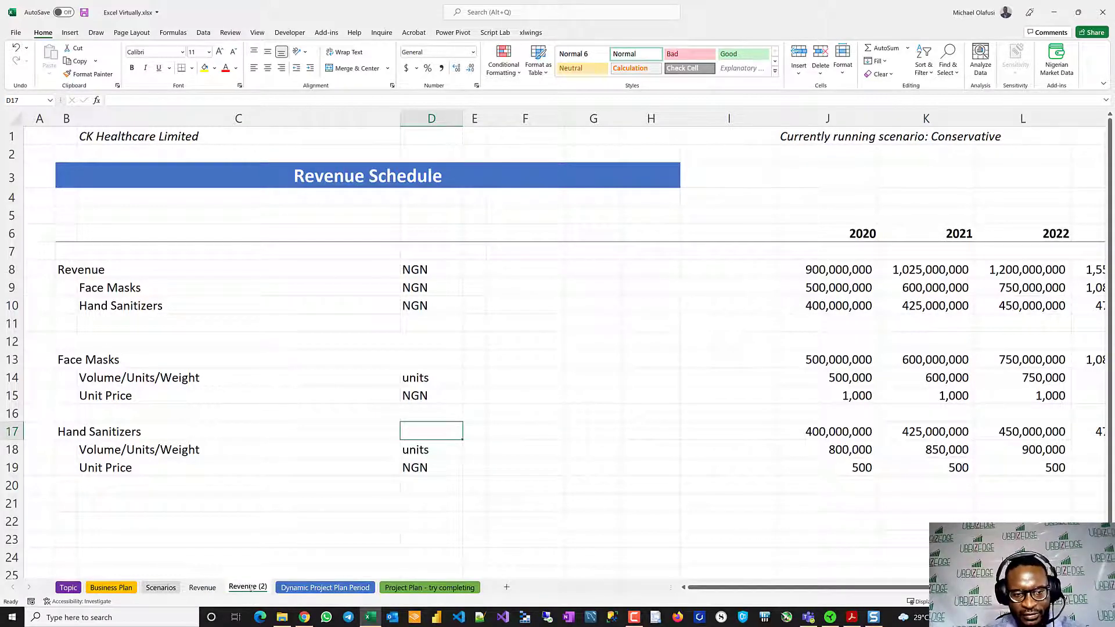
{"action": "double_click", "coordinate": [257, 588]}
{"action": "type", "text": "COS"}
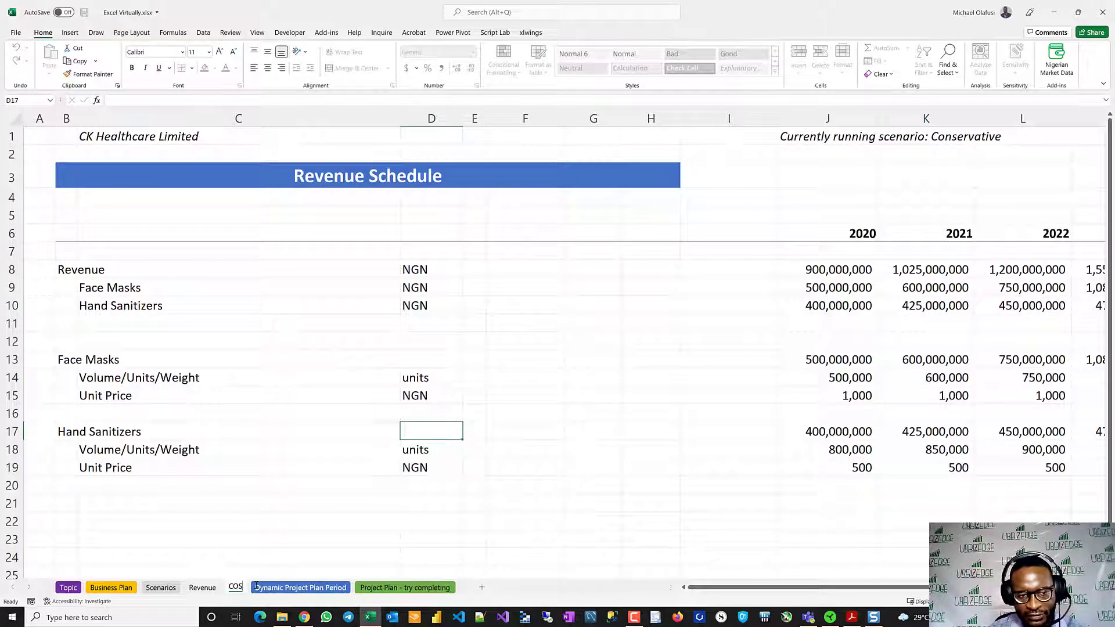
{"action": "key", "text": "Return"}
- Change the COS sheet's title in B3 to "Cost of Sales Schedule"
{"action": "left_click", "coordinate": [59, 177]}
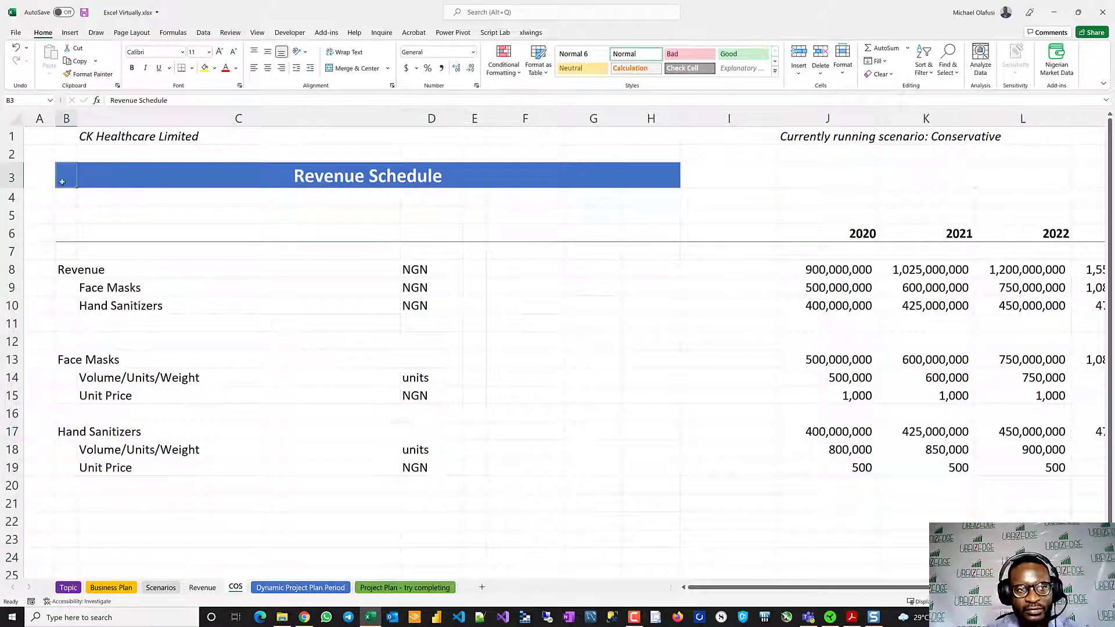
{"action": "double_click", "coordinate": [119, 100]}
{"action": "type", "text": "Cost o"}
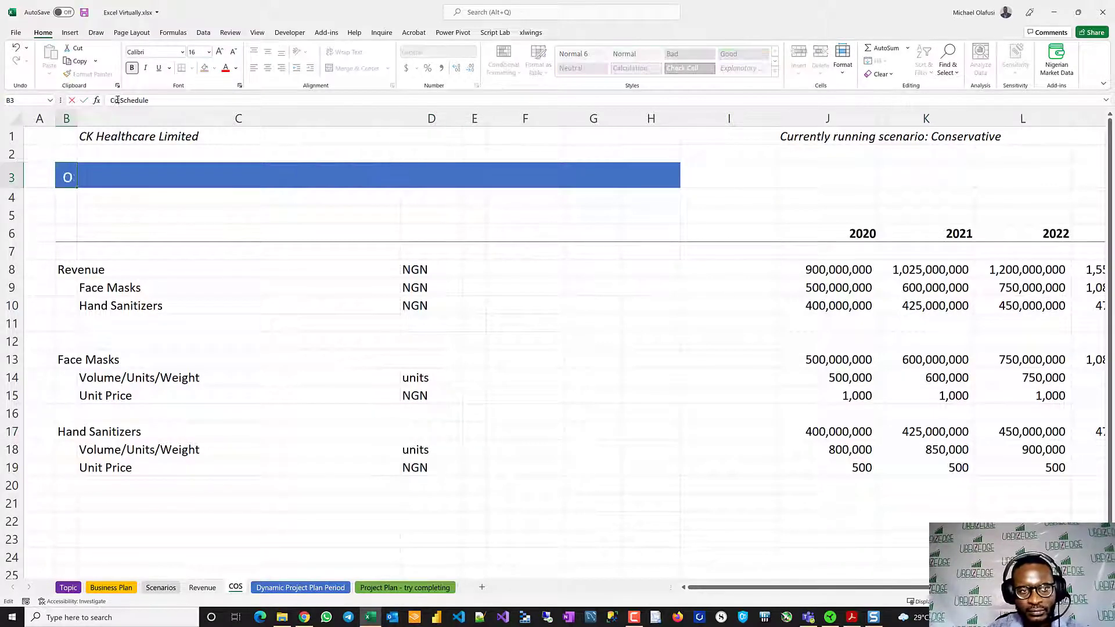
{"action": "type", "text": "f Sales"}
{"action": "key", "text": "Return"}
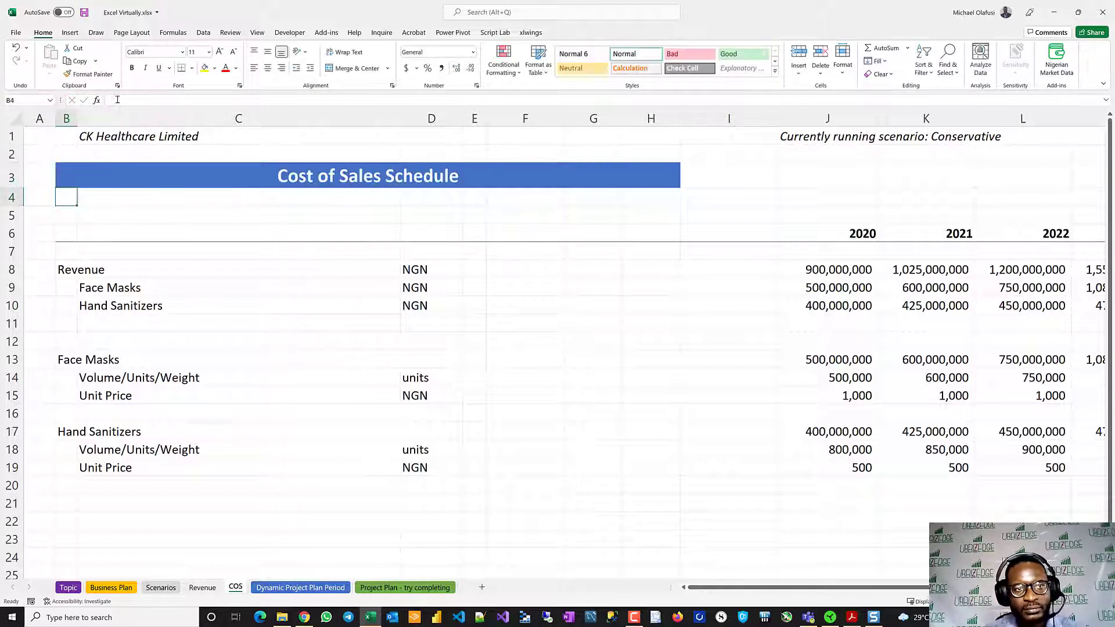
- Relabel the Unit Price rows in C15 and C19 as "Unit Cost"
{"action": "left_click", "coordinate": [87, 395]}
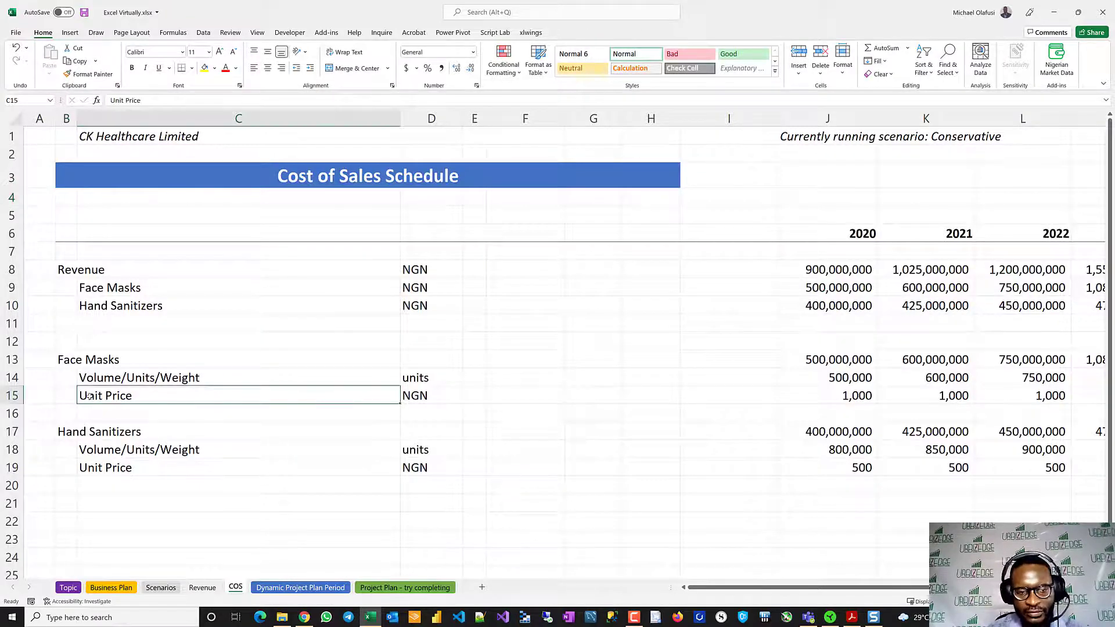
{"action": "type", "text": "Unit Cost"}
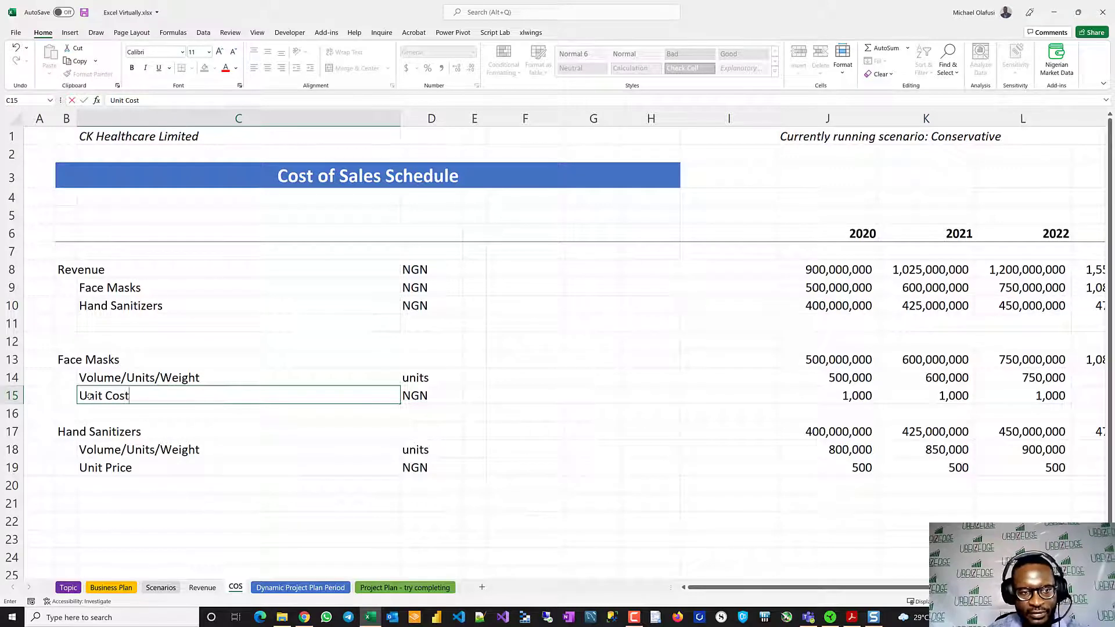
{"action": "key", "text": "ctrl+Return"}
{"action": "key", "text": "ctrl+c"}
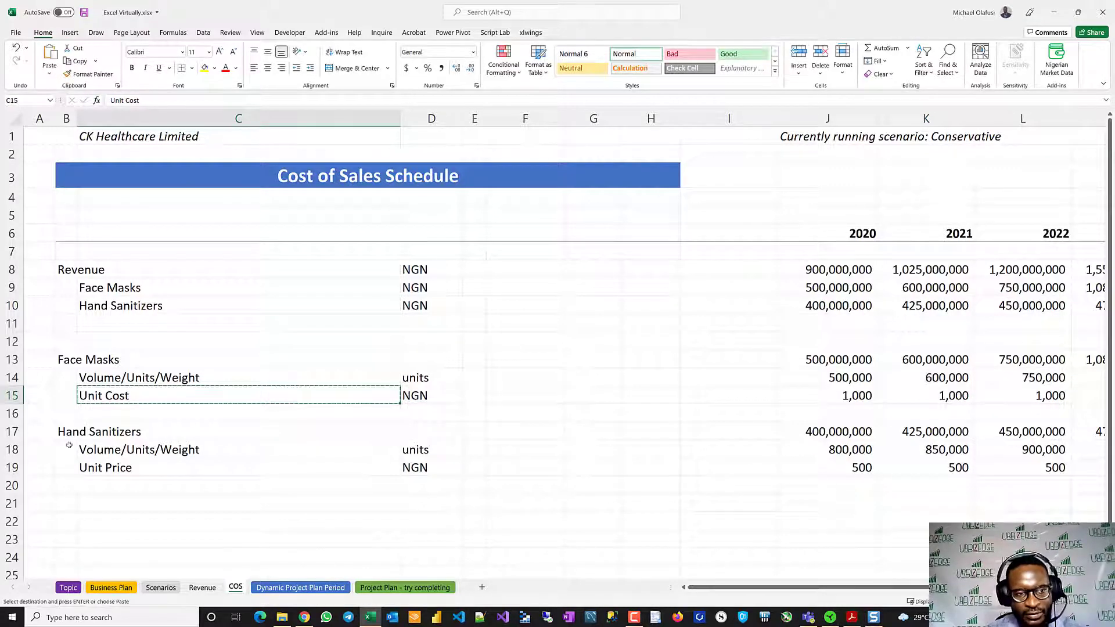
{"action": "left_click", "coordinate": [99, 468]}
{"action": "key", "text": "ctrl+v"}
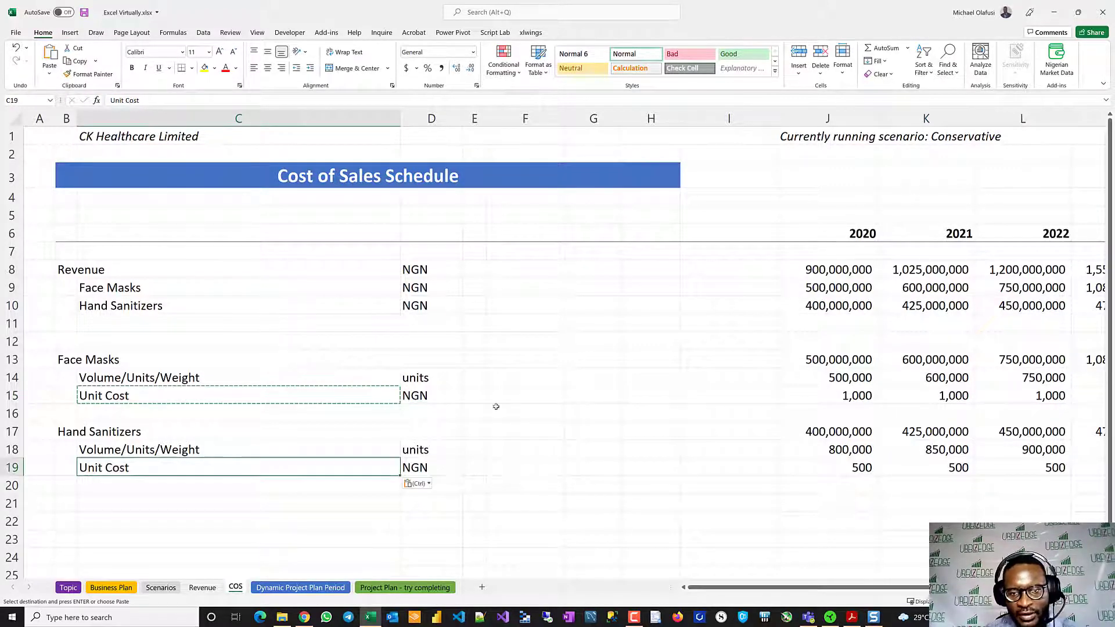
- Link the 2020 Face Masks unit cost in J15 to cell J20 on the Scenarios sheet
{"action": "left_click", "coordinate": [853, 395]}
{"action": "type", "text": "="}
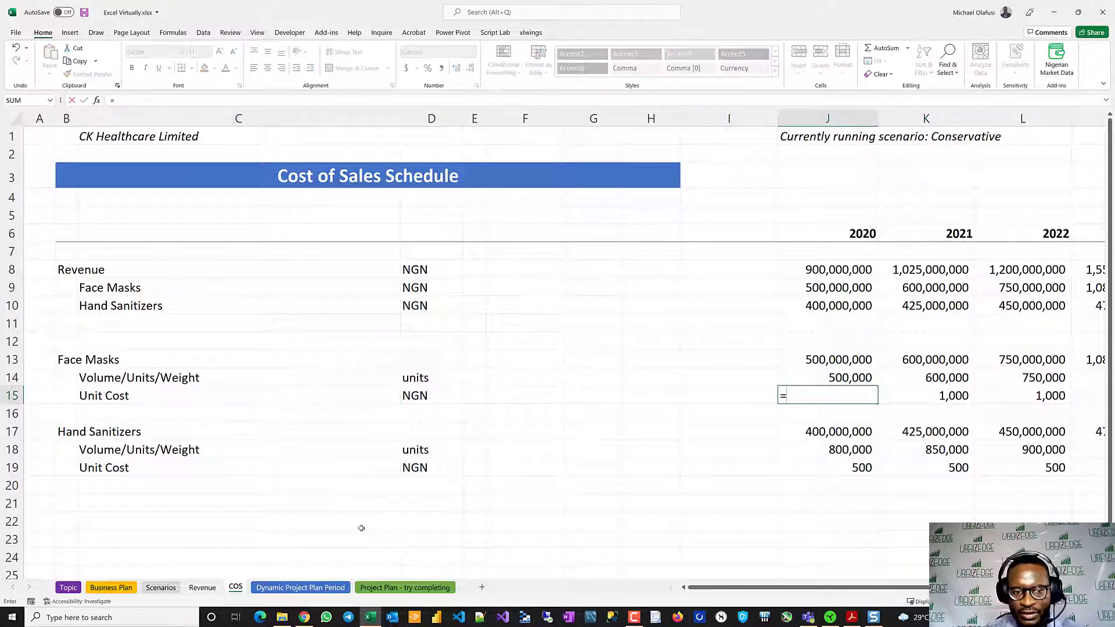
{"action": "left_click", "coordinate": [158, 587]}
{"action": "scroll", "coordinate": [578, 304], "scroll_direction": "up", "scroll_amount": 1}
{"action": "scroll", "coordinate": [579, 304], "scroll_direction": "up", "scroll_amount": 1}
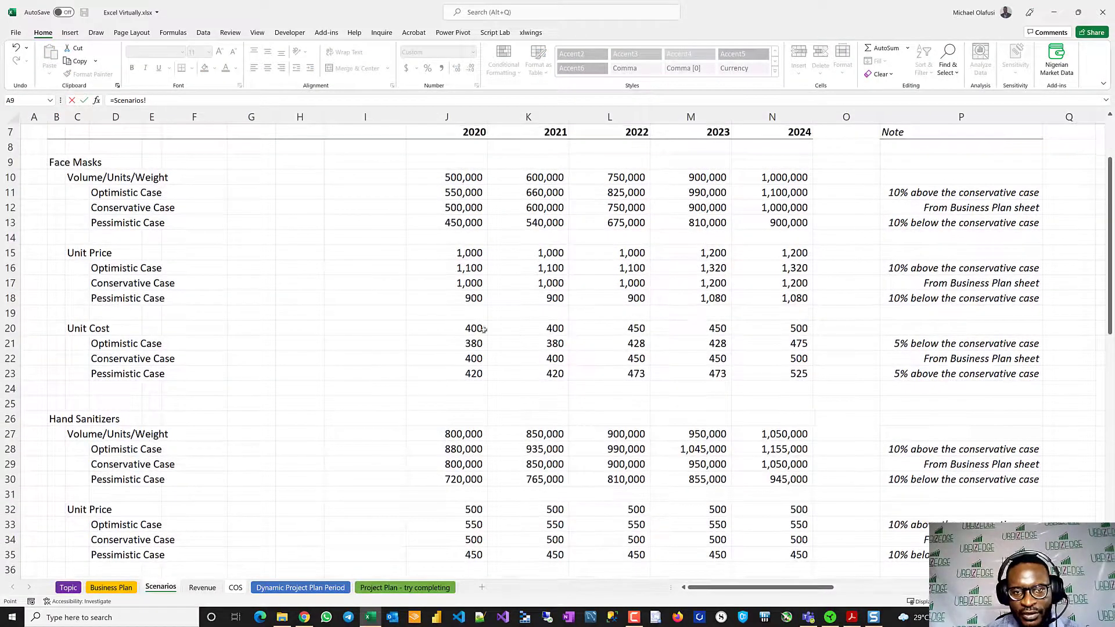
{"action": "left_click", "coordinate": [461, 328]}
{"action": "key", "text": "Return"}
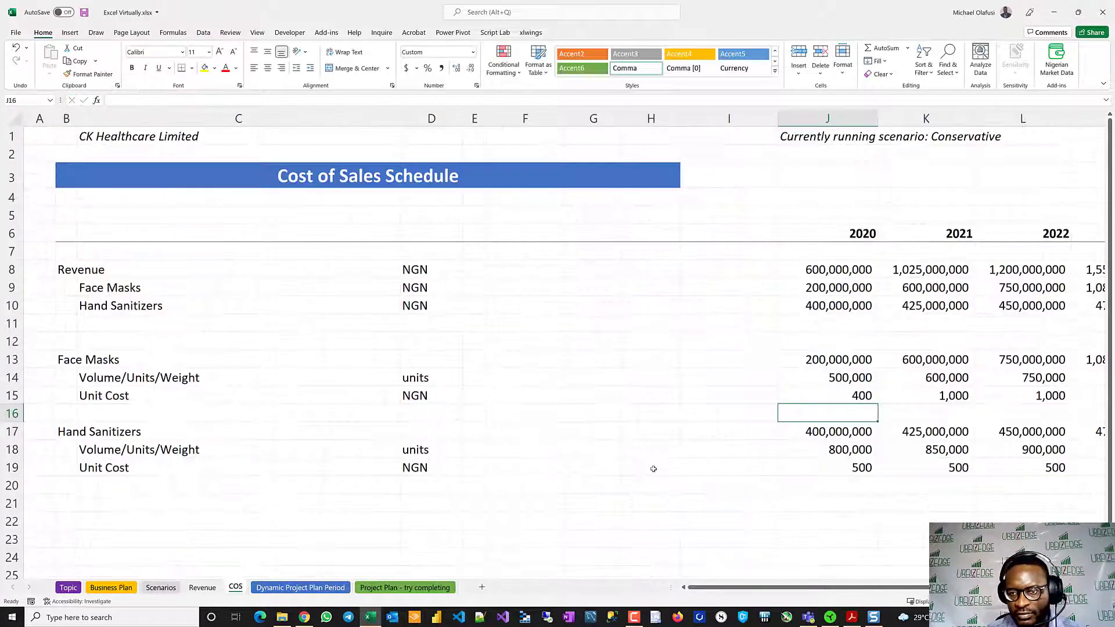
- Link the 2020 Hand Sanitizers unit cost in J19 to cell J37 on the Scenarios sheet
{"action": "left_click", "coordinate": [792, 465]}
{"action": "type", "text": "="}
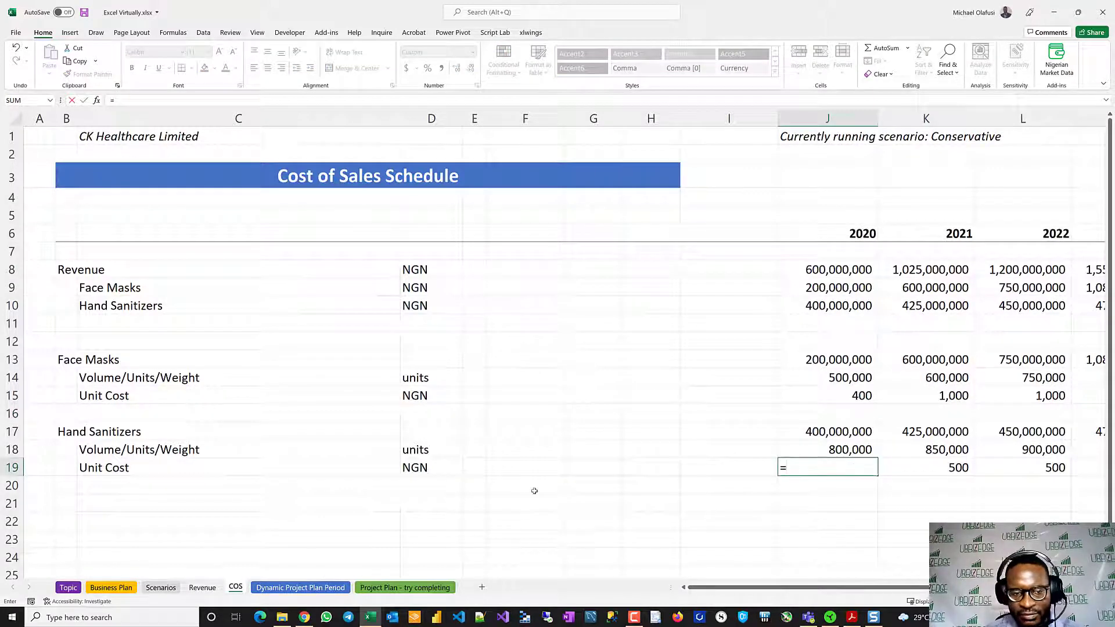
{"action": "left_click", "coordinate": [169, 587]}
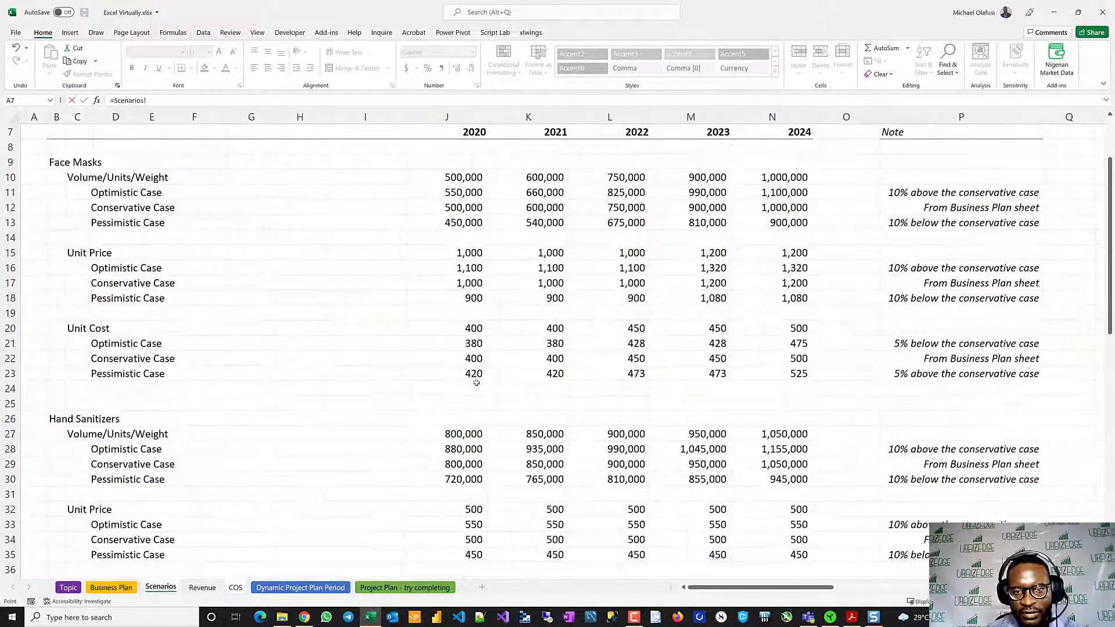
{"action": "left_click", "coordinate": [472, 328]}
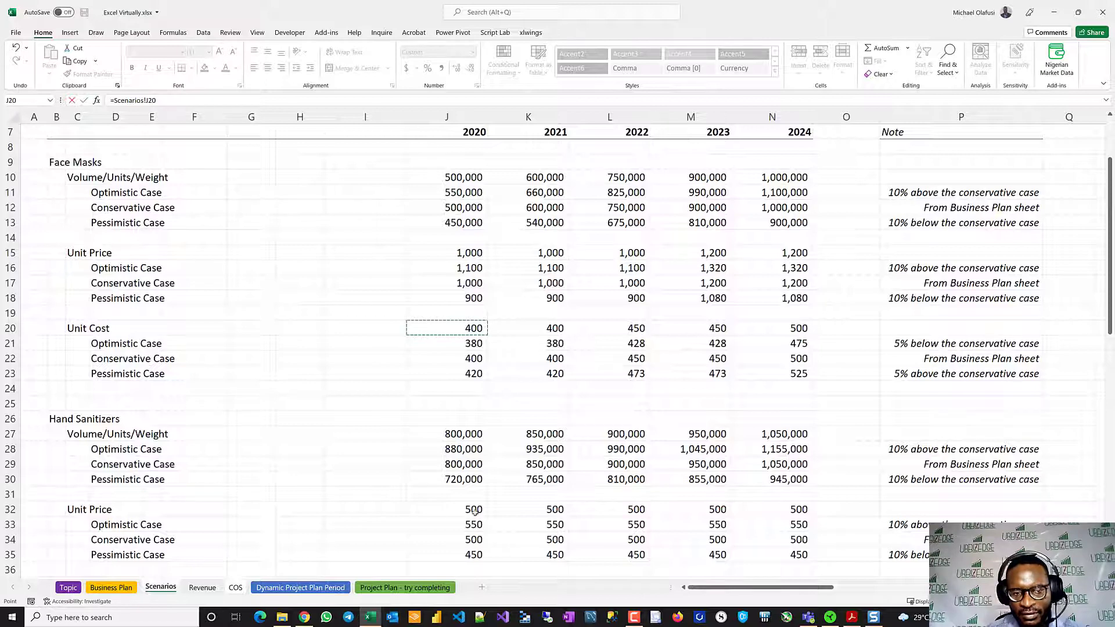
{"action": "scroll", "coordinate": [469, 509], "scroll_direction": "down", "scroll_amount": 4}
{"action": "left_click", "coordinate": [460, 412]}
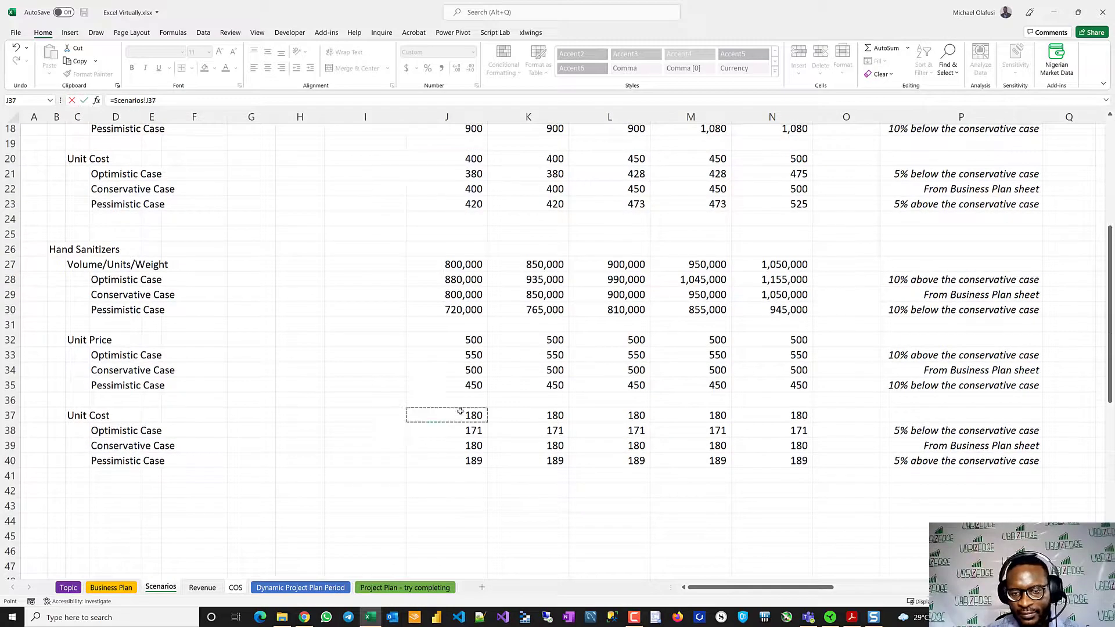
{"action": "key", "text": "Return"}
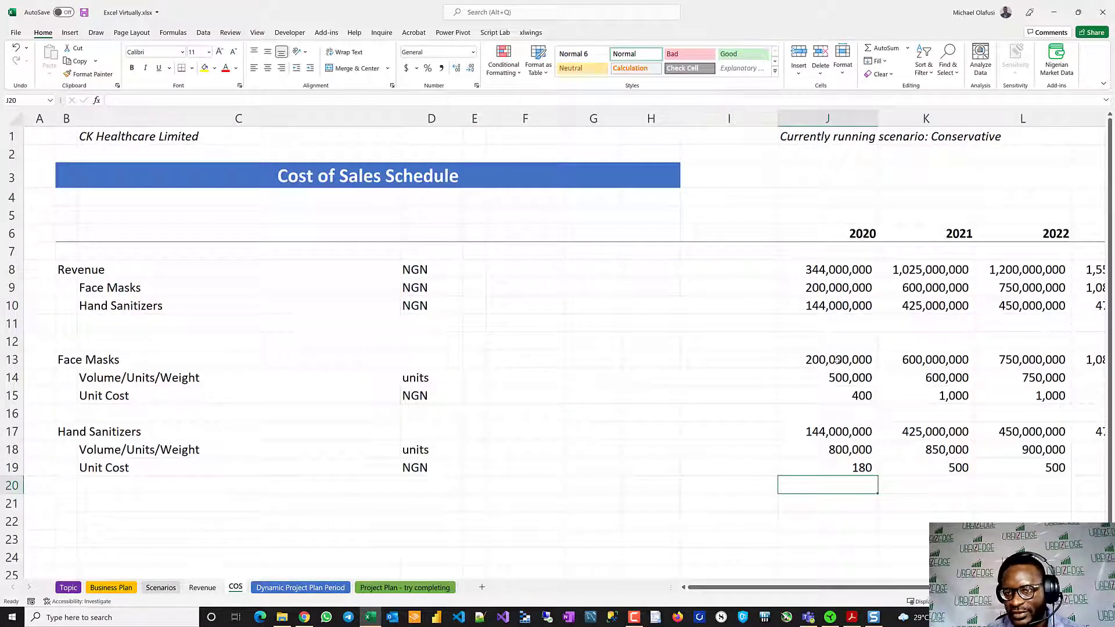
- Fill the 2020 formulas in rows 13 to 19 of the COS sheet across to 2024
{"action": "left_click_drag", "start_coordinate": [837, 361], "coordinate": [849, 466]}
{"action": "key", "text": "ctrl+Right"}
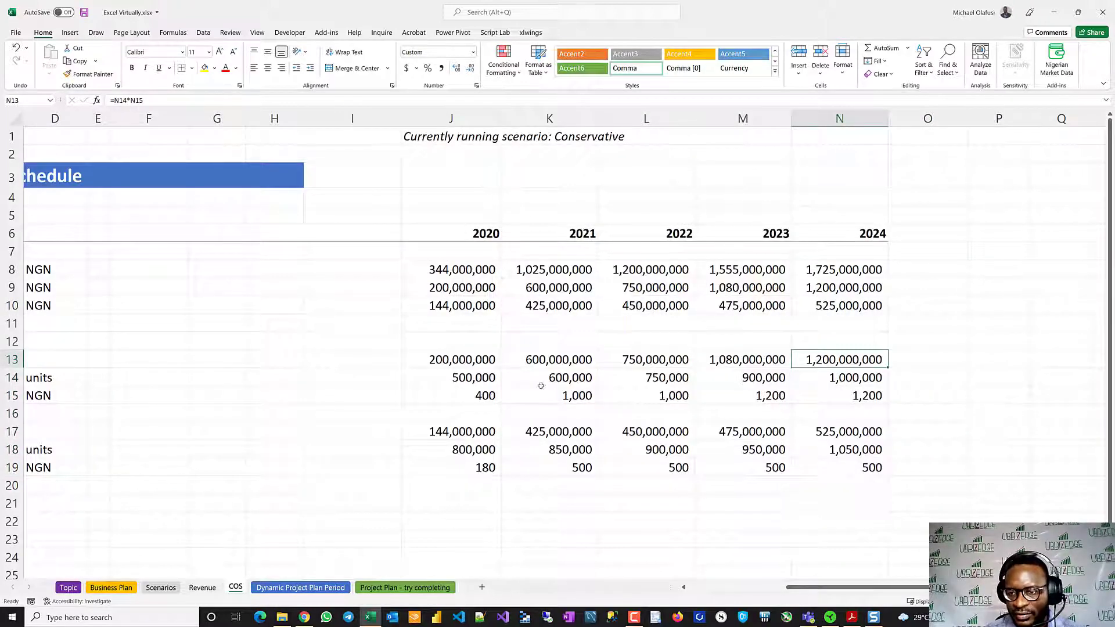
{"action": "left_click_drag", "start_coordinate": [465, 362], "coordinate": [808, 464]}
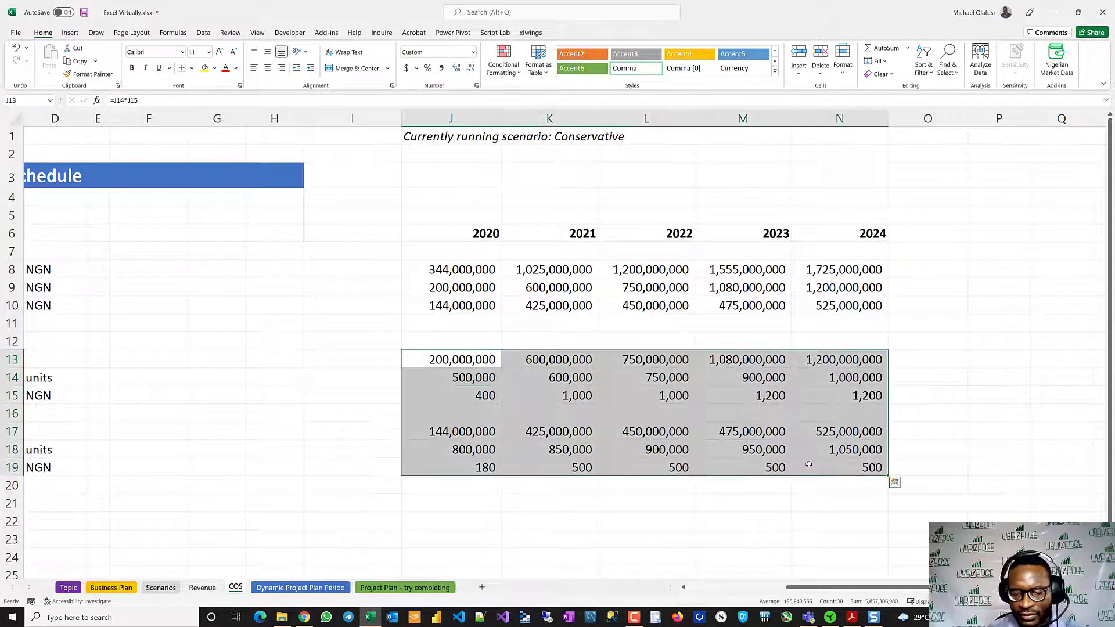
{"action": "key", "text": "ctrl+r"}
{"action": "left_click", "coordinate": [587, 496]}
- Relabel the total row in B8 of the COS sheet as "Cost of Sales"
{"action": "scroll", "coordinate": [582, 495], "scroll_direction": "left", "scroll_amount": 3}
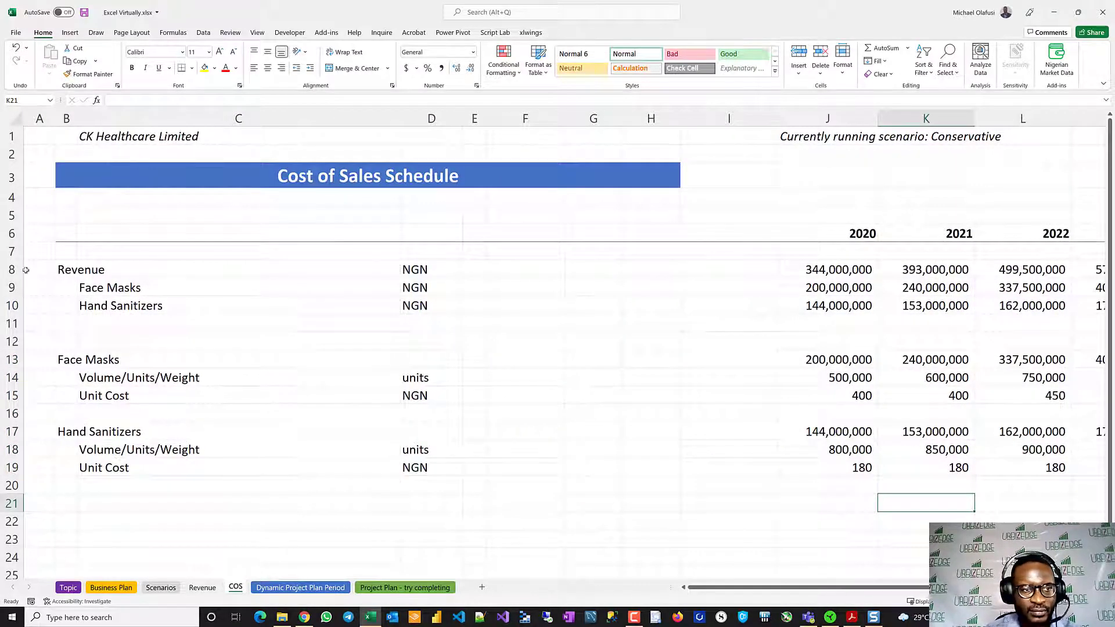
{"action": "left_click", "coordinate": [66, 270]}
{"action": "type", "text": "Cost"}
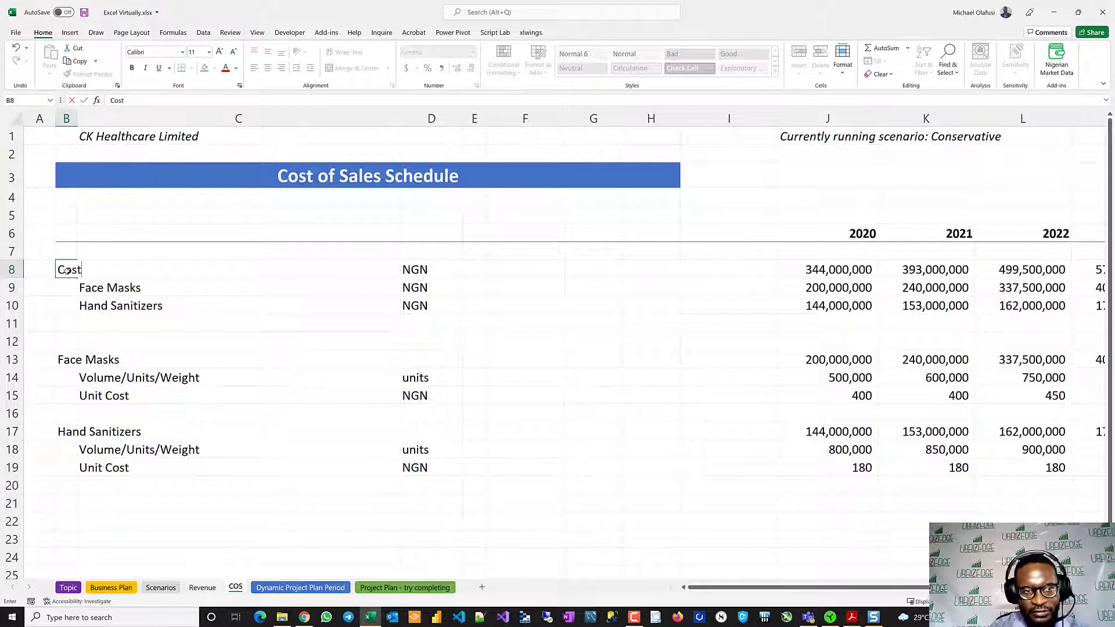
{"action": "type", "text": " of Sales"}
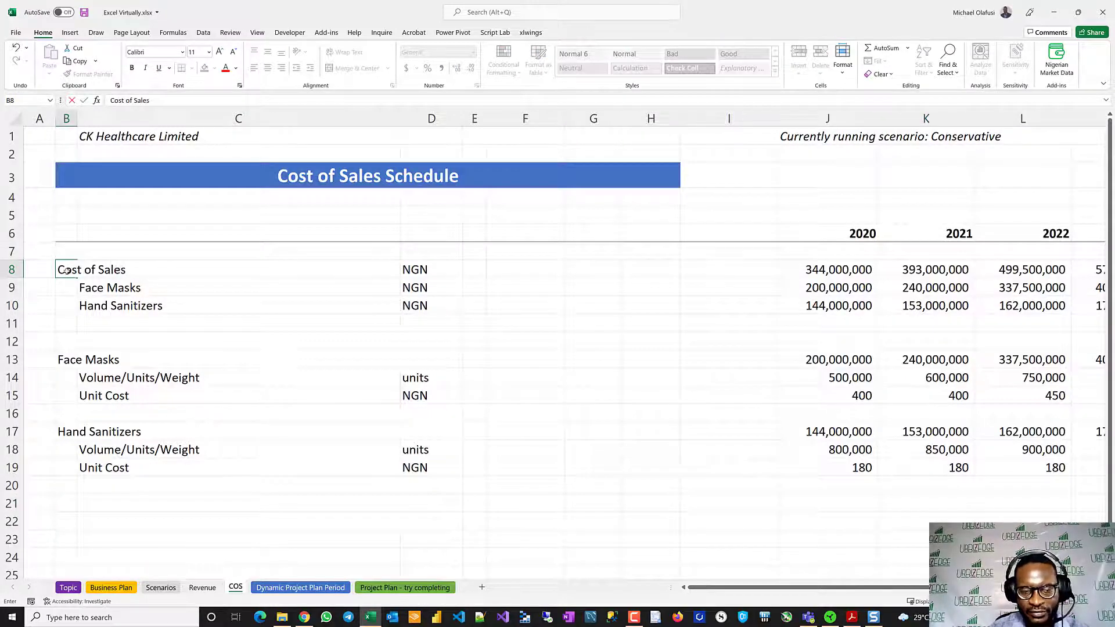
{"action": "key", "text": "ctrl+Return"}
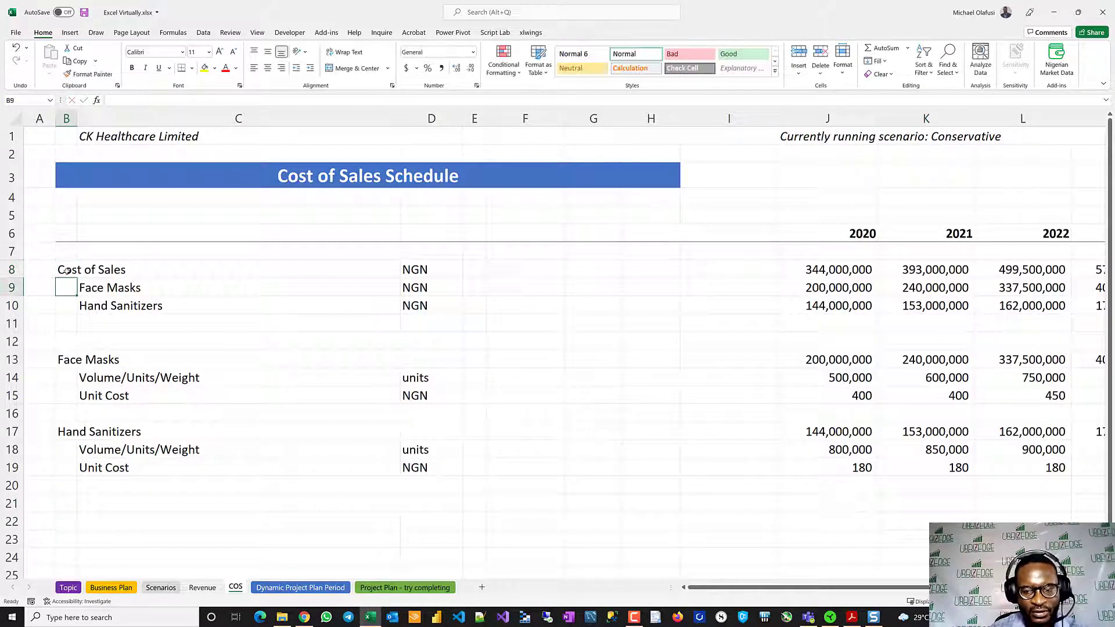
- Make the total row 8 bold on both the COS and Revenue sheets
{"action": "key", "text": "shift+space"}
{"action": "key", "text": "ctrl+b"}
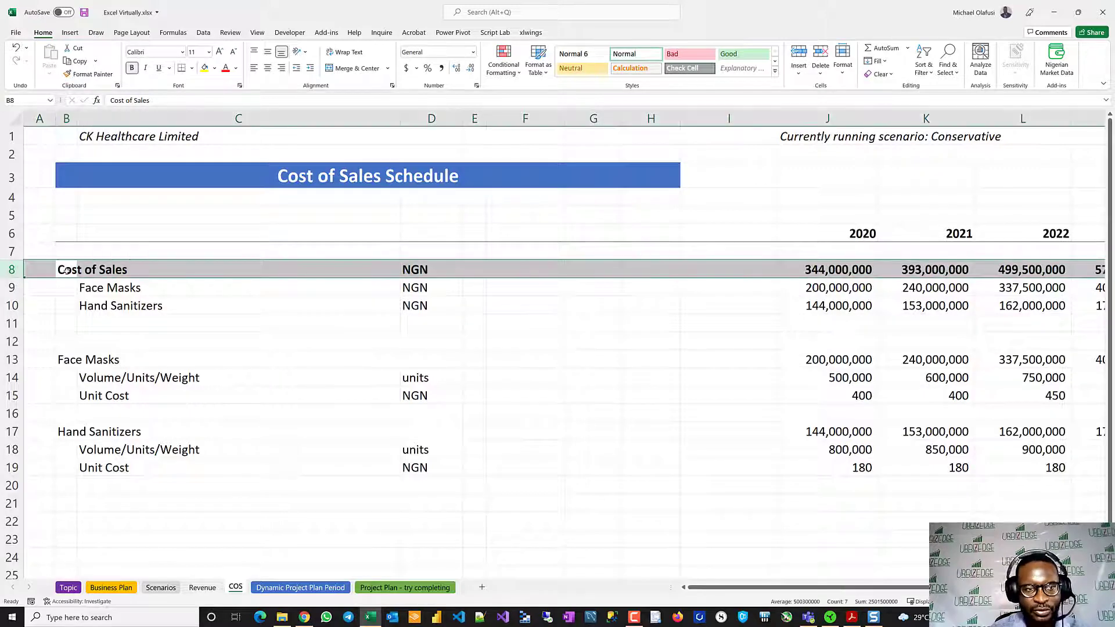
{"action": "left_click", "coordinate": [202, 588]}
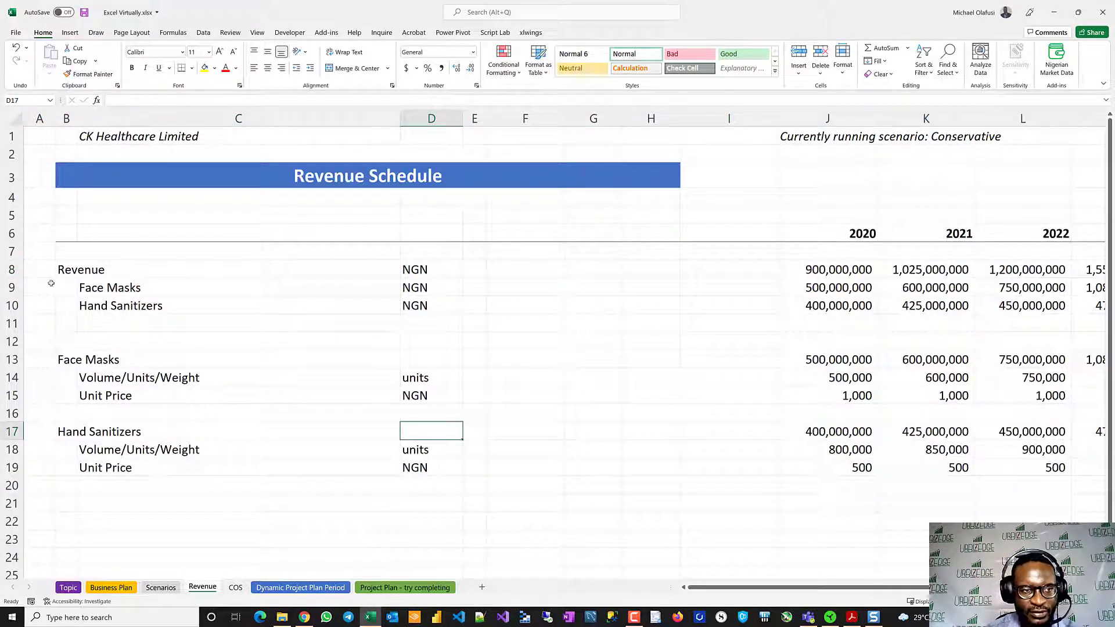
{"action": "left_click", "coordinate": [12, 269]}
{"action": "key", "text": "ctrl+b"}
{"action": "left_click", "coordinate": [209, 393]}
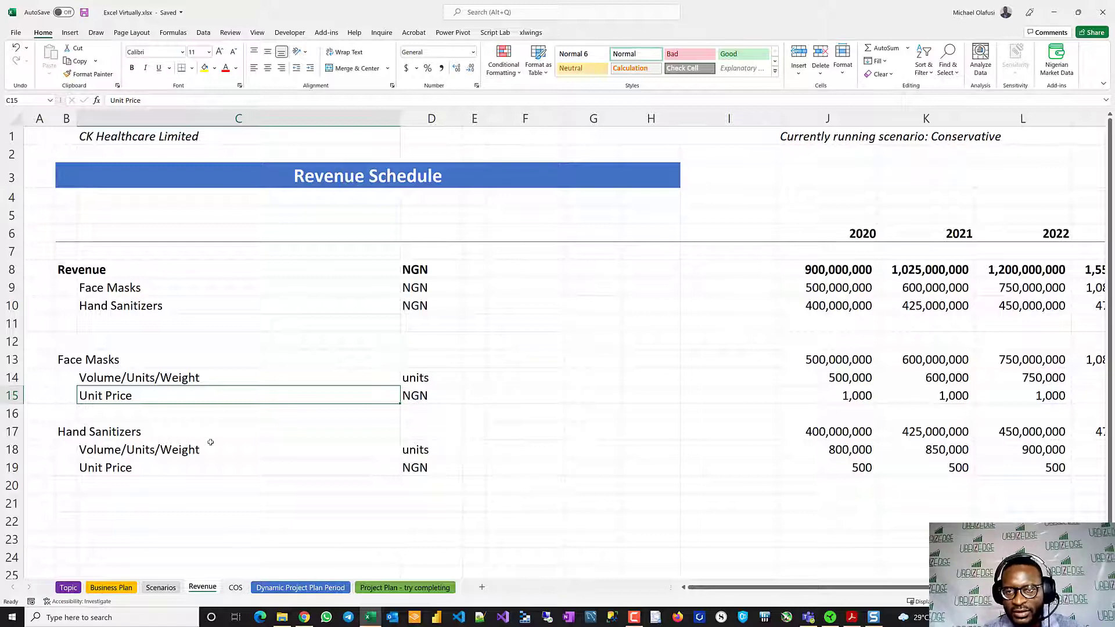
- Set the scenario to Pessimistic Case on the Scenarios sheet and check the Revenue and COS schedules
{"action": "left_click", "coordinate": [161, 588]}
{"action": "scroll", "coordinate": [323, 373], "scroll_direction": "up", "scroll_amount": 5}
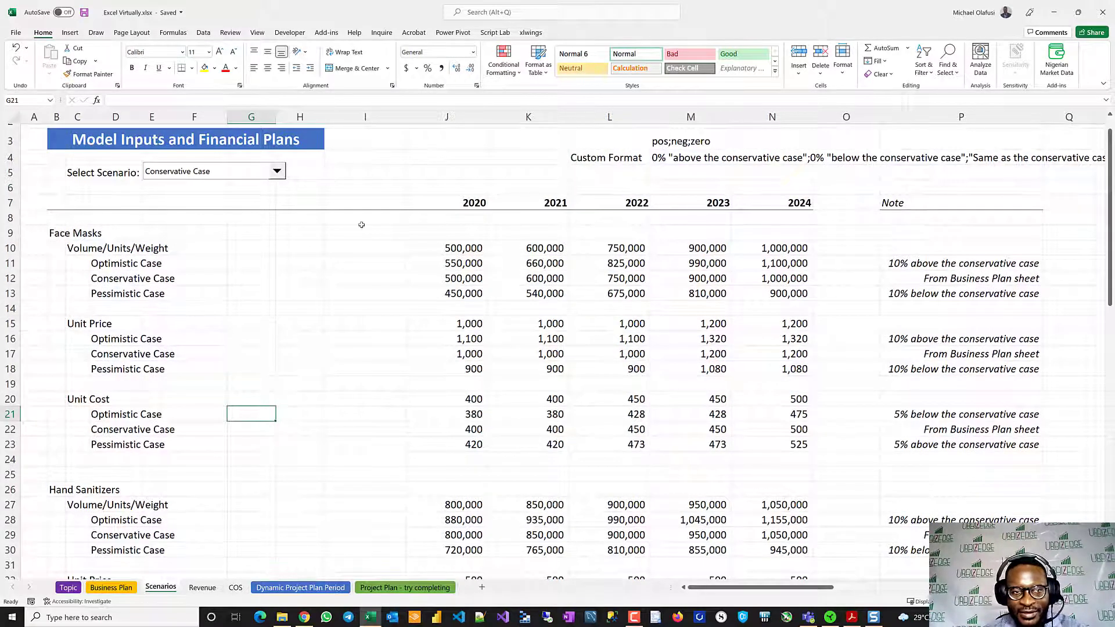
{"action": "left_click", "coordinate": [277, 171]}
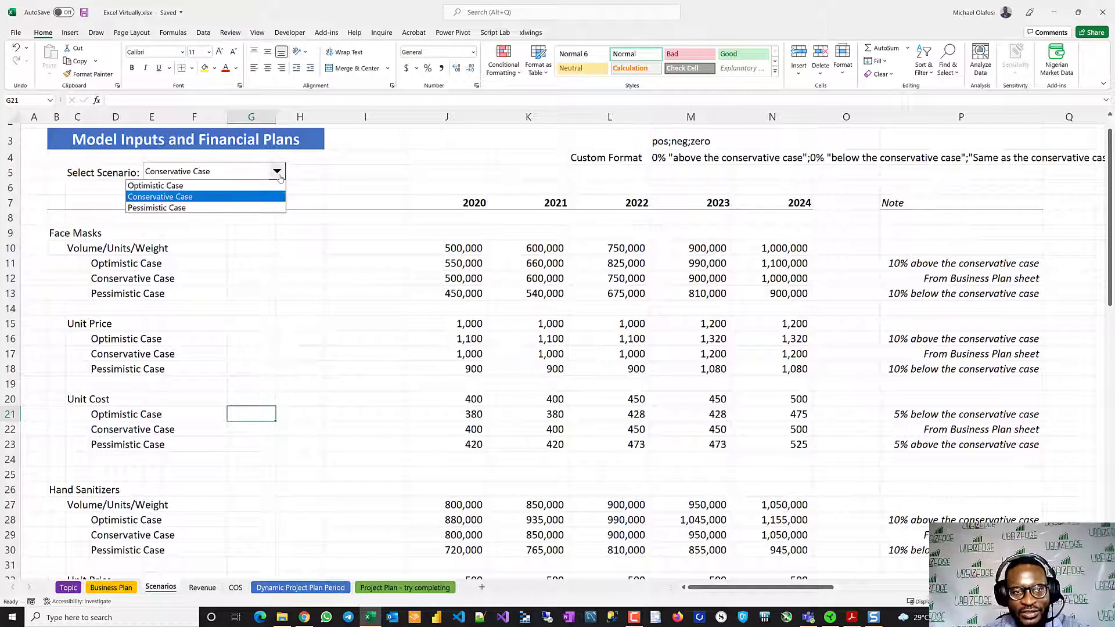
{"action": "left_click", "coordinate": [192, 208]}
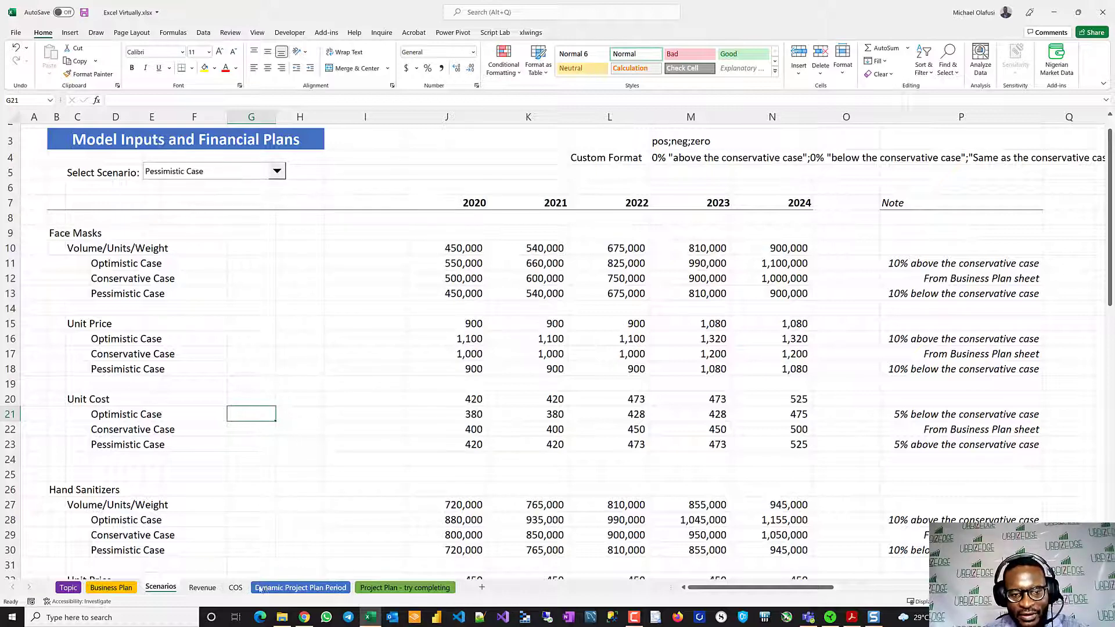
{"action": "left_click", "coordinate": [204, 589]}
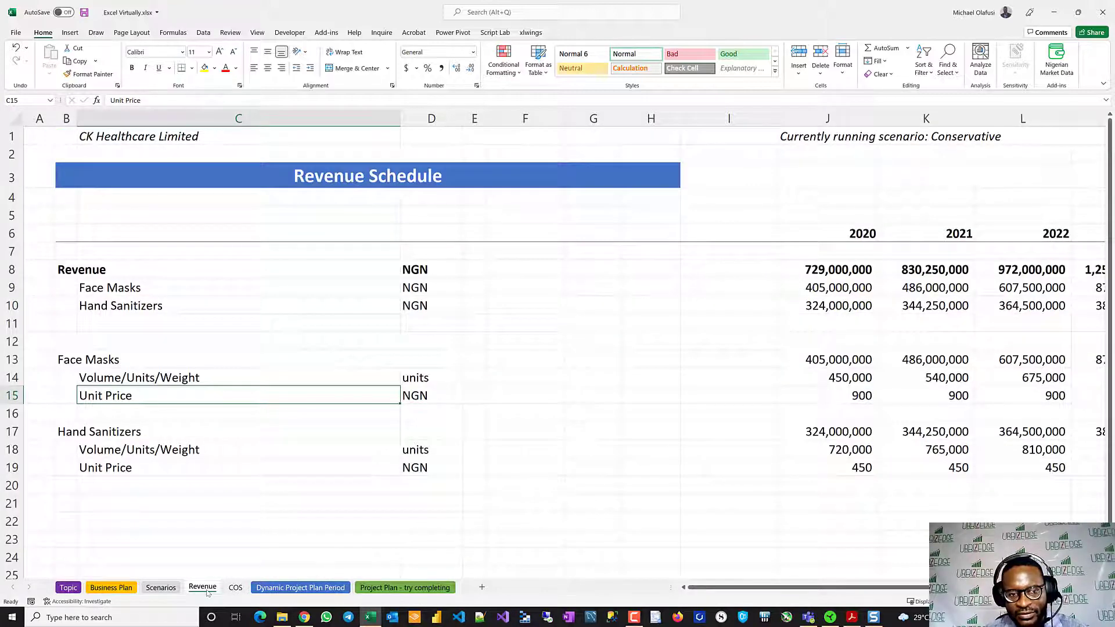
{"action": "left_click", "coordinate": [240, 587]}
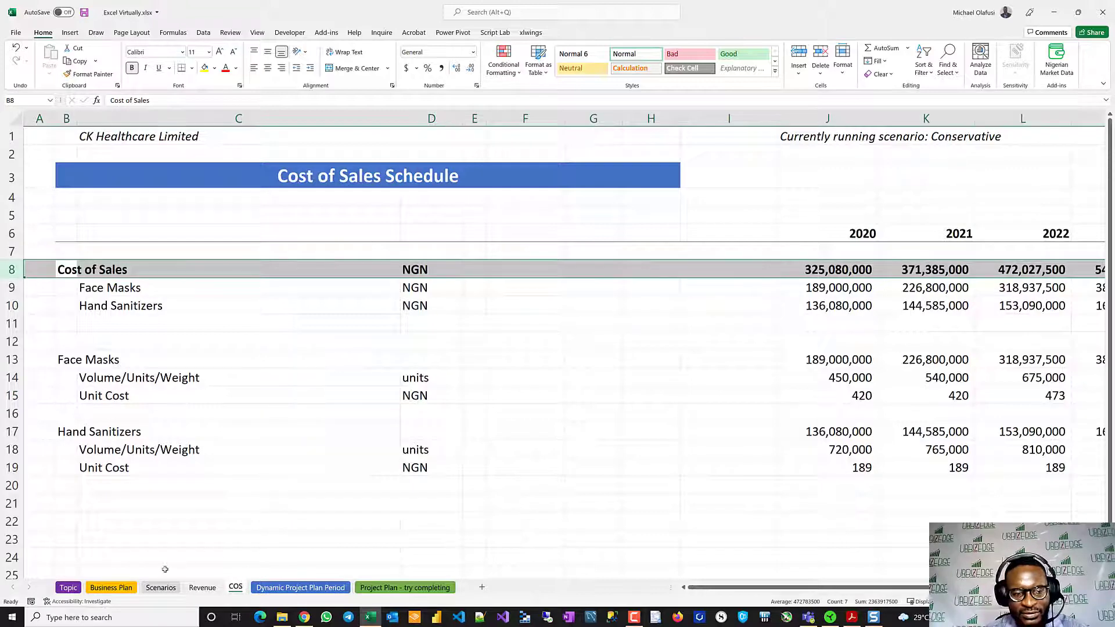
- Set the scenario on the Scenarios sheet back to Conservative Case
{"action": "left_click", "coordinate": [159, 588]}
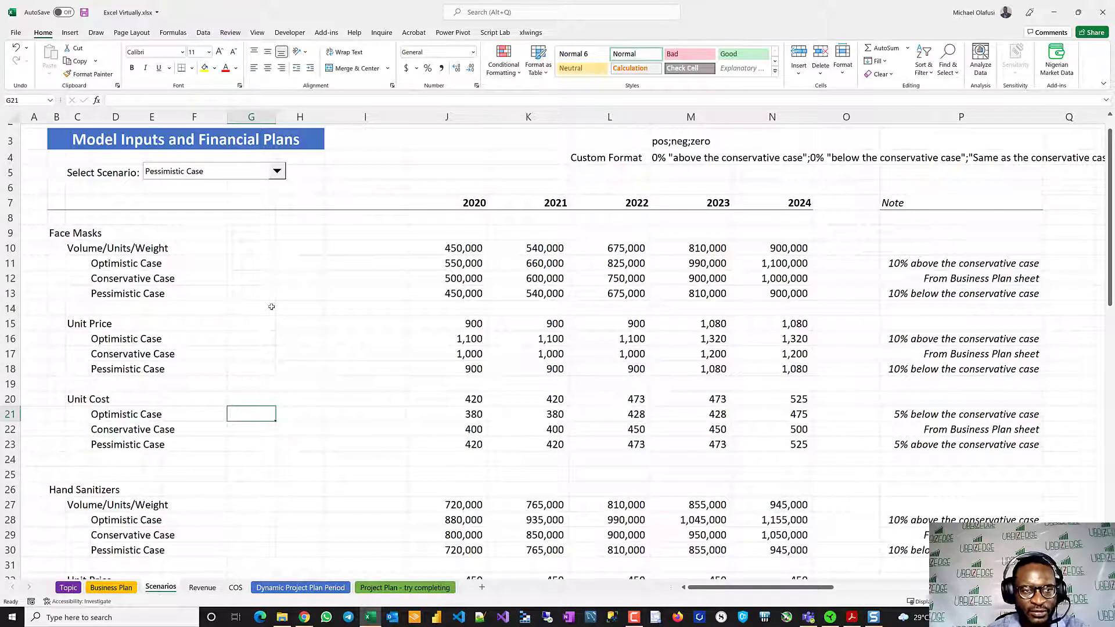
{"action": "left_click", "coordinate": [277, 172]}
{"action": "left_click", "coordinate": [212, 196]}
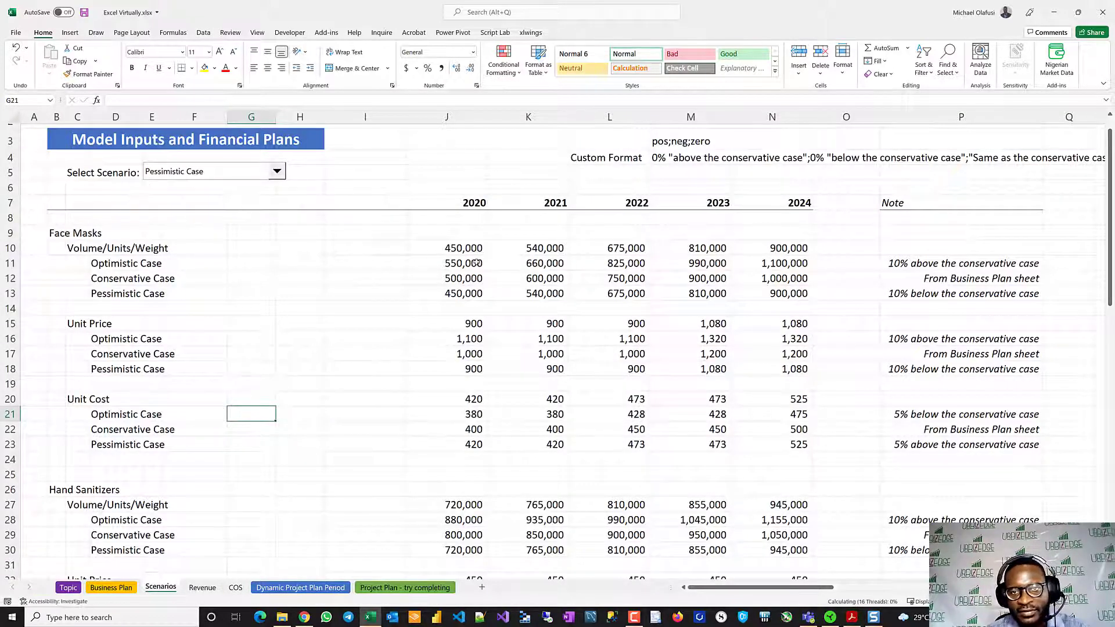
- Turn the label in J1 of the Scenarios sheet into a formula starting ="Currently running scenario: ", removing the hard-coded scenario name
{"action": "scroll", "coordinate": [422, 285], "scroll_direction": "up", "scroll_amount": 1}
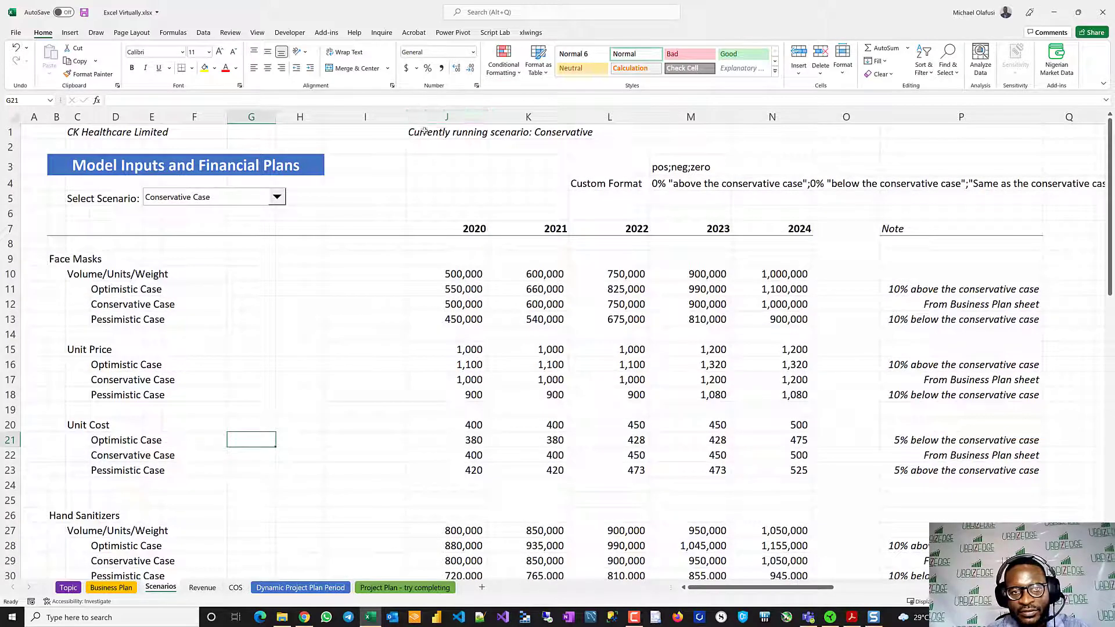
{"action": "left_click", "coordinate": [419, 133]}
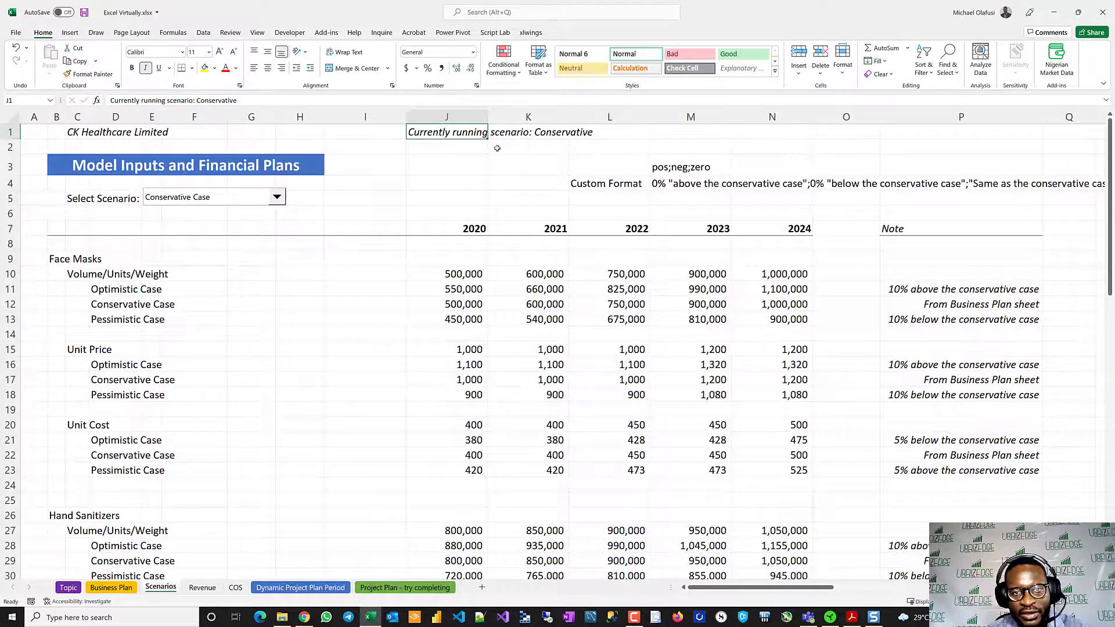
{"action": "scroll", "coordinate": [487, 146], "scroll_direction": "up", "scroll_amount": 2}
{"action": "double_click", "coordinate": [460, 137]}
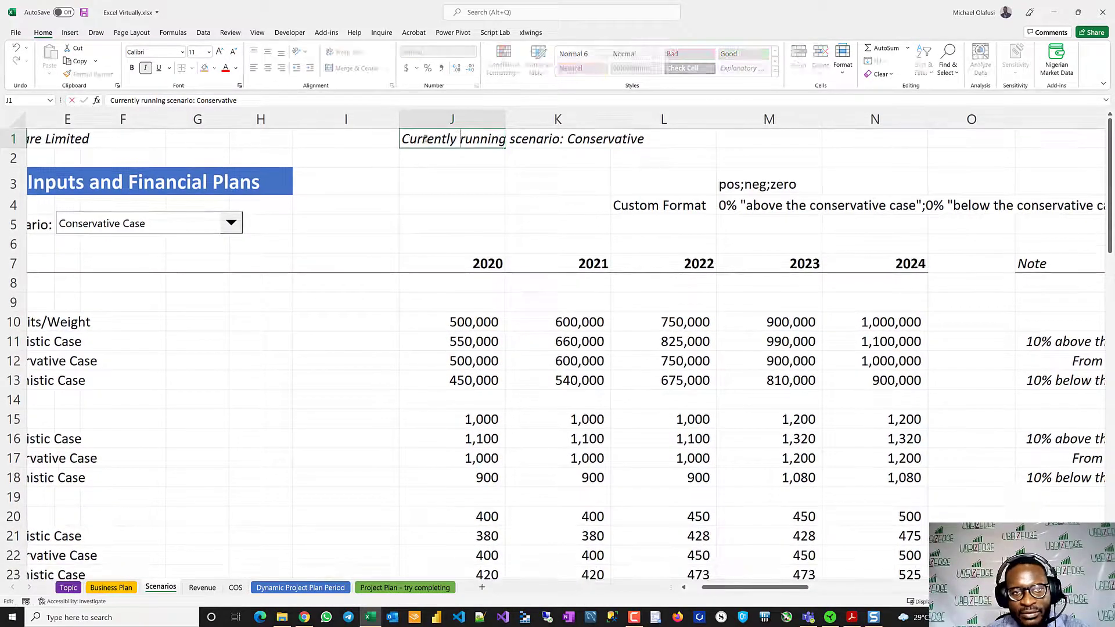
{"action": "type", "text": "=\""}
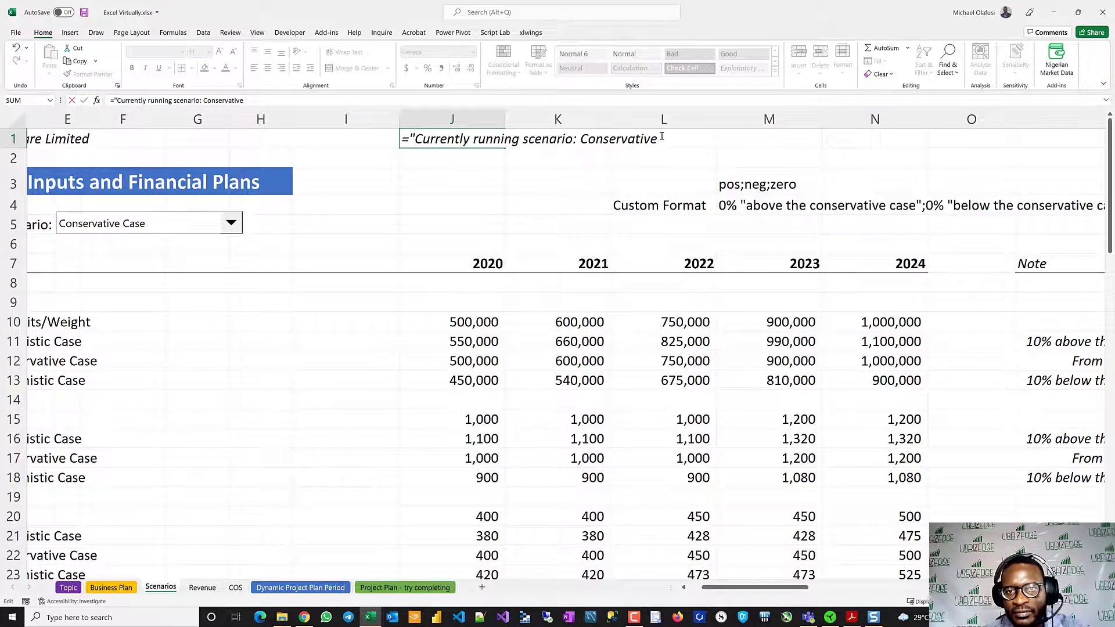
{"action": "key", "text": "BackSpace"}
{"action": "key", "text": "BackSpace"}
{"action": "key", "text": "BackSpace"}
{"action": "key", "text": "BackSpace"}
{"action": "key", "text": "BackSpace"}
{"action": "key", "text": "BackSpace"}
{"action": "key", "text": "BackSpace"}
{"action": "key", "text": "BackSpace"}
{"action": "key", "text": "BackSpace"}
{"action": "key", "text": "BackSpace"}
{"action": "key", "text": "BackSpace"}
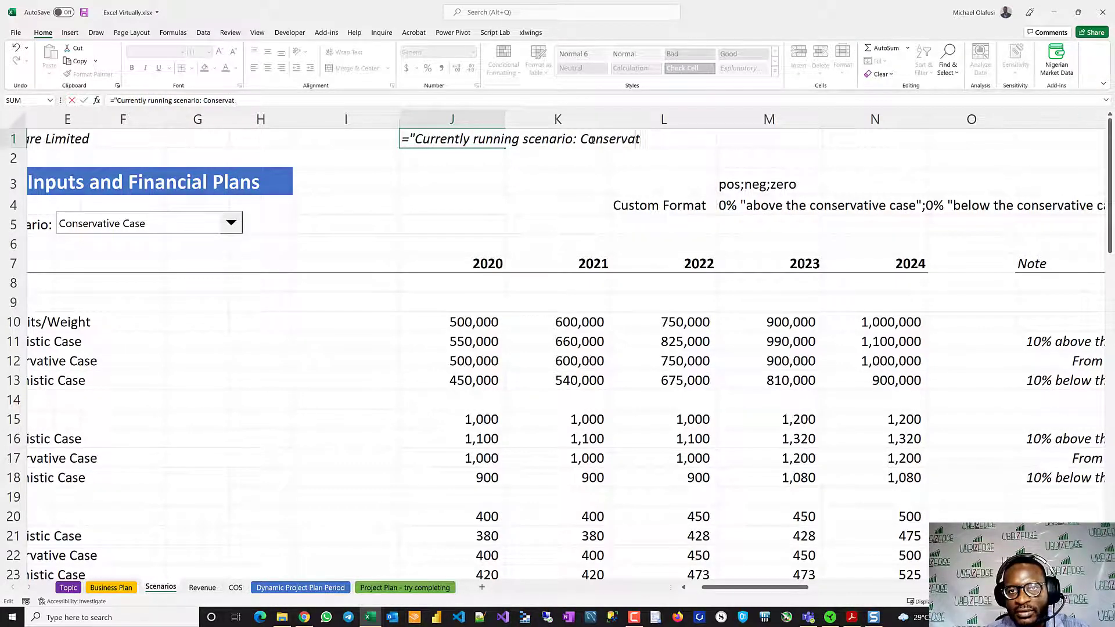
{"action": "key", "text": "BackSpace"}
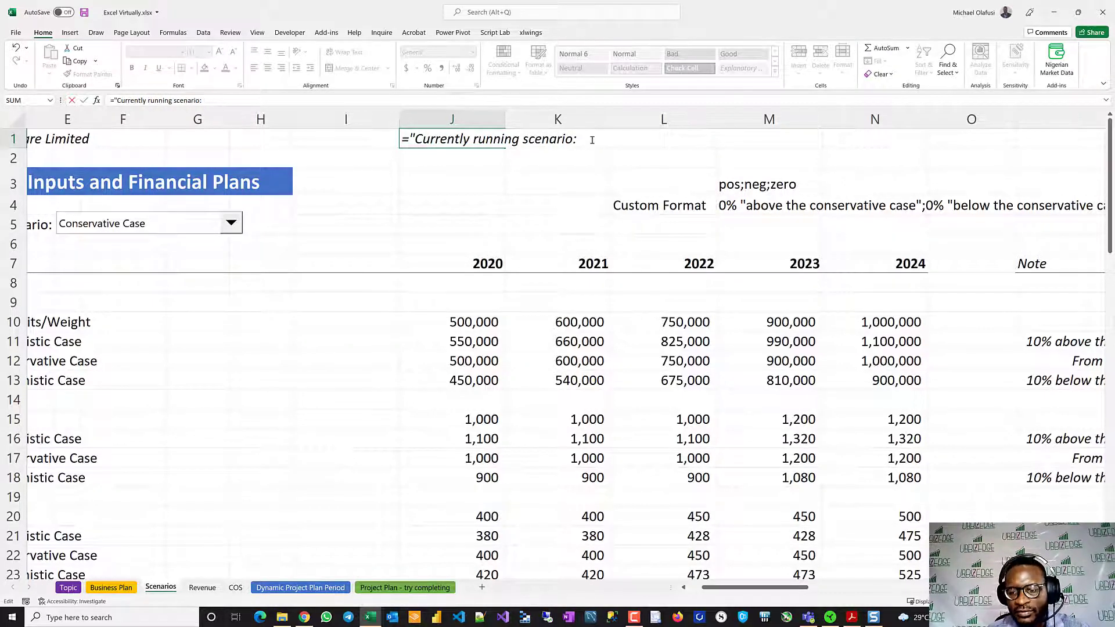
{"action": "type", "text": "\"*"}
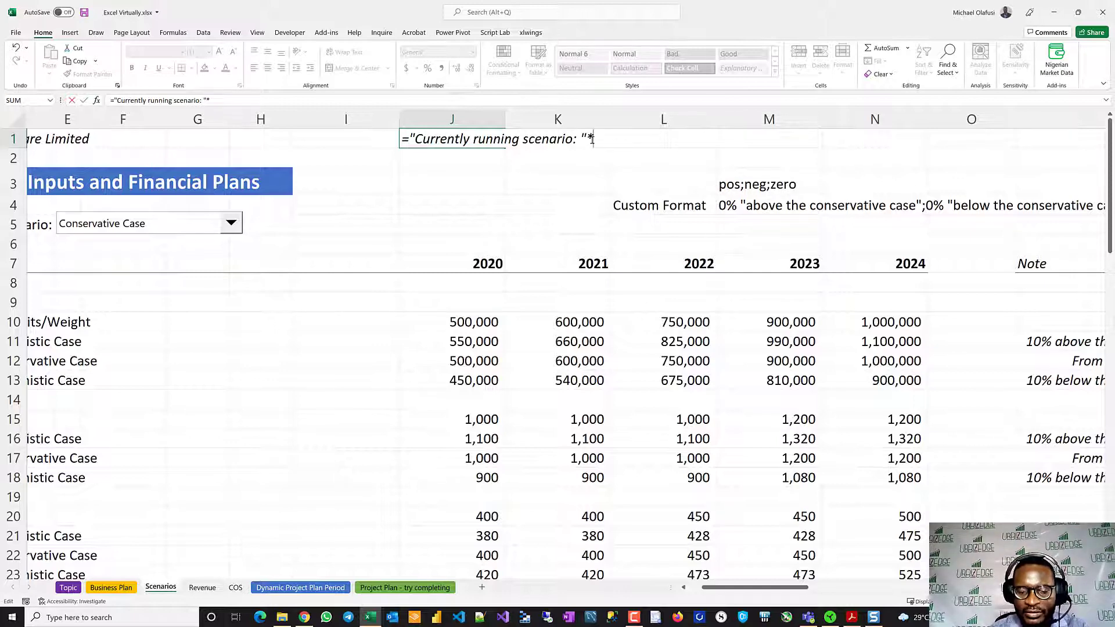
{"action": "key", "text": "BackSpace"}
- Append &INDEX(BA1:BA3,AZ1) to the J1 formula so the label picks up the selected scenario's name
{"action": "type", "text": "&index"}
{"action": "key", "text": "Tab"}
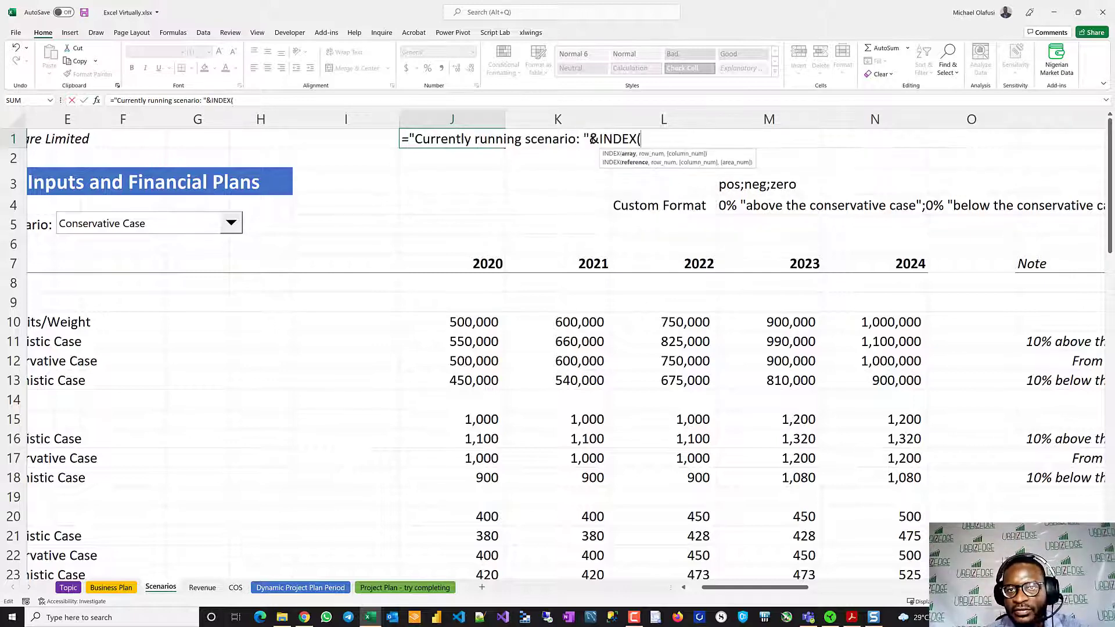
{"action": "scroll", "coordinate": [441, 284], "scroll_direction": "right", "scroll_amount": 5}
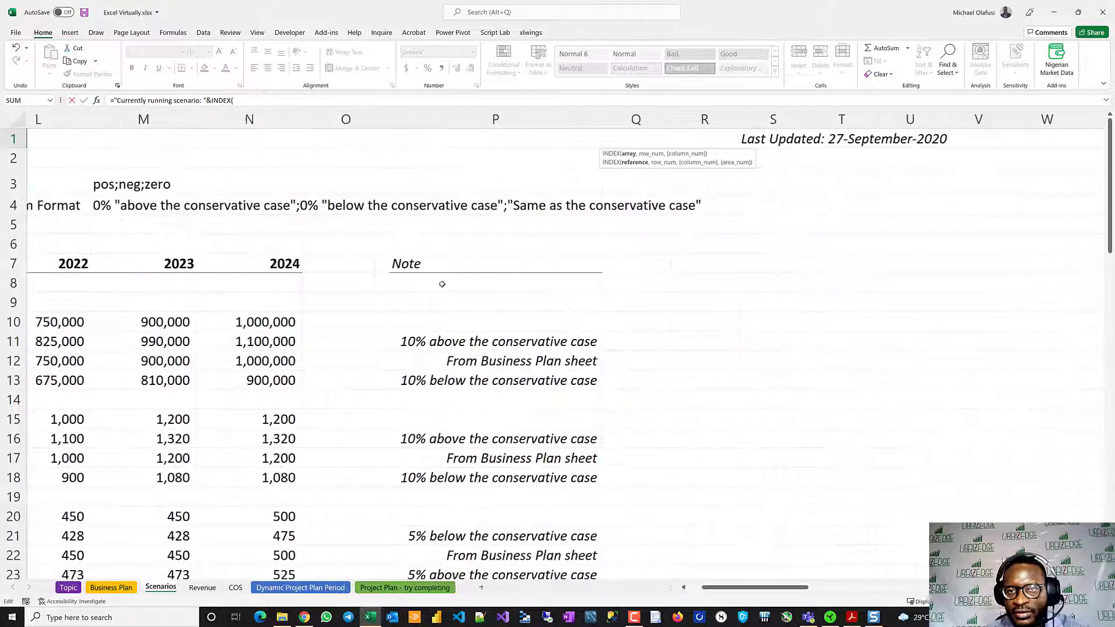
{"action": "scroll", "coordinate": [442, 284], "scroll_direction": "right", "scroll_amount": 15}
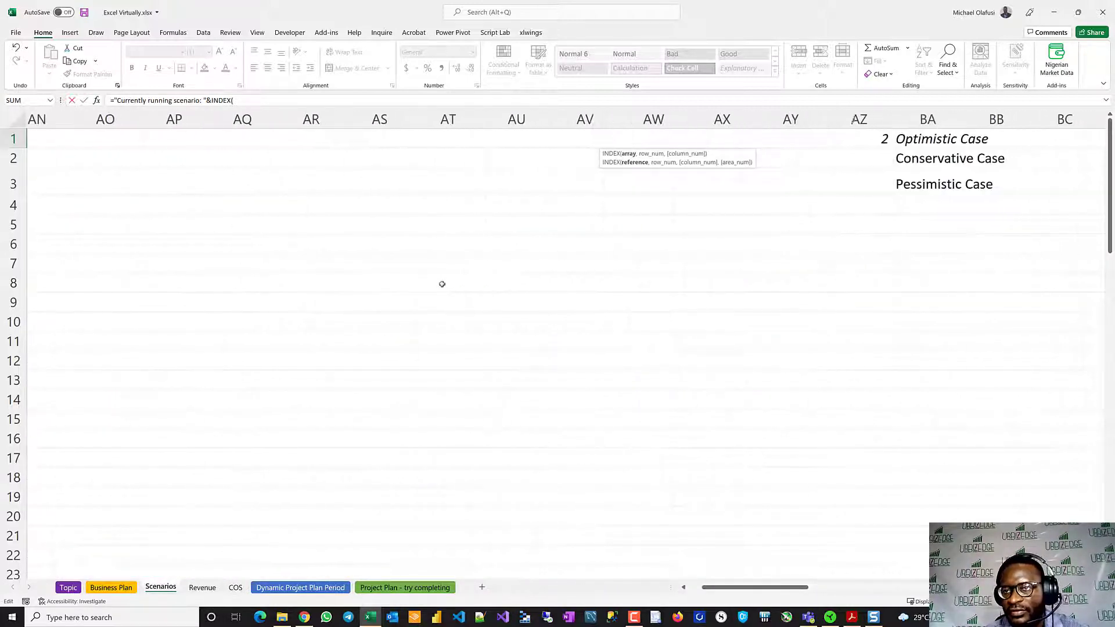
{"action": "scroll", "coordinate": [442, 284], "scroll_direction": "right", "scroll_amount": 2}
{"action": "left_click_drag", "start_coordinate": [658, 140], "coordinate": [665, 182]}
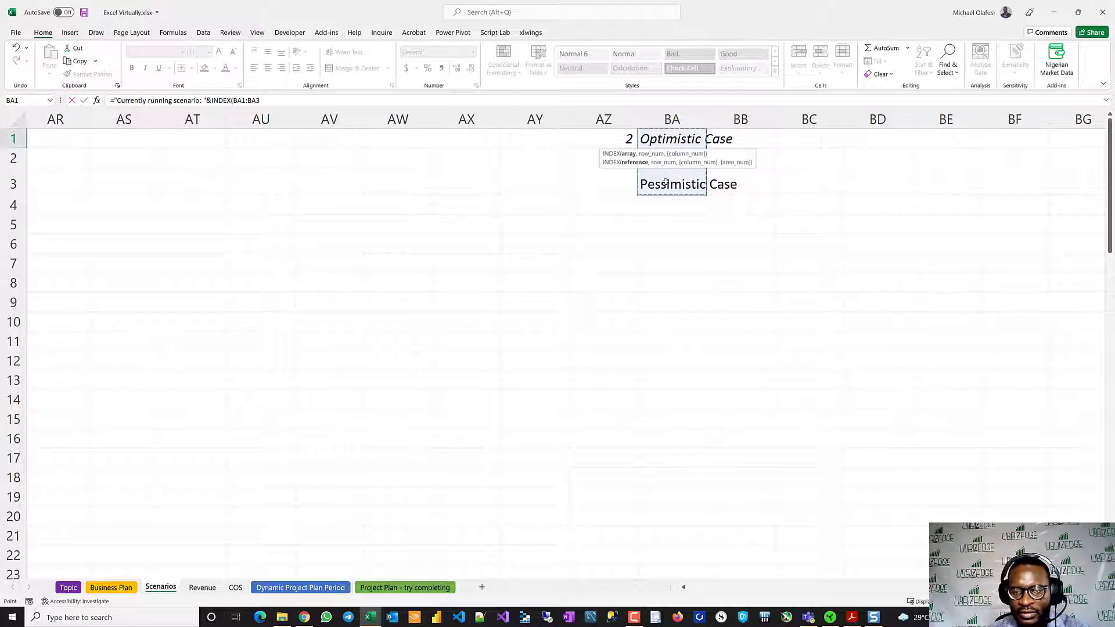
{"action": "type", "text": ","}
{"action": "left_click", "coordinate": [615, 138]}
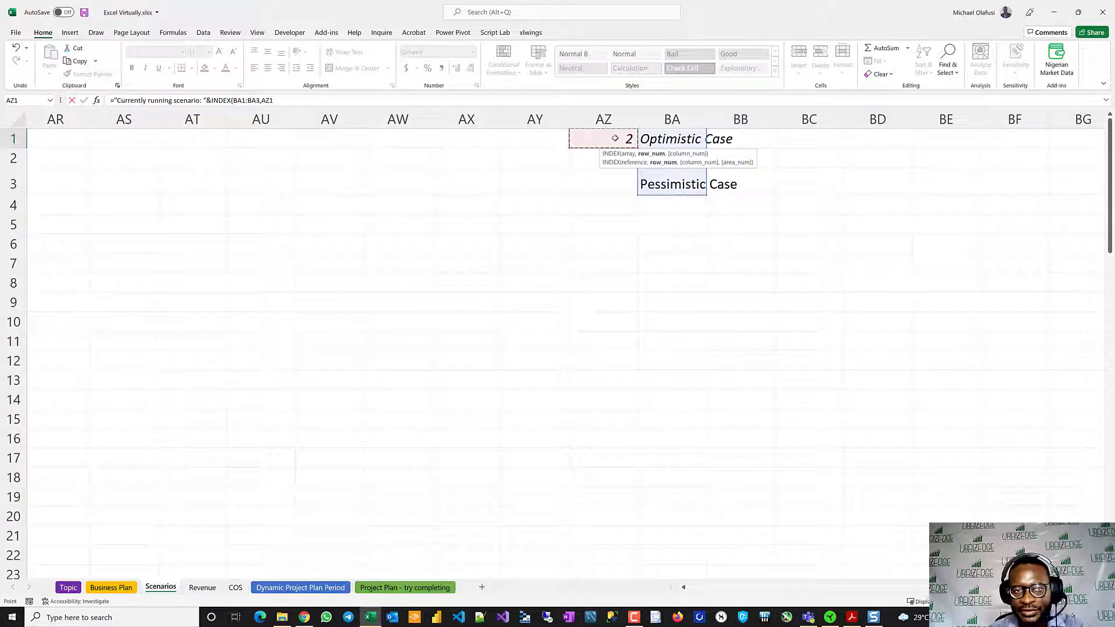
{"action": "type", "text": ")"}
{"action": "key", "text": "Return"}
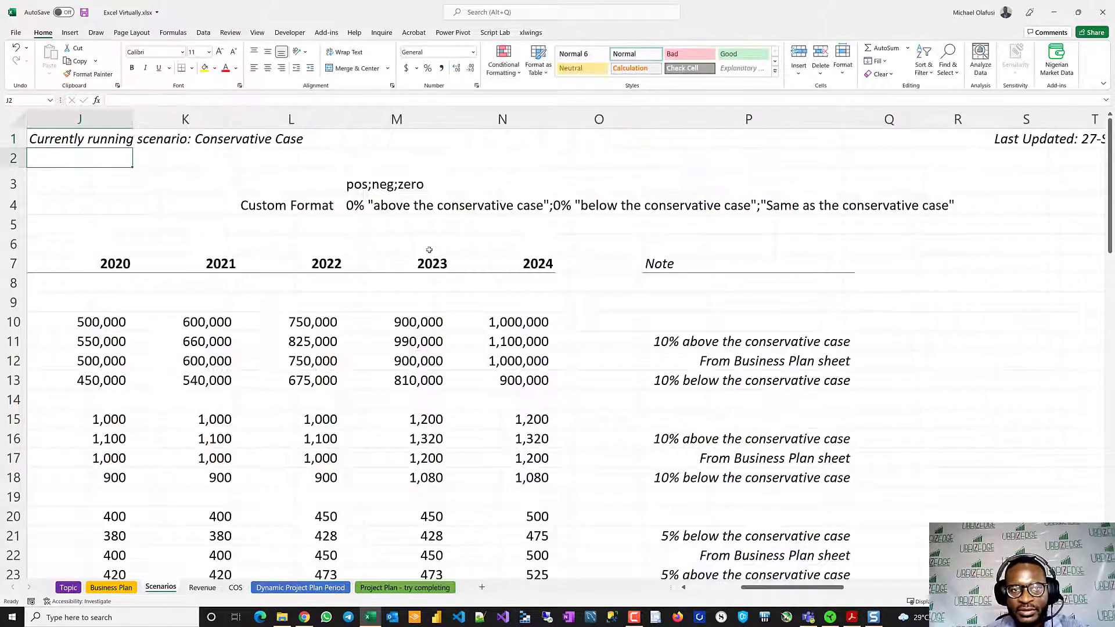
- Test the J1 label by switching the scenario to Optimistic Case and back to Conservative Case
{"action": "scroll", "coordinate": [410, 254], "scroll_direction": "left", "scroll_amount": 5}
{"action": "left_click", "coordinate": [360, 224]}
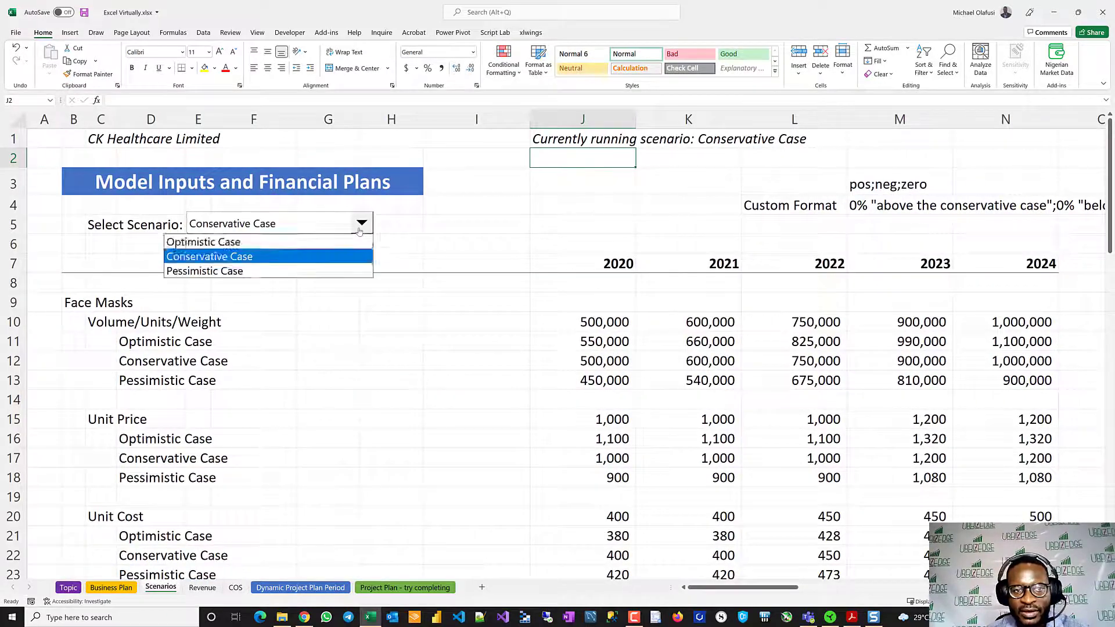
{"action": "left_click", "coordinate": [253, 242]}
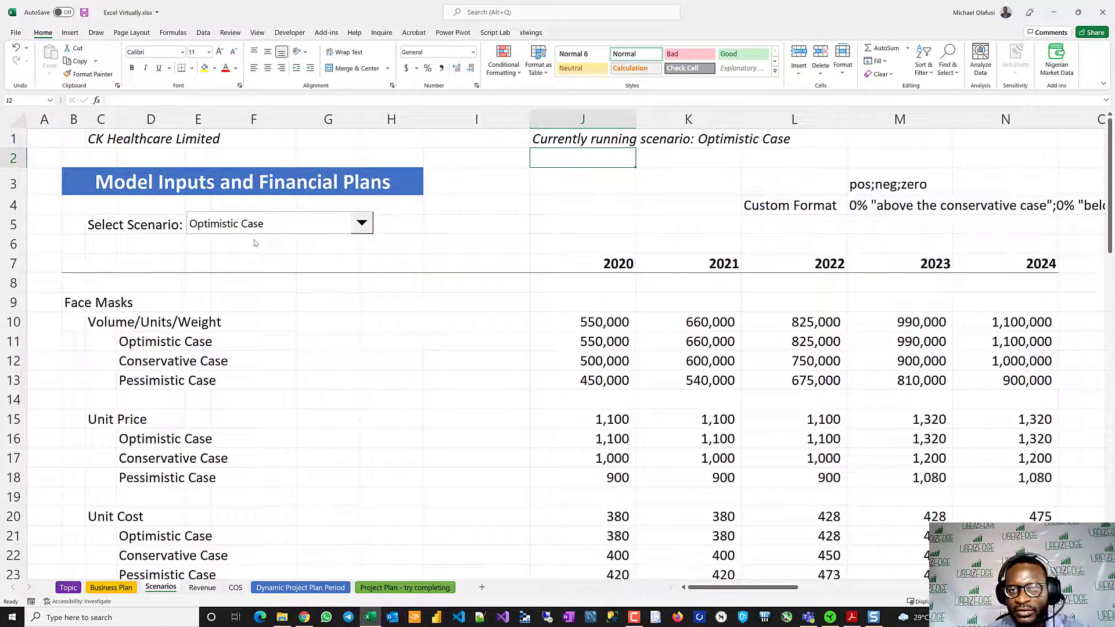
{"action": "left_click", "coordinate": [368, 220]}
{"action": "left_click", "coordinate": [290, 259]}
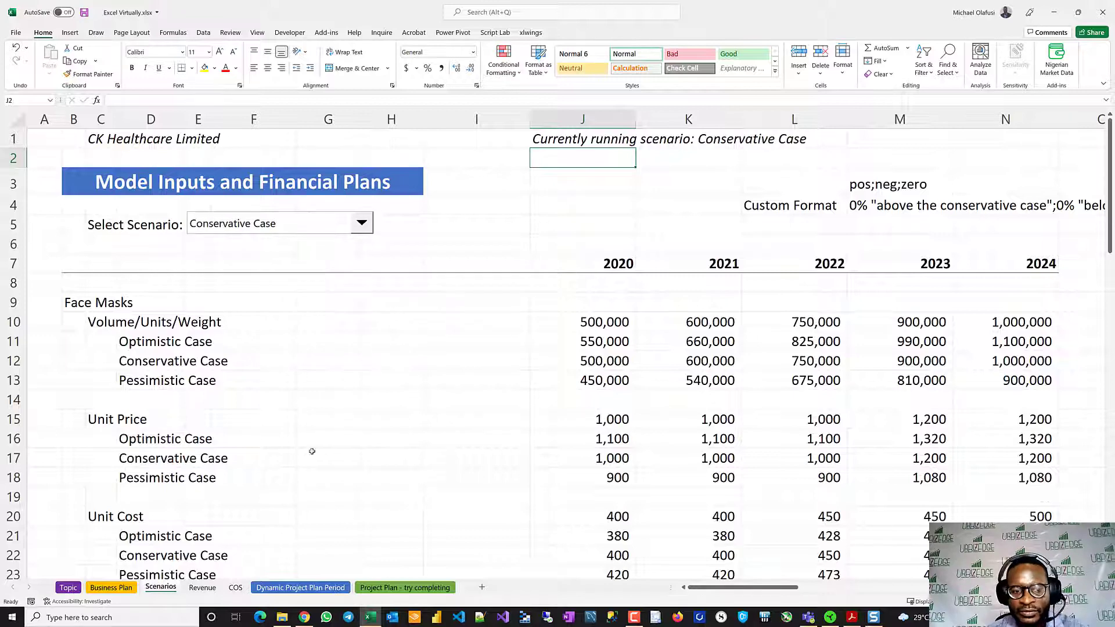
- Link cell J1 of the Business Plan sheet to the running-scenario label in J1 of the Scenarios sheet
{"action": "left_click", "coordinate": [116, 588]}
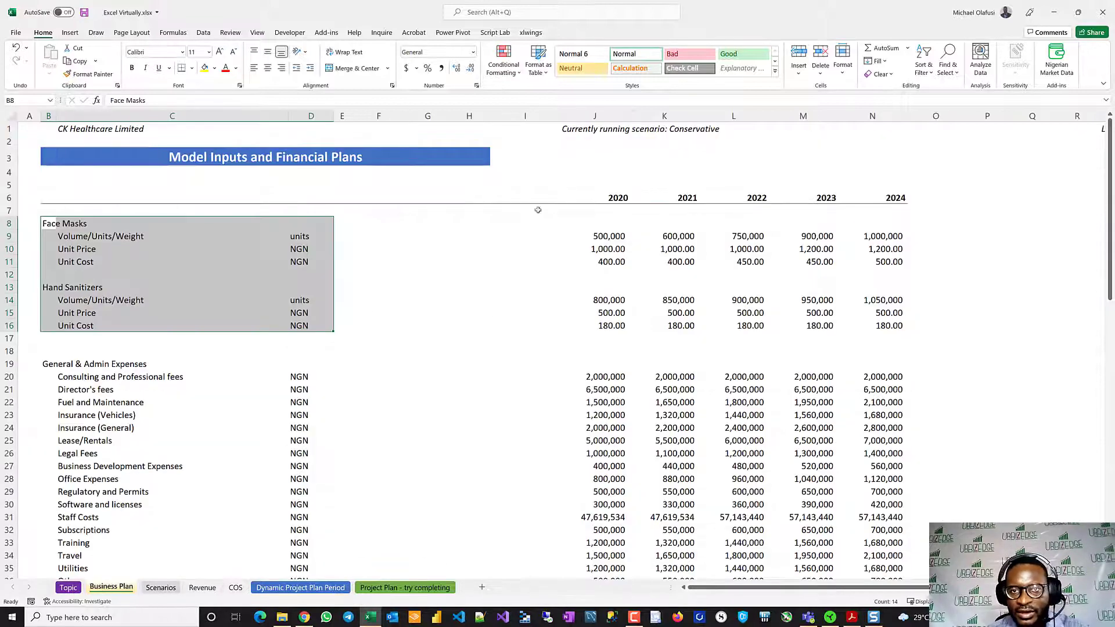
{"action": "left_click", "coordinate": [576, 129]}
{"action": "type", "text": "="}
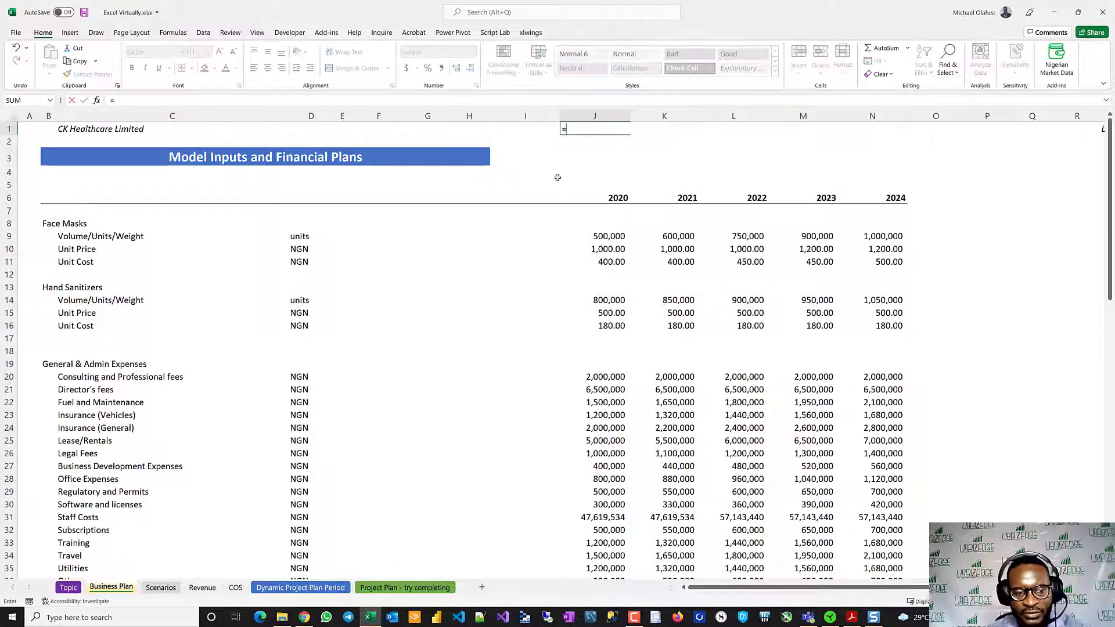
{"action": "left_click", "coordinate": [161, 587]}
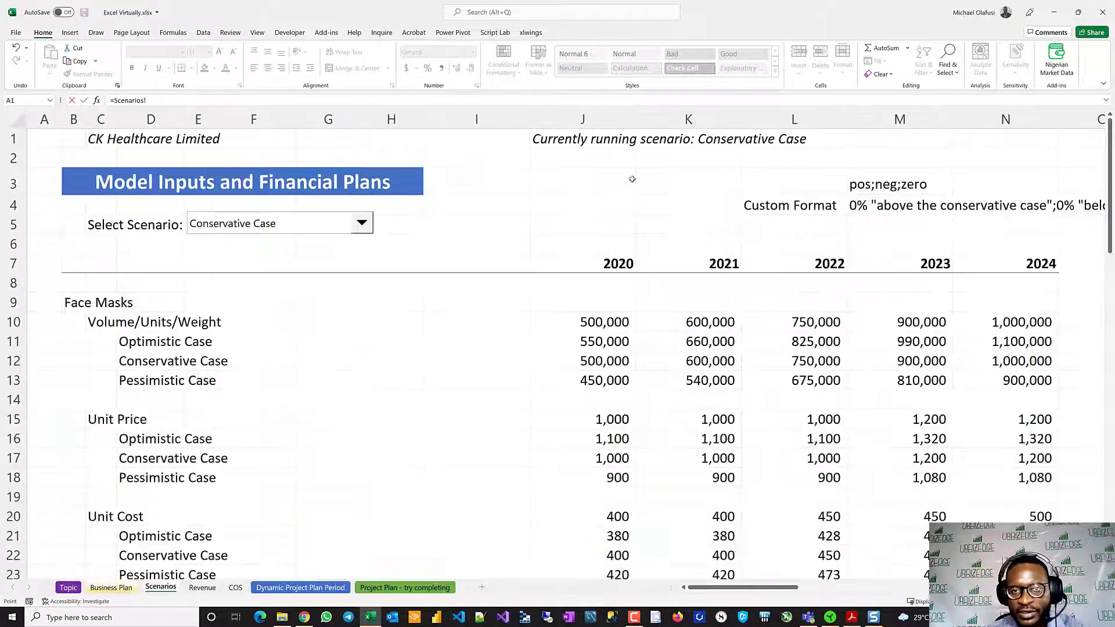
{"action": "left_click", "coordinate": [562, 144]}
{"action": "key", "text": "Return"}
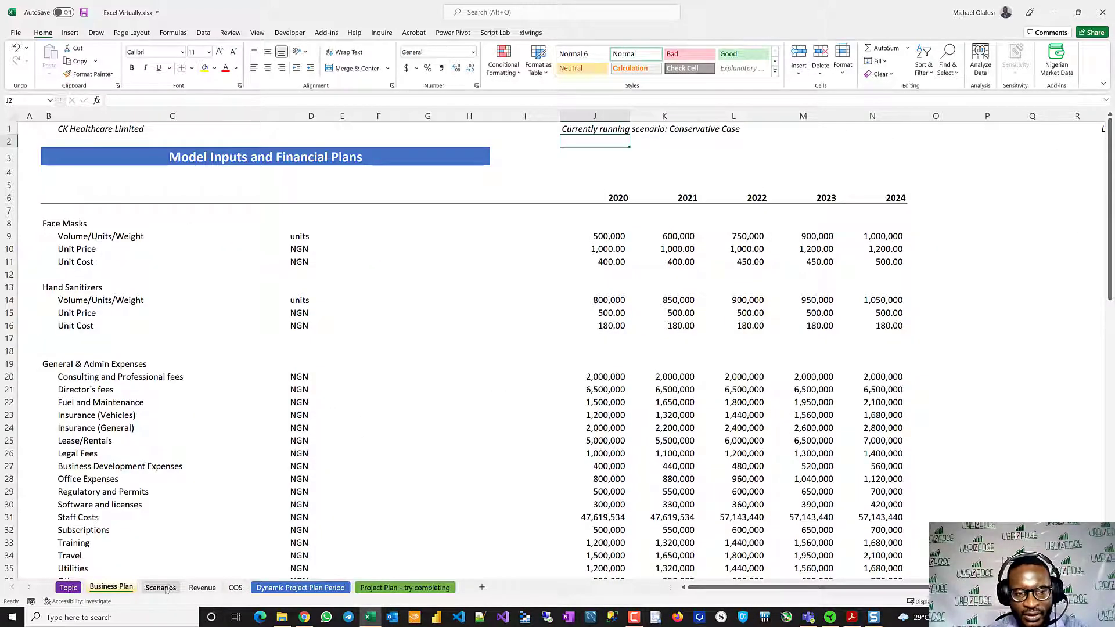
{"action": "left_click", "coordinate": [197, 587]}
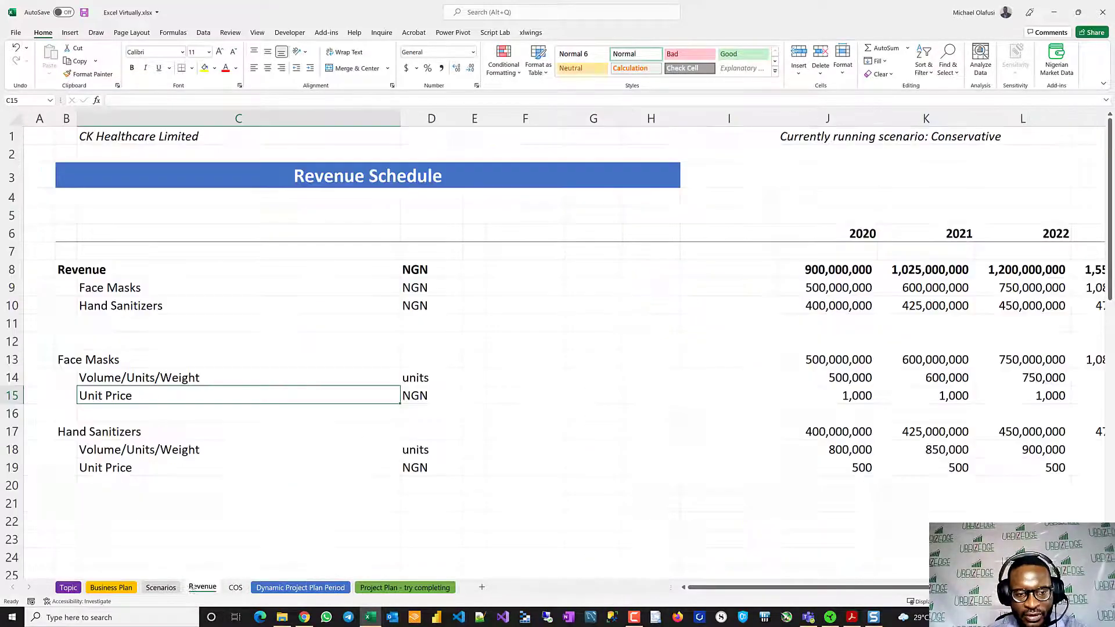
{"action": "left_click", "coordinate": [414, 586], "text": "shift"}
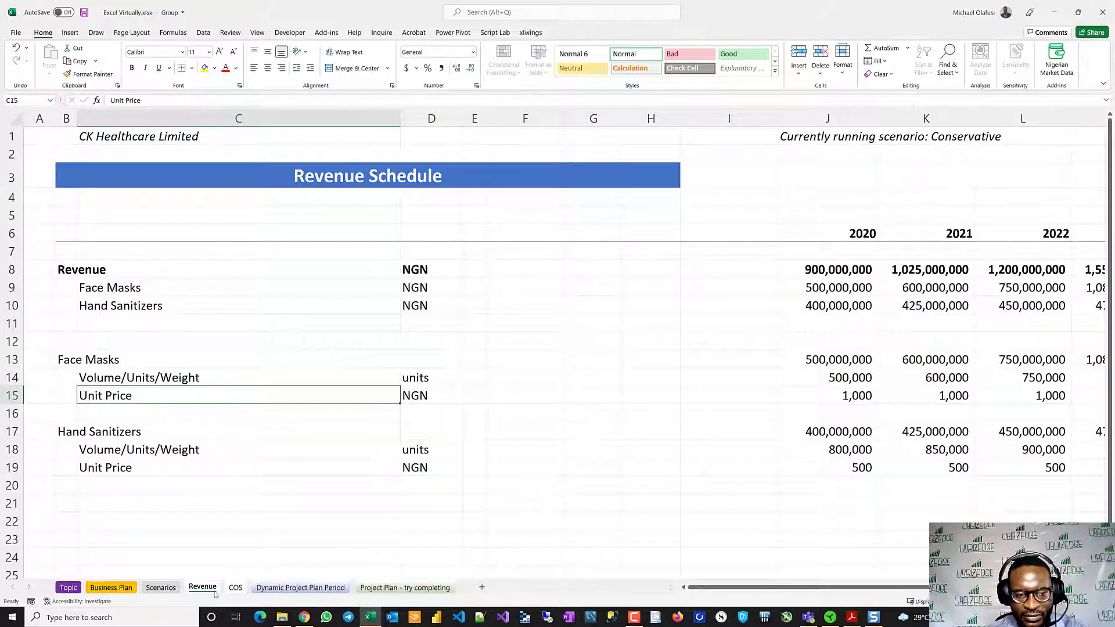
{"action": "left_click", "coordinate": [191, 561]}
{"action": "left_click", "coordinate": [158, 587]}
- Group the Revenue and COS sheets, link their J1 cells to the scenario label in Scenarios J1, and save the workbook
{"action": "left_click", "coordinate": [203, 588]}
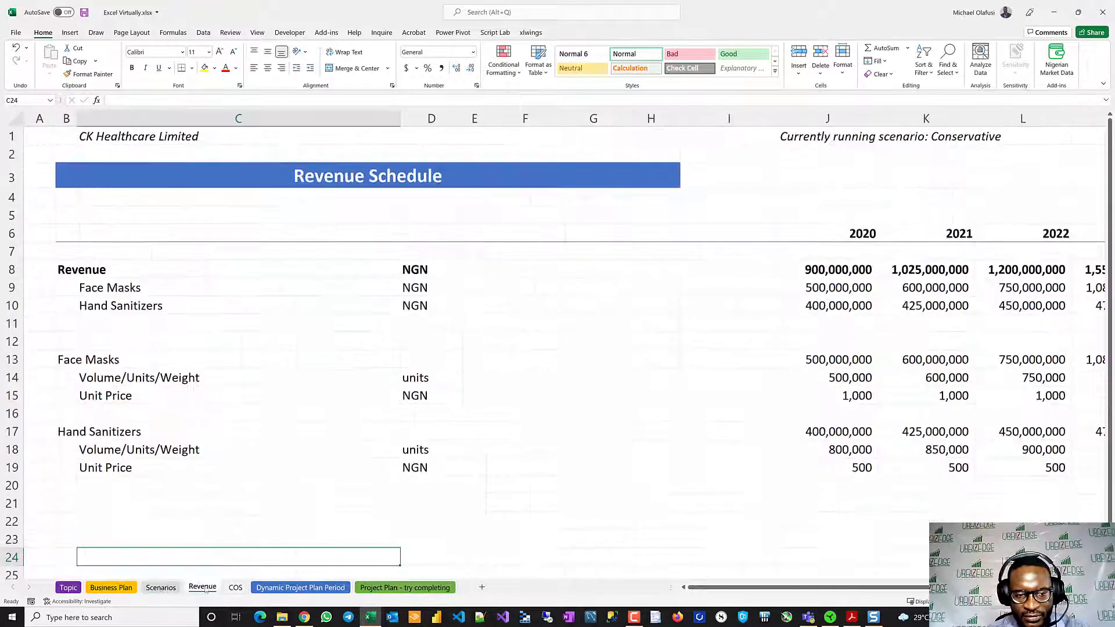
{"action": "left_click", "coordinate": [242, 588], "text": "shift"}
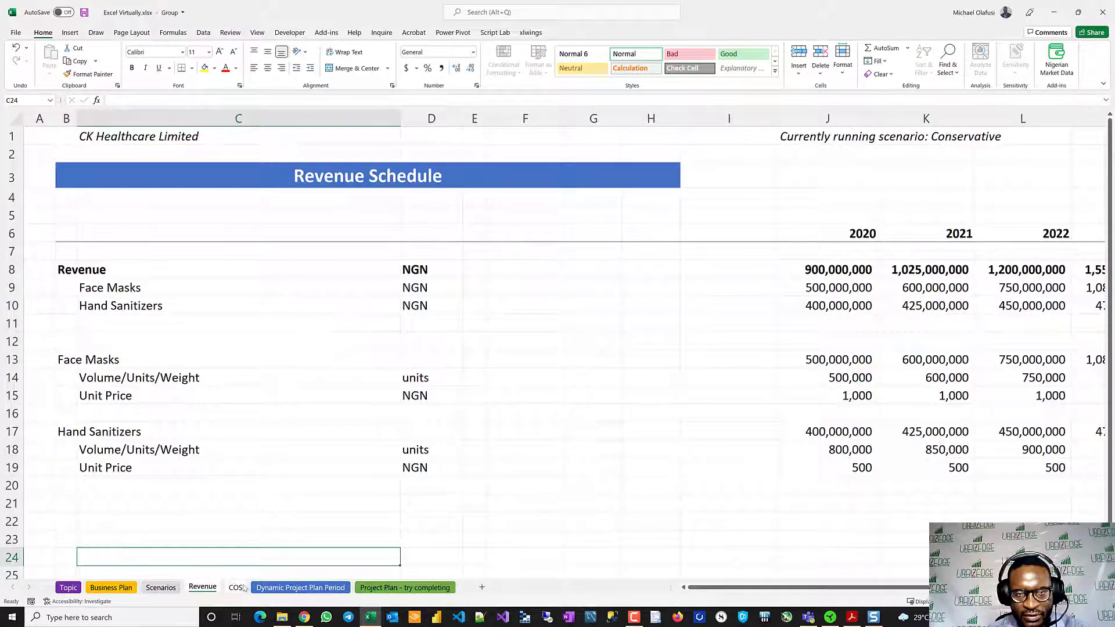
{"action": "left_click", "coordinate": [813, 139]}
{"action": "type", "text": "="}
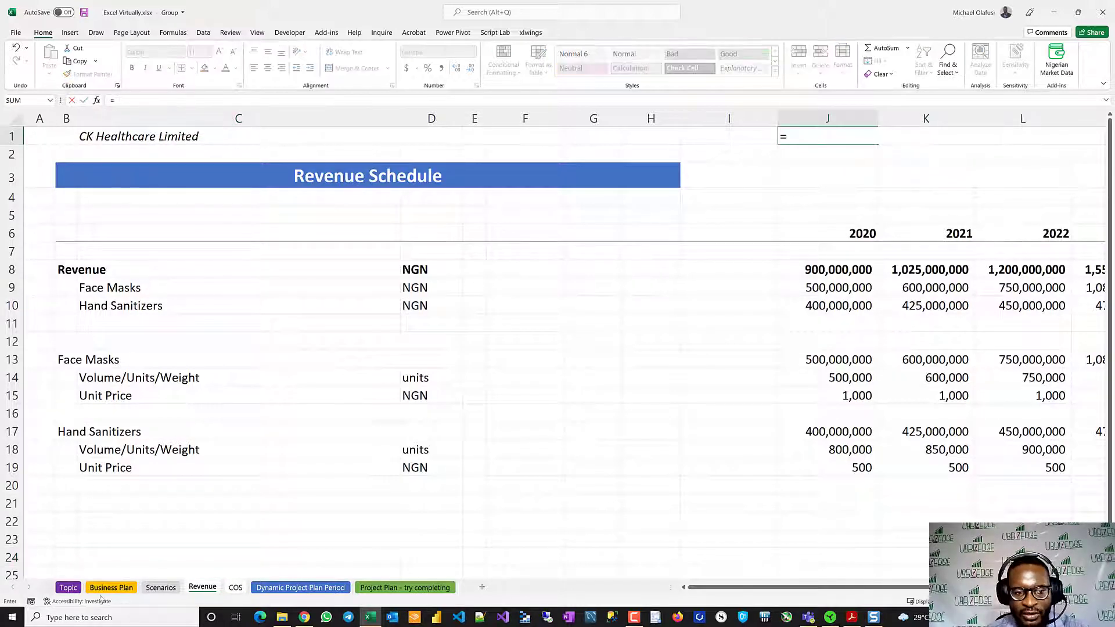
{"action": "left_click", "coordinate": [161, 588]}
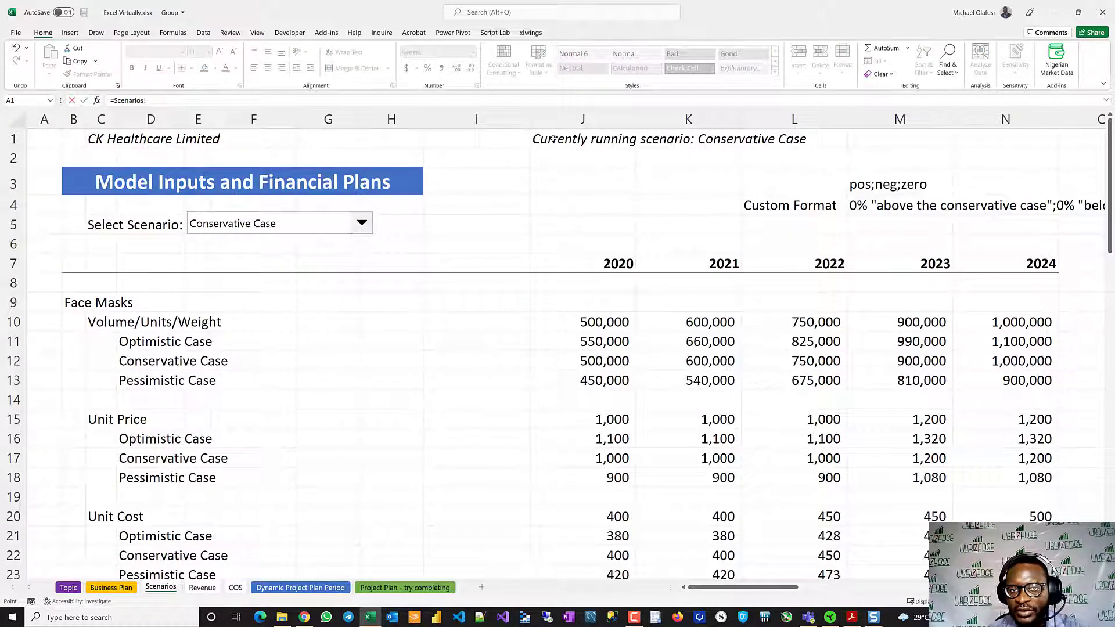
{"action": "left_click", "coordinate": [554, 140]}
{"action": "key", "text": "Return"}
{"action": "left_click", "coordinate": [587, 325]}
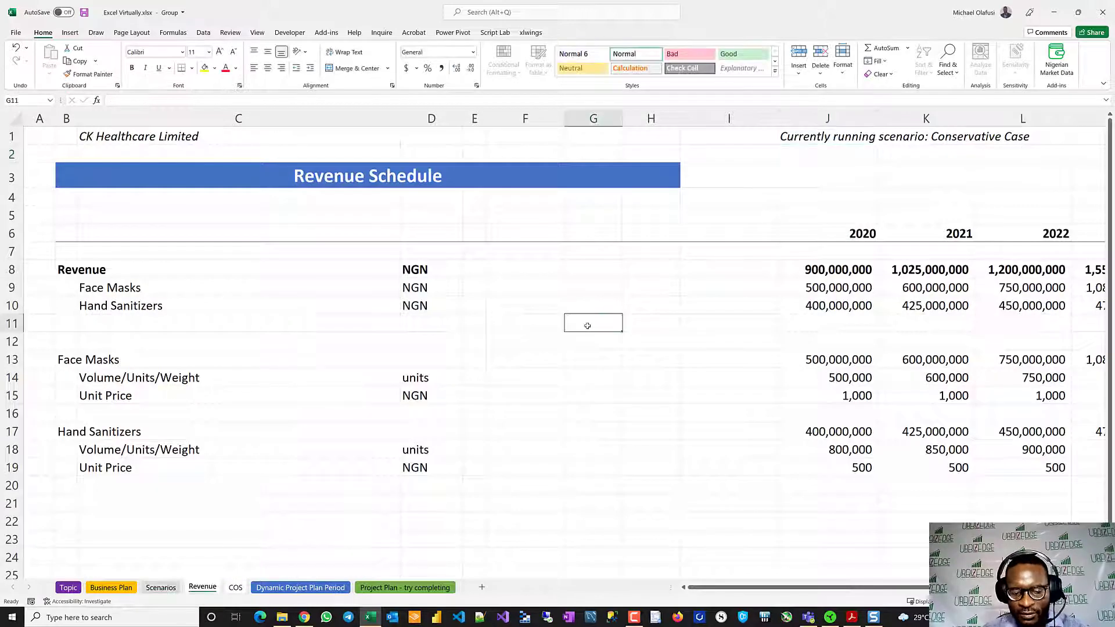
{"action": "key", "text": "ctrl+s"}
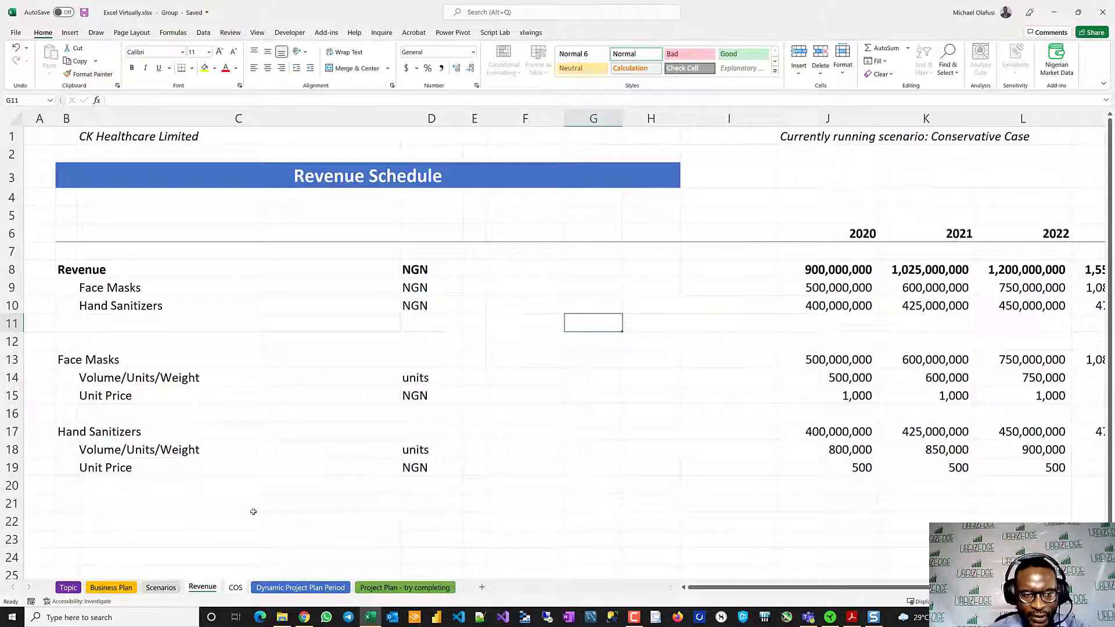
- Insert a new worksheet between Revenue and COS and name it Income Statement
{"action": "left_click", "coordinate": [482, 588]}
{"action": "double_click", "coordinate": [238, 586]}
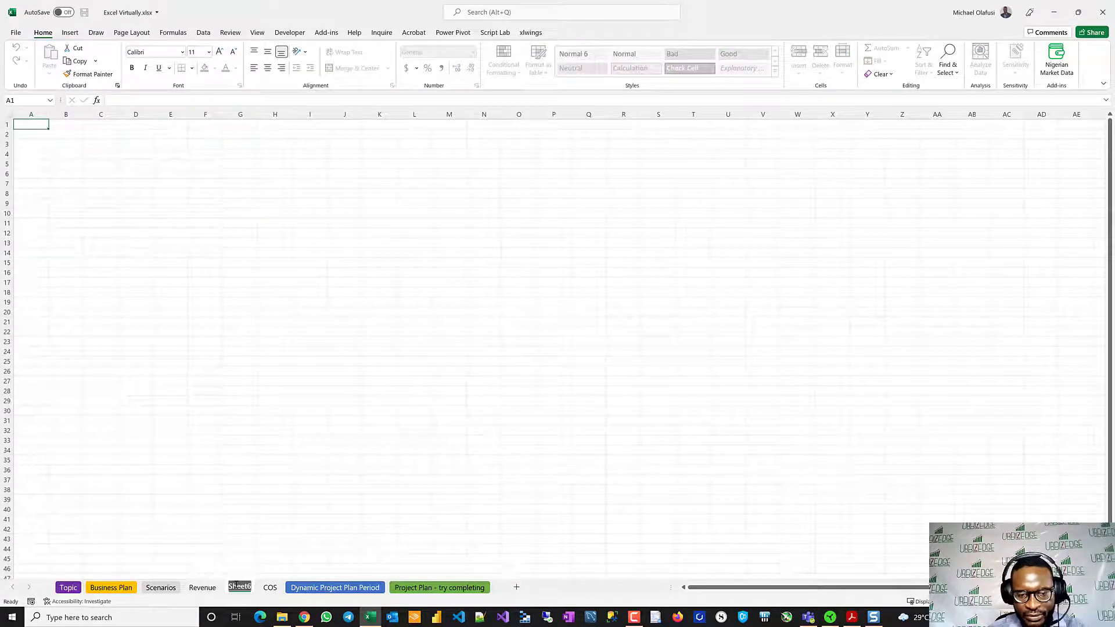
{"action": "type", "text": "Income Statem"}
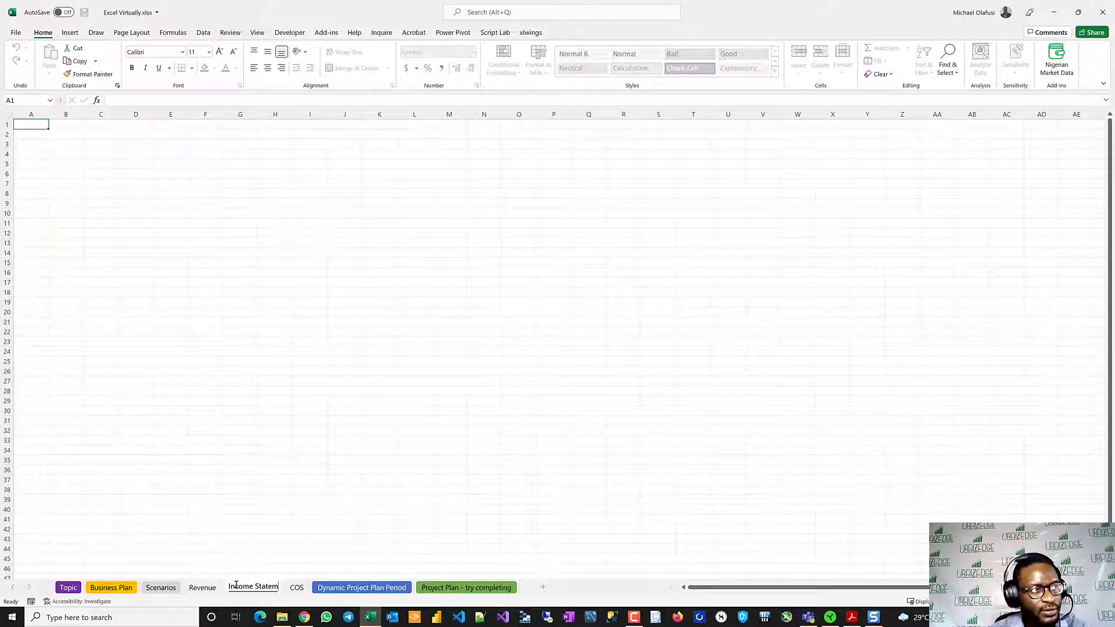
{"action": "type", "text": "ent"}
{"action": "key", "text": "Return"}
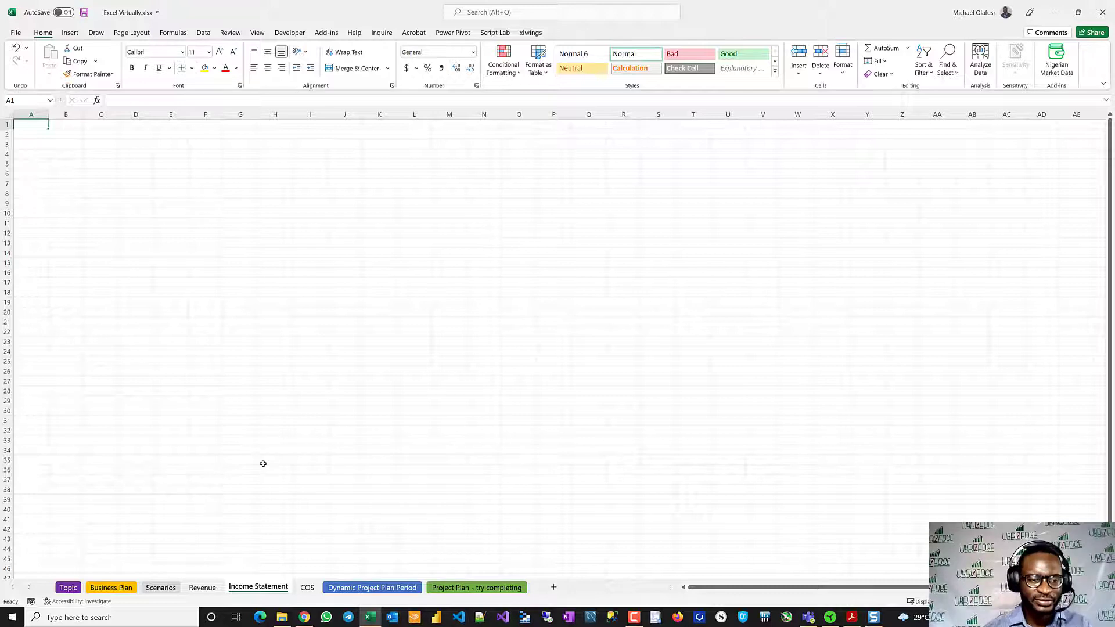
{"action": "scroll", "coordinate": [207, 272], "scroll_direction": "up", "scroll_amount": 2}
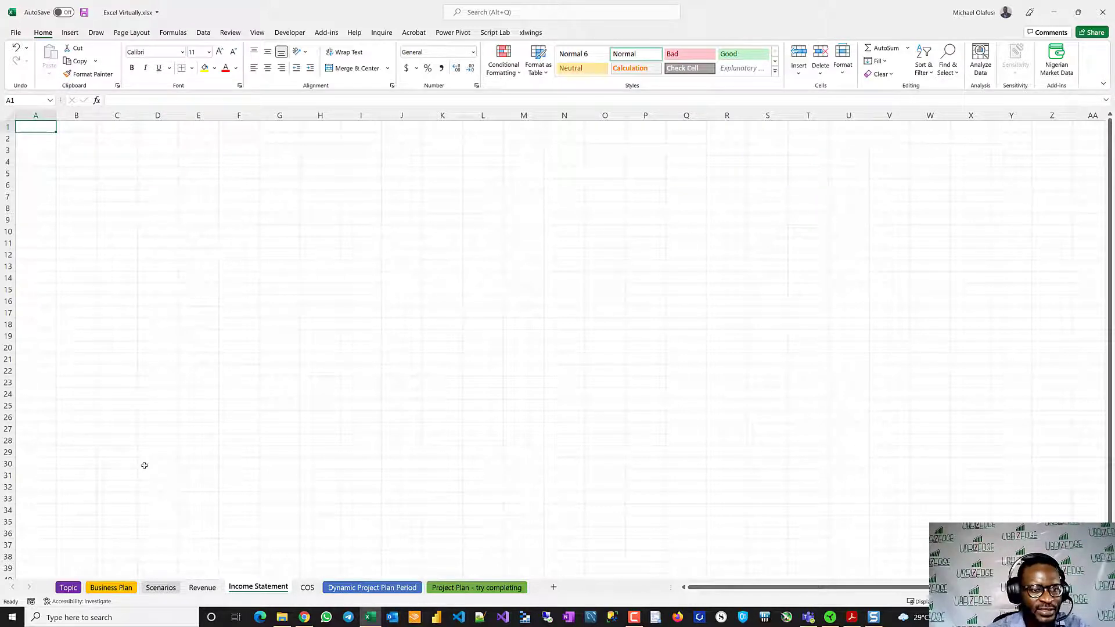
- Copy header rows 1 to 7 from the Business Plan sheet into the Income Statement sheet starting at A1
{"action": "left_click", "coordinate": [117, 588]}
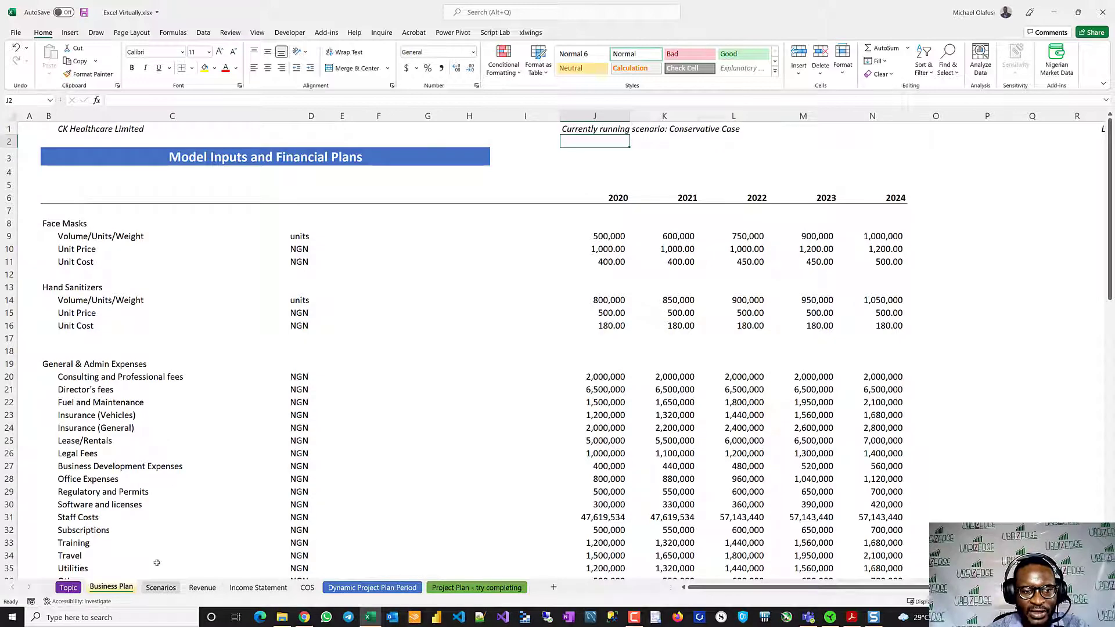
{"action": "left_click", "coordinate": [161, 588]}
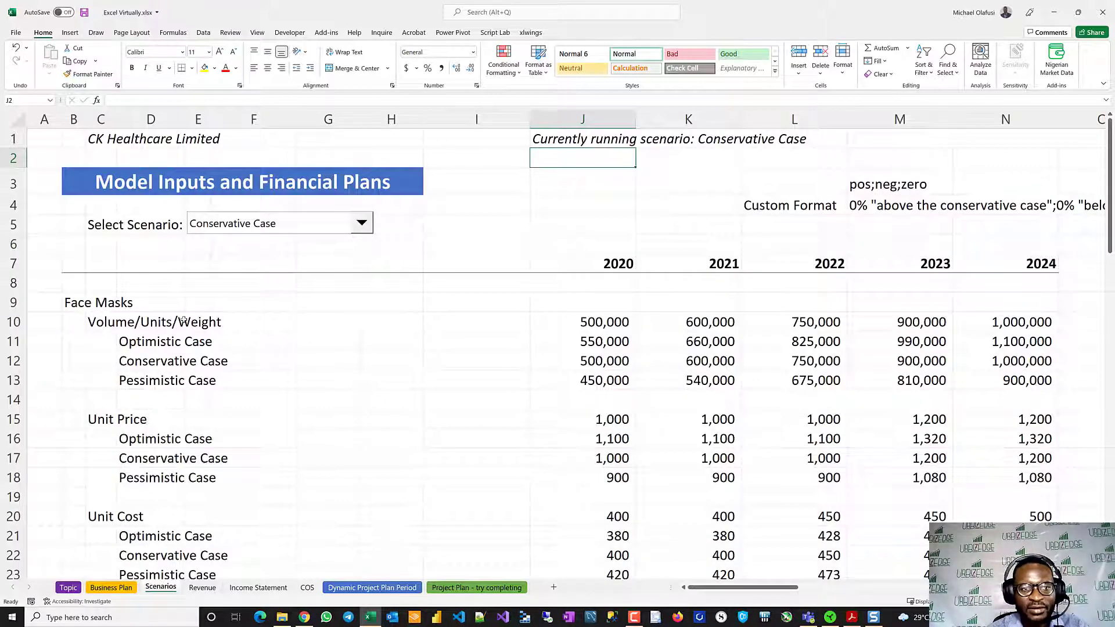
{"action": "scroll", "coordinate": [180, 348], "scroll_direction": "down", "scroll_amount": 3, "text": "ctrl"}
{"action": "left_click", "coordinate": [113, 588]}
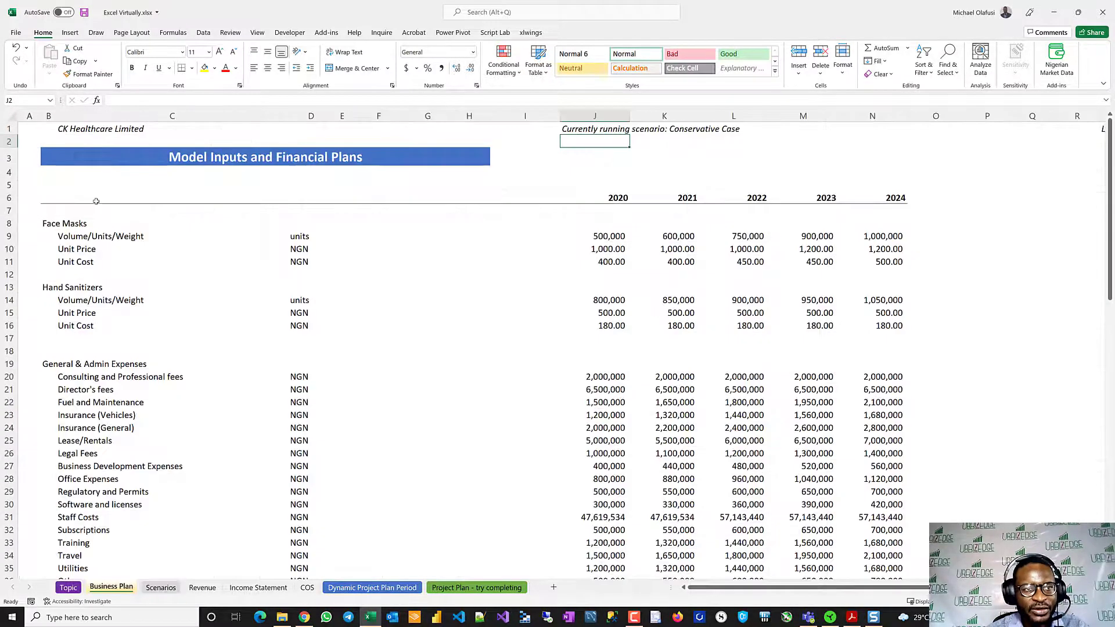
{"action": "left_click", "coordinate": [12, 130]}
{"action": "left_click_drag", "start_coordinate": [13, 142], "coordinate": [36, 207]}
{"action": "key", "text": "ctrl+c"}
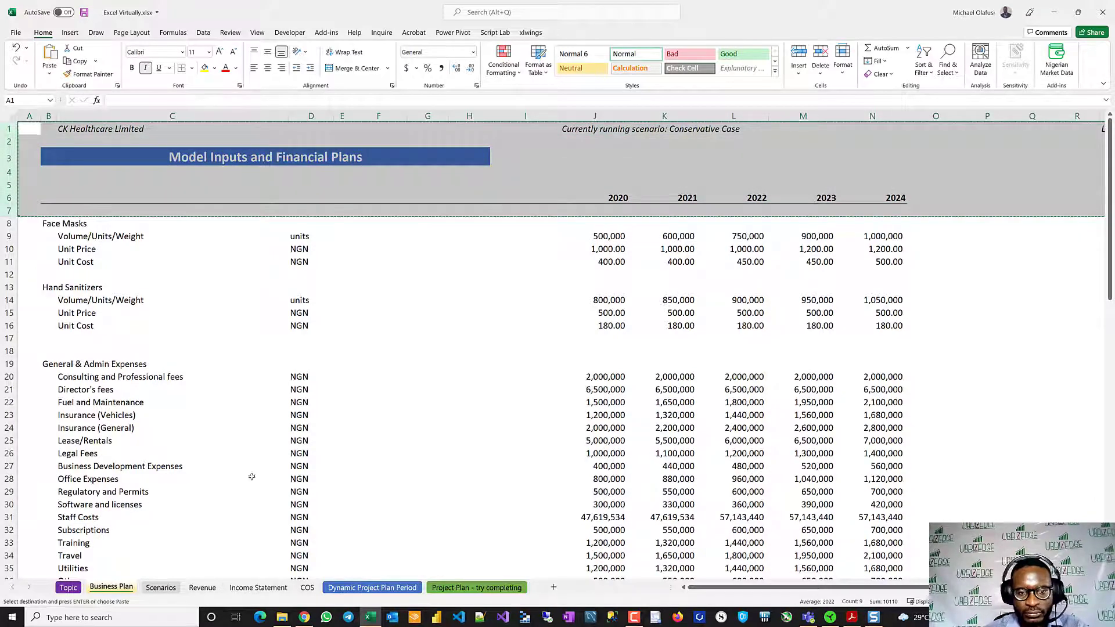
{"action": "left_click", "coordinate": [259, 588]}
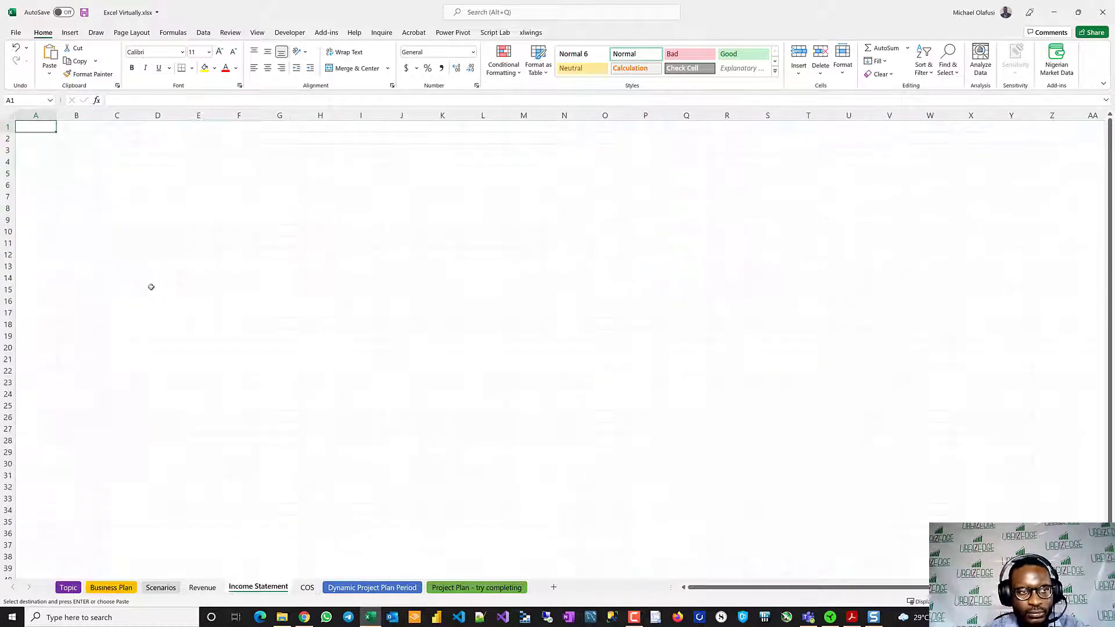
{"action": "key", "text": "ctrl+v"}
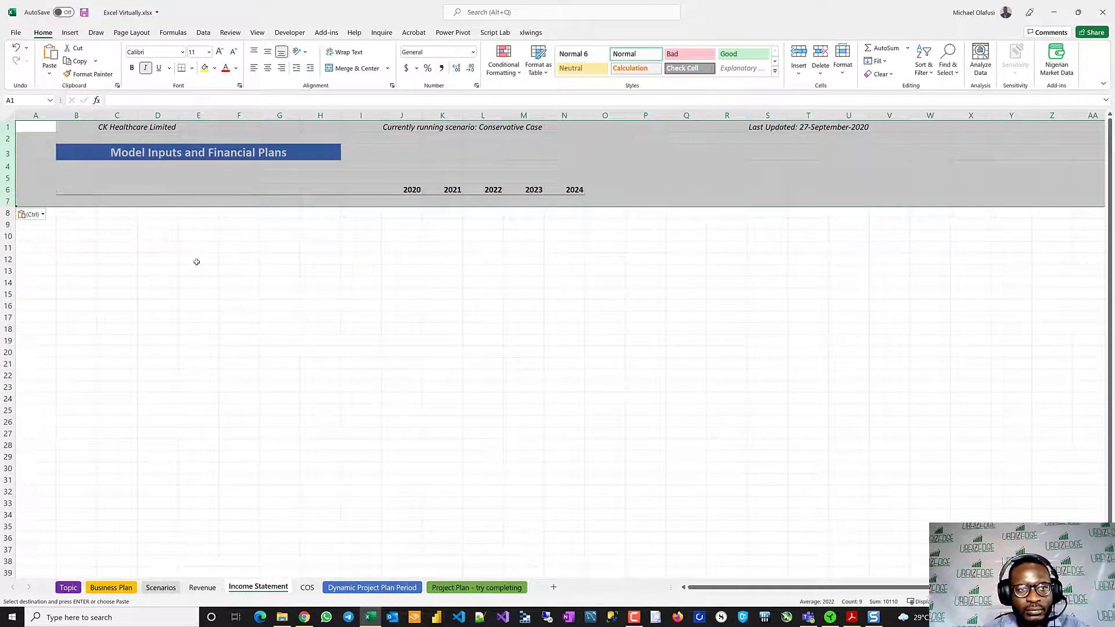
- Change the title in B3 of the copied header to Income Statement
{"action": "left_click", "coordinate": [81, 155]}
{"action": "type", "text": "Incoe"}
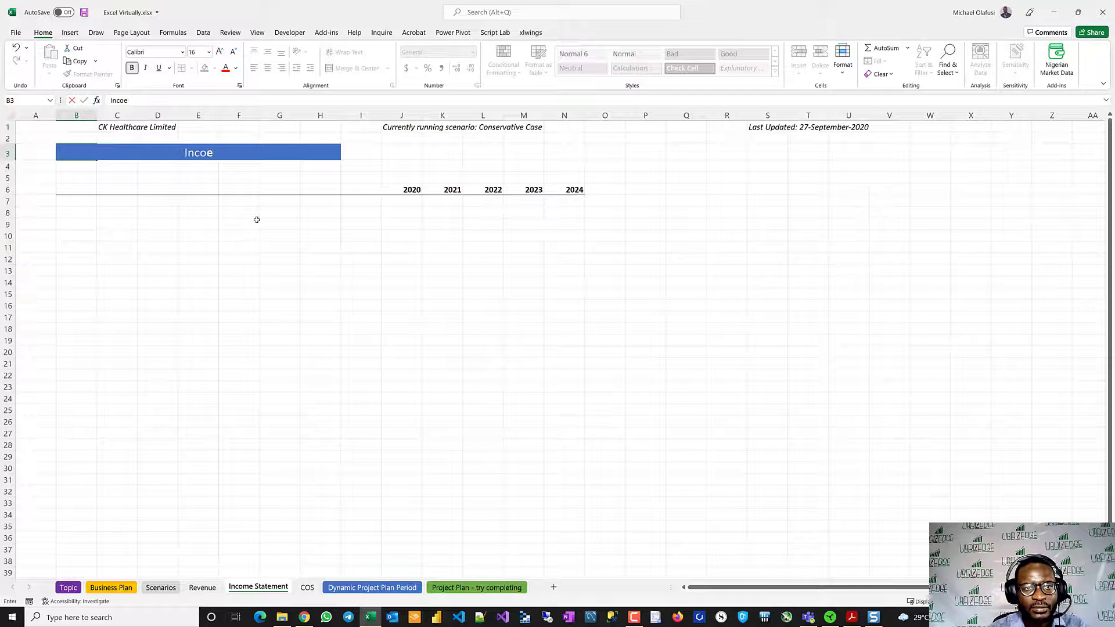
{"action": "key", "text": "BackSpace"}
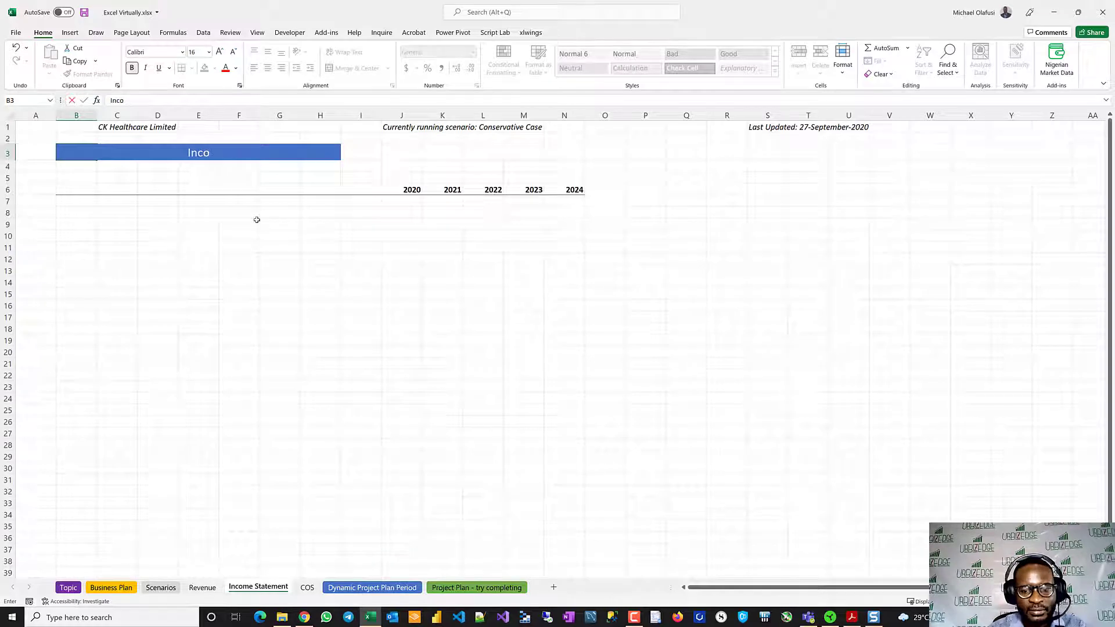
{"action": "type", "text": "me Statement"}
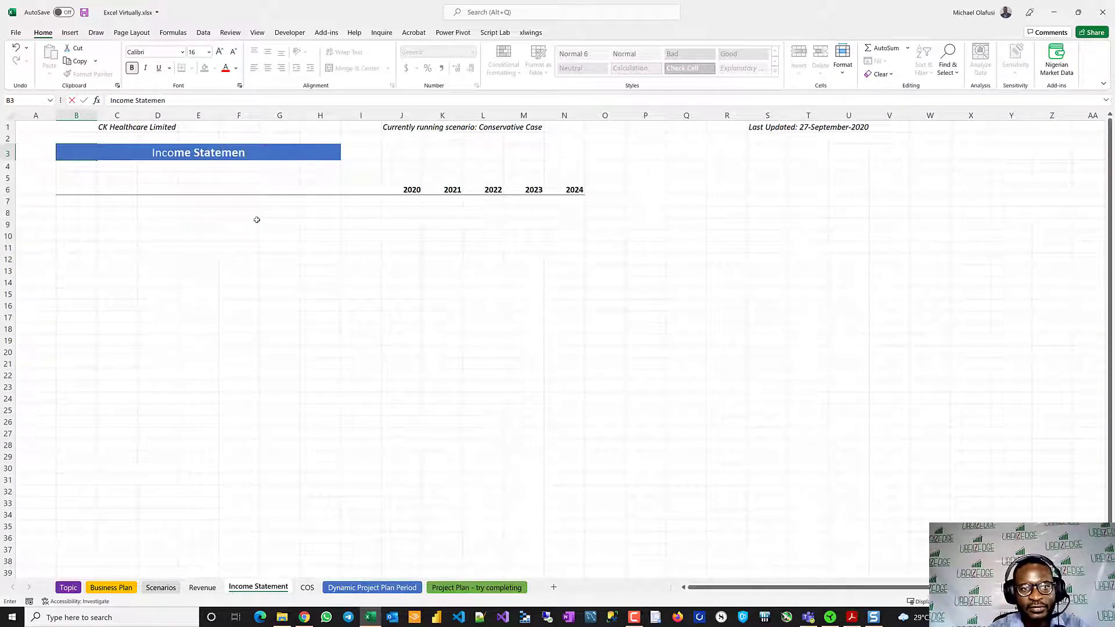
{"action": "key", "text": "Return"}
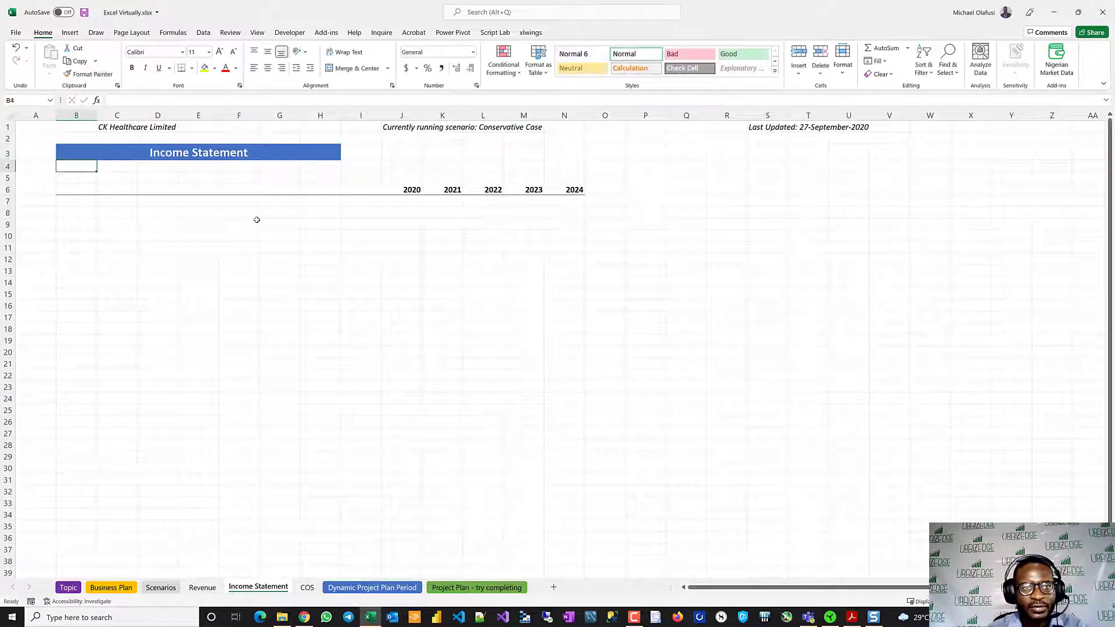
- Enter the line-item label Revenue in B8 of the Income Statement sheet
{"action": "left_click", "coordinate": [71, 201]}
{"action": "scroll", "coordinate": [215, 317], "scroll_direction": "up", "scroll_amount": 5}
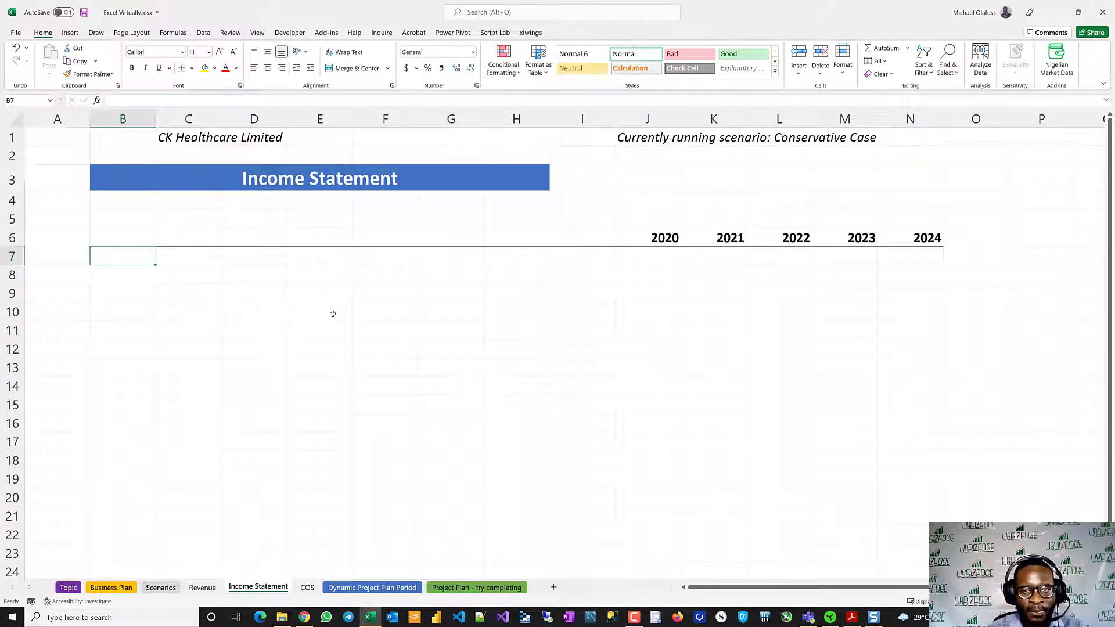
{"action": "type", "text": "R\\"}
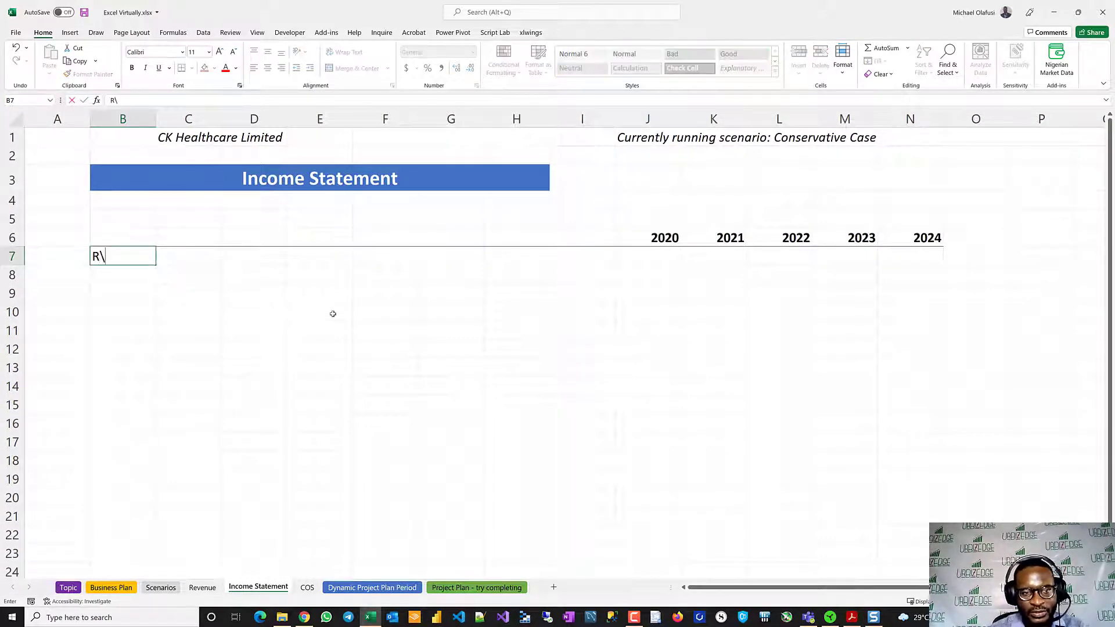
{"action": "key", "text": "Escape"}
{"action": "key", "text": "Down"}
{"action": "type", "text": "reve"}
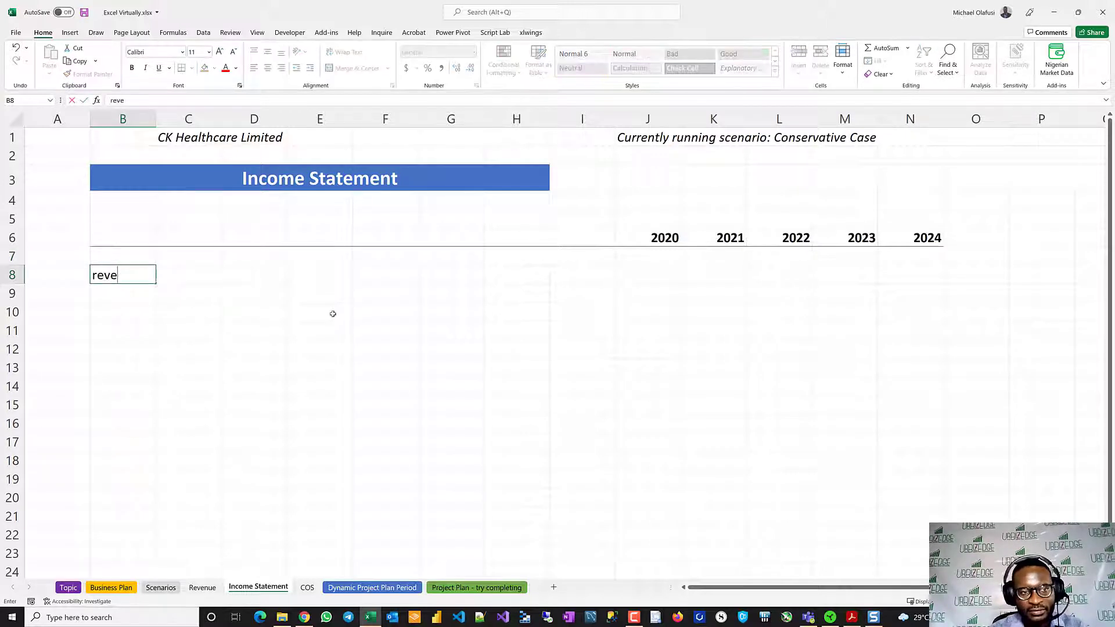
{"action": "key", "text": "BackSpace"}
{"action": "key", "text": "BackSpace"}
{"action": "key", "text": "BackSpace"}
{"action": "key", "text": "BackSpace"}
{"action": "type", "text": "Revenue"}
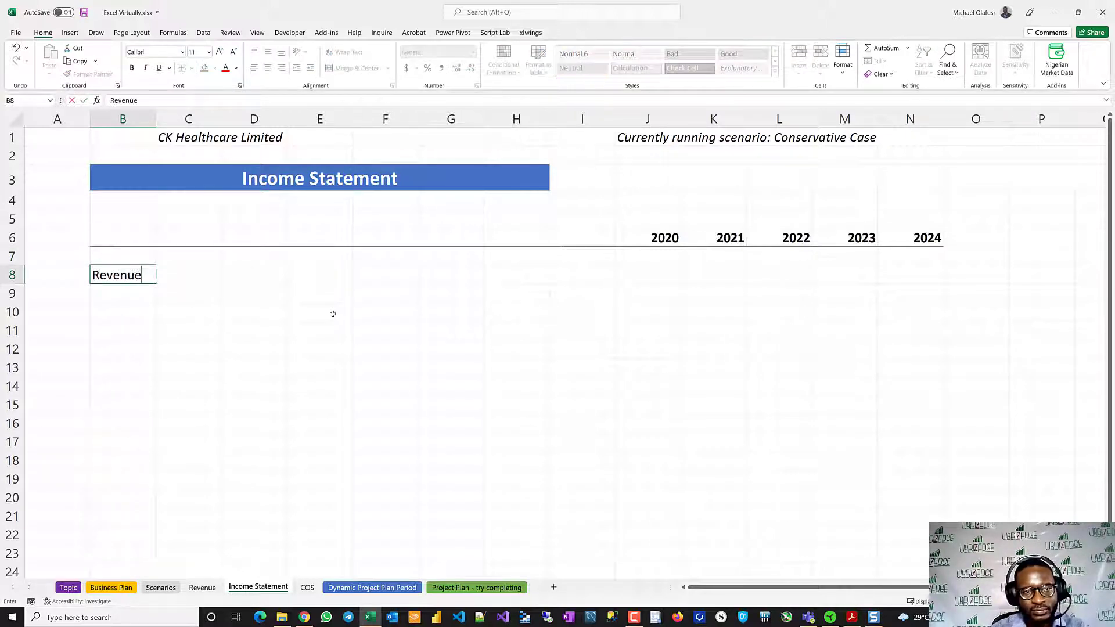
{"action": "key", "text": "Return"}
- Add the labels Cost of Sales in B9 and Gross Profit in B10
{"action": "type", "text": "Cost of "}
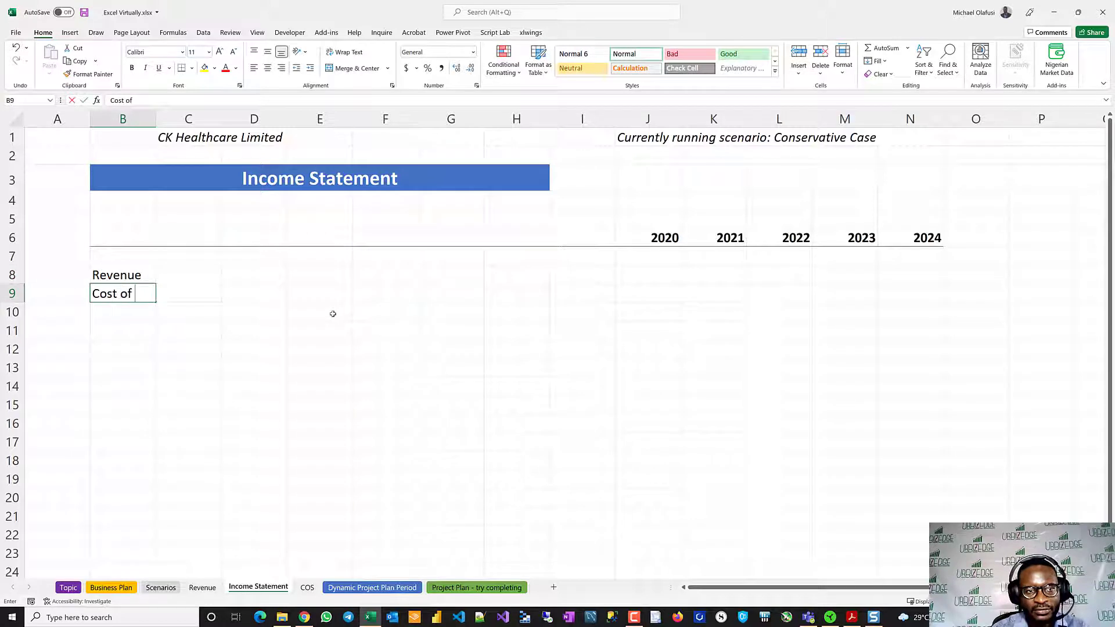
{"action": "type", "text": "Sales"}
{"action": "key", "text": "Return"}
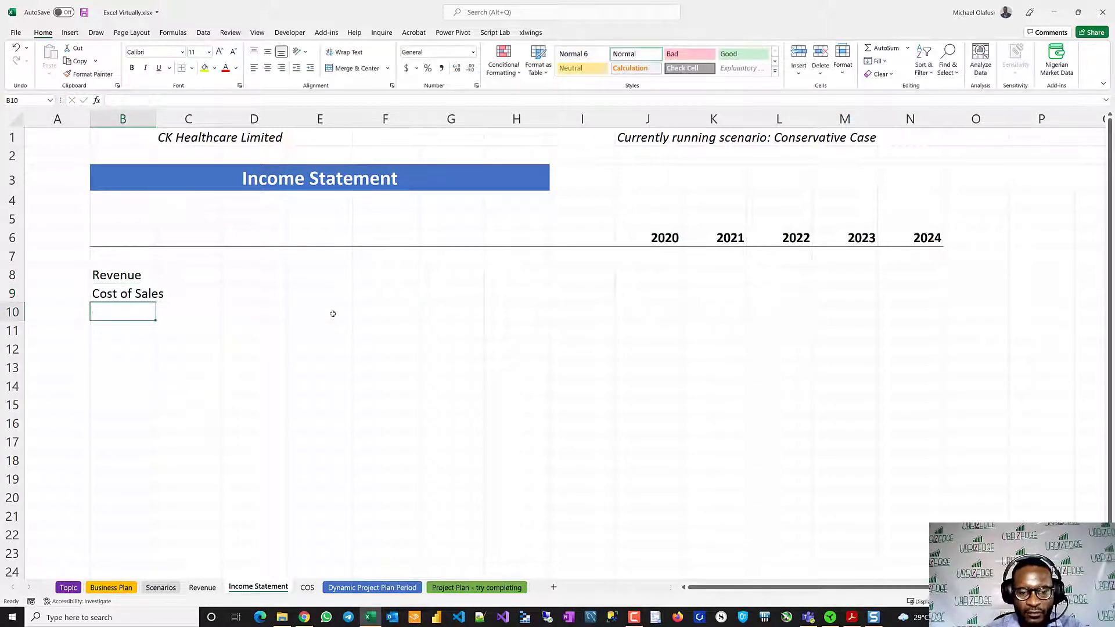
{"action": "type", "text": "Gross p"}
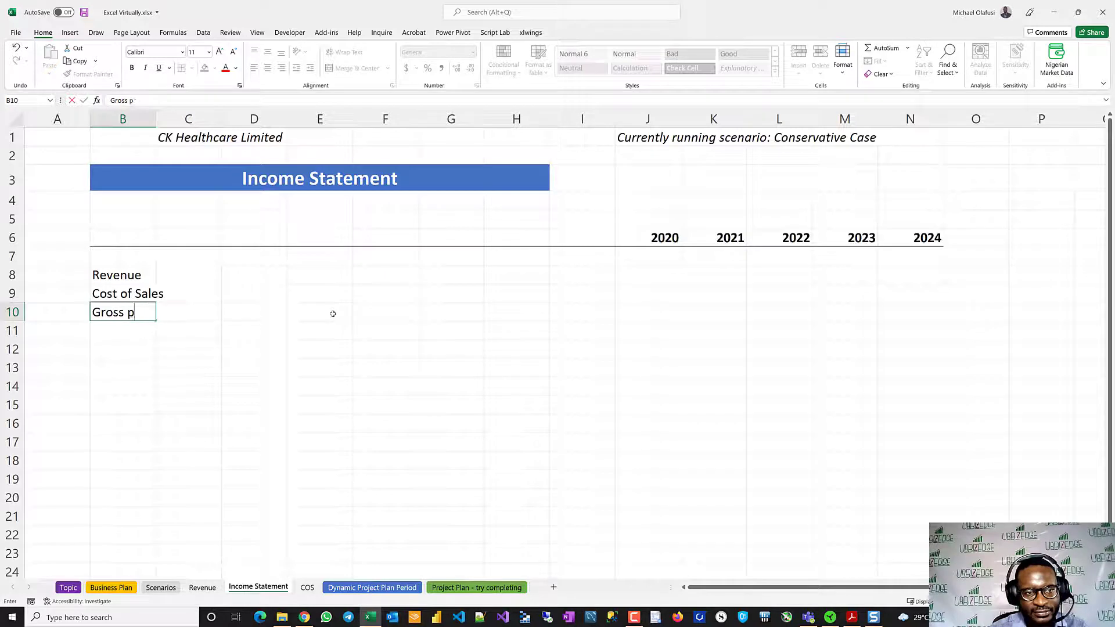
{"action": "key", "text": "BackSpace"}
{"action": "type", "text": "Profit"}
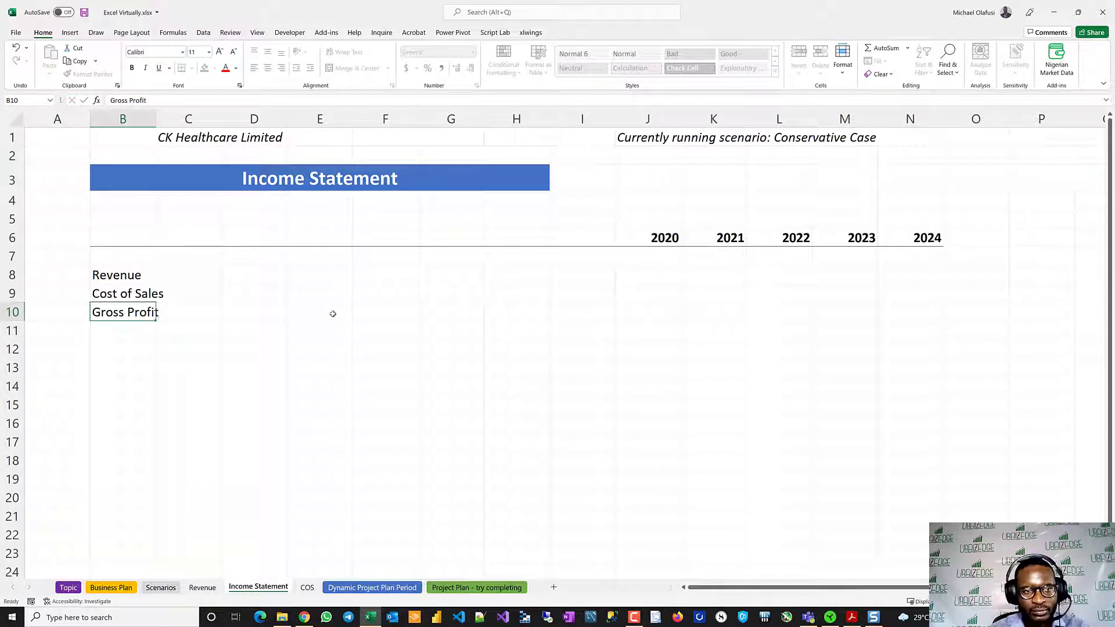
{"action": "key", "text": "Return"}
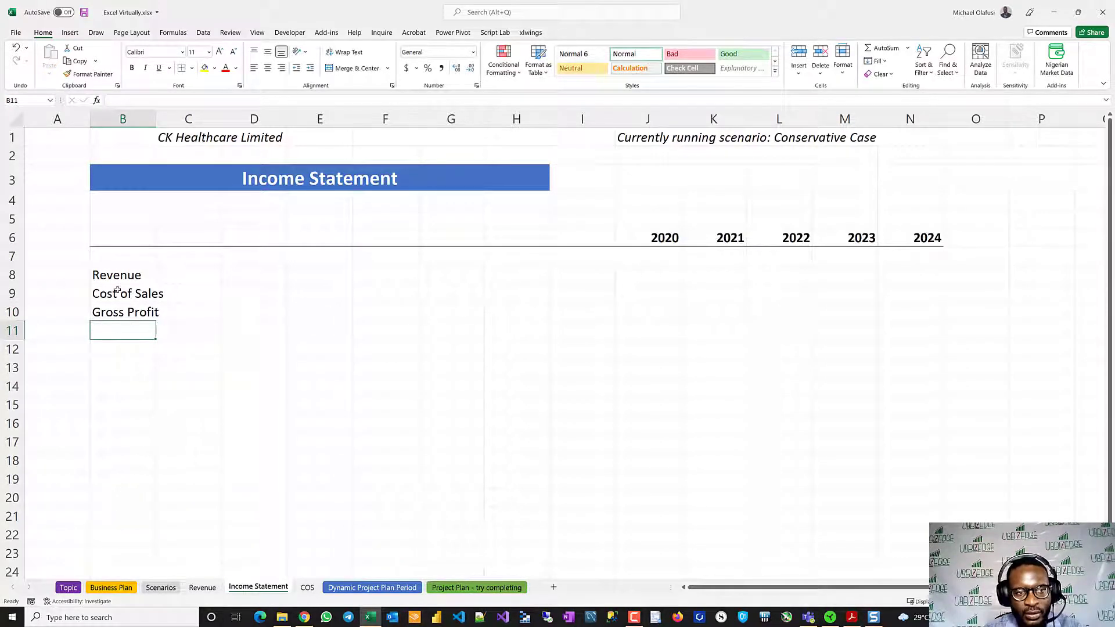
- Add a bottom border beneath the Cost of Sales row across B9:N9 on the Income Statement sheet
{"action": "left_click_drag", "start_coordinate": [125, 293], "coordinate": [905, 289]}
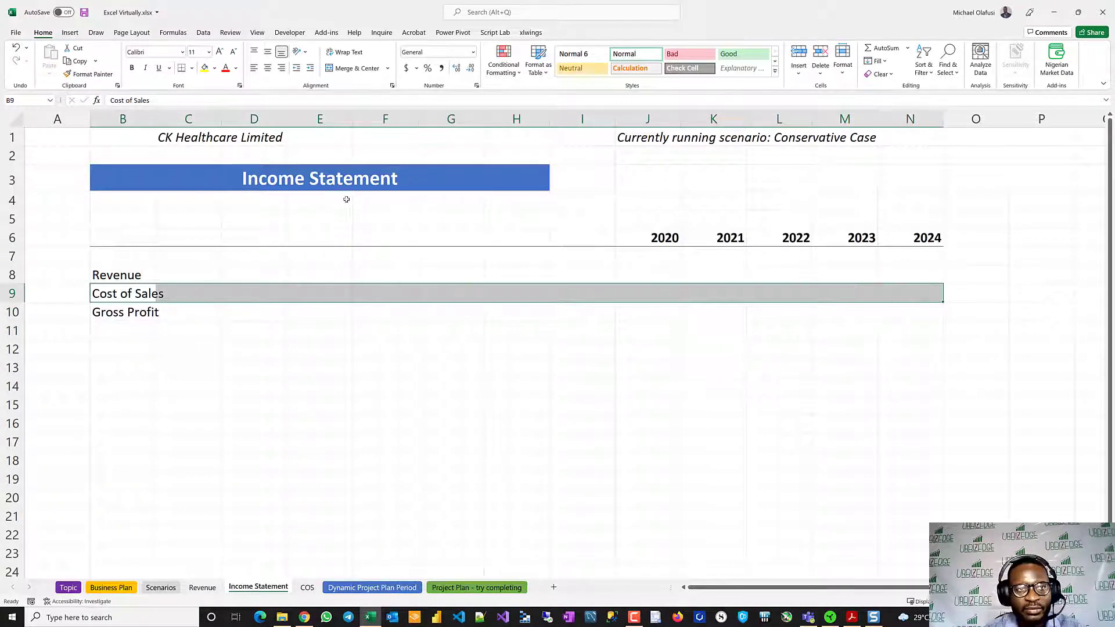
{"action": "left_click", "coordinate": [182, 69]}
{"action": "left_click", "coordinate": [203, 361]}
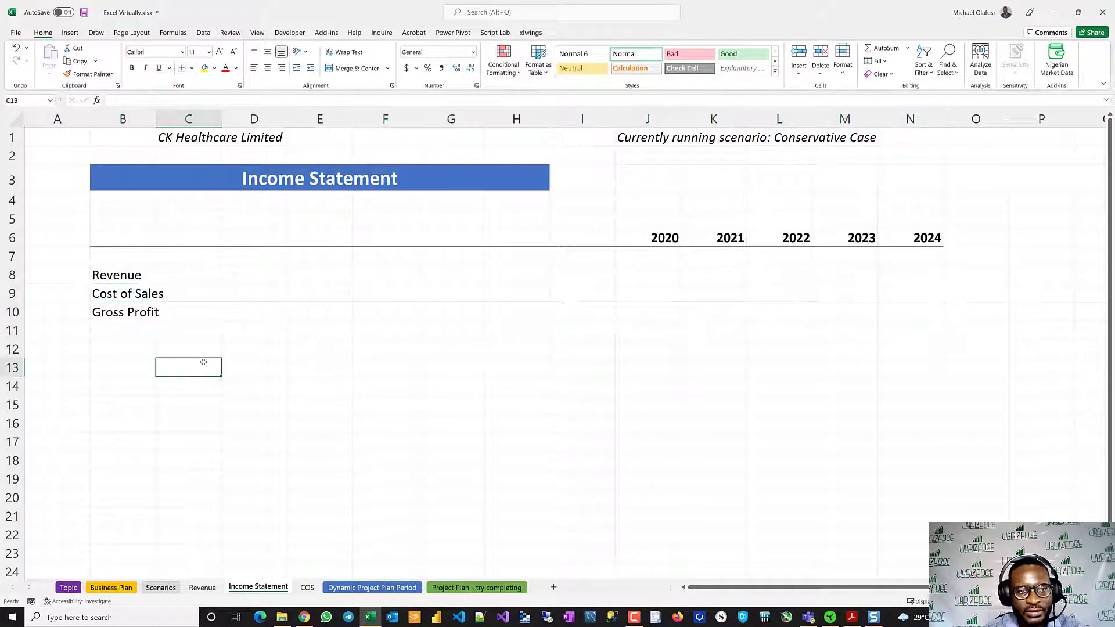
- Enter the line-item label General & Admin Expenses in B12, leaving a blank row below Gross Profit
{"action": "left_click", "coordinate": [116, 348]}
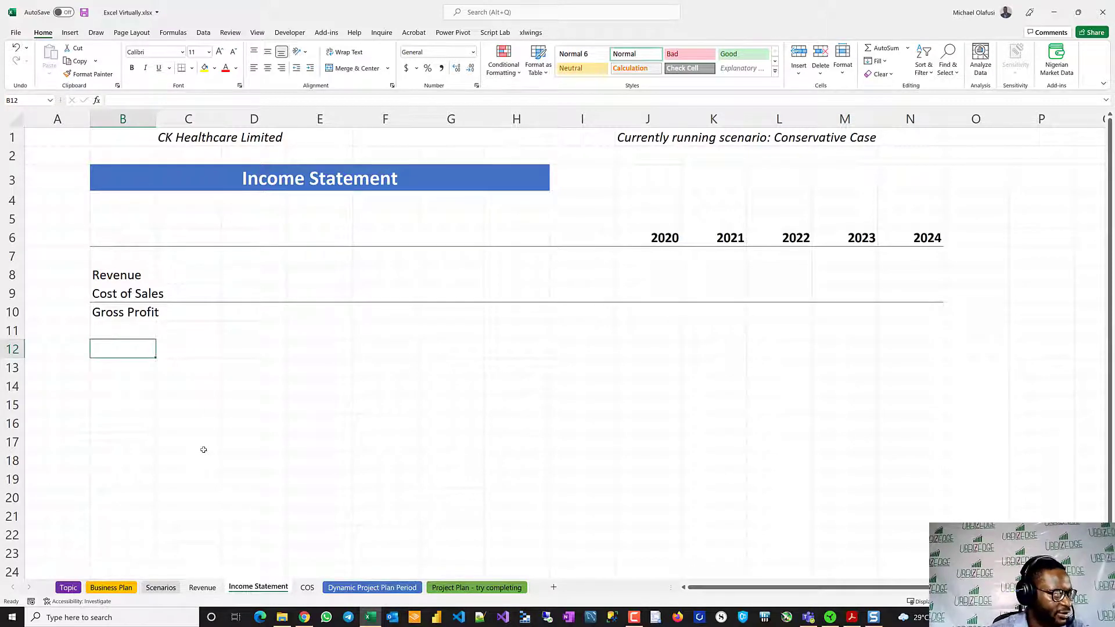
{"action": "type", "text": "Ge"}
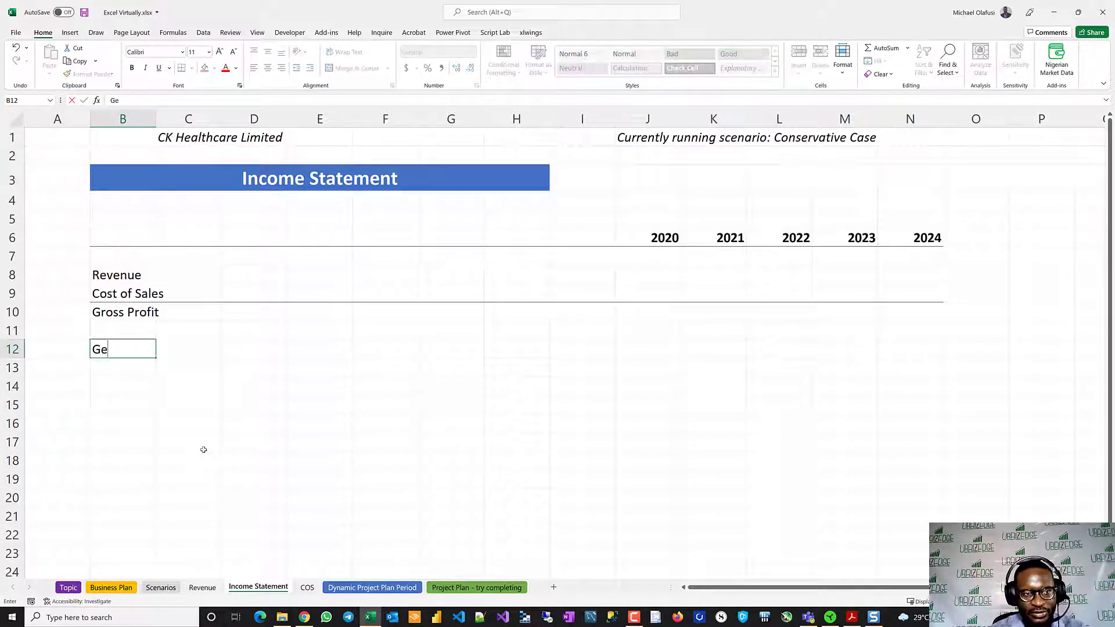
{"action": "type", "text": "neral & "}
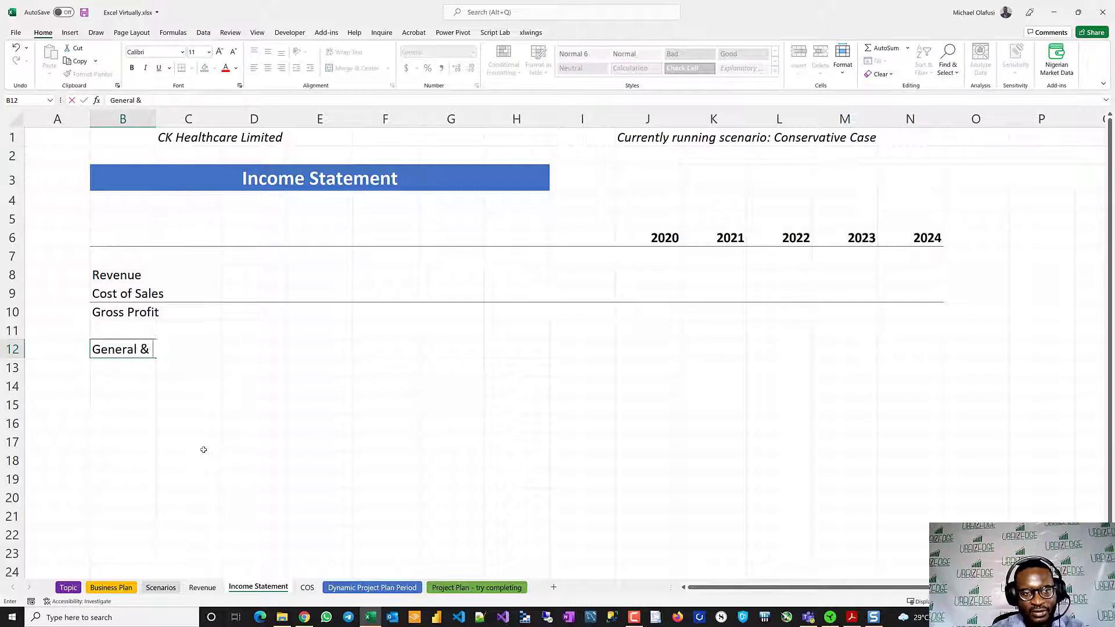
{"action": "type", "text": "Admin Expenses"}
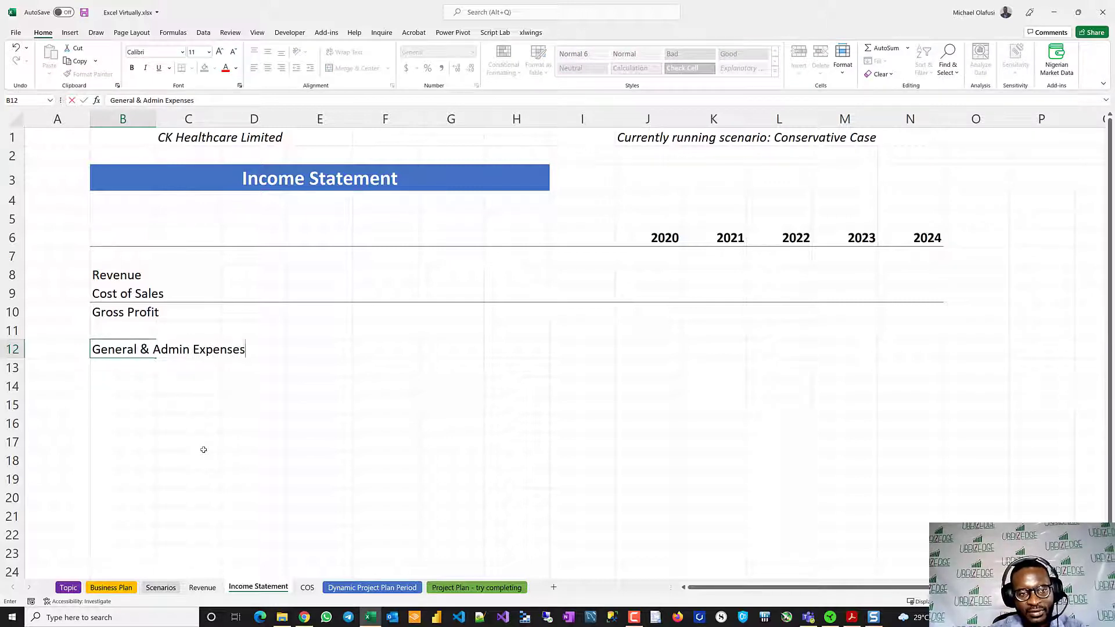
{"action": "key", "text": "Return"}
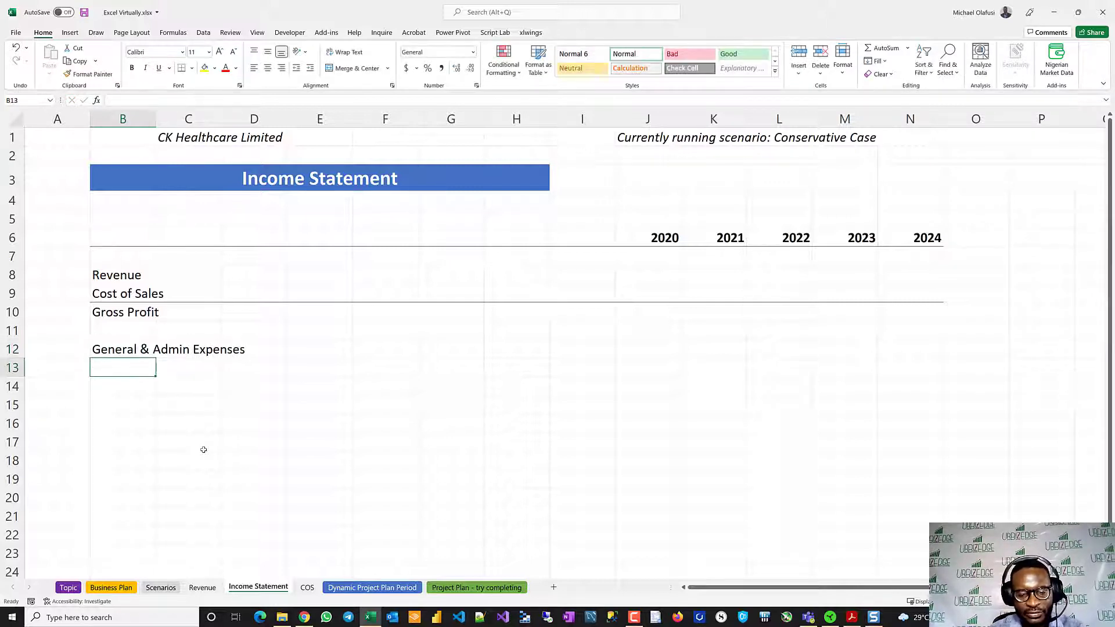
- Add the expense labels Marketing Expenses in B13 and R&D in B14
{"action": "type", "text": "Marketing Expen"}
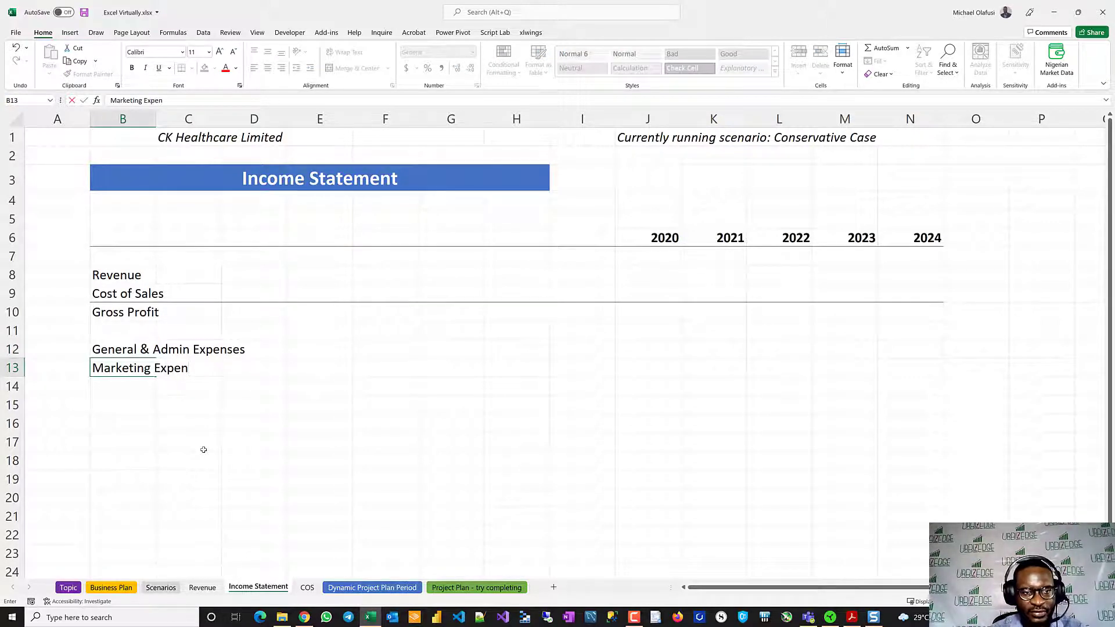
{"action": "type", "text": "ses"}
{"action": "key", "text": "Return"}
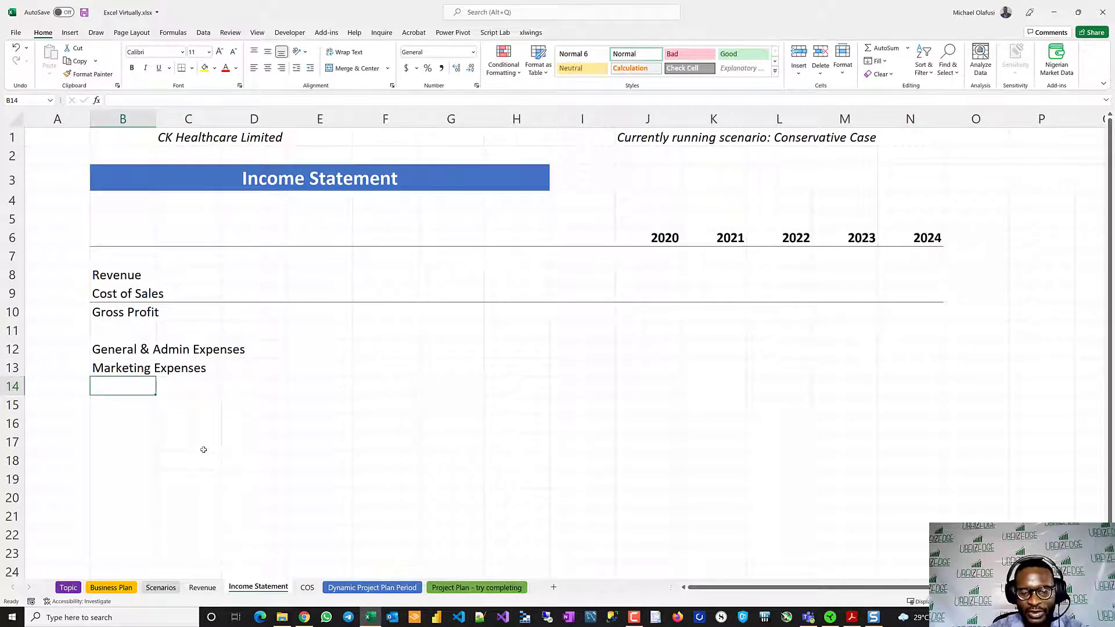
{"action": "type", "text": "R&D"}
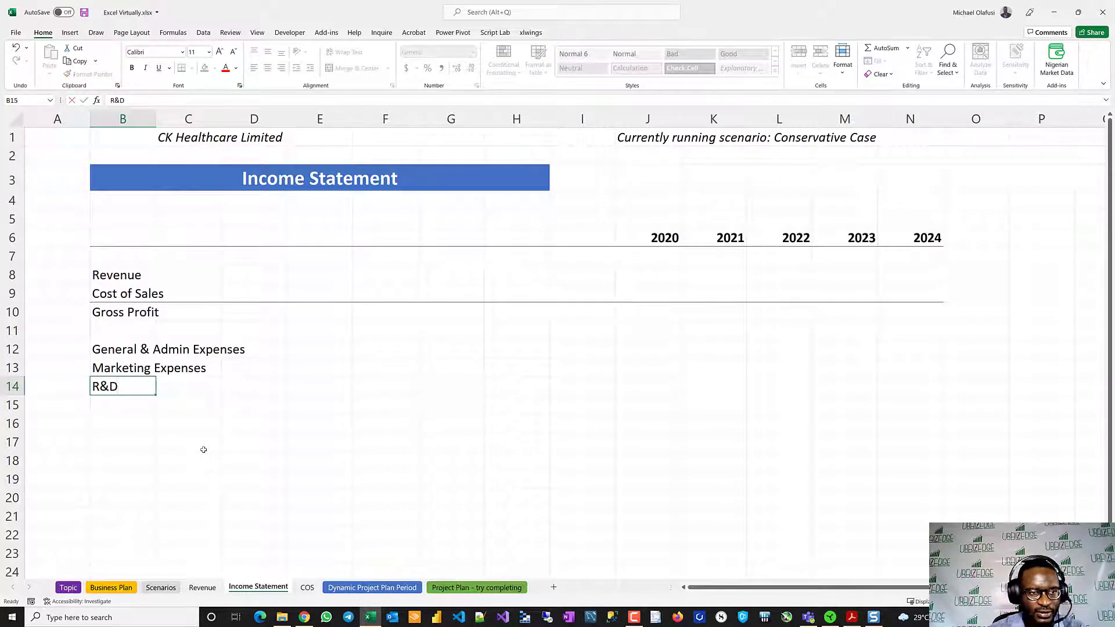
{"action": "key", "text": "Return"}
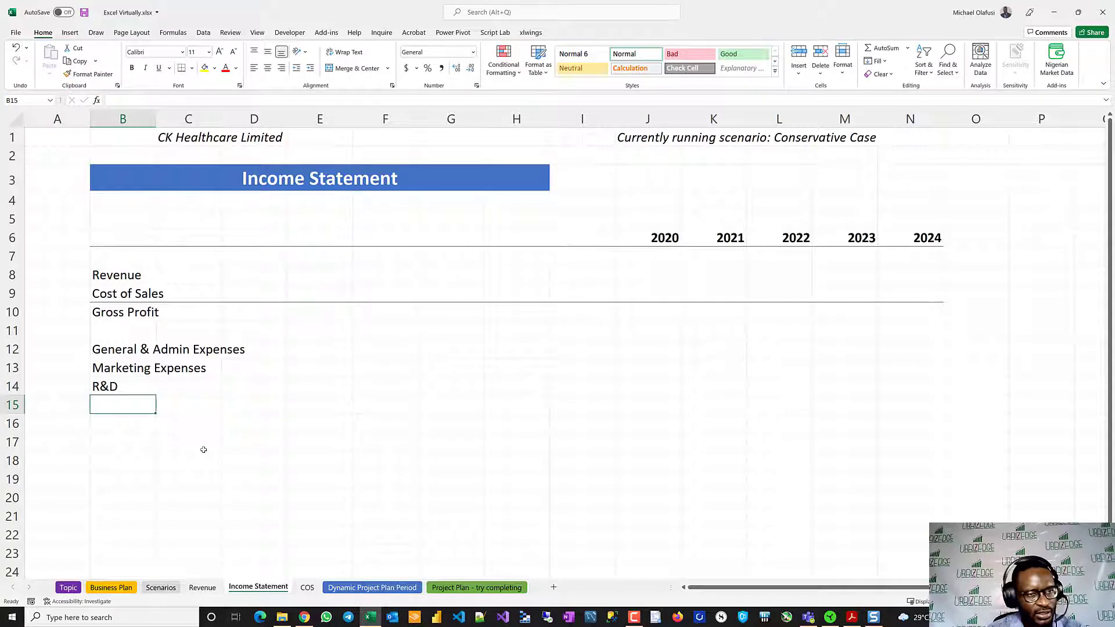
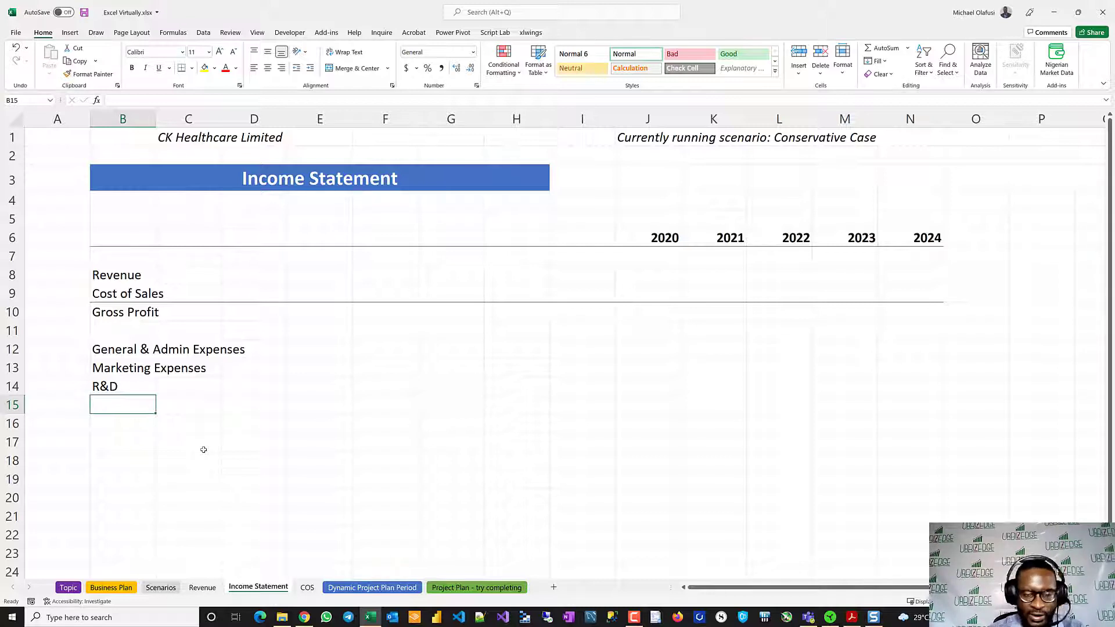
- Enter the label Operating Expenses in B15 and add a bottom border beneath the R&D row across B14:N14
{"action": "type", "text": "P"}
{"action": "key", "text": "BackSpace"}
{"action": "type", "text": "Operat"}
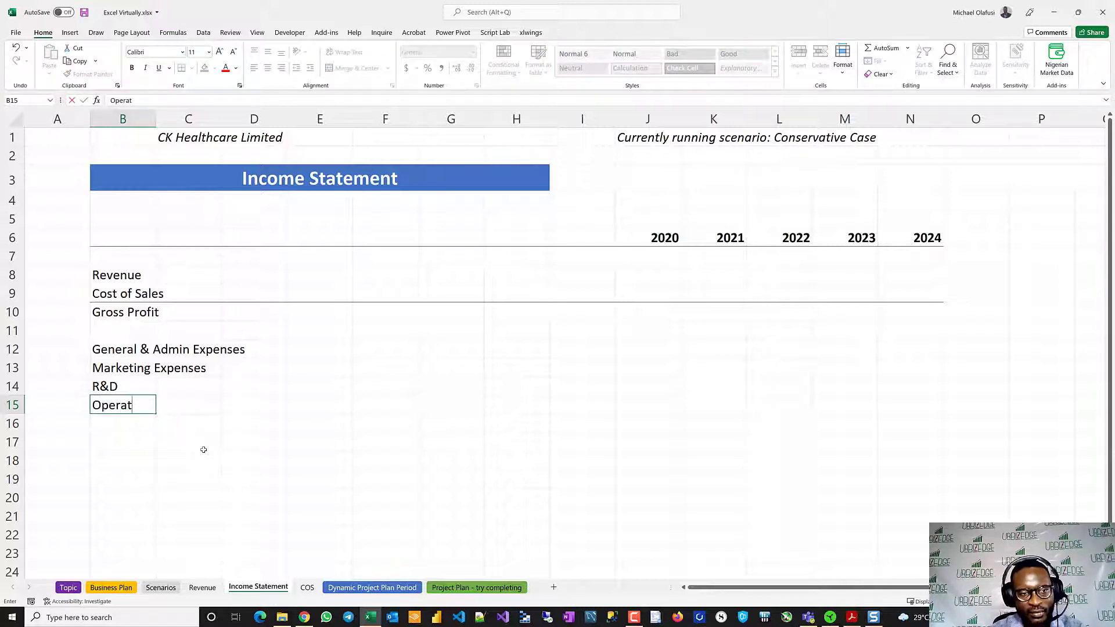
{"action": "type", "text": "ing Expen"}
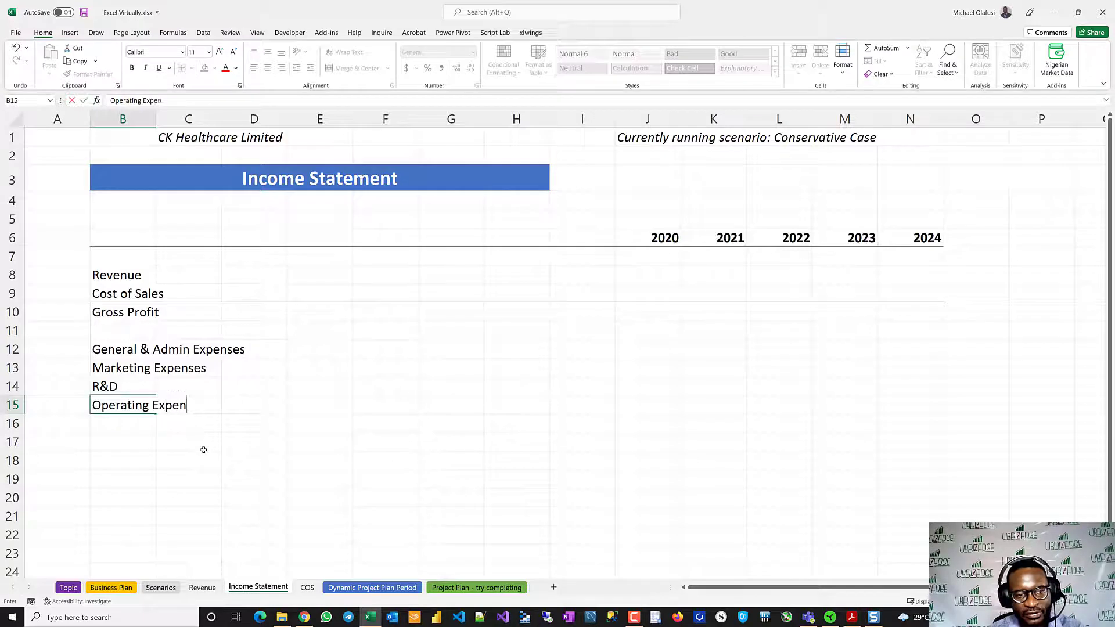
{"action": "type", "text": "ses"}
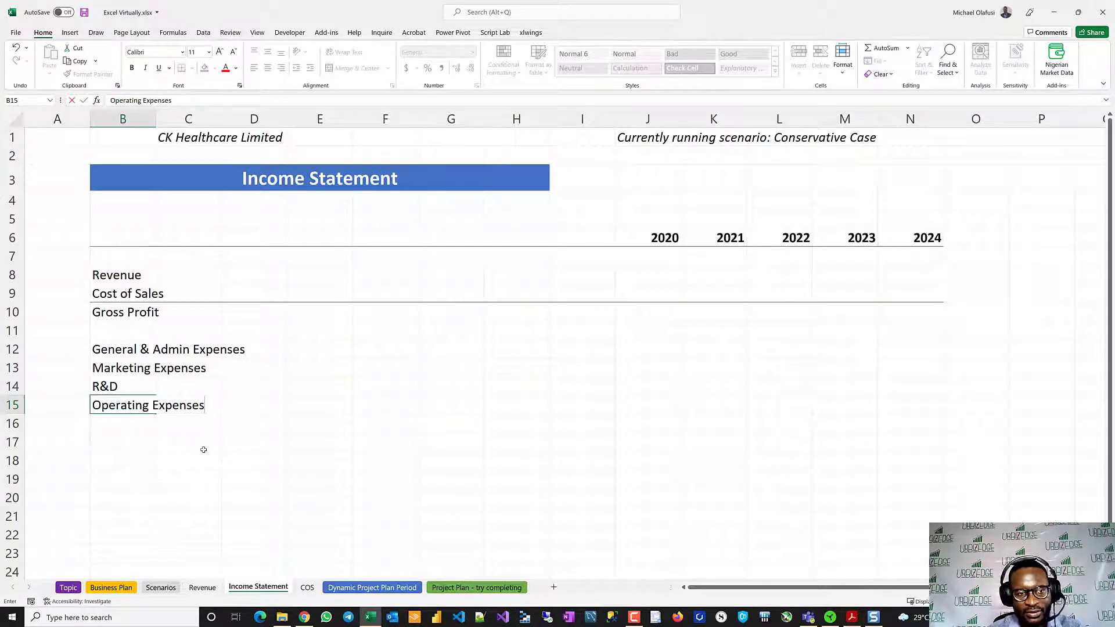
{"action": "key", "text": "Return"}
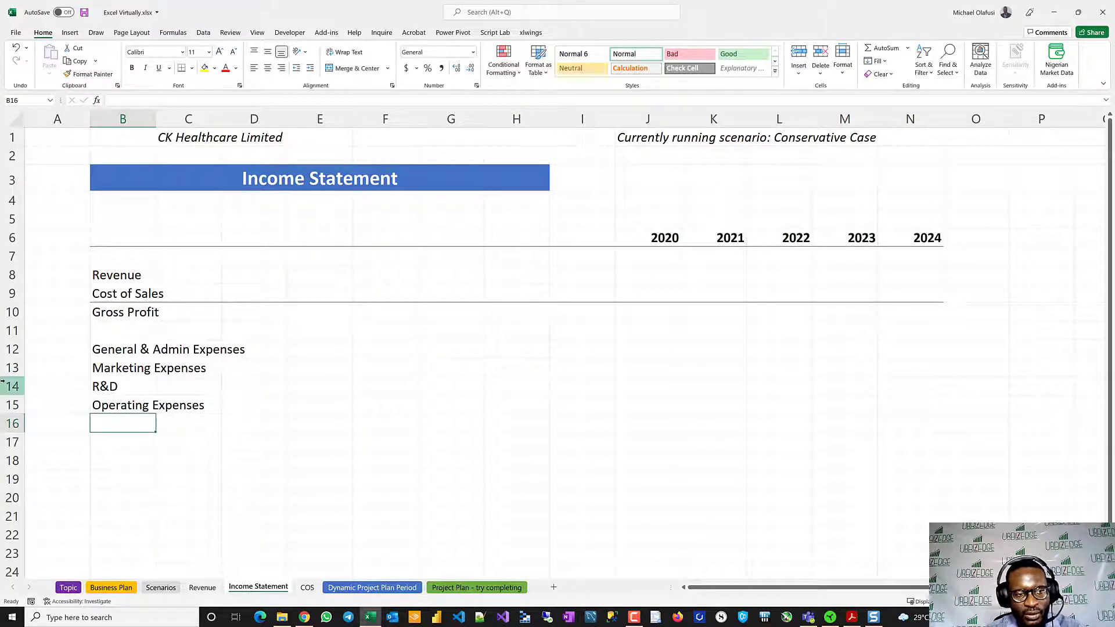
{"action": "left_click_drag", "start_coordinate": [149, 389], "coordinate": [899, 380]}
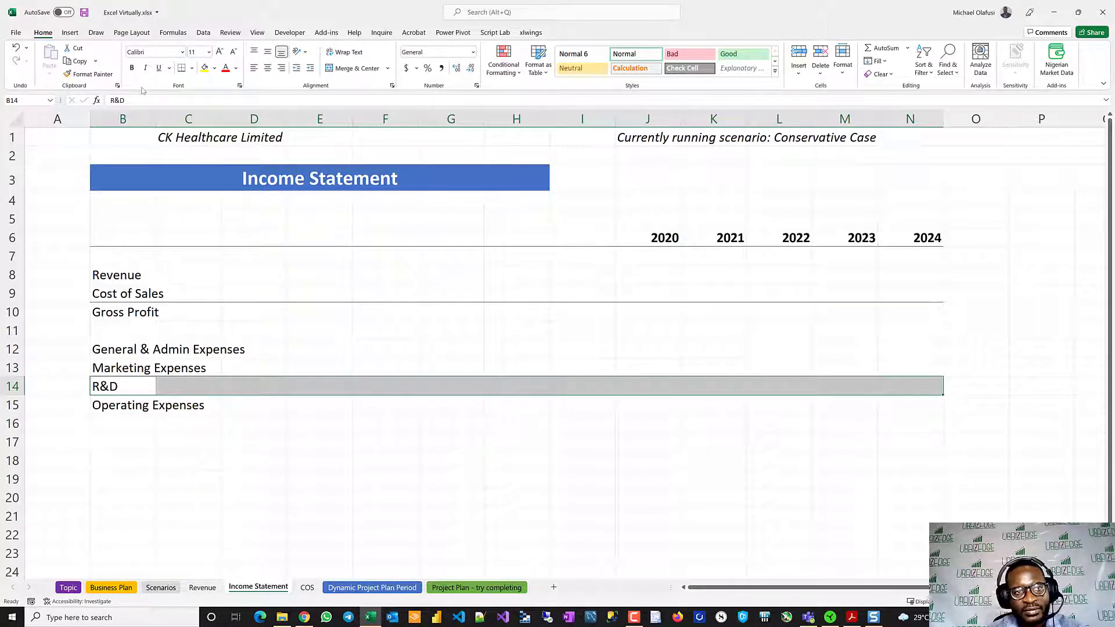
{"action": "left_click", "coordinate": [139, 475]}
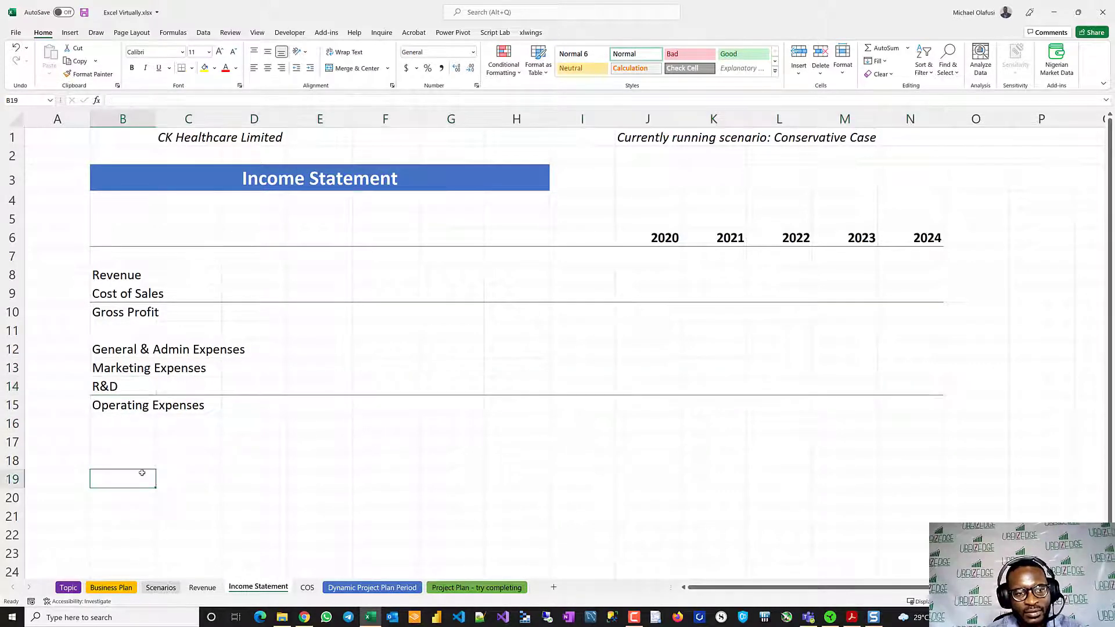
- Leave a blank row below Operating Expenses and add the labels Finance Income in B17 and Finance Cost in B18
{"action": "left_click", "coordinate": [114, 442]}
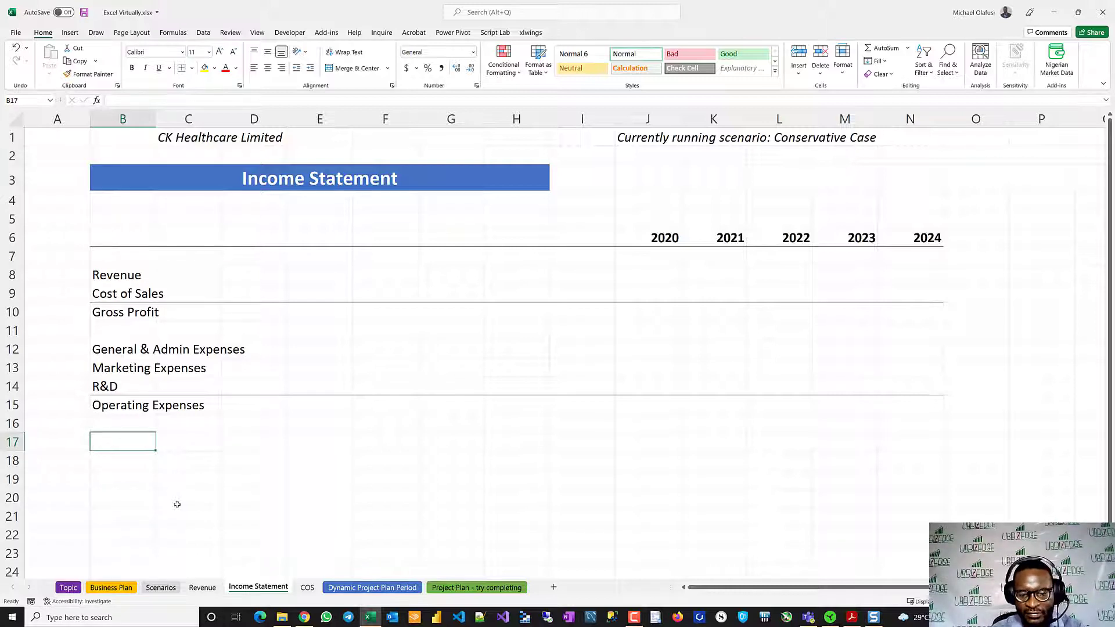
{"action": "type", "text": "Finance"}
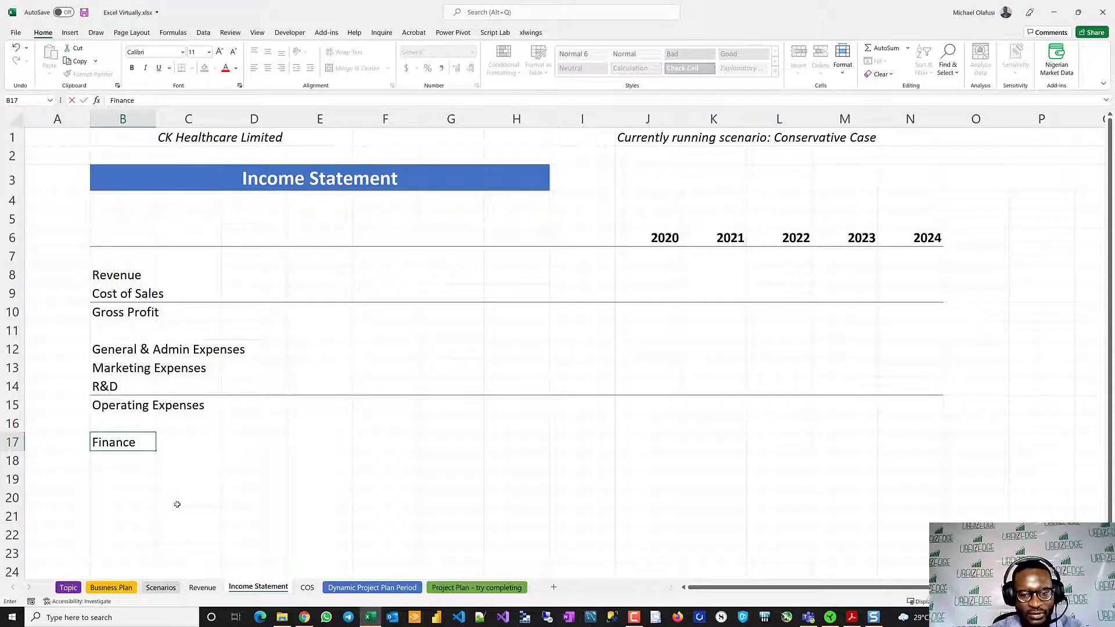
{"action": "type", "text": " Income"}
{"action": "key", "text": "Return"}
{"action": "type", "text": "F"}
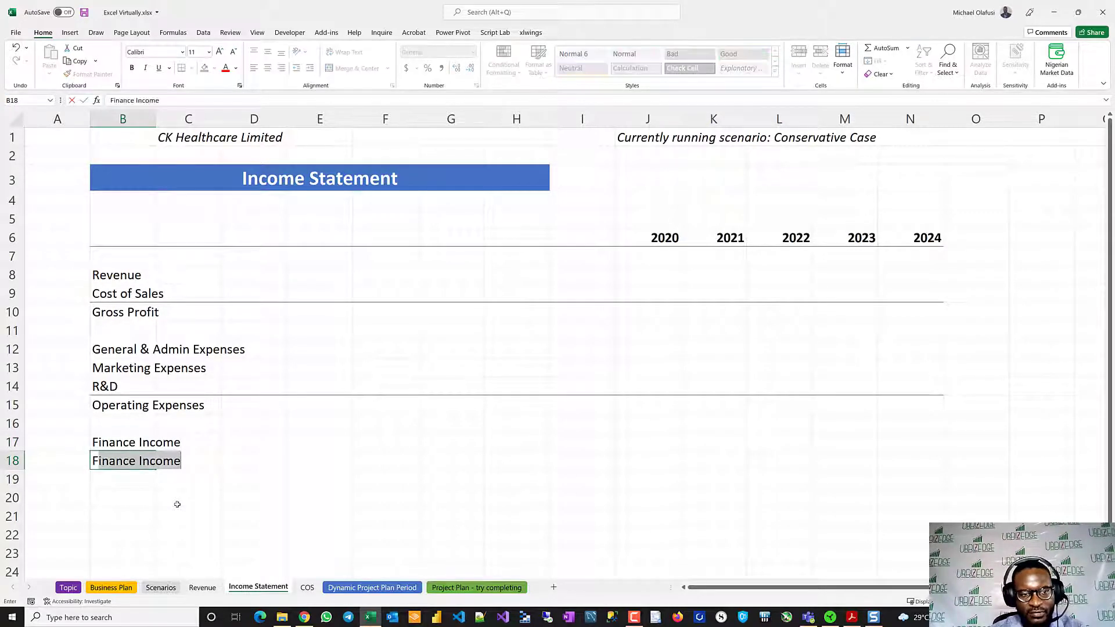
{"action": "type", "text": "inance V"}
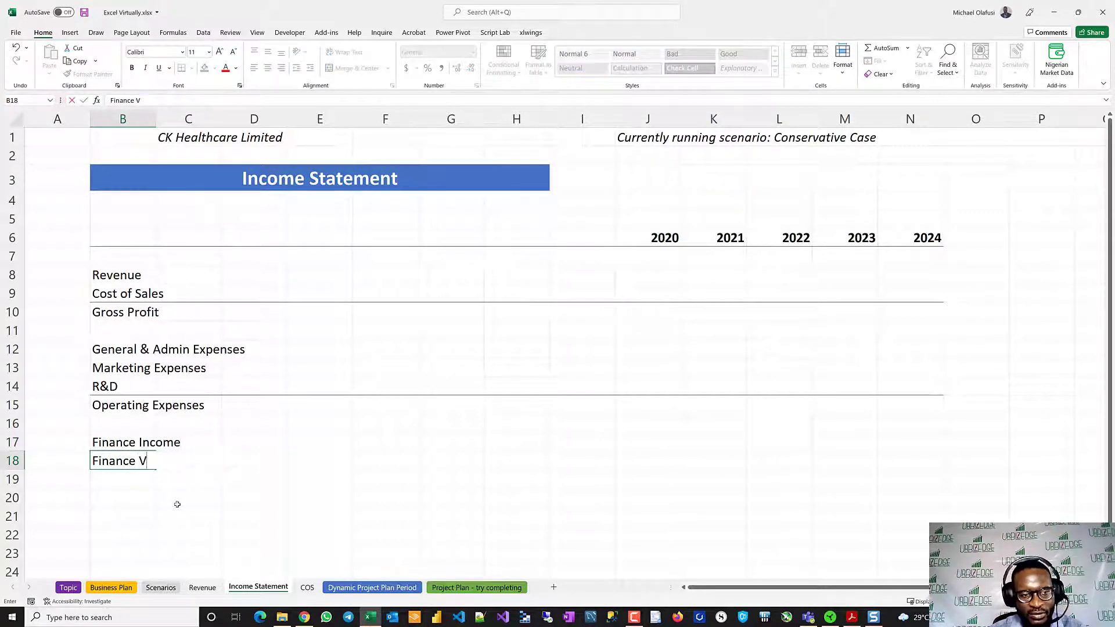
{"action": "key", "text": "BackSpace"}
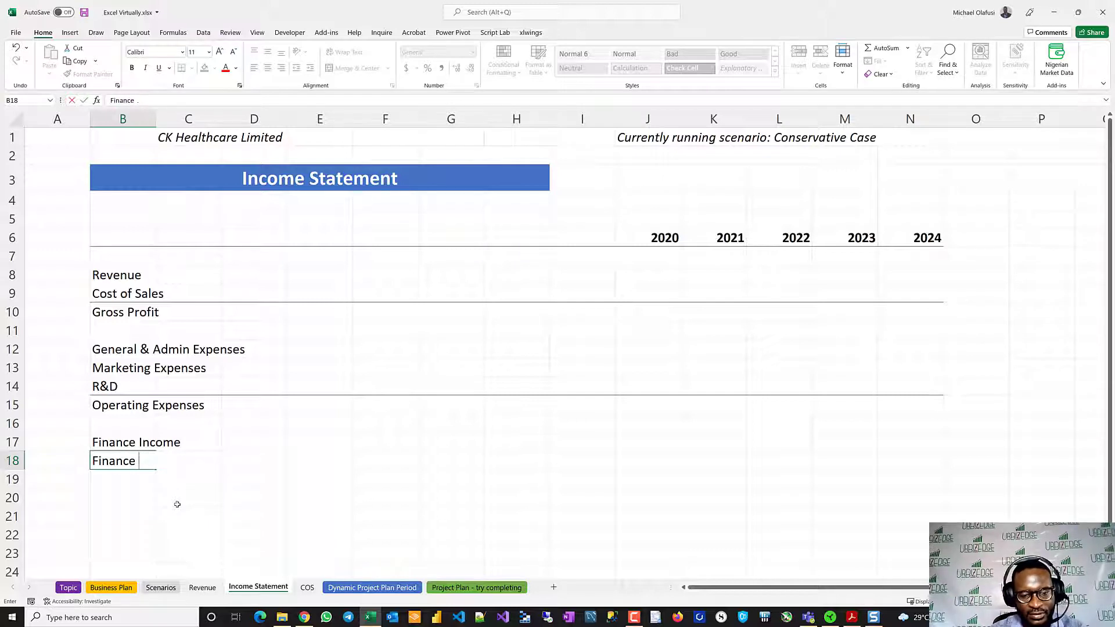
{"action": "type", "text": "Cost"}
{"action": "key", "text": "Return"}
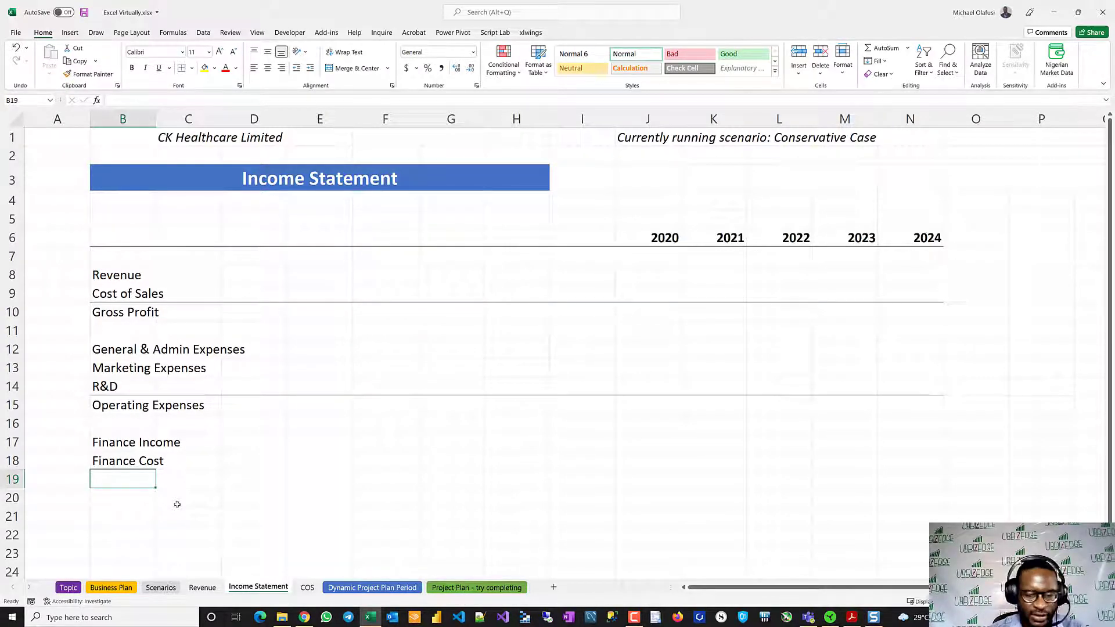
- Enter the label Profit Before Tax in B19, directly below Finance Cost
{"action": "type", "text": "prof"}
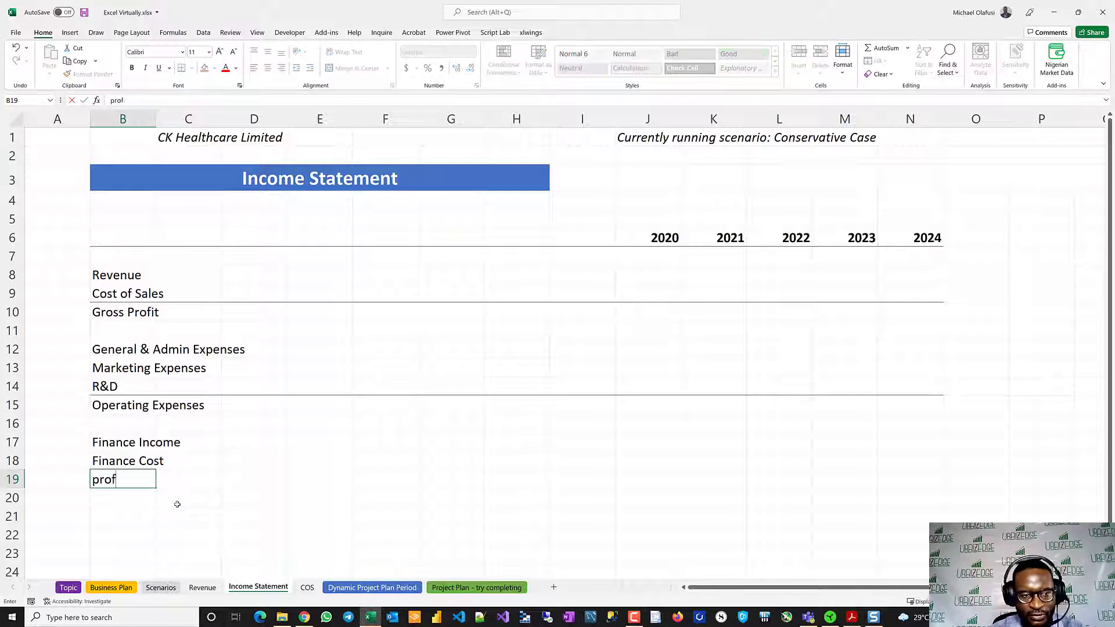
{"action": "key", "text": "BackSpace"}
{"action": "key", "text": "BackSpace"}
{"action": "key", "text": "BackSpace"}
{"action": "key", "text": "BackSpace"}
{"action": "type", "text": "P"}
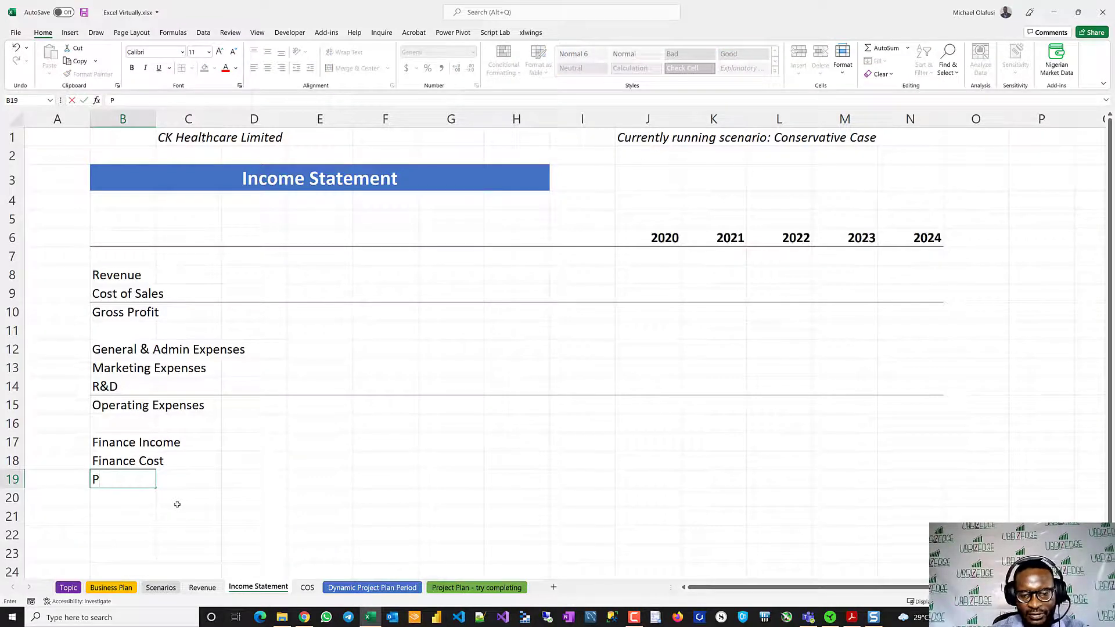
{"action": "type", "text": "rofit Bef"}
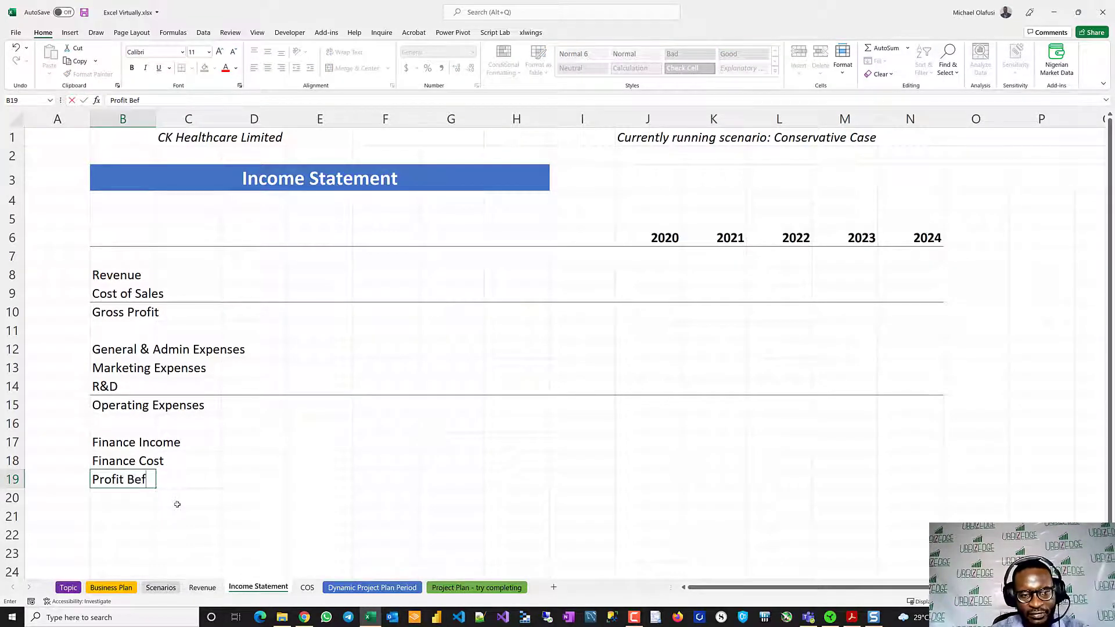
{"action": "type", "text": "ore Tac"}
{"action": "key", "text": "BackSpace"}
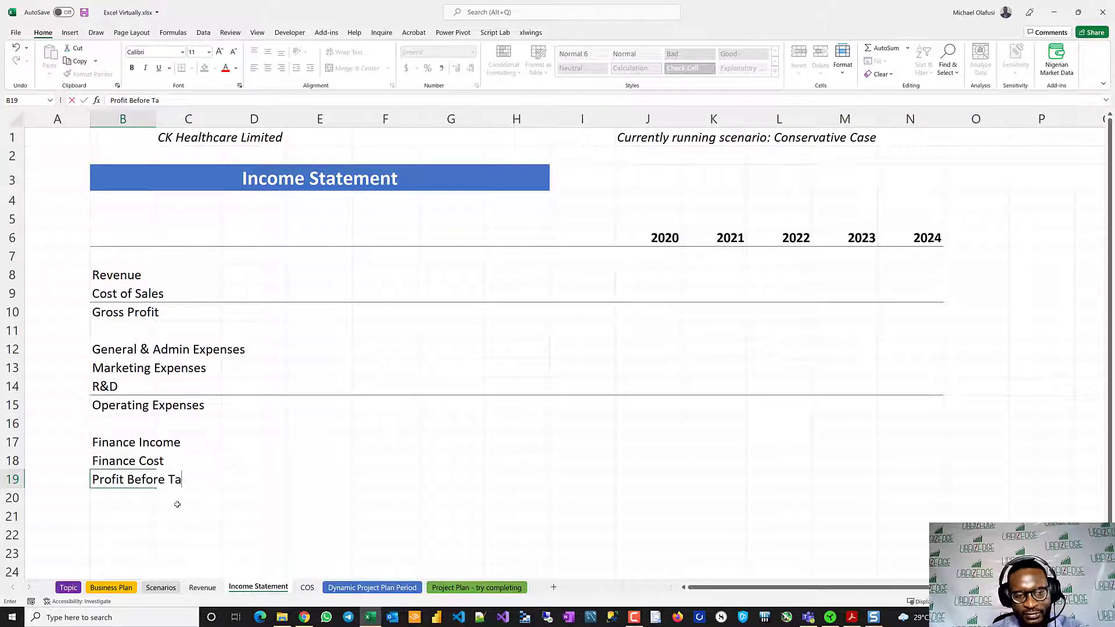
{"action": "type", "text": "x"}
{"action": "key", "text": "Return"}
{"action": "key", "text": "Return"}
- Enter the label Tax in B21, leaving a blank row below Profit Before Tax
{"action": "type", "text": "Tax"}
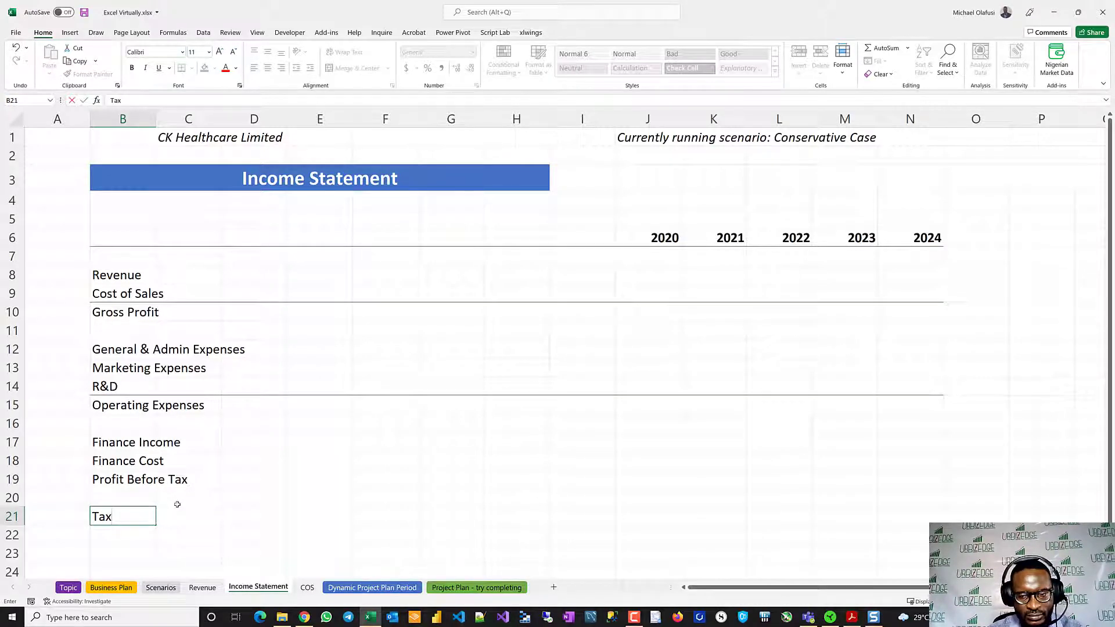
{"action": "key", "text": "Return"}
{"action": "key", "text": "Return"}
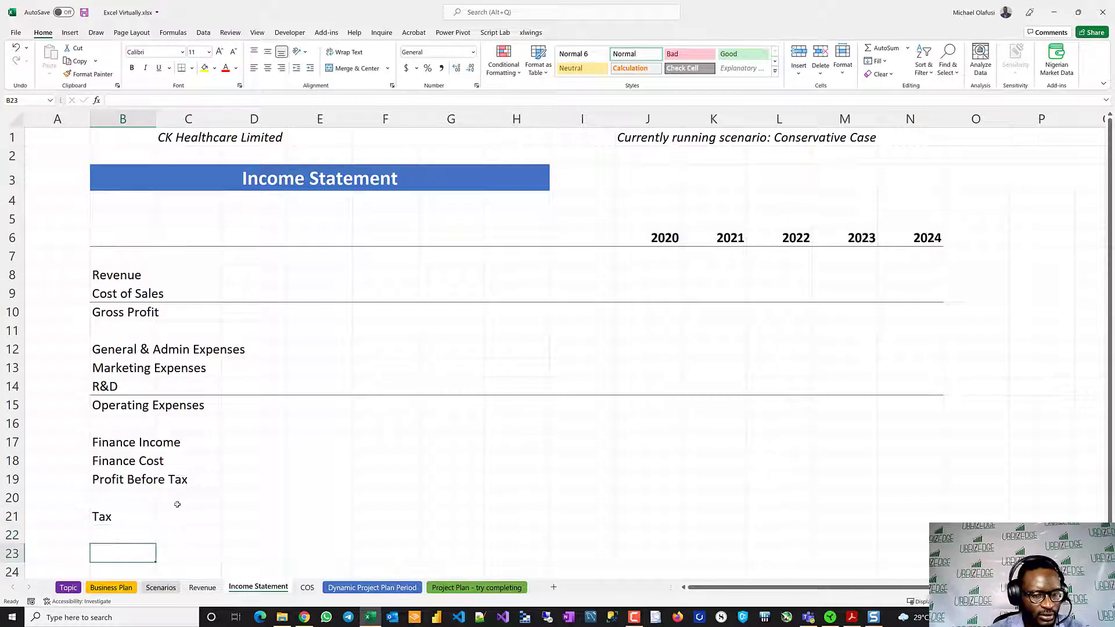
- Enter the label Net Profit in B23, leaving a blank row below Tax
{"action": "type", "text": "Profit"}
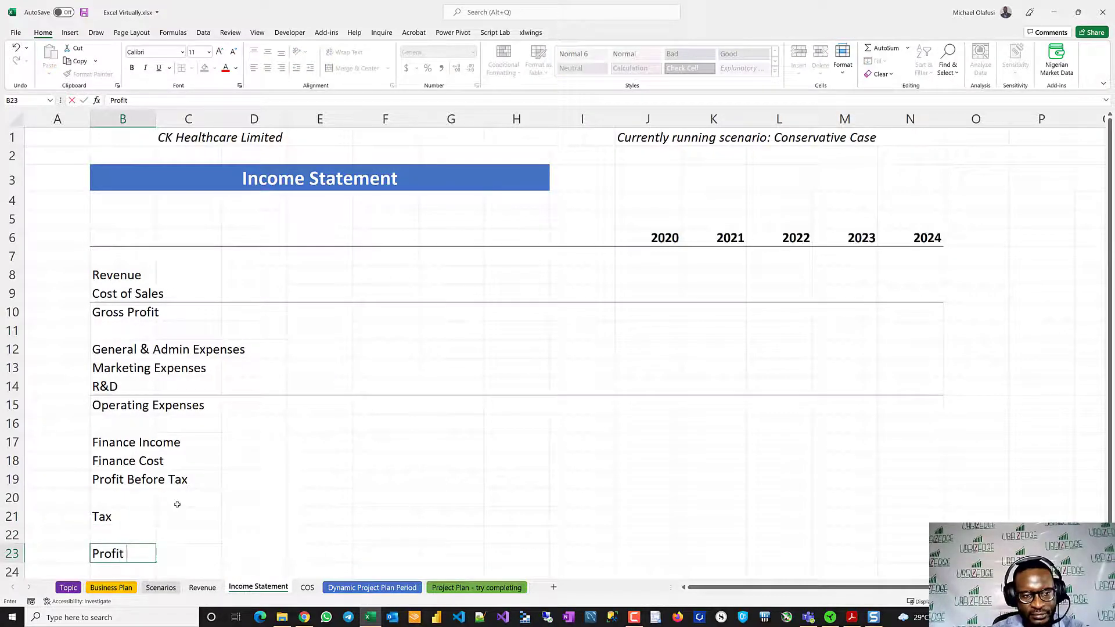
{"action": "key", "text": "BackSpace"}
{"action": "key", "text": "BackSpace"}
{"action": "key", "text": "BackSpace"}
{"action": "key", "text": "BackSpace"}
{"action": "key", "text": "BackSpace"}
{"action": "key", "text": "BackSpace"}
{"action": "key", "text": "BackSpace"}
{"action": "type", "text": "N"}
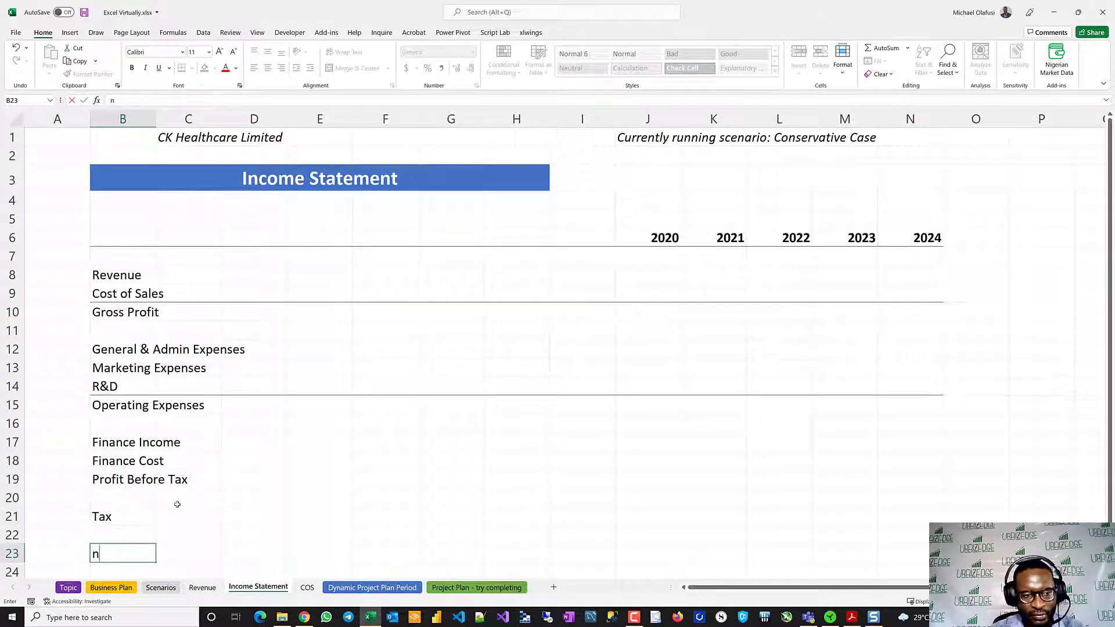
{"action": "type", "text": "et prof"}
{"action": "key", "text": "BackSpace"}
{"action": "key", "text": "BackSpace"}
{"action": "key", "text": "BackSpace"}
{"action": "key", "text": "BackSpace"}
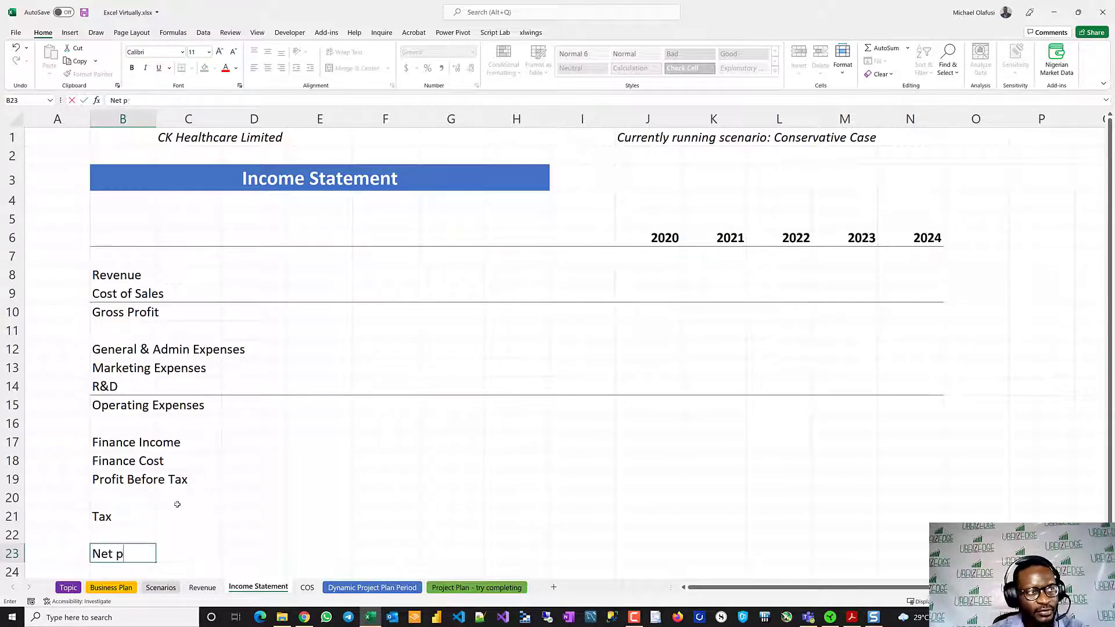
{"action": "type", "text": "Profit"}
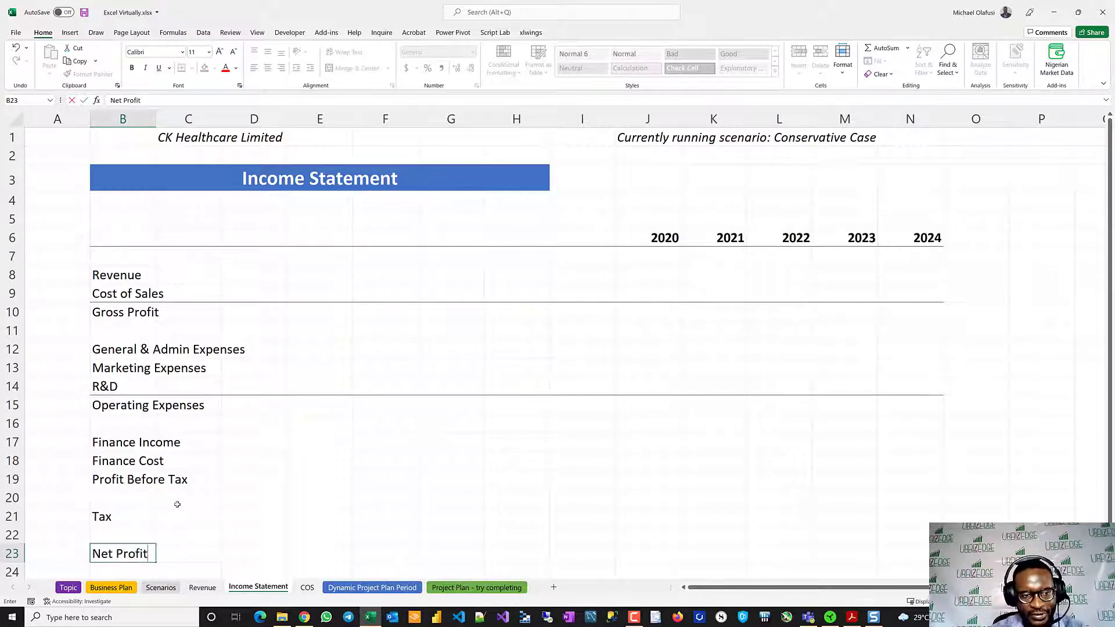
{"action": "key", "text": "Return"}
- Add a top border to the Profit Before Tax row across B19:N19
{"action": "scroll", "coordinate": [159, 483], "scroll_direction": "down", "scroll_amount": 1}
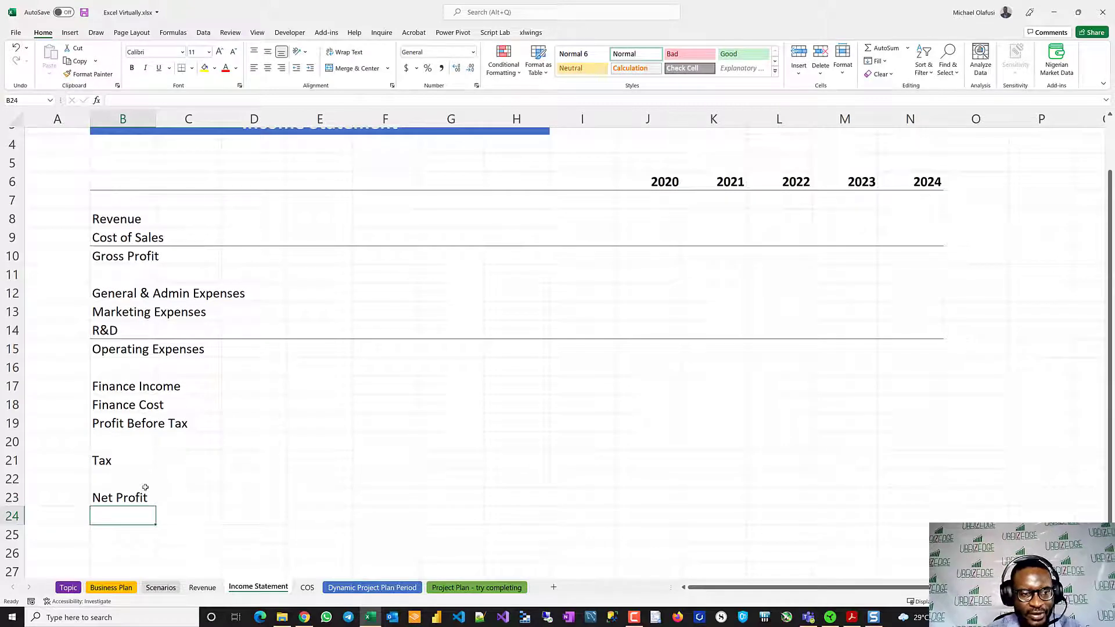
{"action": "left_click_drag", "start_coordinate": [119, 494], "coordinate": [929, 489]}
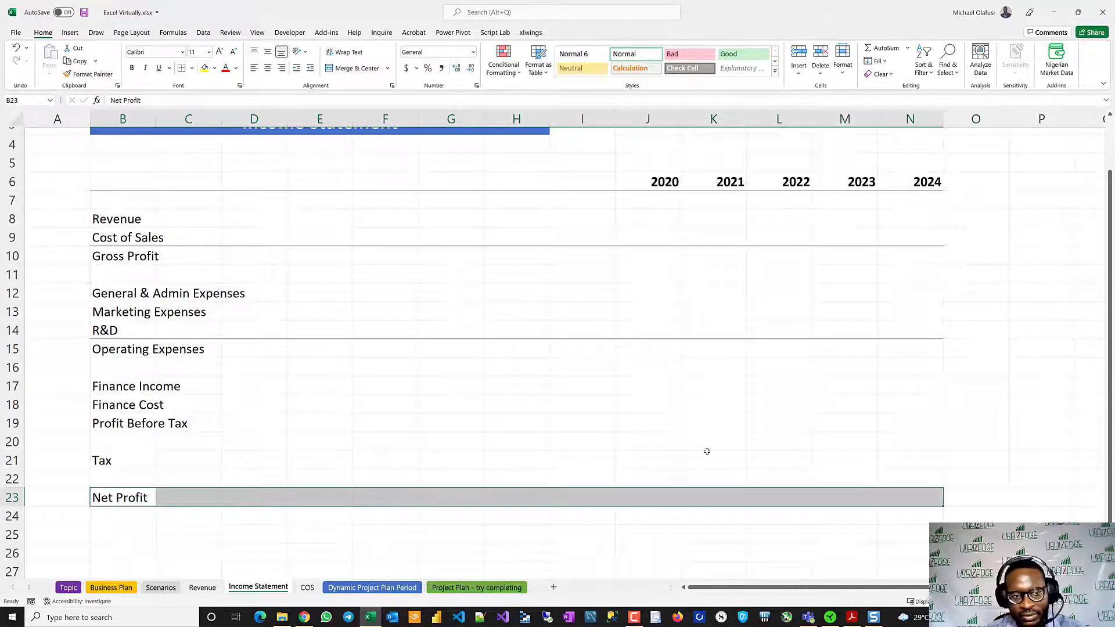
{"action": "left_click", "coordinate": [114, 419]}
{"action": "left_click_drag", "start_coordinate": [114, 420], "coordinate": [890, 420]}
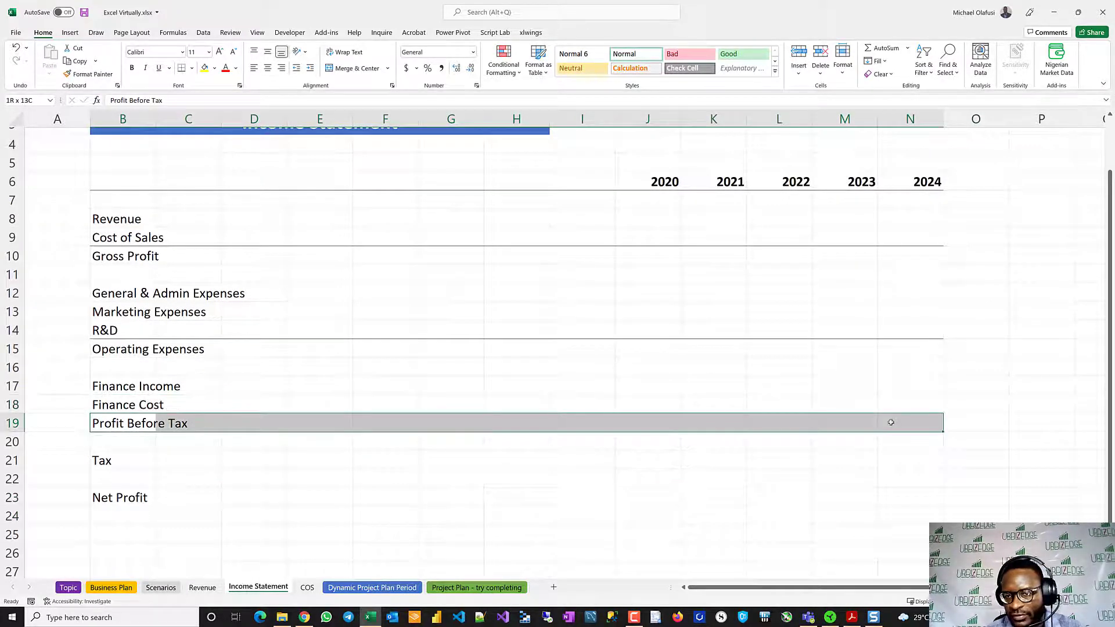
{"action": "left_click", "coordinate": [192, 68]}
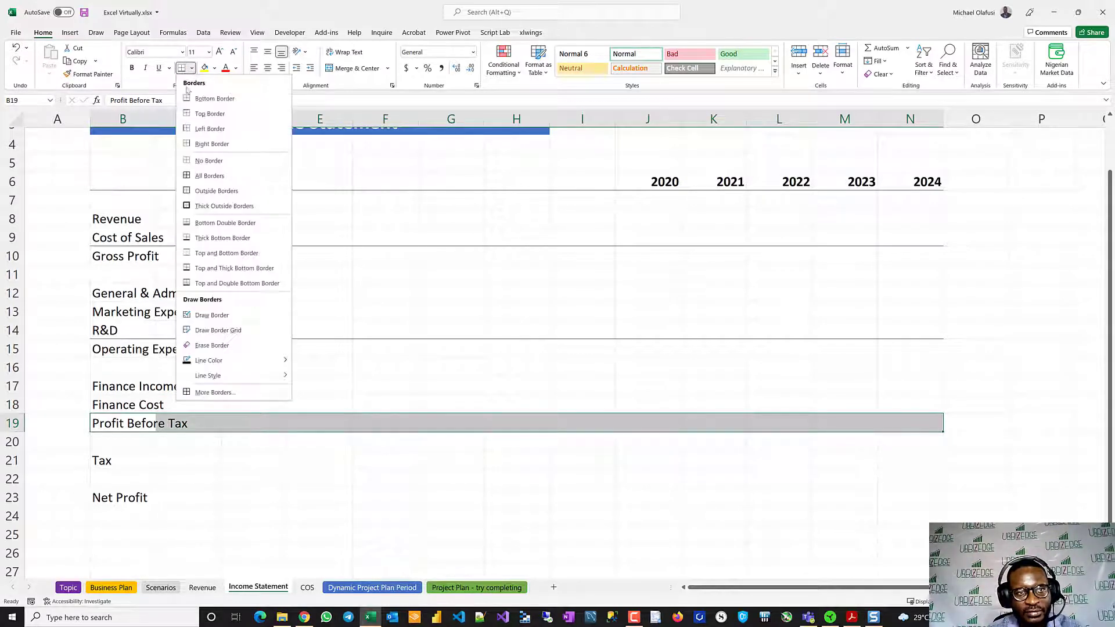
{"action": "left_click", "coordinate": [200, 119]}
{"action": "left_click", "coordinate": [247, 468]}
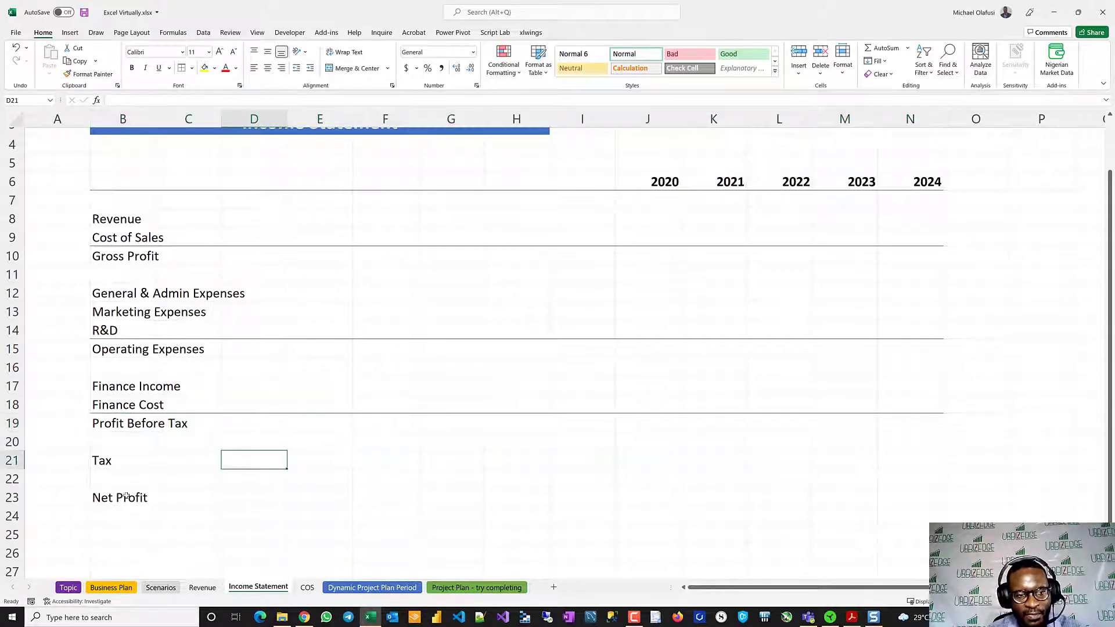
- Apply a top and double bottom border to the Net Profit row across B23:N23
{"action": "left_click_drag", "start_coordinate": [126, 497], "coordinate": [899, 503]}
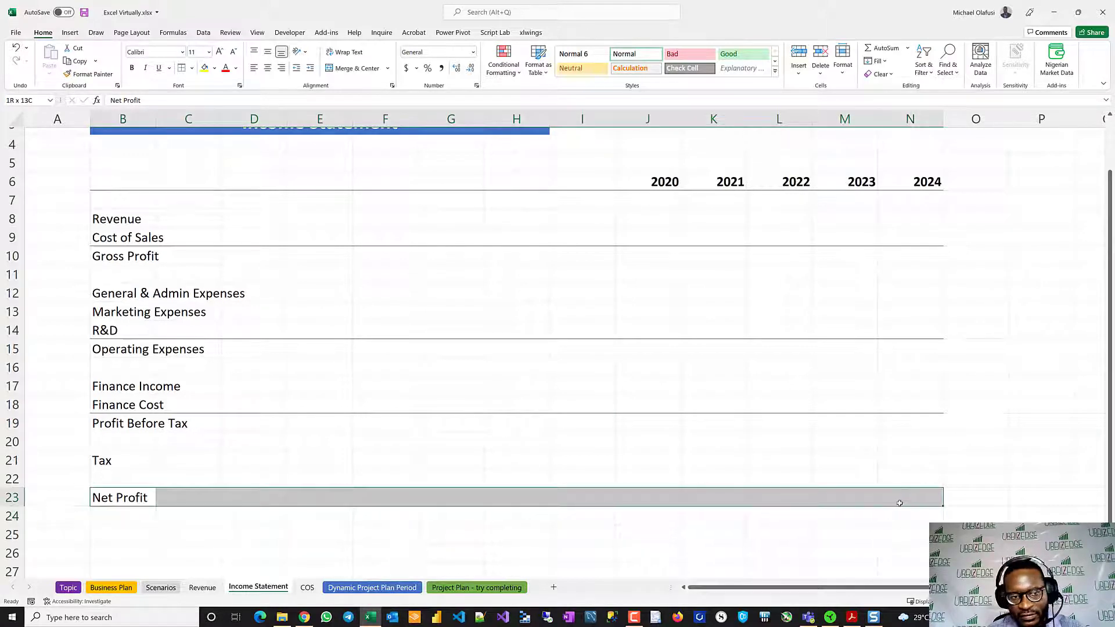
{"action": "left_click", "coordinate": [192, 68]}
{"action": "left_click", "coordinate": [237, 283]}
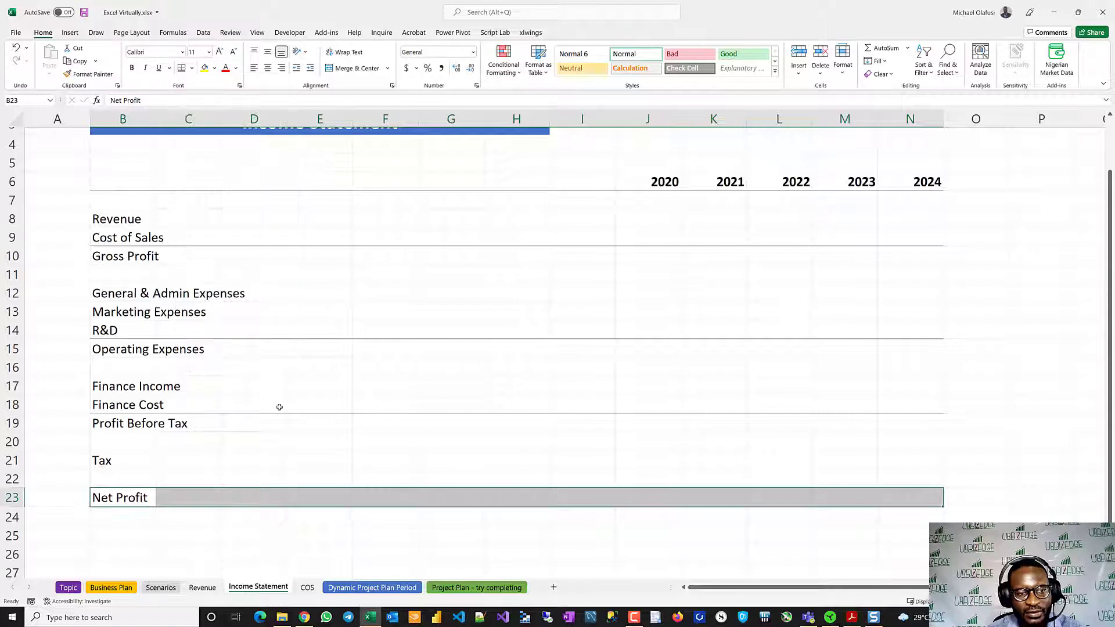
{"action": "left_click", "coordinate": [278, 405]}
- Link the 2020 Revenue cell J8 on the Income Statement to total revenue on the Revenue sheet with =Revenue!J8
{"action": "scroll", "coordinate": [459, 405], "scroll_direction": "up", "scroll_amount": 1}
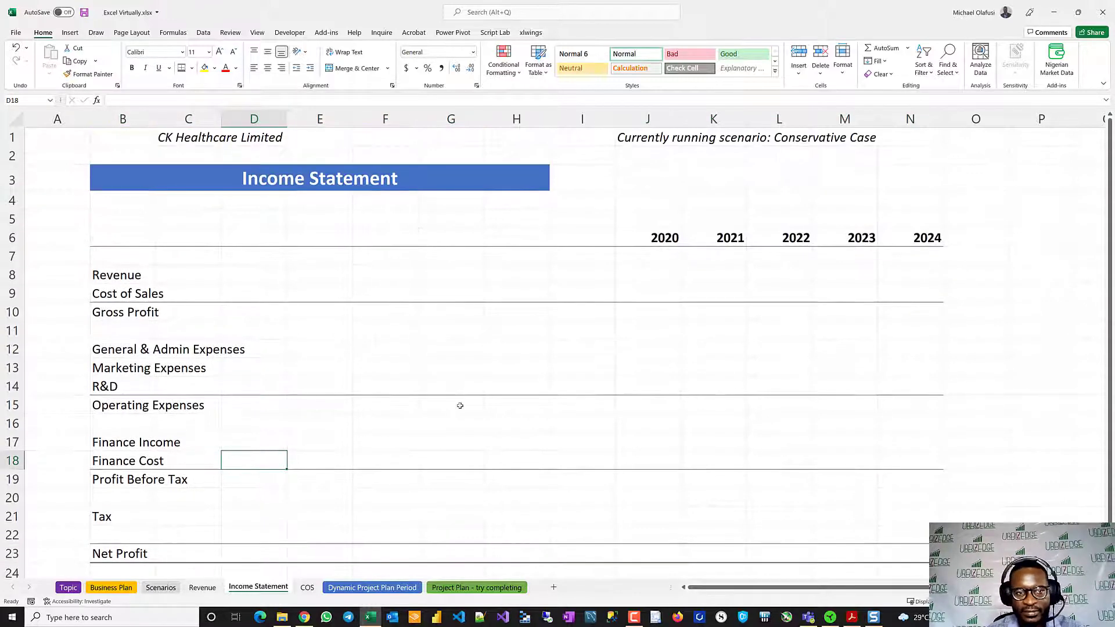
{"action": "left_click", "coordinate": [636, 279]}
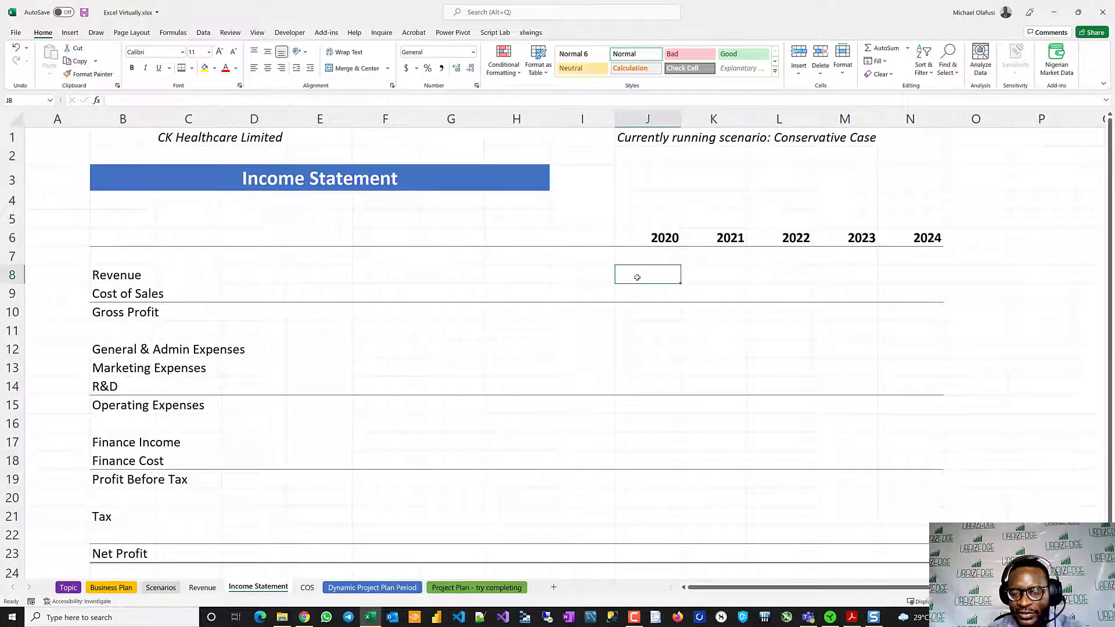
{"action": "type", "text": "="}
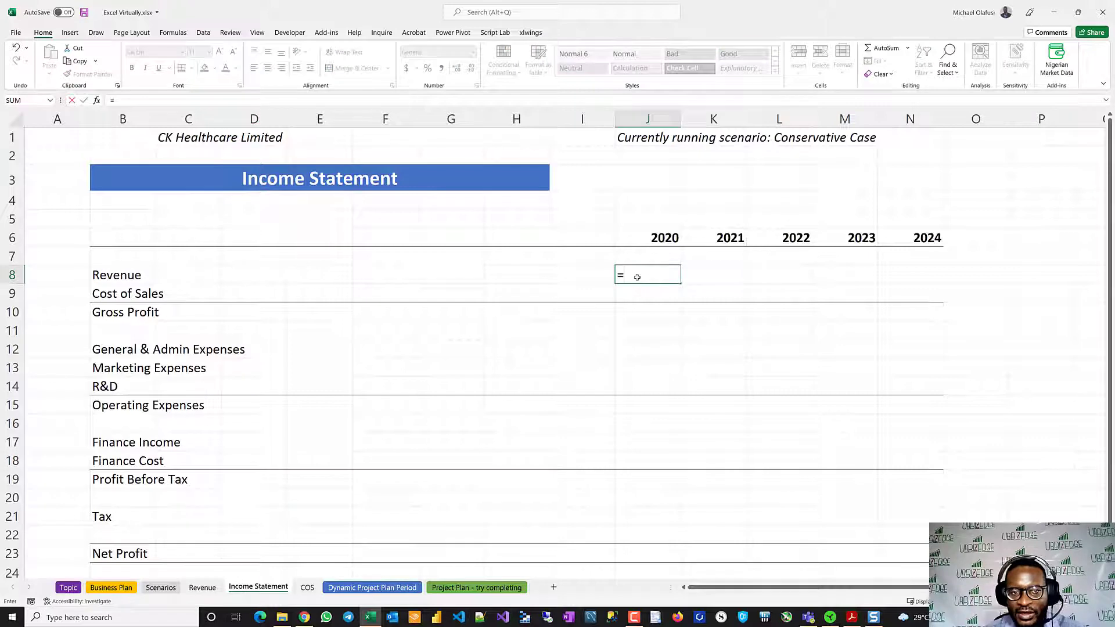
{"action": "left_click", "coordinate": [197, 588]}
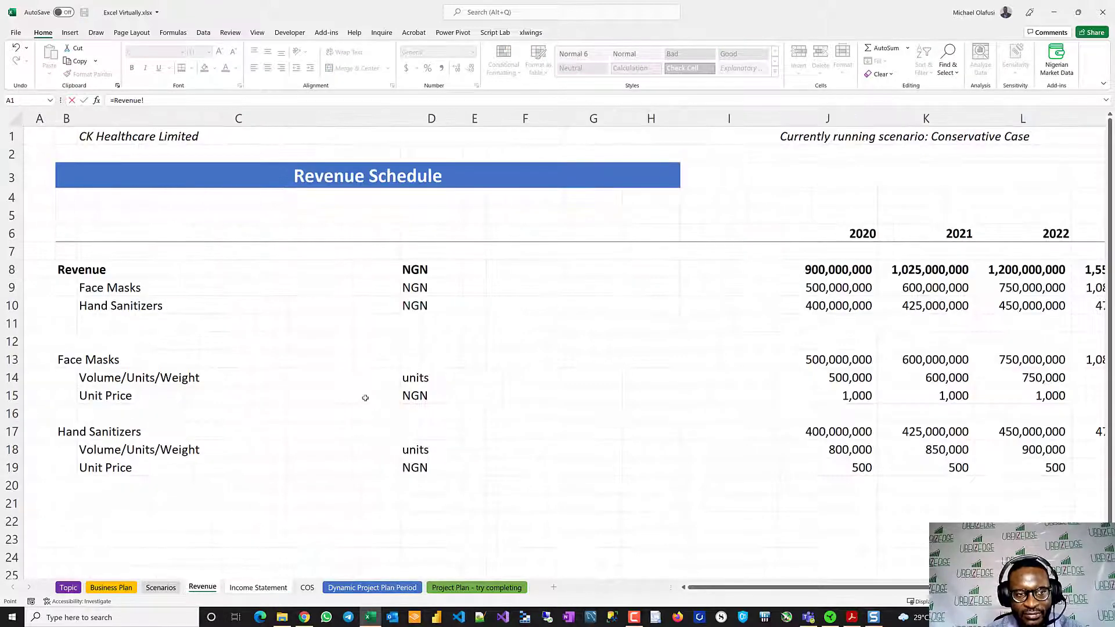
{"action": "left_click", "coordinate": [828, 269]}
{"action": "key", "text": "Return"}
{"action": "key", "text": "Up"}
{"action": "key", "text": "ctrl+shift+Right"}
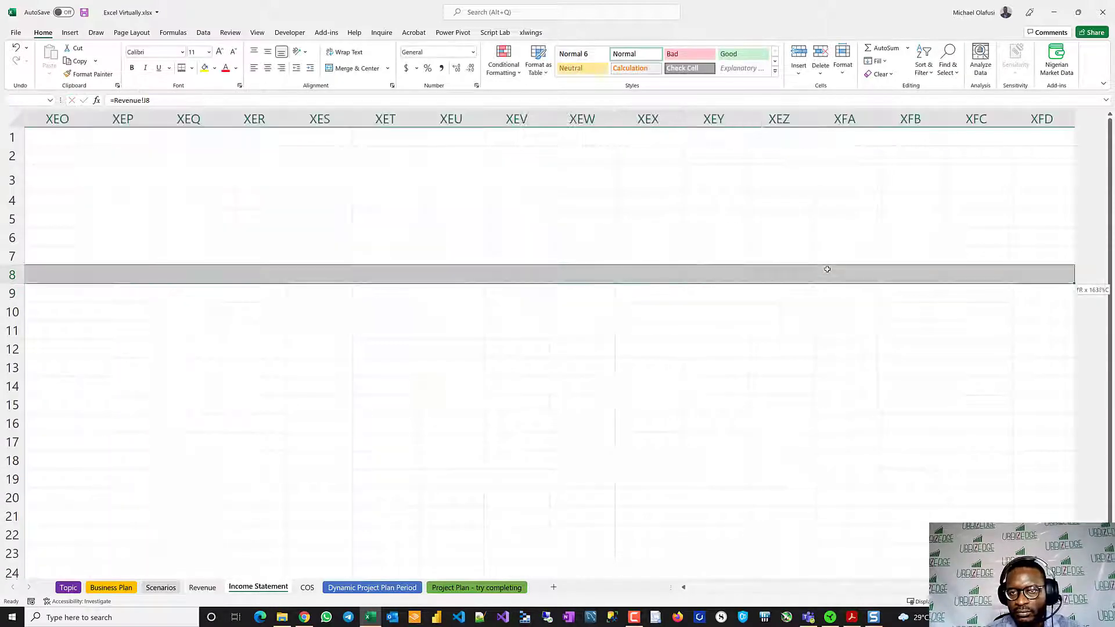
{"action": "key", "text": "Home"}
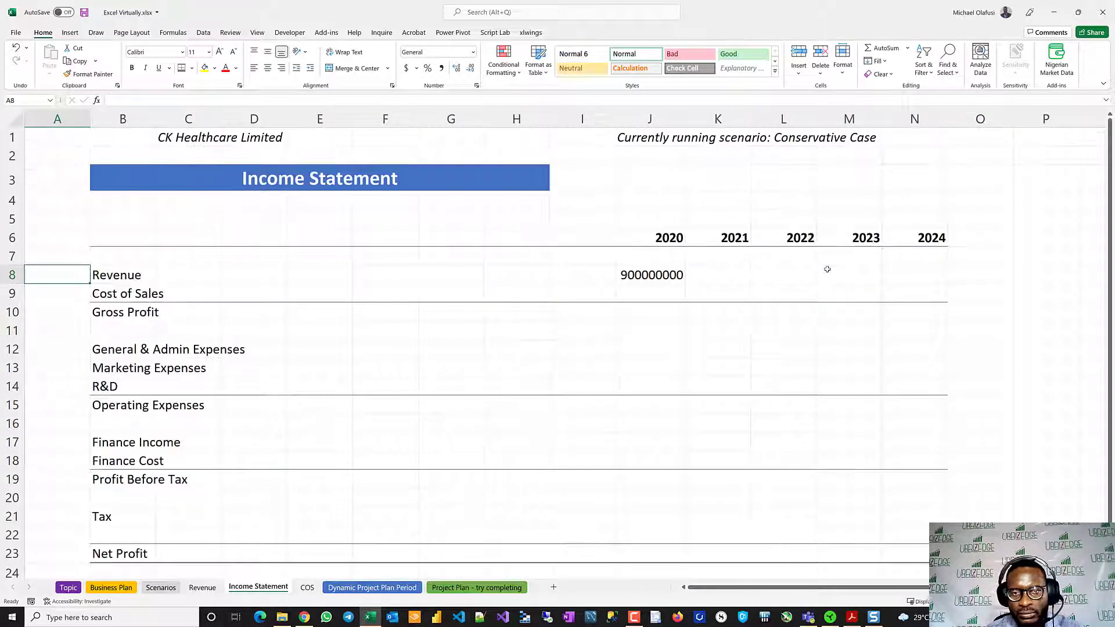
- Format J8:N23 on the Income Statement in comma style with no decimal places
{"action": "left_click_drag", "start_coordinate": [673, 278], "coordinate": [922, 456]}
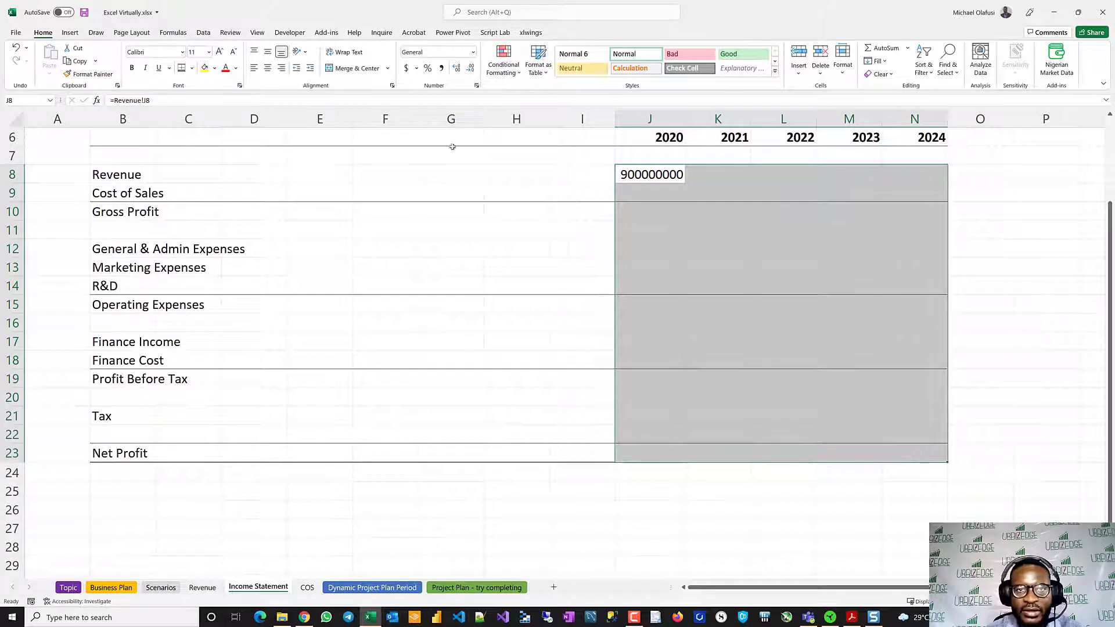
{"action": "left_click", "coordinate": [442, 68]}
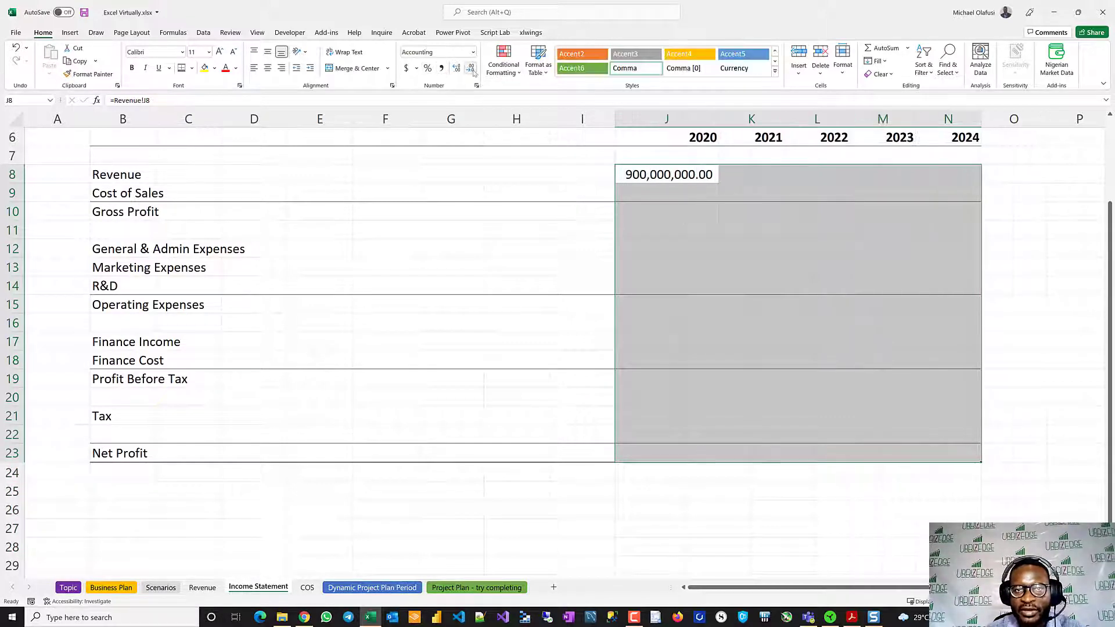
{"action": "left_click", "coordinate": [471, 69]}
{"action": "left_click", "coordinate": [471, 69]}
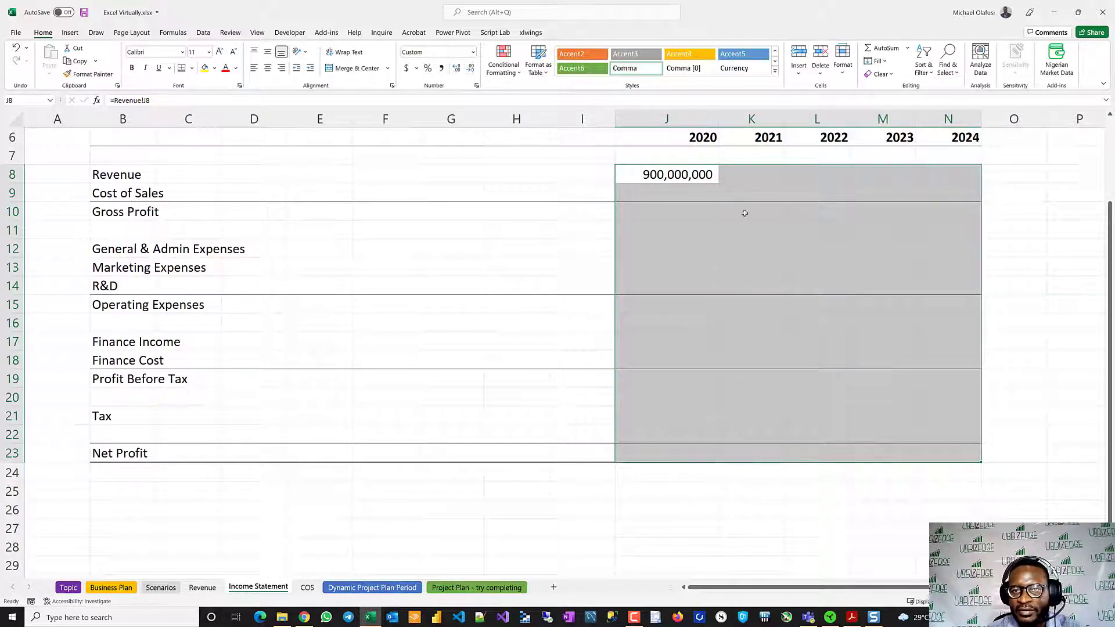
- Fill the 2020 Revenue formula across J8:N8 through 2024
{"action": "left_click", "coordinate": [673, 191]}
{"action": "left_click_drag", "start_coordinate": [696, 176], "coordinate": [936, 177]}
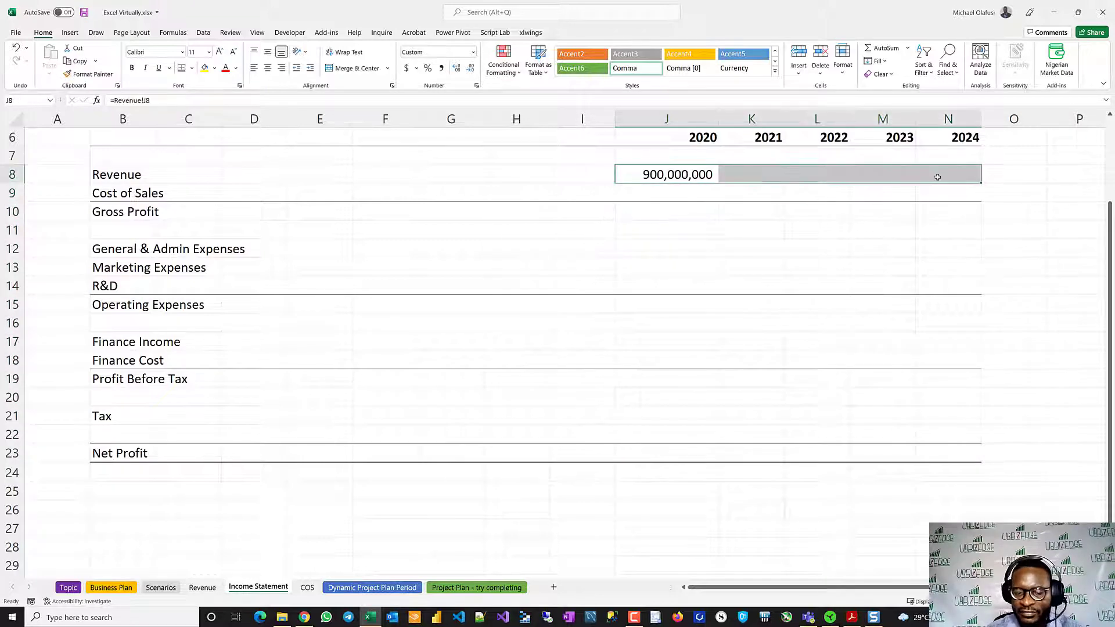
{"action": "key", "text": "ctrl+r"}
- Link the 2020 Cost of Sales cell J9 to the COS sheet total as a negative with =-COS!J8
{"action": "left_click", "coordinate": [689, 191]}
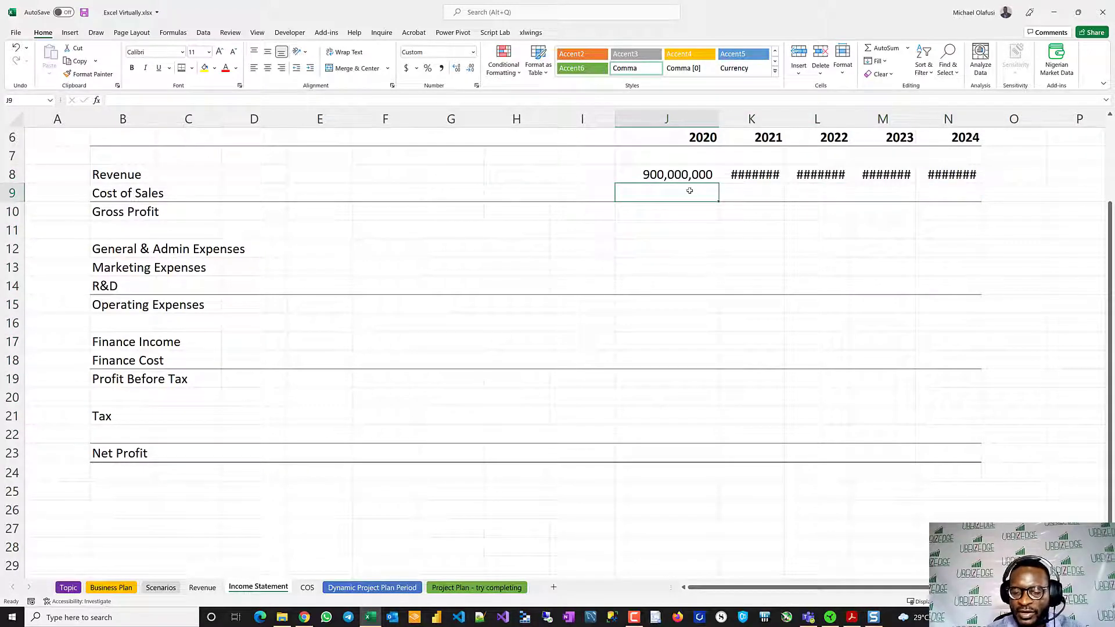
{"action": "type", "text": "="}
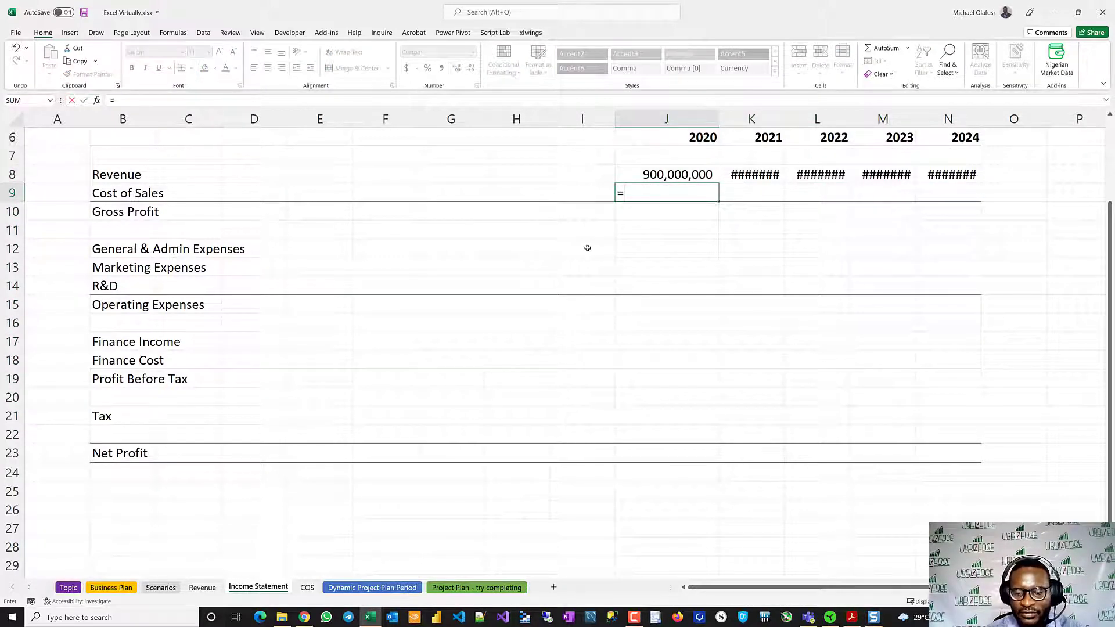
{"action": "type", "text": "-"}
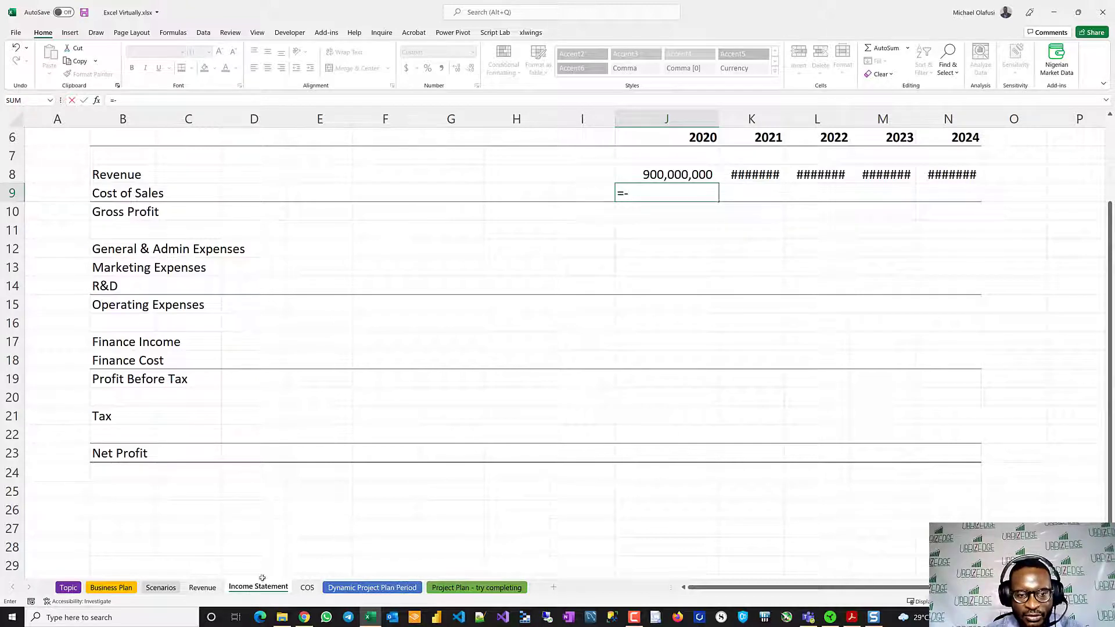
{"action": "left_click", "coordinate": [306, 587]}
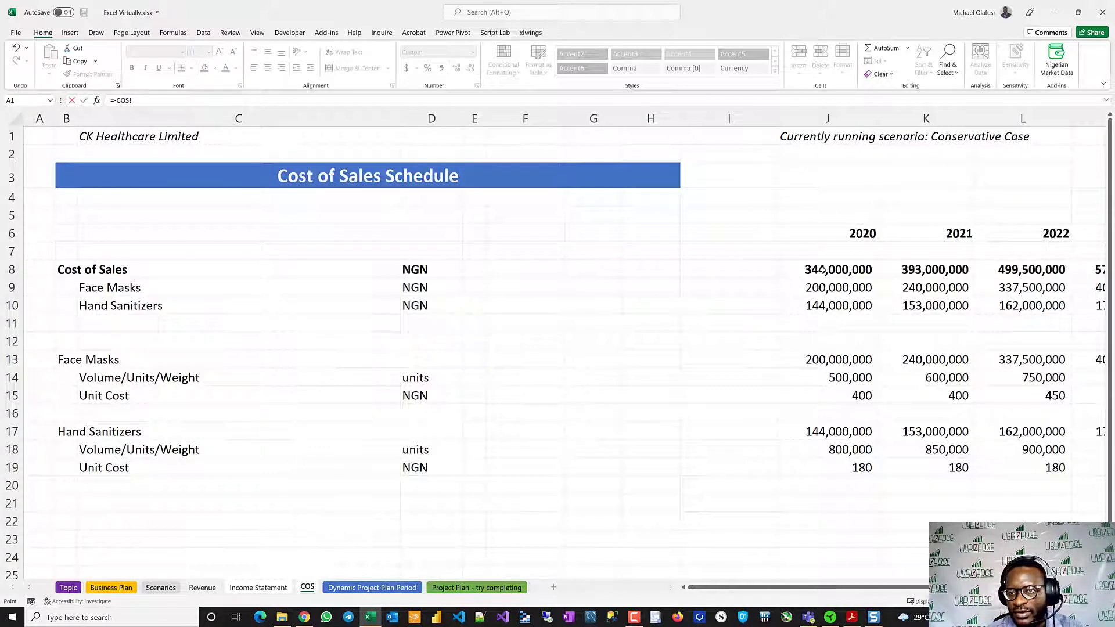
{"action": "left_click", "coordinate": [823, 270]}
{"action": "key", "text": "Return"}
- Fill the Cost of Sales formula across J9:N9 through 2024
{"action": "key", "text": "shift+Right"}
{"action": "key", "text": "shift+Right"}
{"action": "key", "text": "shift+Right"}
{"action": "key", "text": "shift+Right"}
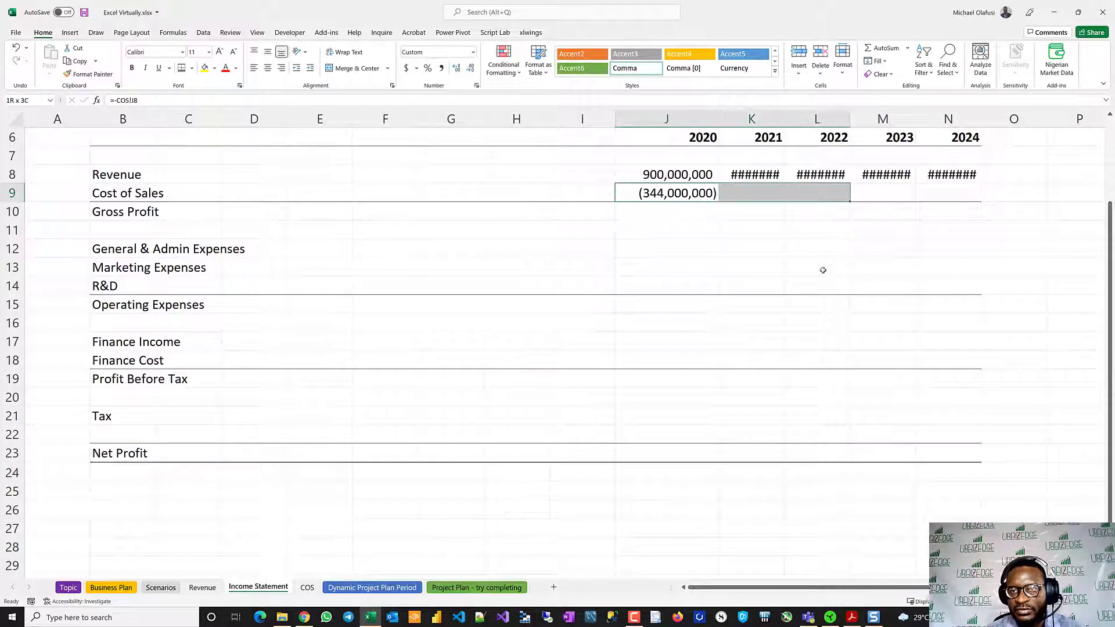
{"action": "key", "text": "ctrl+r"}
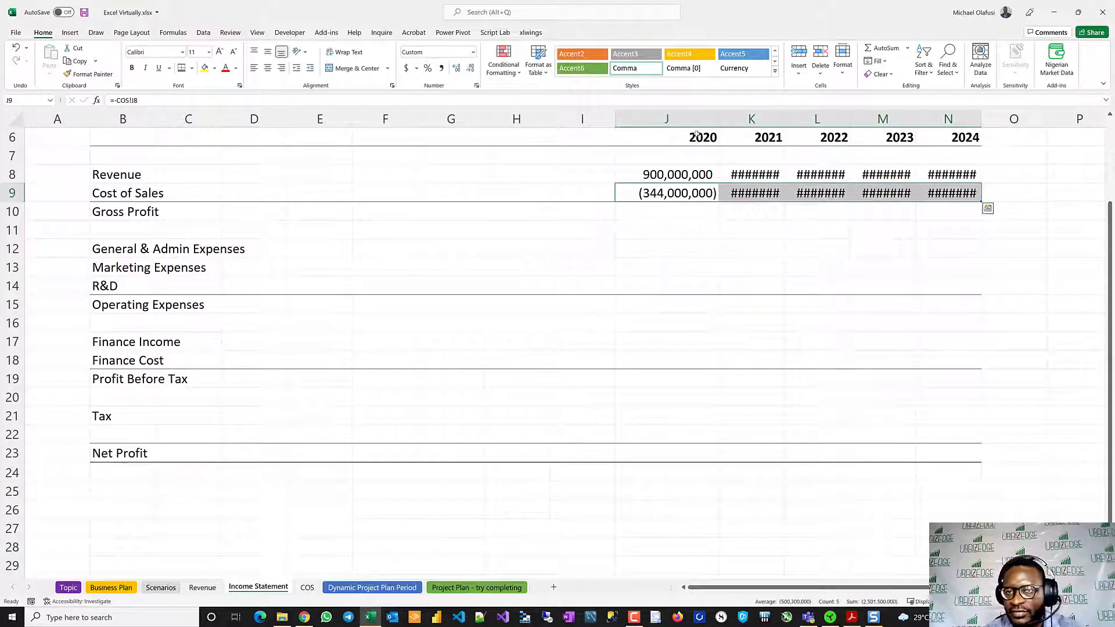
- Widen columns J through N so the Revenue and Cost of Sales figures fit for all years
{"action": "left_click_drag", "start_coordinate": [667, 119], "coordinate": [948, 119]}
{"action": "left_click_drag", "start_coordinate": [718, 118], "coordinate": [725, 119]}
{"action": "left_click", "coordinate": [718, 307]}
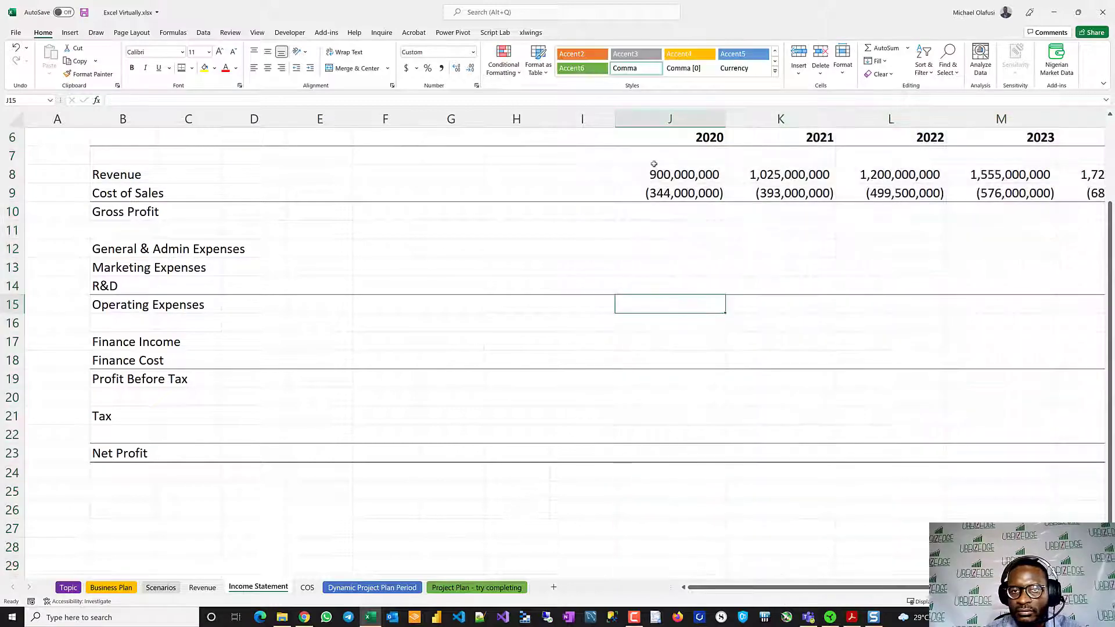
{"action": "scroll", "coordinate": [481, 273], "scroll_direction": "down", "scroll_amount": 4, "text": "ctrl"}
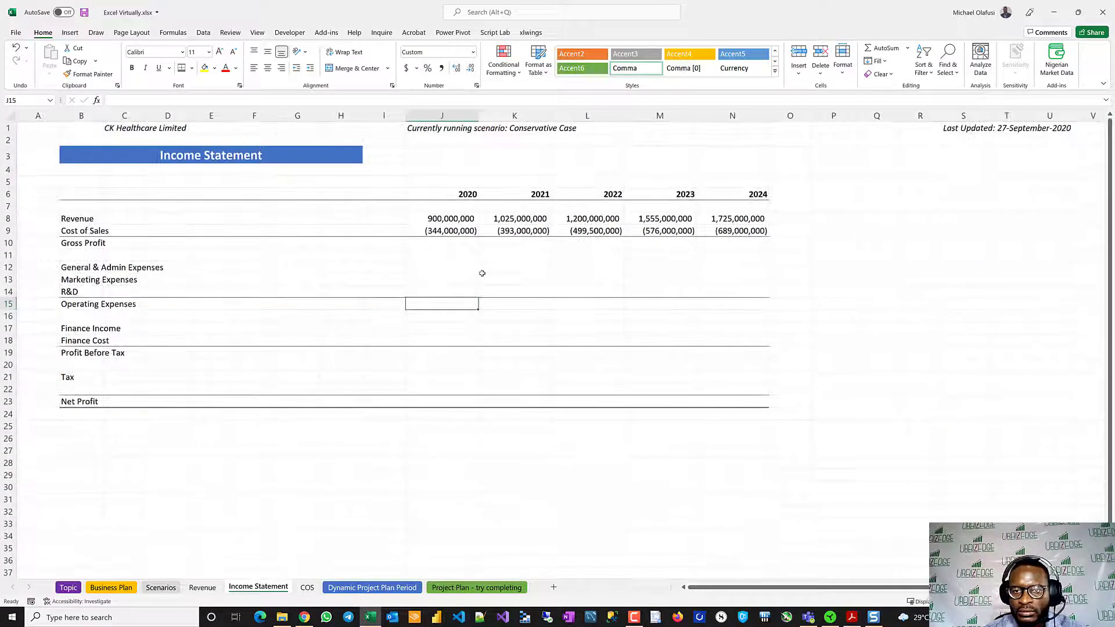
{"action": "scroll", "coordinate": [482, 273], "scroll_direction": "up", "scroll_amount": 3, "text": "ctrl"}
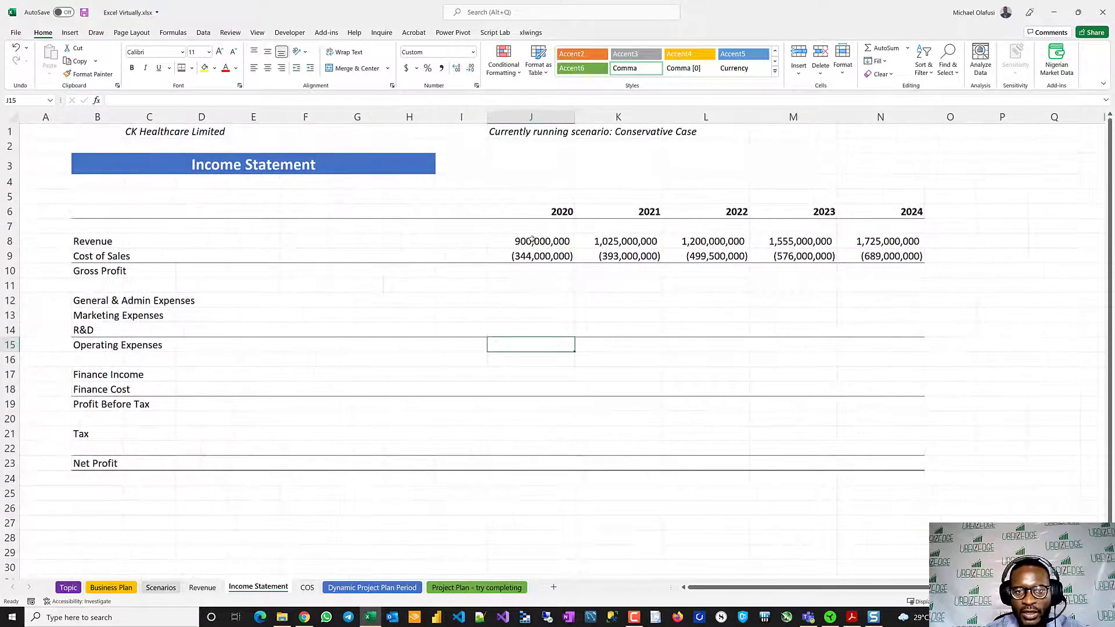
- Calculate the 2020 Gross Profit in J10 with =SUM(J8:J9)
{"action": "left_click", "coordinate": [542, 270]}
{"action": "type", "text": "=sum"}
{"action": "key", "text": "Tab"}
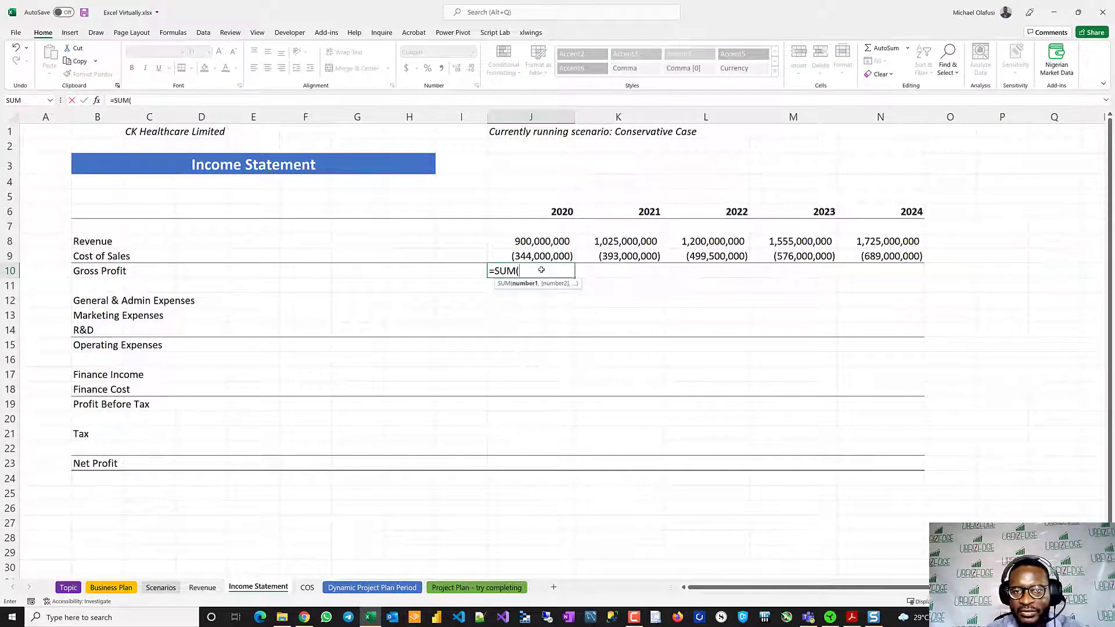
{"action": "left_click_drag", "start_coordinate": [524, 242], "coordinate": [526, 254]}
{"action": "key", "text": "Return"}
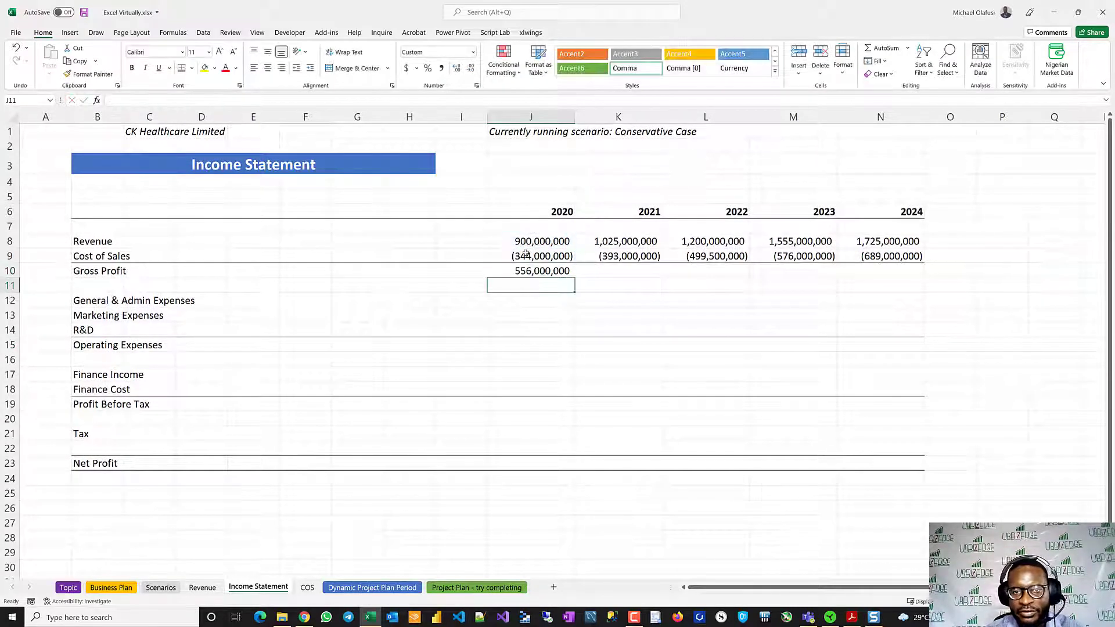
- Fill the Gross Profit formula across J10:N10 through 2024
{"action": "key", "text": "Up"}
{"action": "key", "text": "shift+Right"}
{"action": "key", "text": "shift+Right"}
{"action": "key", "text": "shift+Right"}
{"action": "key", "text": "shift+Right"}
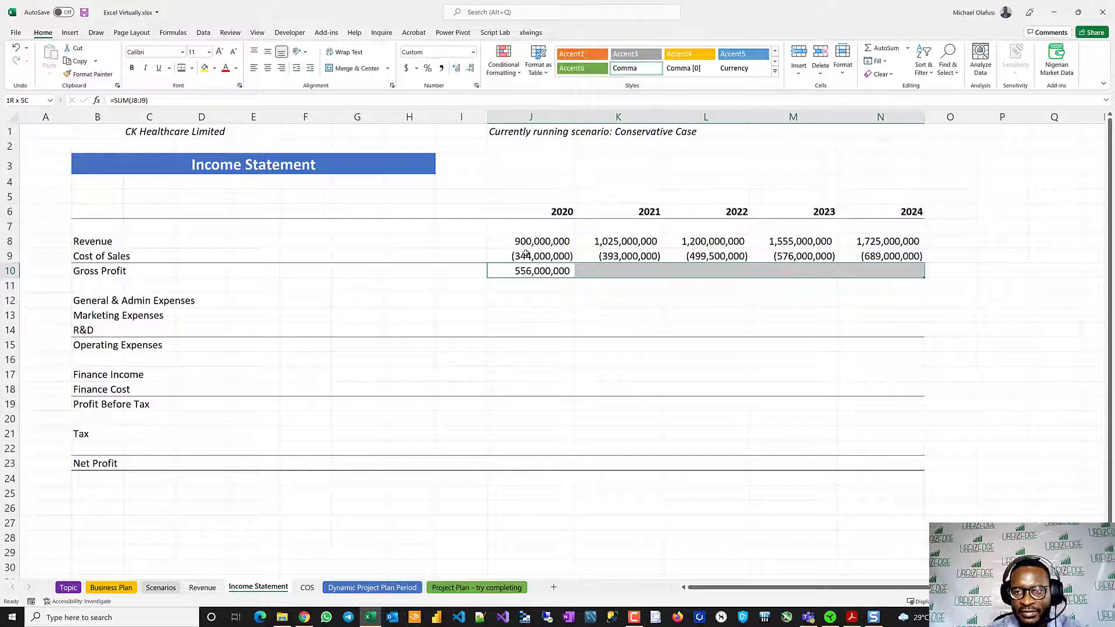
{"action": "key", "text": "ctrl+r"}
{"action": "left_click", "coordinate": [444, 311]}
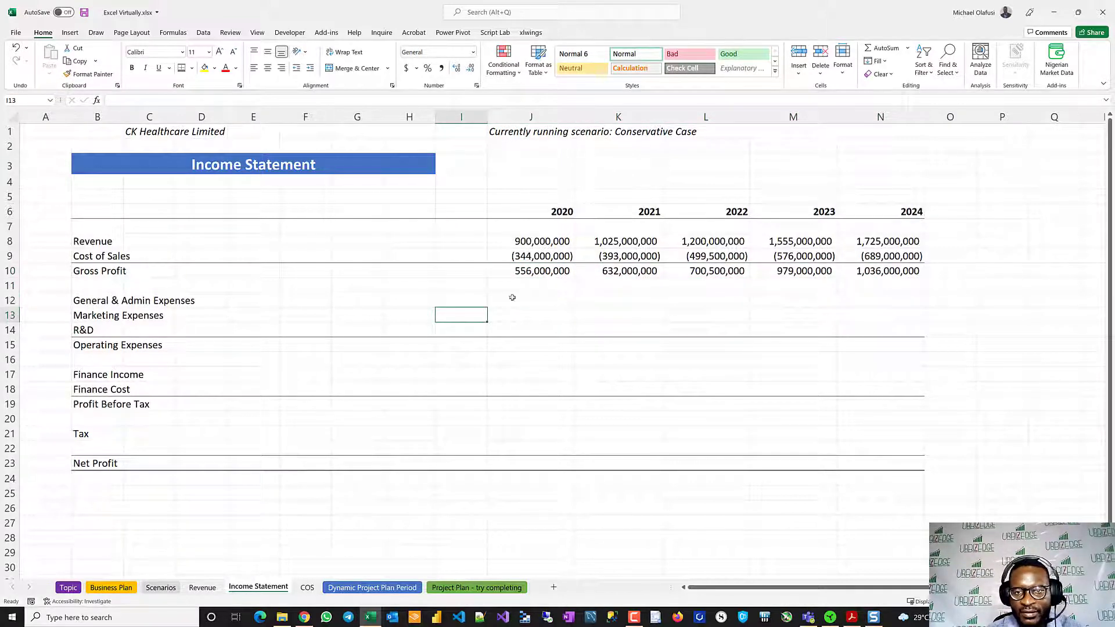
- Link General & Admin Expenses in J12 to ='Business Plan'!J37 and fill the formula across through 2024
{"action": "left_click", "coordinate": [591, 297]}
{"action": "left_click", "coordinate": [512, 304]}
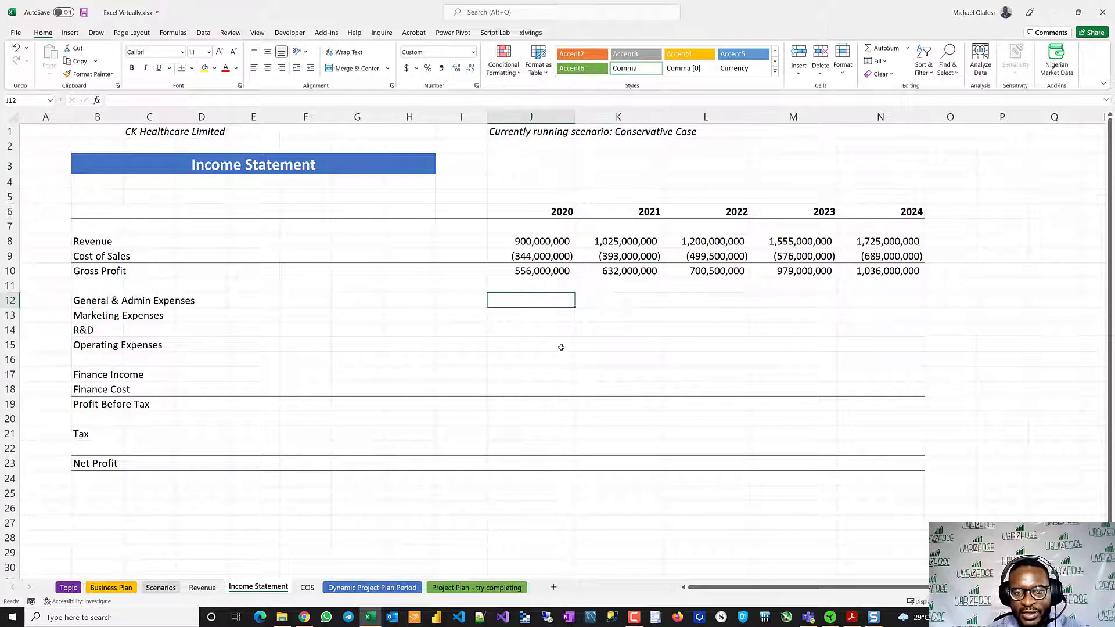
{"action": "type", "text": "="}
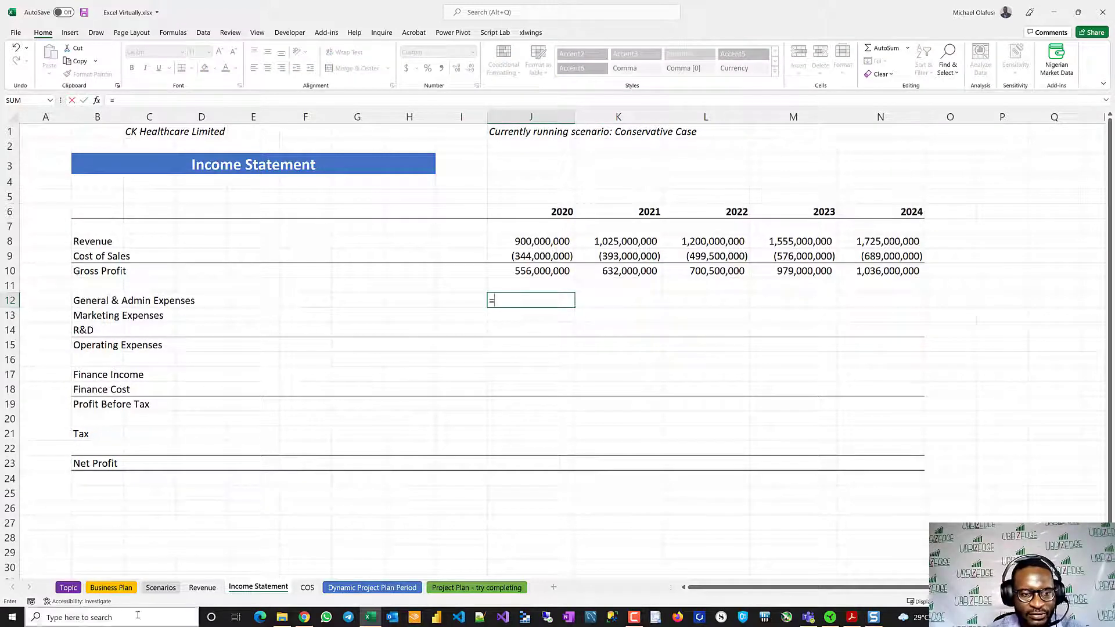
{"action": "left_click", "coordinate": [111, 588]}
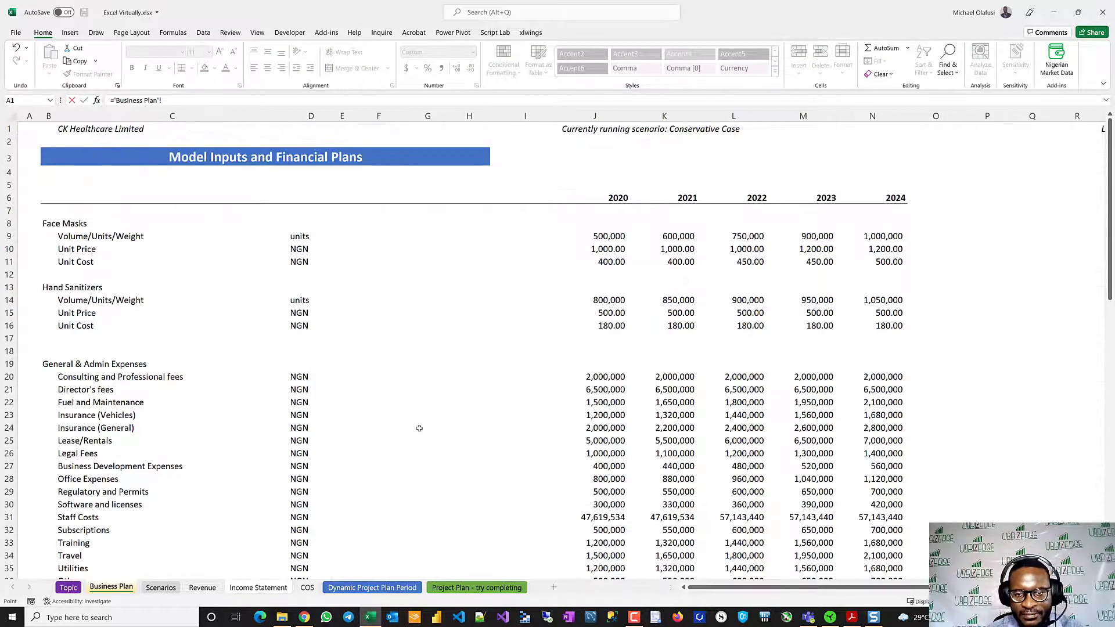
{"action": "scroll", "coordinate": [419, 428], "scroll_direction": "down", "scroll_amount": 6}
{"action": "left_click", "coordinate": [606, 352]}
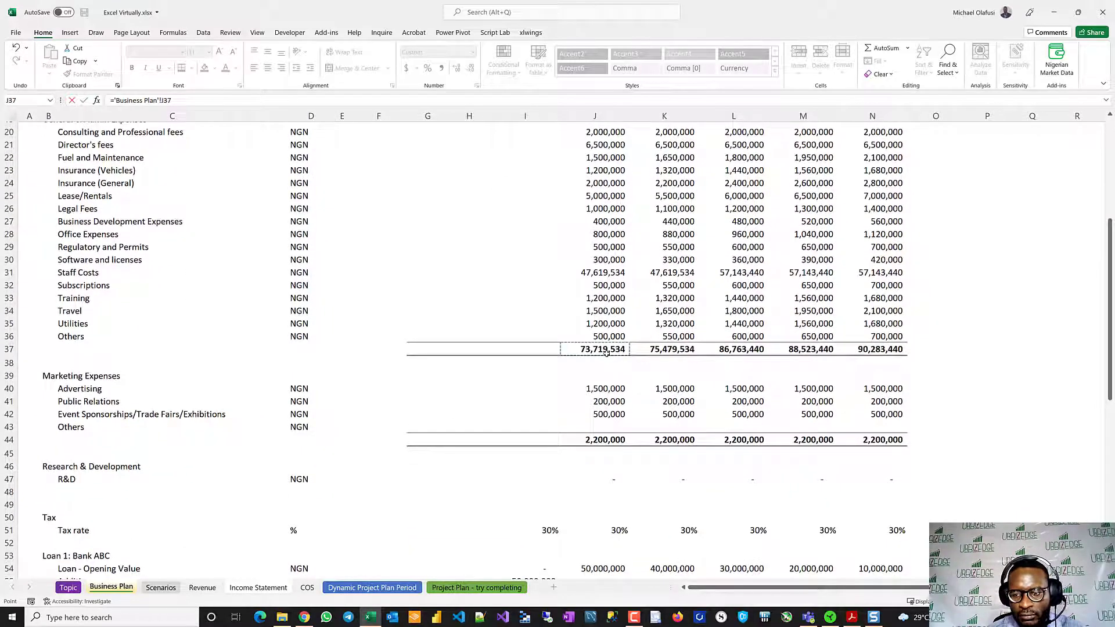
{"action": "key", "text": "Return"}
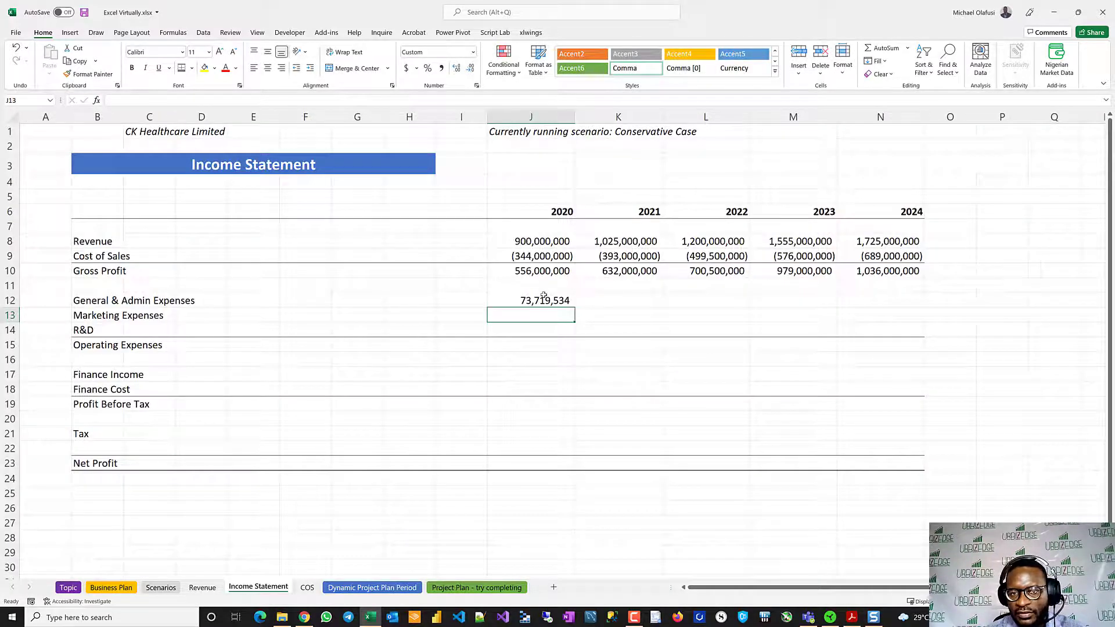
{"action": "left_click", "coordinate": [543, 297]}
{"action": "left_click_drag", "start_coordinate": [574, 307], "coordinate": [900, 284]}
- Link the 2020 Marketing Expenses cell J13 to its Business Plan total with ='Business Plan'!J44
{"action": "left_click", "coordinate": [522, 317]}
{"action": "type", "text": "="}
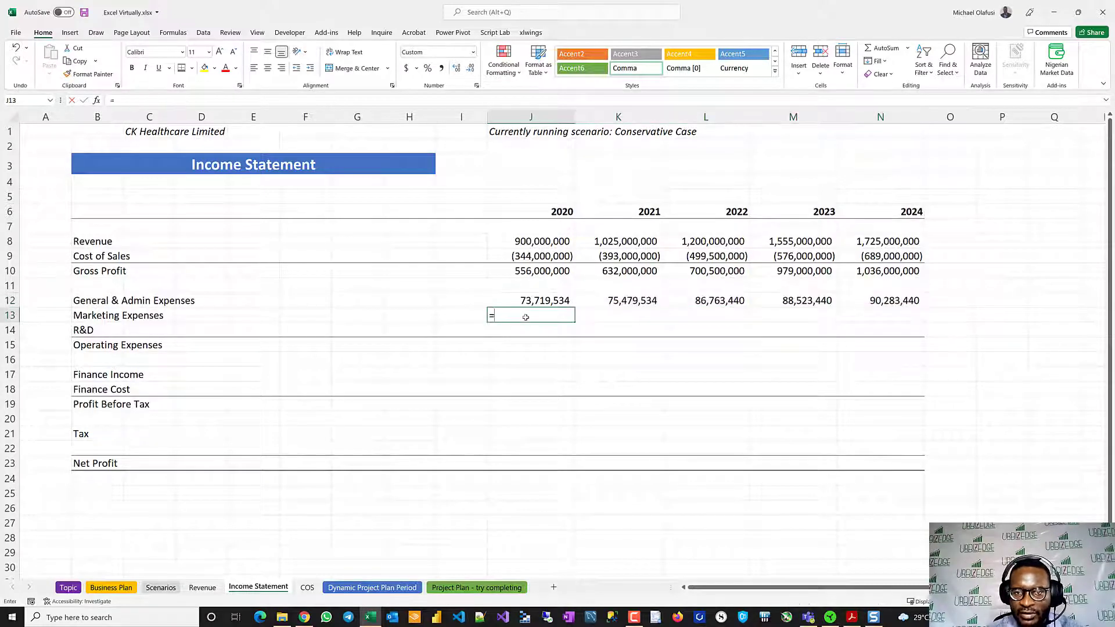
{"action": "left_click", "coordinate": [111, 588]}
{"action": "left_click", "coordinate": [598, 448]}
{"action": "key", "text": "Return"}
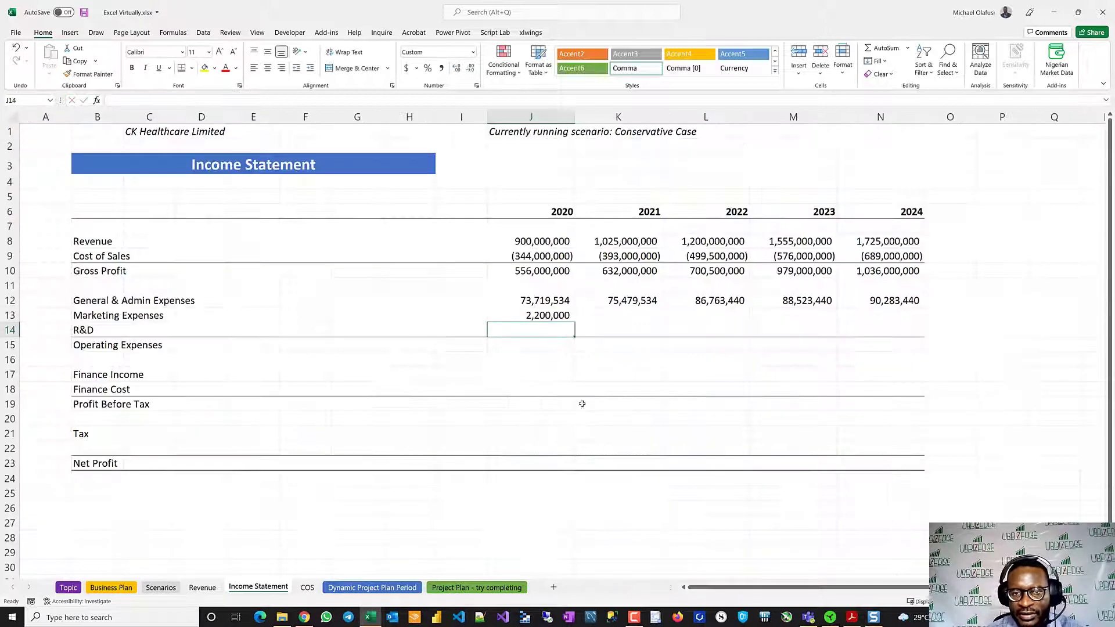
- Make the 2020 General & Admin and Marketing Expenses links negative, then fill both rows across J12:N13 through 2024
{"action": "left_click", "coordinate": [546, 314]}
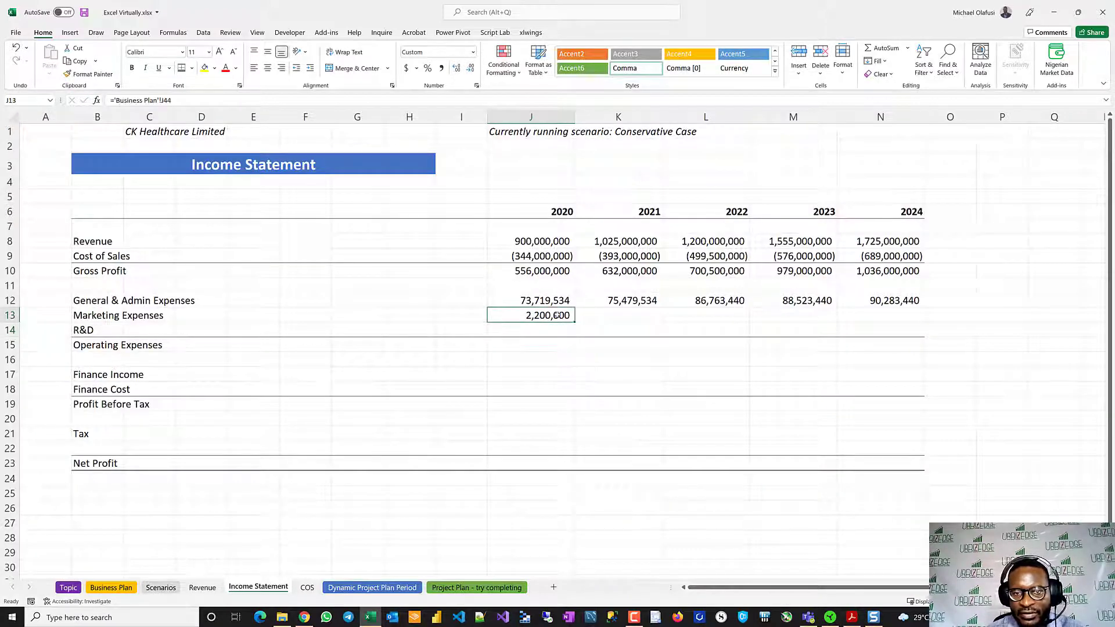
{"action": "double_click", "coordinate": [514, 313]}
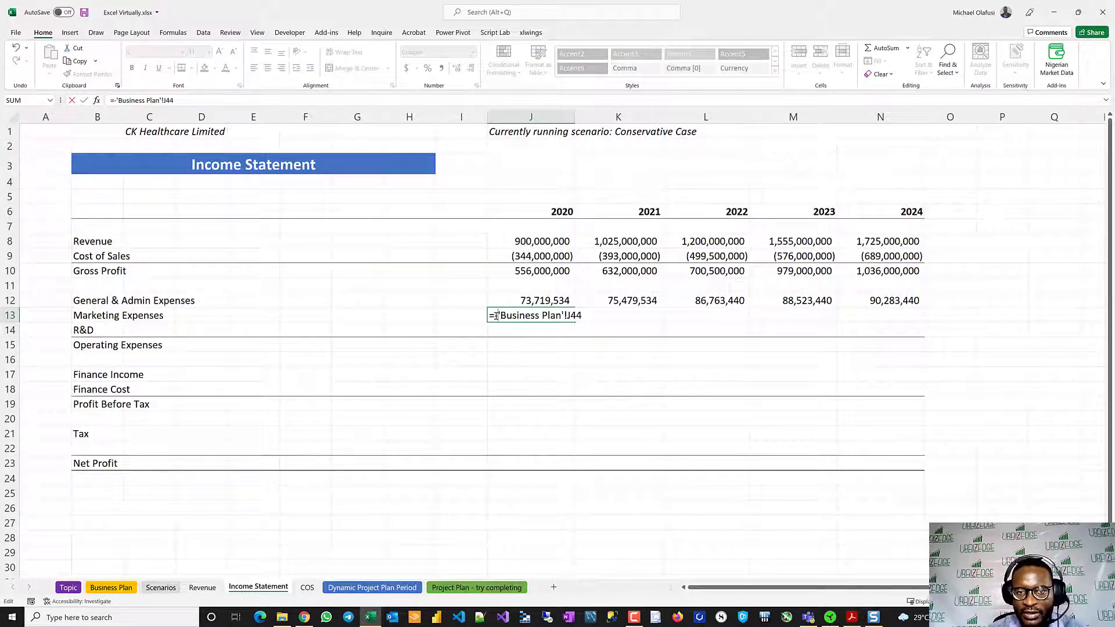
{"action": "key", "text": "Return"}
{"action": "double_click", "coordinate": [516, 300]}
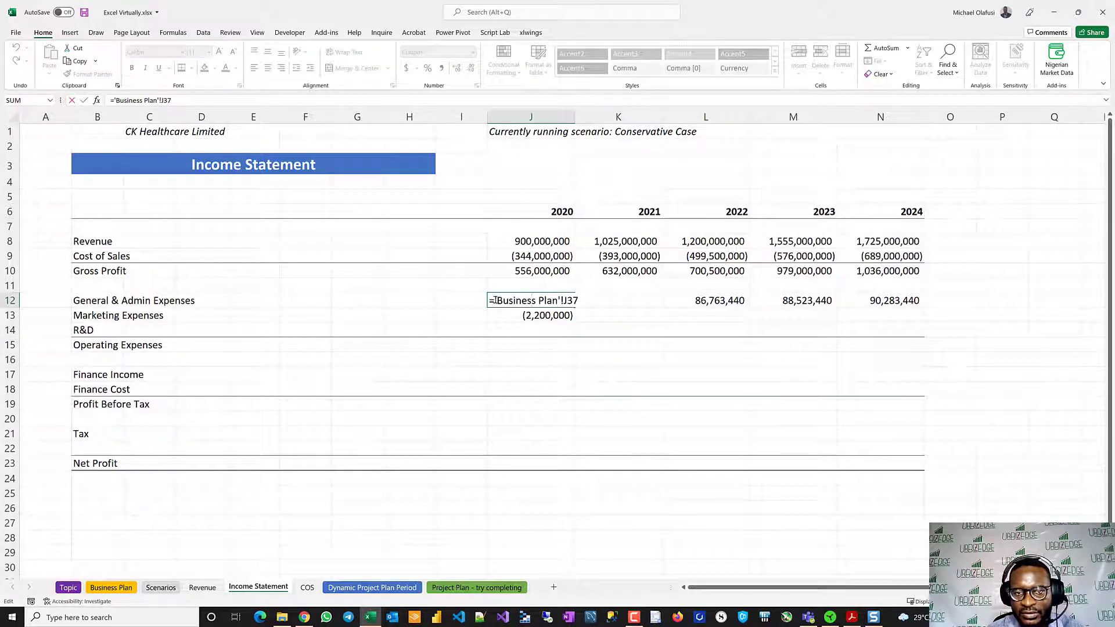
{"action": "type", "text": "-"}
{"action": "key", "text": "Return"}
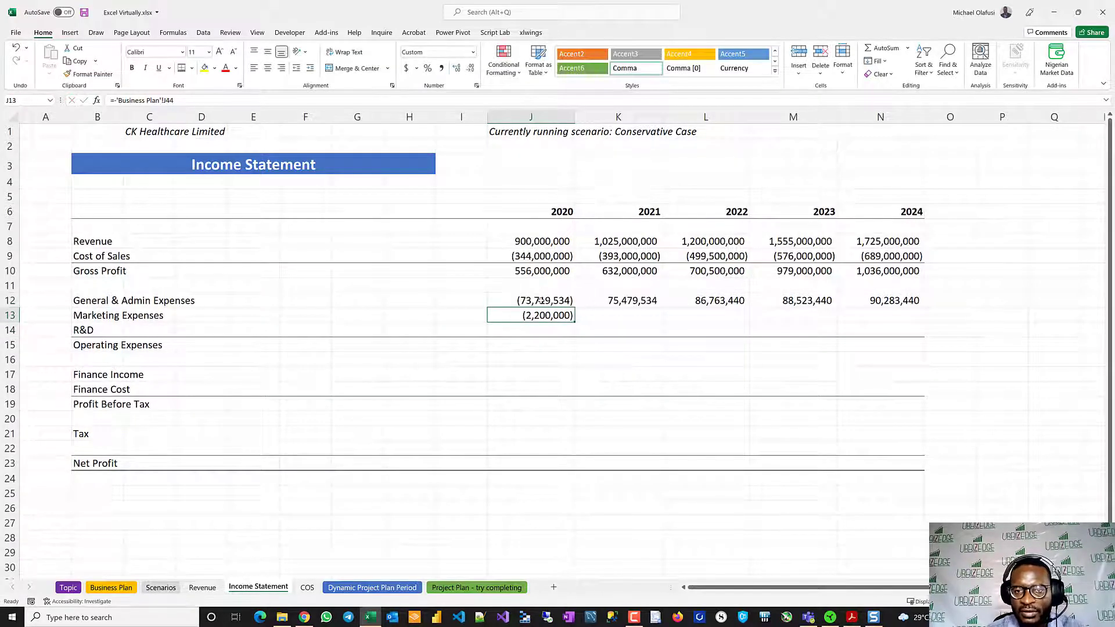
{"action": "left_click_drag", "start_coordinate": [540, 299], "coordinate": [920, 318]}
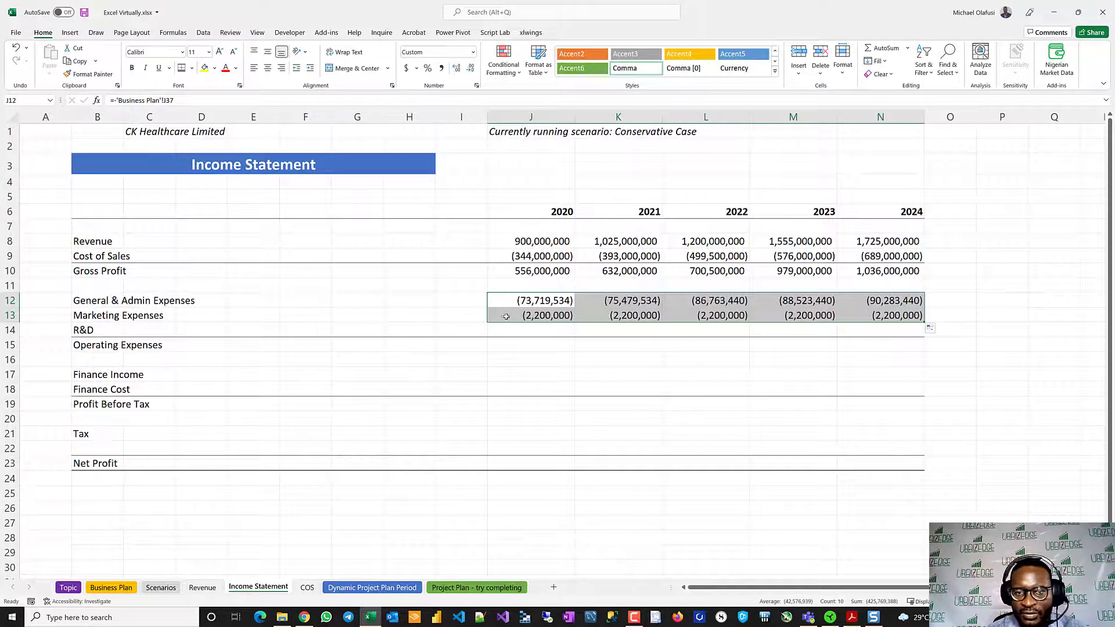
- Link the 2020 R&D cell J14 to the Business Plan R&D row as a negative with =-'Business Plan'!J47
{"action": "left_click", "coordinate": [527, 328]}
{"action": "type", "text": "=-"}
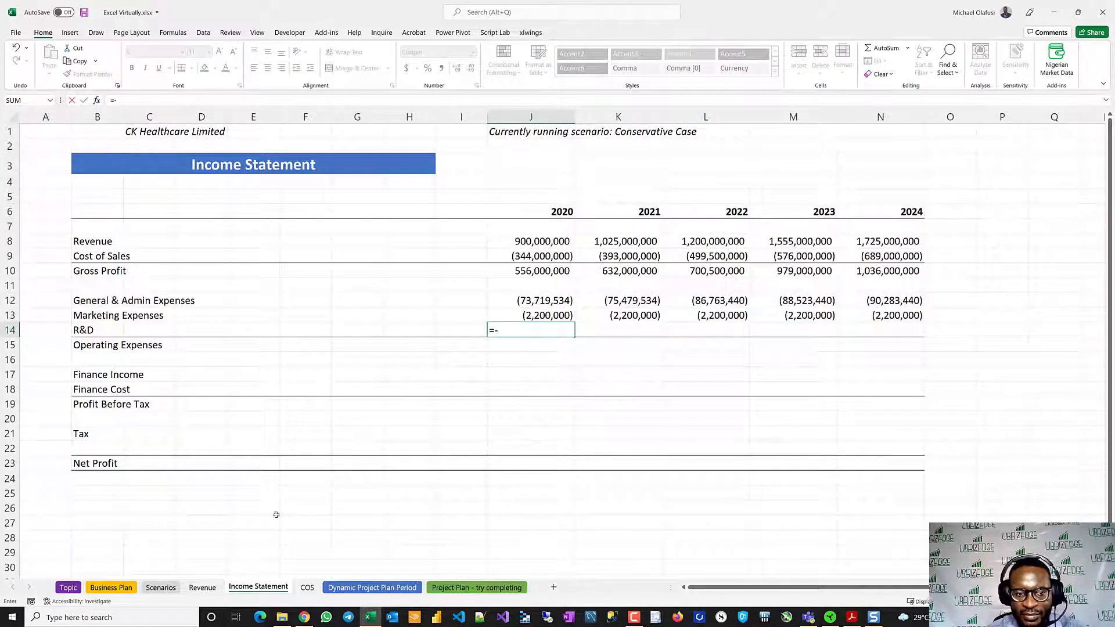
{"action": "left_click", "coordinate": [113, 588]}
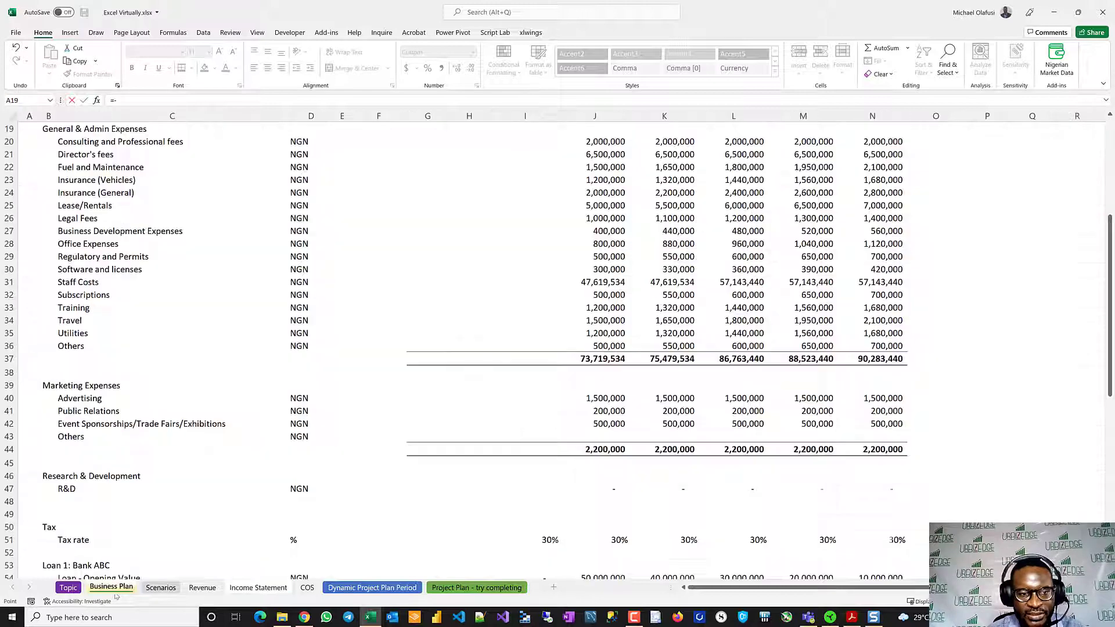
{"action": "left_click", "coordinate": [605, 486]}
{"action": "key", "text": "Return"}
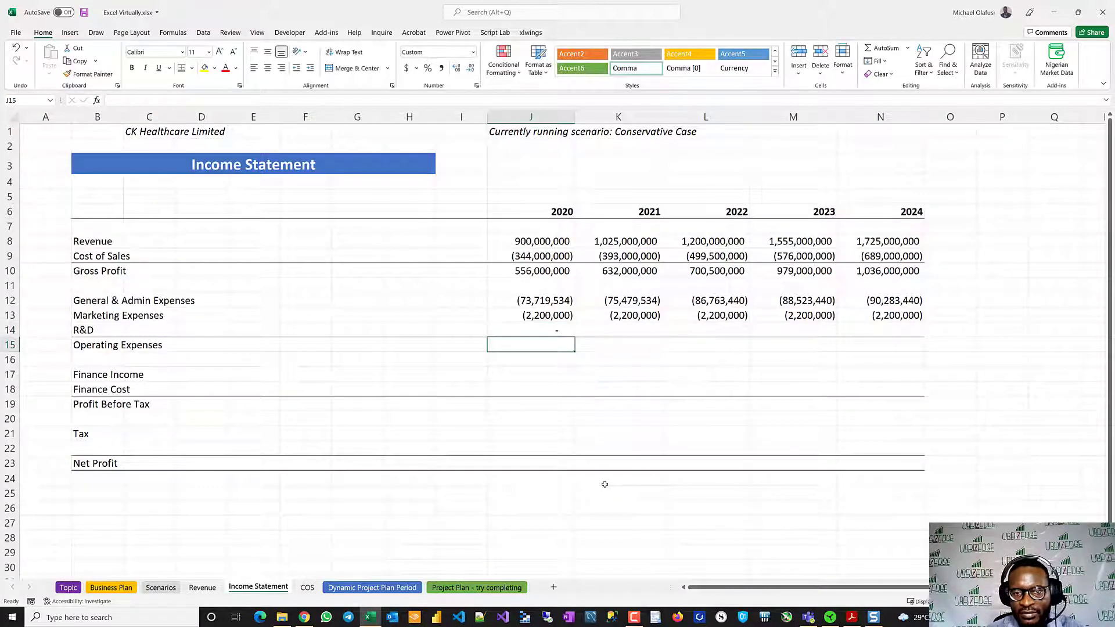
- Sum Gross Profit through R&D in the 2020 Operating Expenses cell J15, and fill rows 12 to 15 across through 2024
{"action": "type", "text": "=sum"}
{"action": "key", "text": "Tab"}
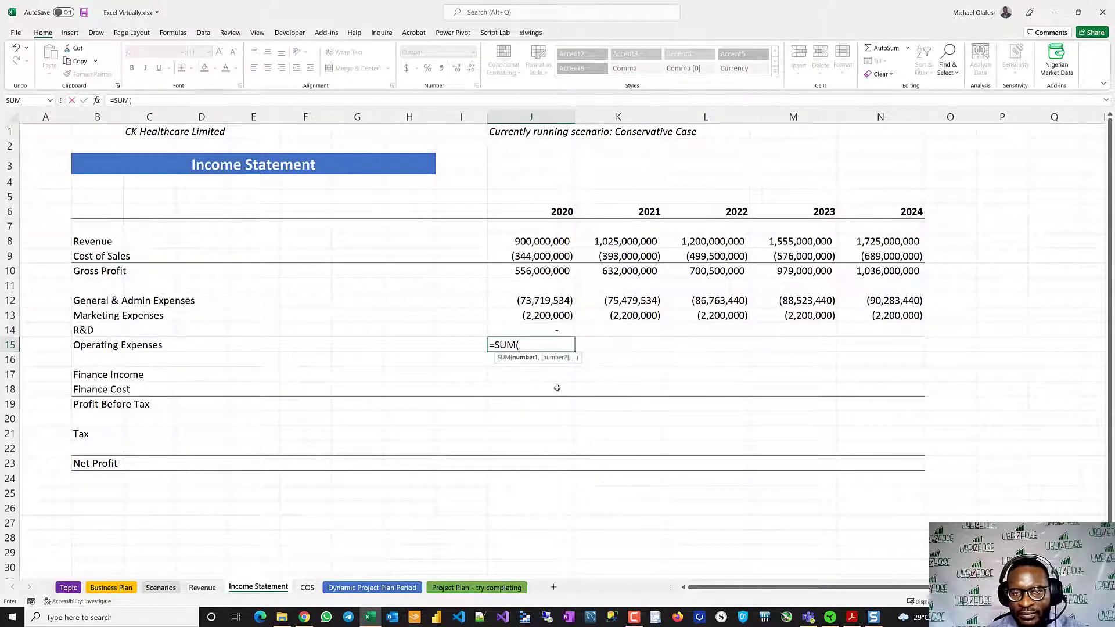
{"action": "mouse_move", "coordinate": [533, 272]}
{"action": "left_mouse_down"}
{"action": "mouse_move", "coordinate": [534, 322]}
{"action": "mouse_move", "coordinate": [526, 300]}
{"action": "mouse_move", "coordinate": [556, 352]}
{"action": "mouse_move", "coordinate": [897, 363]}
{"action": "mouse_move", "coordinate": [920, 351]}
{"action": "left_mouse_up"}
{"action": "key", "text": "Return"}
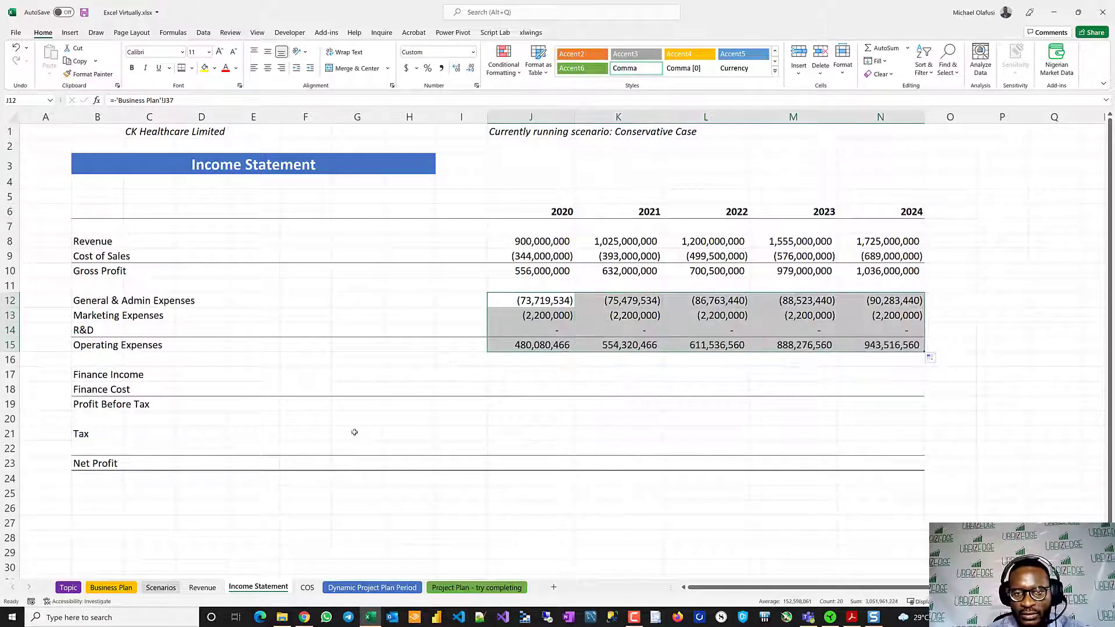
- Save the workbook
{"action": "left_click", "coordinate": [354, 432]}
{"action": "key", "text": "ctrl+s"}
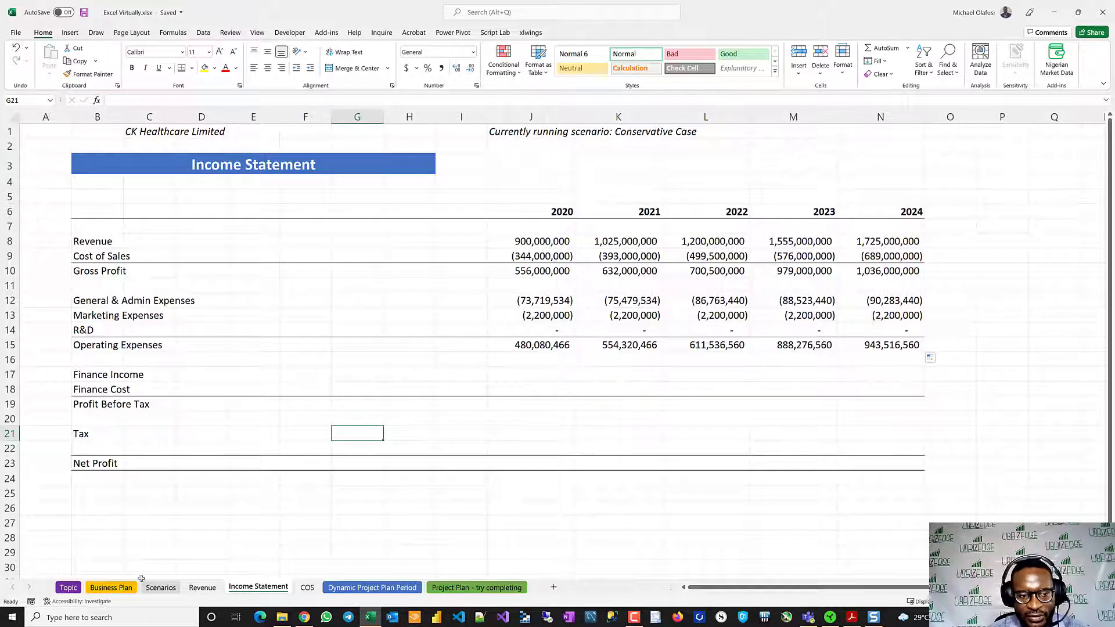
- Examine the Loan 1 Interest Expense row 57 on the Business Plan sheet, and return to the Income Statement sheet
{"action": "left_click", "coordinate": [111, 587]}
{"action": "scroll", "coordinate": [259, 438], "scroll_direction": "down", "scroll_amount": 2}
{"action": "scroll", "coordinate": [259, 439], "scroll_direction": "down", "scroll_amount": 4}
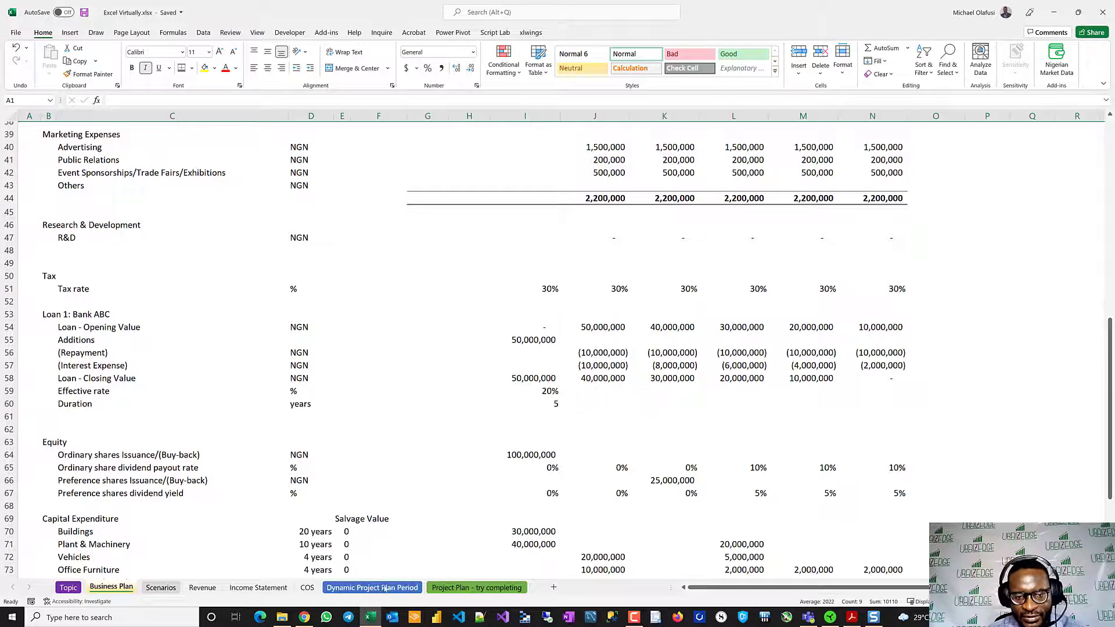
{"action": "left_click", "coordinate": [66, 364]}
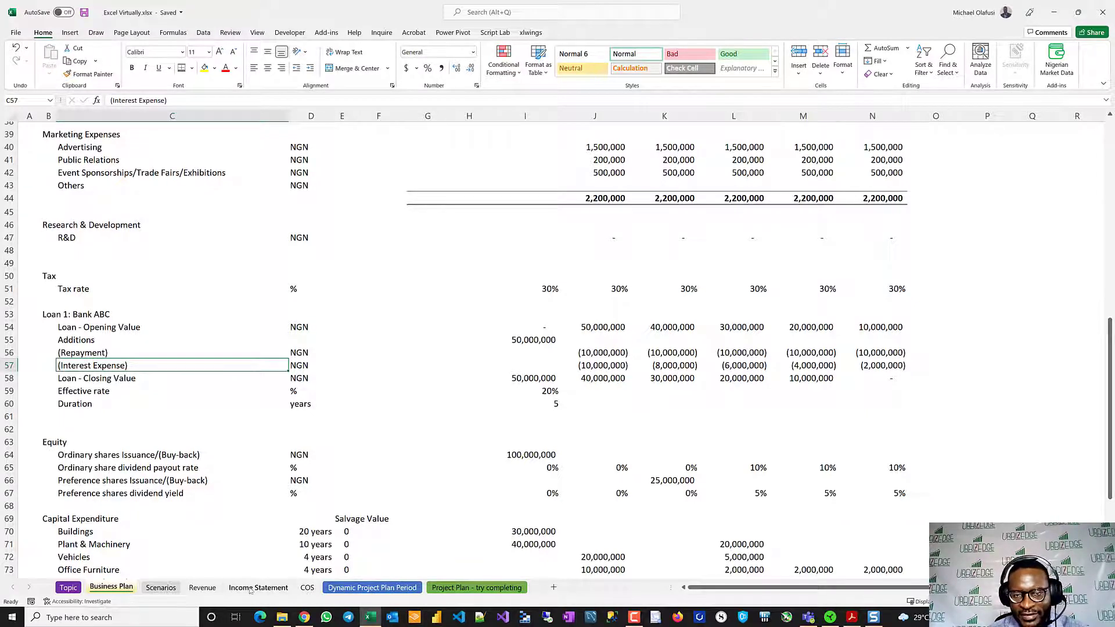
{"action": "left_click", "coordinate": [9, 365]}
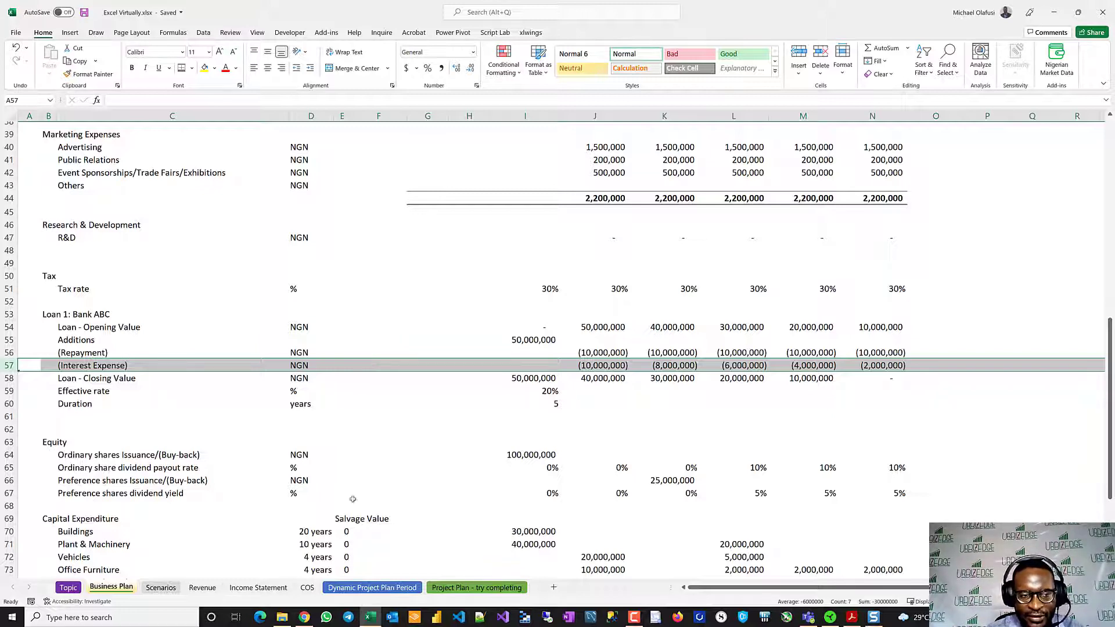
{"action": "scroll", "coordinate": [130, 340], "scroll_direction": "up", "scroll_amount": 3}
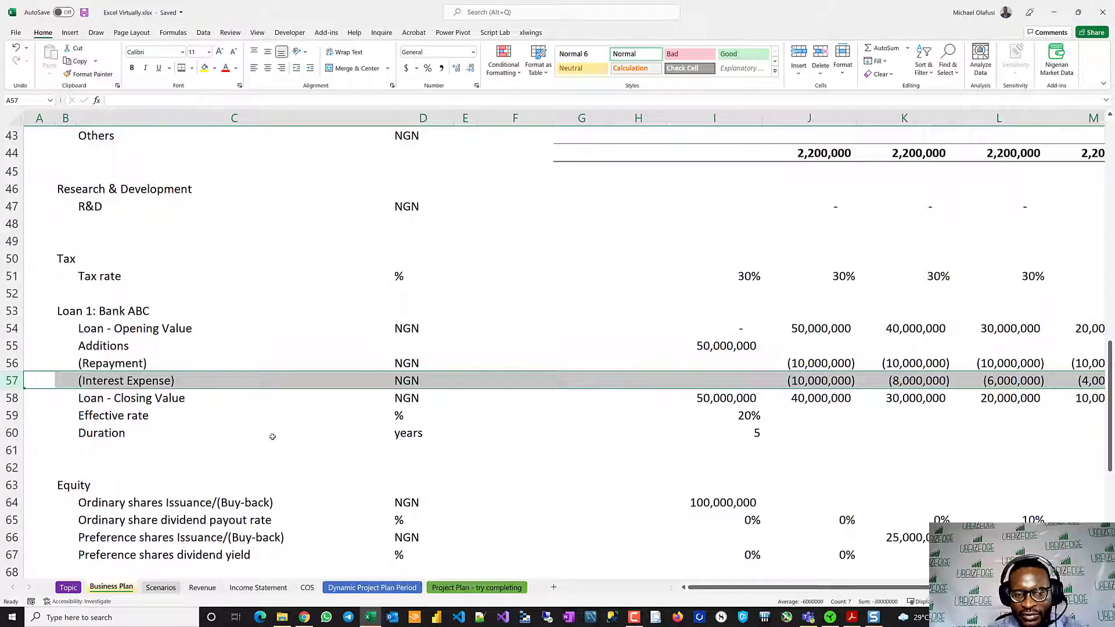
{"action": "left_click", "coordinate": [258, 588]}
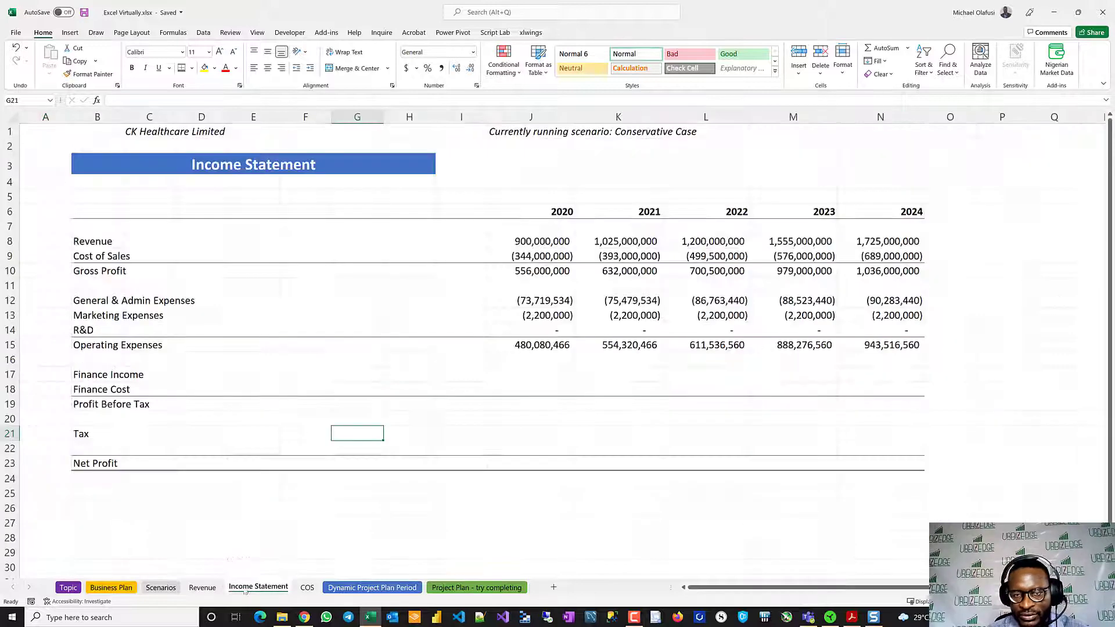
- Link the 2020 Finance Cost cell J18 to Business Plan interest expense cell I57, and fill it across through 2024
{"action": "left_click", "coordinate": [520, 384]}
{"action": "type", "text": "="}
{"action": "key", "text": "BackSpace"}
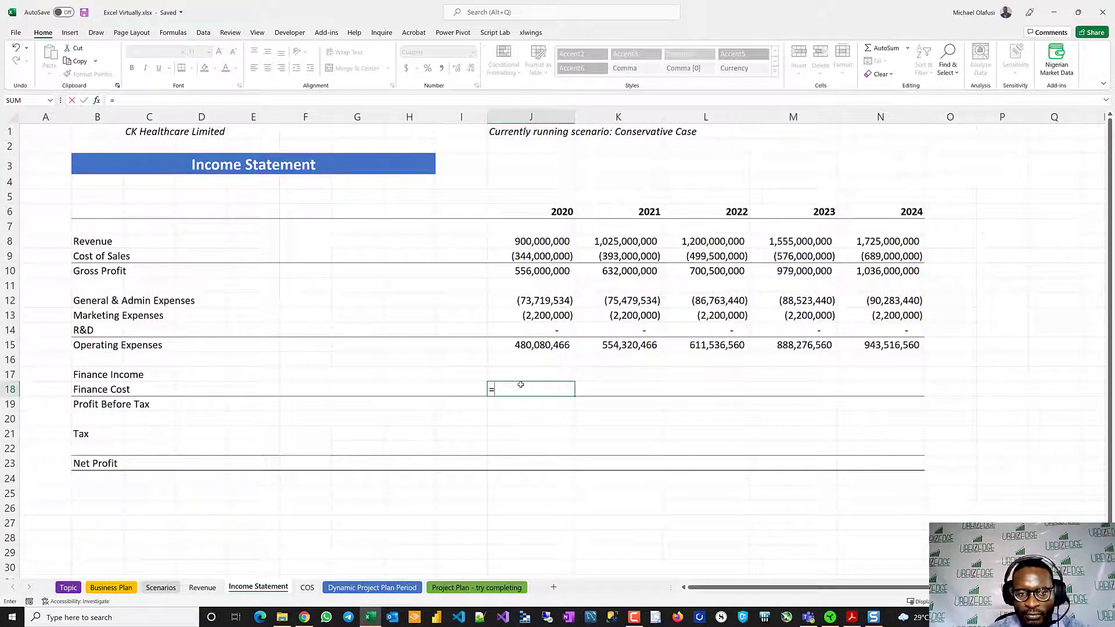
{"action": "left_click", "coordinate": [119, 587]}
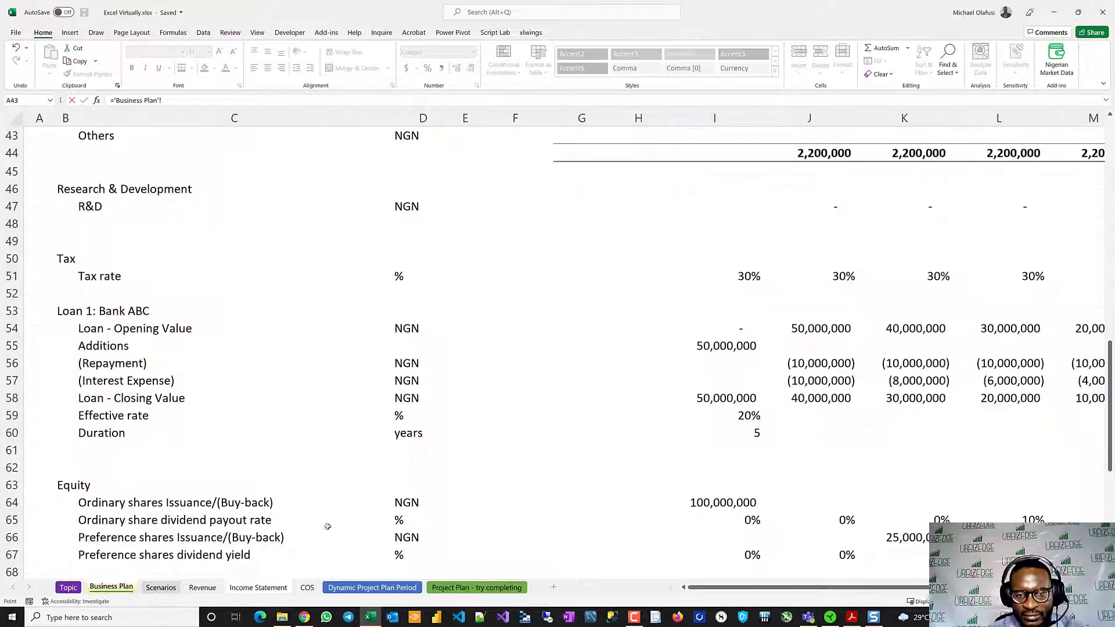
{"action": "left_click", "coordinate": [733, 381]}
{"action": "key", "text": "Return"}
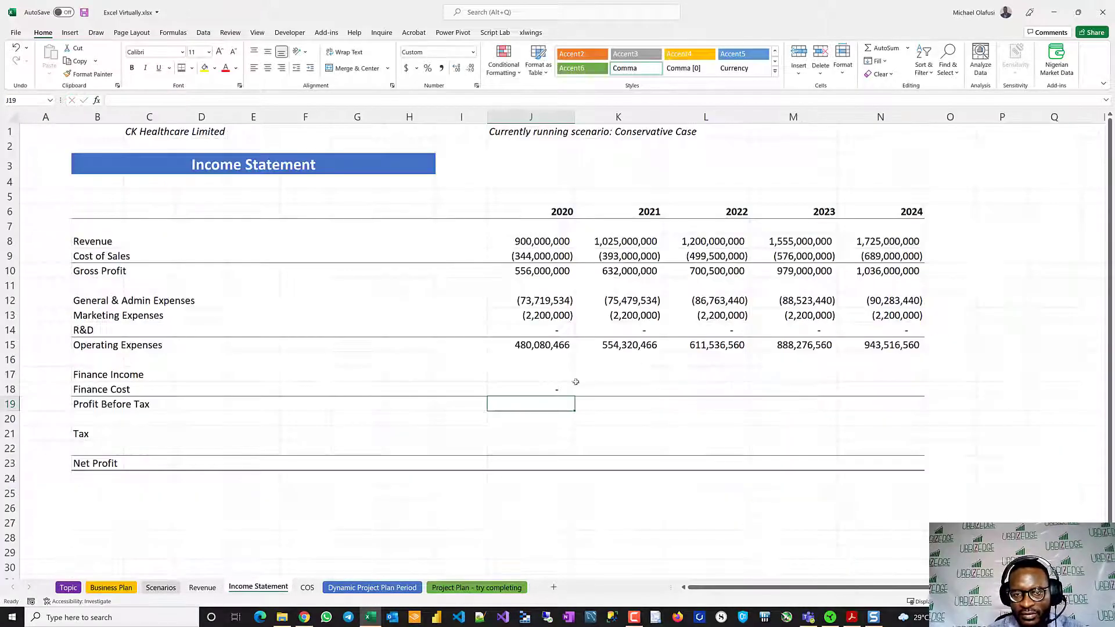
{"action": "left_click", "coordinate": [556, 387]}
{"action": "left_click_drag", "start_coordinate": [575, 396], "coordinate": [914, 397]}
- Calculate 2020 Profit Before Tax in J19 with =SUM(J15:J18), and fill it across through 2024
{"action": "left_click", "coordinate": [501, 402]}
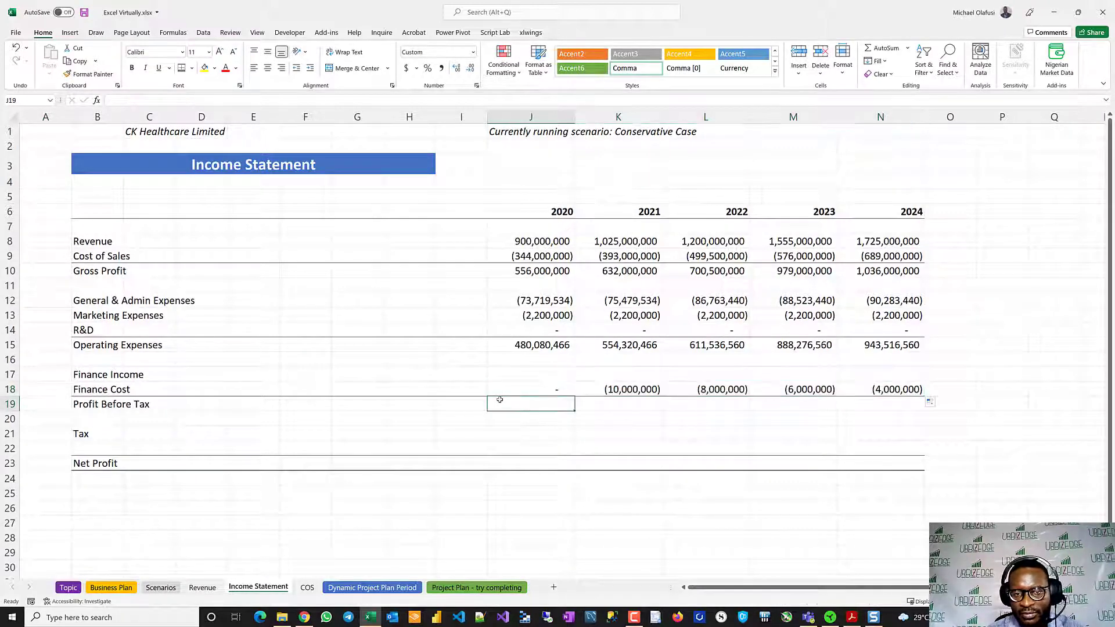
{"action": "type", "text": "="}
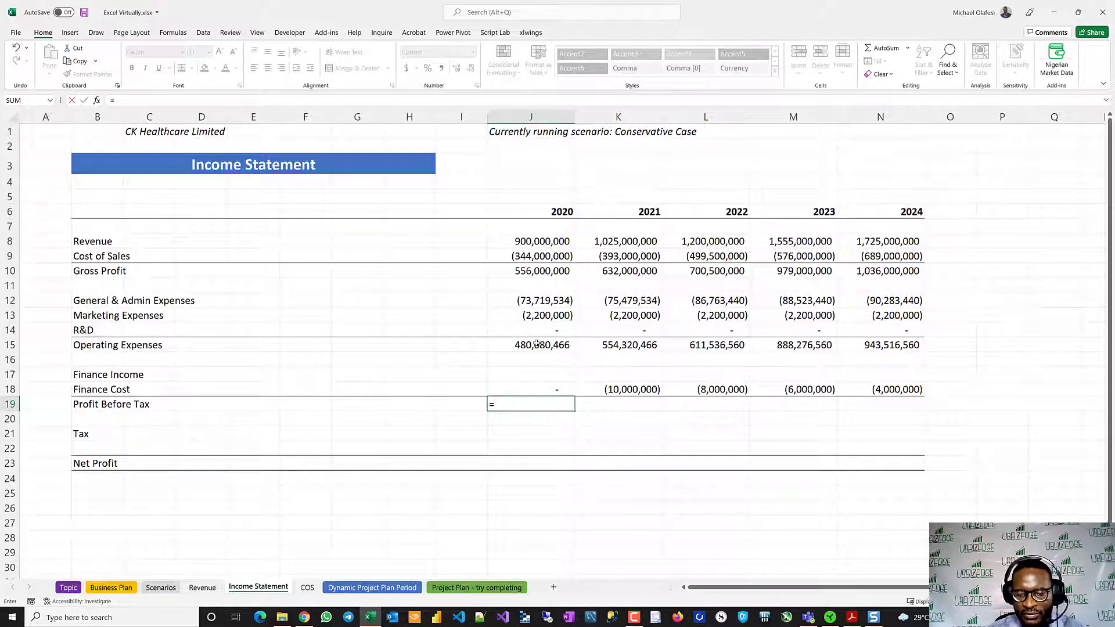
{"action": "type", "text": "sum"}
{"action": "key", "text": "Tab"}
{"action": "left_click_drag", "start_coordinate": [537, 343], "coordinate": [538, 394]}
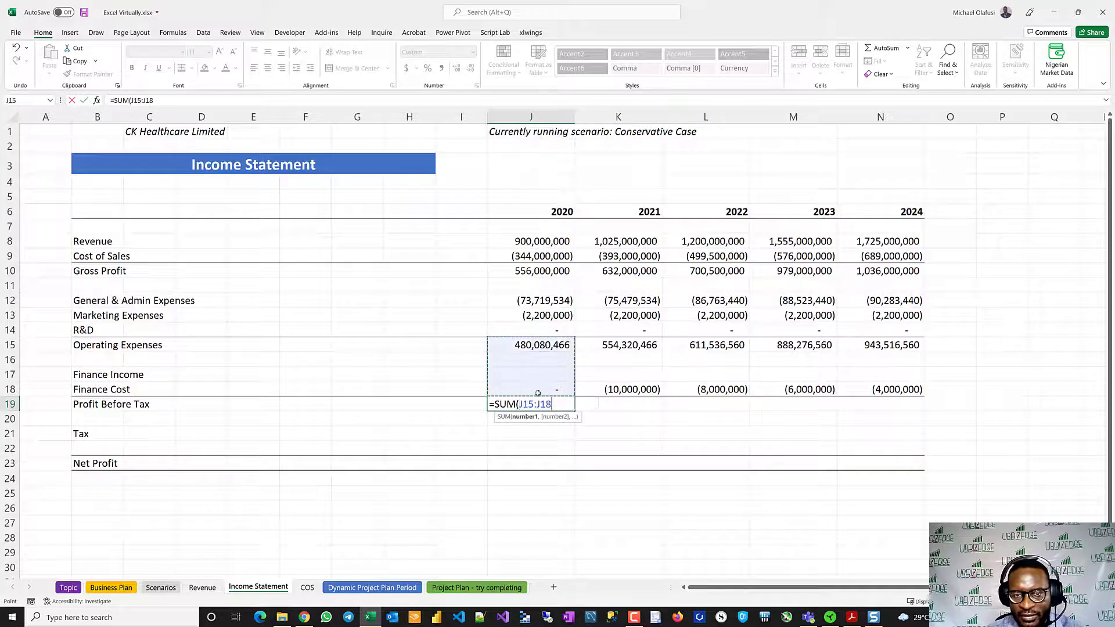
{"action": "key", "text": "Return"}
{"action": "left_click", "coordinate": [541, 404]}
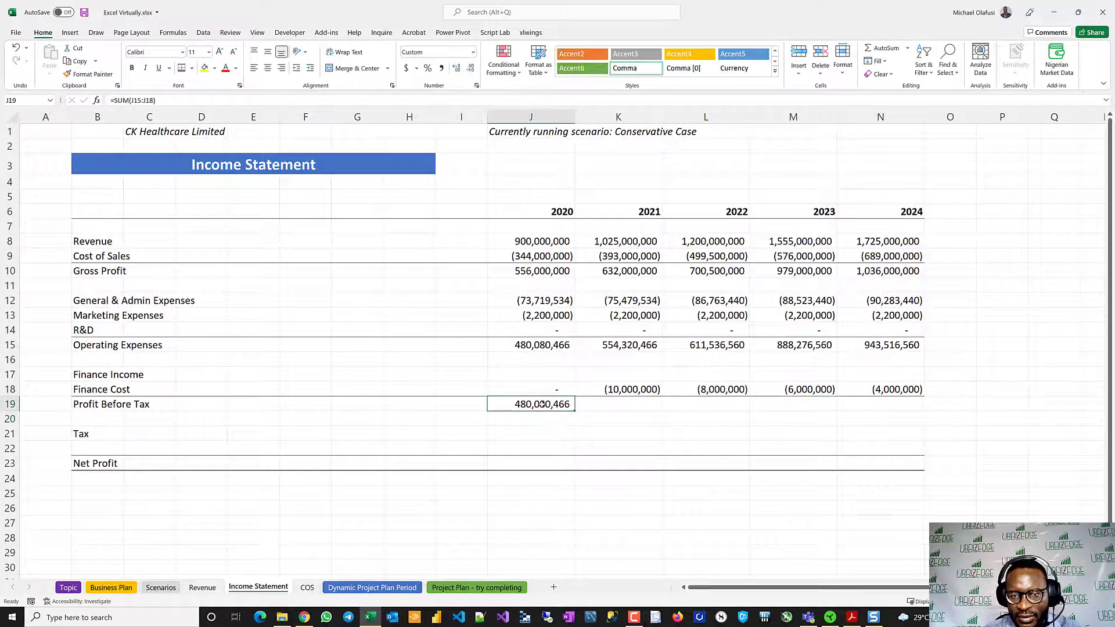
{"action": "left_click_drag", "start_coordinate": [576, 413], "coordinate": [886, 418]}
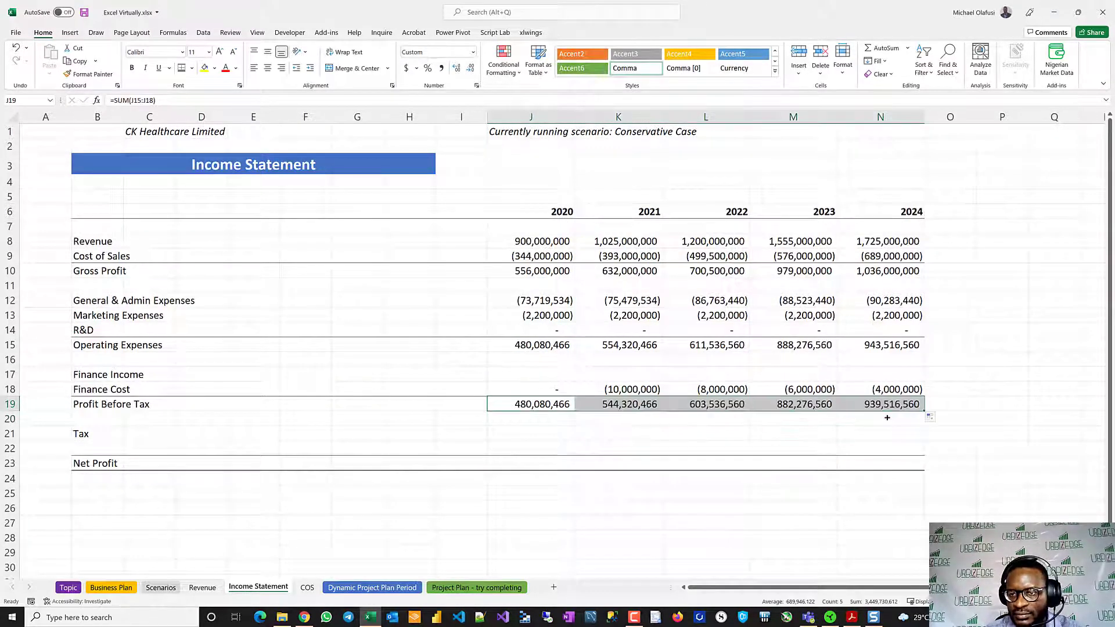
- Calculate the 2020 Tax in J21 as Profit Before Tax times the Business Plan tax rate, =J19*'Business Plan'!I51
{"action": "left_click", "coordinate": [530, 435]}
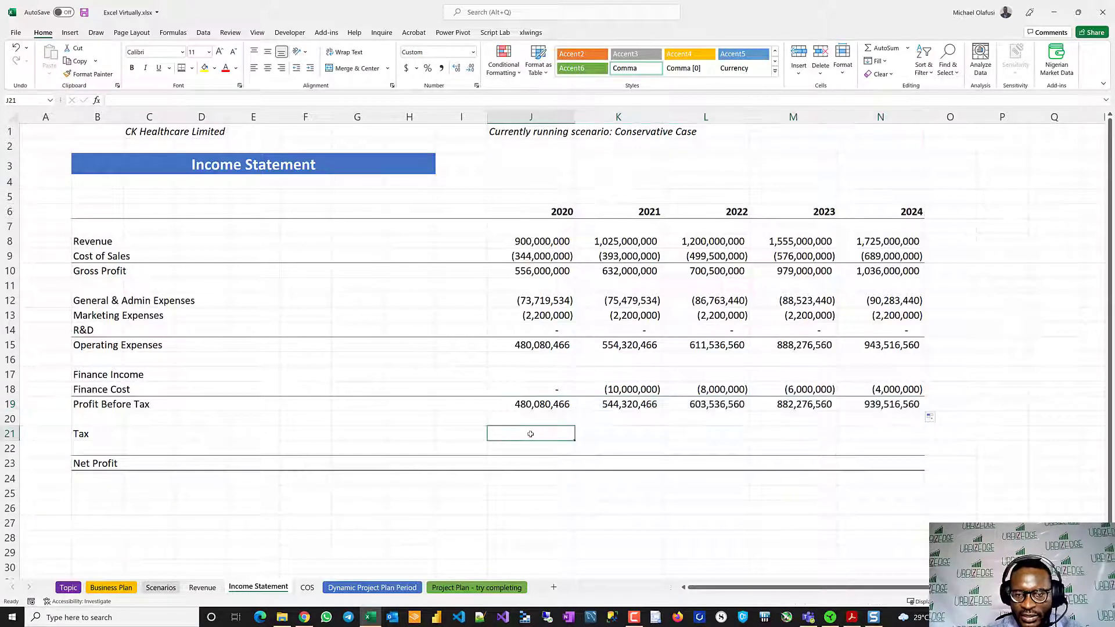
{"action": "type", "text": "="}
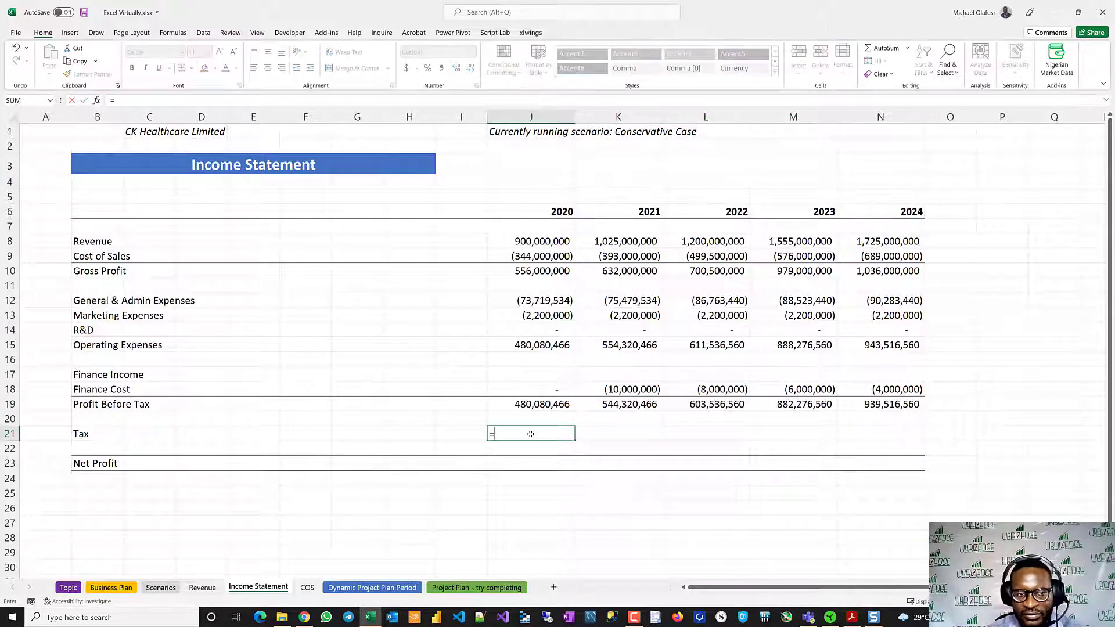
{"action": "left_click", "coordinate": [523, 405]}
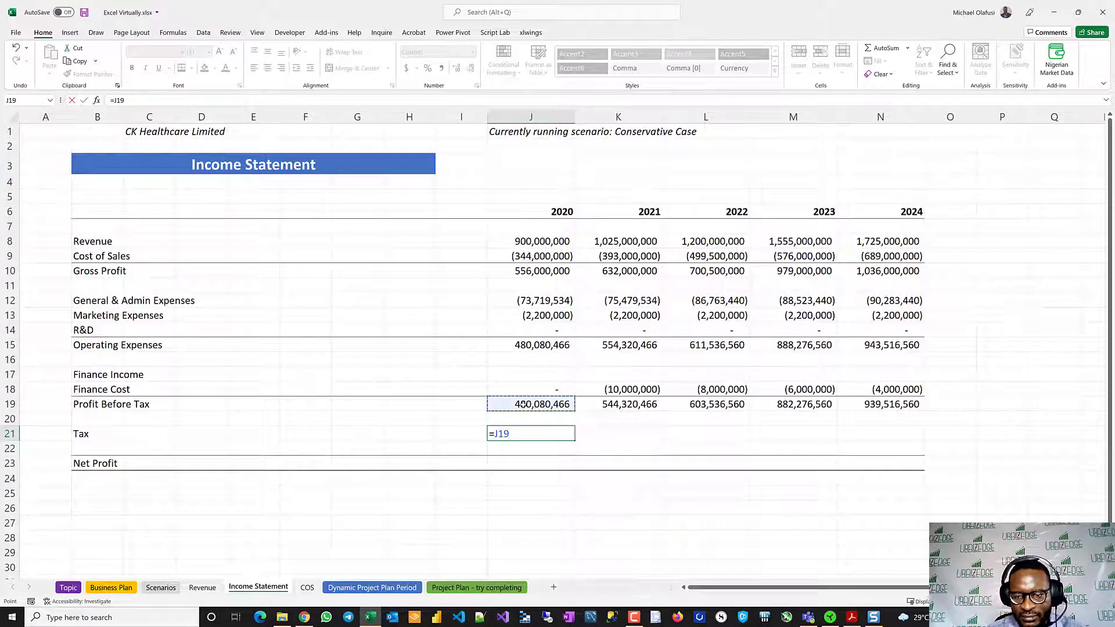
{"action": "type", "text": "*"}
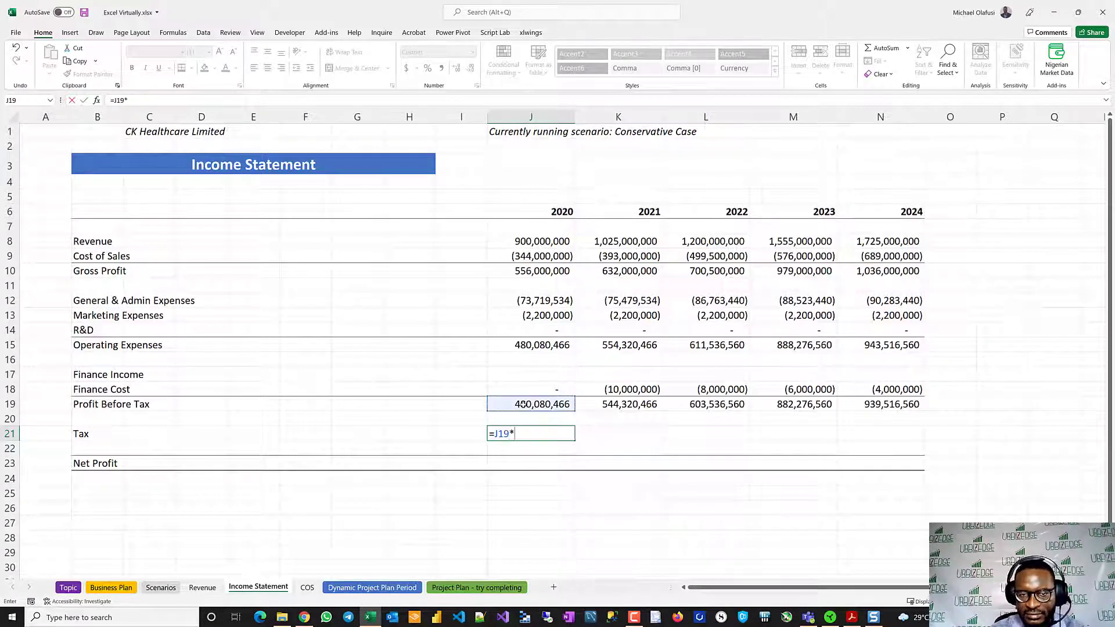
{"action": "left_click", "coordinate": [116, 589]}
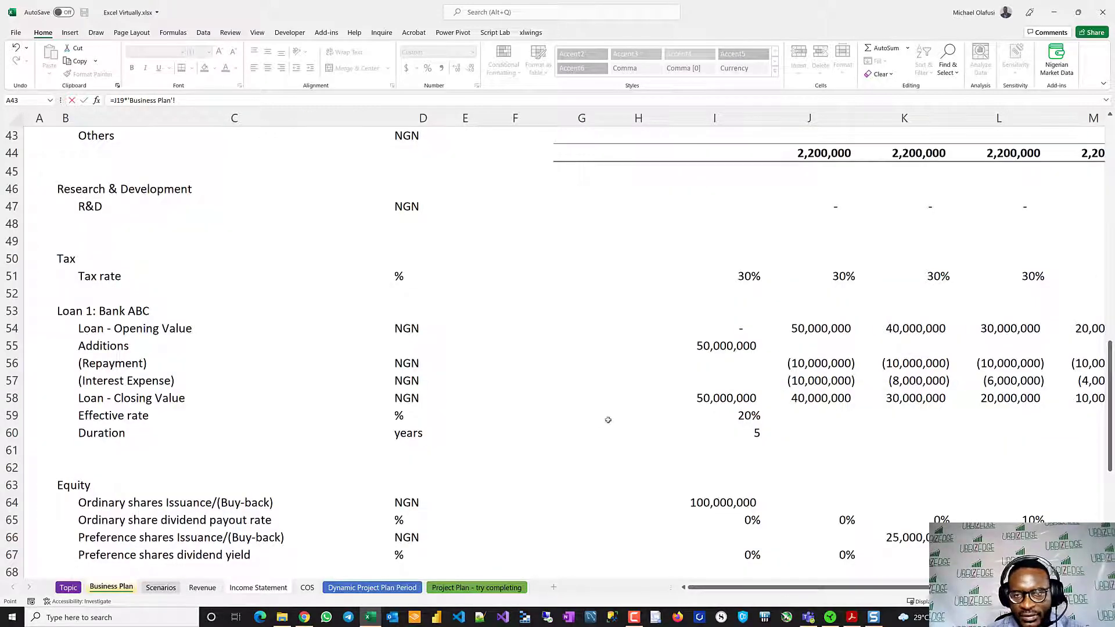
{"action": "left_click", "coordinate": [740, 279]}
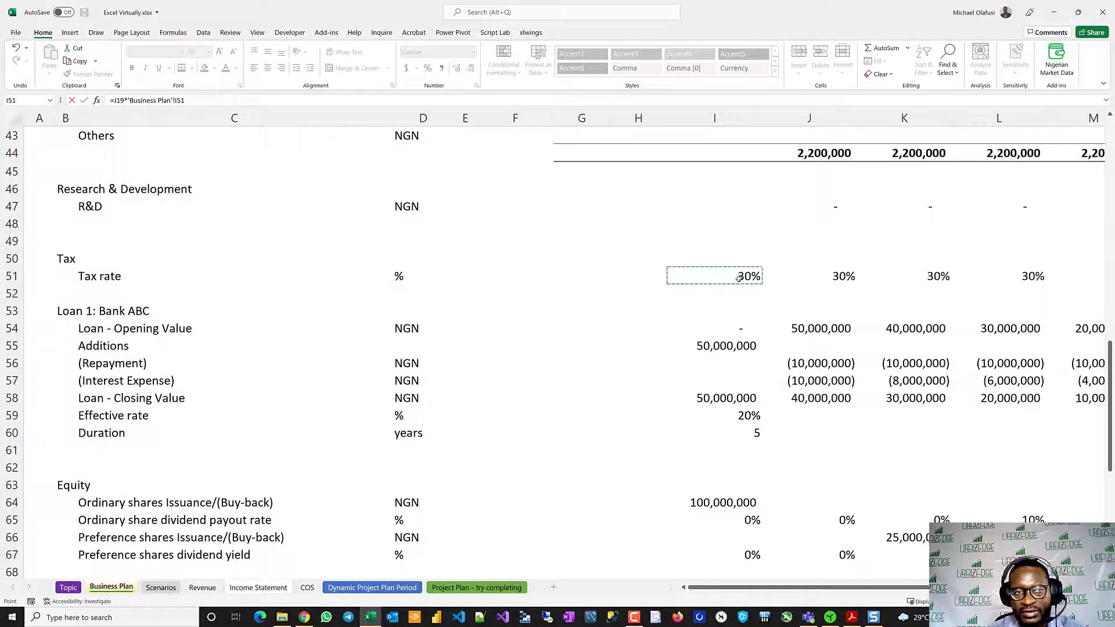
{"action": "key", "text": "Return"}
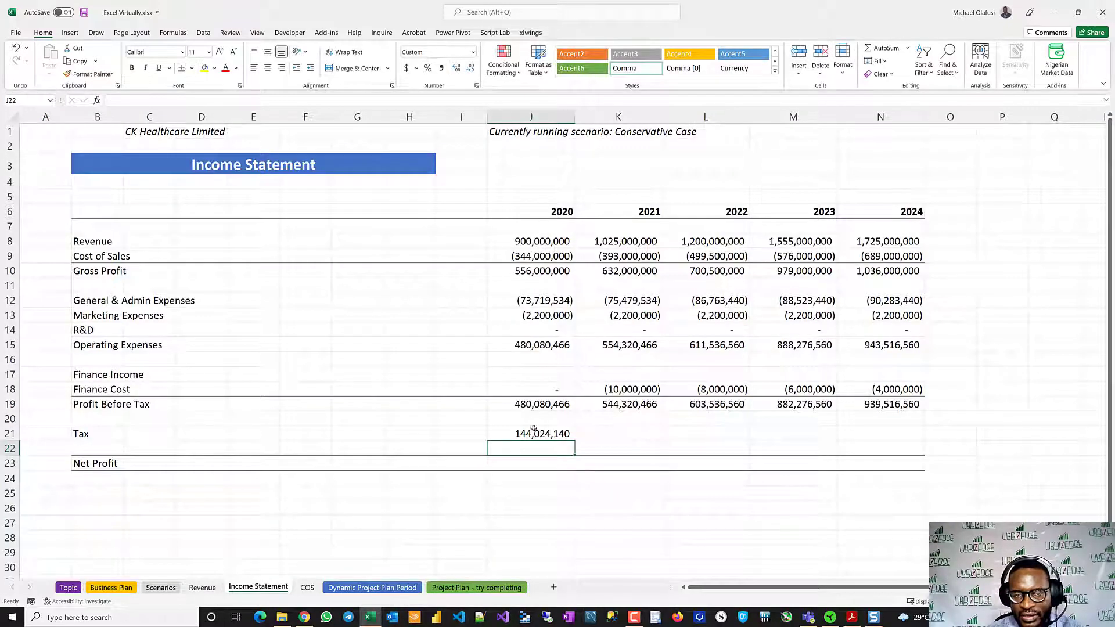
- Make the 2020 Tax formula in J21 negative, and fill it across through 2024
{"action": "double_click", "coordinate": [539, 433]}
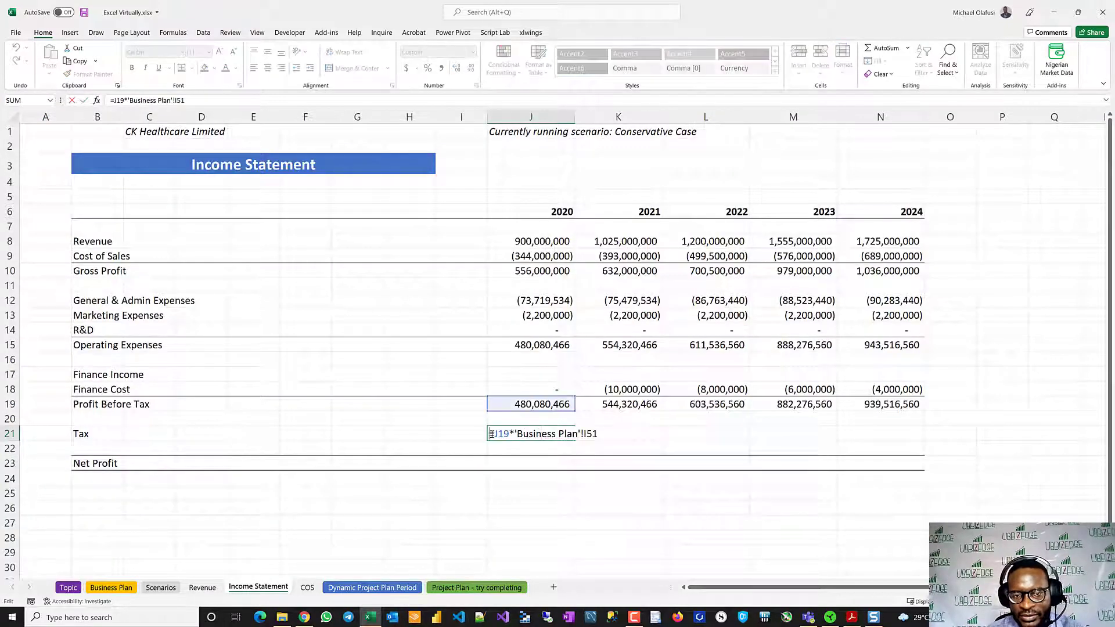
{"action": "type", "text": "-"}
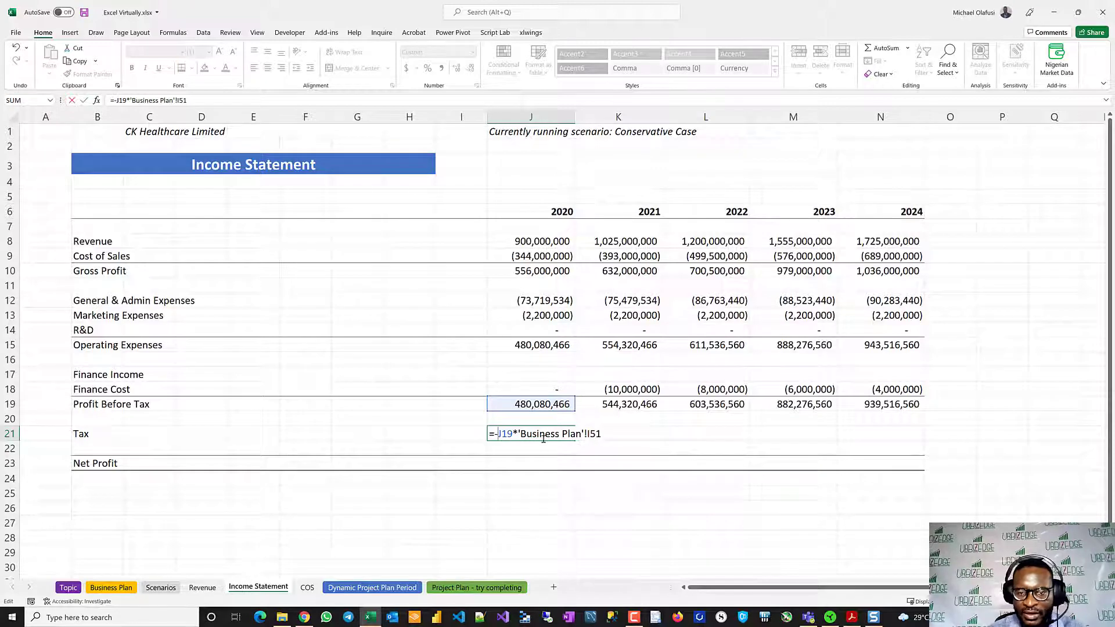
{"action": "key", "text": "Return"}
{"action": "left_click", "coordinate": [564, 431]}
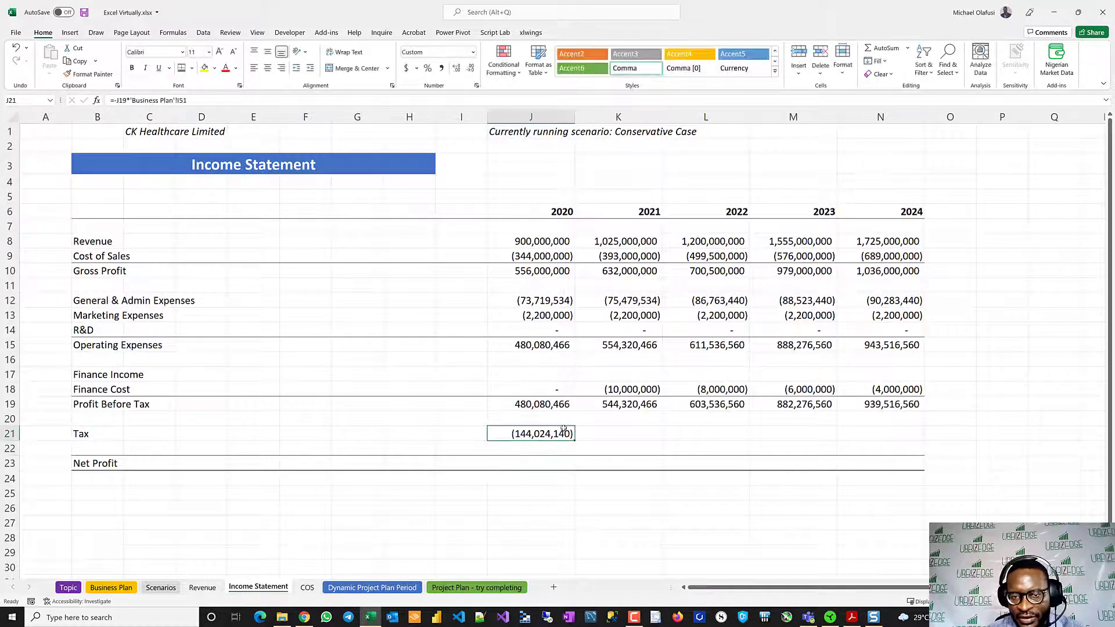
{"action": "left_click_drag", "start_coordinate": [573, 439], "coordinate": [915, 435]}
- Negate the 2020 Profit Before Tax formula in J19 to =-SUM(J15:J18) to test the tax on a loss
{"action": "left_click", "coordinate": [548, 405]}
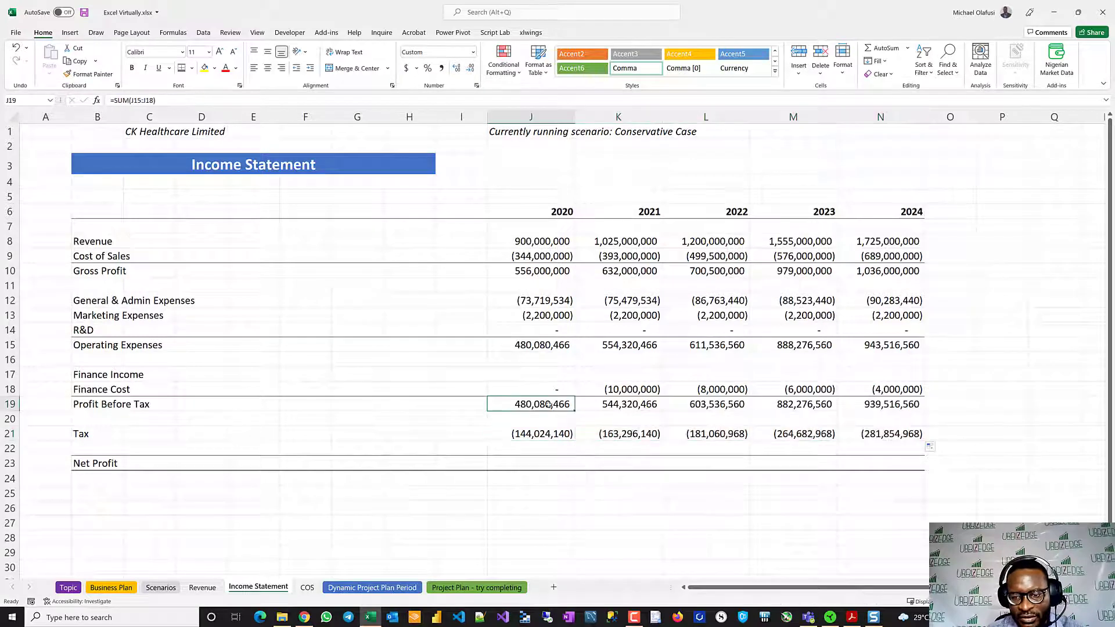
{"action": "double_click", "coordinate": [530, 405]}
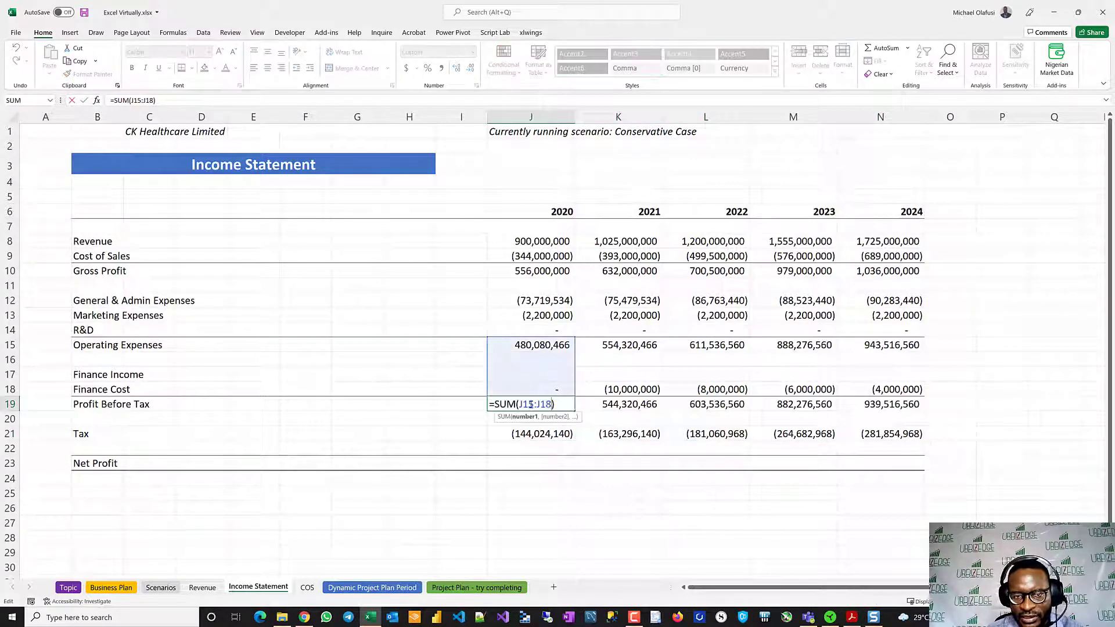
{"action": "left_click", "coordinate": [492, 404]}
{"action": "type", "text": "-"}
{"action": "key", "text": "Return"}
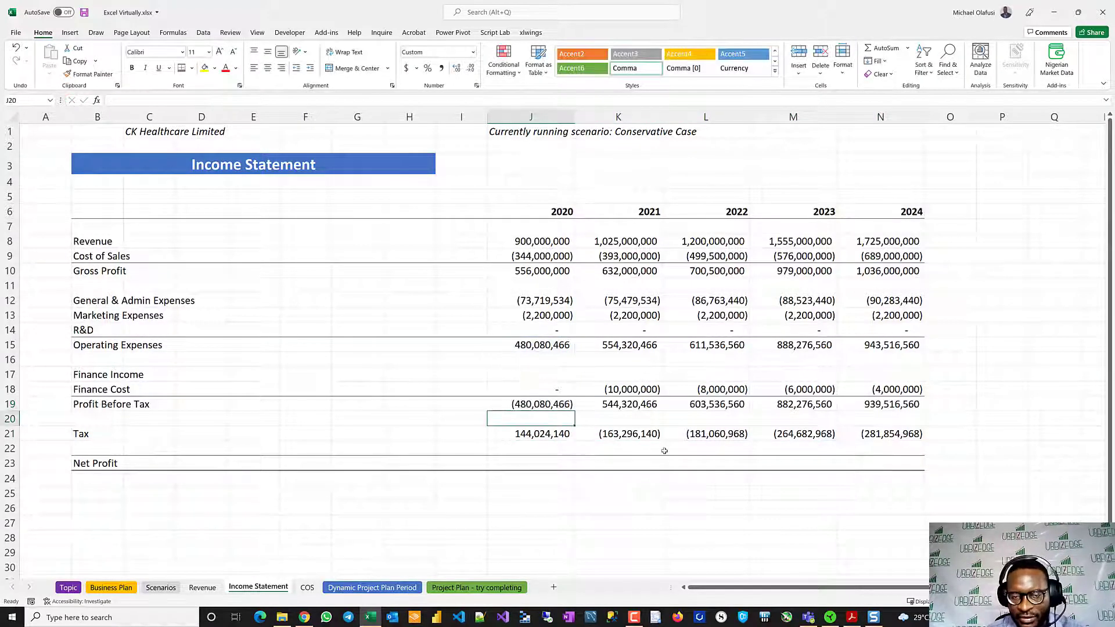
- Floor the 2020 Tax in J21 at zero by changing its formula to =-MAX(J19*'Business Plan'!I51,0)
{"action": "left_click", "coordinate": [543, 434]}
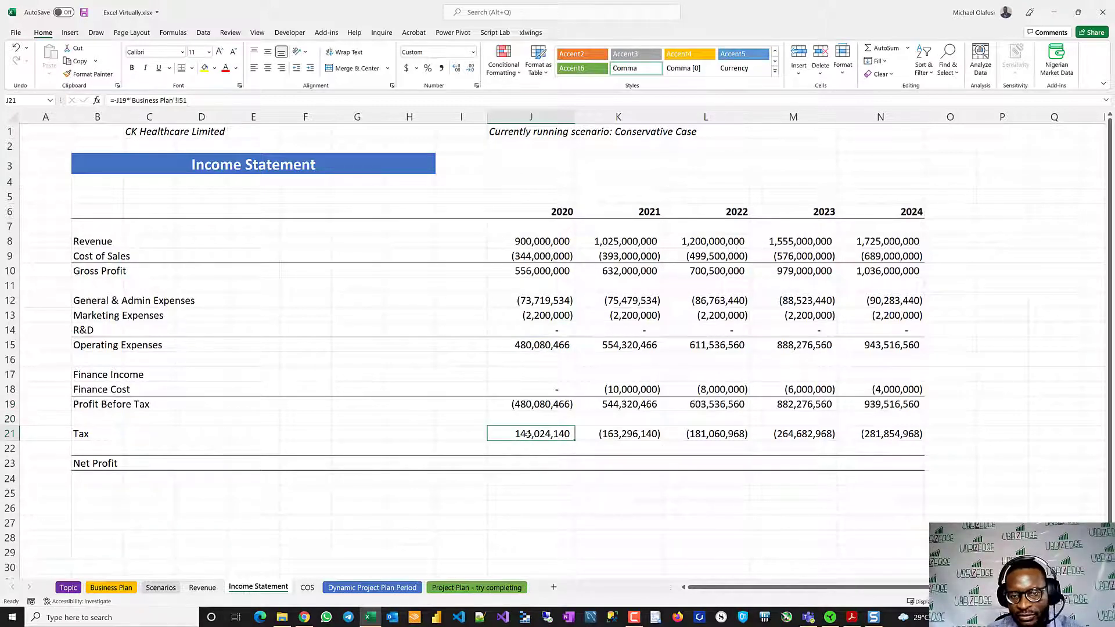
{"action": "double_click", "coordinate": [527, 434]}
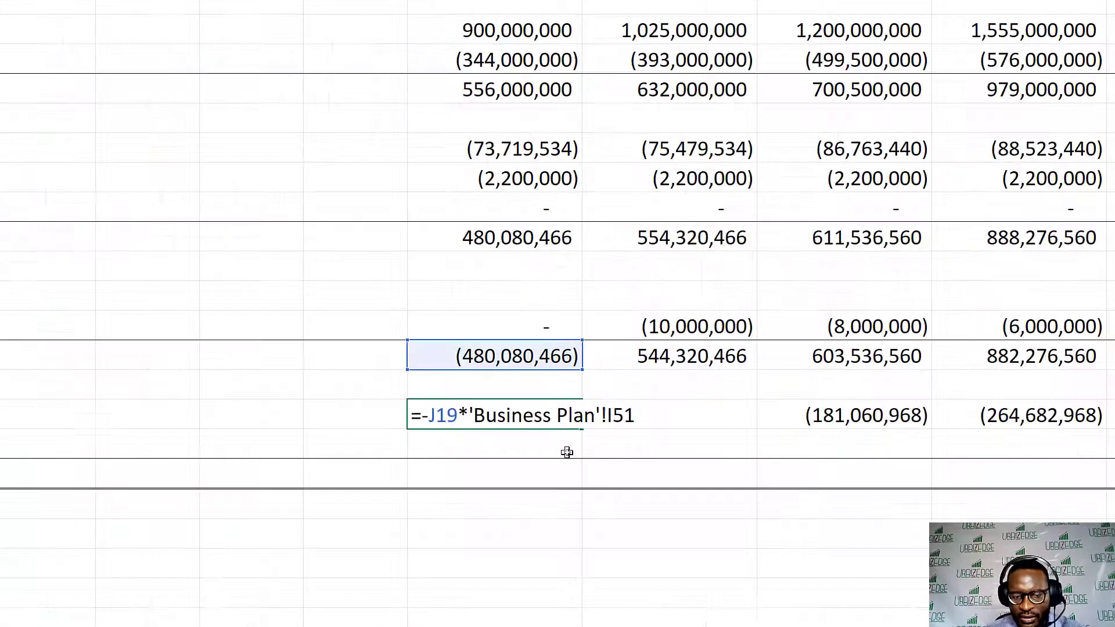
{"action": "type", "text": "max"}
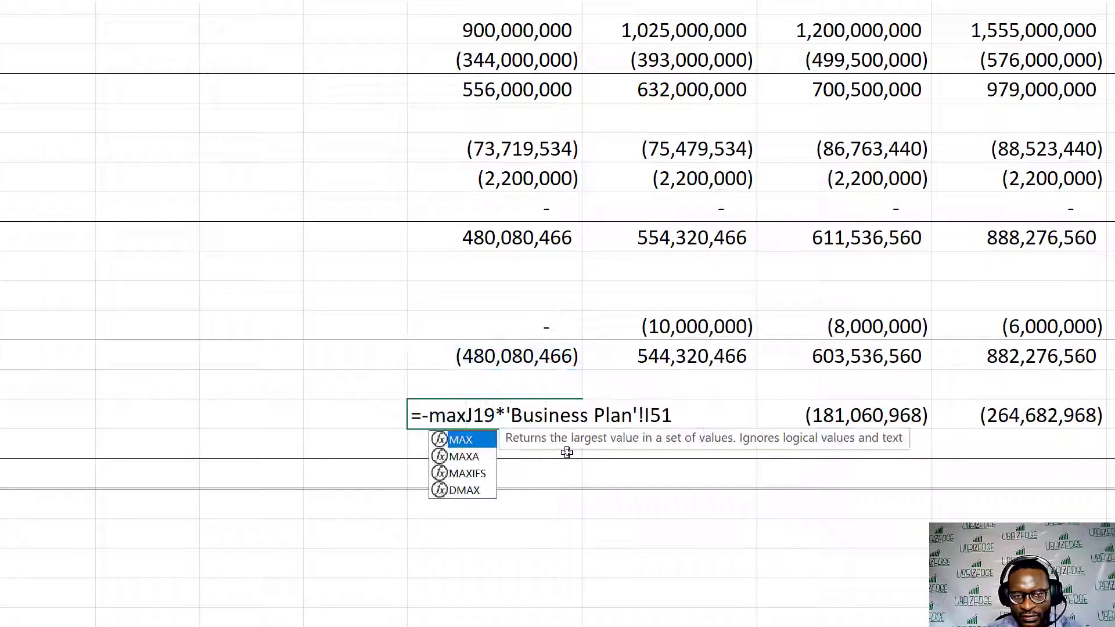
{"action": "type", "text": "("}
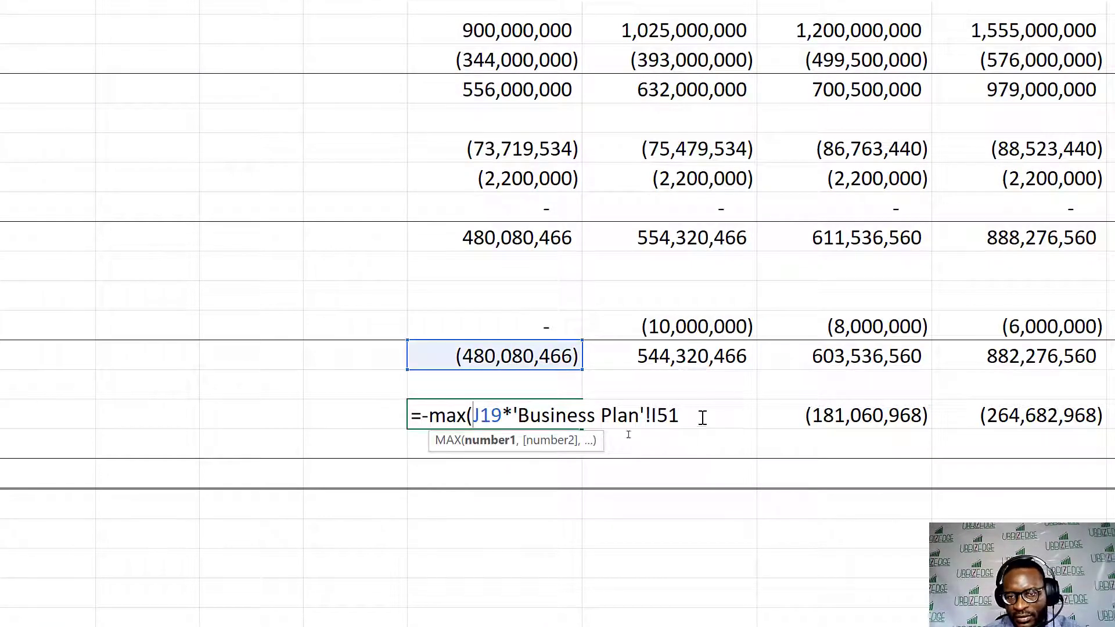
{"action": "type", "text": ","}
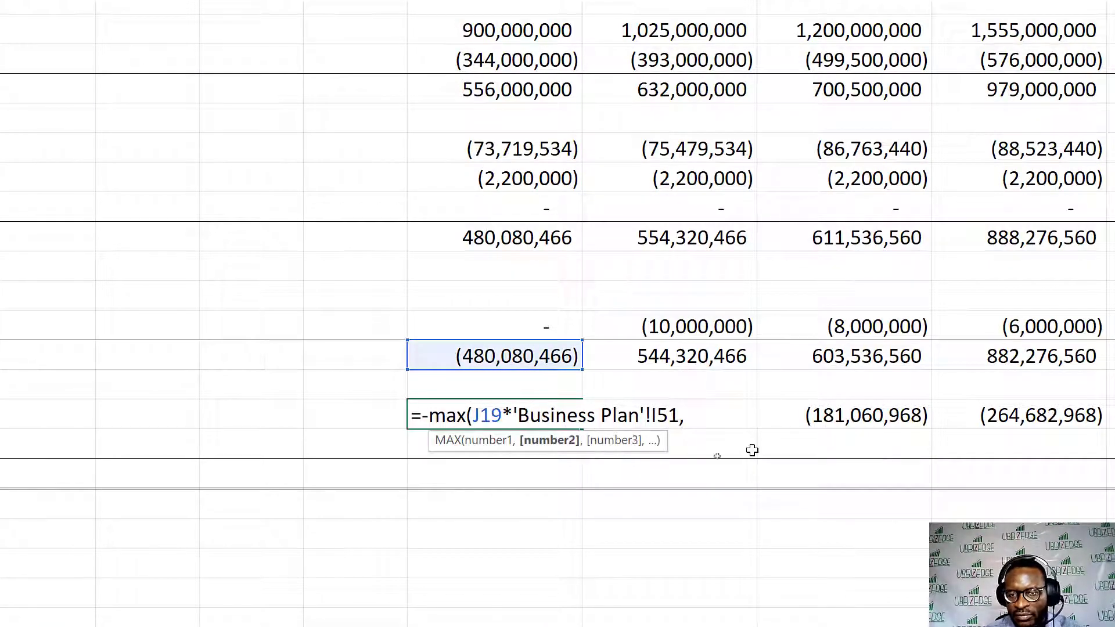
{"action": "type", "text": "0"}
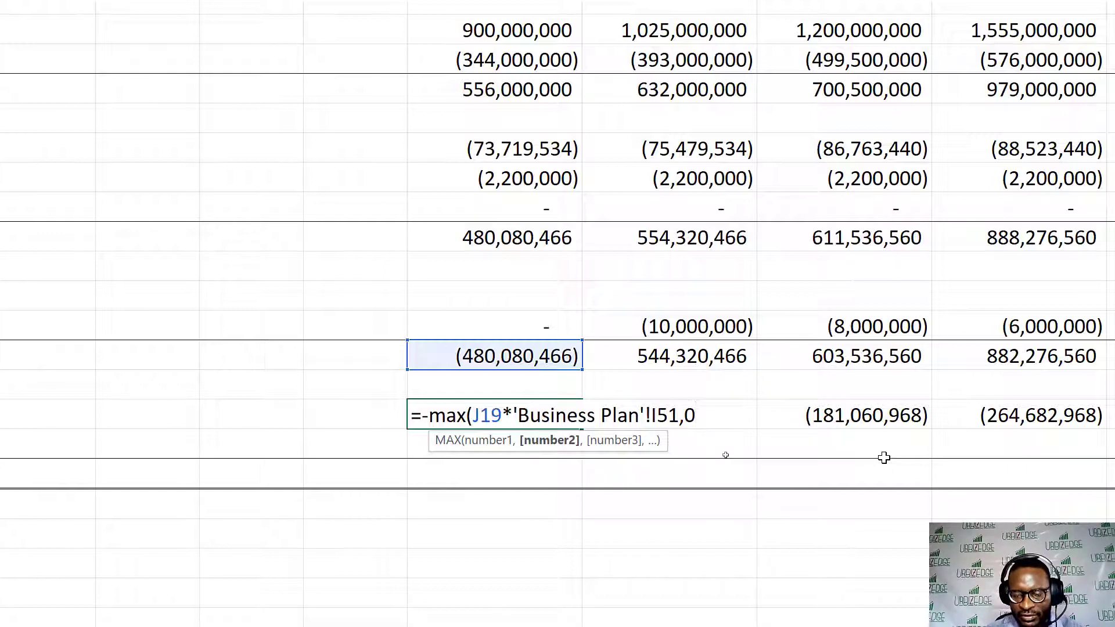
{"action": "type", "text": ")"}
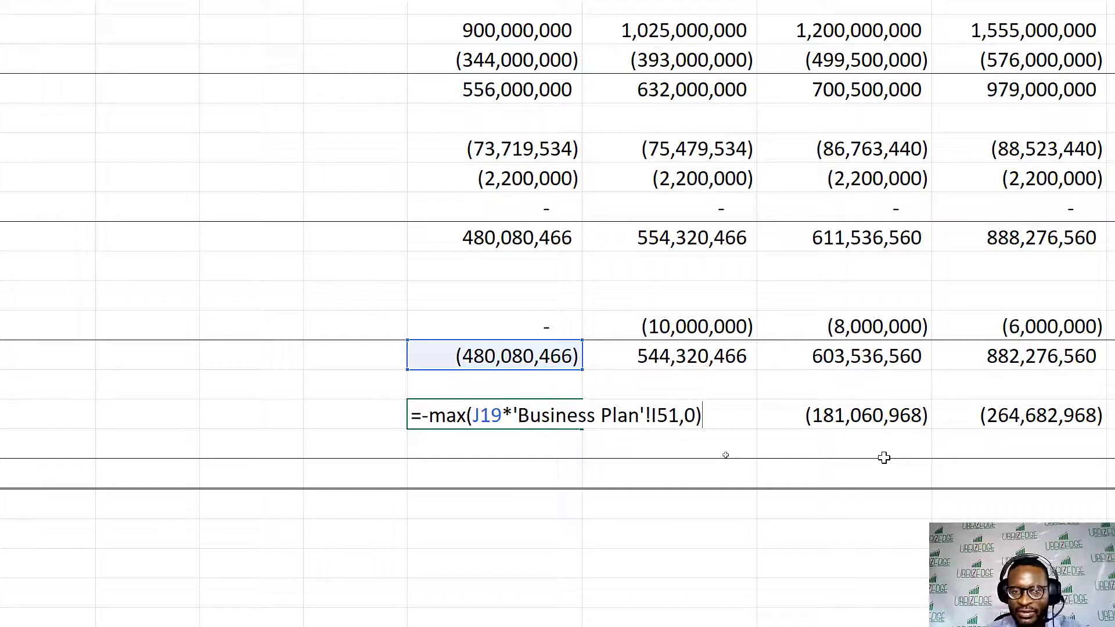
{"action": "key", "text": "ctrl+Return"}
{"action": "key", "text": "Down"}
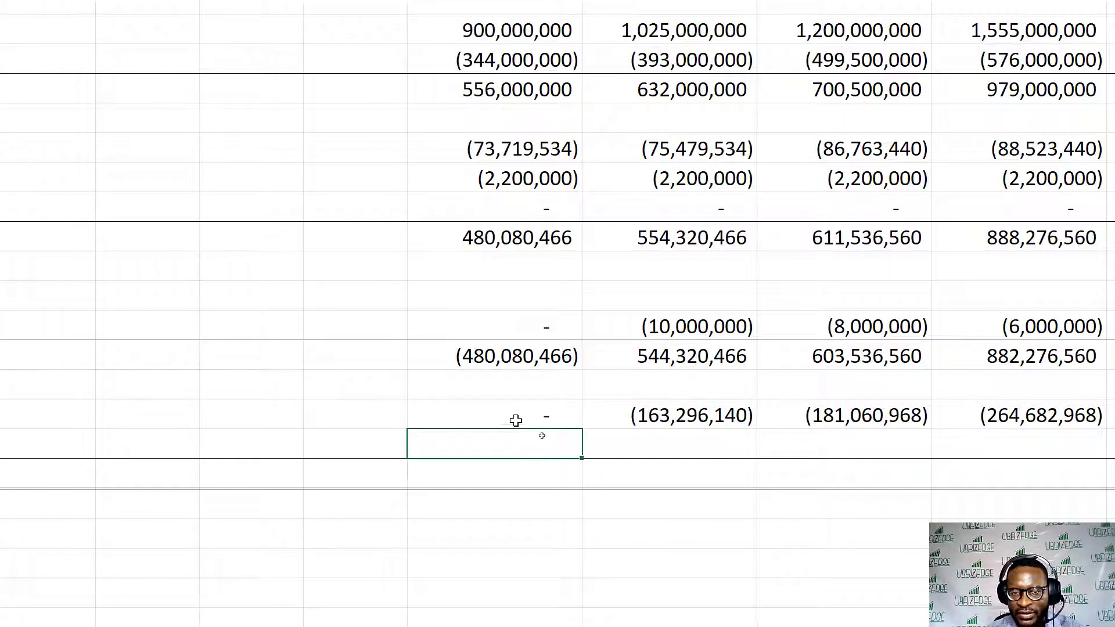
{"action": "left_click", "coordinate": [482, 351]}
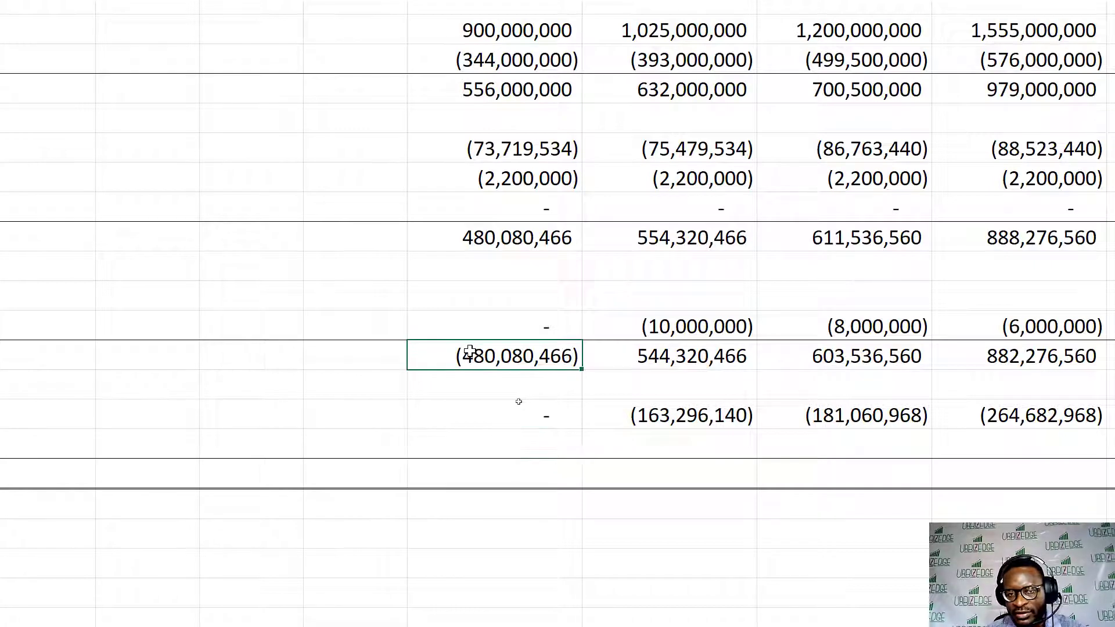
- Change the 2020 Profit Before Tax formula in J19 back to =SUM(J15:J18), and fill the J21 Tax formula across through 2024
{"action": "double_click", "coordinate": [471, 351]}
{"action": "left_click", "coordinate": [427, 352]}
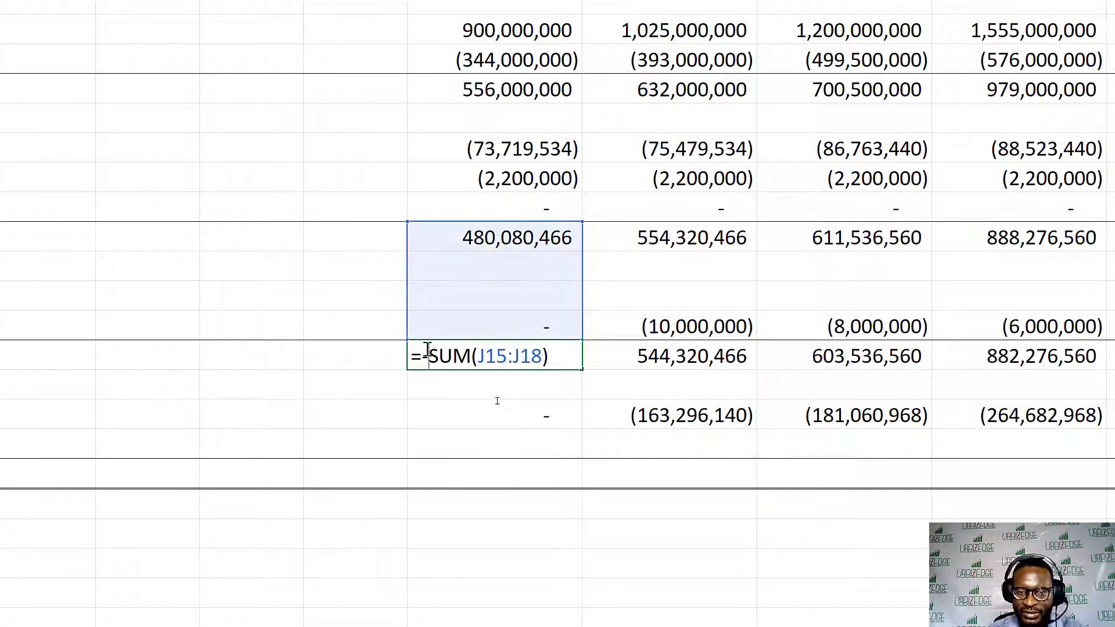
{"action": "key", "text": "BackSpace"}
{"action": "key", "text": "Return"}
{"action": "left_click", "coordinate": [552, 416]}
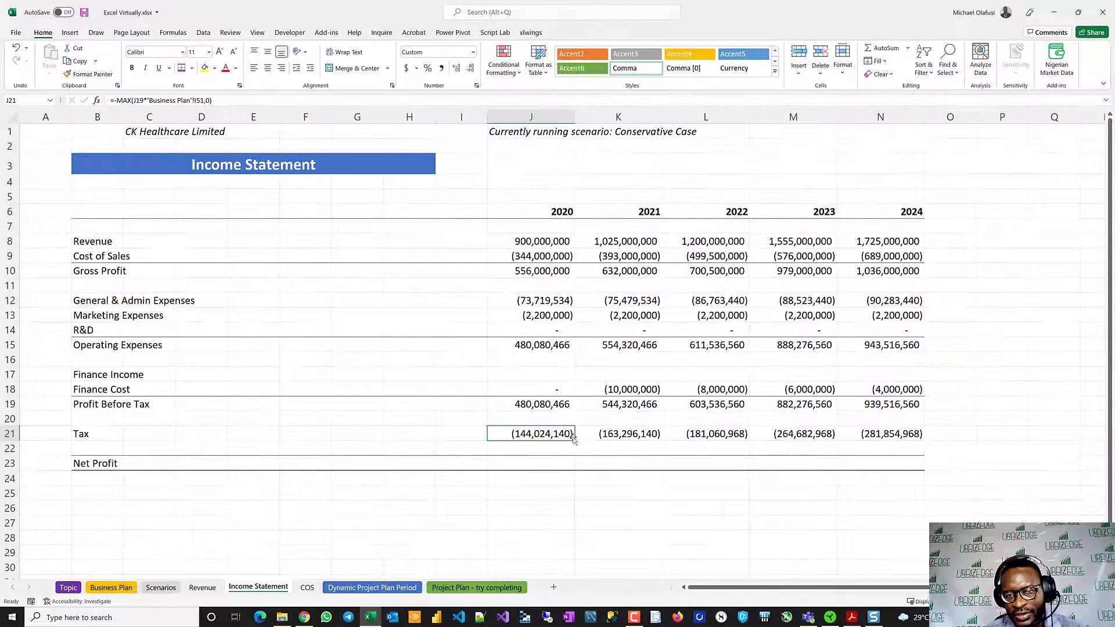
{"action": "left_click_drag", "start_coordinate": [573, 439], "coordinate": [922, 440]}
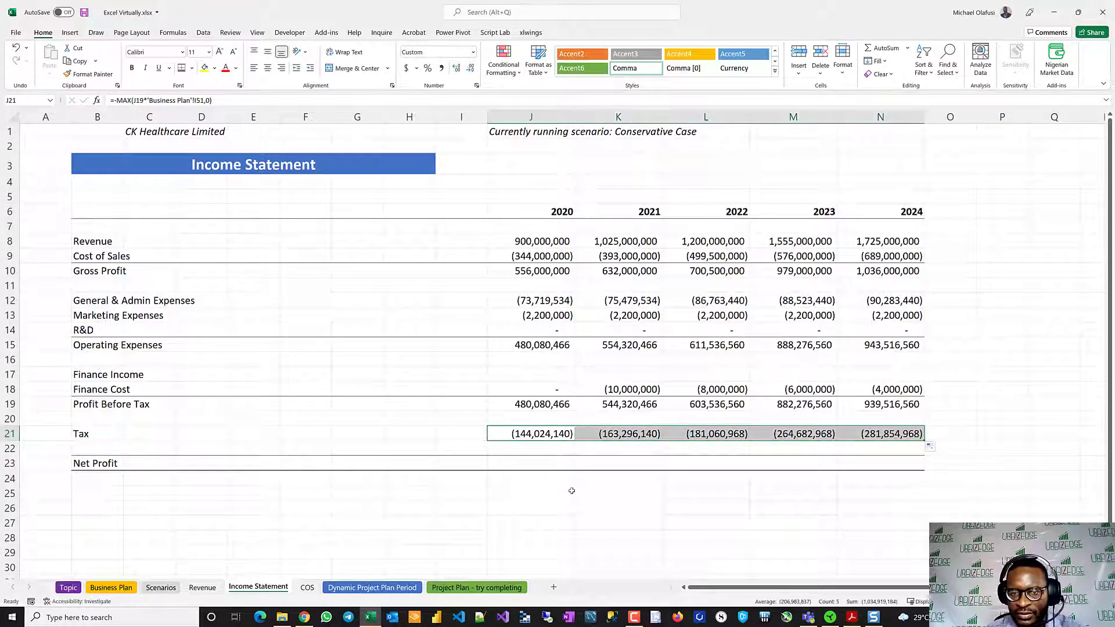
- Calculate the 2020 Net Profit in J23 as Profit Before Tax plus Tax, =SUM(J19:J21), and fill it across through 2024
{"action": "left_click", "coordinate": [535, 463]}
{"action": "type", "text": "=su"}
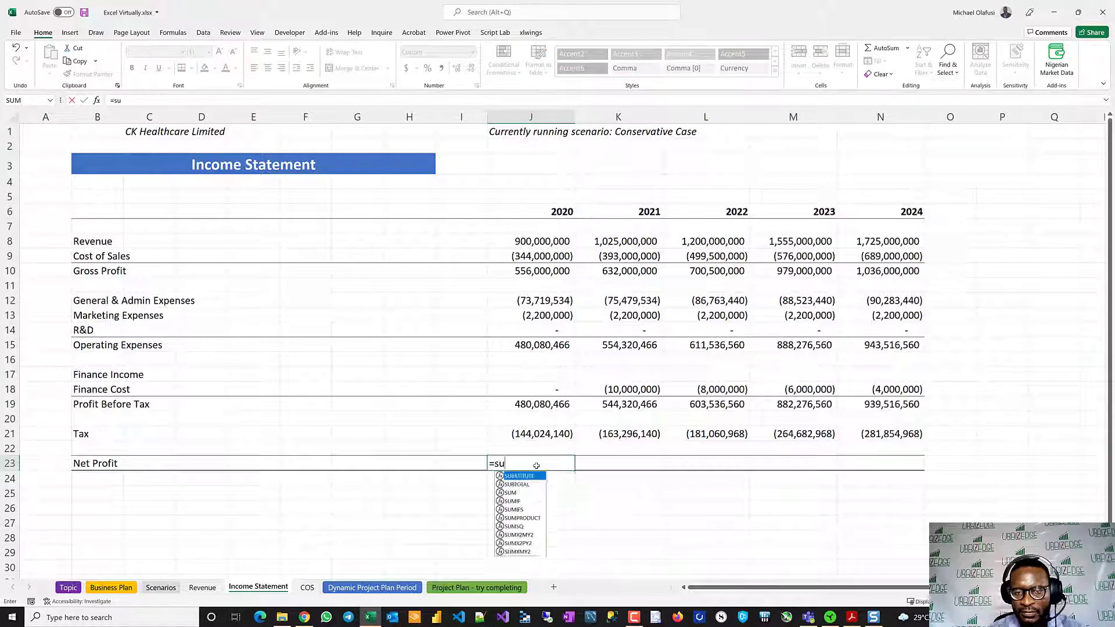
{"action": "key", "text": "Tab"}
{"action": "left_click_drag", "start_coordinate": [526, 406], "coordinate": [528, 431]}
{"action": "key", "text": "Return"}
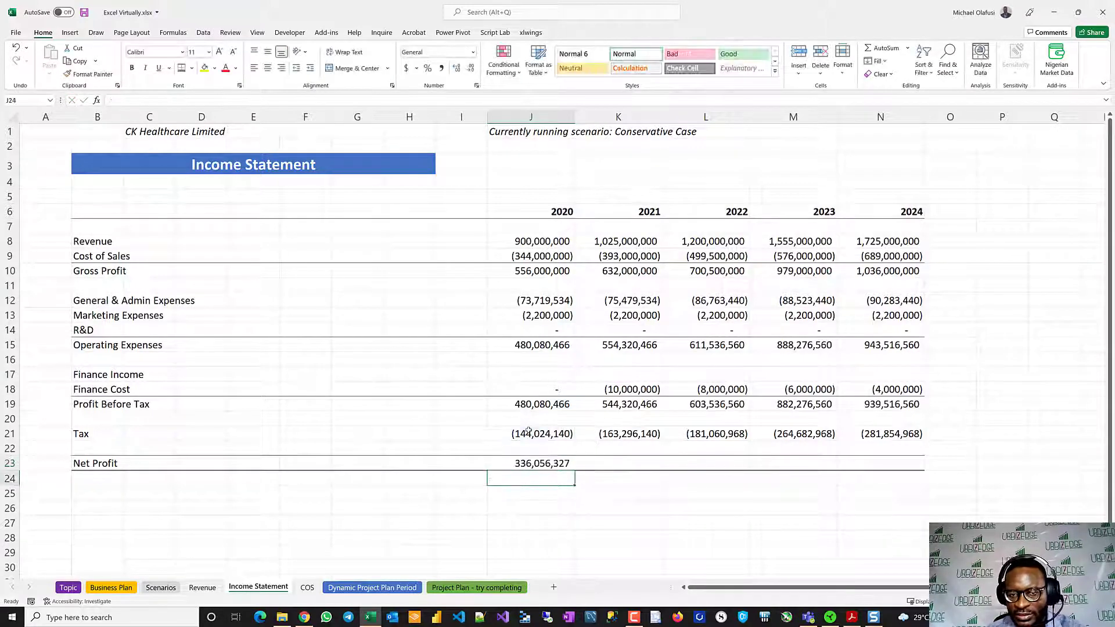
{"action": "left_click", "coordinate": [540, 464]}
{"action": "left_click_drag", "start_coordinate": [574, 470], "coordinate": [888, 474]}
{"action": "left_click", "coordinate": [576, 543]}
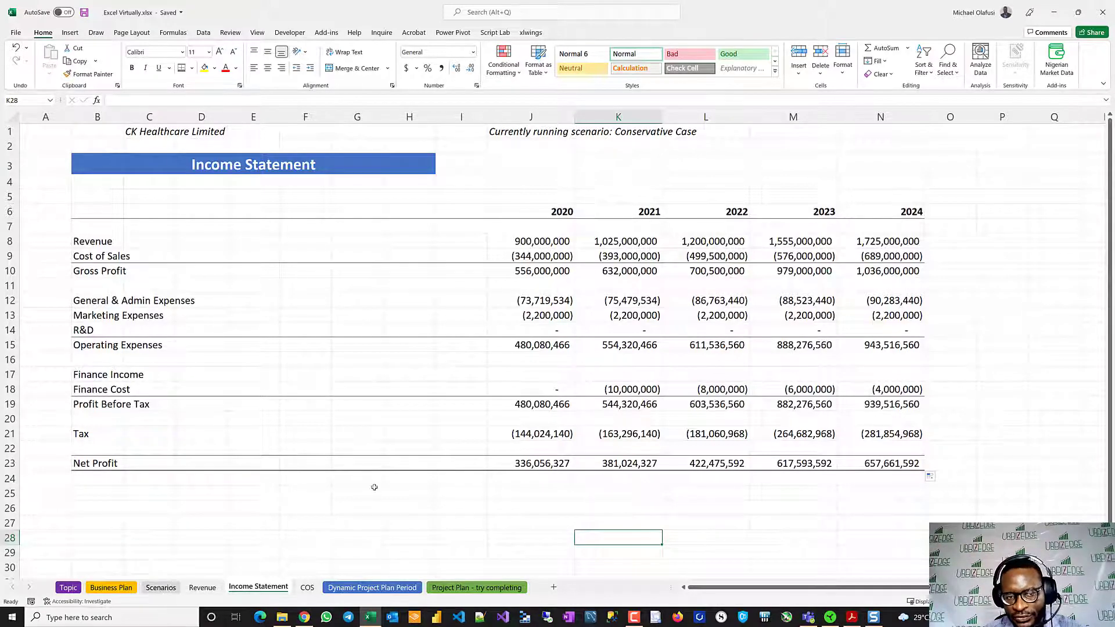
- Set the model's scenario to Pessimistic Case on the Scenarios sheet and check the Net Profit row on the Income Statement
{"action": "left_click", "coordinate": [116, 588]}
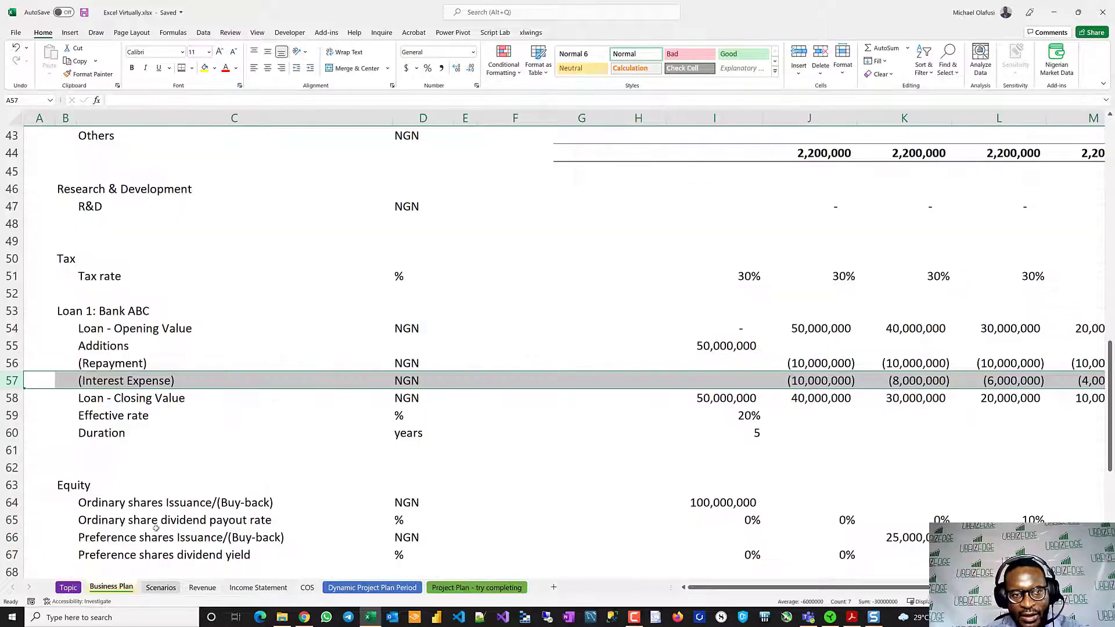
{"action": "left_click", "coordinate": [157, 588]}
{"action": "left_click", "coordinate": [261, 192]}
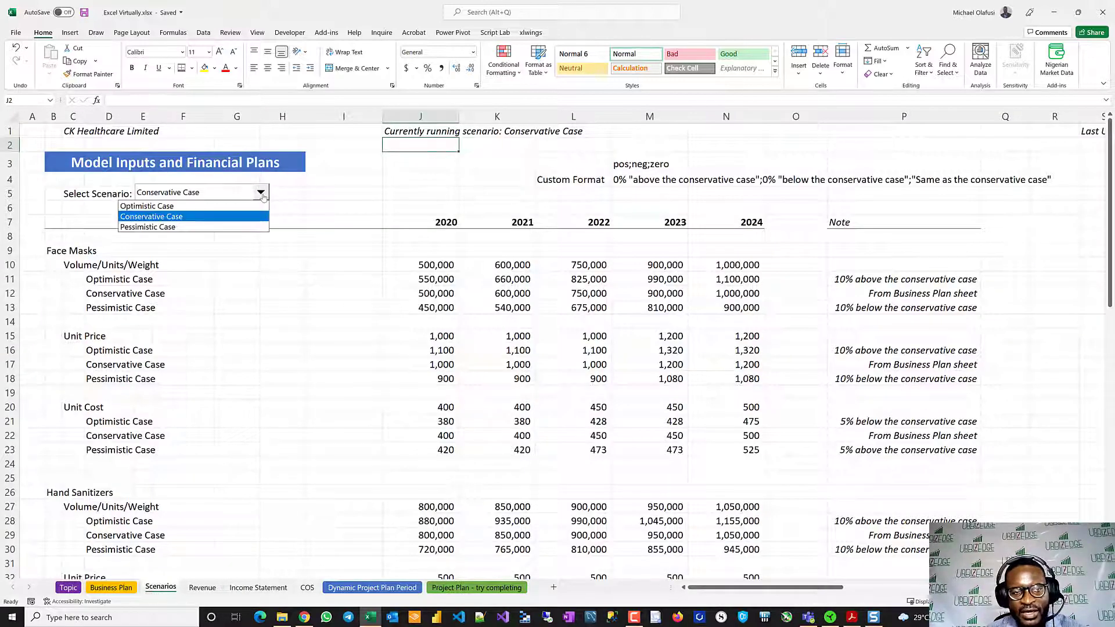
{"action": "left_click", "coordinate": [186, 227]}
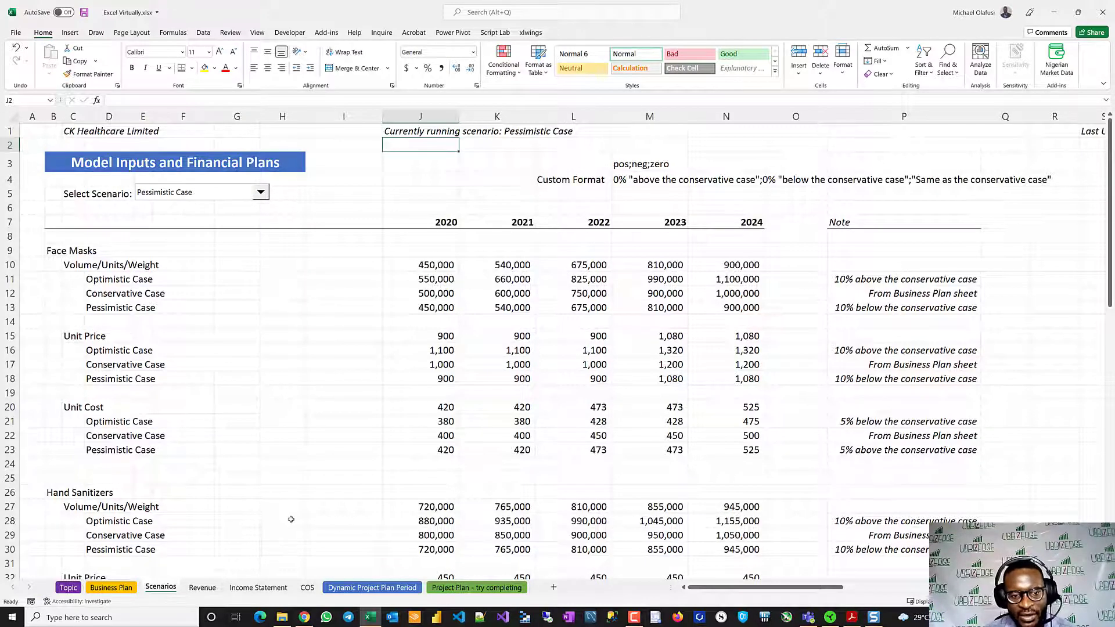
{"action": "left_click", "coordinate": [260, 589]}
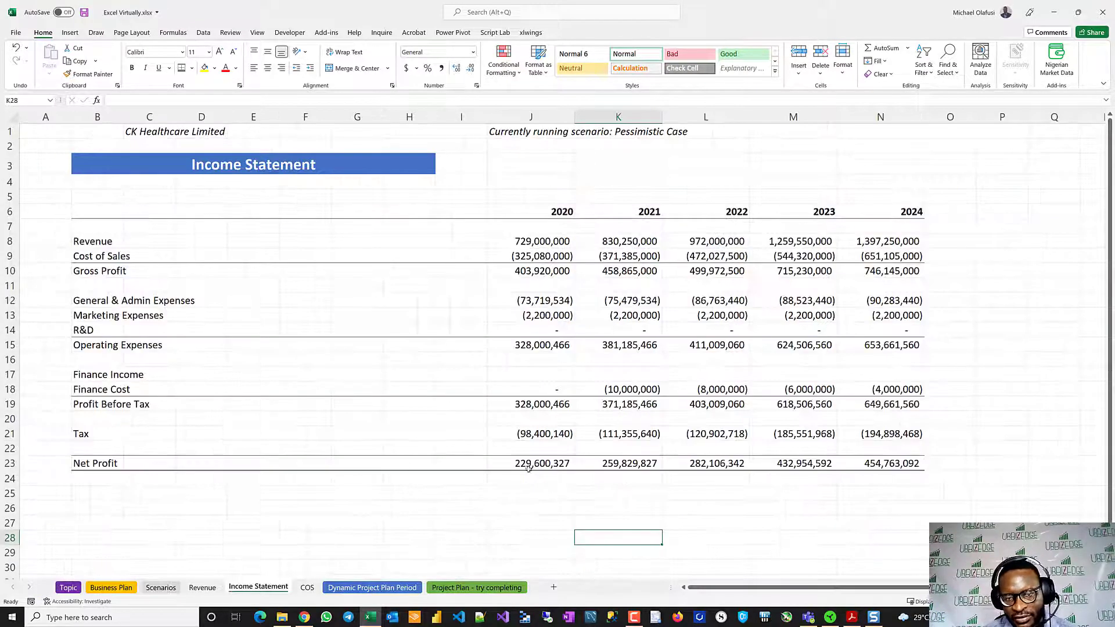
{"action": "left_click_drag", "start_coordinate": [528, 464], "coordinate": [879, 462]}
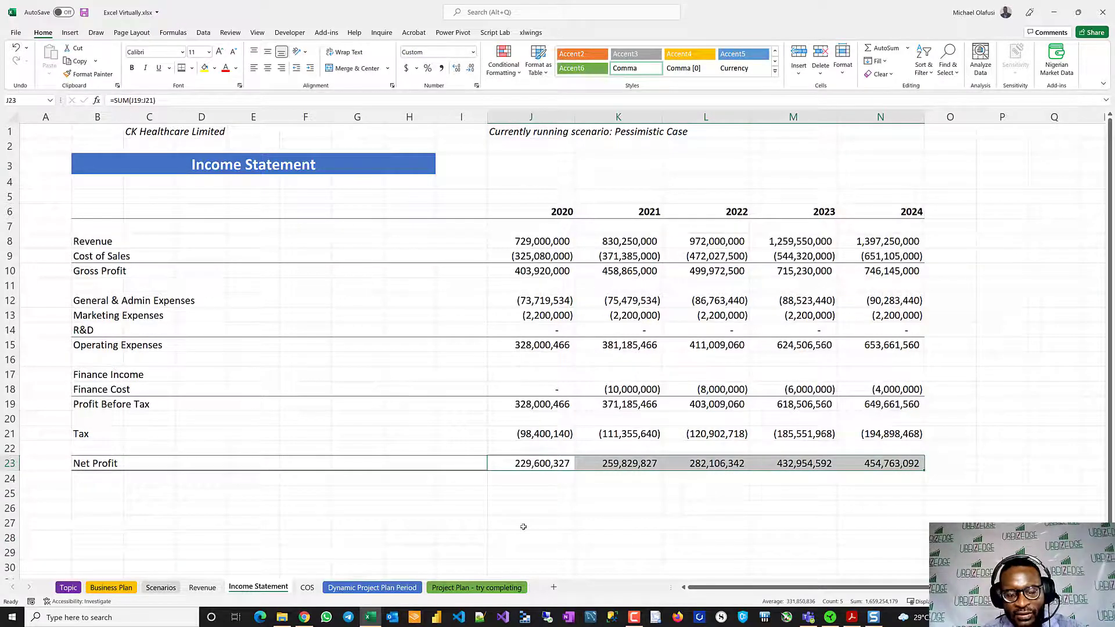
- Set the model's scenario to Optimistic Case on the Scenarios sheet and check the results on the Income Statement
{"action": "left_click", "coordinate": [113, 587]}
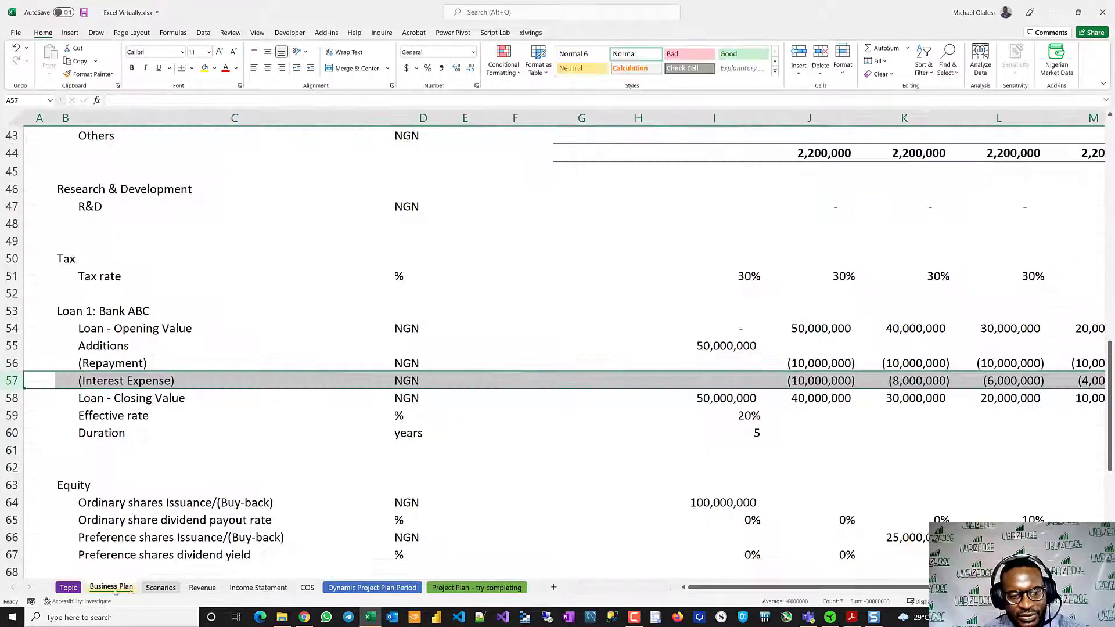
{"action": "left_click", "coordinate": [161, 588]}
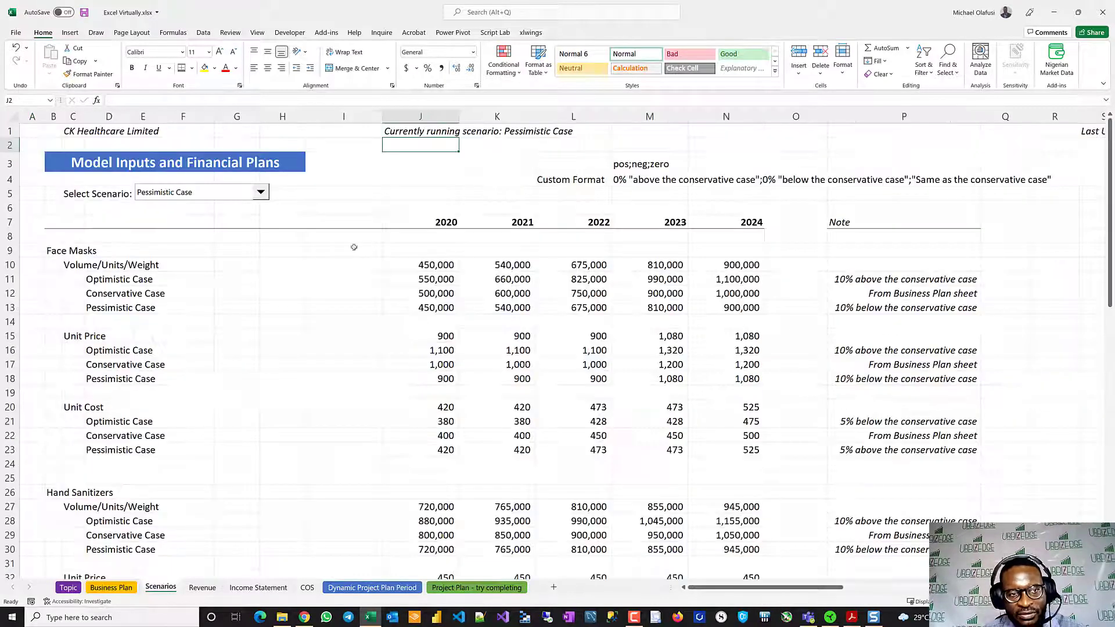
{"action": "left_click", "coordinate": [261, 192]}
{"action": "left_click", "coordinate": [188, 203]}
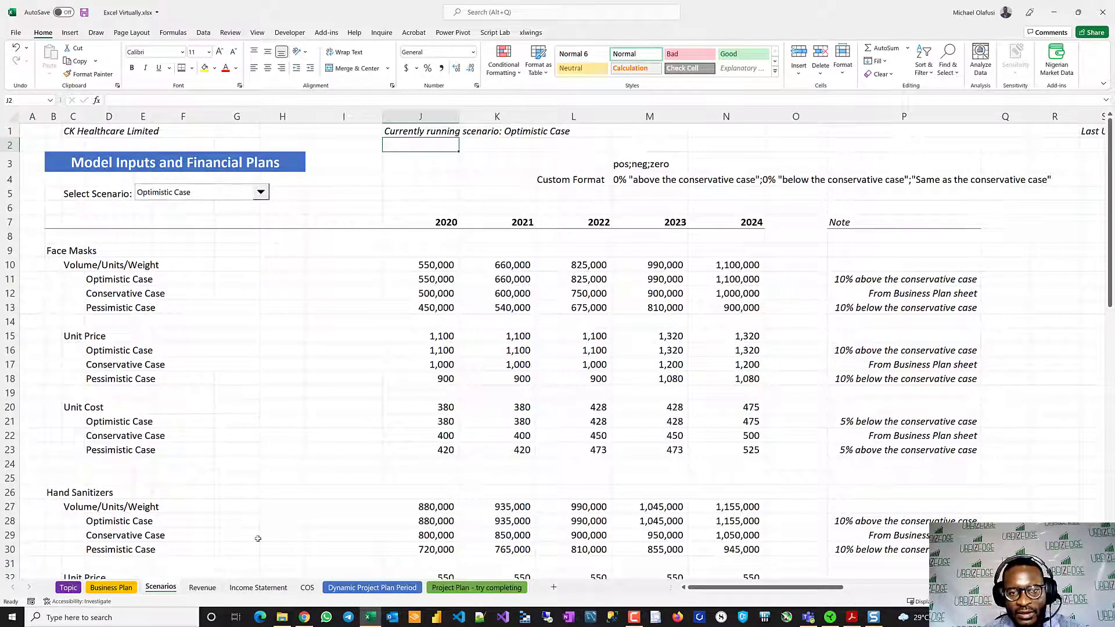
{"action": "left_click", "coordinate": [258, 588]}
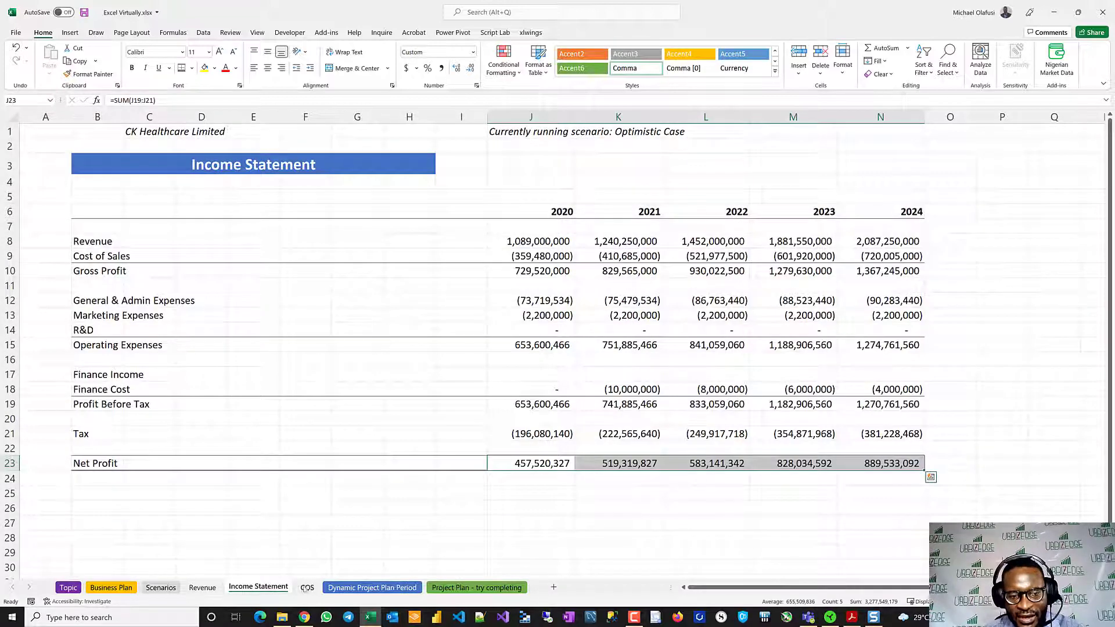
- Reorder the sheets so that COS sits between Revenue and Income Statement
{"action": "left_click_drag", "start_coordinate": [305, 588], "coordinate": [234, 586]}
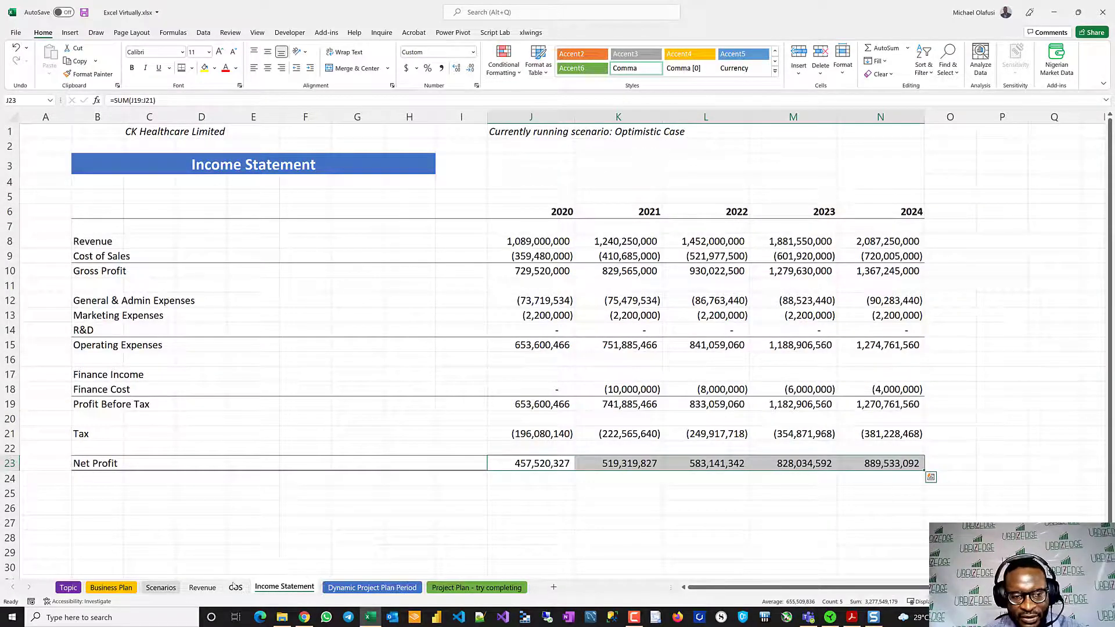
{"action": "left_click", "coordinate": [432, 496]}
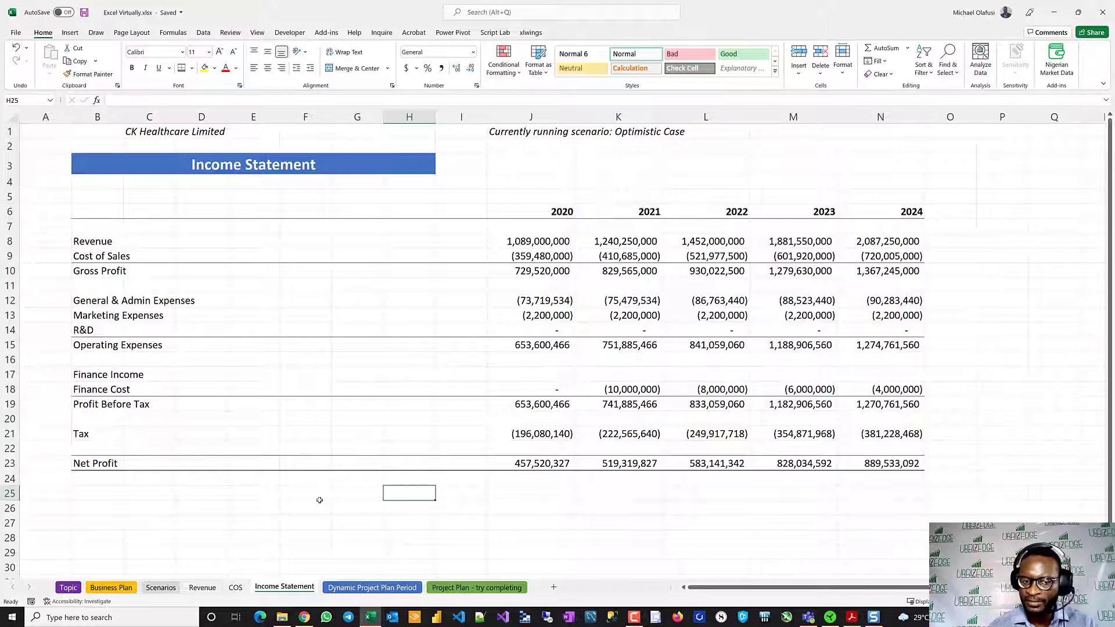
- Review the model's flow from the Business Plan inputs through the Scenarios, Revenue and COS sheets to the Income Statement
{"action": "left_click", "coordinate": [104, 587]}
{"action": "scroll", "coordinate": [332, 421], "scroll_direction": "down", "scroll_amount": 8}
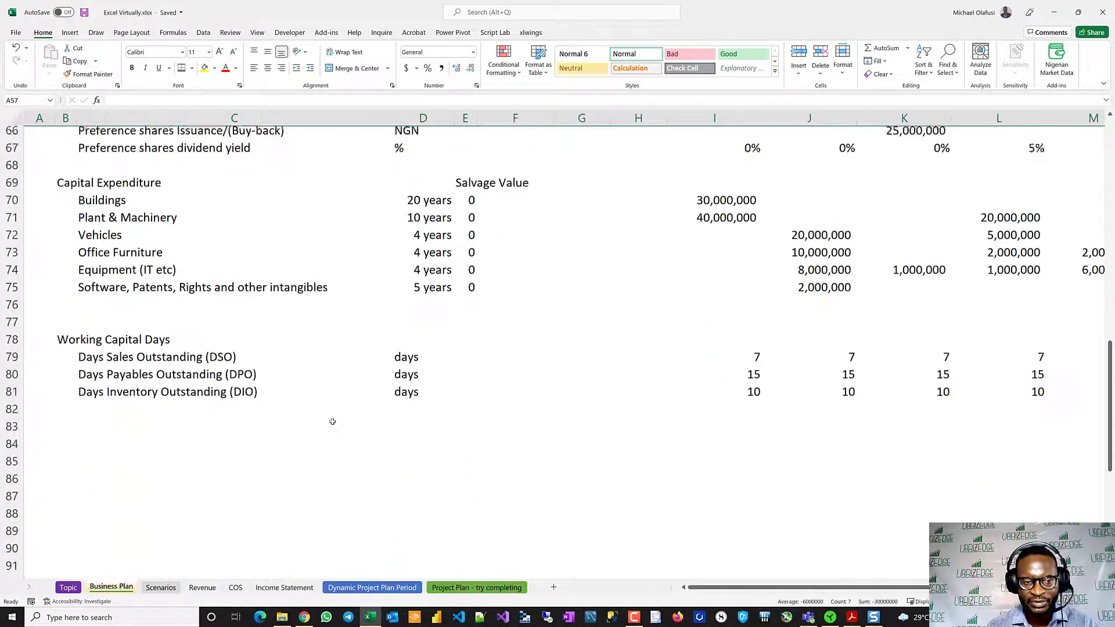
{"action": "scroll", "coordinate": [332, 422], "scroll_direction": "up", "scroll_amount": 14}
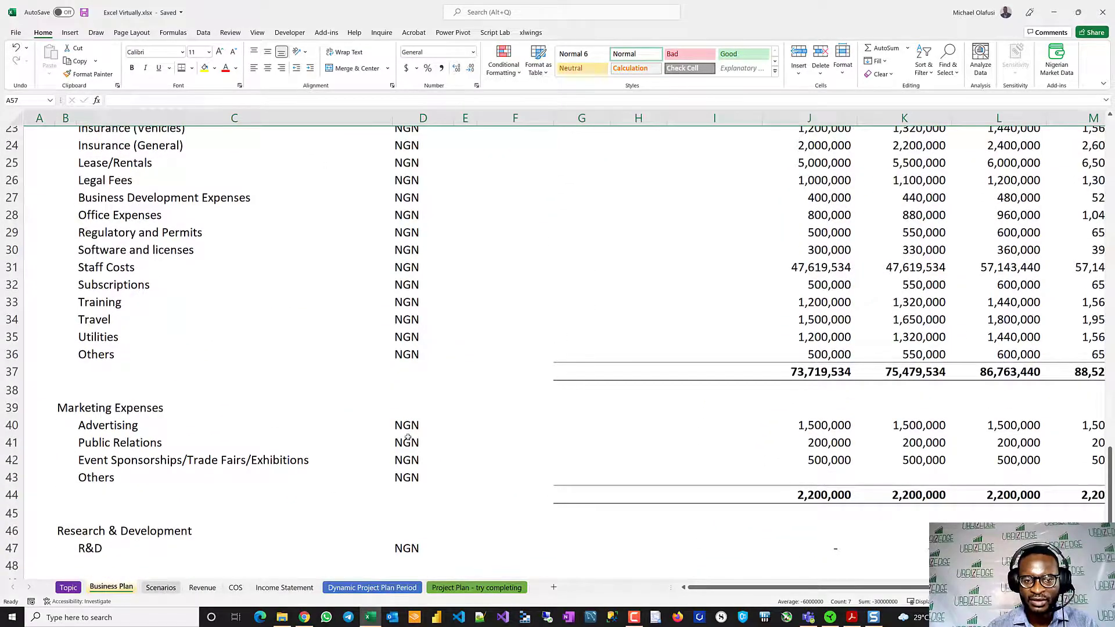
{"action": "scroll", "coordinate": [407, 437], "scroll_direction": "up", "scroll_amount": 7}
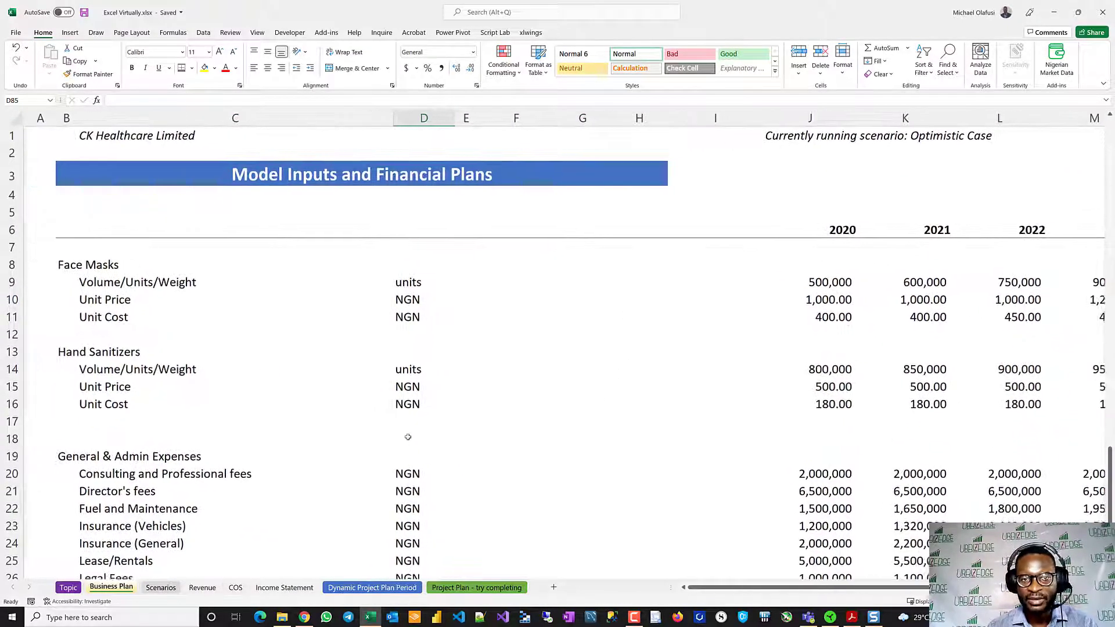
{"action": "scroll", "coordinate": [407, 437], "scroll_direction": "down", "scroll_amount": 13}
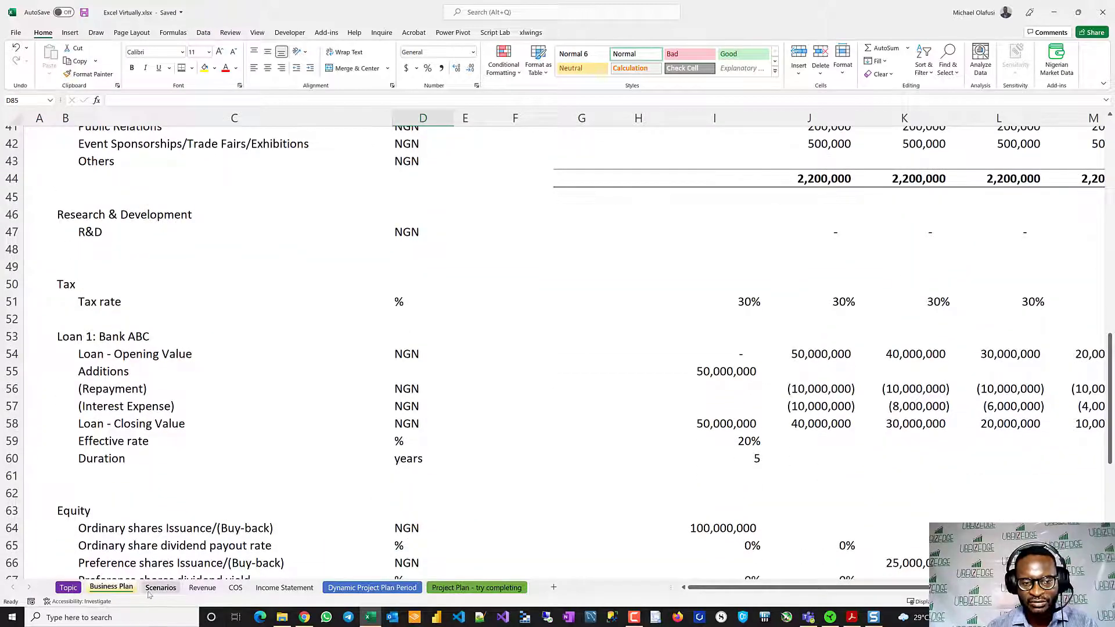
{"action": "left_click", "coordinate": [152, 588]}
{"action": "scroll", "coordinate": [269, 382], "scroll_direction": "down", "scroll_amount": 3}
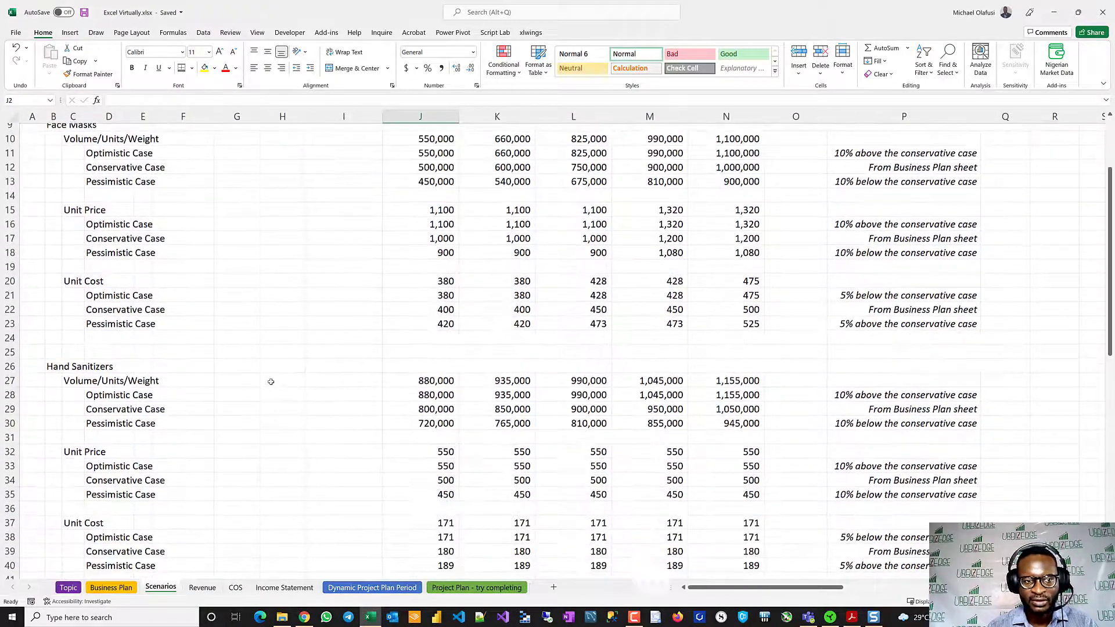
{"action": "left_click", "coordinate": [203, 587]}
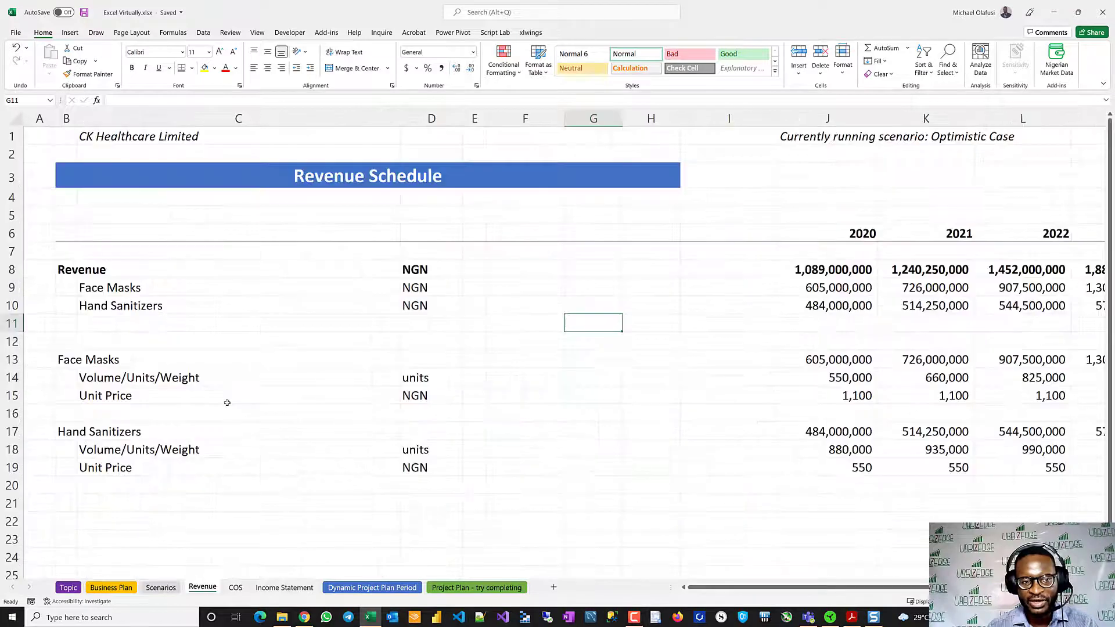
{"action": "left_click", "coordinate": [234, 587]}
{"action": "left_click", "coordinate": [276, 588]}
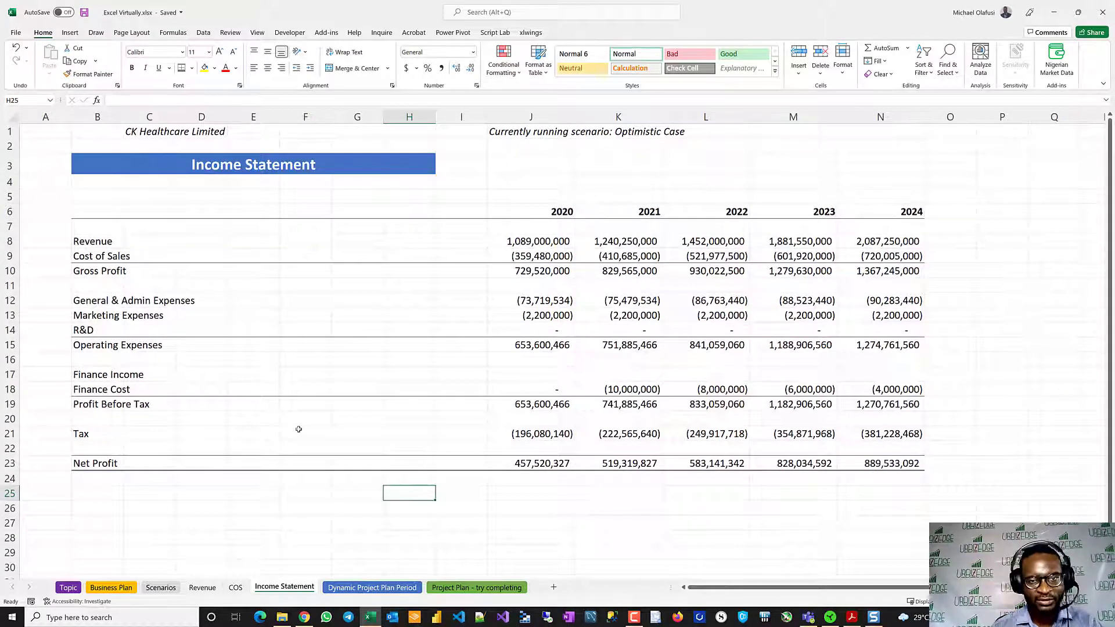
{"action": "left_click", "coordinate": [249, 478]}
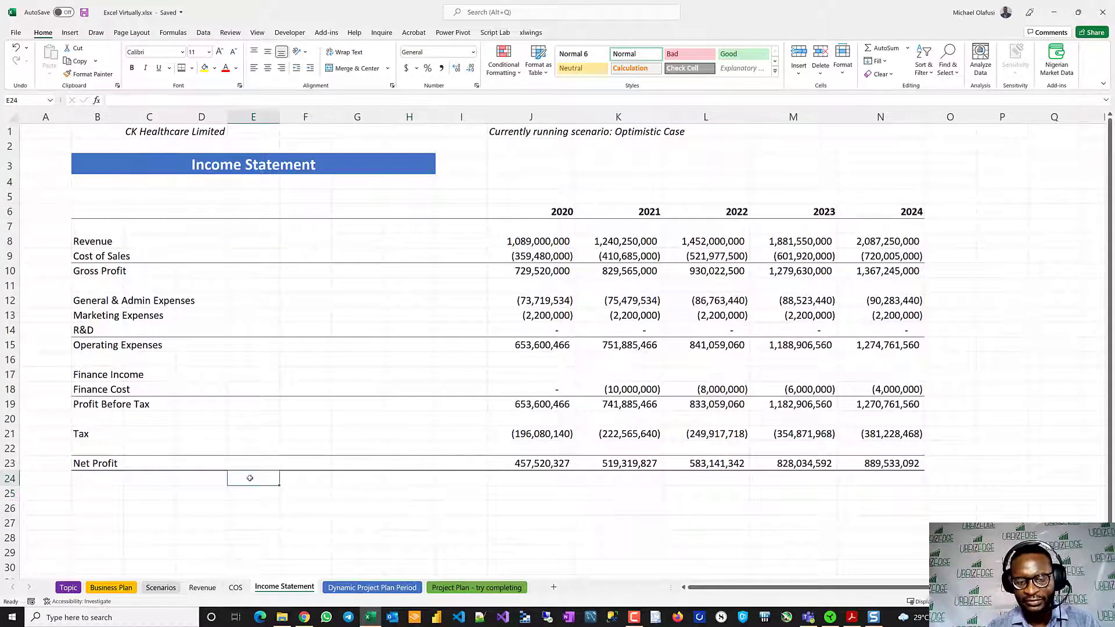
- Examine the Project Timing Parameters and quarterly period headers on the Dynamic Project Plan Period sheet
{"action": "left_click", "coordinate": [362, 592]}
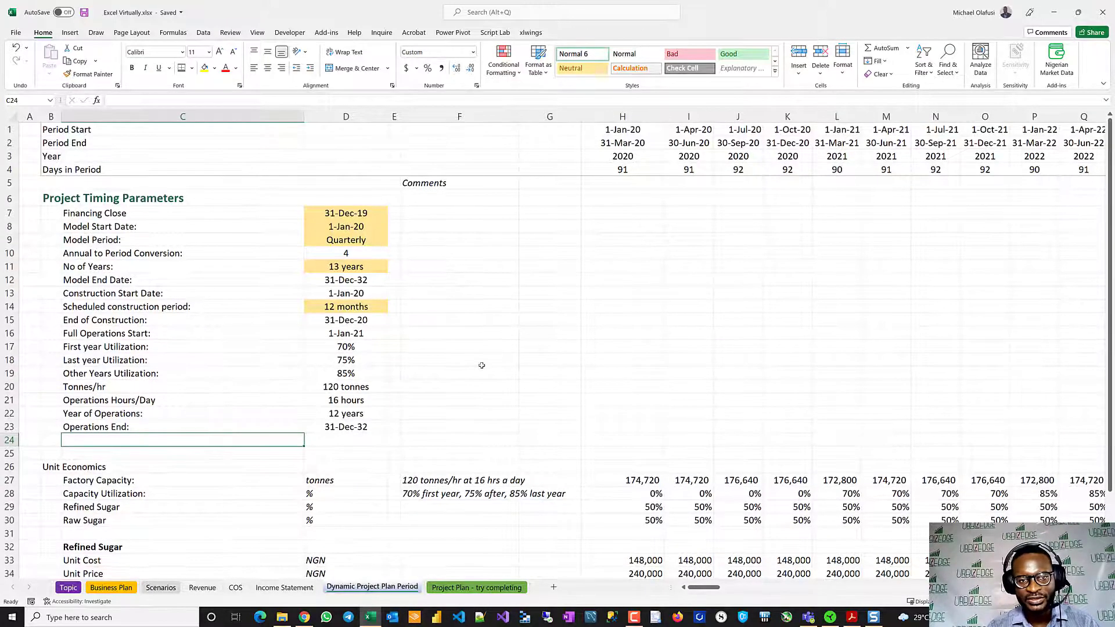
{"action": "scroll", "coordinate": [482, 365], "scroll_direction": "up", "scroll_amount": 2}
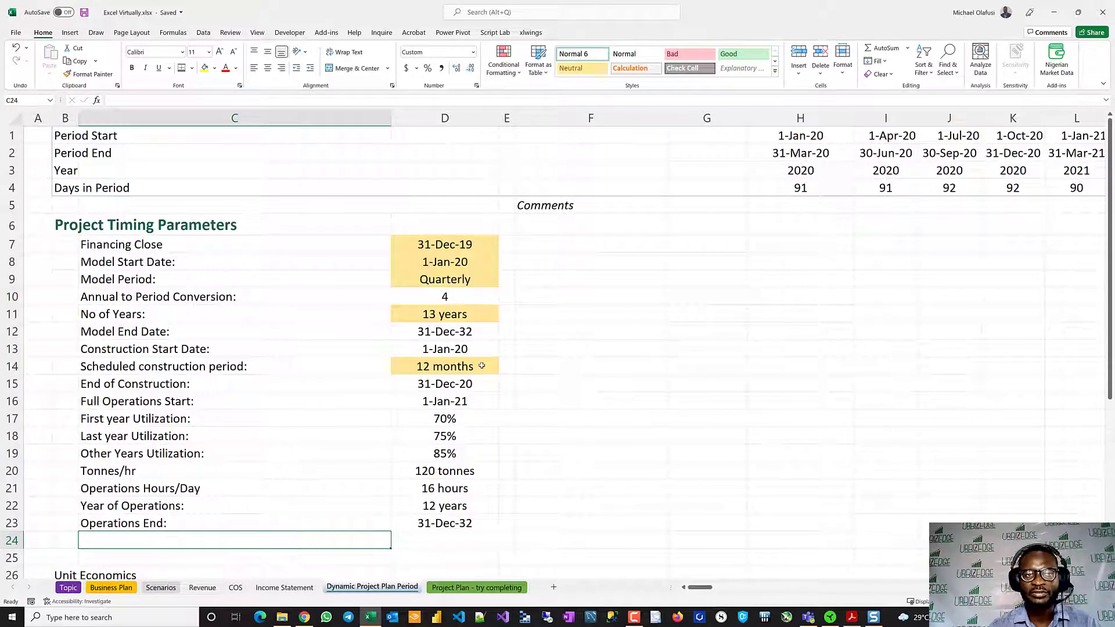
{"action": "scroll", "coordinate": [461, 373], "scroll_direction": "down", "scroll_amount": 4}
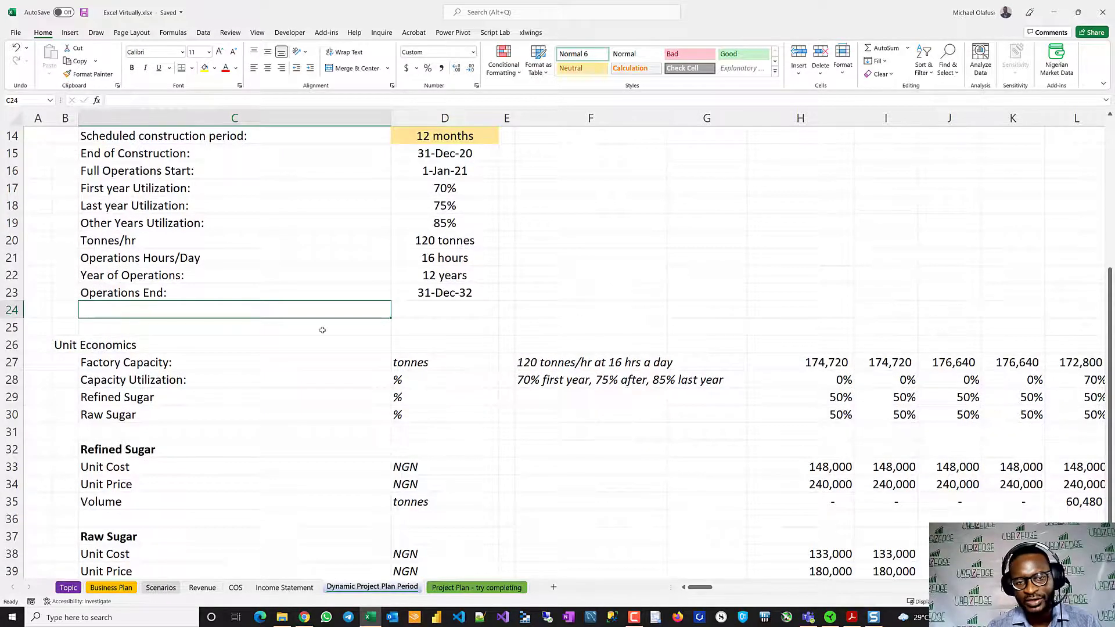
{"action": "scroll", "coordinate": [322, 330], "scroll_direction": "up", "scroll_amount": 4}
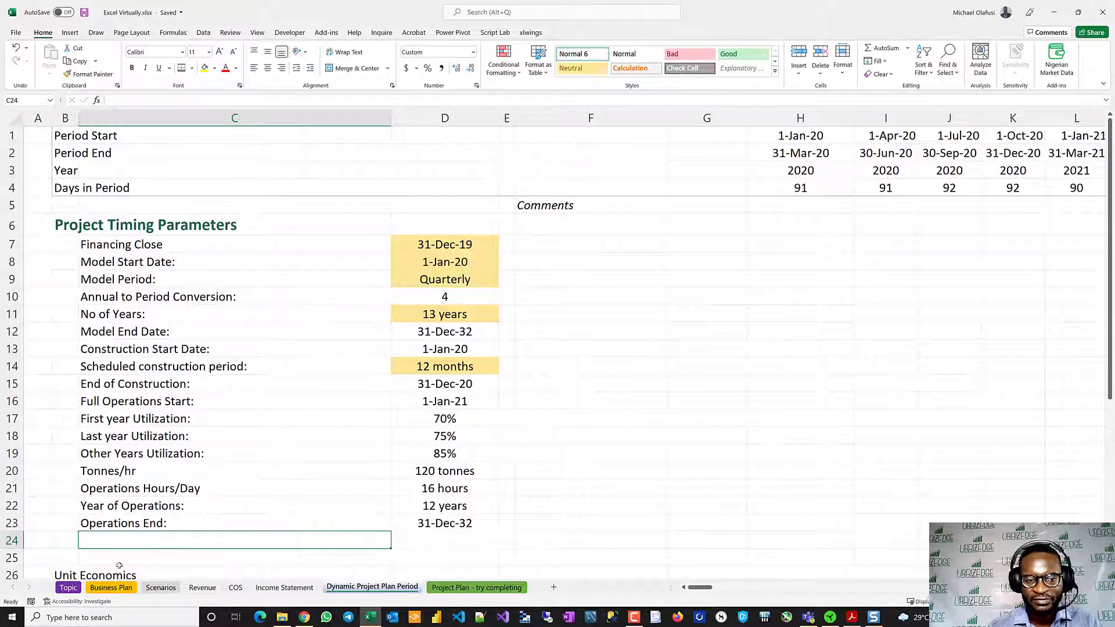
- Look through the Business Plan's expense, tax, loan, capital expenditure and working capital inputs, and return to the Income Statement
{"action": "left_click", "coordinate": [110, 587]}
{"action": "scroll", "coordinate": [341, 401], "scroll_direction": "up", "scroll_amount": 8}
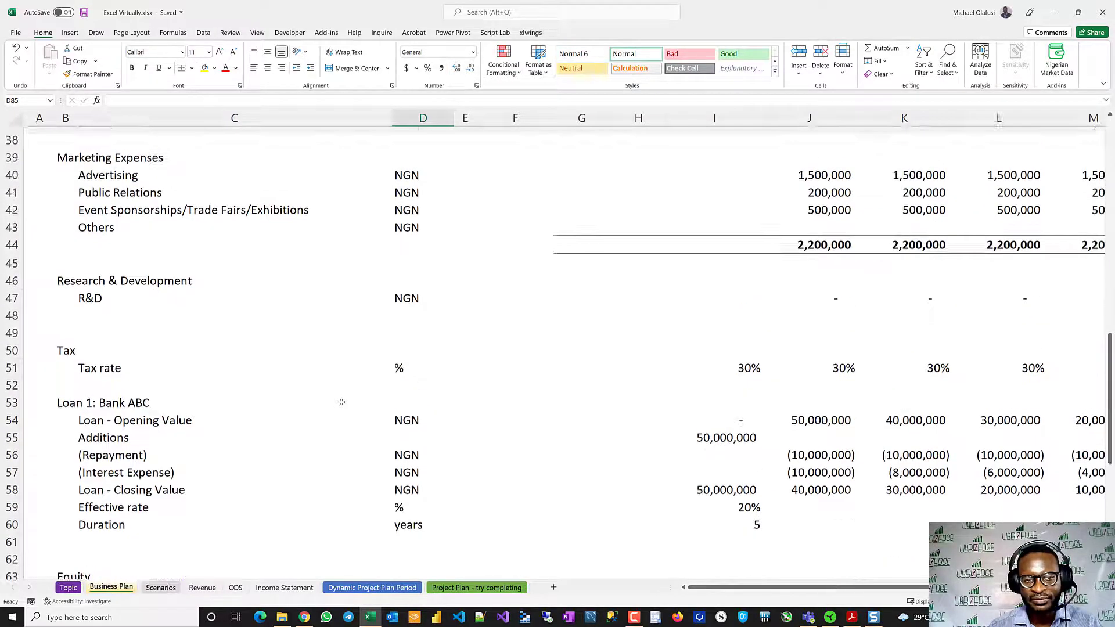
{"action": "scroll", "coordinate": [341, 402], "scroll_direction": "down", "scroll_amount": 10}
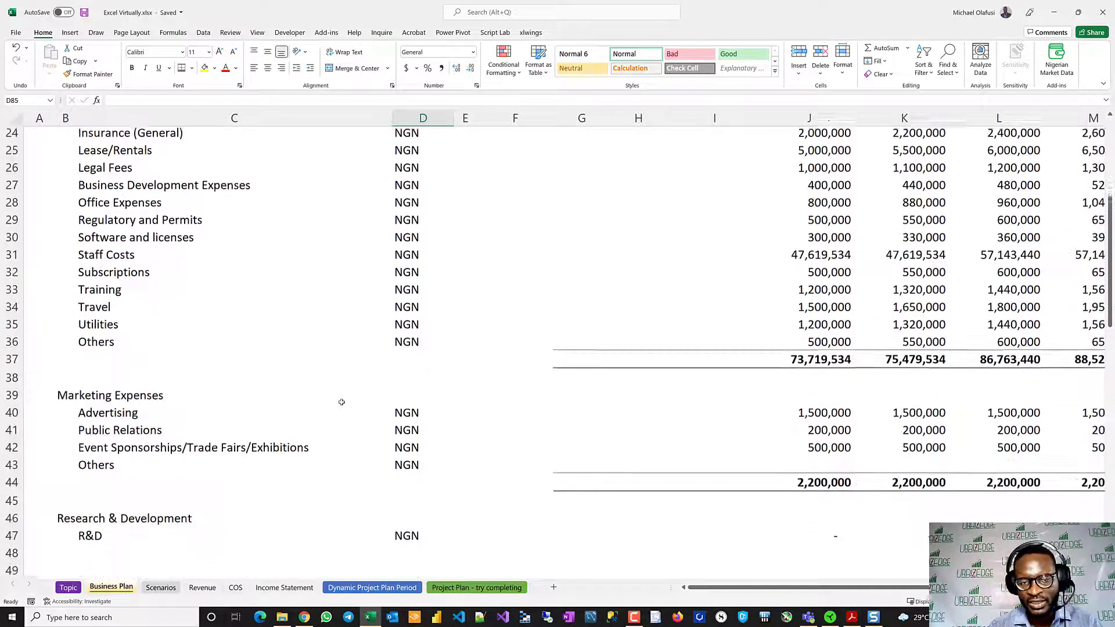
{"action": "scroll", "coordinate": [341, 402], "scroll_direction": "down", "scroll_amount": 8}
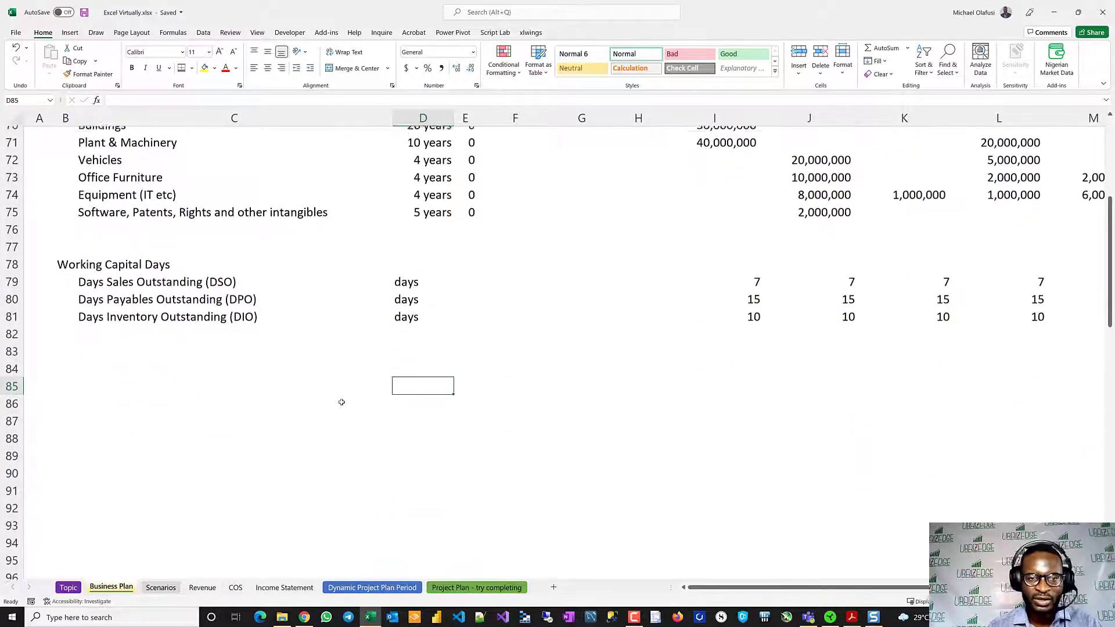
{"action": "scroll", "coordinate": [341, 402], "scroll_direction": "up", "scroll_amount": 5}
{"action": "scroll", "coordinate": [341, 400], "scroll_direction": "up", "scroll_amount": 6}
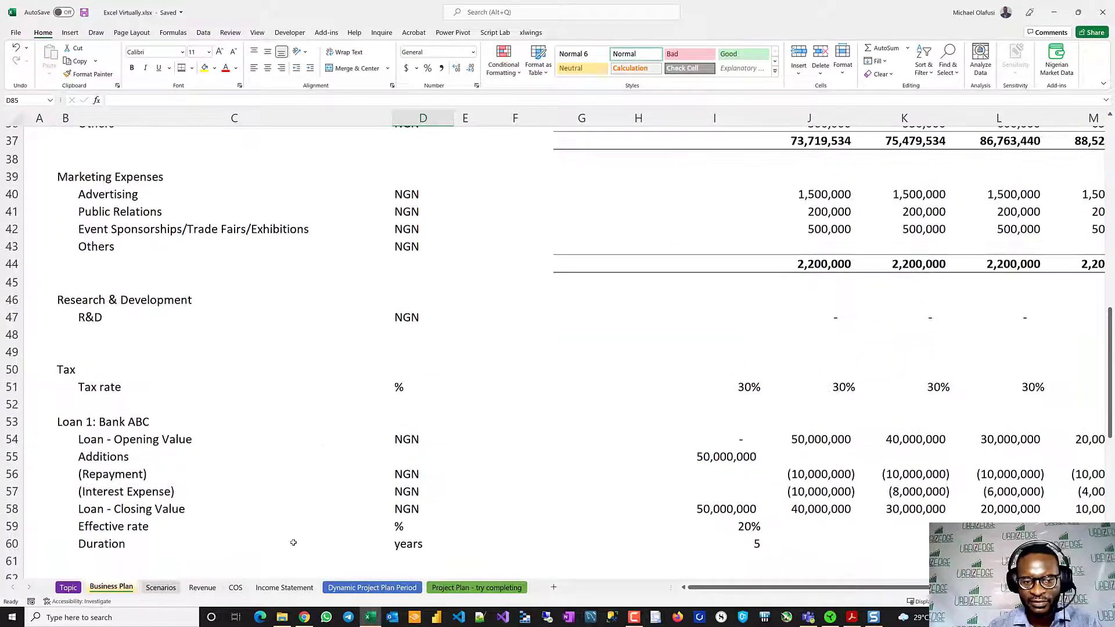
{"action": "left_click", "coordinate": [285, 587]}
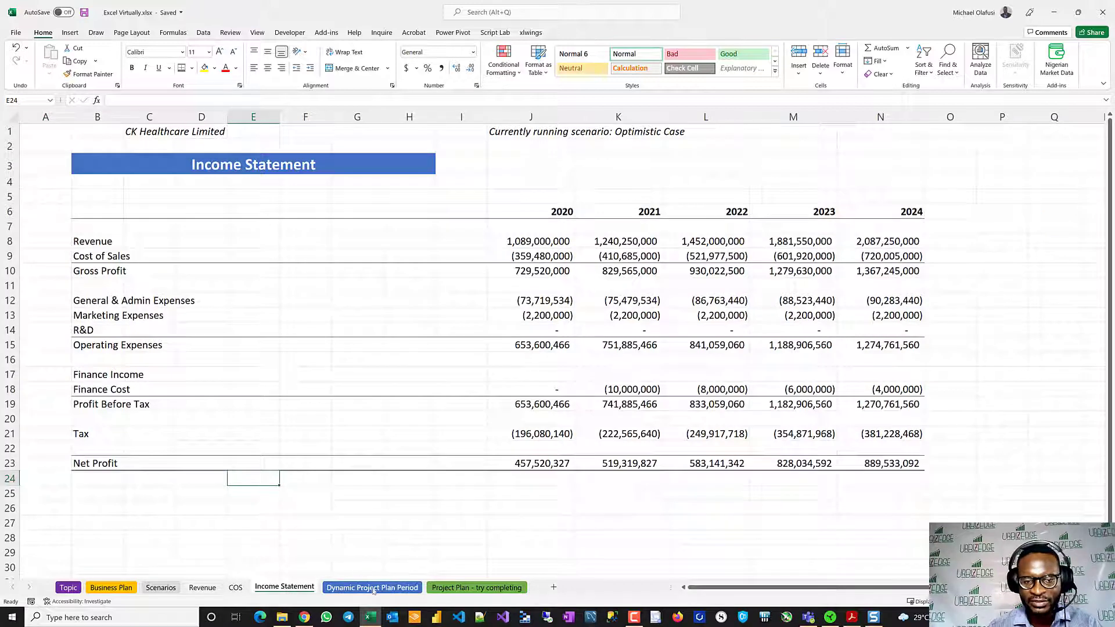
- Examine the Unit Economics section, including Refined Sugar and Raw Sugar, on the Dynamic Project Plan Period sheet
{"action": "left_click", "coordinate": [373, 587]}
{"action": "scroll", "coordinate": [488, 440], "scroll_direction": "down", "scroll_amount": 2}
{"action": "scroll", "coordinate": [489, 439], "scroll_direction": "down", "scroll_amount": 4}
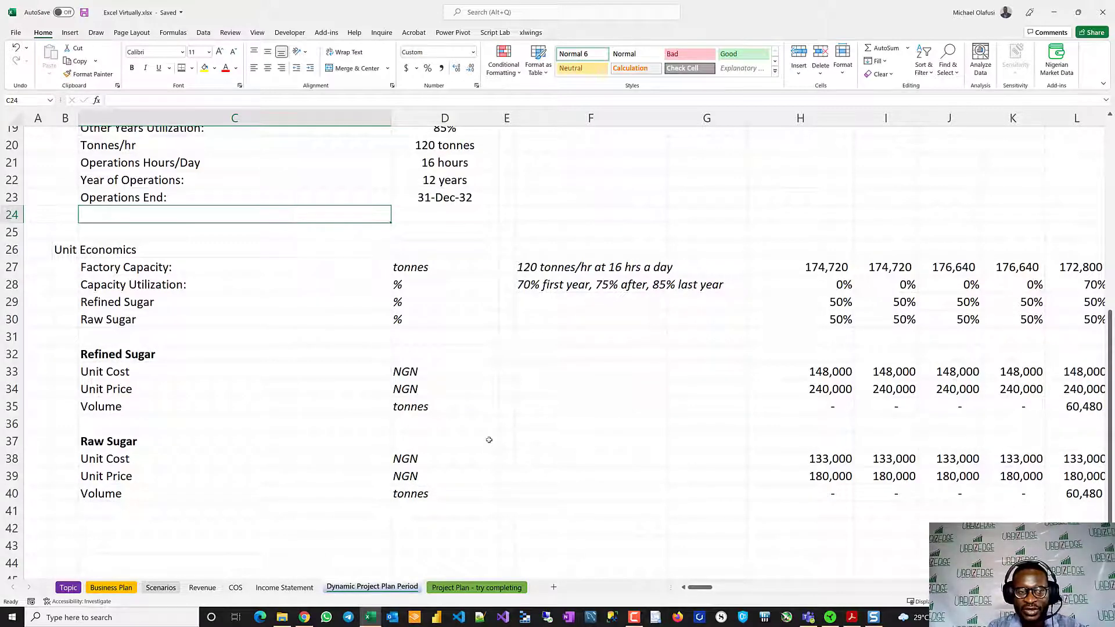
- Review the Unit Economics section and the Period Start, Period End, Year and Days in Period header rows
{"action": "scroll", "coordinate": [432, 417], "scroll_direction": "down", "scroll_amount": 2}
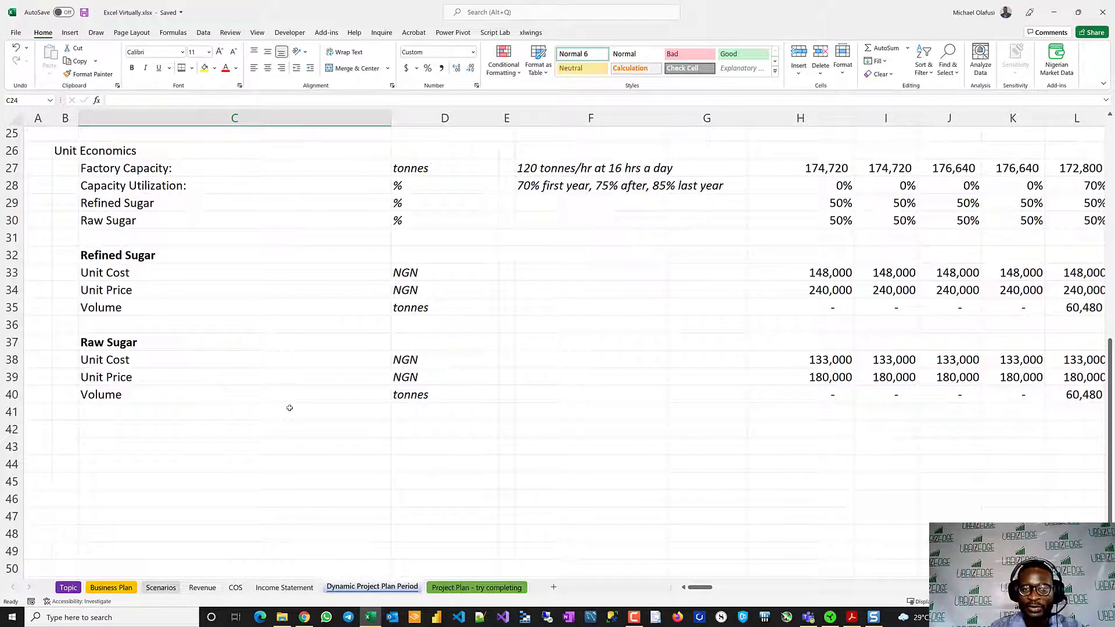
{"action": "scroll", "coordinate": [289, 408], "scroll_direction": "up", "scroll_amount": 8}
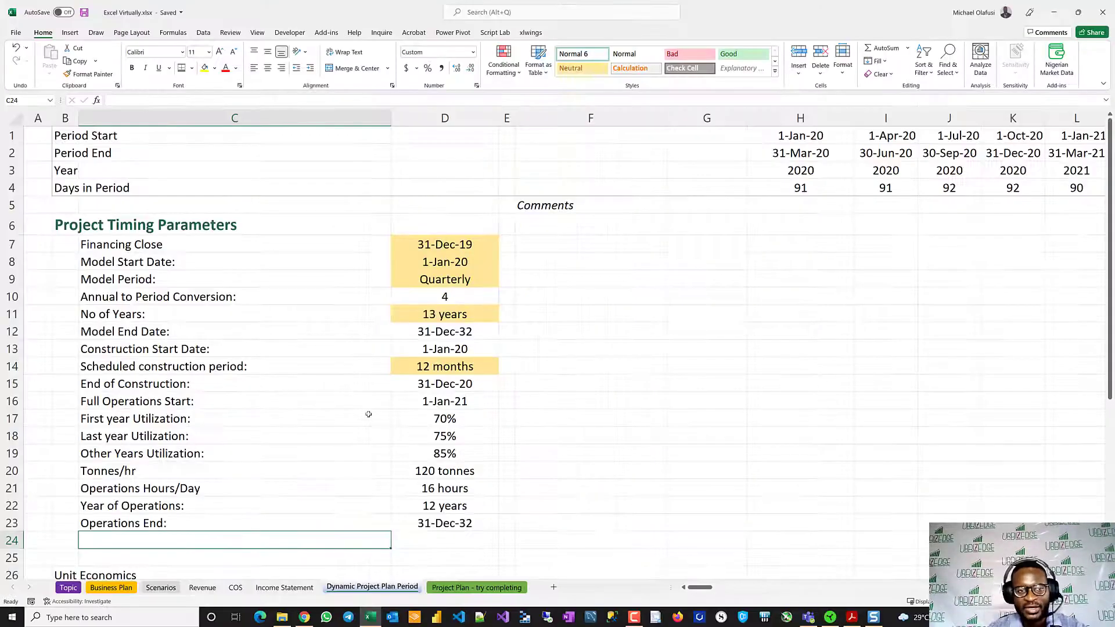
{"action": "left_click", "coordinate": [190, 105]}
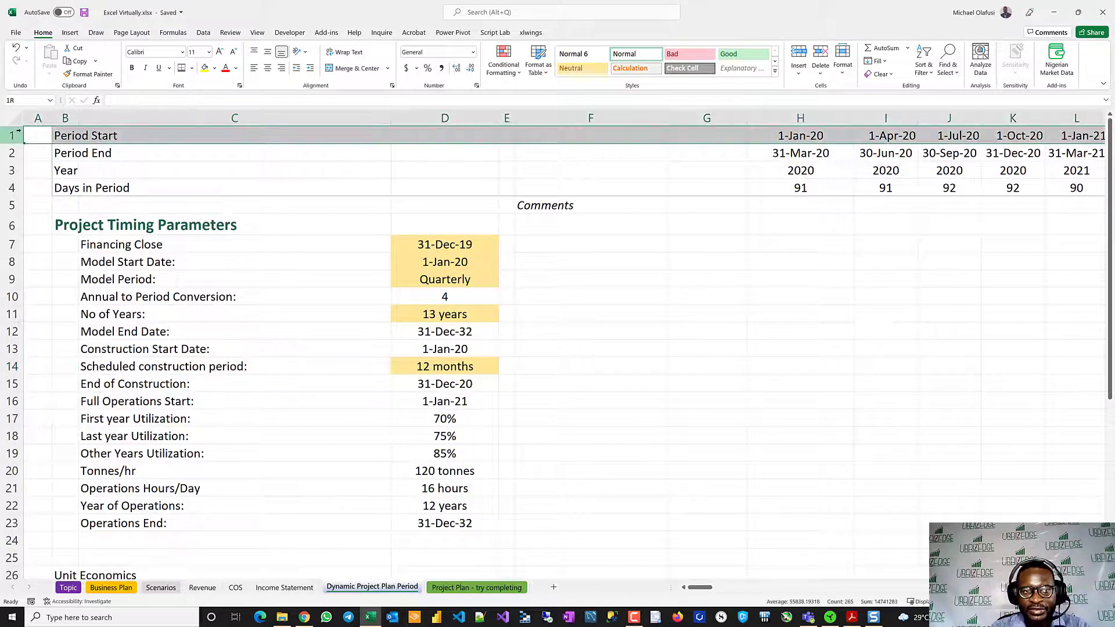
{"action": "left_click", "coordinate": [19, 133]}
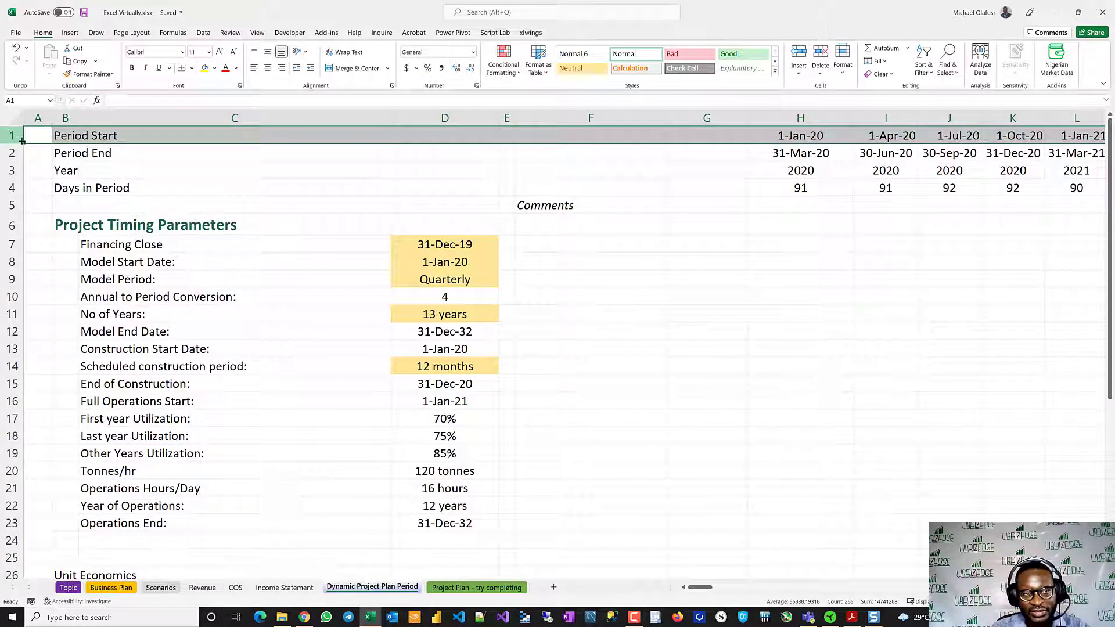
{"action": "left_click", "coordinate": [11, 153]}
{"action": "left_click", "coordinate": [12, 170]}
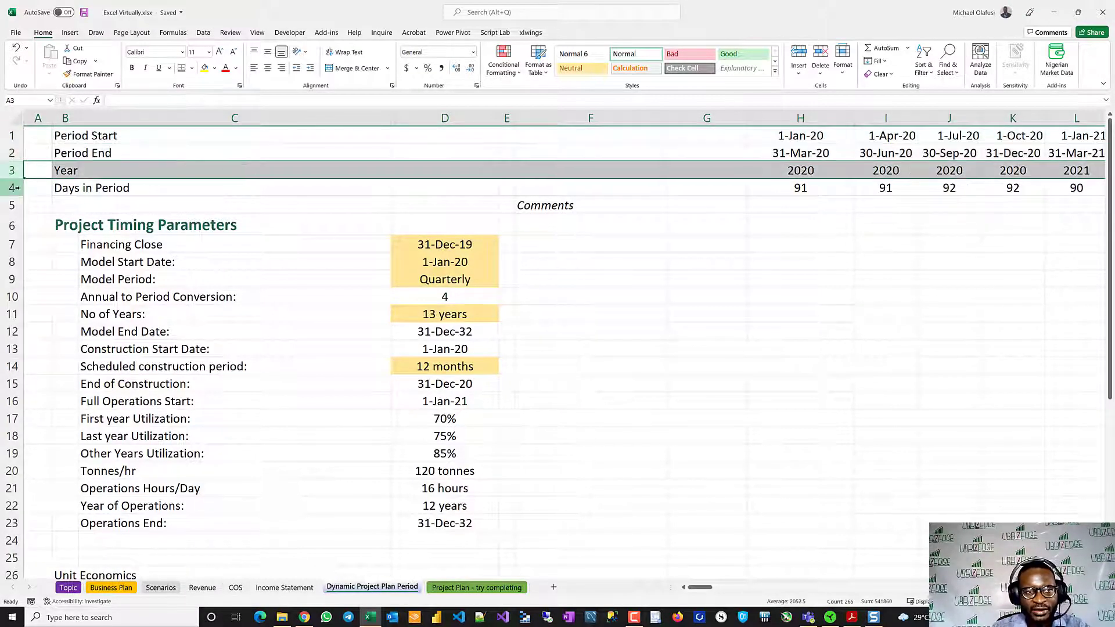
{"action": "left_click", "coordinate": [12, 187]}
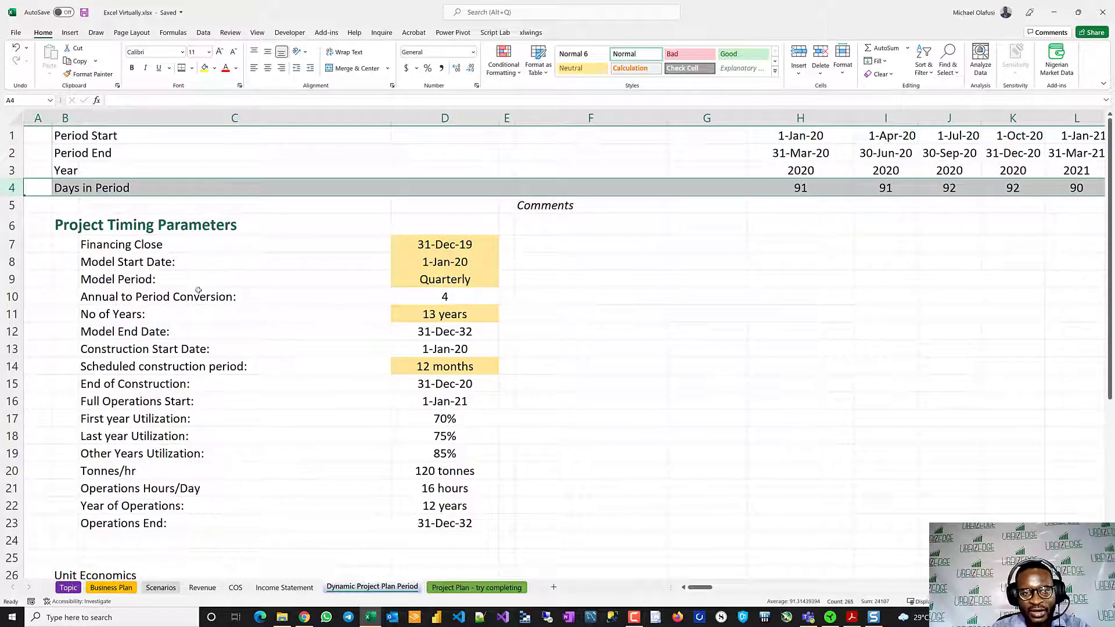
- Examine the Financing Close, Model Start Date and Model Period rows under Project Timing Parameters
{"action": "left_click", "coordinate": [13, 244]}
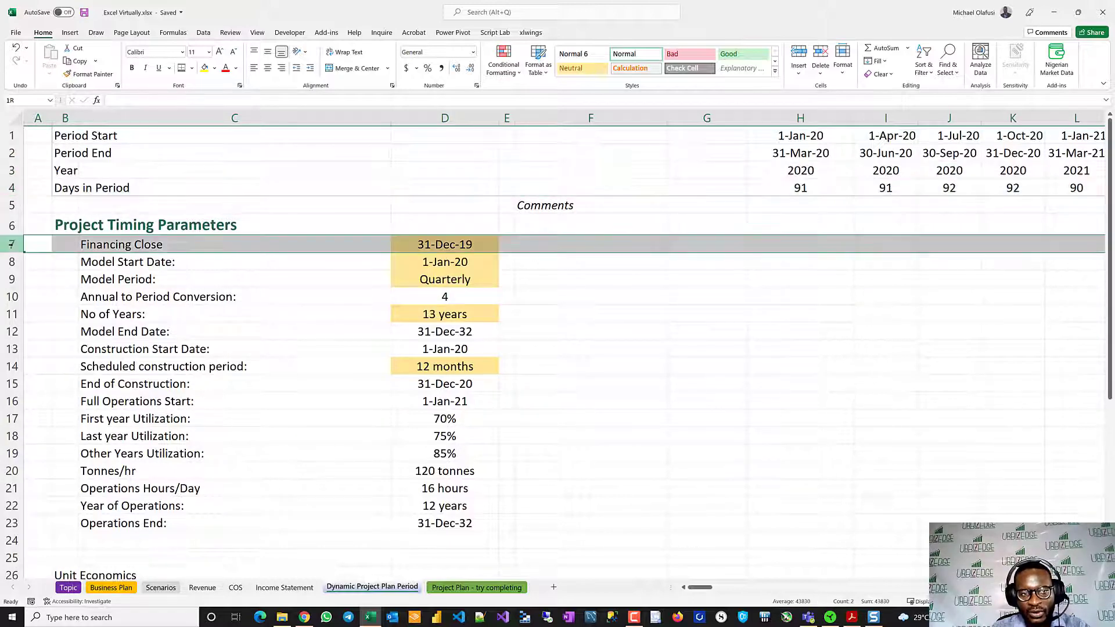
{"action": "left_click", "coordinate": [56, 229]}
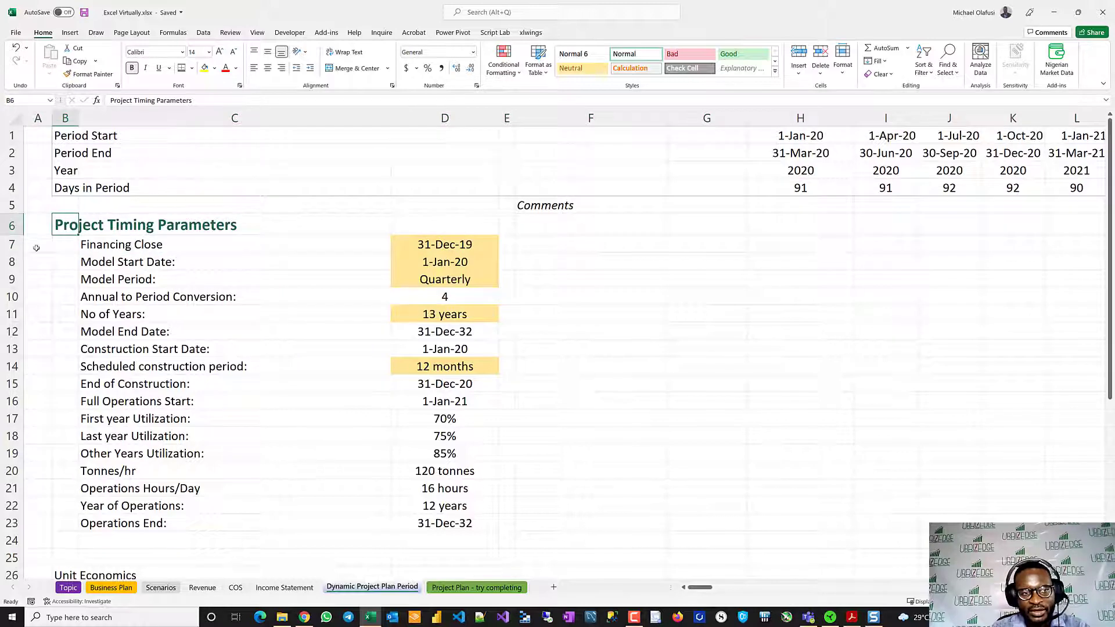
{"action": "left_click", "coordinate": [12, 245]}
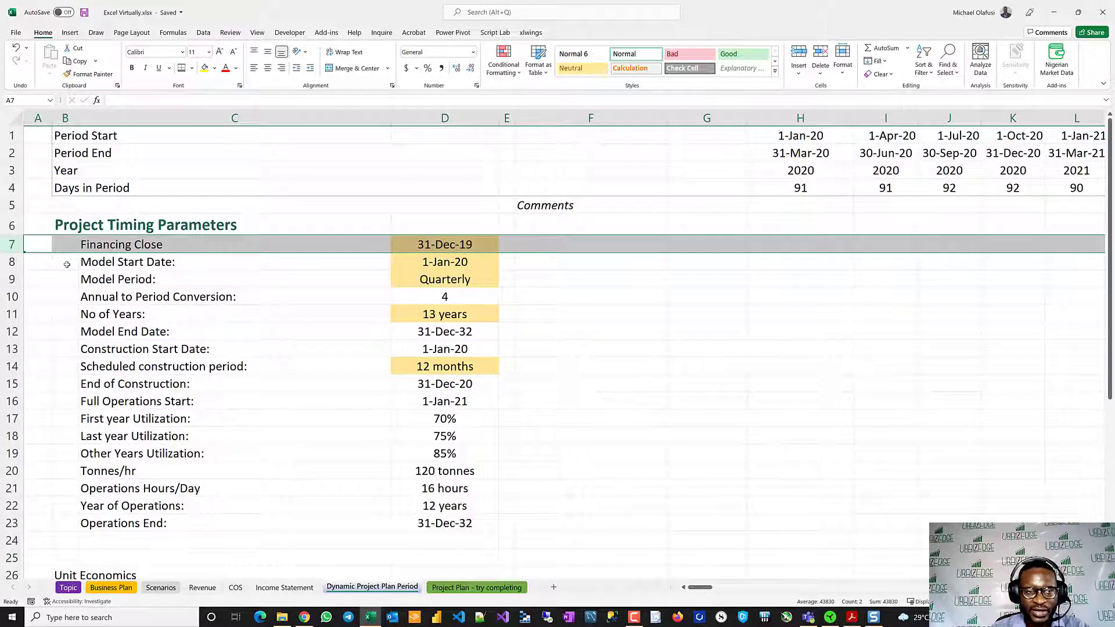
{"action": "left_click", "coordinate": [12, 262]}
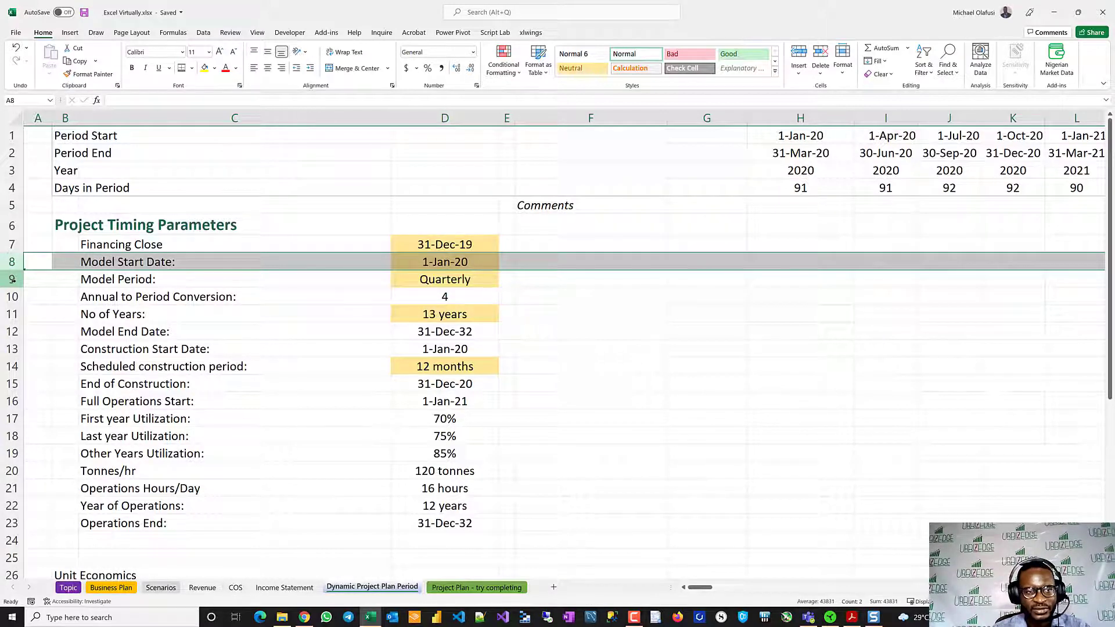
{"action": "left_click", "coordinate": [12, 280]}
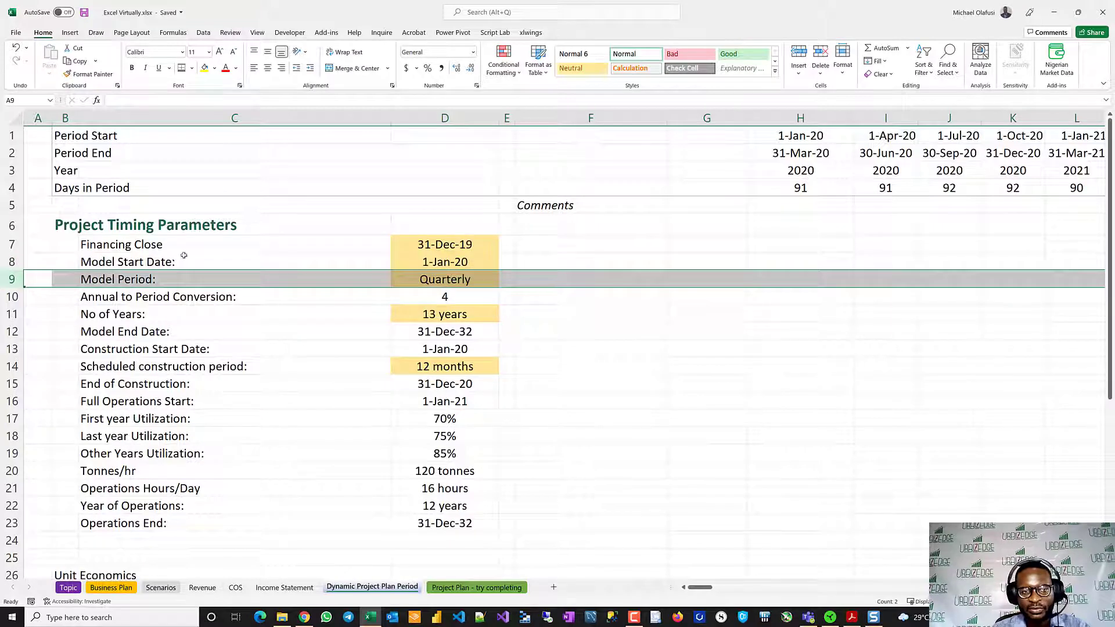
- Inspect the available Model Period options and the 2020 quarterly period headers in H1:K4
{"action": "left_click", "coordinate": [482, 272]}
{"action": "left_click", "coordinate": [502, 283]}
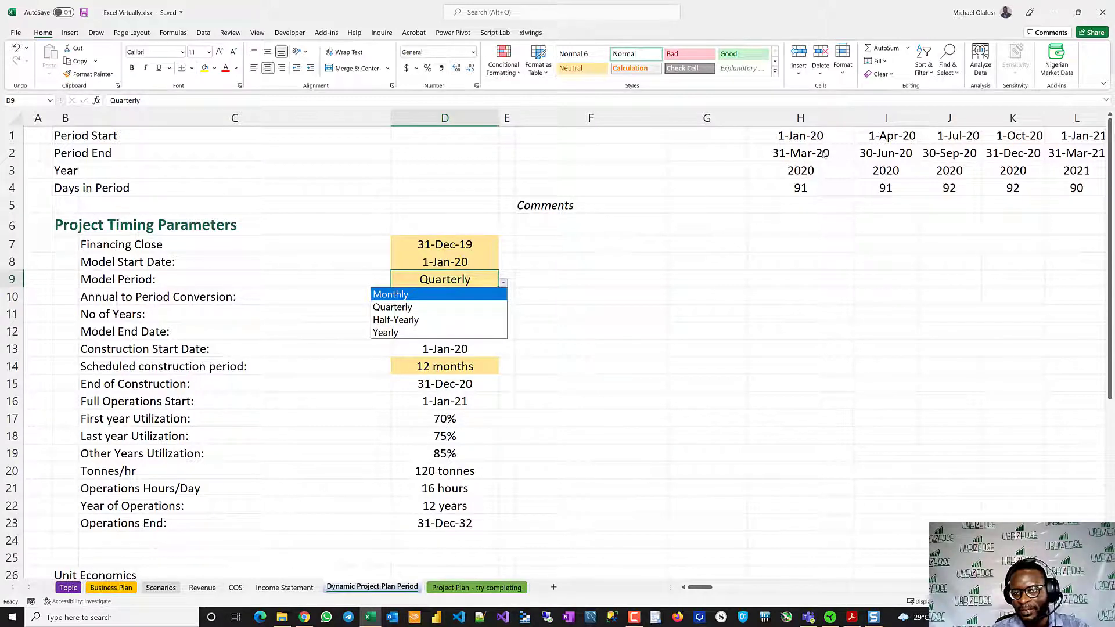
{"action": "key", "text": "Escape"}
{"action": "left_click_drag", "start_coordinate": [781, 138], "coordinate": [1027, 195]}
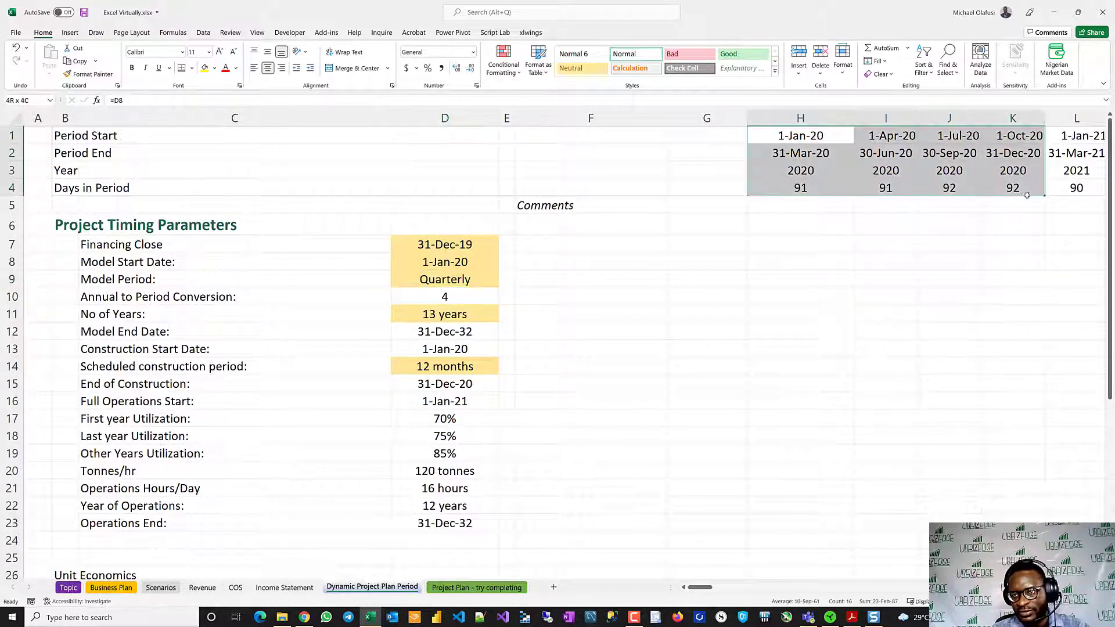
- Switch the Model Period to Monthly, Half-Yearly and finally Yearly
{"action": "left_click", "coordinate": [487, 280]}
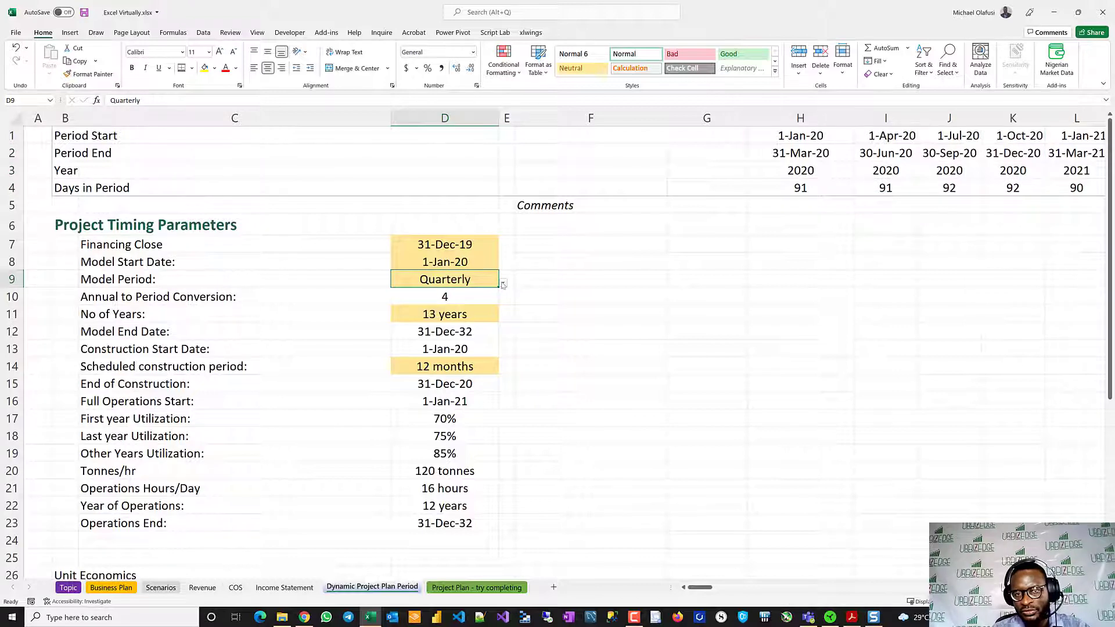
{"action": "left_click", "coordinate": [503, 283]}
{"action": "left_click", "coordinate": [437, 295]}
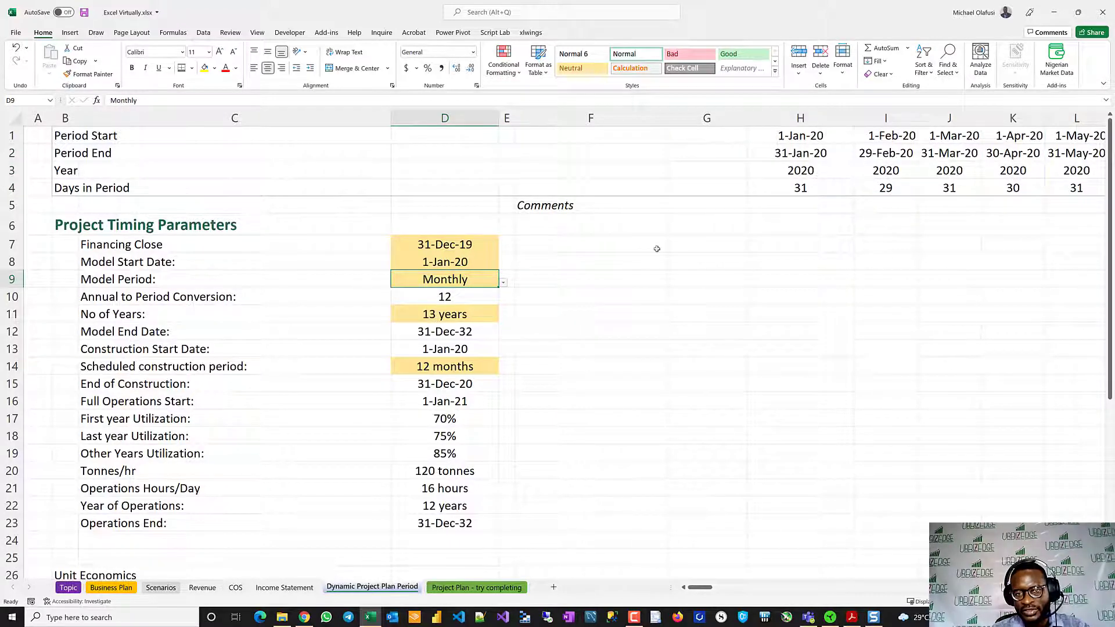
{"action": "left_click", "coordinate": [503, 283]}
{"action": "left_click", "coordinate": [435, 318]}
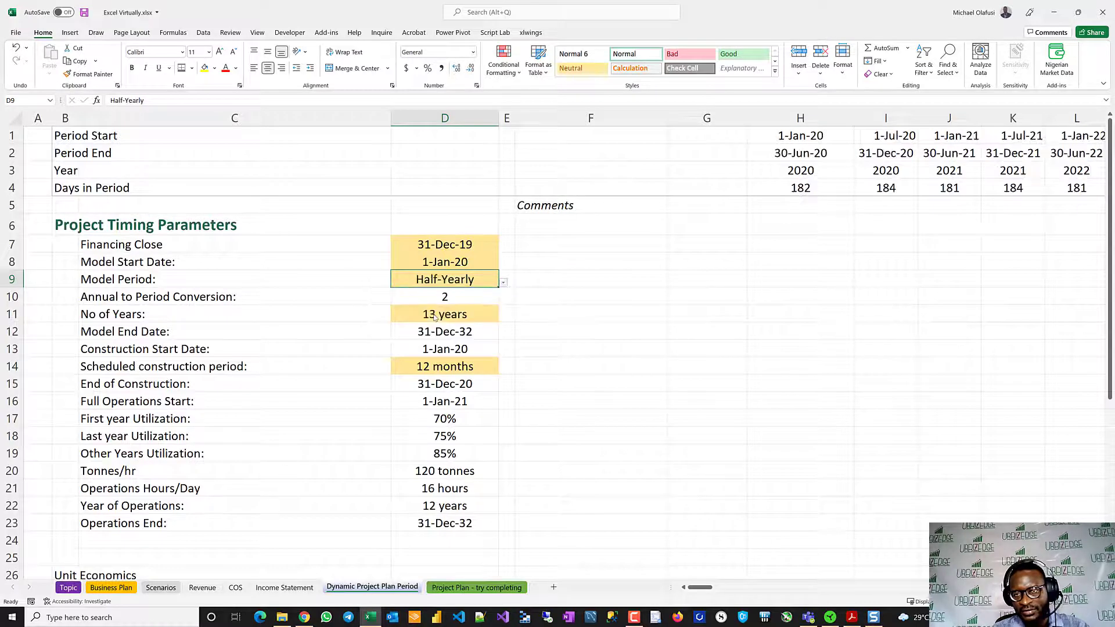
{"action": "left_click", "coordinate": [504, 284]}
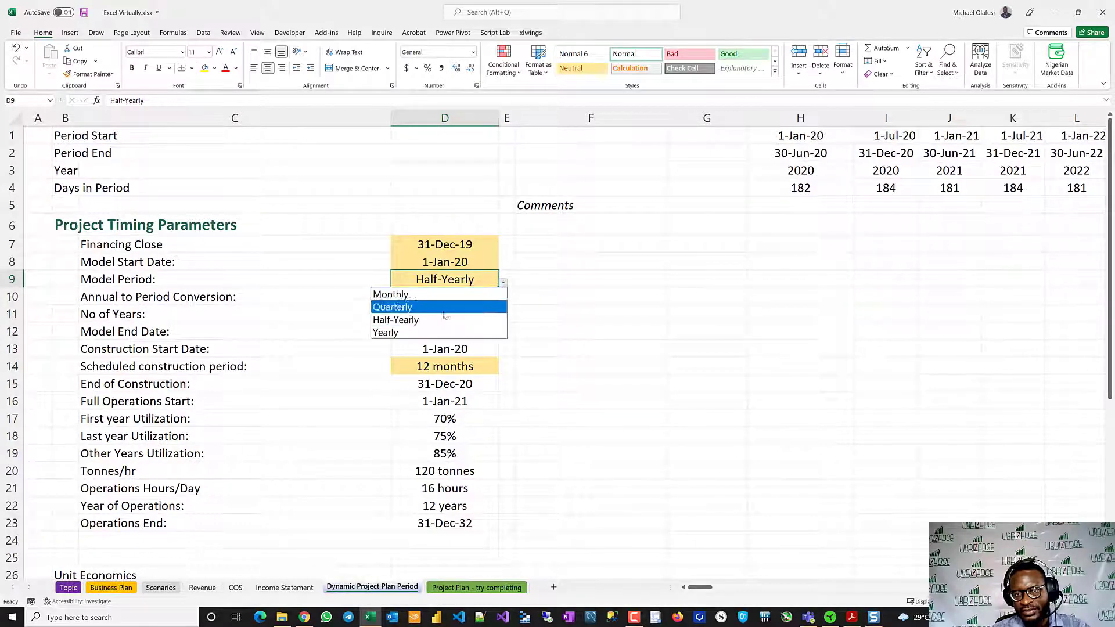
{"action": "left_click", "coordinate": [414, 331]}
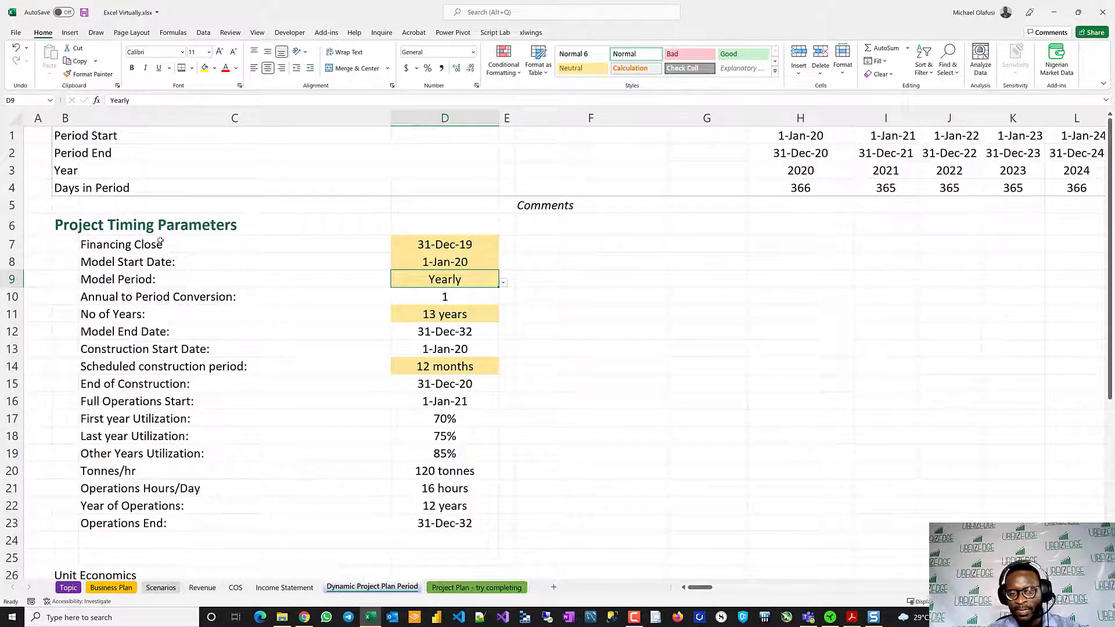
- Check the yearly Unit Economics figures, and look through the Project Plan - try completing sheet before returning
{"action": "scroll", "coordinate": [156, 372], "scroll_direction": "down", "scroll_amount": 8}
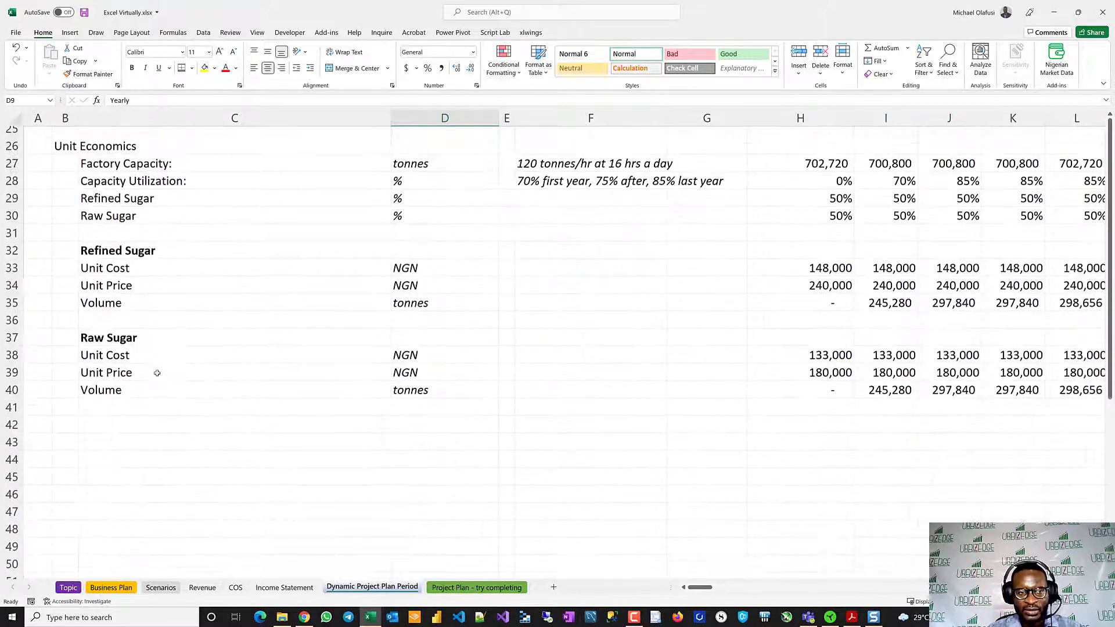
{"action": "scroll", "coordinate": [157, 372], "scroll_direction": "up", "scroll_amount": 2}
{"action": "scroll", "coordinate": [157, 373], "scroll_direction": "down", "scroll_amount": 2}
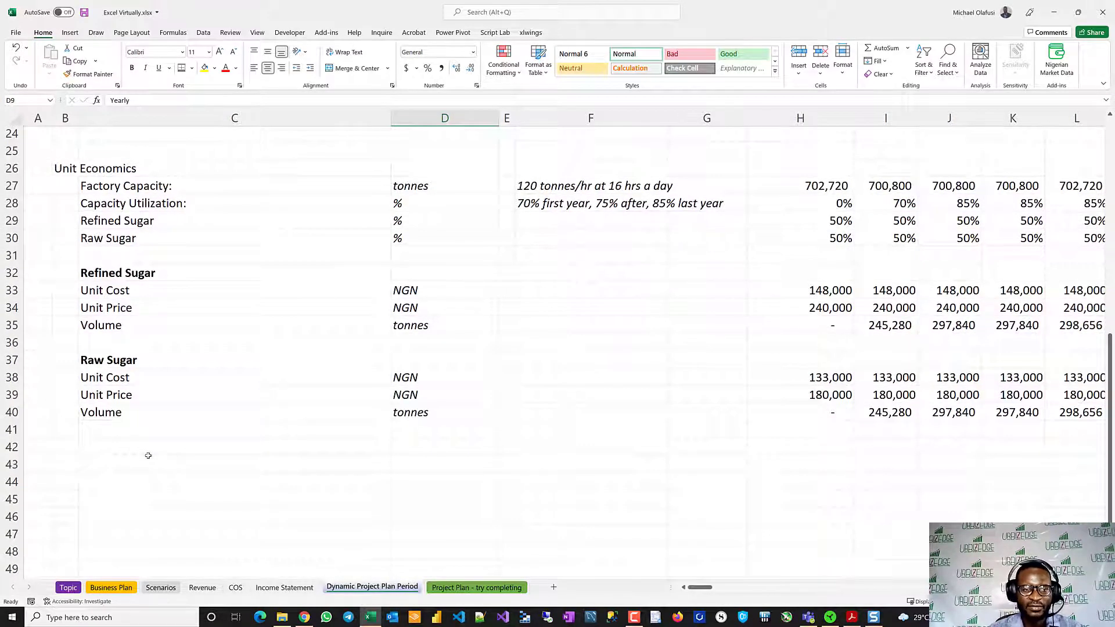
{"action": "scroll", "coordinate": [148, 455], "scroll_direction": "up", "scroll_amount": 1}
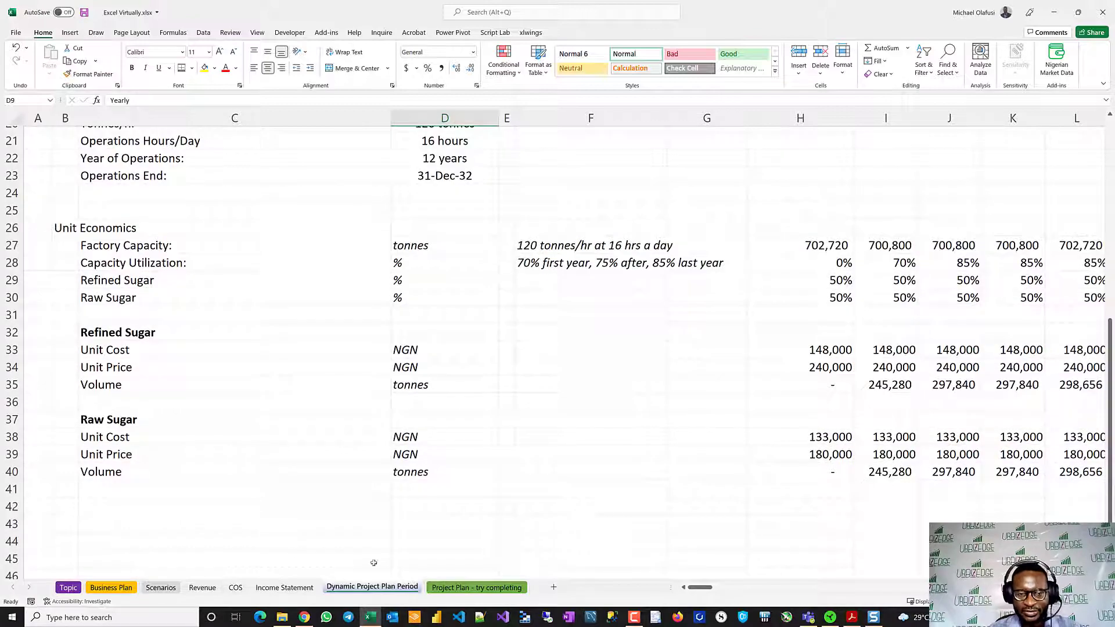
{"action": "left_click", "coordinate": [461, 588]}
{"action": "scroll", "coordinate": [530, 431], "scroll_direction": "down", "scroll_amount": 11}
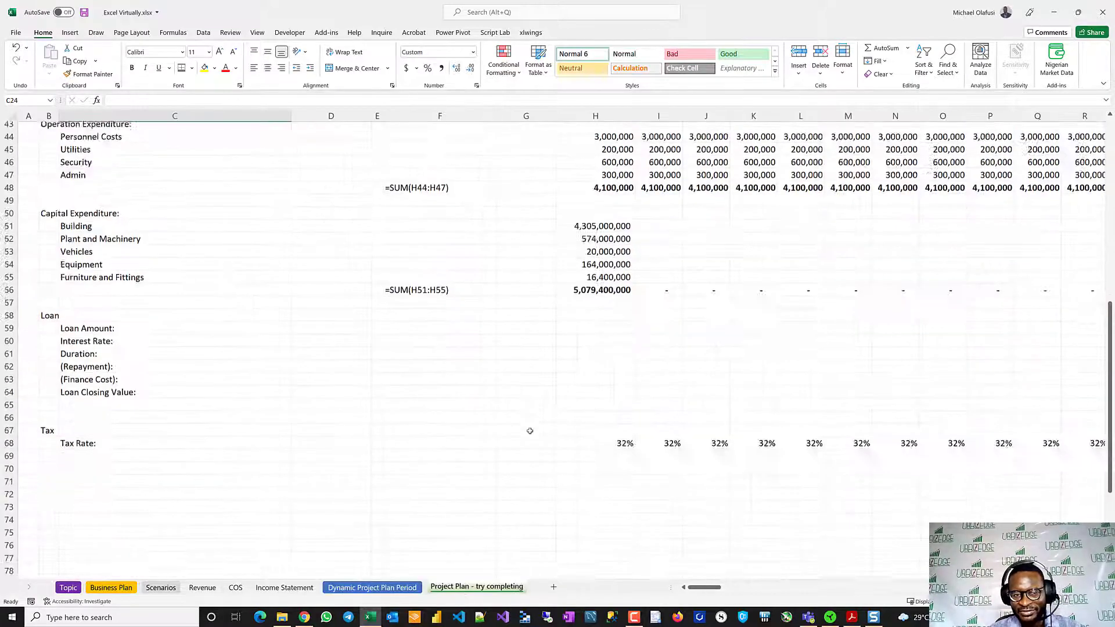
{"action": "scroll", "coordinate": [529, 431], "scroll_direction": "up", "scroll_amount": 20}
{"action": "scroll", "coordinate": [530, 430], "scroll_direction": "up", "scroll_amount": 1}
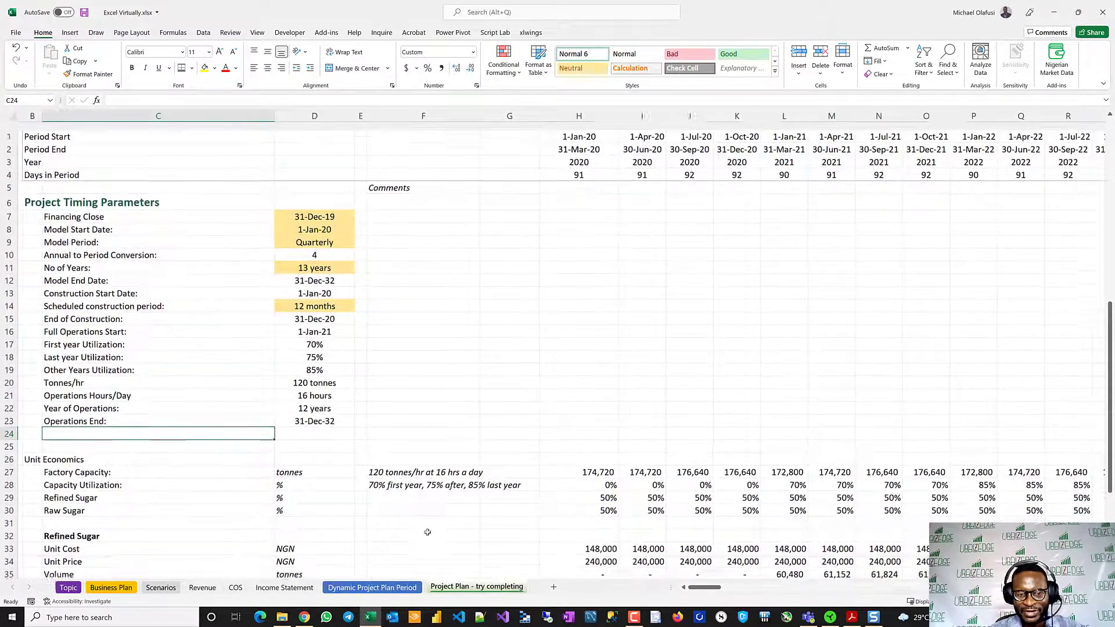
{"action": "left_click", "coordinate": [372, 587]}
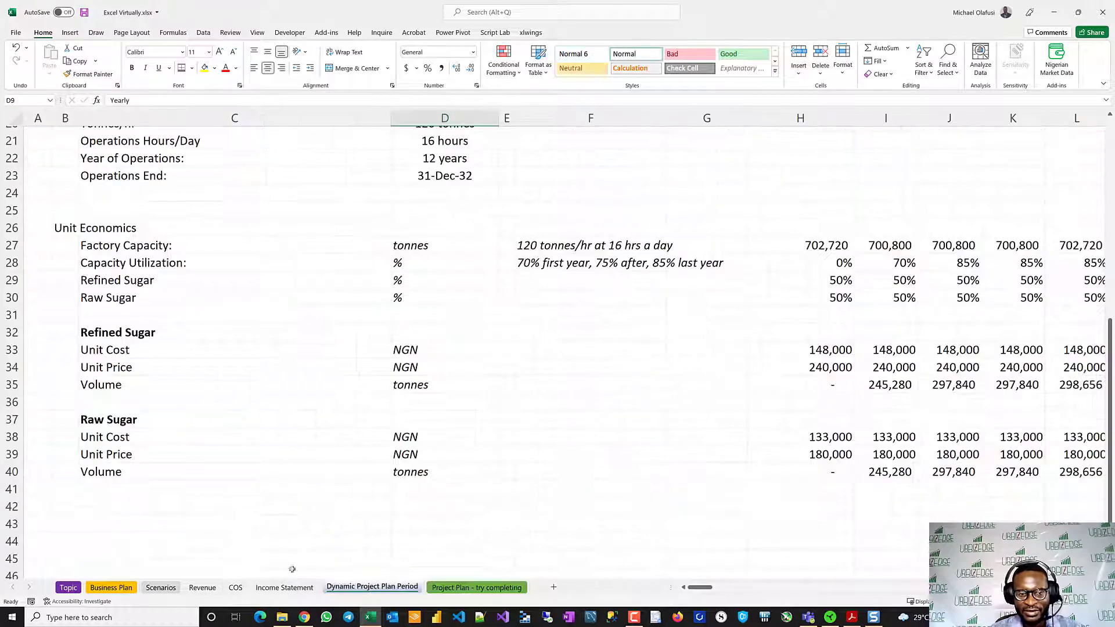
{"action": "left_click", "coordinate": [284, 588]}
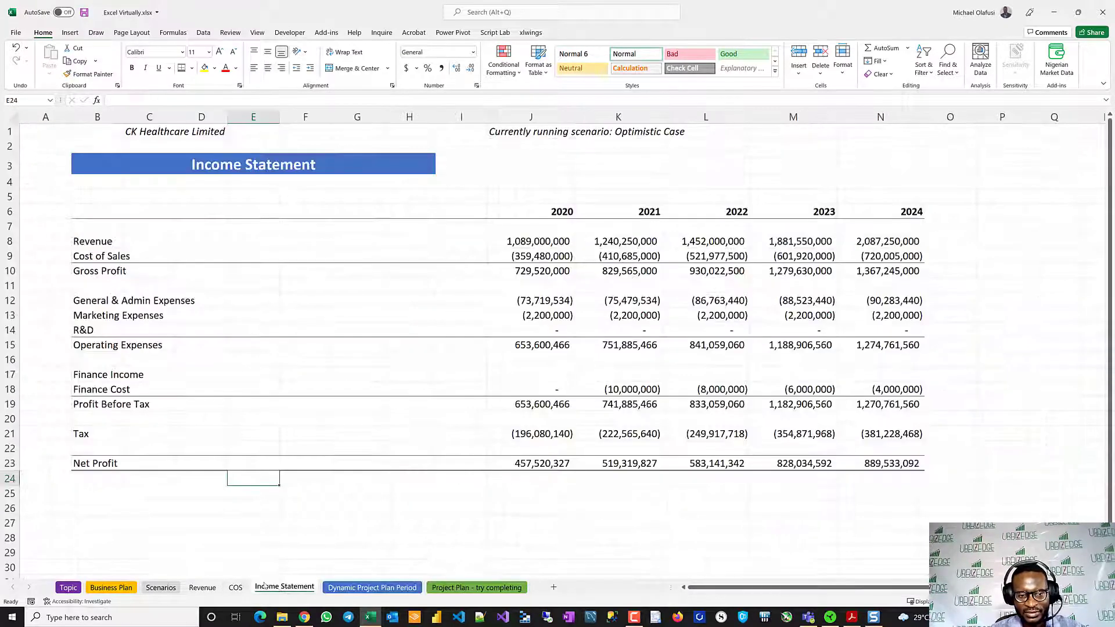
{"action": "left_click", "coordinate": [197, 587], "text": "ctrl"}
{"action": "right_click", "coordinate": [197, 587]}
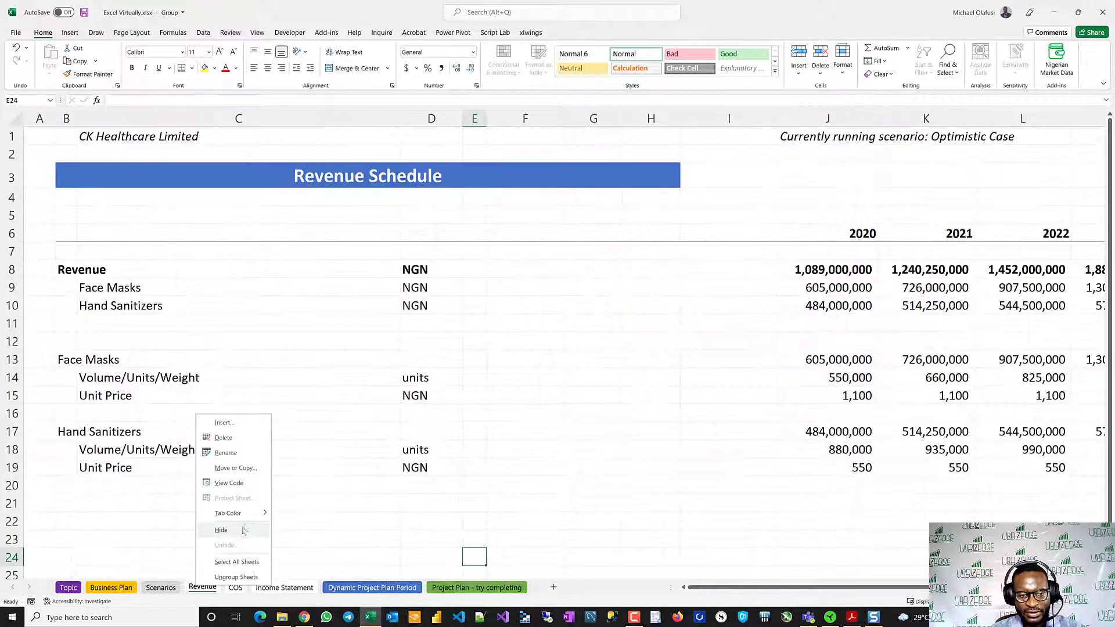
{"action": "mouse_move", "coordinate": [263, 517]}
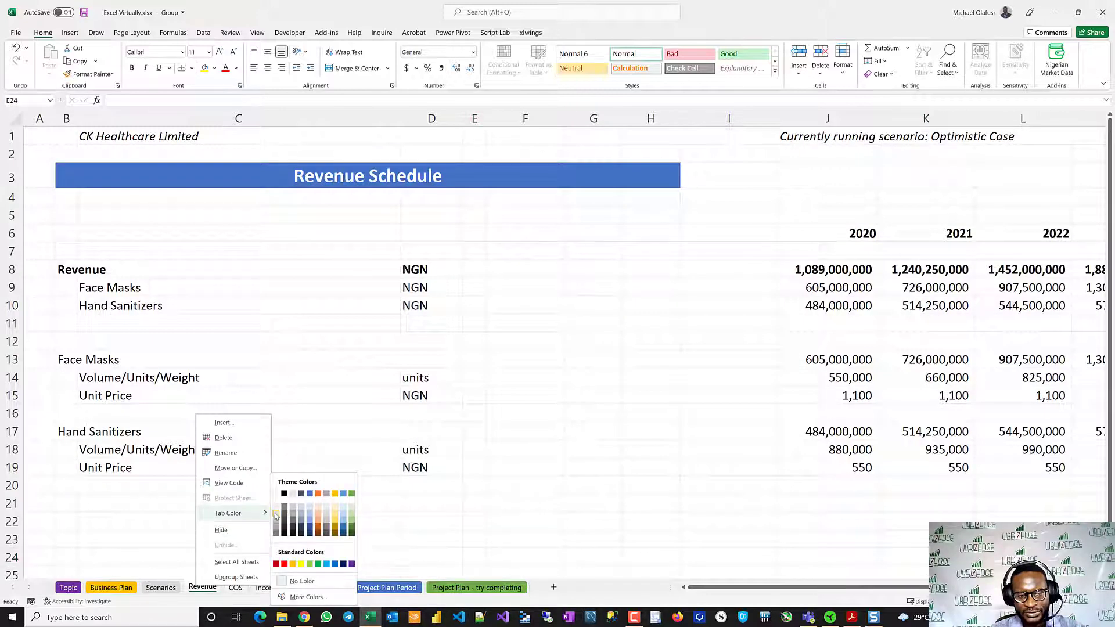
{"action": "key", "text": "Escape"}
{"action": "left_click", "coordinate": [346, 522]}
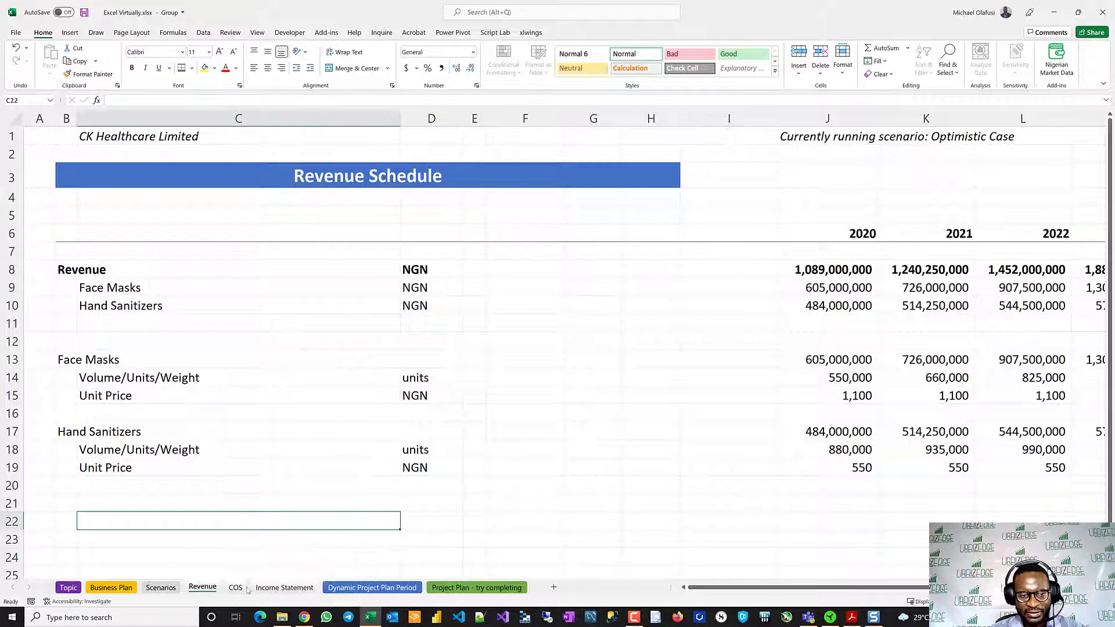
- Colour the Scenarios, Revenue, COS and Income Statement sheet tabs grey as a group
{"action": "left_click", "coordinate": [236, 587]}
{"action": "left_click", "coordinate": [174, 588]}
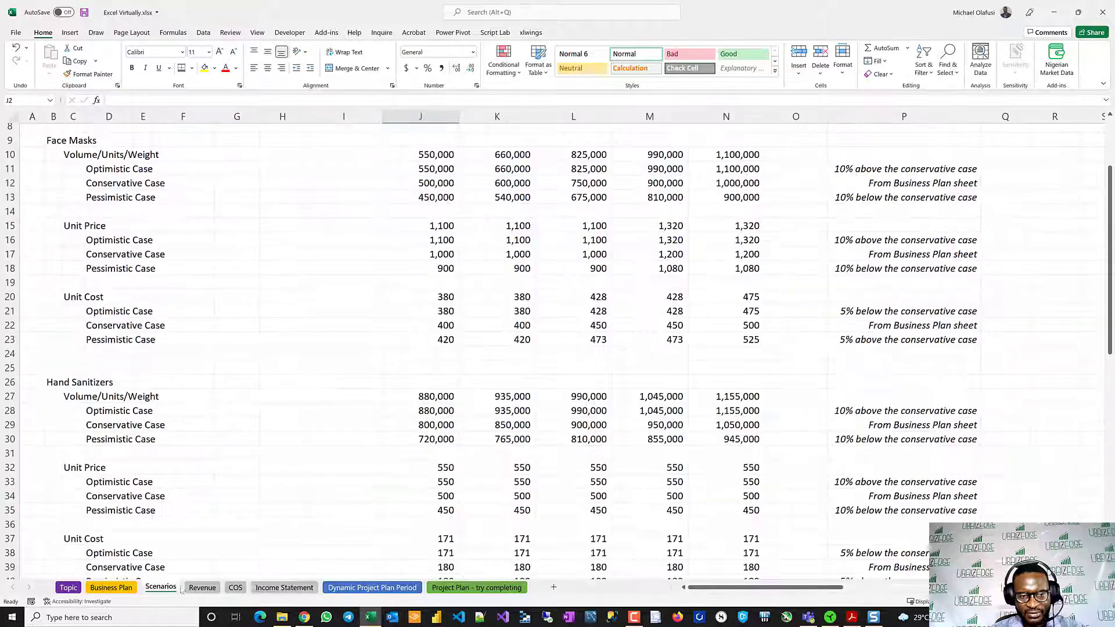
{"action": "right_click", "coordinate": [285, 588]}
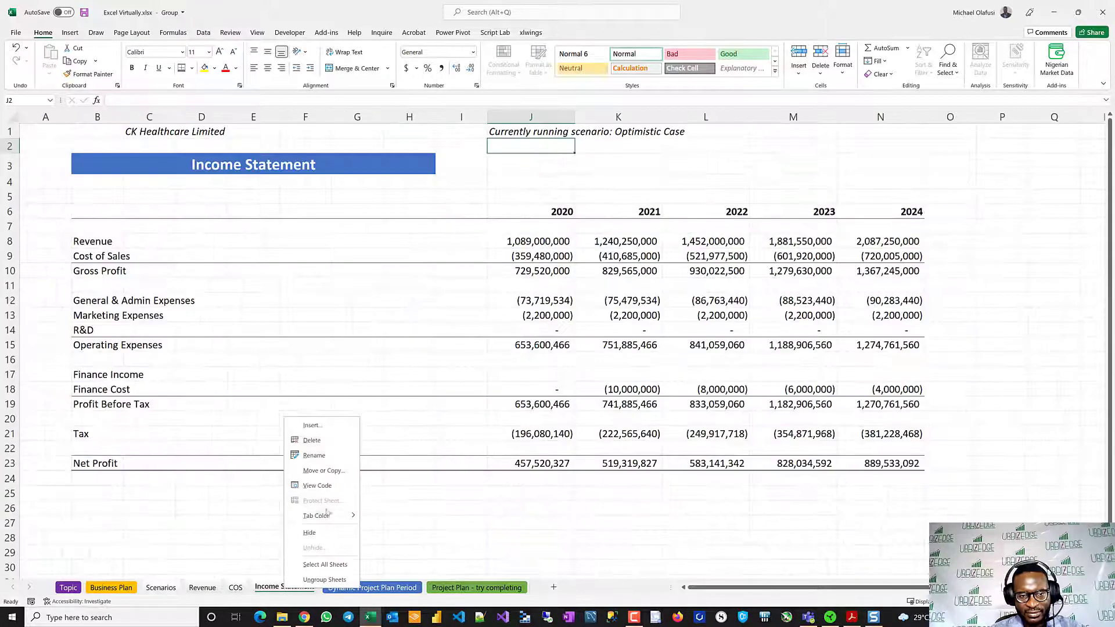
{"action": "mouse_move", "coordinate": [345, 516]}
{"action": "left_click", "coordinate": [364, 532]}
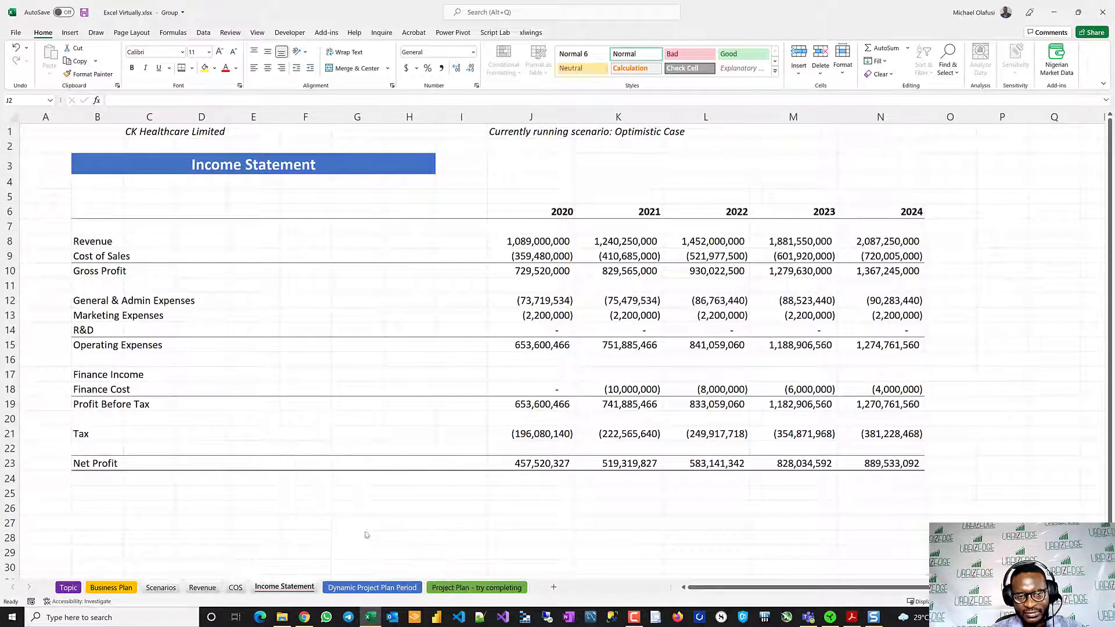
- Insert a new blank worksheet directly after the Dynamic Project Plan Period sheet
{"action": "left_click", "coordinate": [349, 588]}
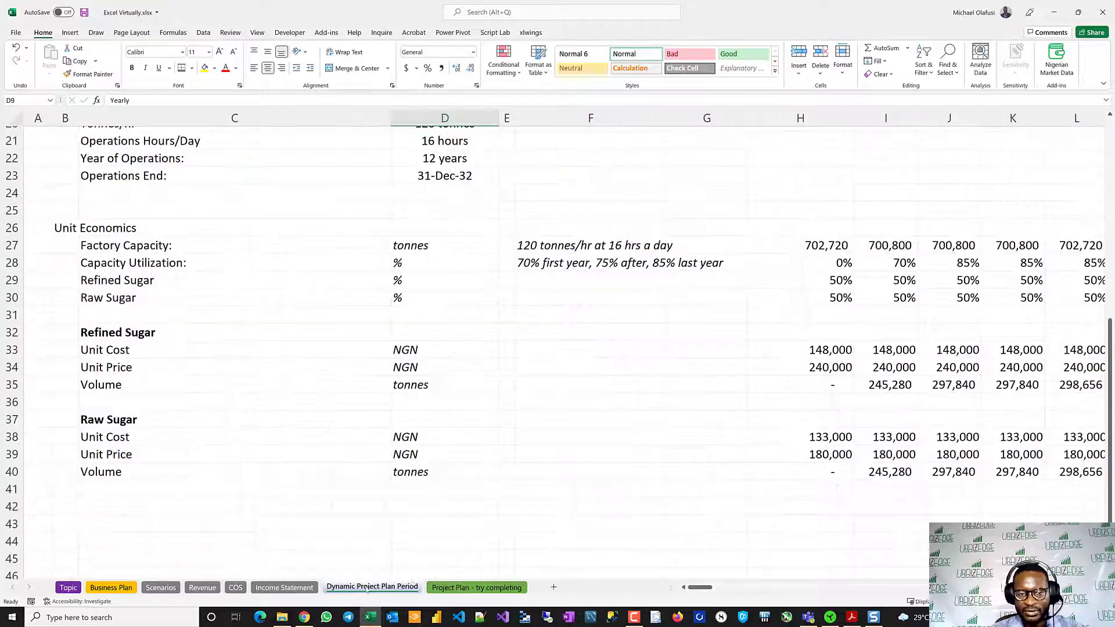
{"action": "left_click", "coordinate": [446, 533]}
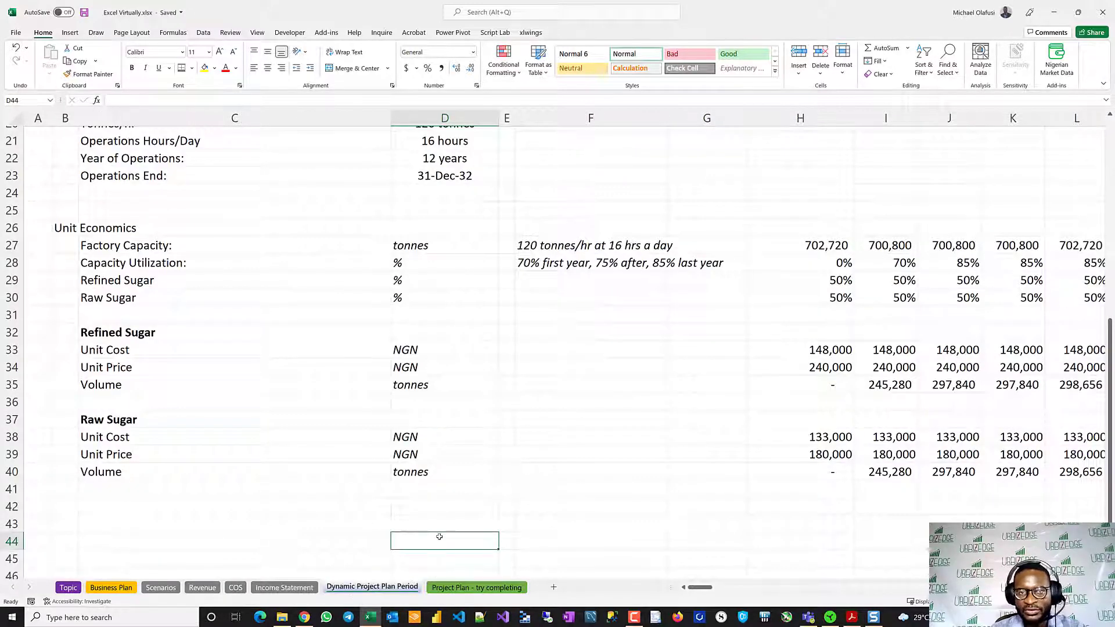
{"action": "scroll", "coordinate": [456, 453], "scroll_direction": "up", "scroll_amount": 5}
{"action": "scroll", "coordinate": [456, 453], "scroll_direction": "up", "scroll_amount": 2}
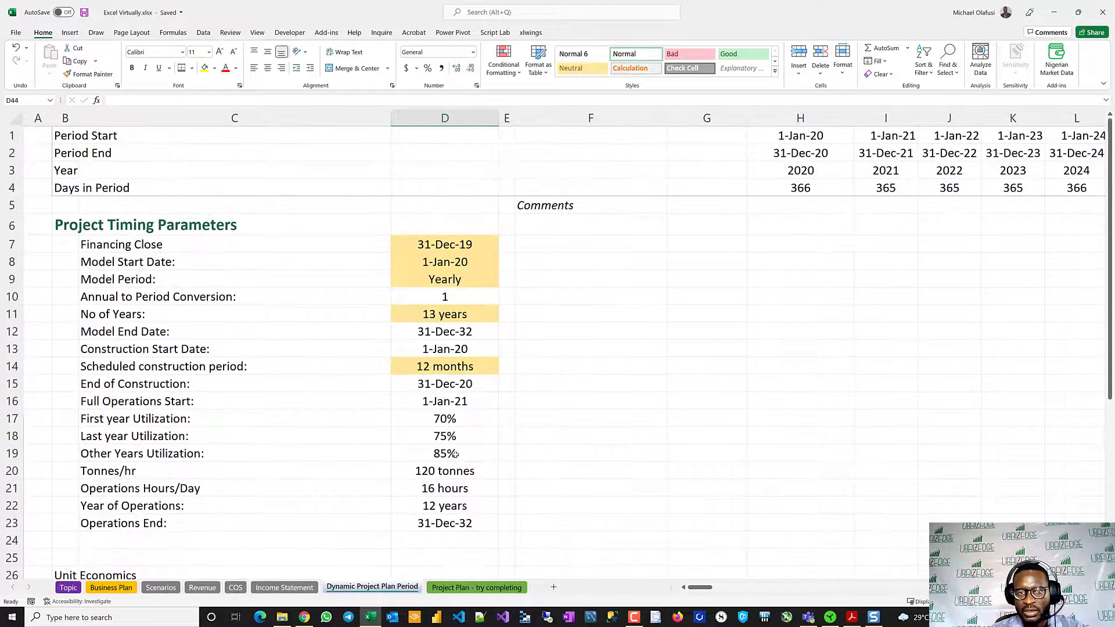
{"action": "left_click", "coordinate": [553, 587]}
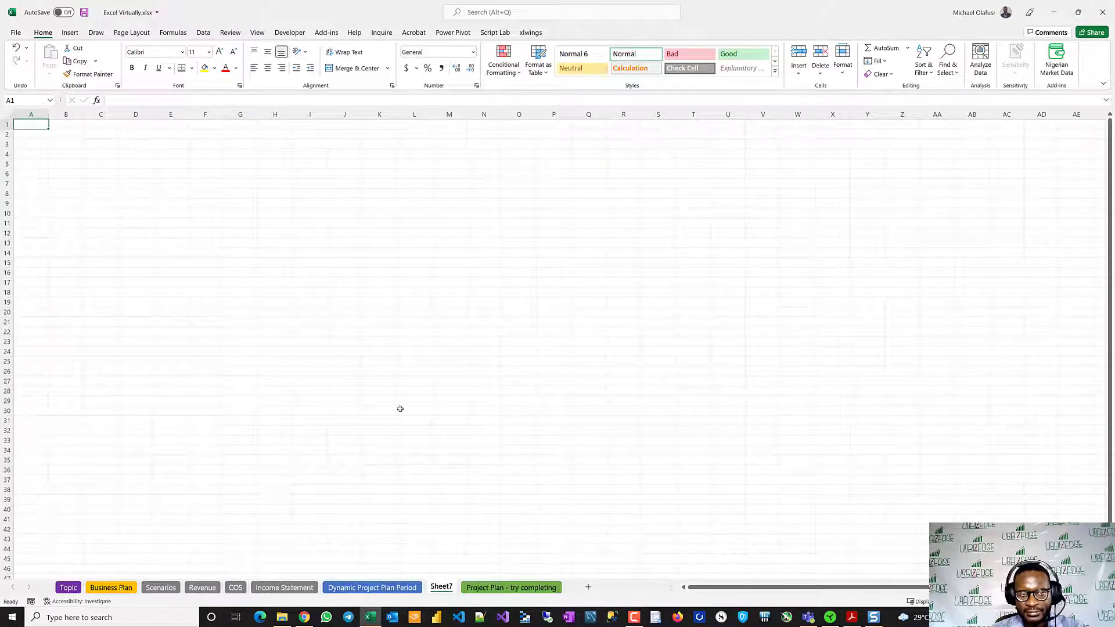
- Copy the Period Start to Days in Period labels (B1:C4) from the Dynamic Project Plan Period sheet into Sheet7 at B1
{"action": "left_click", "coordinate": [400, 587]}
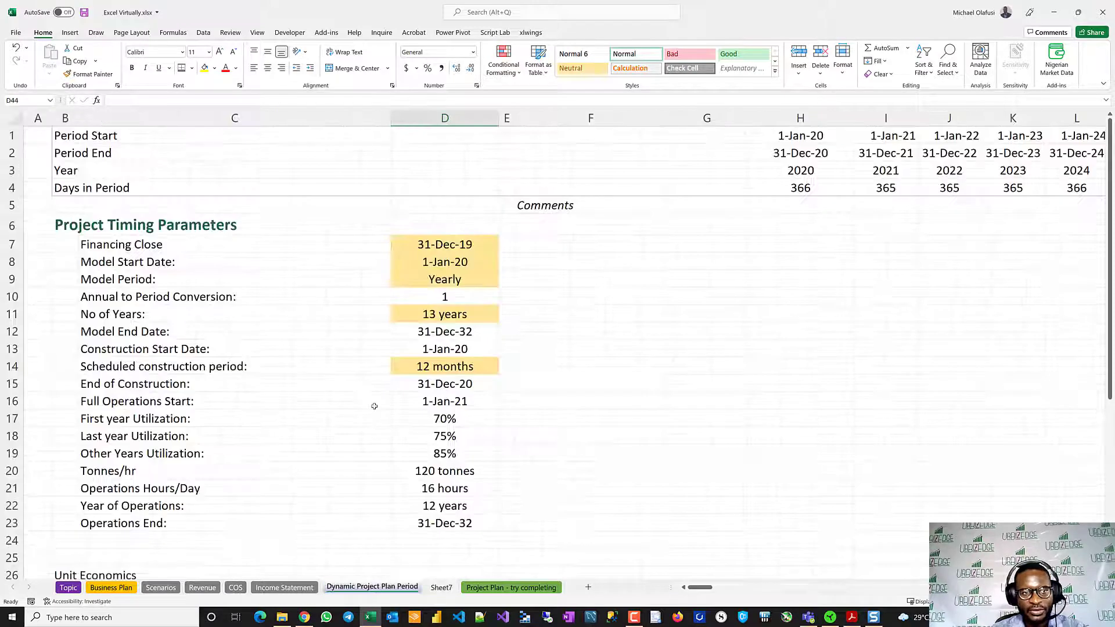
{"action": "left_click_drag", "start_coordinate": [69, 136], "coordinate": [65, 180]}
{"action": "key", "text": "ctrl+q"}
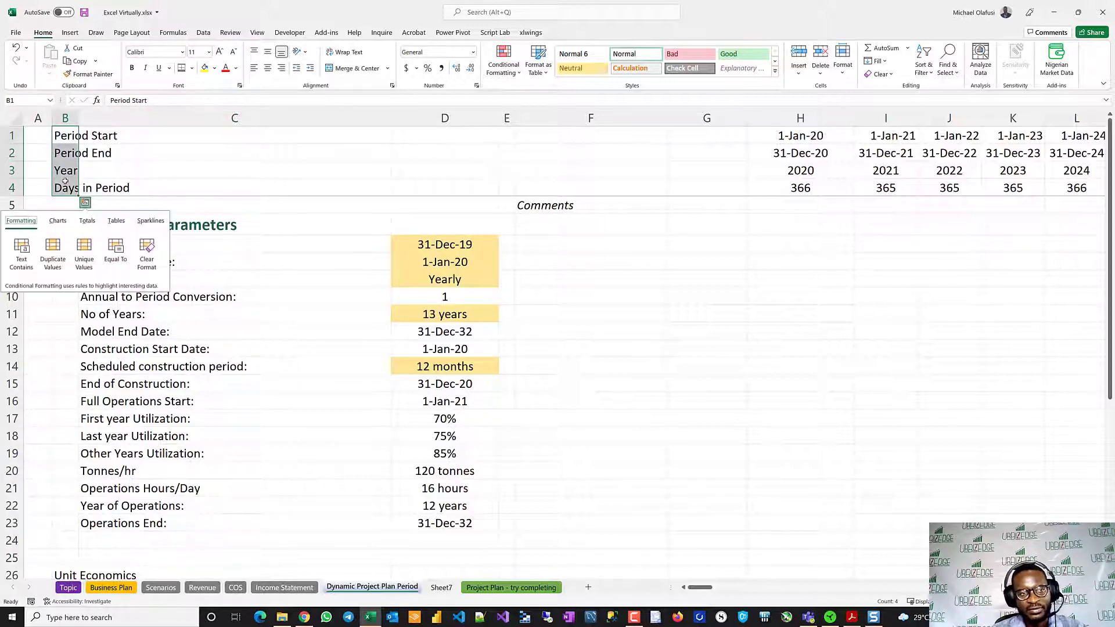
{"action": "key", "text": "Escape"}
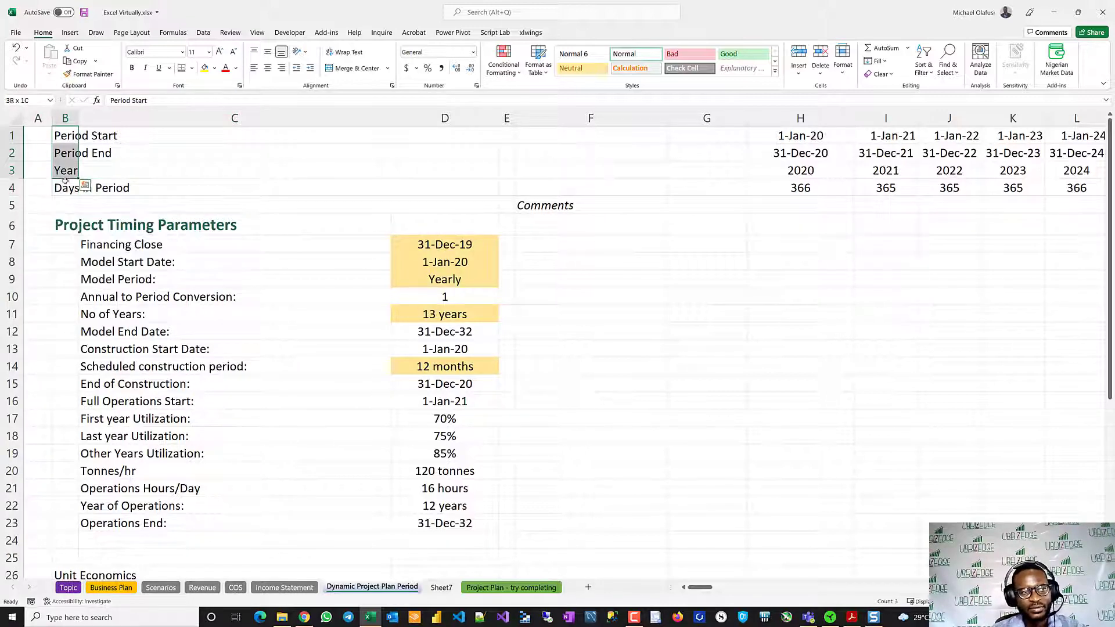
{"action": "key", "text": "ctrl+Home"}
{"action": "left_click_drag", "start_coordinate": [68, 140], "coordinate": [156, 192]}
{"action": "key", "text": "ctrl+c"}
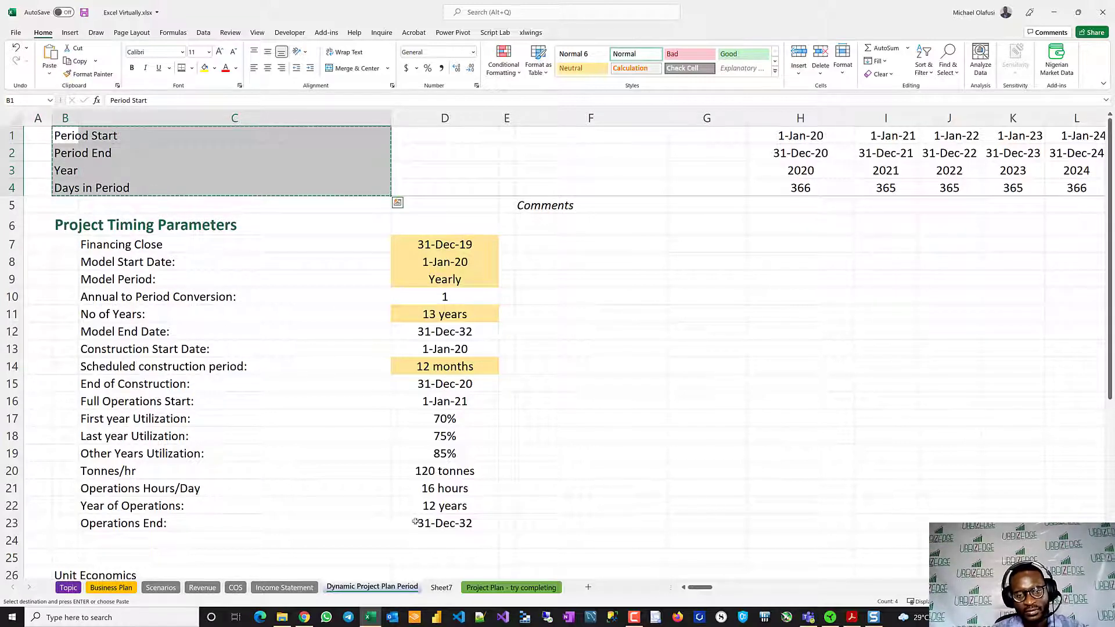
{"action": "key", "text": "ctrl+Page_Down"}
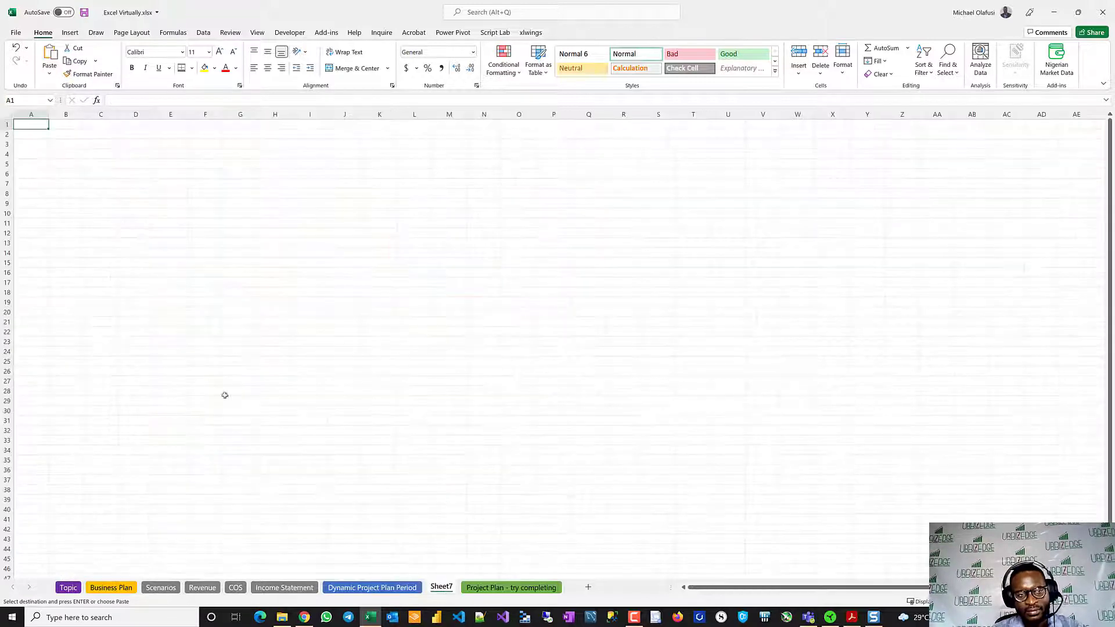
{"action": "left_click", "coordinate": [68, 124]}
{"action": "key", "text": "ctrl+v"}
{"action": "left_click", "coordinate": [61, 202]}
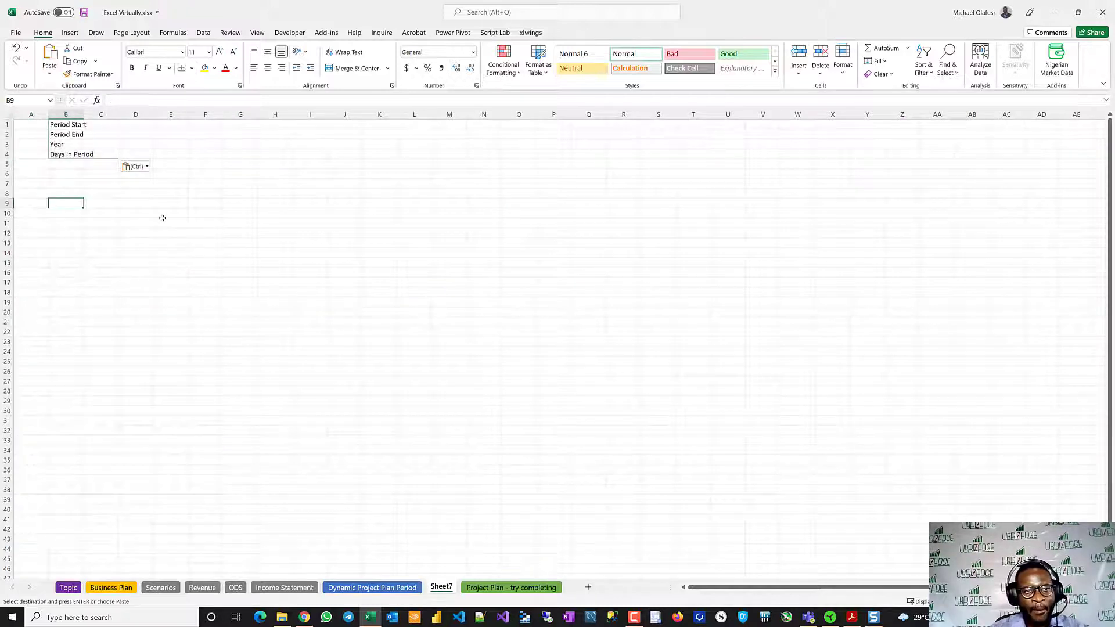
- Narrow column A on Sheet7 to a slim margin beside the period labels
{"action": "scroll", "coordinate": [107, 190], "scroll_direction": "up", "scroll_amount": 4}
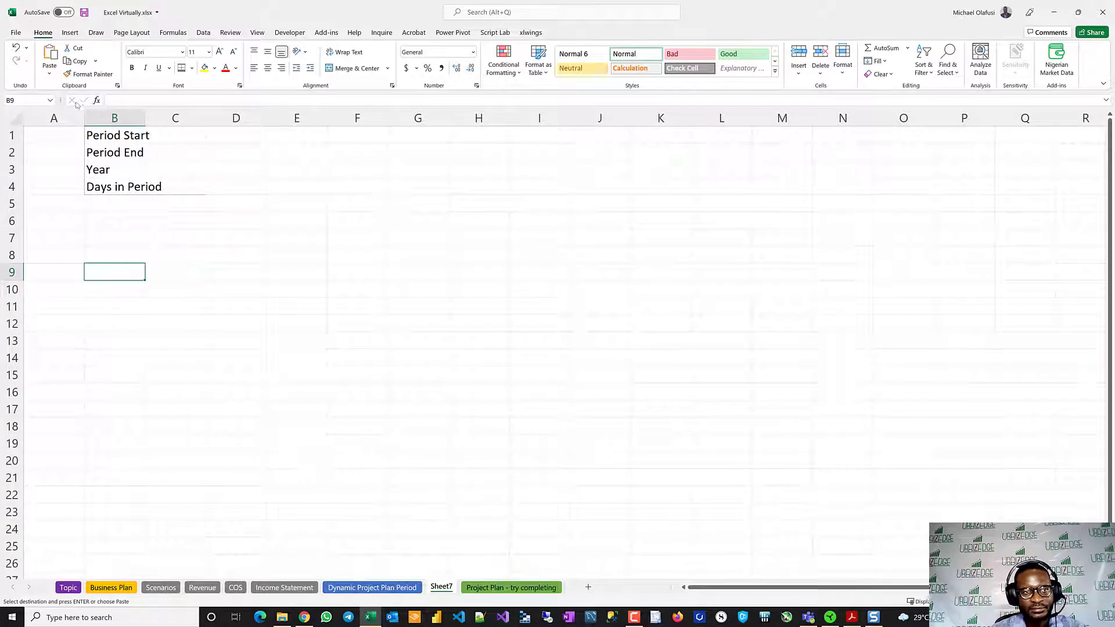
{"action": "left_click_drag", "start_coordinate": [84, 118], "coordinate": [50, 118]}
{"action": "left_click", "coordinate": [251, 247]}
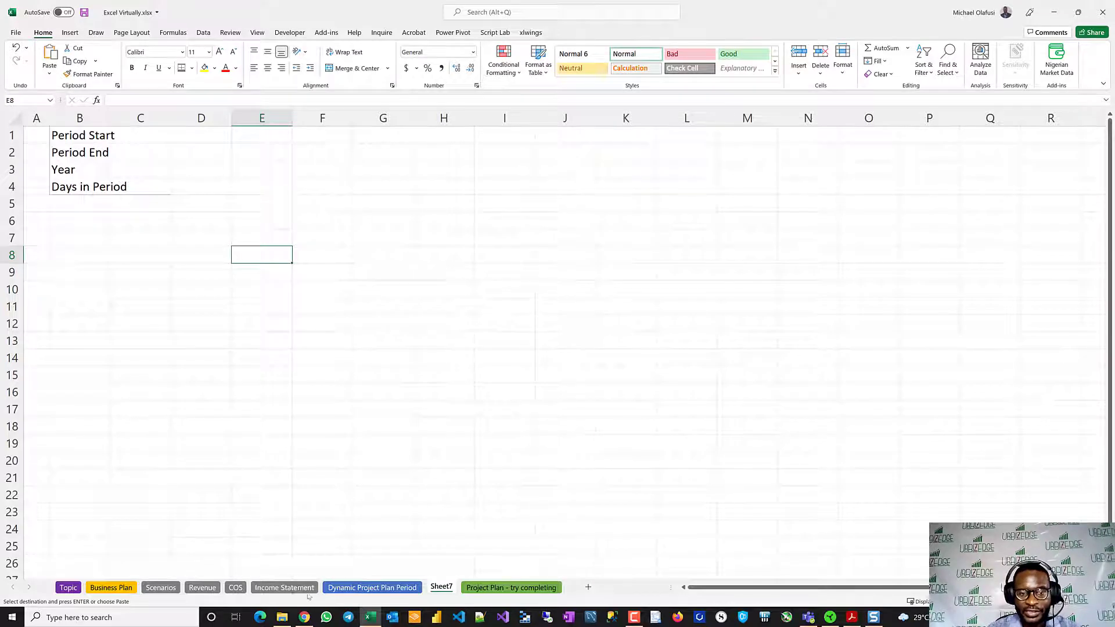
- Copy the Project Timing Parameters block (B6:D23) from the Dynamic Project Plan Period sheet into Sheet7 at B6
{"action": "left_click", "coordinate": [372, 588]}
{"action": "left_click", "coordinate": [252, 292]}
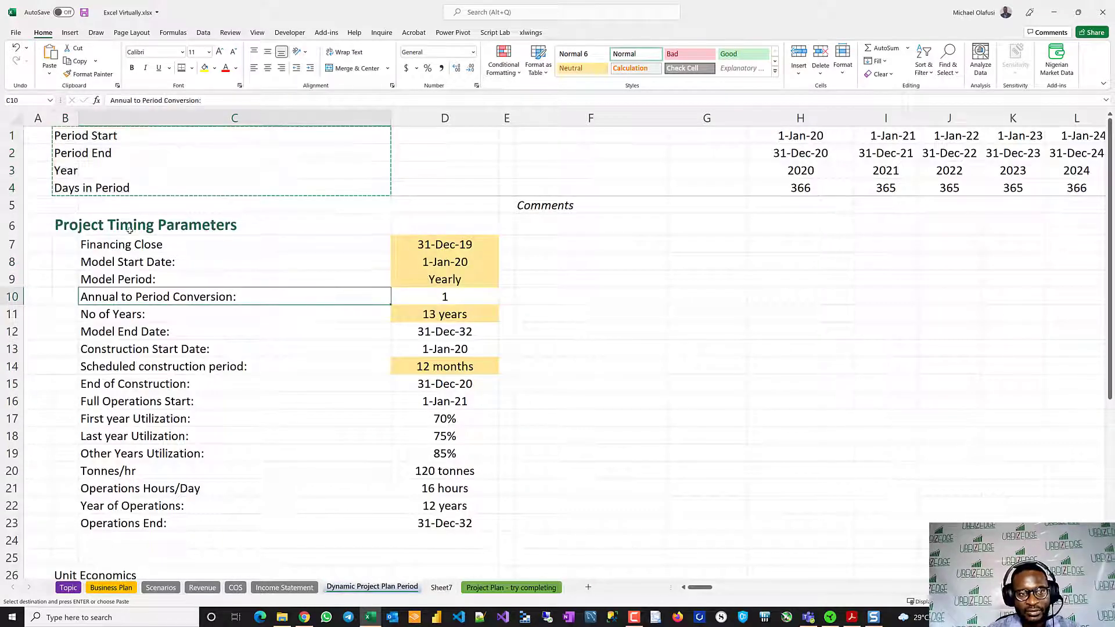
{"action": "left_click_drag", "start_coordinate": [78, 227], "coordinate": [443, 525]}
{"action": "key", "text": "ctrl+c"}
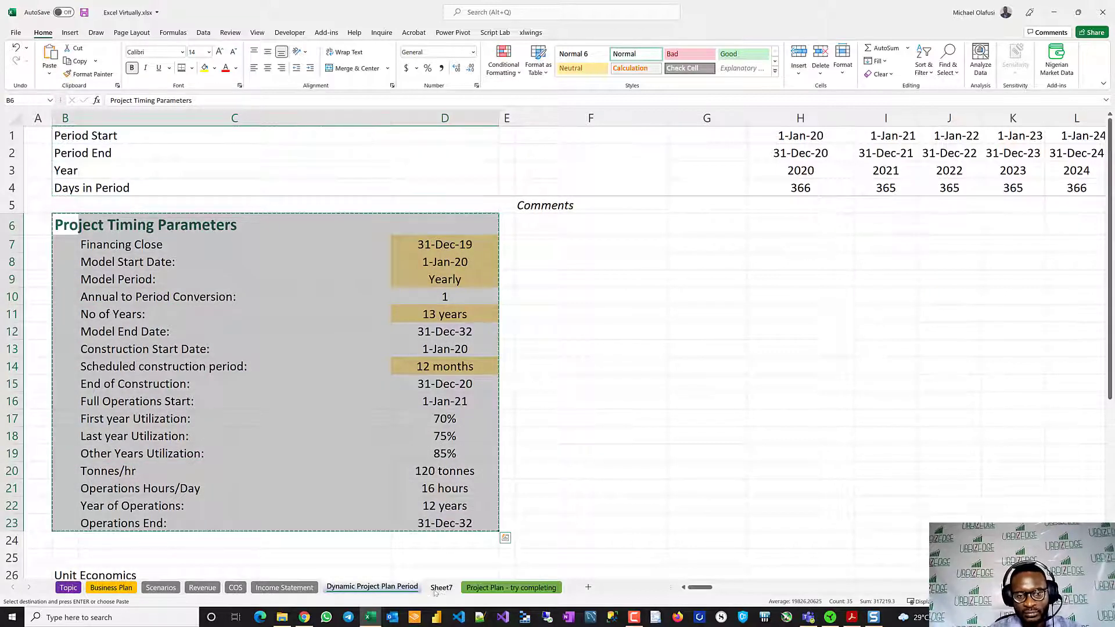
{"action": "left_click", "coordinate": [441, 589]}
{"action": "left_click", "coordinate": [75, 219]}
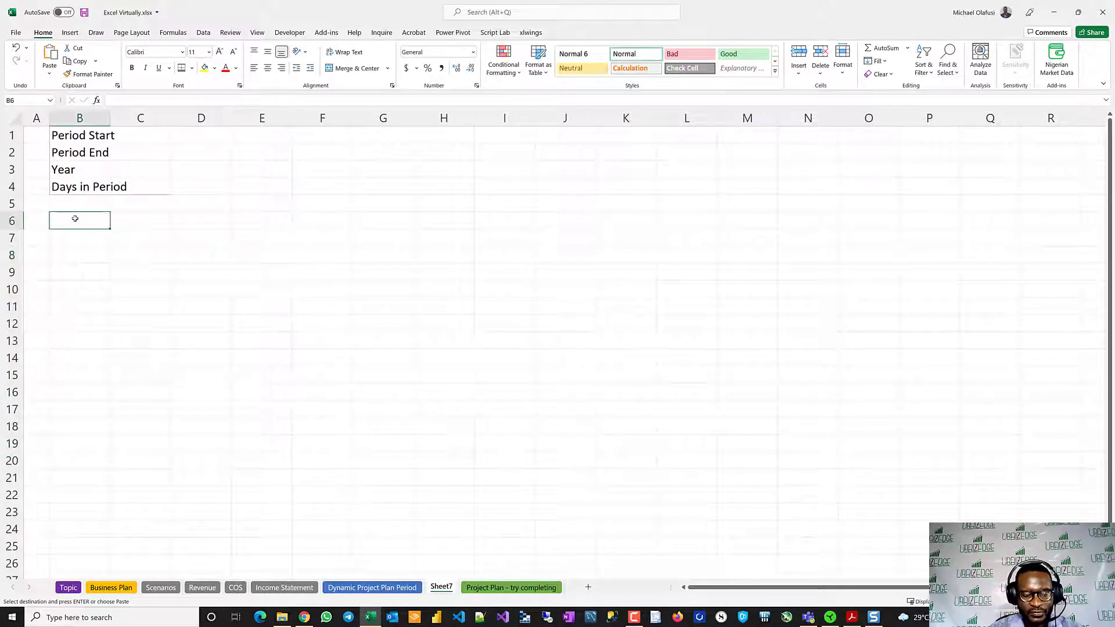
{"action": "key", "text": "ctrl+v"}
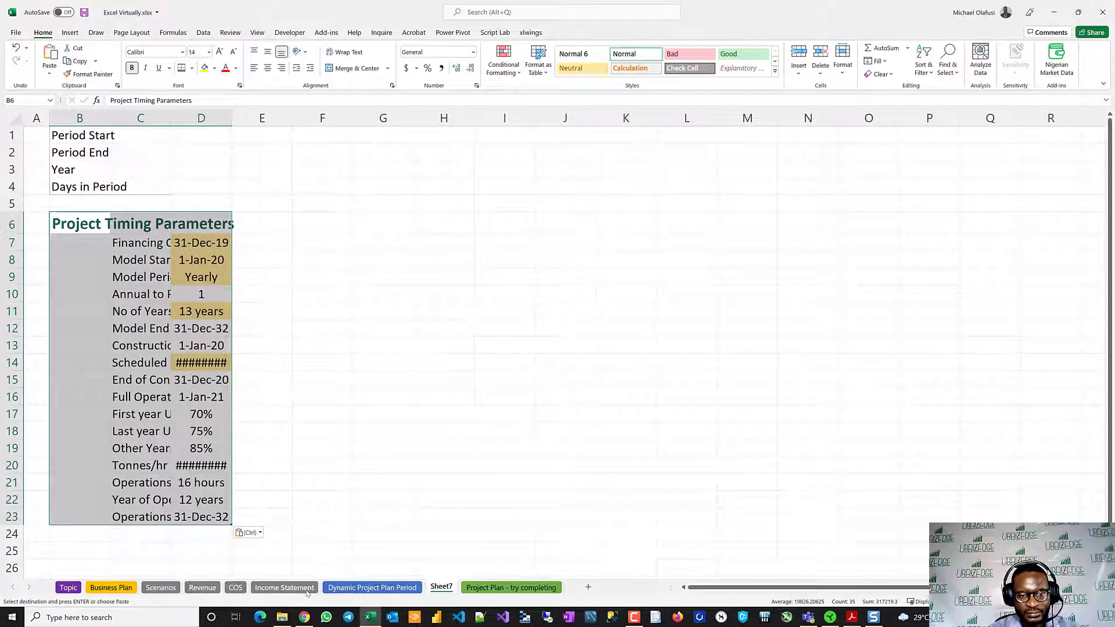
- Apply the source column widths to the pasted Project Timing Parameters block and save the workbook
{"action": "left_click", "coordinate": [256, 532]}
{"action": "left_click", "coordinate": [259, 460]}
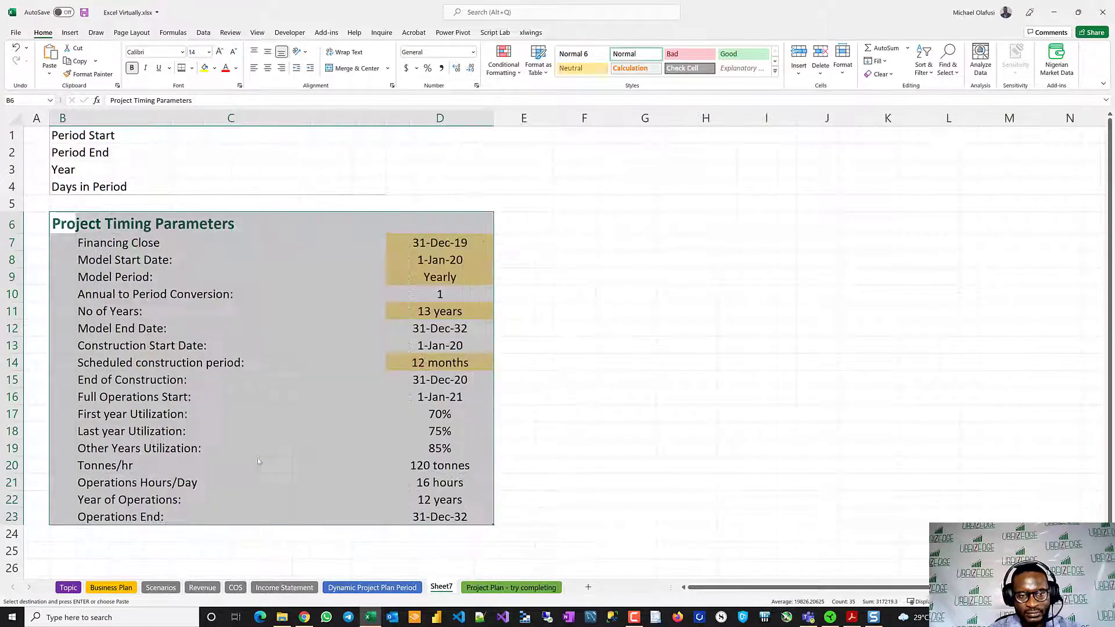
{"action": "left_click", "coordinate": [358, 485]}
{"action": "left_click", "coordinate": [349, 338]}
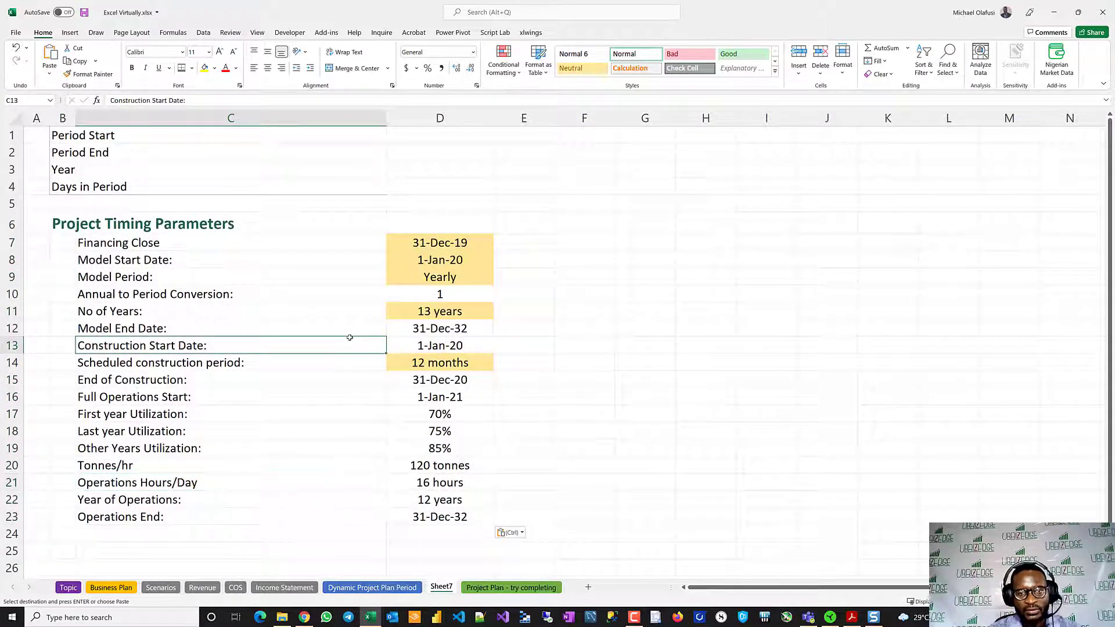
{"action": "key", "text": "ctrl+s"}
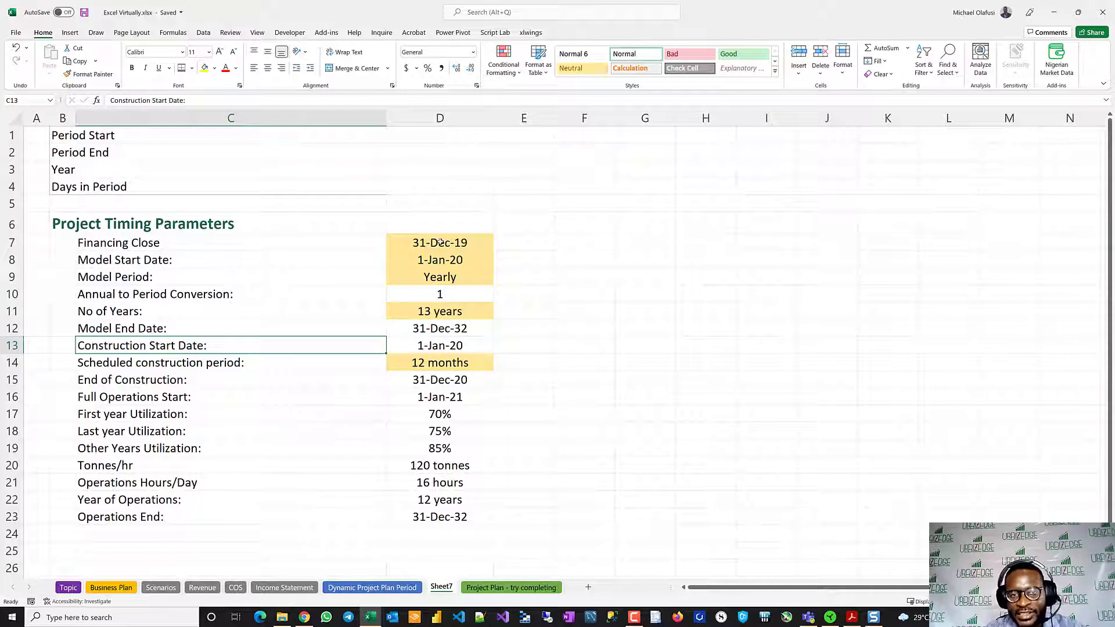
- Examine the Model Period choices and the SWITCH formula behind Annual to Period Conversion
{"action": "left_click_drag", "start_coordinate": [440, 242], "coordinate": [450, 274]}
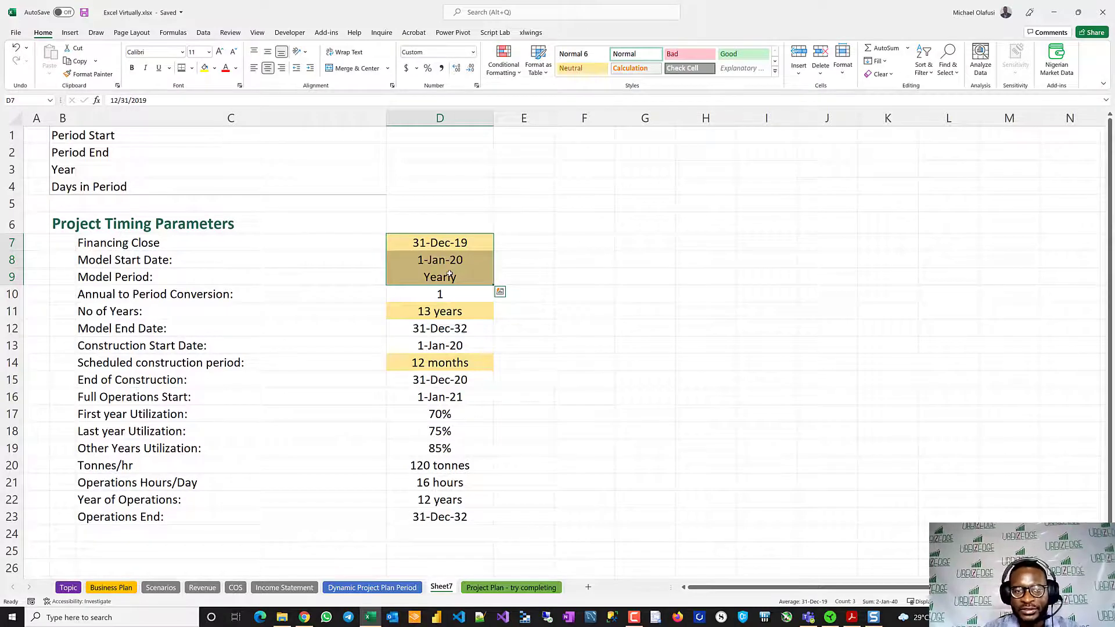
{"action": "left_click", "coordinate": [449, 274]}
{"action": "left_click", "coordinate": [498, 282]}
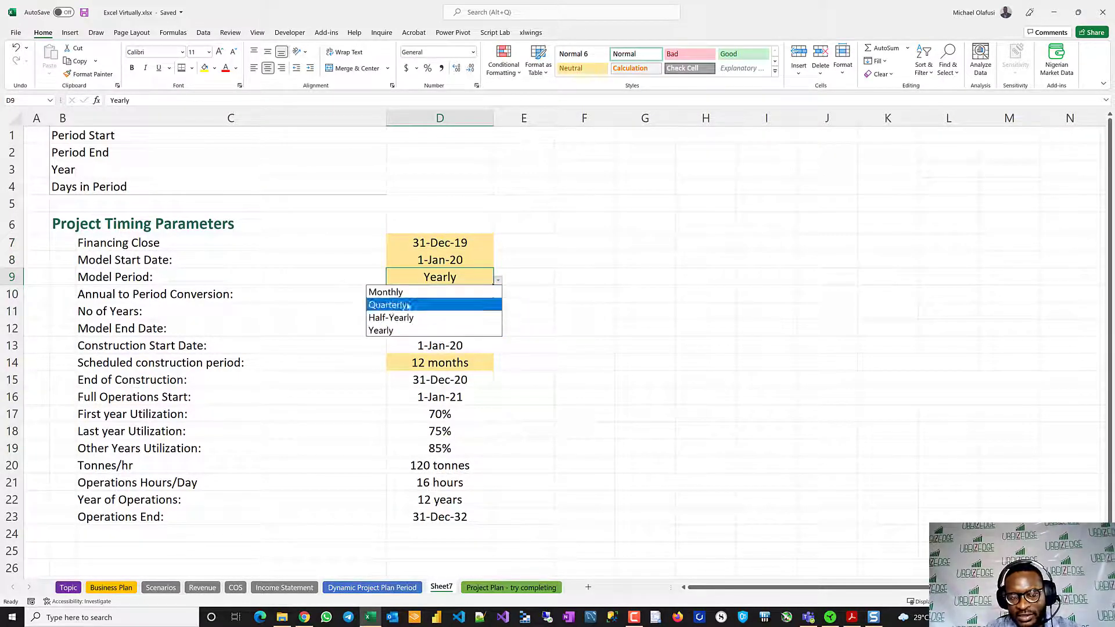
{"action": "left_click", "coordinate": [530, 276]}
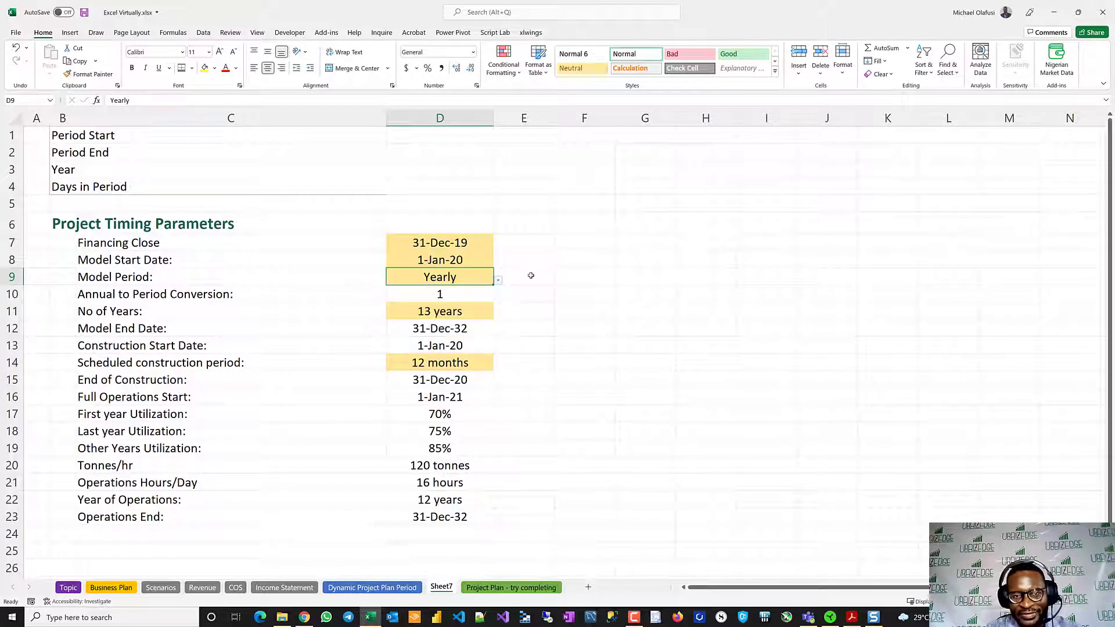
{"action": "double_click", "coordinate": [420, 295]}
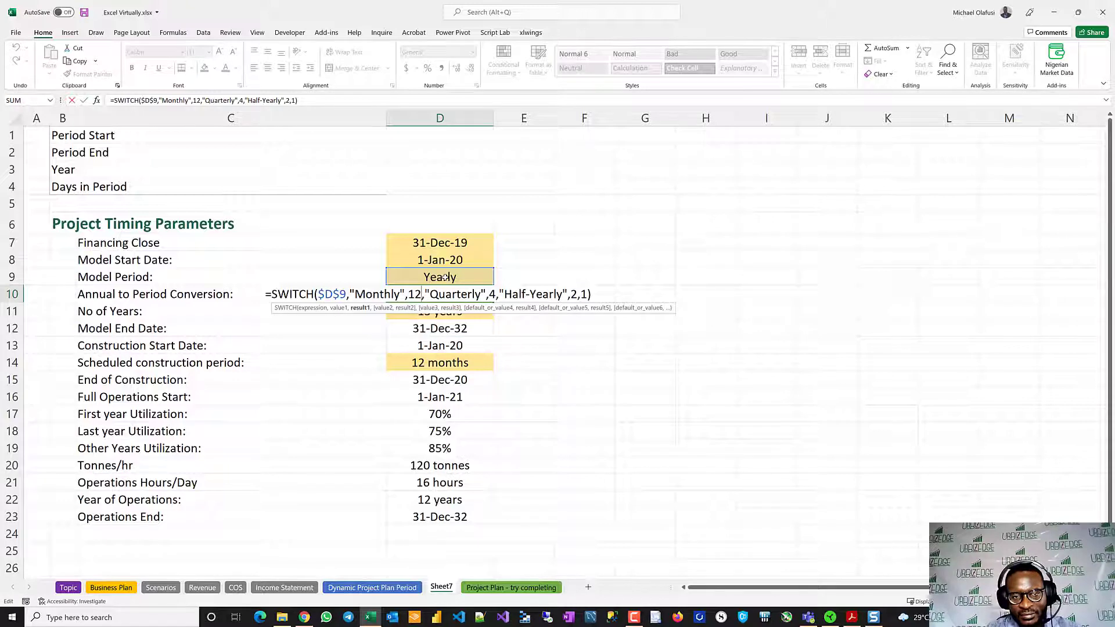
{"action": "key", "text": "Escape"}
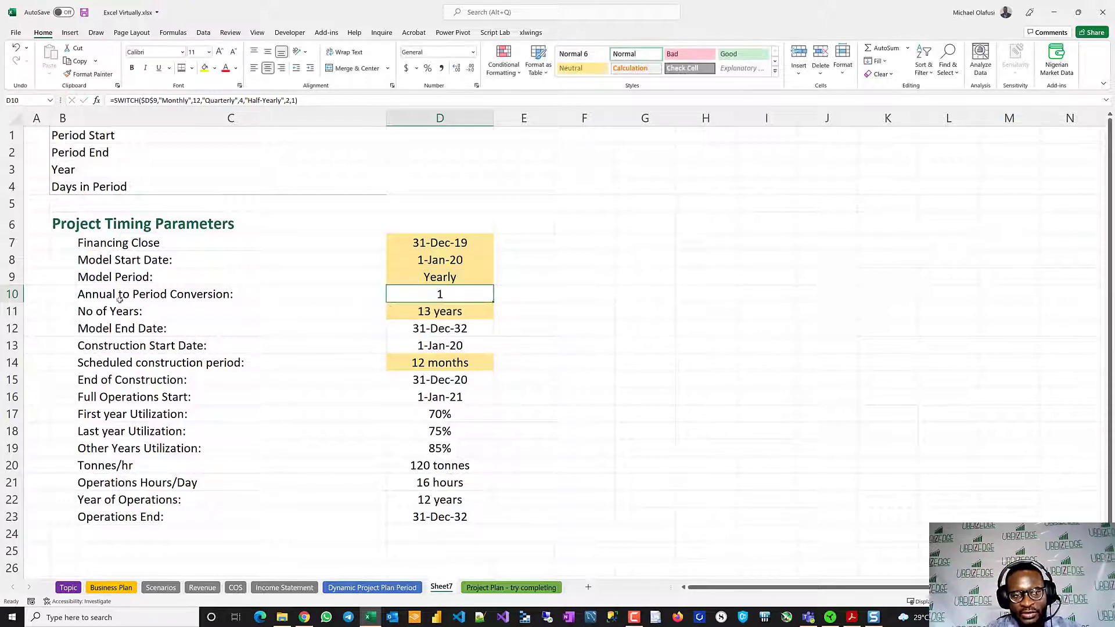
{"action": "left_click_drag", "start_coordinate": [107, 300], "coordinate": [326, 305]}
{"action": "left_click", "coordinate": [429, 296]}
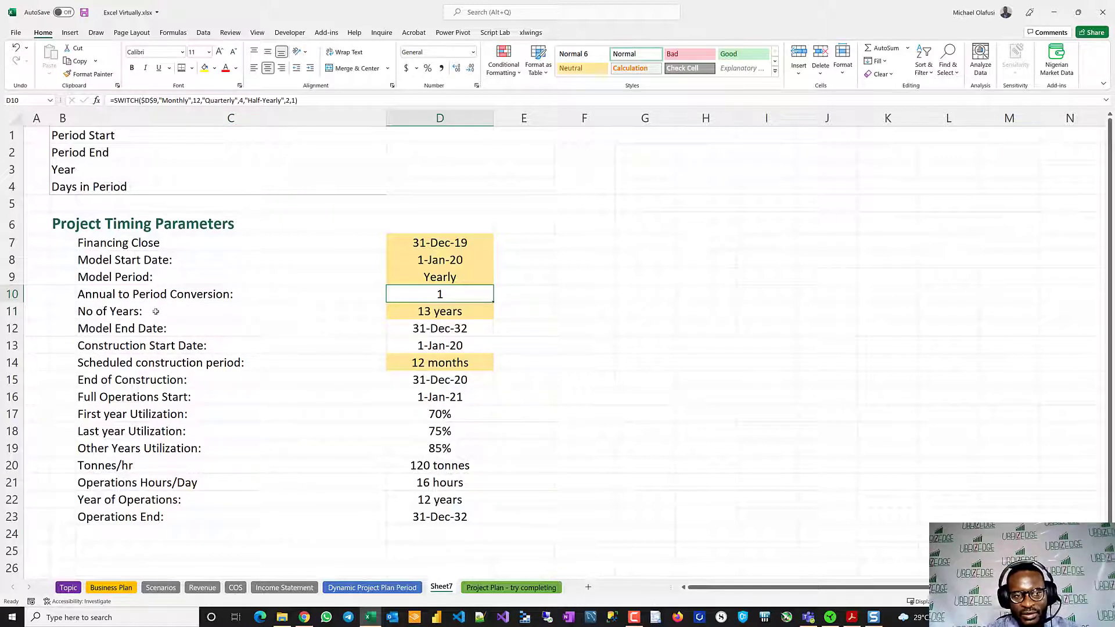
- Review the No of Years, Year of Operations, Model End Date and construction timing rows
{"action": "left_click", "coordinate": [423, 306]}
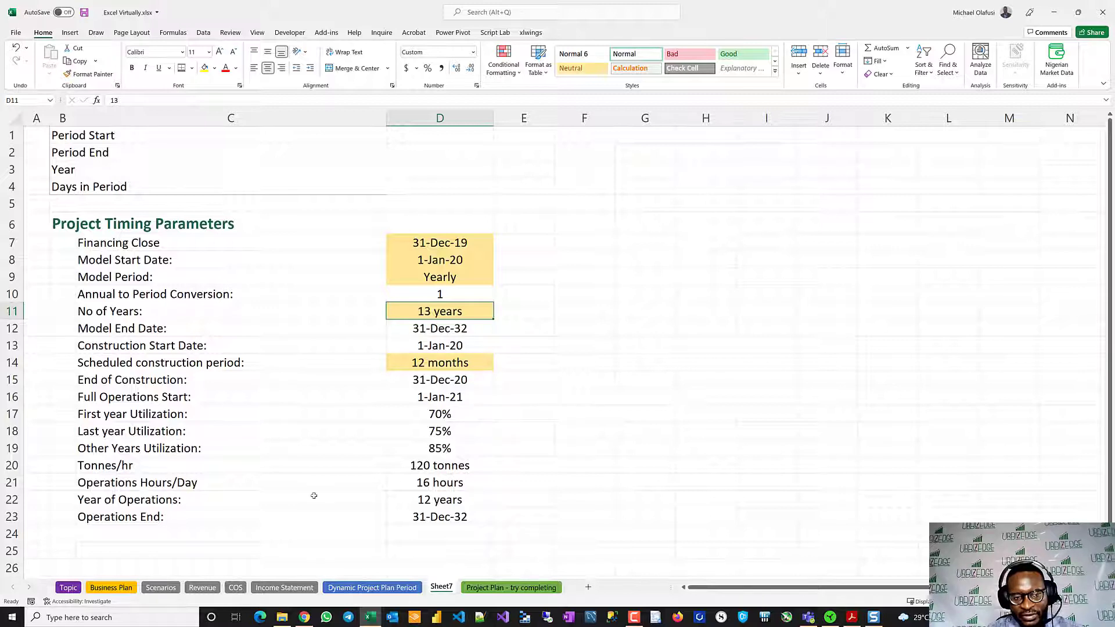
{"action": "left_click_drag", "start_coordinate": [134, 501], "coordinate": [451, 501]}
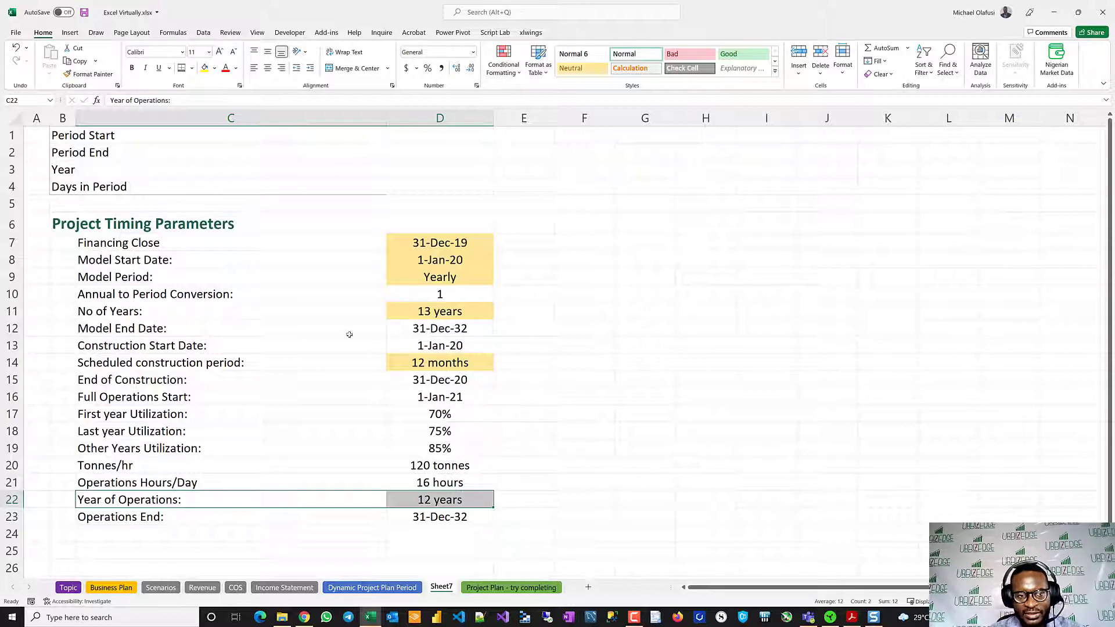
{"action": "left_click_drag", "start_coordinate": [96, 329], "coordinate": [481, 334]}
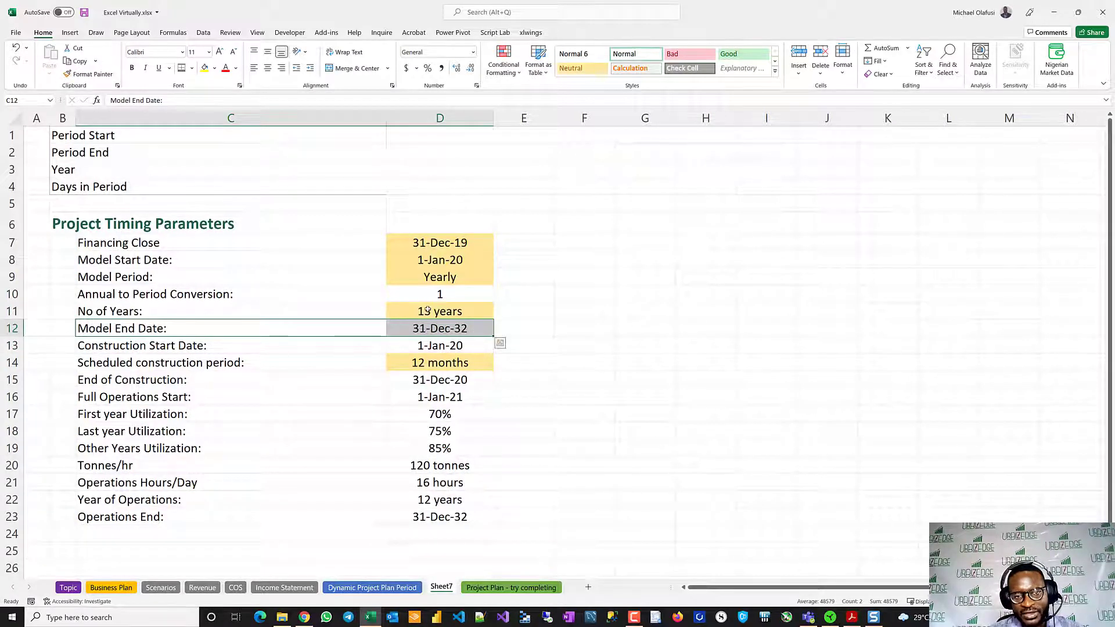
{"action": "left_click", "coordinate": [428, 310]}
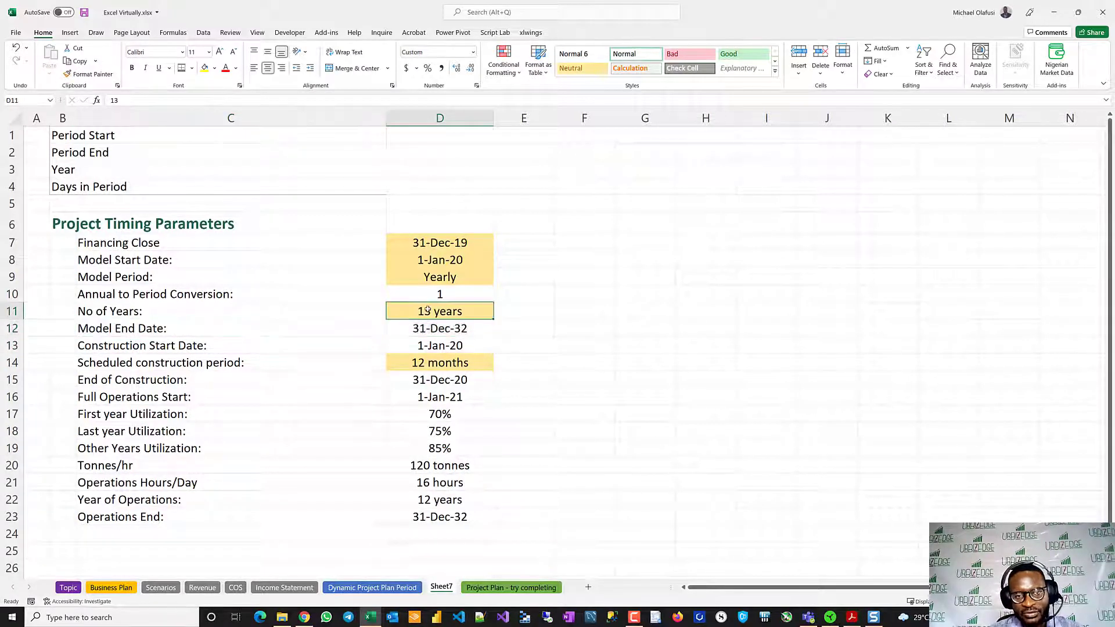
{"action": "left_click", "coordinate": [87, 363]}
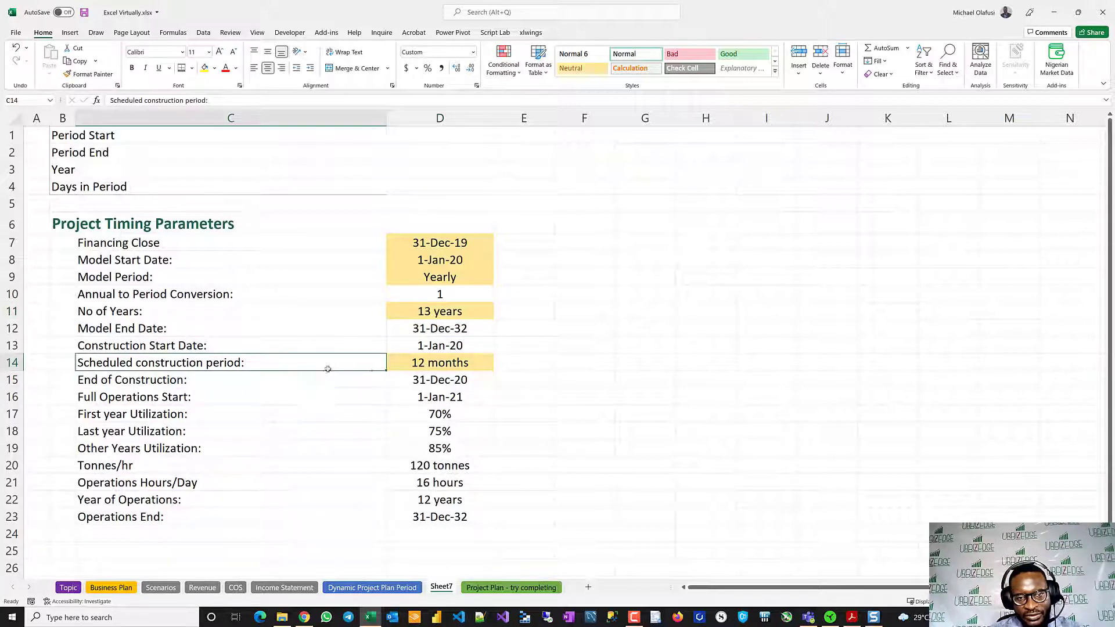
{"action": "key", "text": "shift+Down"}
{"action": "key", "text": "shift+Right"}
{"action": "left_click_drag", "start_coordinate": [195, 346], "coordinate": [435, 384]}
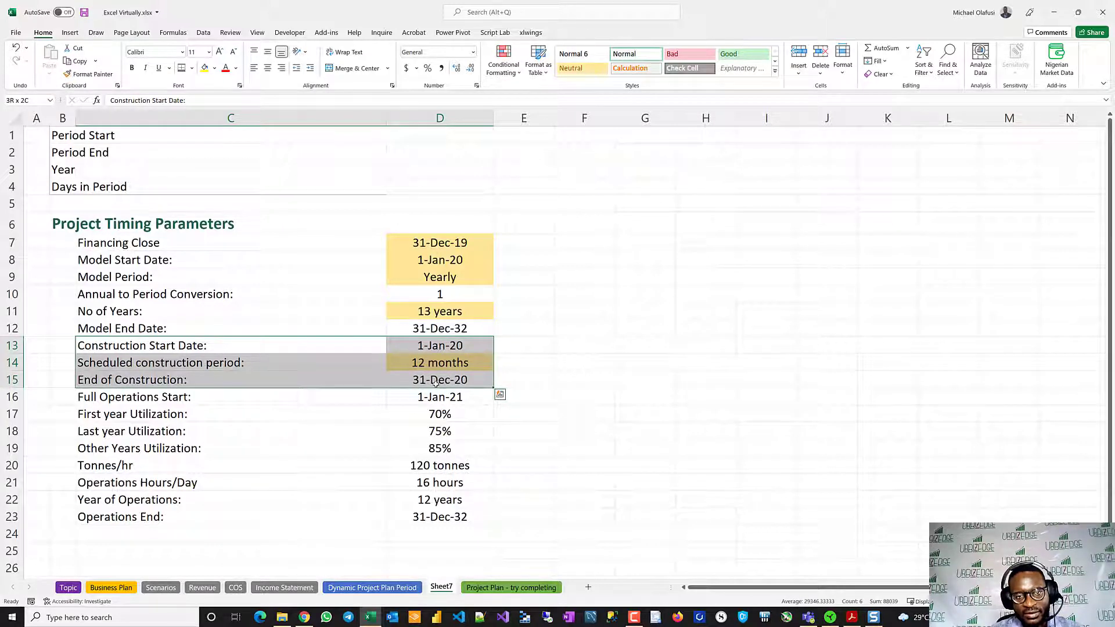
{"action": "left_click_drag", "start_coordinate": [435, 383], "coordinate": [436, 383]}
- Set the Model Start Date to 1 Jan 2022
{"action": "left_click", "coordinate": [434, 262]}
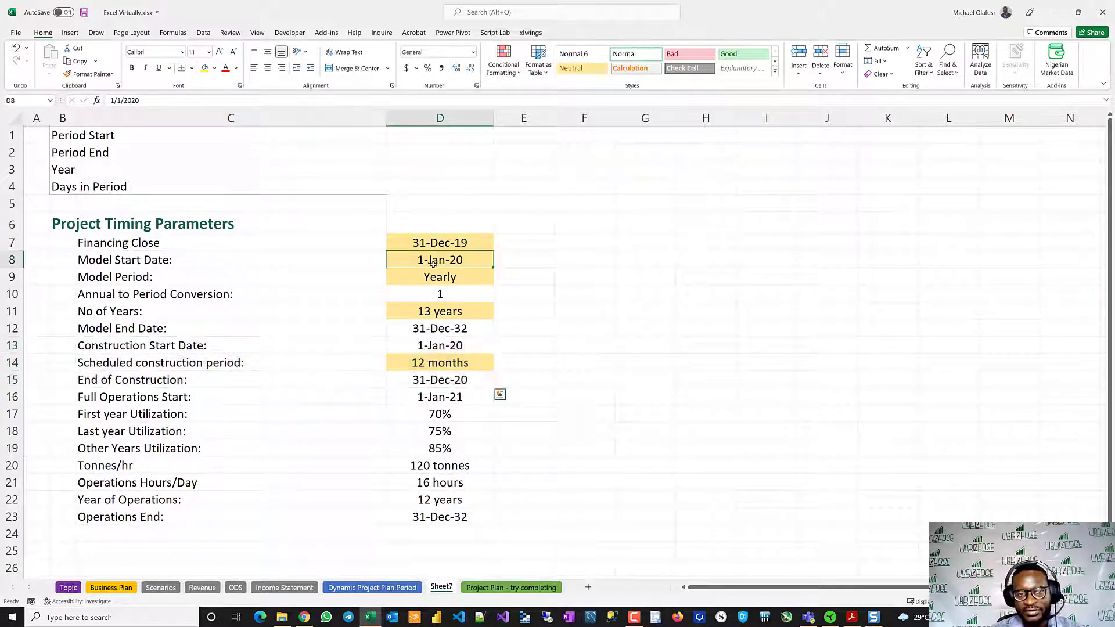
{"action": "type", "text": "1 jan 2020"}
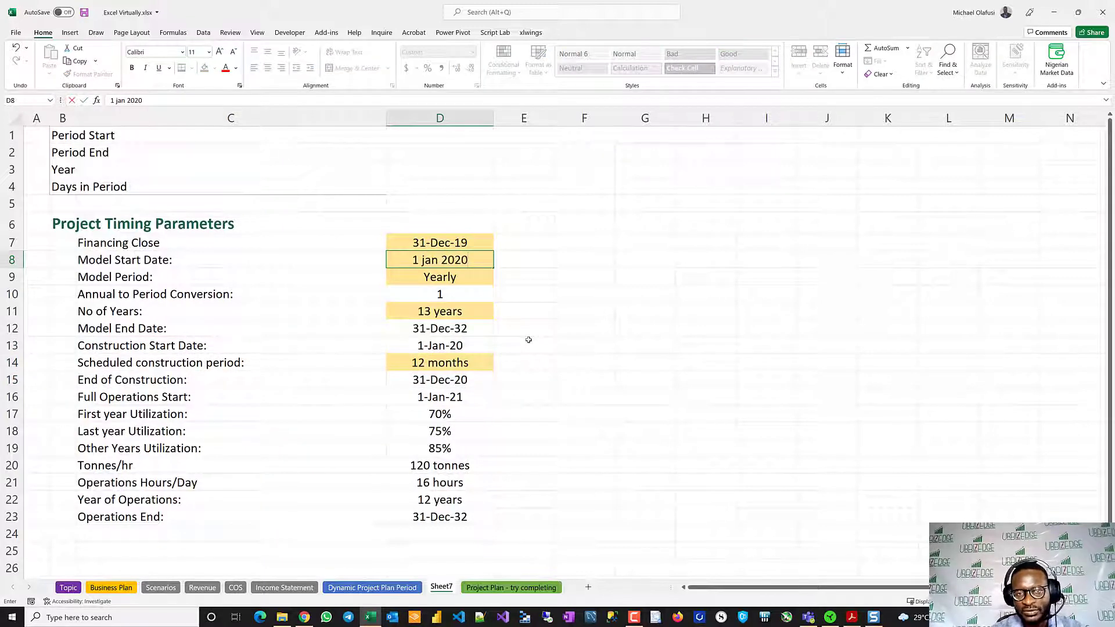
{"action": "key", "text": "BackSpace"}
{"action": "type", "text": "2022"}
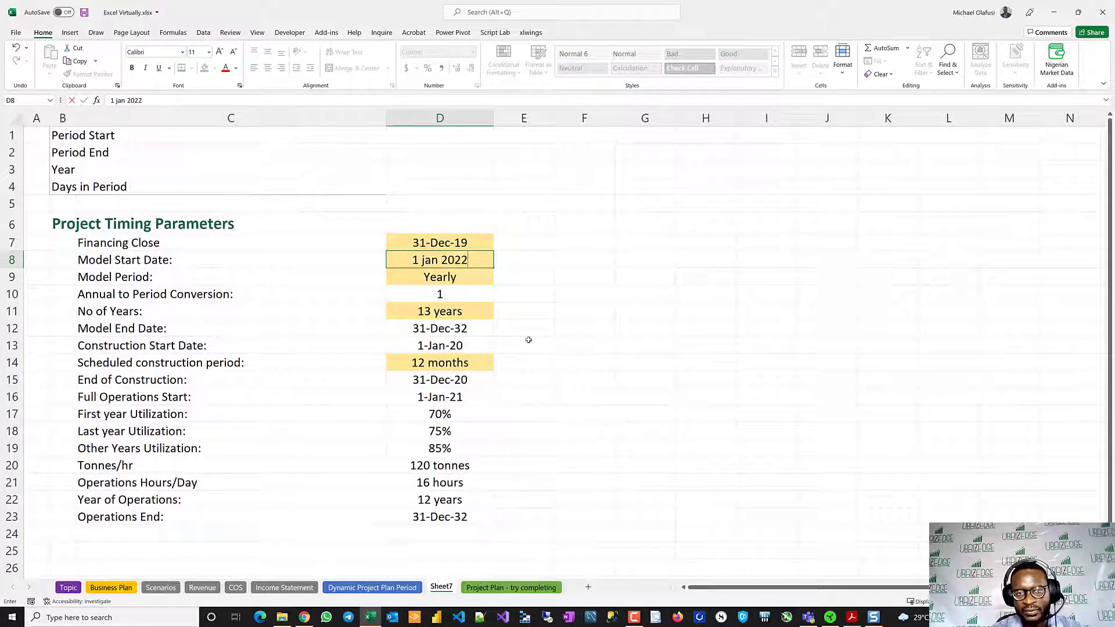
{"action": "key", "text": "Return"}
- Change the Financing Close date to 31 December 2021
{"action": "double_click", "coordinate": [443, 244]}
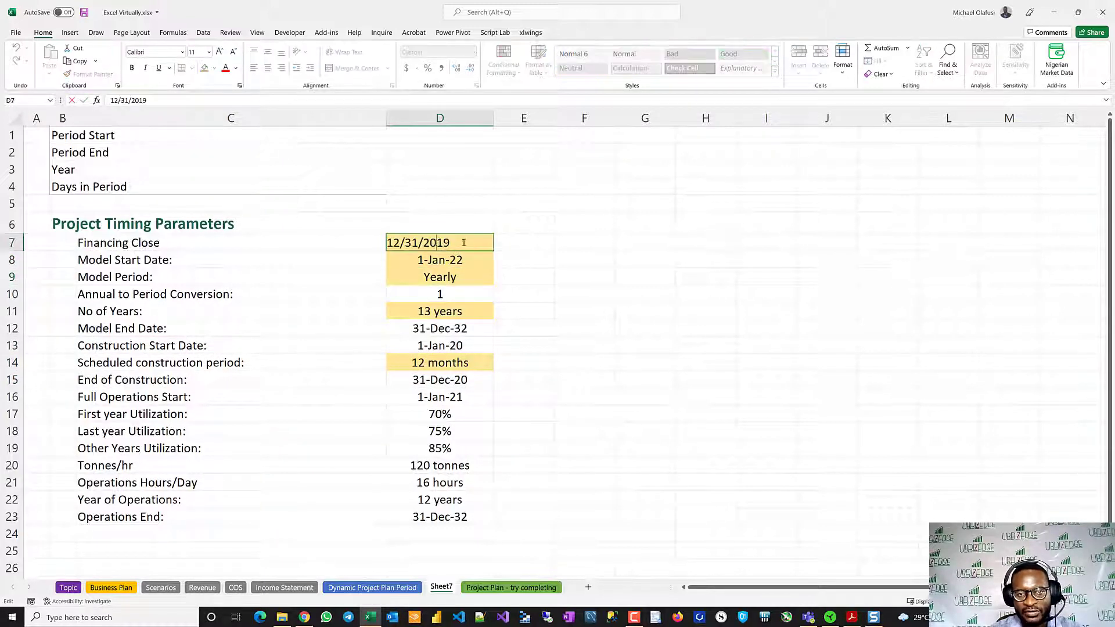
{"action": "type", "text": "21"}
{"action": "key", "text": "Return"}
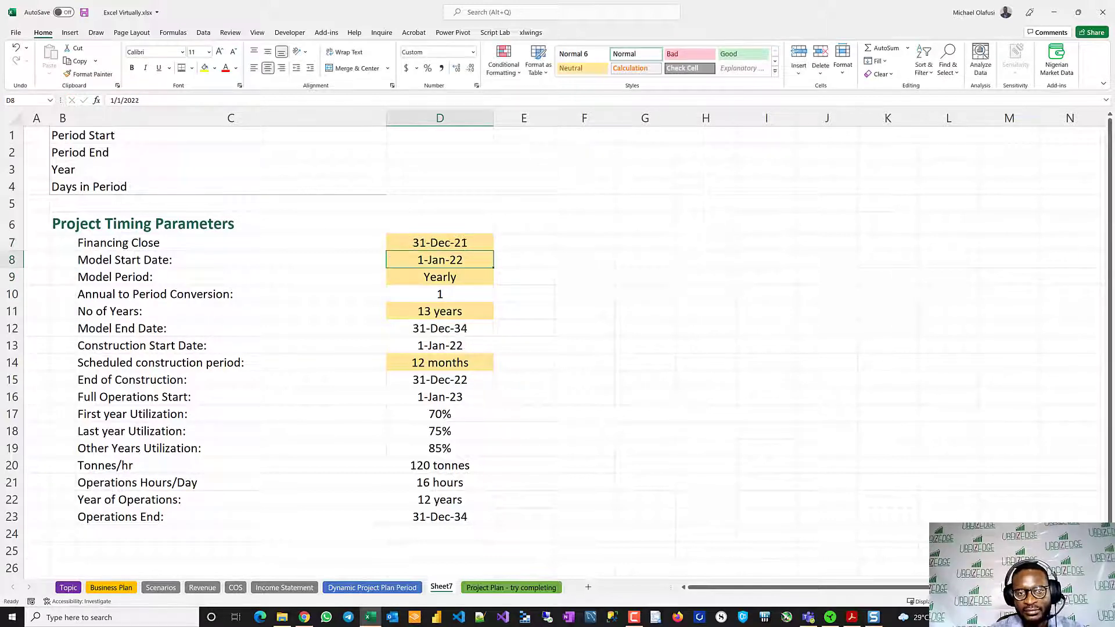
- Set the Model Period to Quarterly and check the Annual to Period Conversion cell
{"action": "left_click_drag", "start_coordinate": [449, 277], "coordinate": [449, 412]}
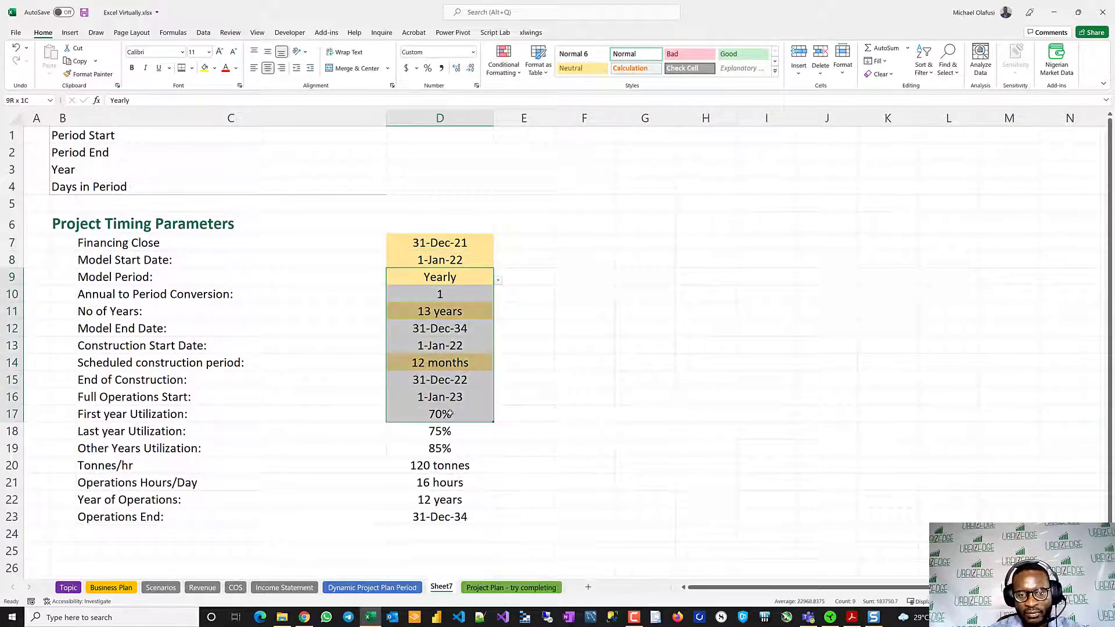
{"action": "left_click", "coordinate": [443, 277]}
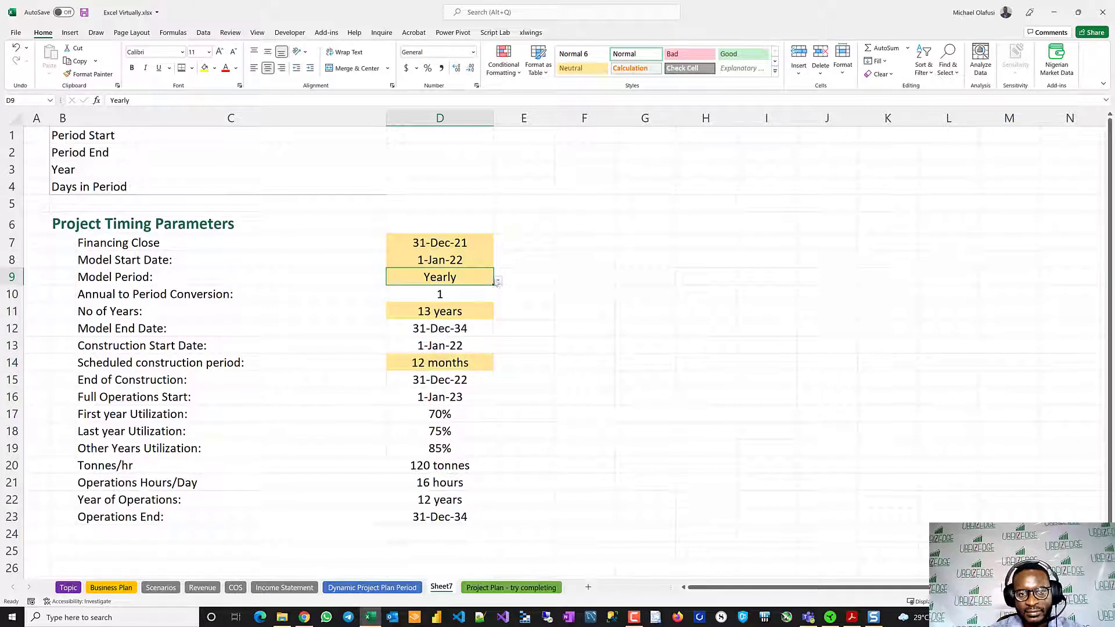
{"action": "left_click", "coordinate": [497, 281]}
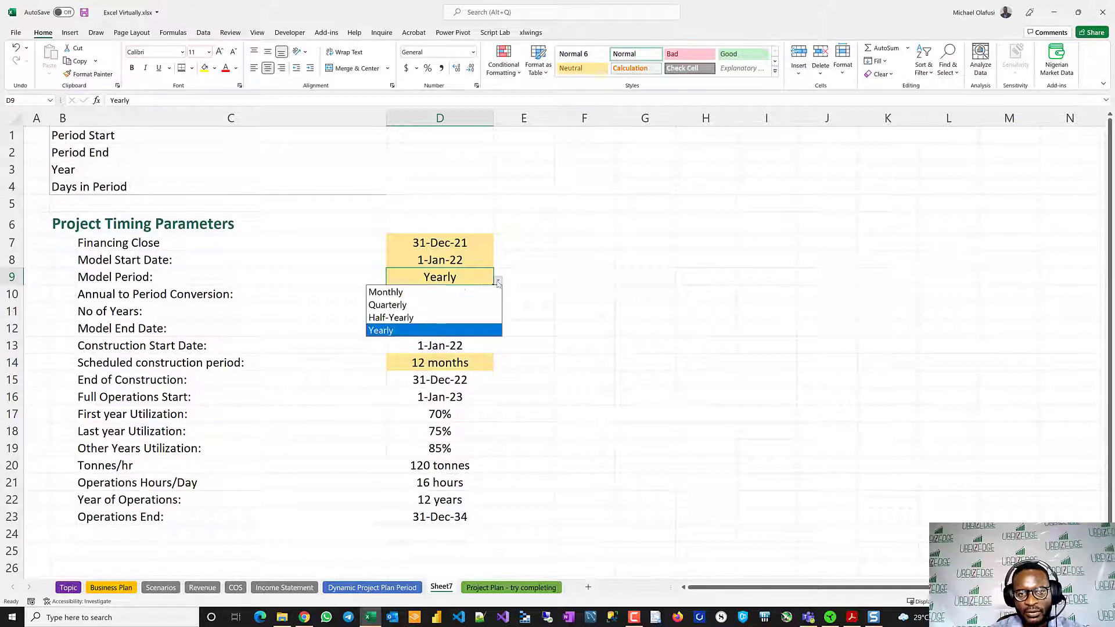
{"action": "left_click", "coordinate": [421, 306]}
{"action": "left_click", "coordinate": [554, 308]}
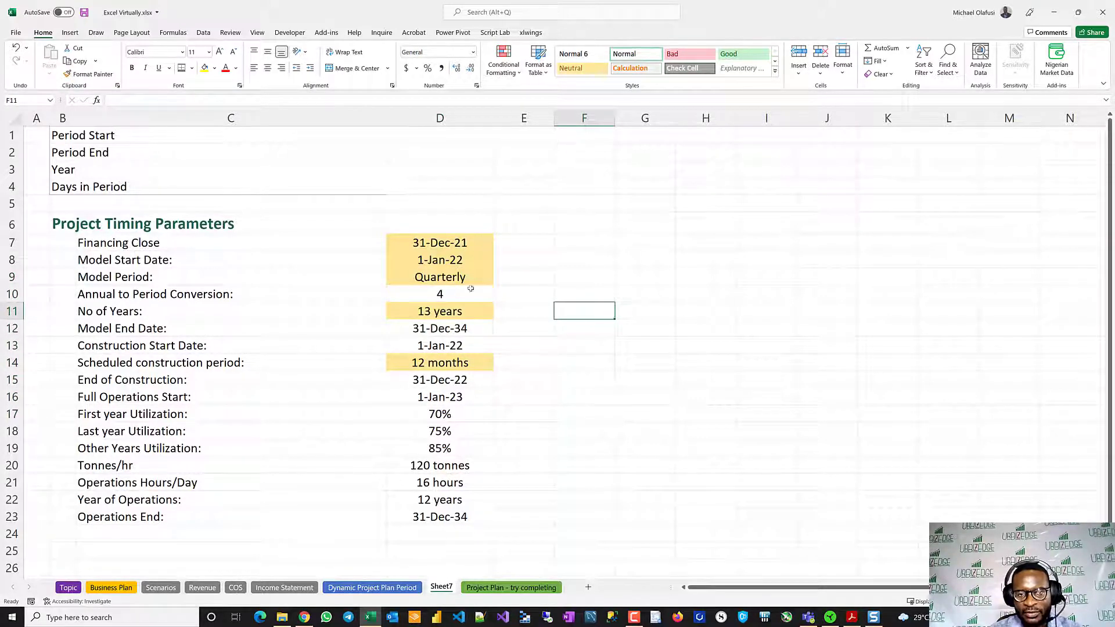
{"action": "left_click", "coordinate": [450, 292]}
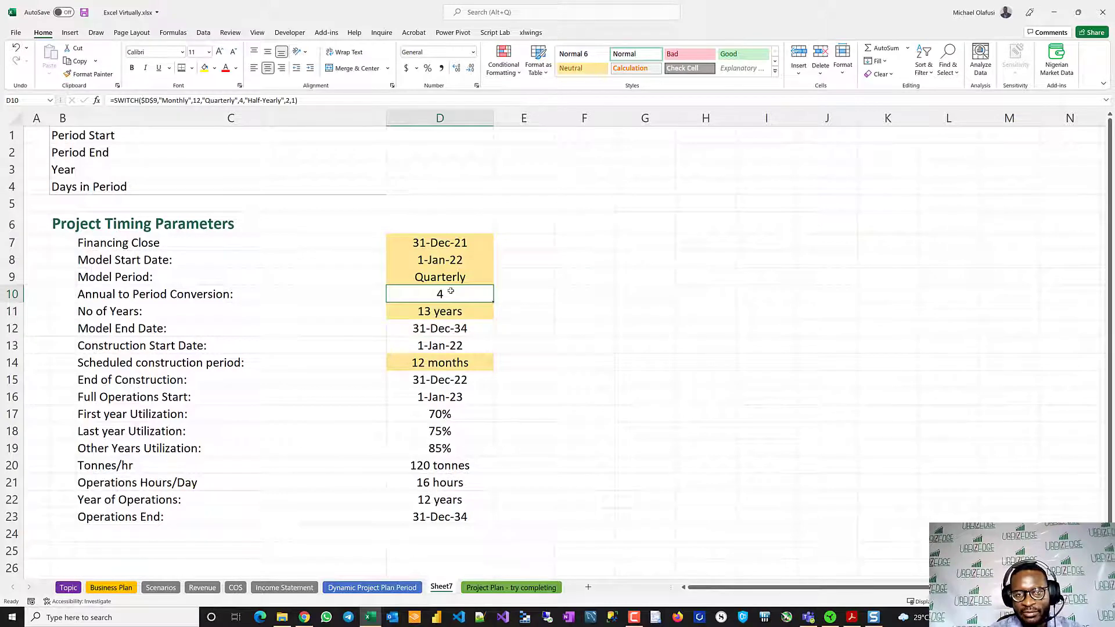
- Set the Model Period to Monthly and finally to Half-Yearly, checking the SWITCH formula behind Annual to Period Conversion
{"action": "left_click", "coordinate": [479, 271]}
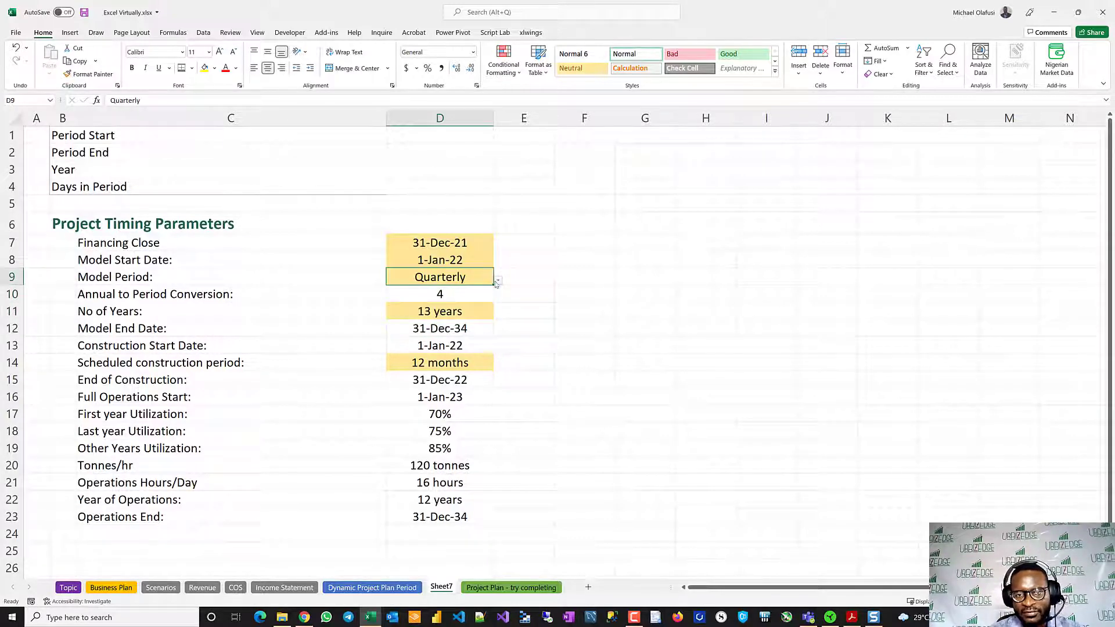
{"action": "left_click", "coordinate": [497, 281]}
{"action": "left_click", "coordinate": [461, 288]}
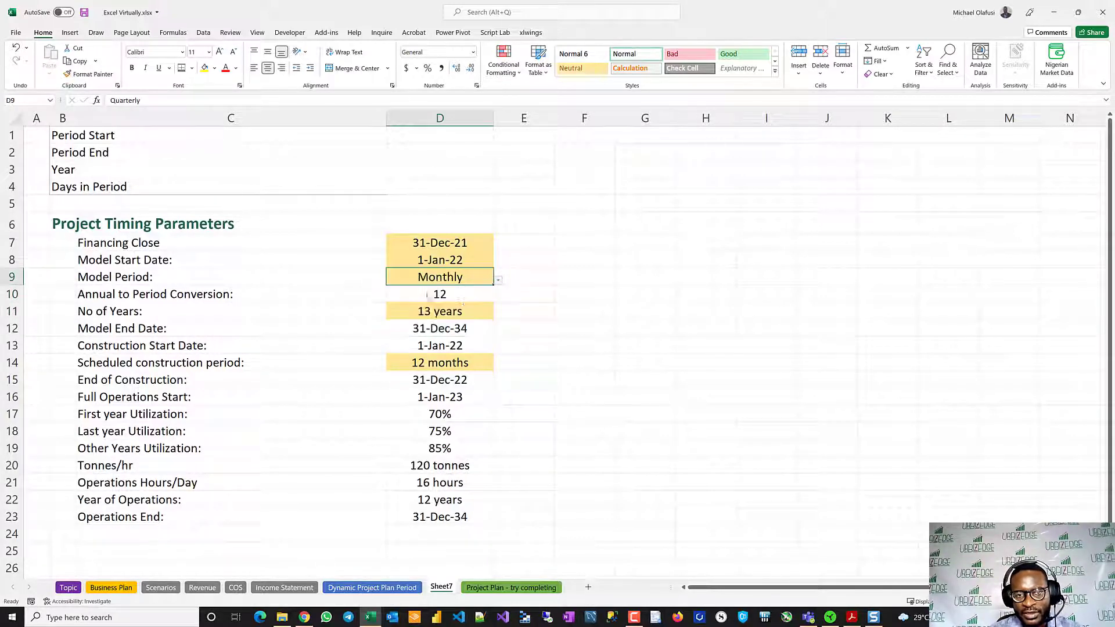
{"action": "left_click", "coordinate": [497, 281]}
{"action": "left_click", "coordinate": [464, 316]}
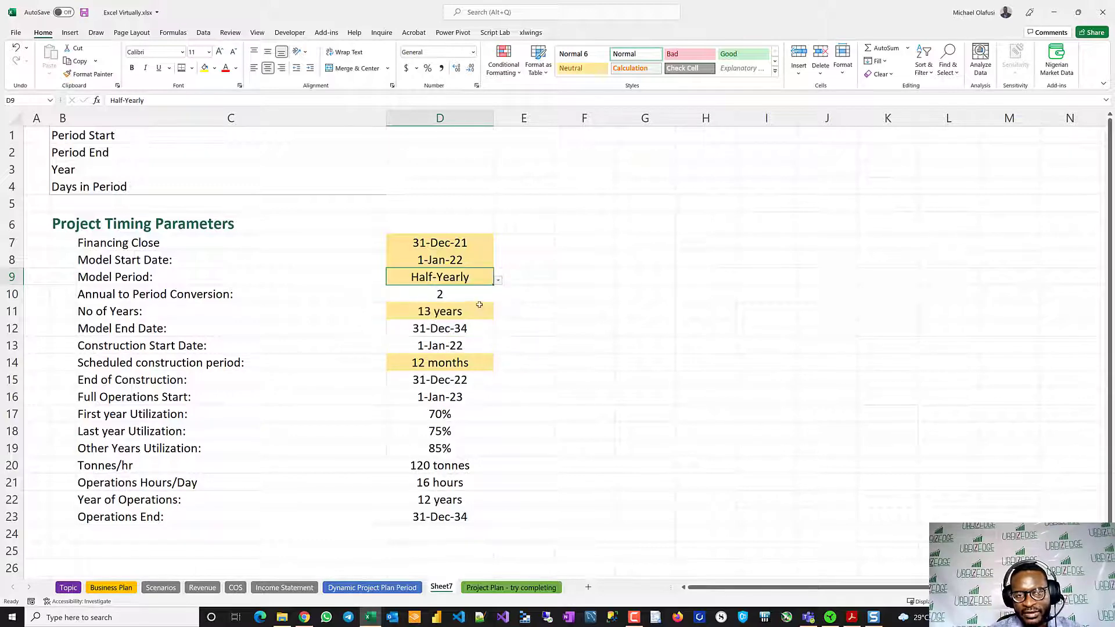
{"action": "left_click", "coordinate": [475, 296]}
{"action": "double_click", "coordinate": [472, 296]}
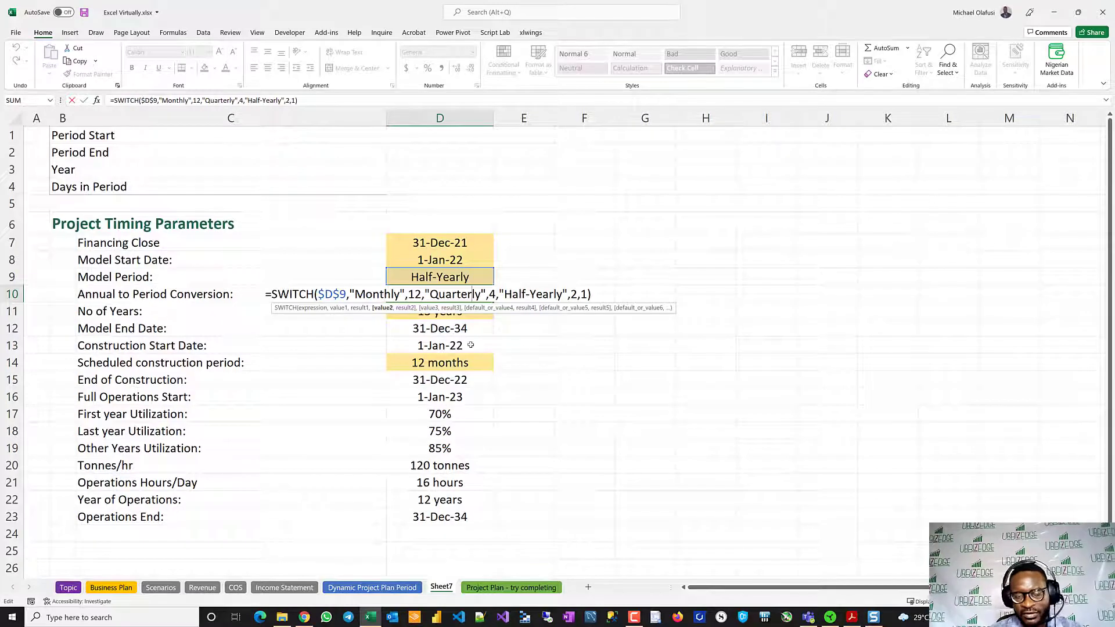
{"action": "key", "text": "Escape"}
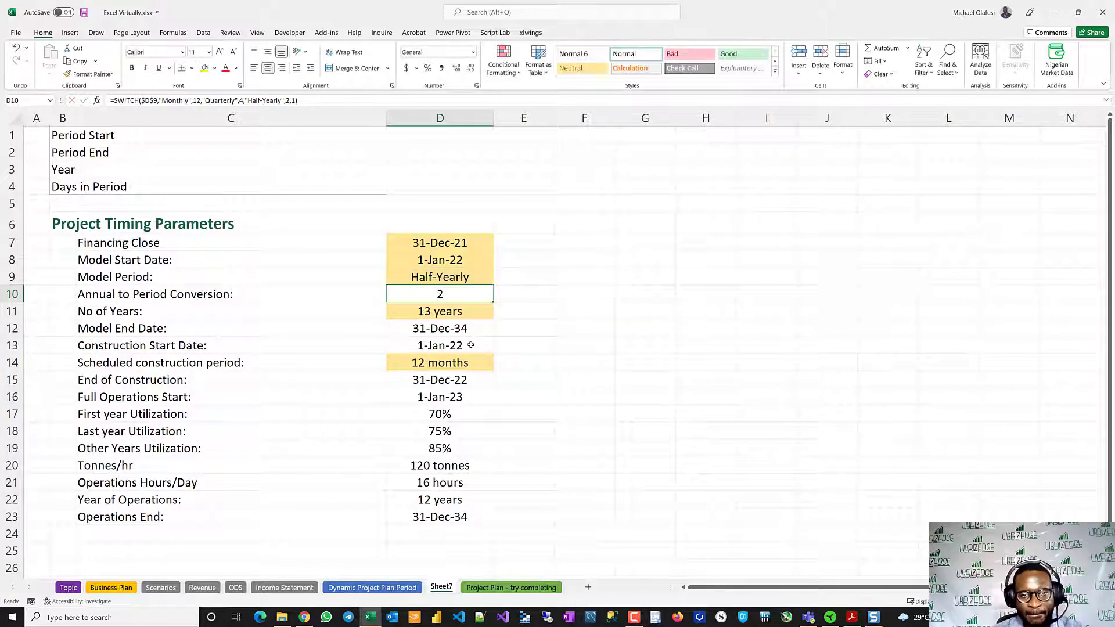
- Re-enter 13 as the No of Years
{"action": "left_click", "coordinate": [445, 312]}
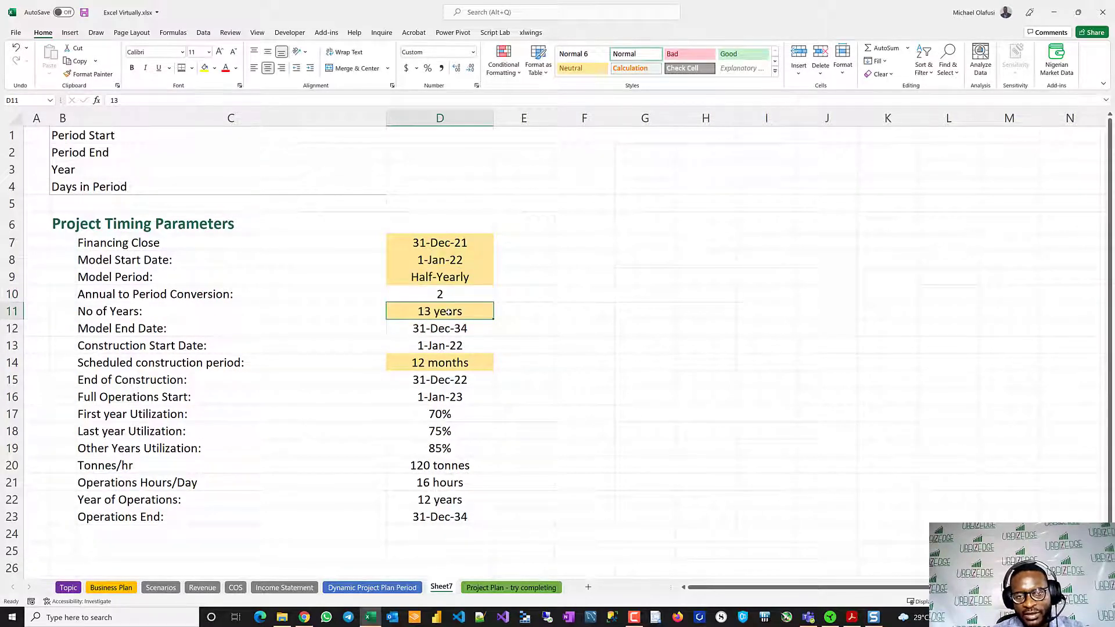
{"action": "type", "text": "13"}
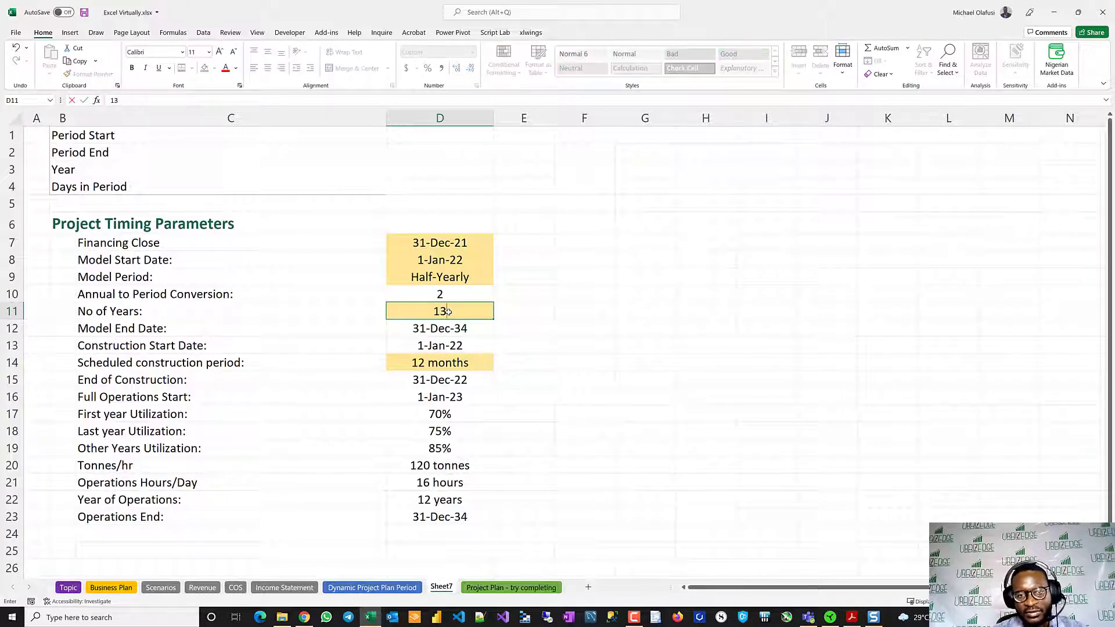
{"action": "key", "text": "Return"}
{"action": "left_click", "coordinate": [460, 310]}
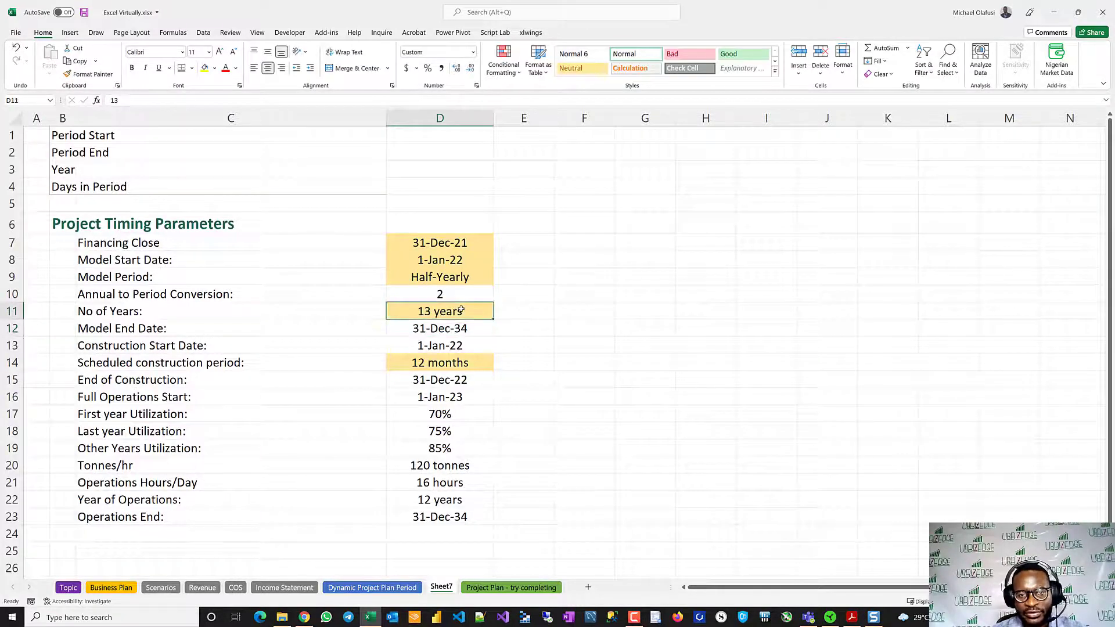
- Enter 13 in cell F11 as a plain sample number for comparison with the formatted No of Years
{"action": "left_click", "coordinate": [592, 310]}
{"action": "type", "text": "13"}
{"action": "key", "text": "Return"}
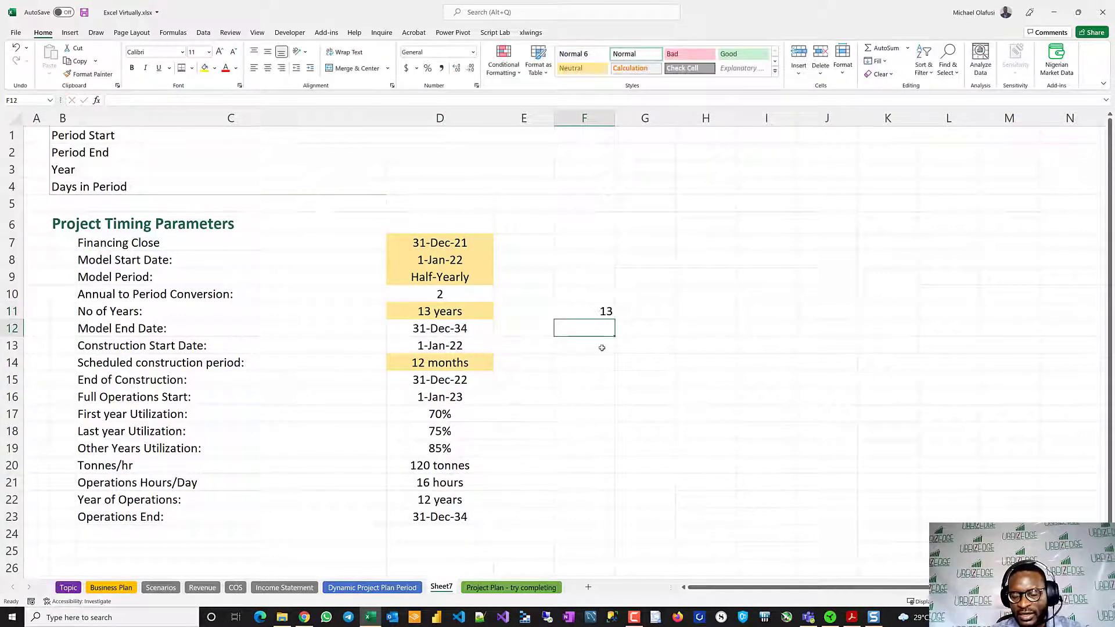
{"action": "left_click", "coordinate": [482, 312]}
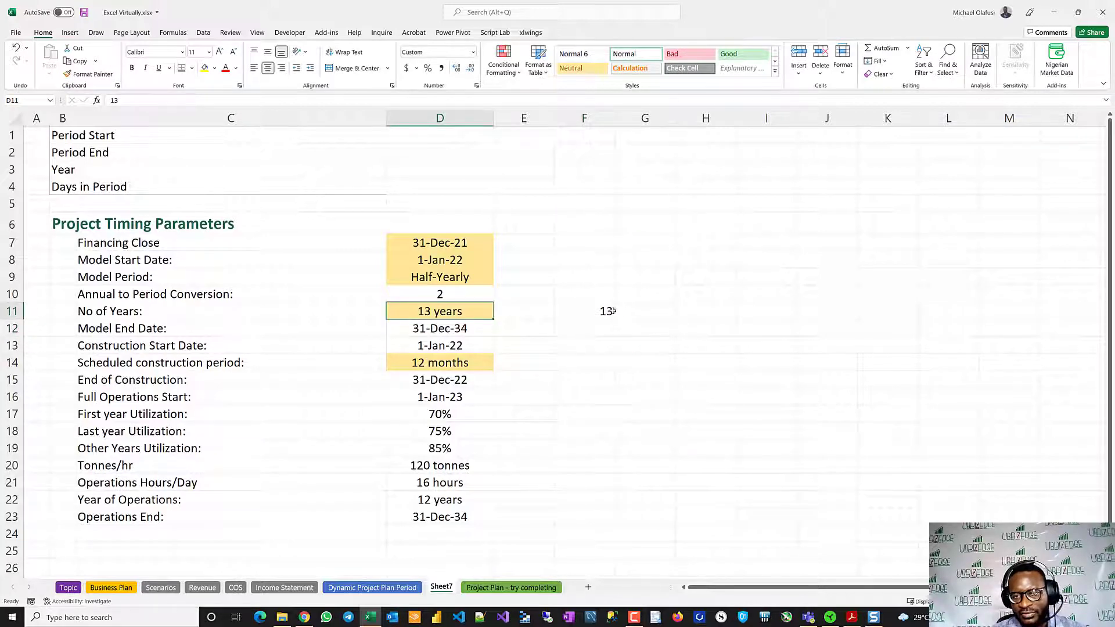
- Apply the custom number format 0 "years" to the sample number in F11 and clear the cell's contents
{"action": "left_click", "coordinate": [604, 311]}
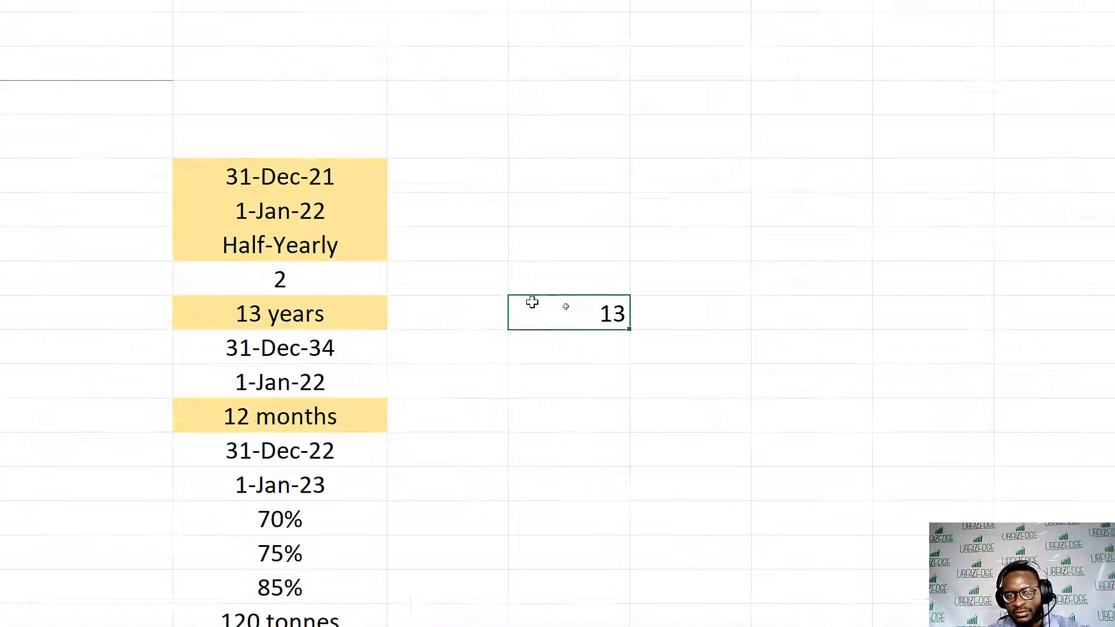
{"action": "right_click", "coordinate": [574, 312]}
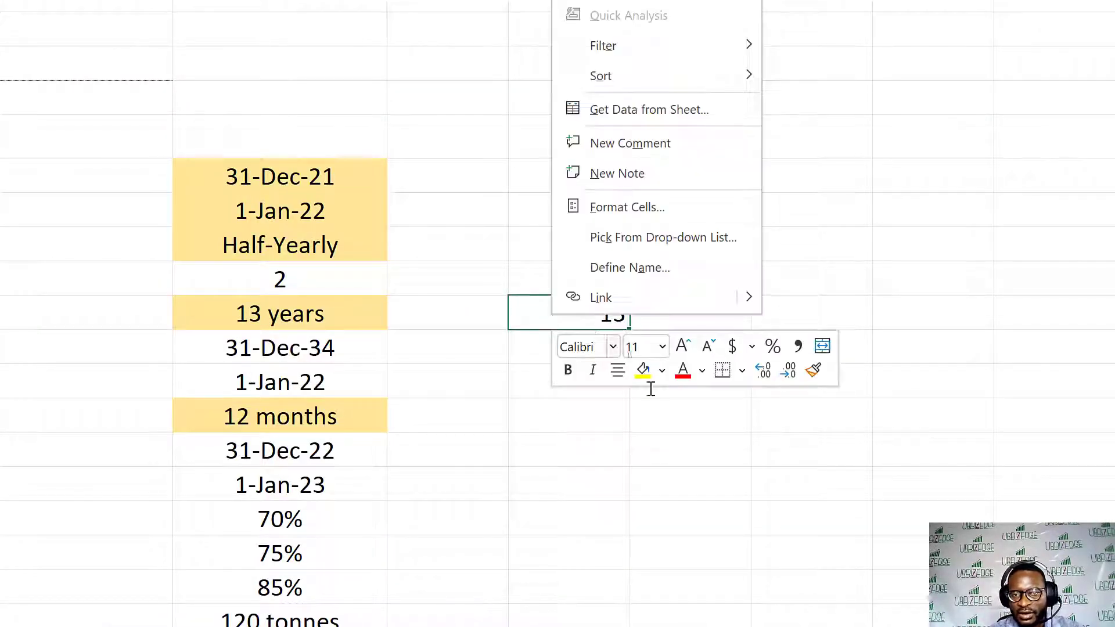
{"action": "left_click", "coordinate": [637, 210]}
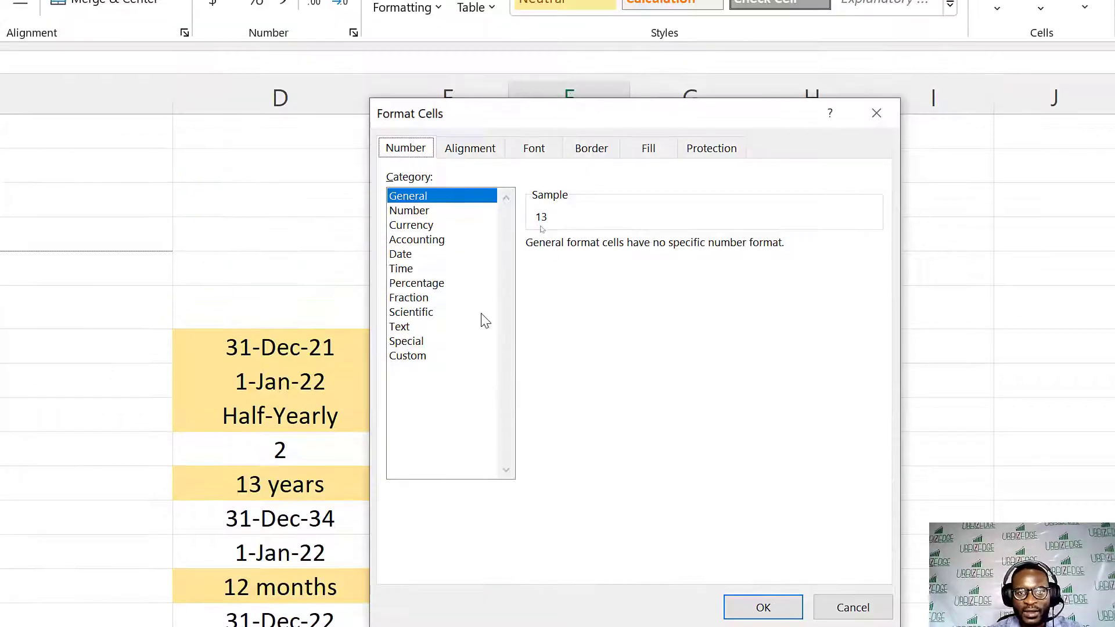
{"action": "left_click", "coordinate": [409, 315]}
{"action": "left_click", "coordinate": [417, 356]}
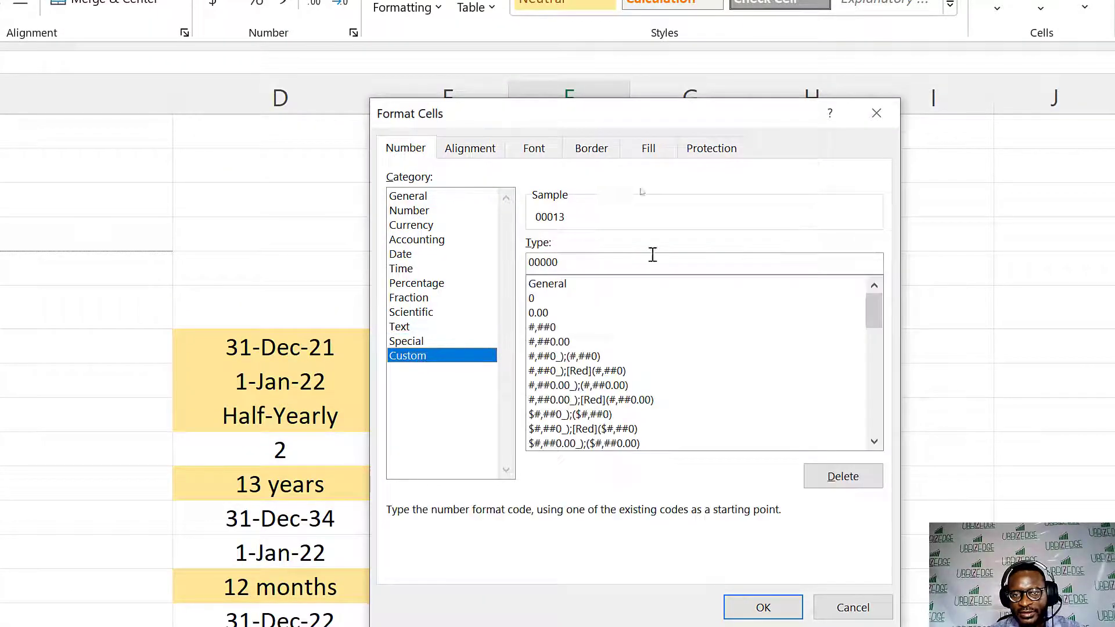
{"action": "left_click", "coordinate": [534, 298]}
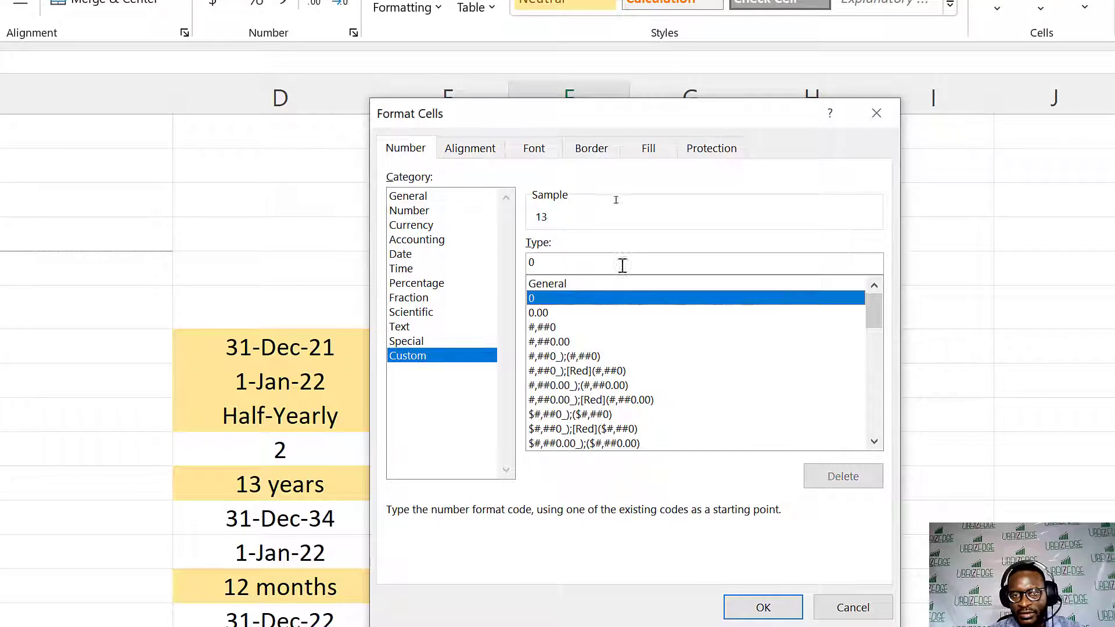
{"action": "left_click", "coordinate": [572, 261]}
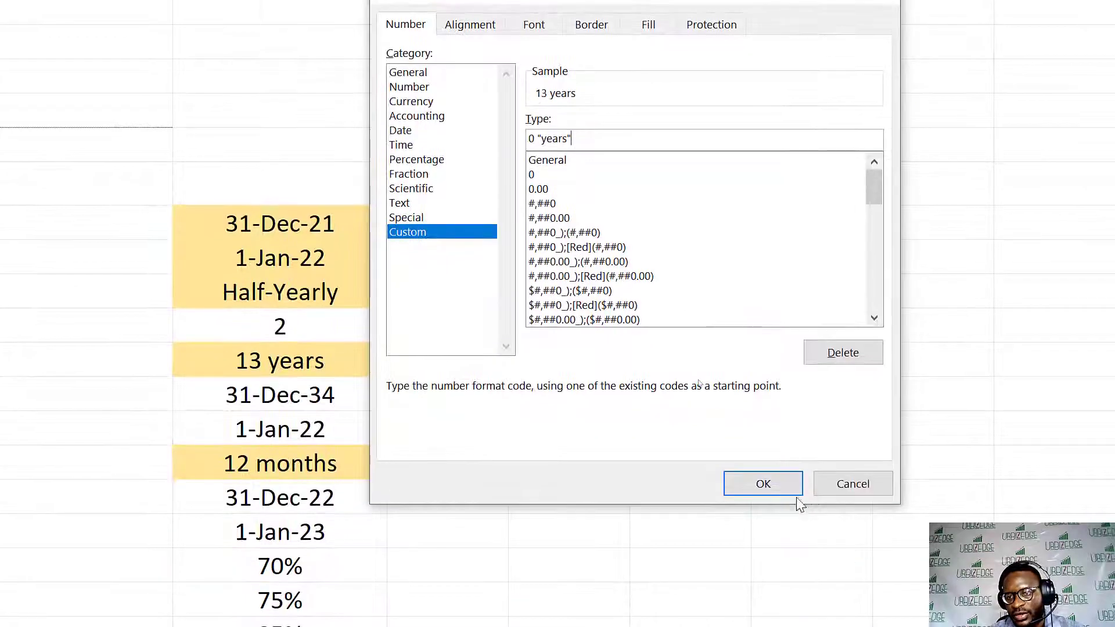
{"action": "left_click", "coordinate": [772, 608]}
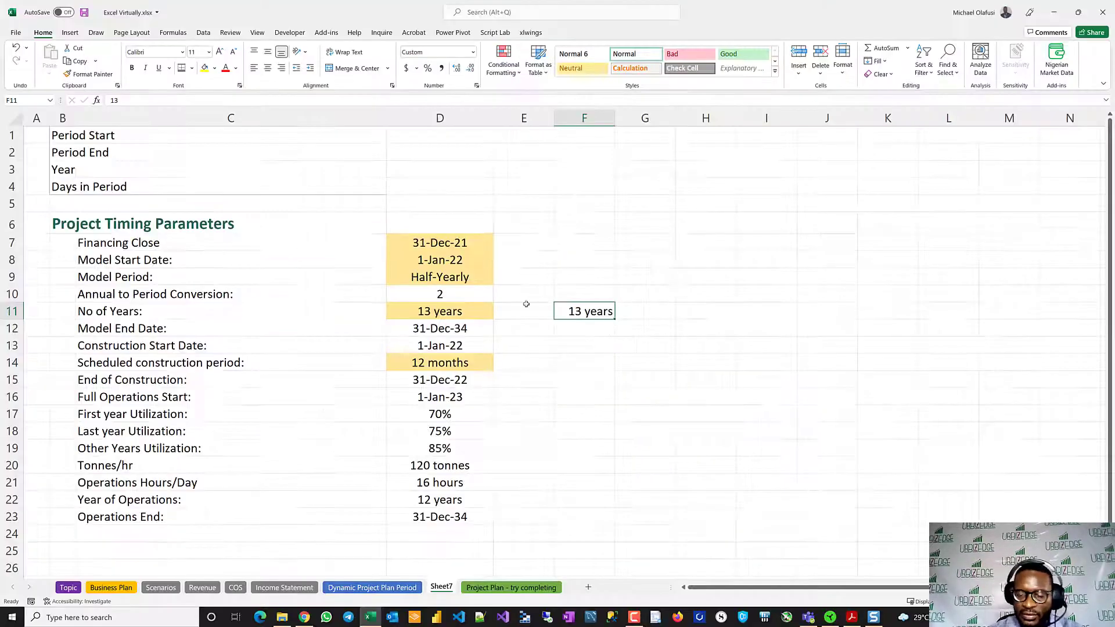
{"action": "key", "text": "Delete"}
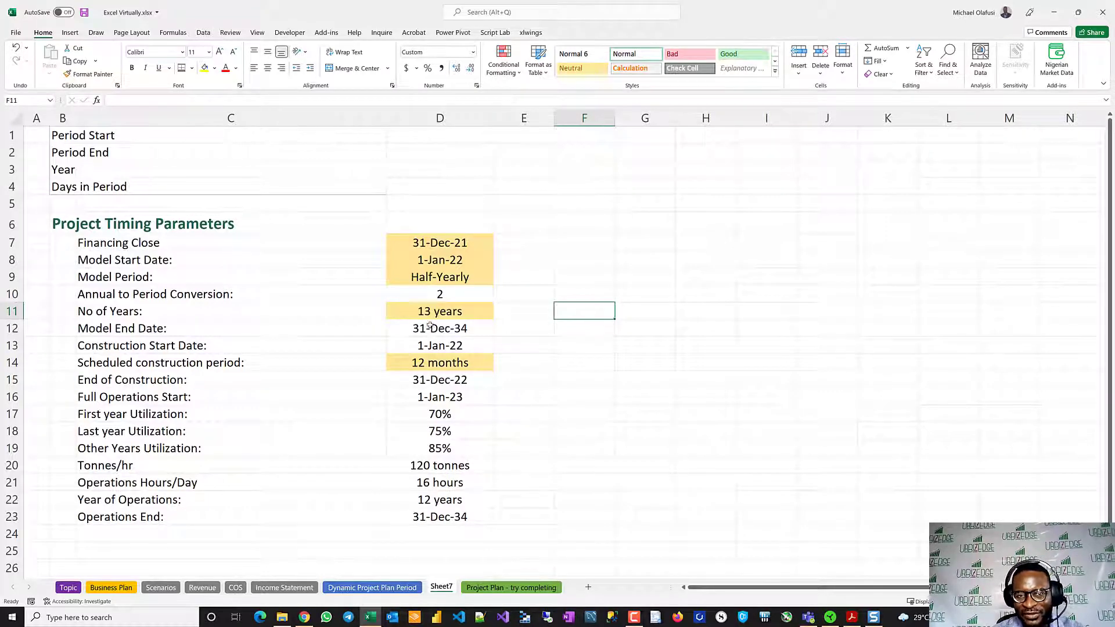
- Inspect the EOMONTH formula of the Model End Date and the formula of the Construction Start Date
{"action": "double_click", "coordinate": [430, 326]}
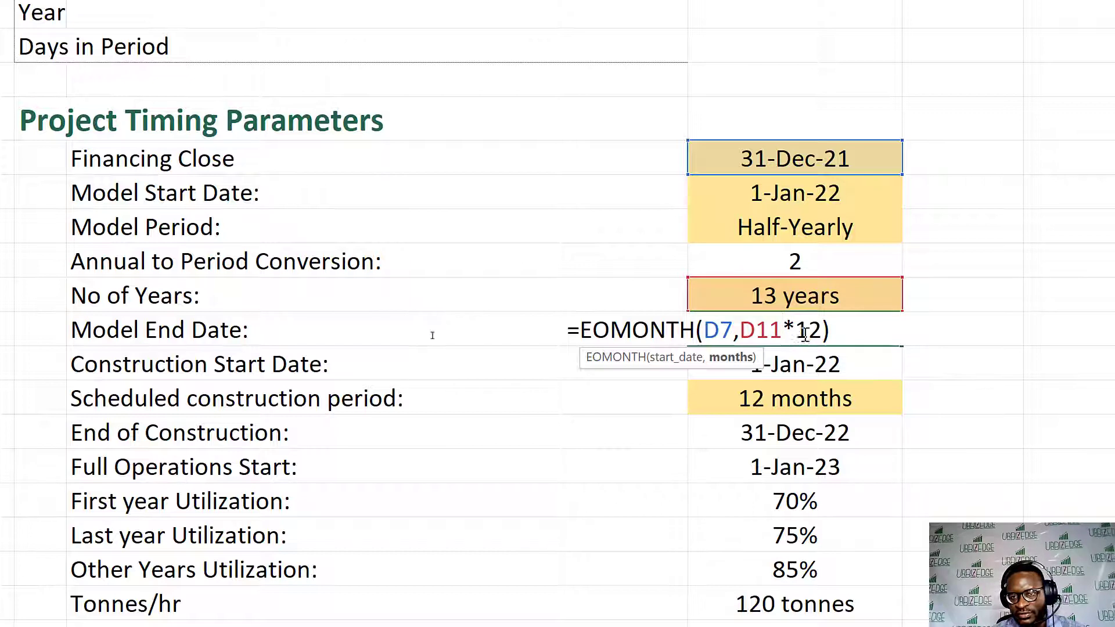
{"action": "key", "text": "ctrl+Return"}
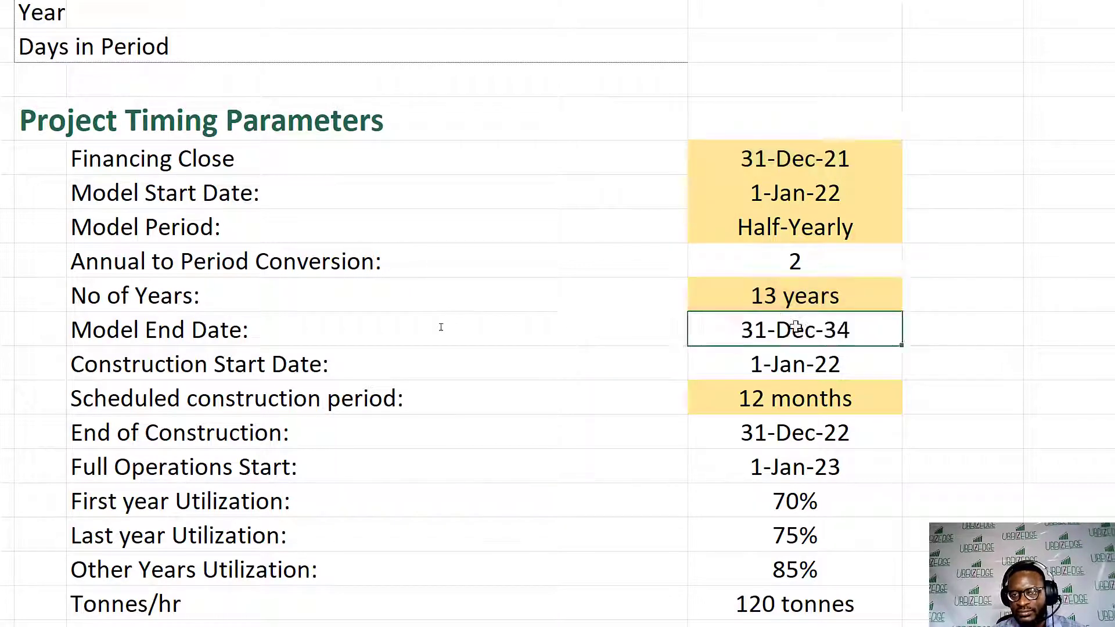
{"action": "key", "text": "Down"}
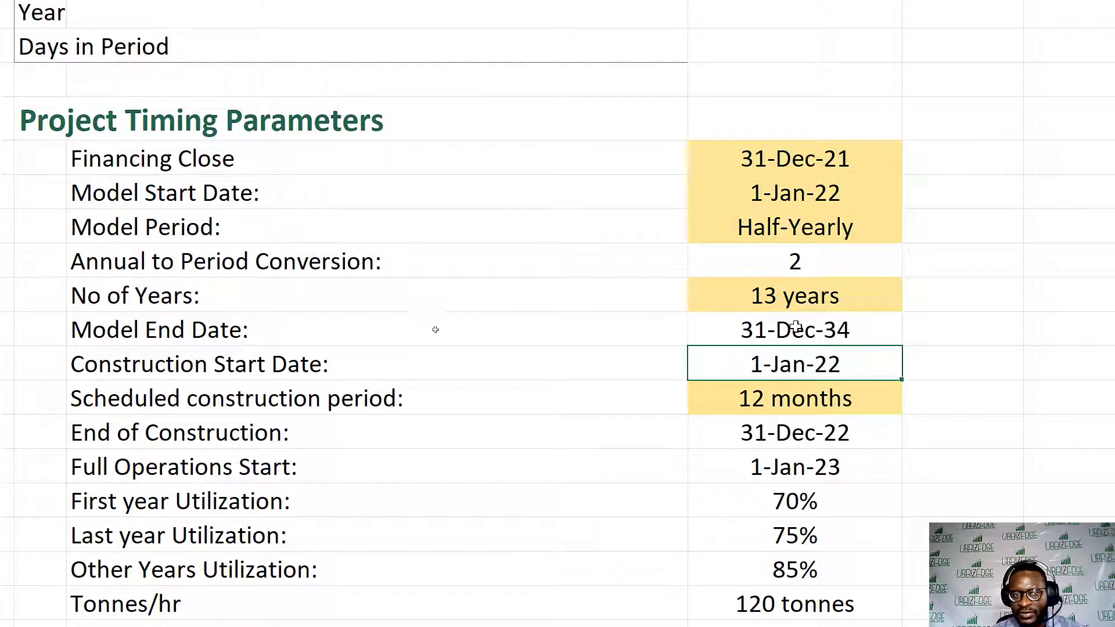
{"action": "double_click", "coordinate": [787, 366]}
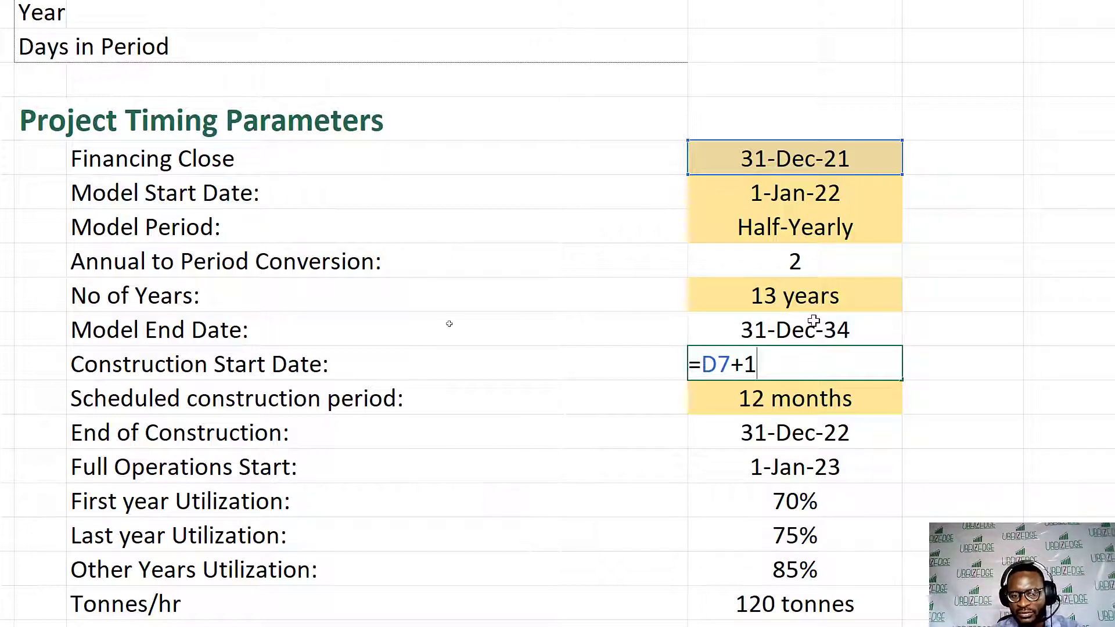
{"action": "key", "text": "ctrl+Return"}
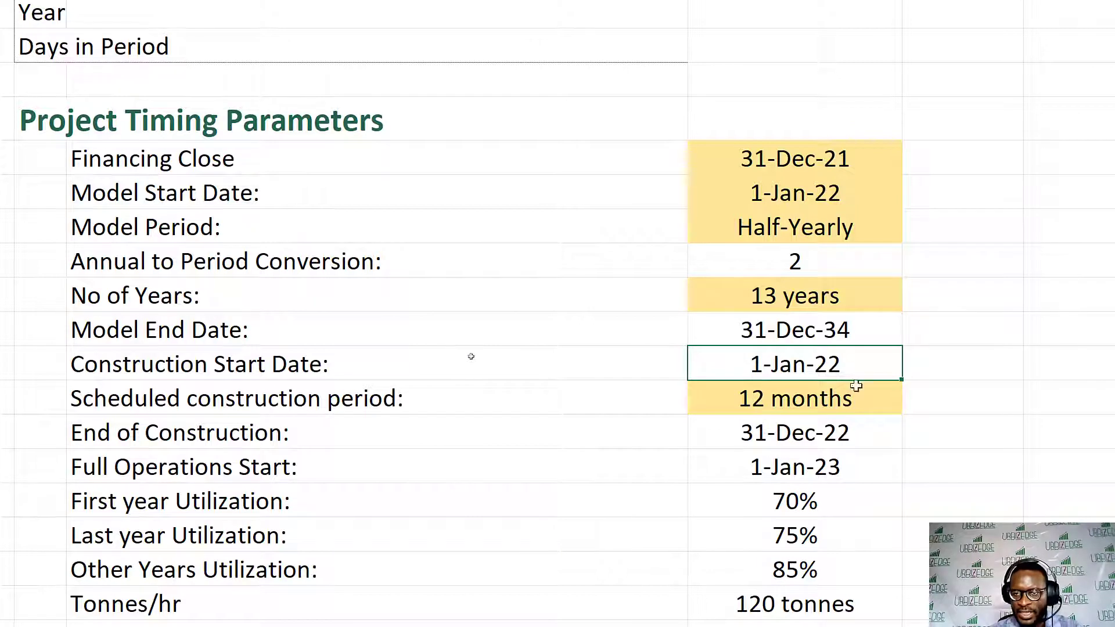
- Examine the scheduled construction period and the formulas for End of Construction and Full Operations Start
{"action": "left_click", "coordinate": [773, 401]}
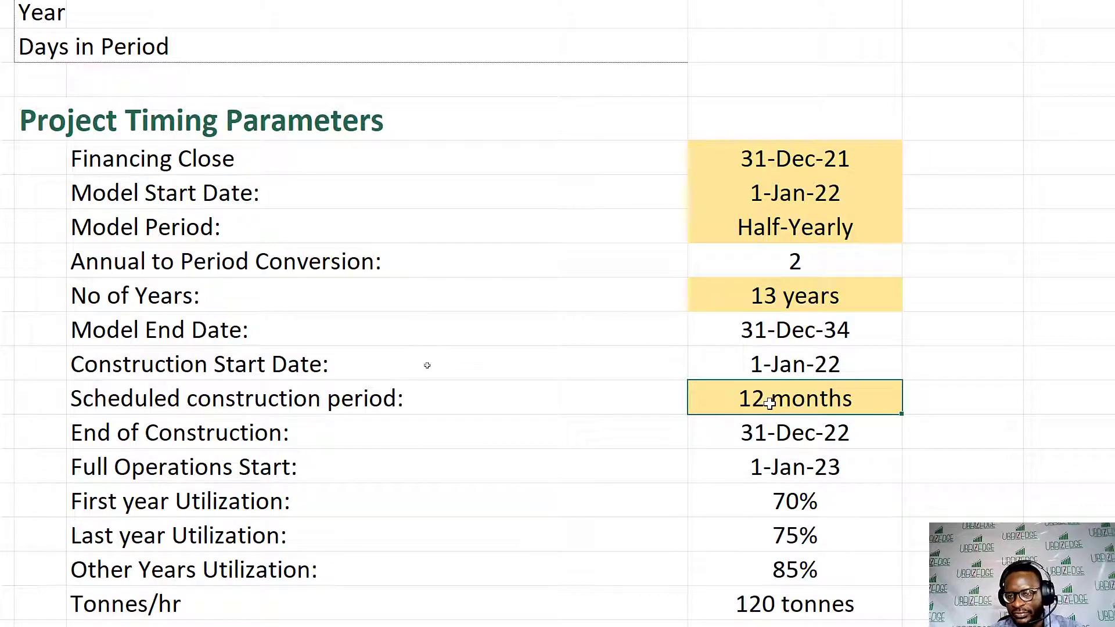
{"action": "double_click", "coordinate": [770, 436]}
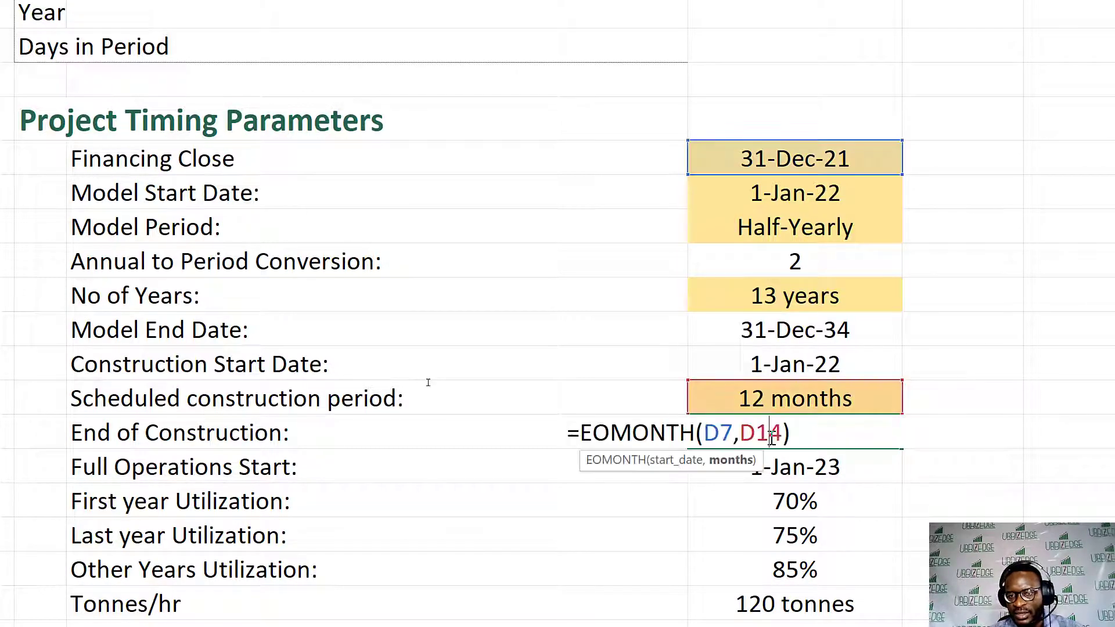
{"action": "key", "text": "Escape"}
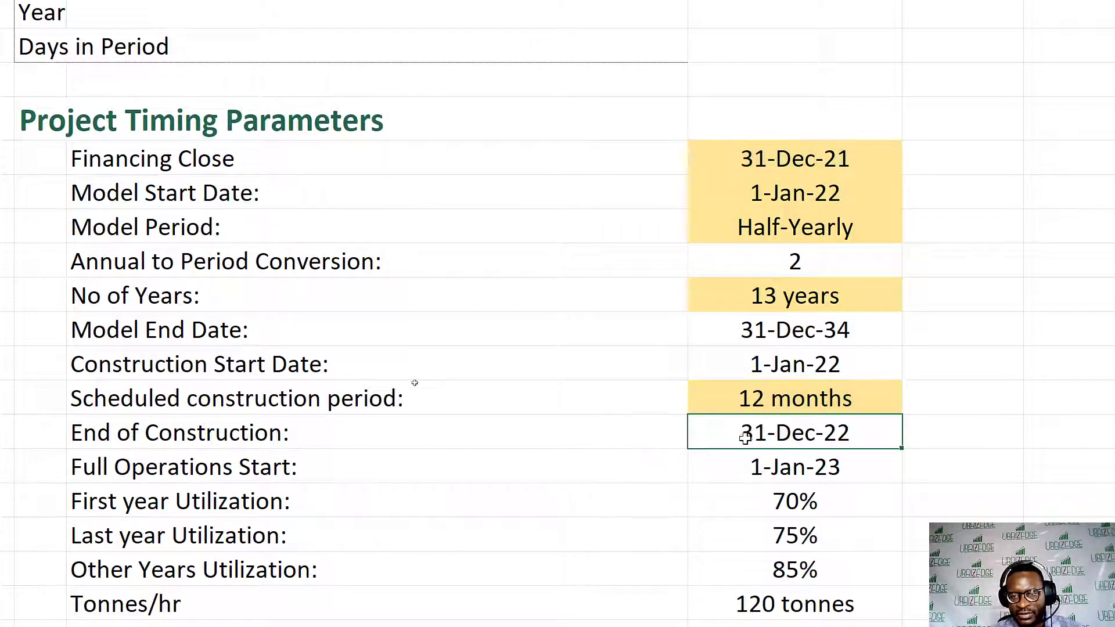
{"action": "double_click", "coordinate": [783, 432]}
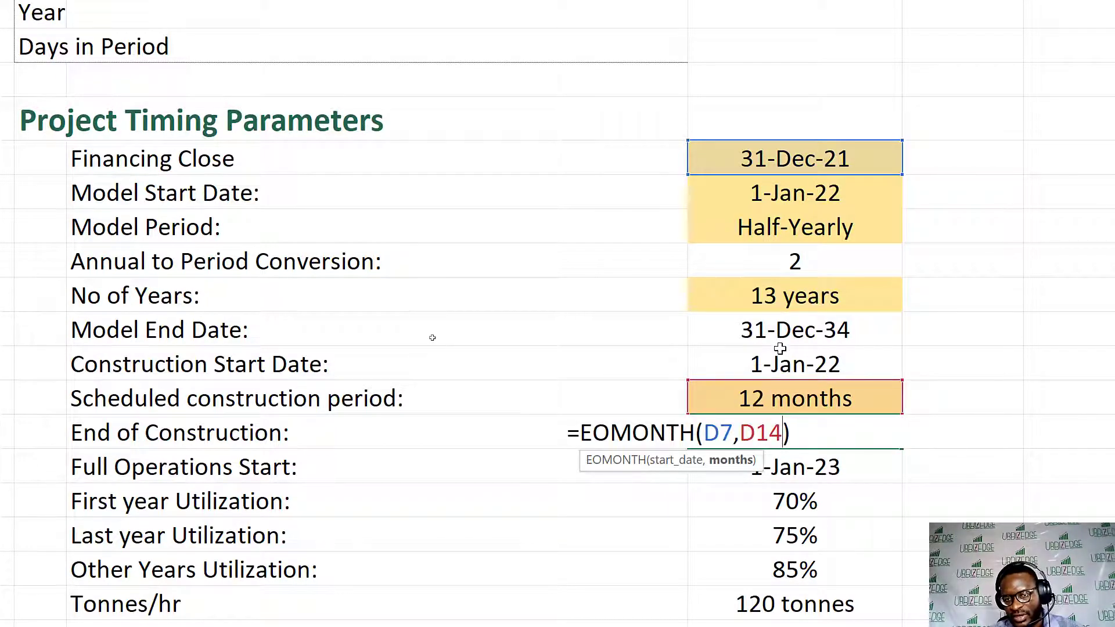
{"action": "key", "text": "Escape"}
{"action": "scroll", "coordinate": [771, 436], "scroll_direction": "down", "scroll_amount": 1}
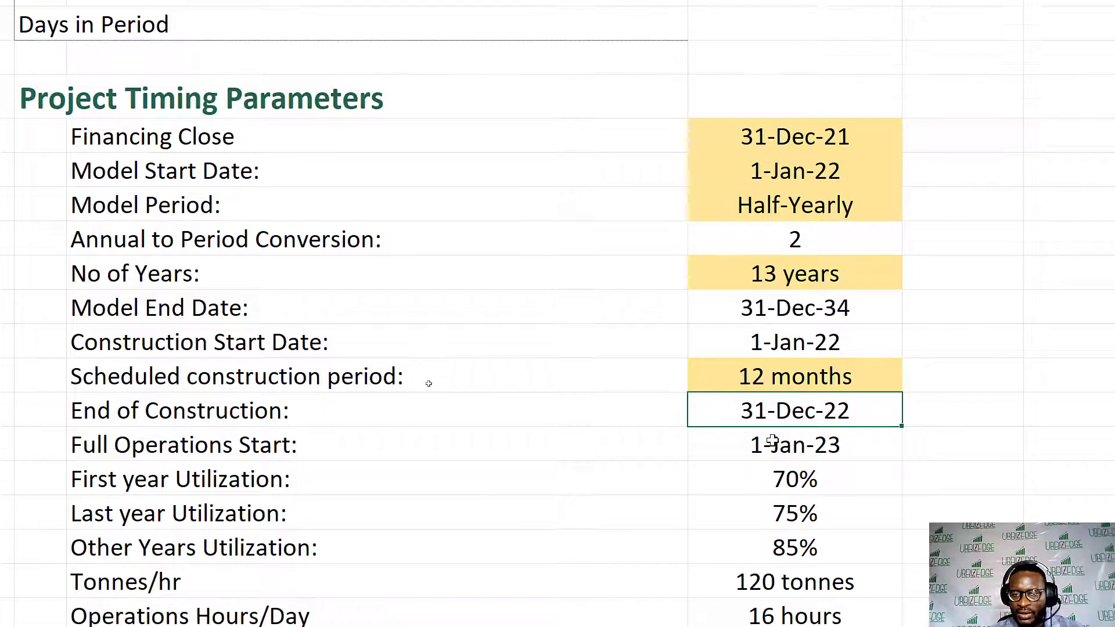
{"action": "left_click", "coordinate": [798, 447]}
{"action": "double_click", "coordinate": [798, 447]}
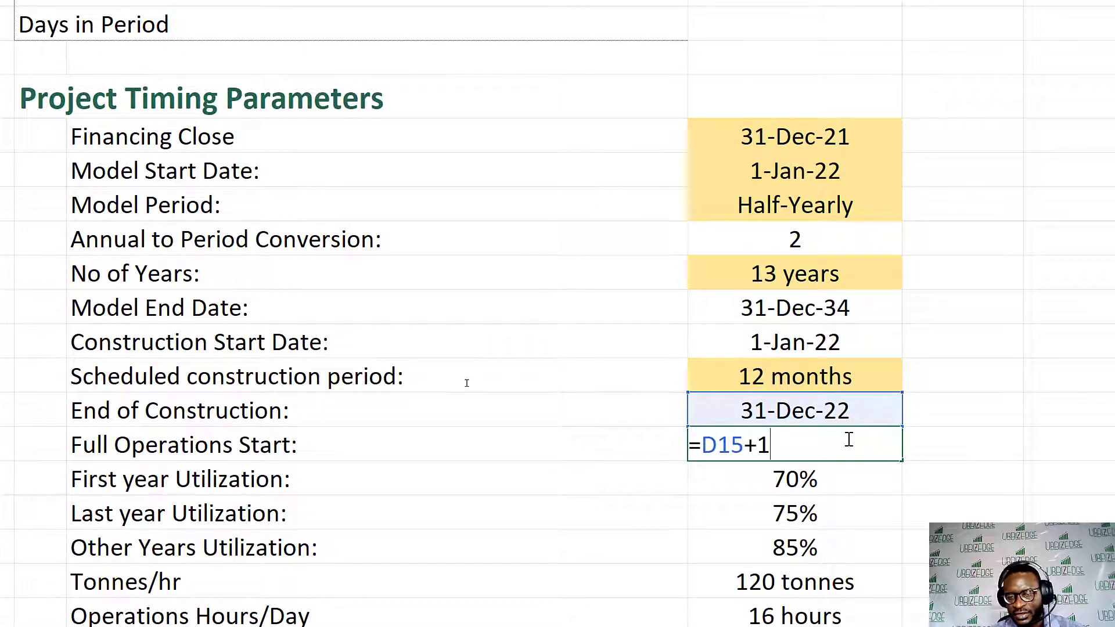
{"action": "key", "text": "Escape"}
{"action": "scroll", "coordinate": [836, 436], "scroll_direction": "down", "scroll_amount": 2}
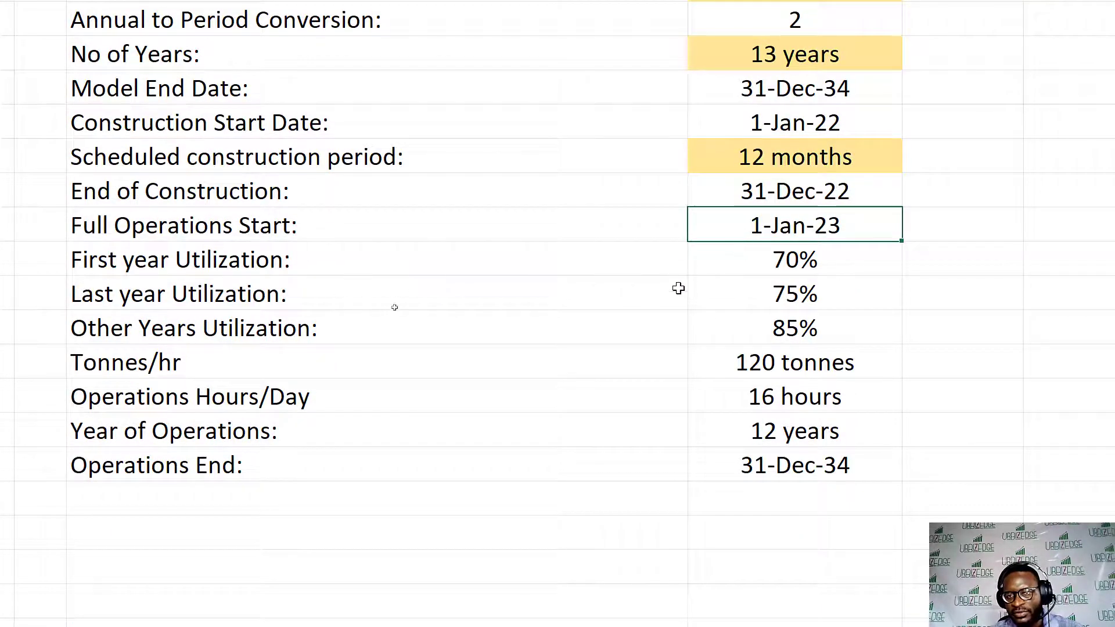
- Examine the utilization percentages, Tonnes/hr, Operations Hours/Day and Year of Operations rows in the Project Timing Parameters
{"action": "left_click", "coordinate": [791, 262]}
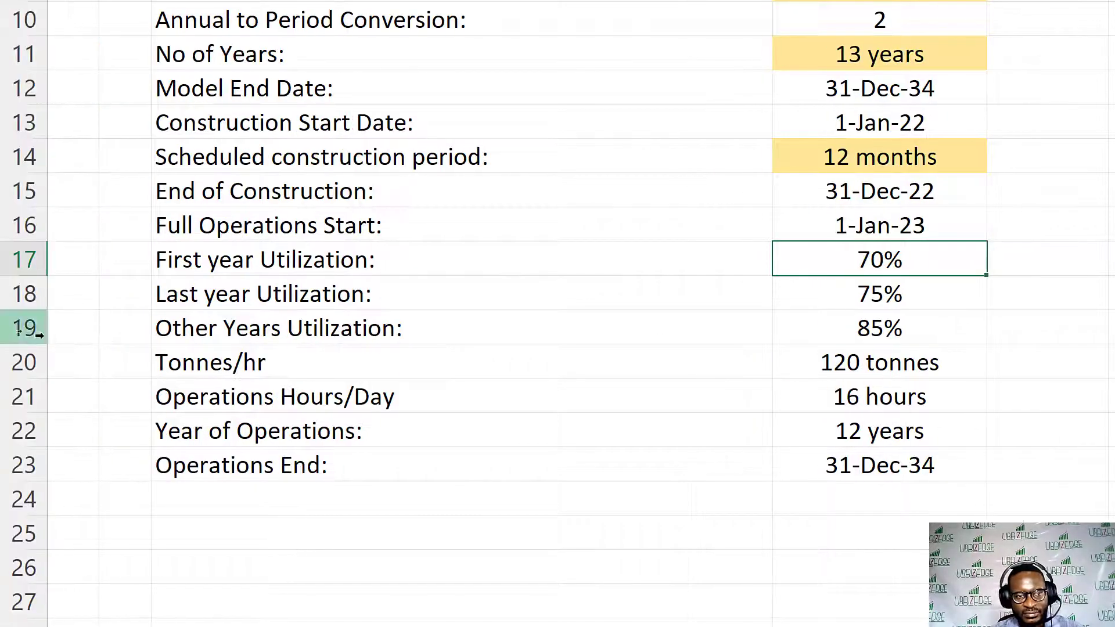
{"action": "left_click", "coordinate": [884, 297]}
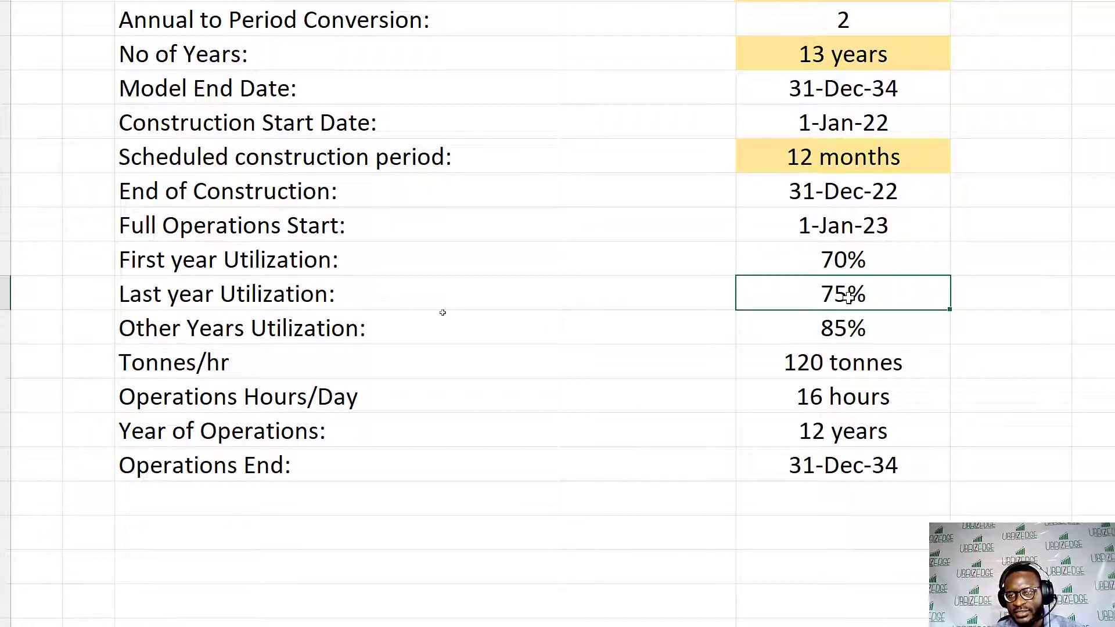
{"action": "left_click_drag", "start_coordinate": [847, 297], "coordinate": [165, 302]}
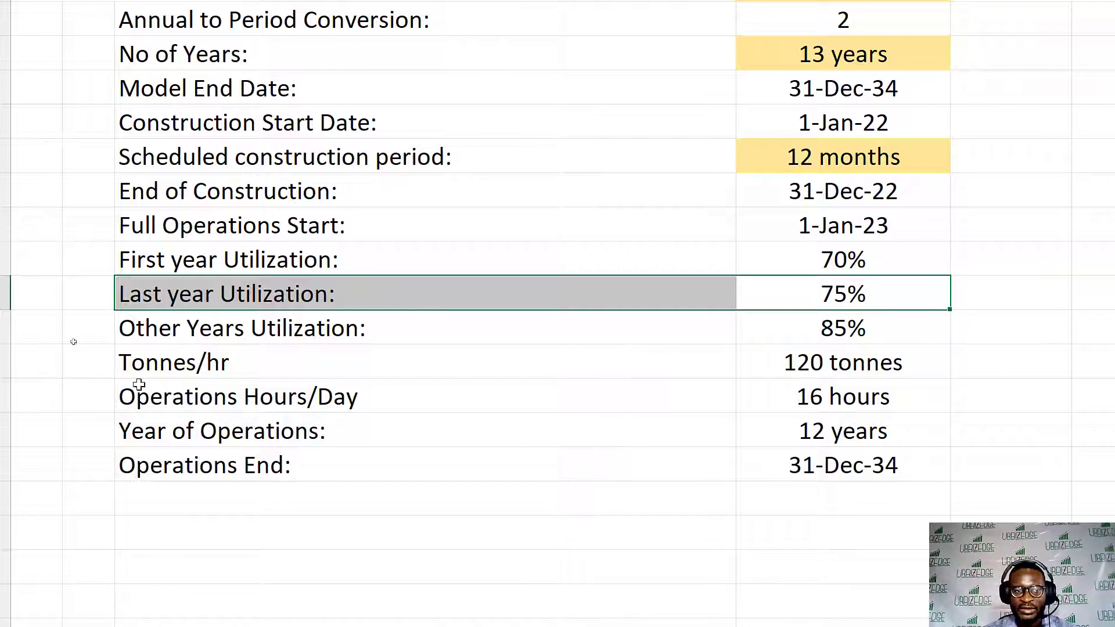
{"action": "left_click_drag", "start_coordinate": [398, 325], "coordinate": [250, 332]}
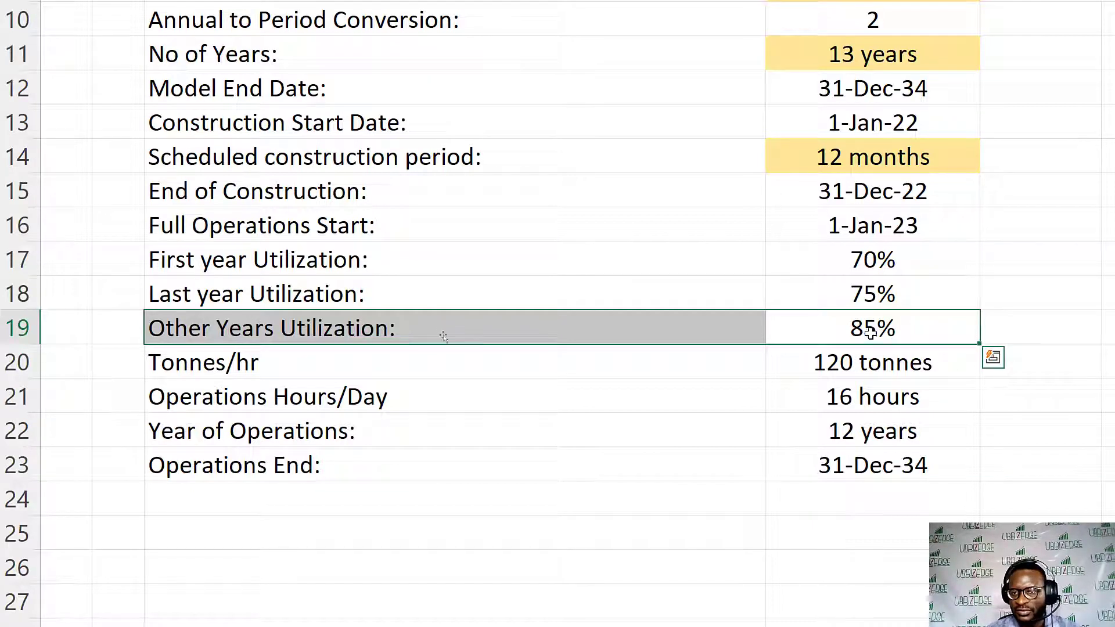
{"action": "left_click_drag", "start_coordinate": [890, 364], "coordinate": [198, 360]}
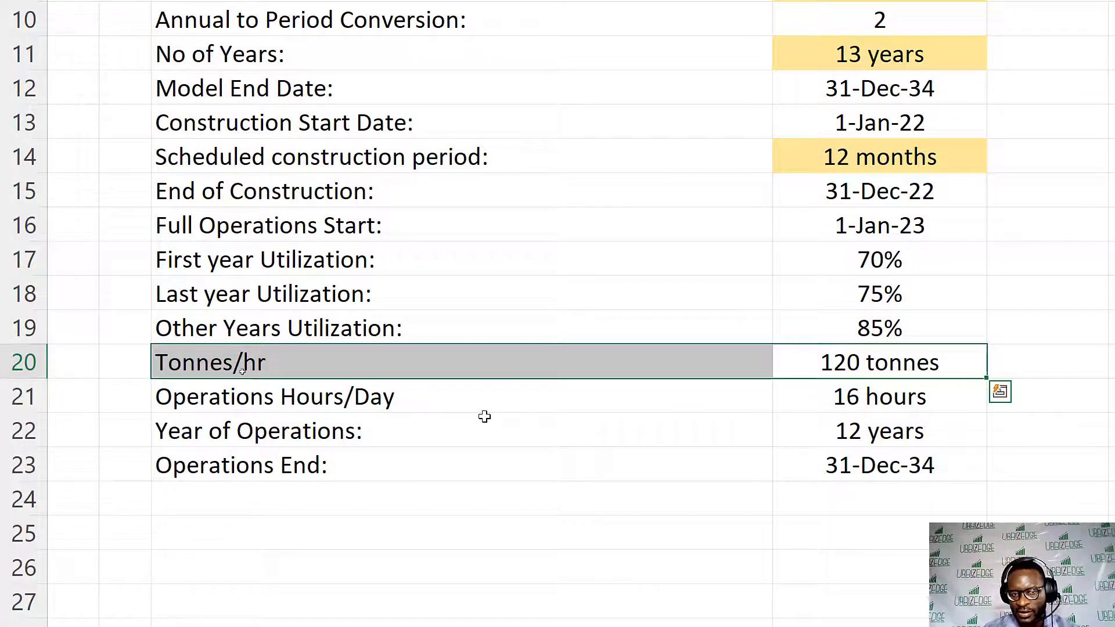
{"action": "left_click_drag", "start_coordinate": [802, 391], "coordinate": [734, 406]}
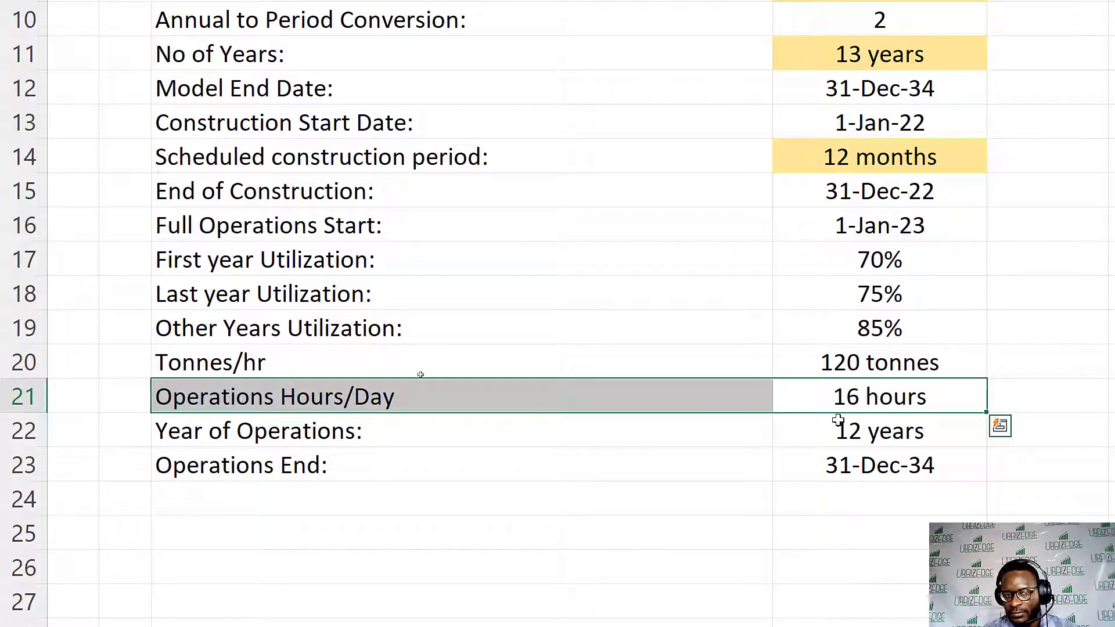
{"action": "left_click_drag", "start_coordinate": [843, 427], "coordinate": [610, 416]}
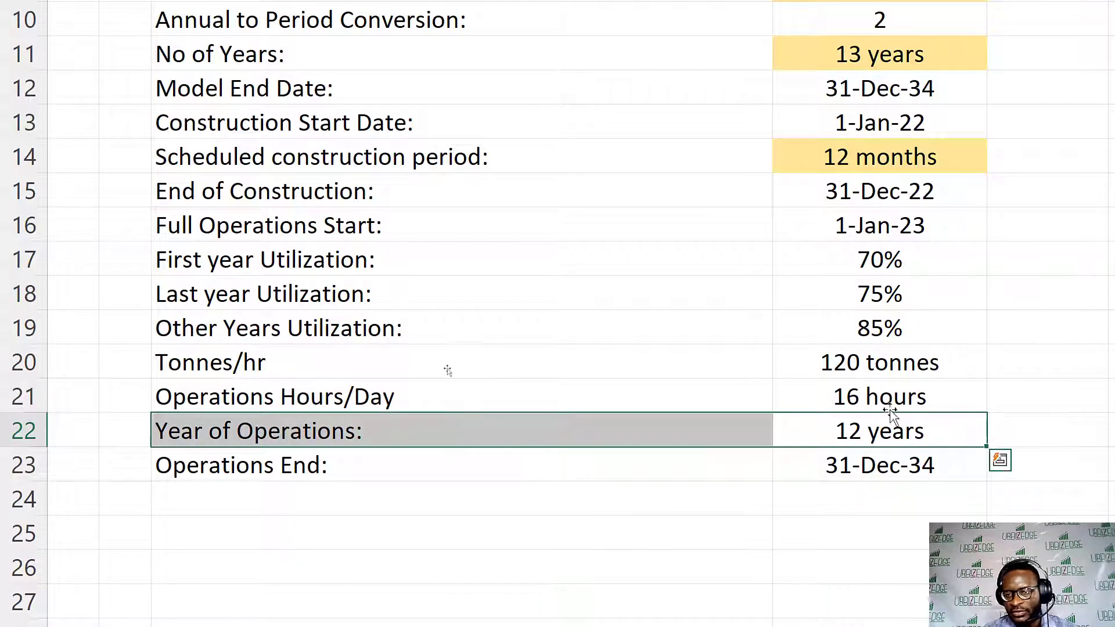
- Inspect the YEARFRAC formula of Year of Operations and the formula behind Operations End
{"action": "double_click", "coordinate": [908, 430]}
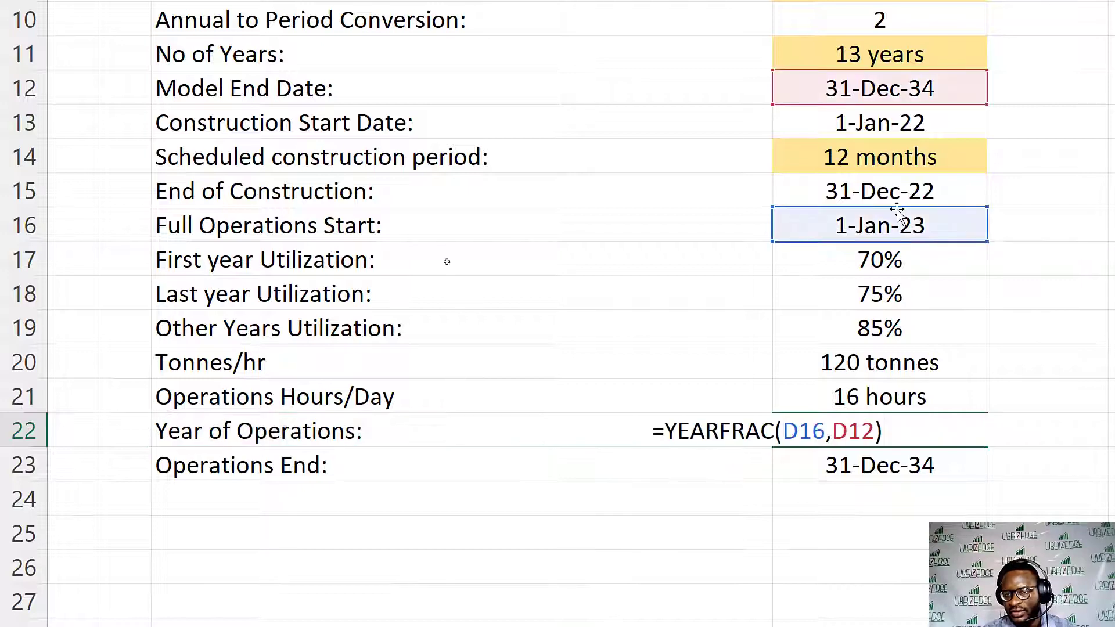
{"action": "scroll", "coordinate": [865, 79], "scroll_direction": "up", "scroll_amount": 1}
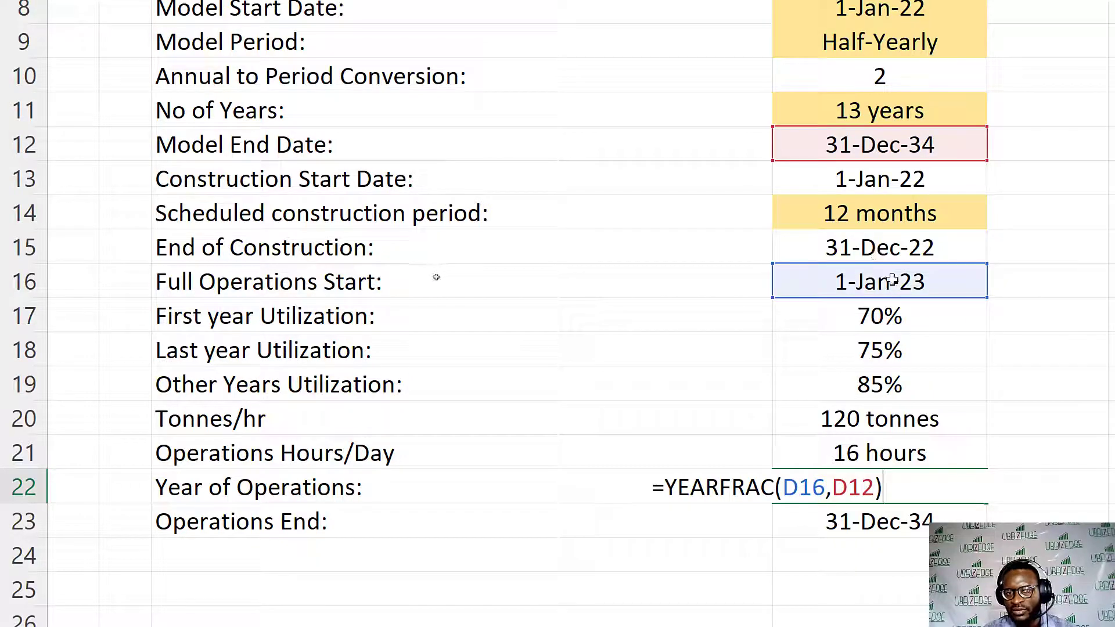
{"action": "left_click", "coordinate": [811, 481]}
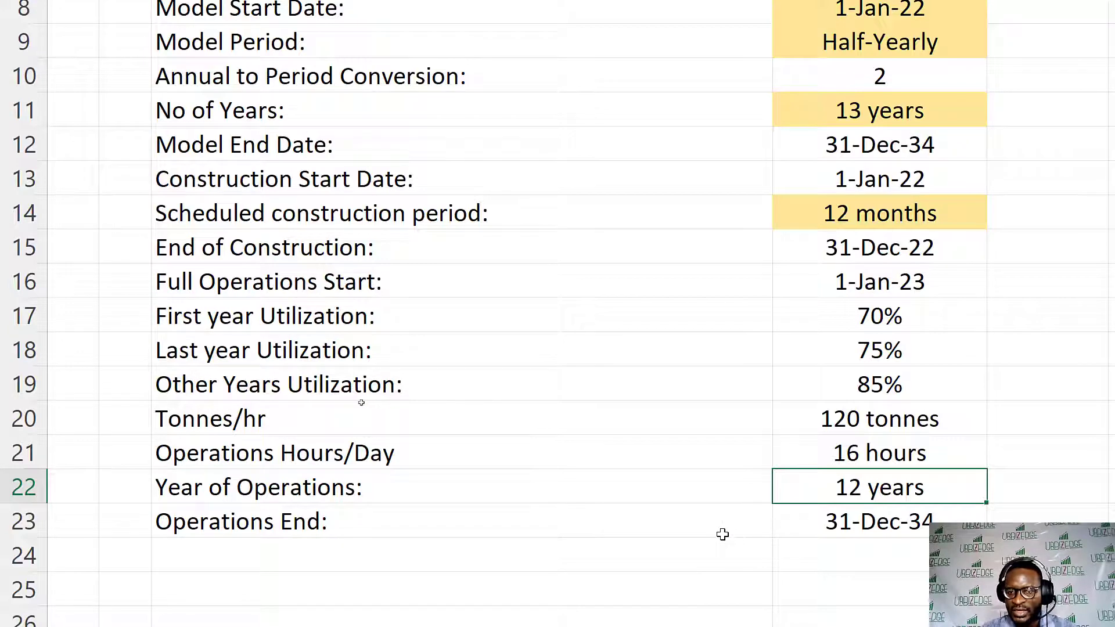
{"action": "double_click", "coordinate": [813, 527]}
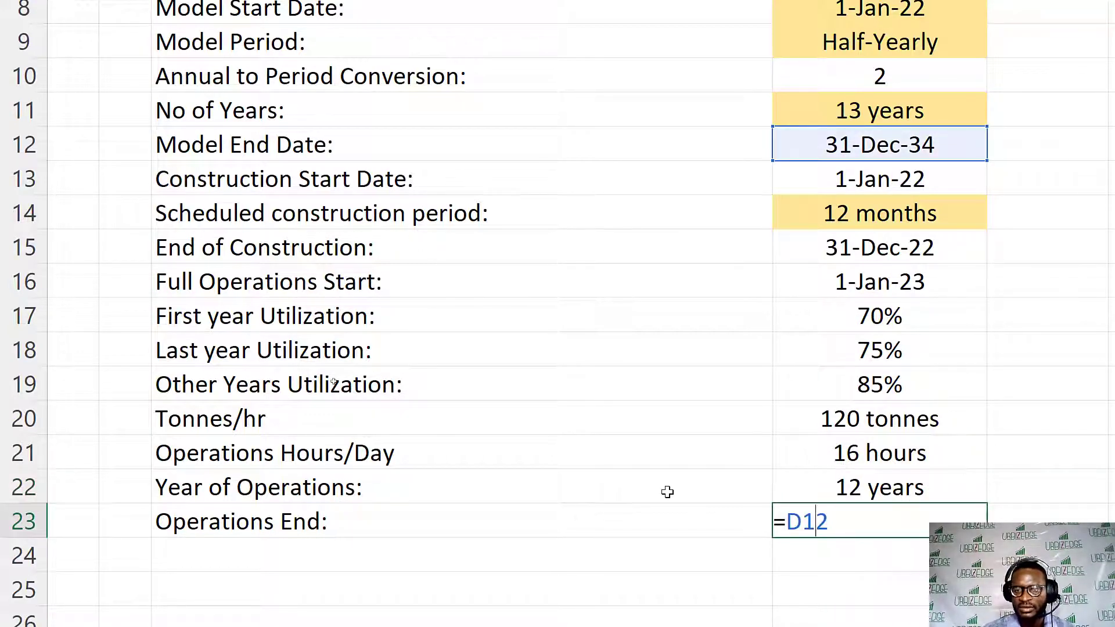
{"action": "key", "text": "Escape"}
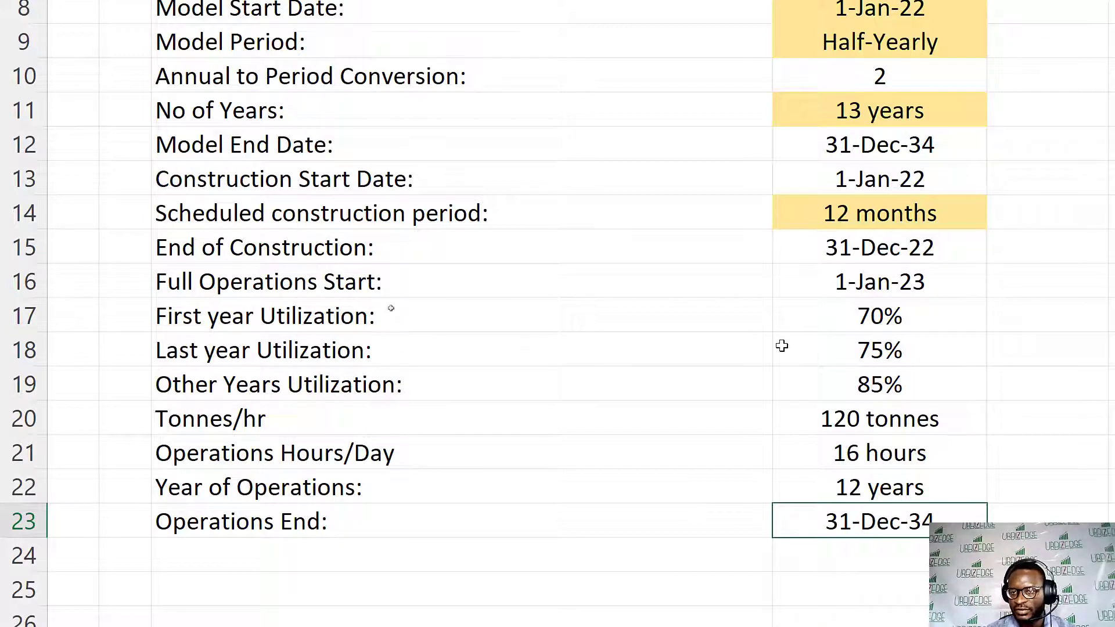
{"action": "left_click_drag", "start_coordinate": [863, 243], "coordinate": [866, 481]}
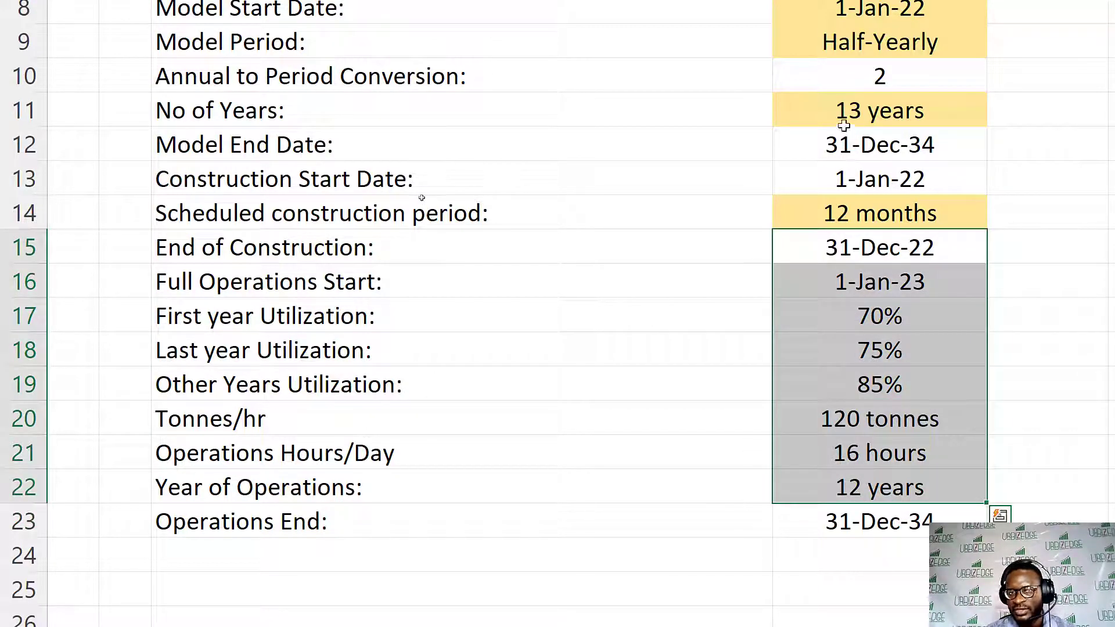
{"action": "left_click_drag", "start_coordinate": [843, 137], "coordinate": [847, 214]}
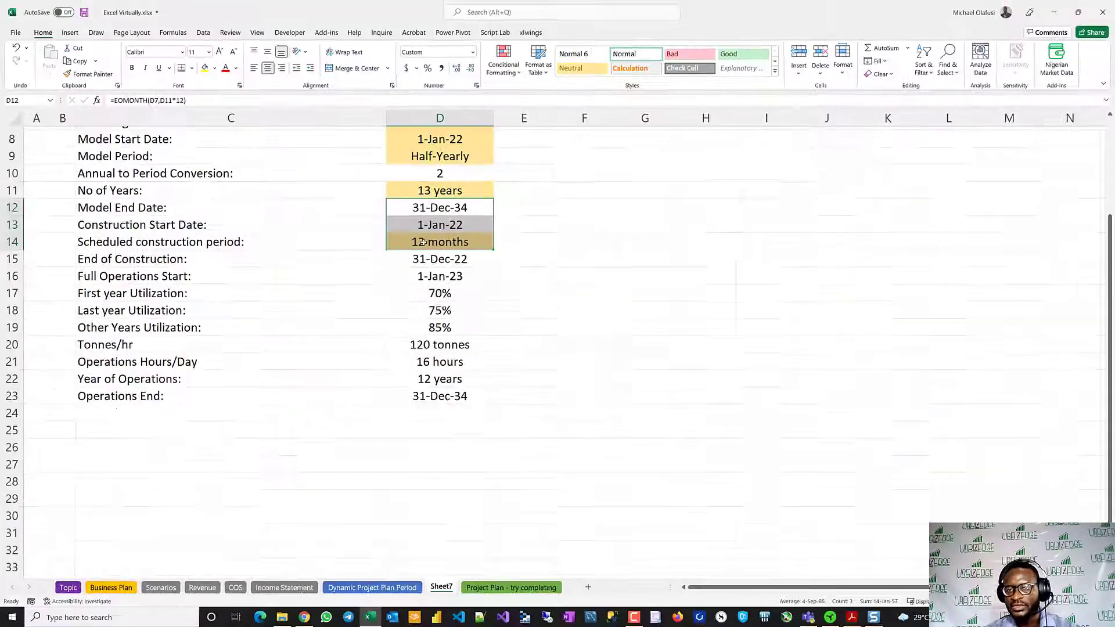
{"action": "key", "text": "ctrl+q"}
{"action": "left_click", "coordinate": [311, 321]}
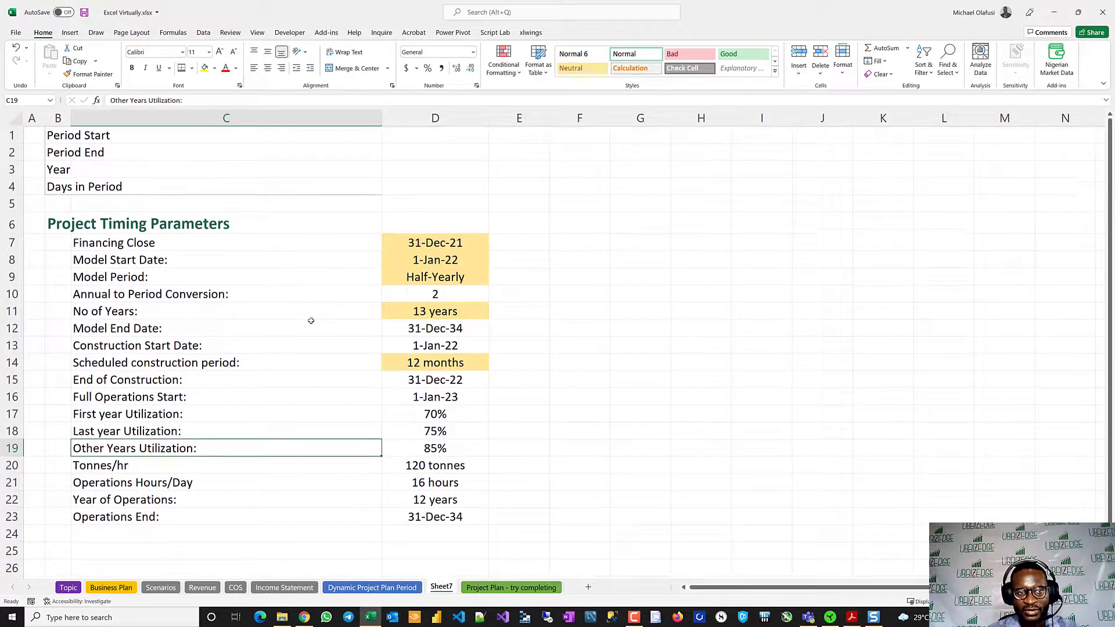
- Copy the Unit Economics block B26:F40 from the Dynamic Project Plan Period sheet and return to Sheet7
{"action": "left_click", "coordinate": [389, 586]}
{"action": "scroll", "coordinate": [327, 446], "scroll_direction": "down", "scroll_amount": 5}
{"action": "scroll", "coordinate": [326, 445], "scroll_direction": "down", "scroll_amount": 2}
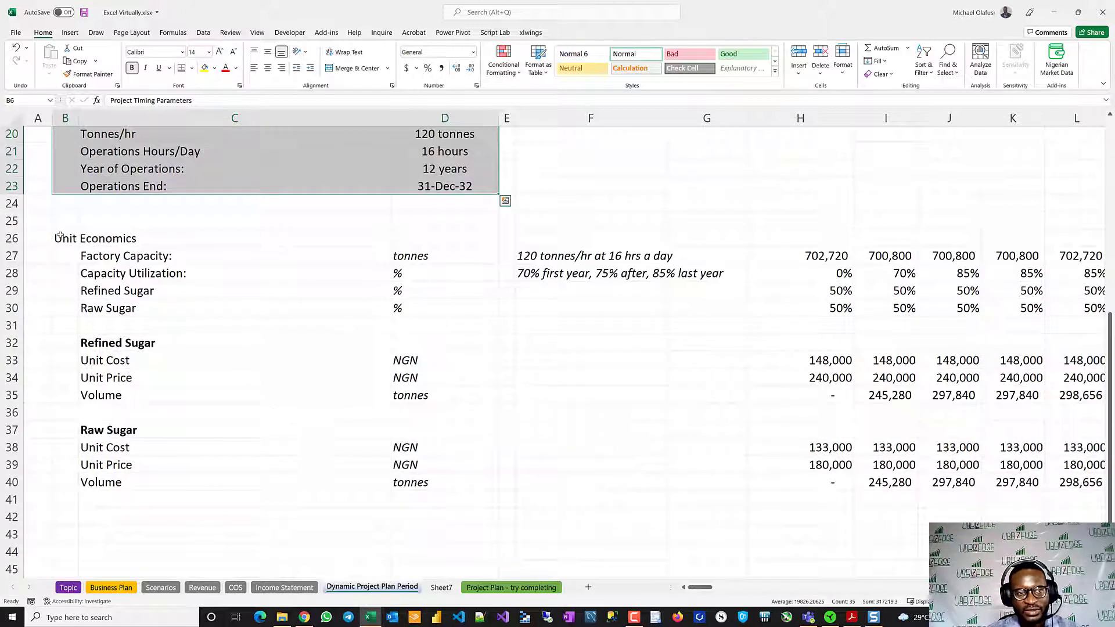
{"action": "left_click_drag", "start_coordinate": [61, 235], "coordinate": [553, 481]}
{"action": "key", "text": "ctrl+c"}
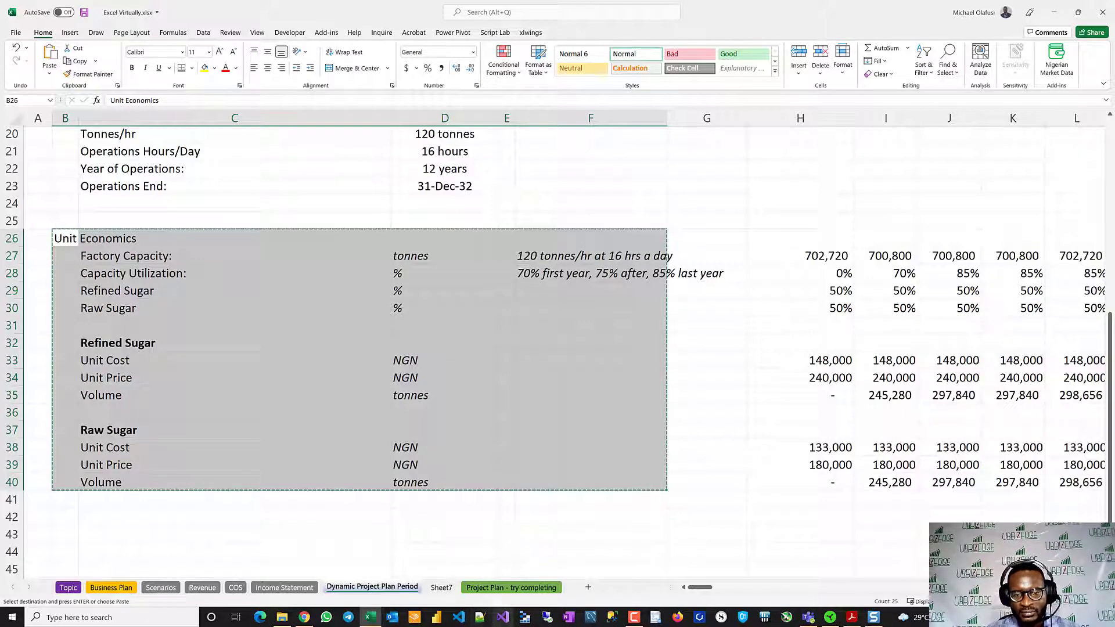
{"action": "left_click", "coordinate": [441, 587]}
{"action": "scroll", "coordinate": [306, 459], "scroll_direction": "down", "scroll_amount": 2}
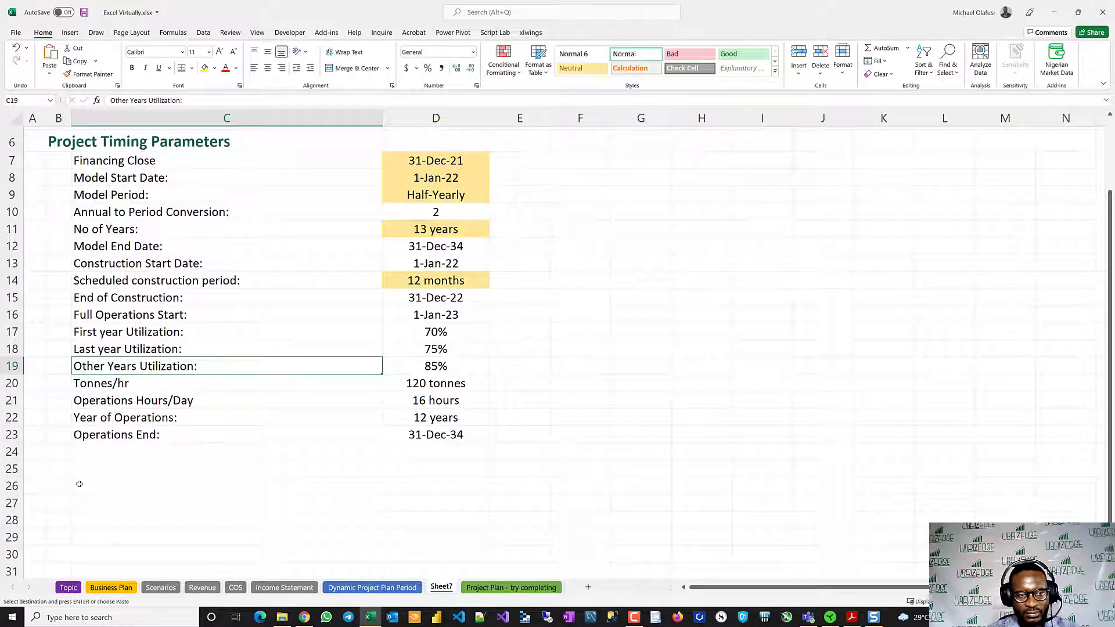
{"action": "left_click", "coordinate": [79, 484]}
{"action": "key", "text": "ctrl+v"}
{"action": "scroll", "coordinate": [249, 485], "scroll_direction": "down", "scroll_amount": 4}
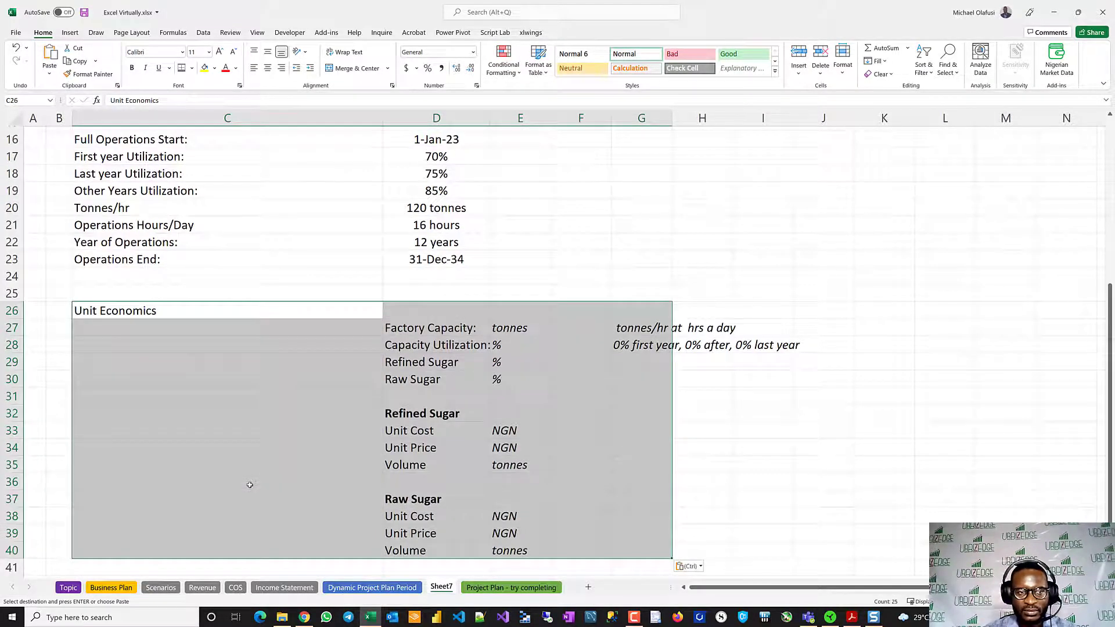
{"action": "key", "text": "Delete"}
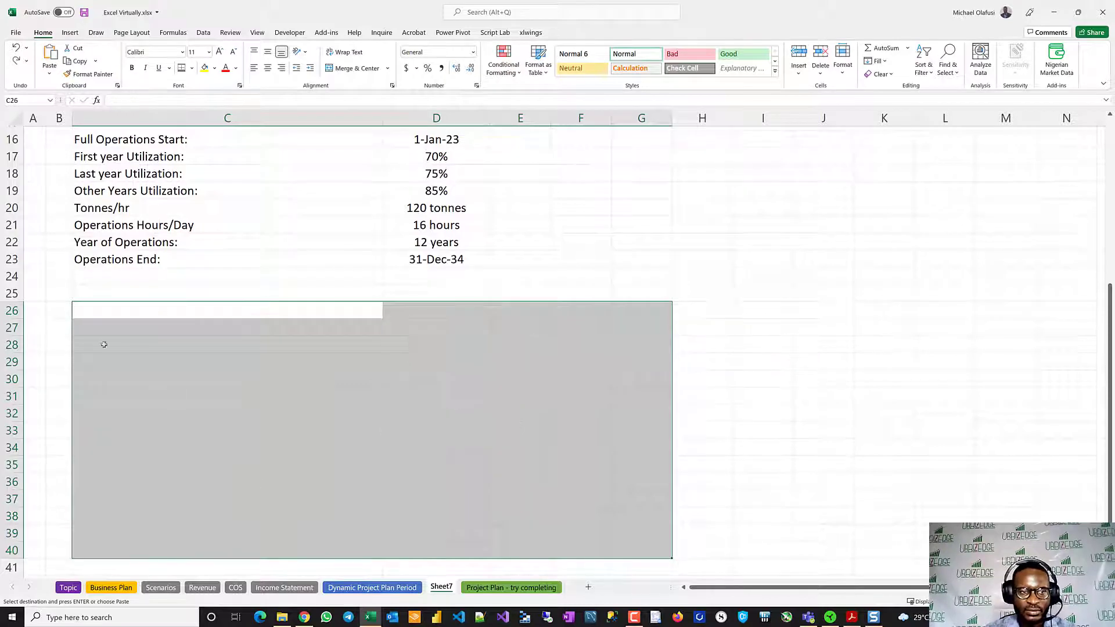
- Paste the copied Unit Economics block into Sheet7 starting at cell B26
{"action": "left_click", "coordinate": [66, 315]}
{"action": "key", "text": "ctrl+v"}
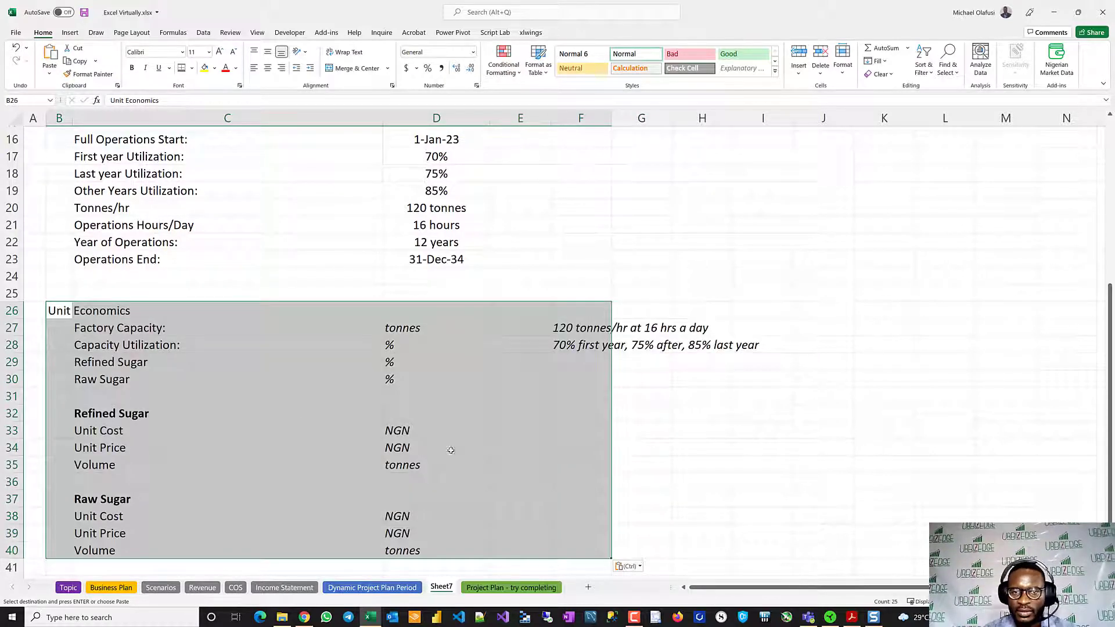
{"action": "left_click", "coordinate": [509, 457]}
- Review the pasted Unit Economics rows, including the Refined Sugar and Raw Sugar percentages, together with the timing parameters above them
{"action": "scroll", "coordinate": [328, 397], "scroll_direction": "down", "scroll_amount": 2}
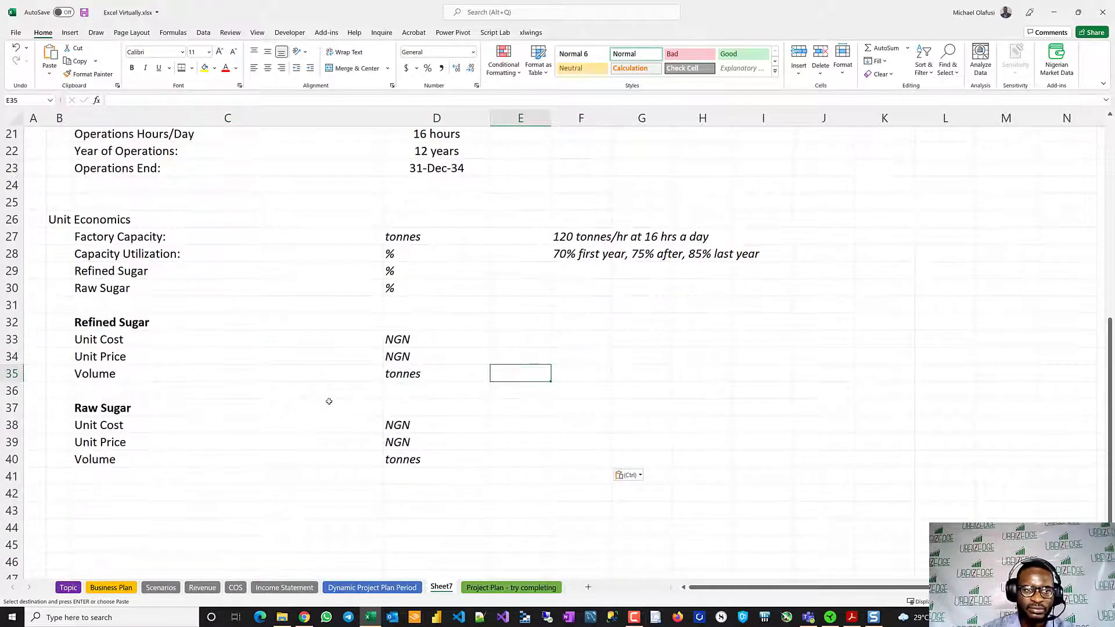
{"action": "scroll", "coordinate": [516, 275], "scroll_direction": "up", "scroll_amount": 4}
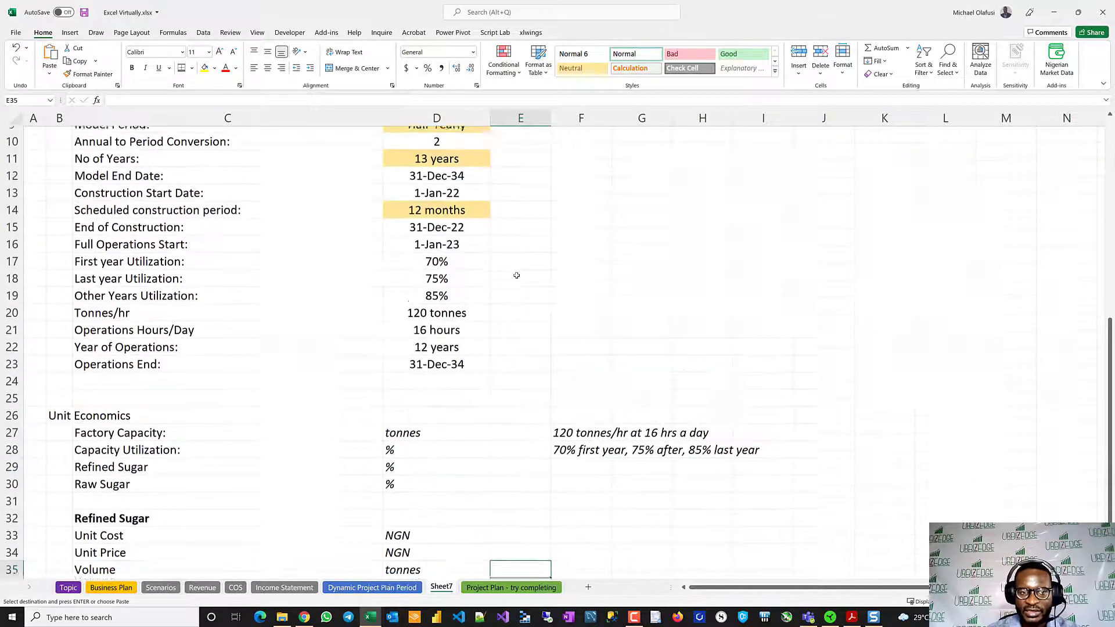
{"action": "scroll", "coordinate": [517, 275], "scroll_direction": "down", "scroll_amount": 5}
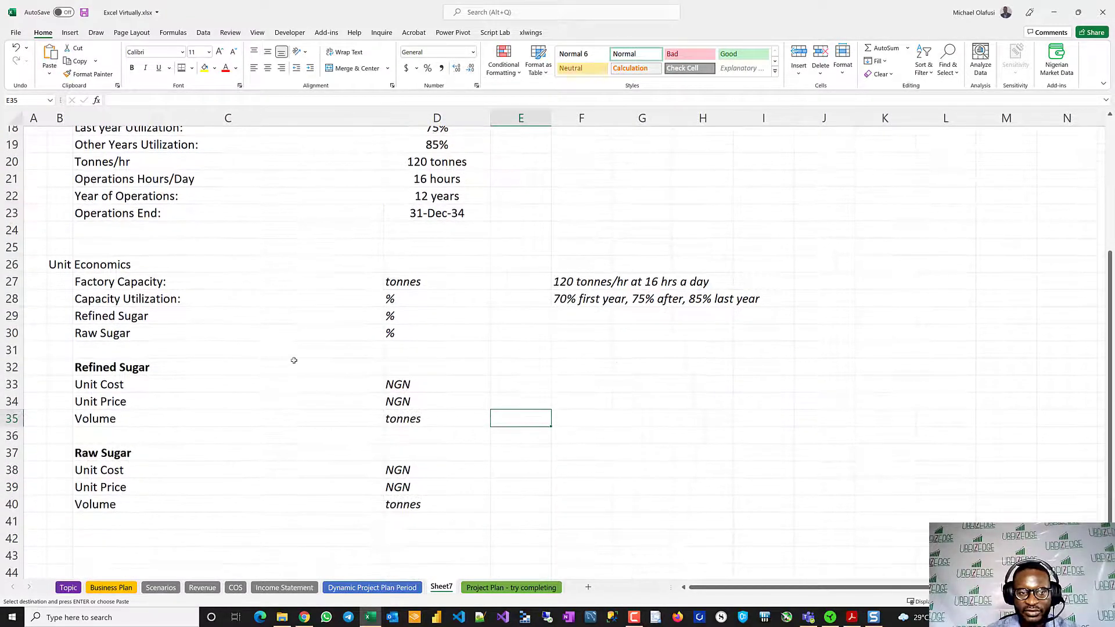
{"action": "key", "text": "ctrl+v"}
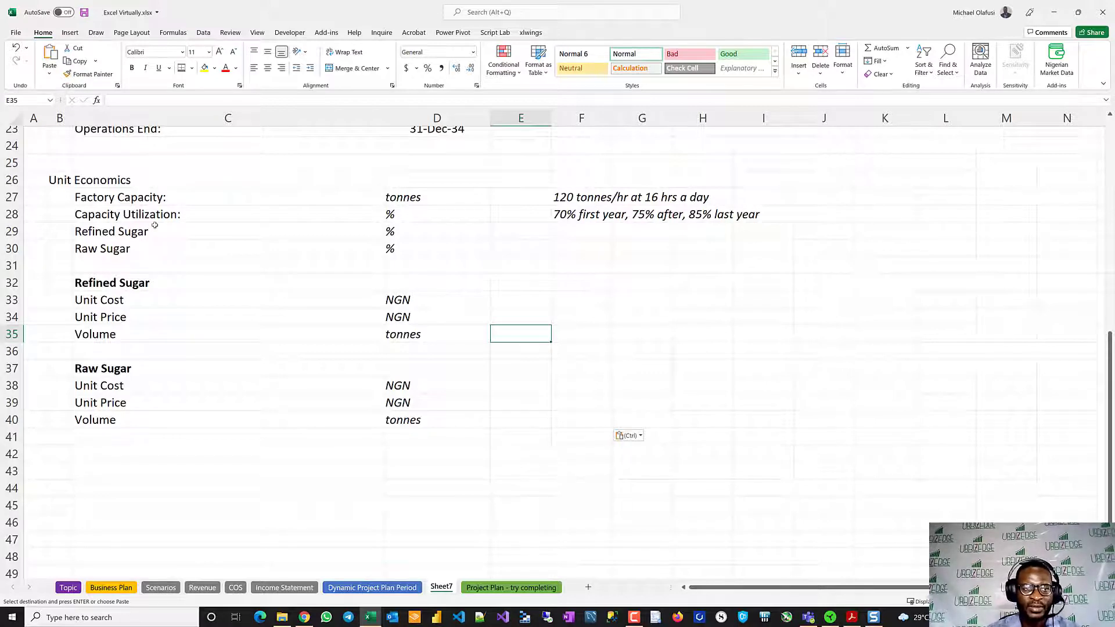
{"action": "left_click", "coordinate": [12, 231]}
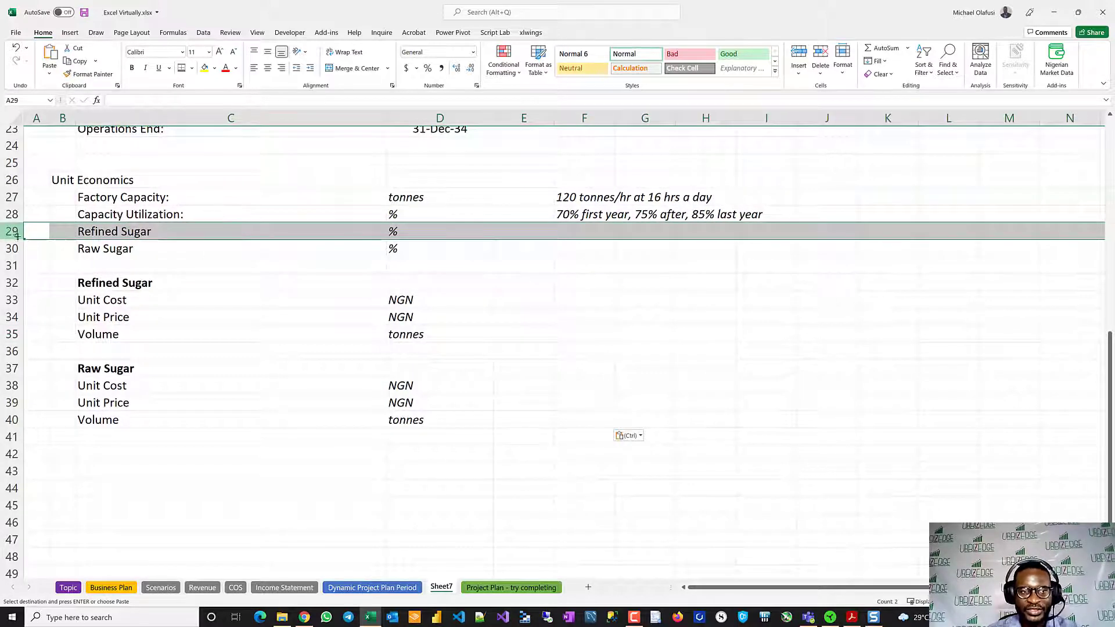
{"action": "left_click", "coordinate": [12, 248]}
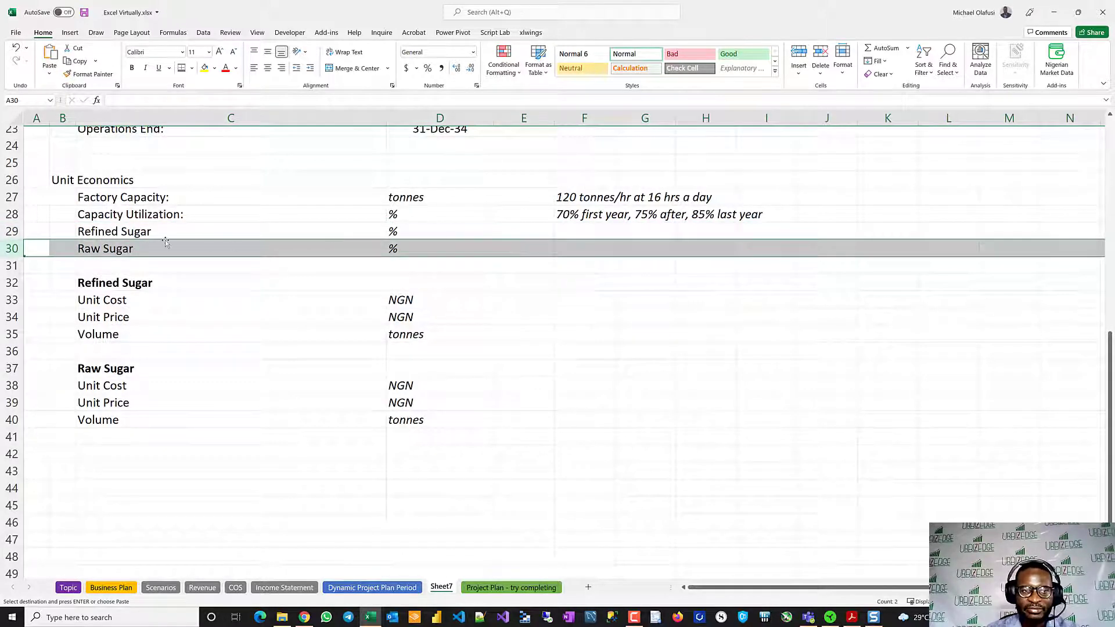
{"action": "scroll", "coordinate": [450, 244], "scroll_direction": "up", "scroll_amount": 7}
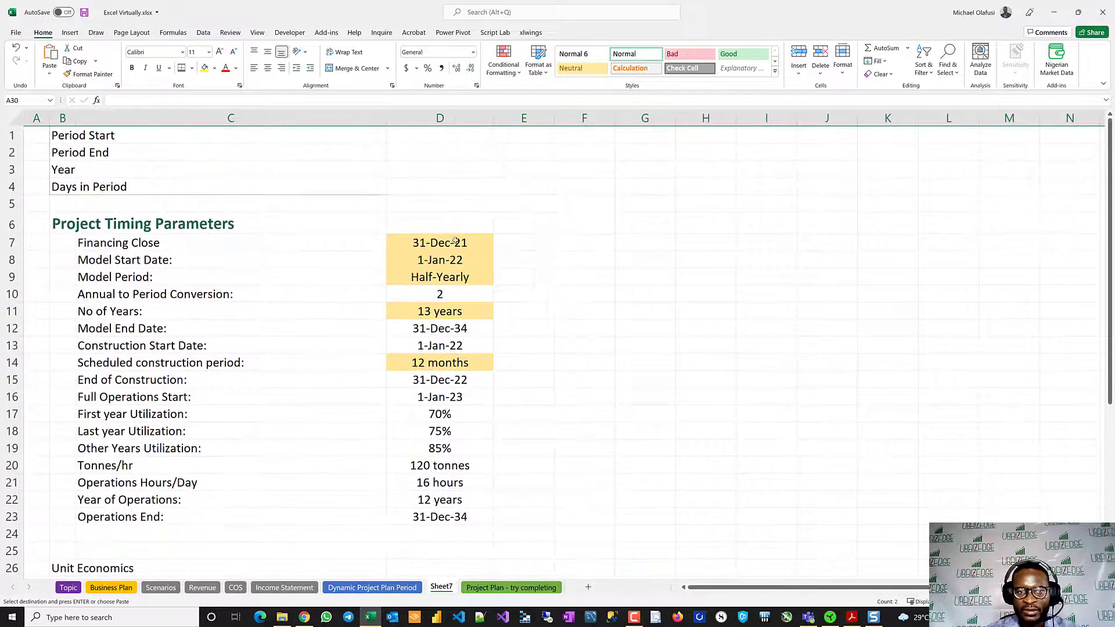
{"action": "scroll", "coordinate": [423, 332], "scroll_direction": "down", "scroll_amount": 10}
{"action": "scroll", "coordinate": [423, 332], "scroll_direction": "up", "scroll_amount": 5}
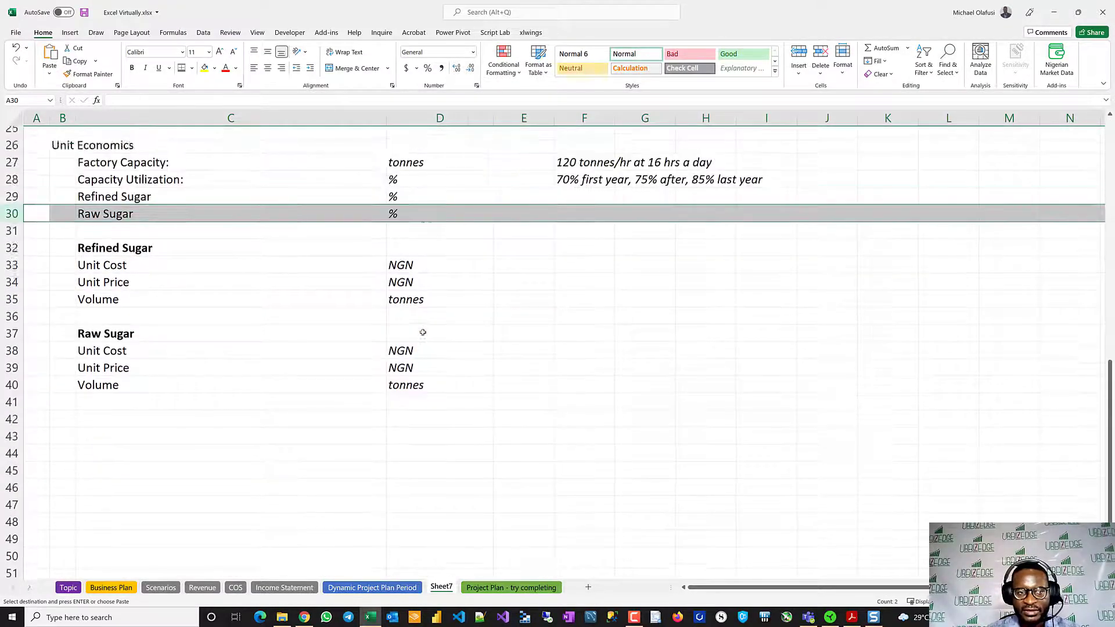
{"action": "scroll", "coordinate": [423, 332], "scroll_direction": "up", "scroll_amount": 5}
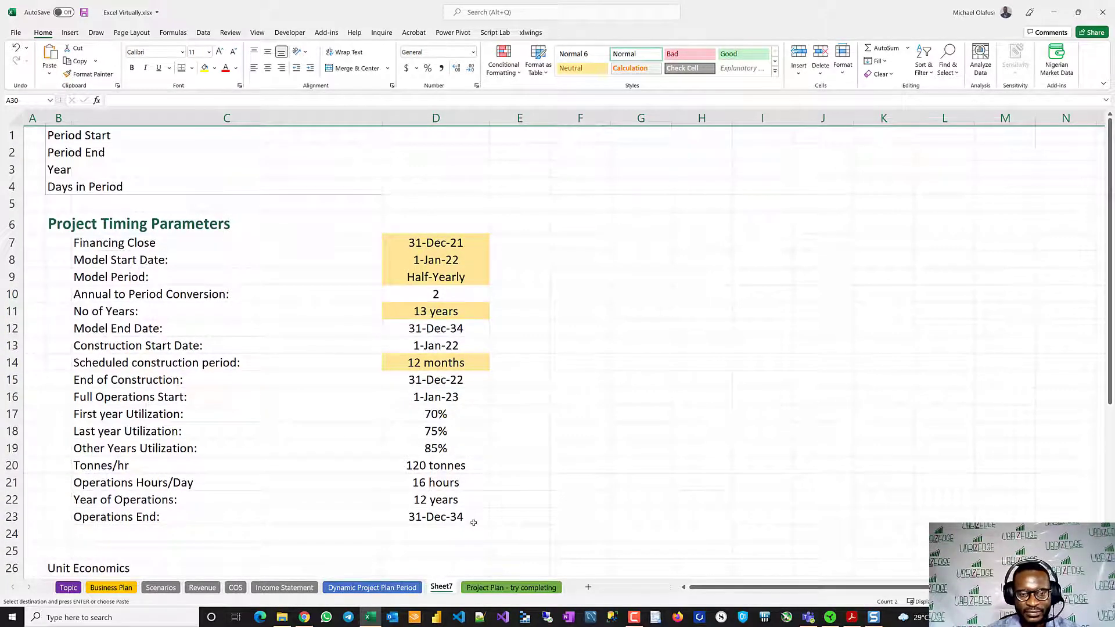
- Open a second workbook window on another display for the Dynamic Project Plan Period sheet and show Sheet7 in the original window
{"action": "left_click", "coordinate": [382, 588]}
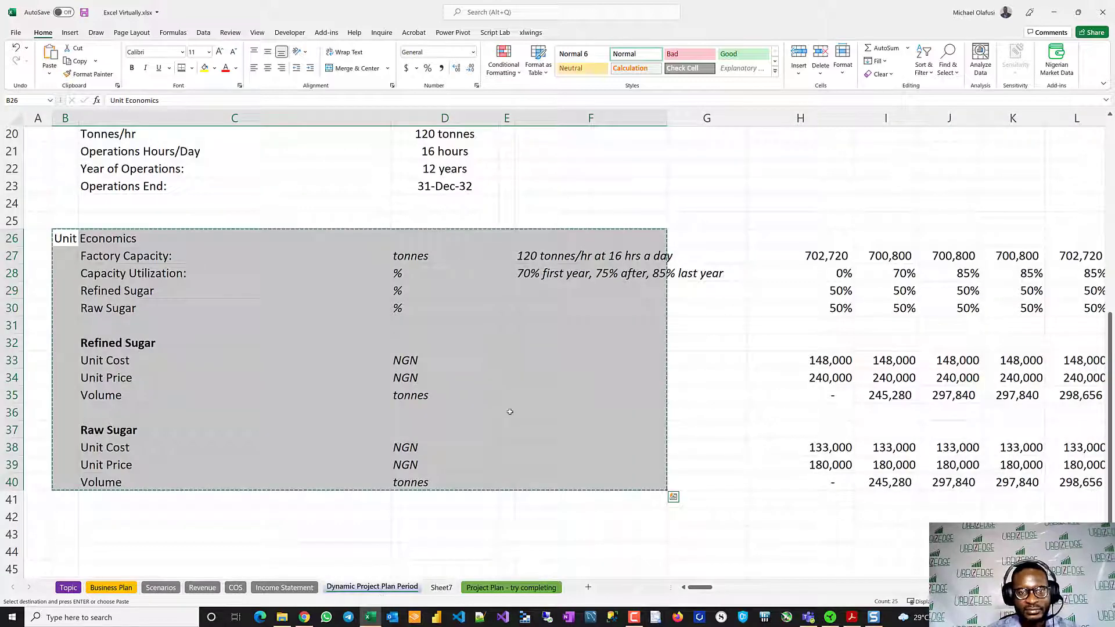
{"action": "left_click_drag", "start_coordinate": [742, 185], "coordinate": [763, 181]}
{"action": "scroll", "coordinate": [763, 182], "scroll_direction": "up", "scroll_amount": 6}
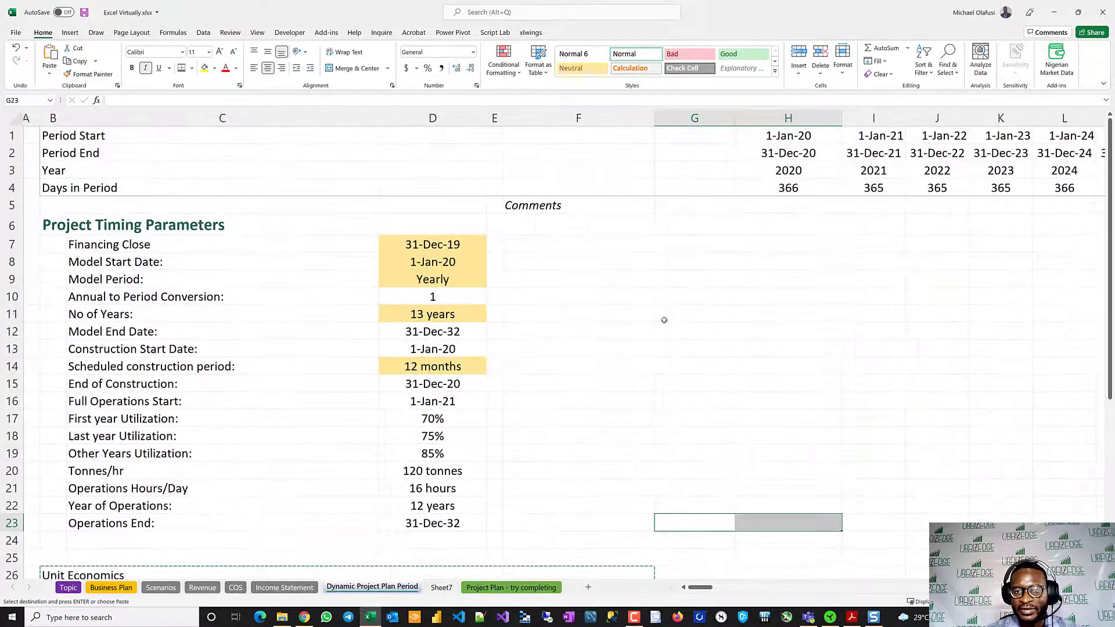
{"action": "left_click", "coordinate": [665, 317]}
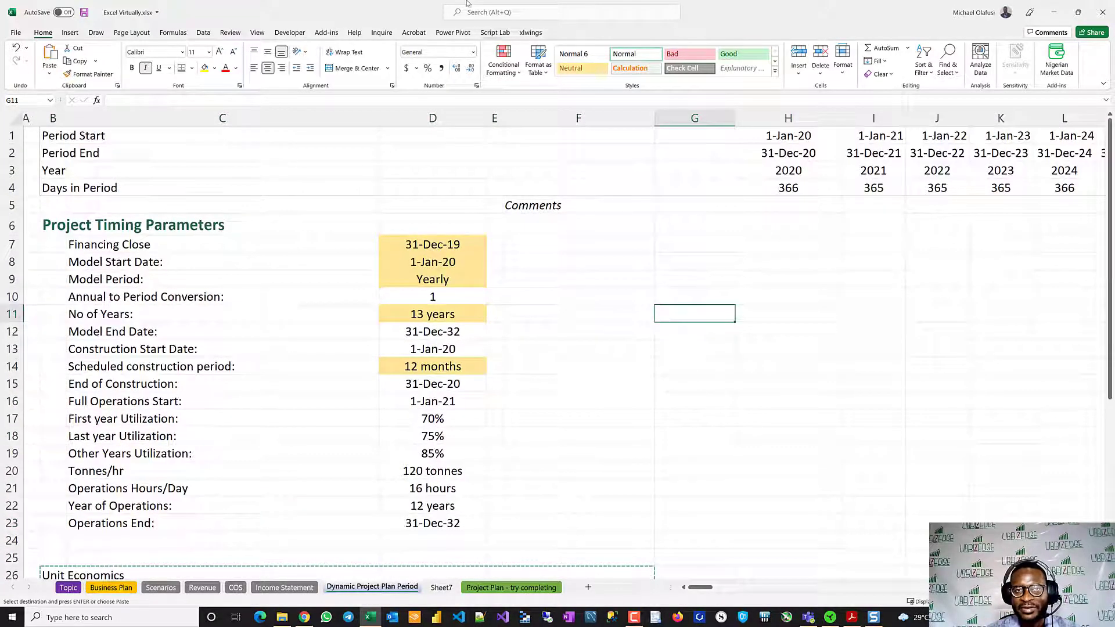
{"action": "left_click", "coordinate": [257, 35]}
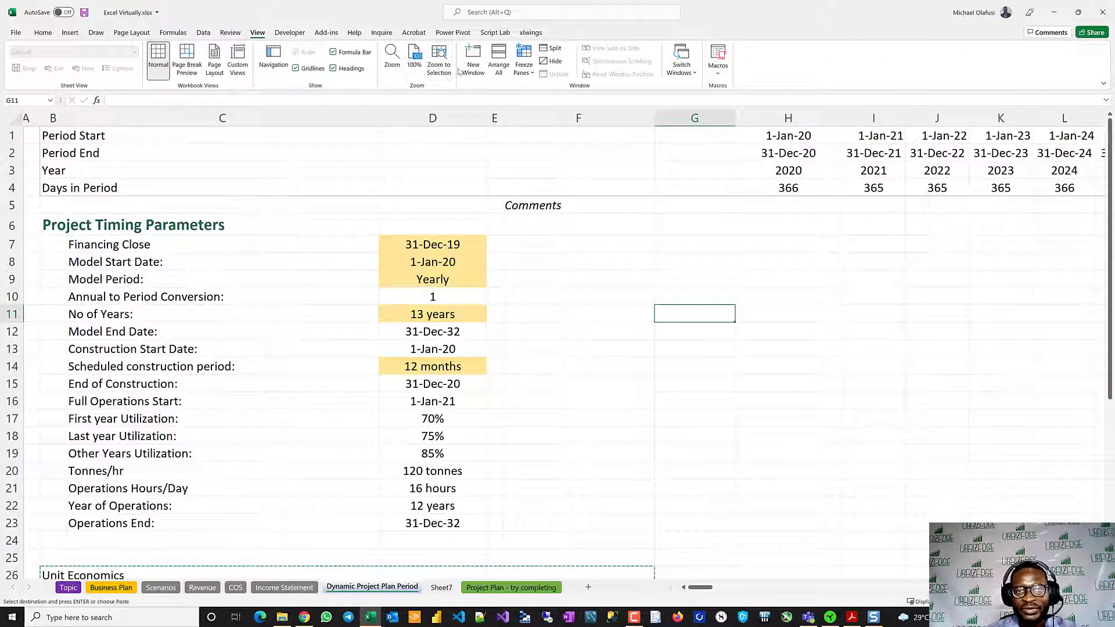
{"action": "left_click", "coordinate": [473, 58]}
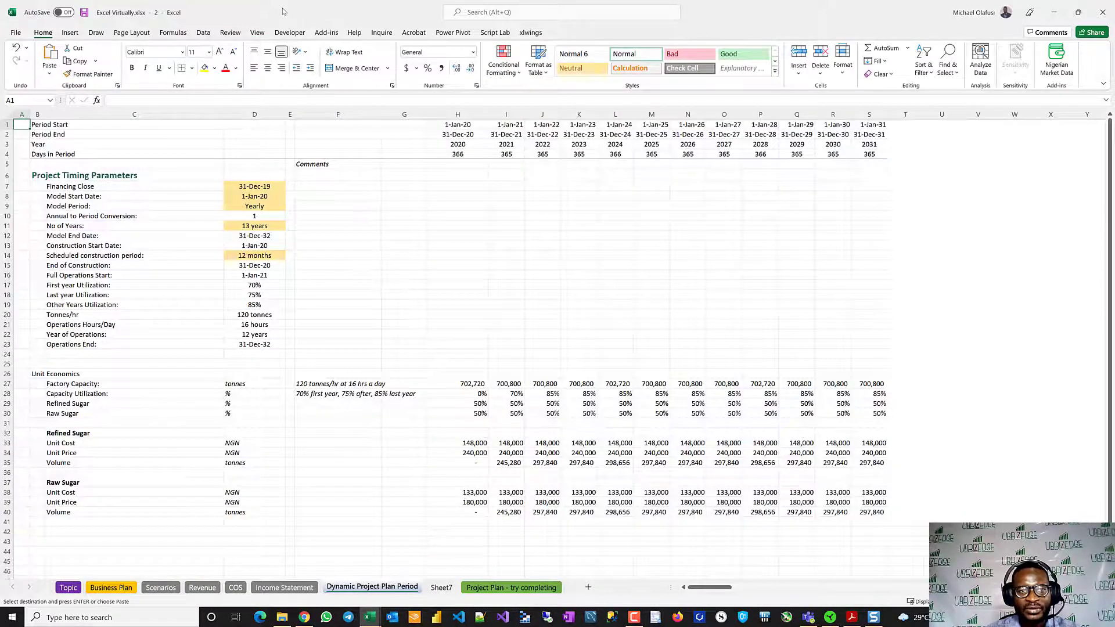
{"action": "left_click_drag", "start_coordinate": [284, 11], "coordinate": [1114, 81]}
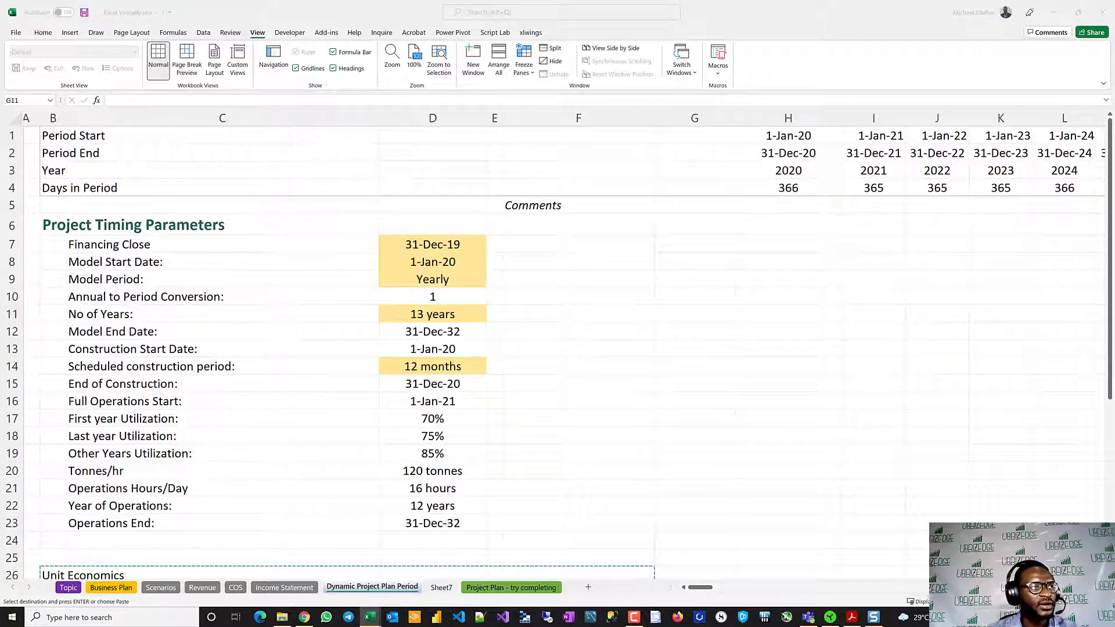
{"action": "left_click", "coordinate": [439, 586]}
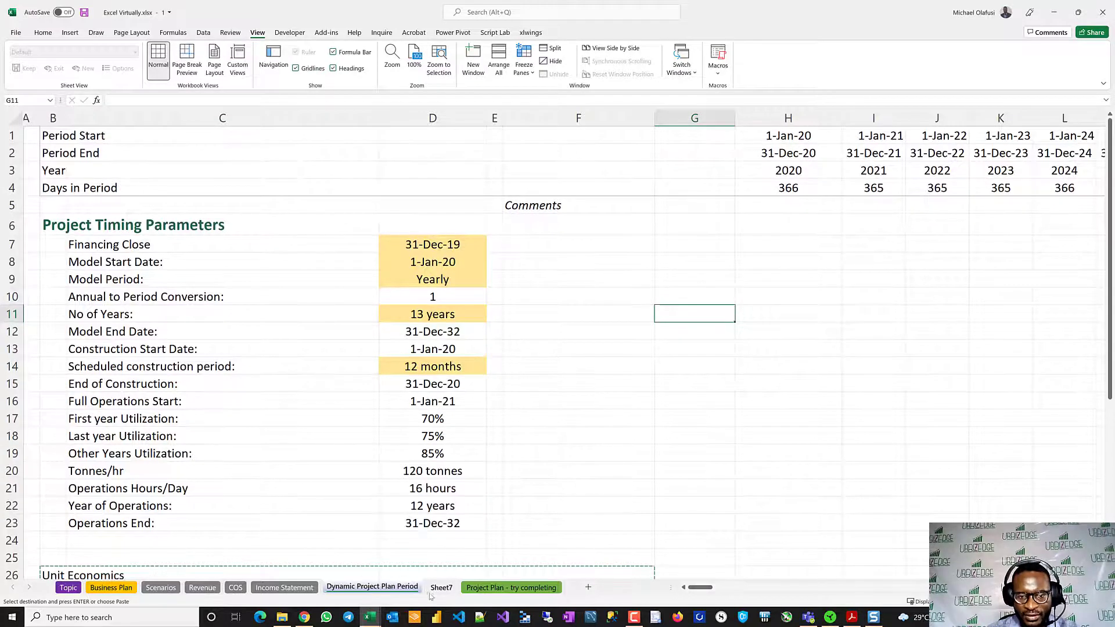
{"action": "left_click", "coordinate": [435, 587]}
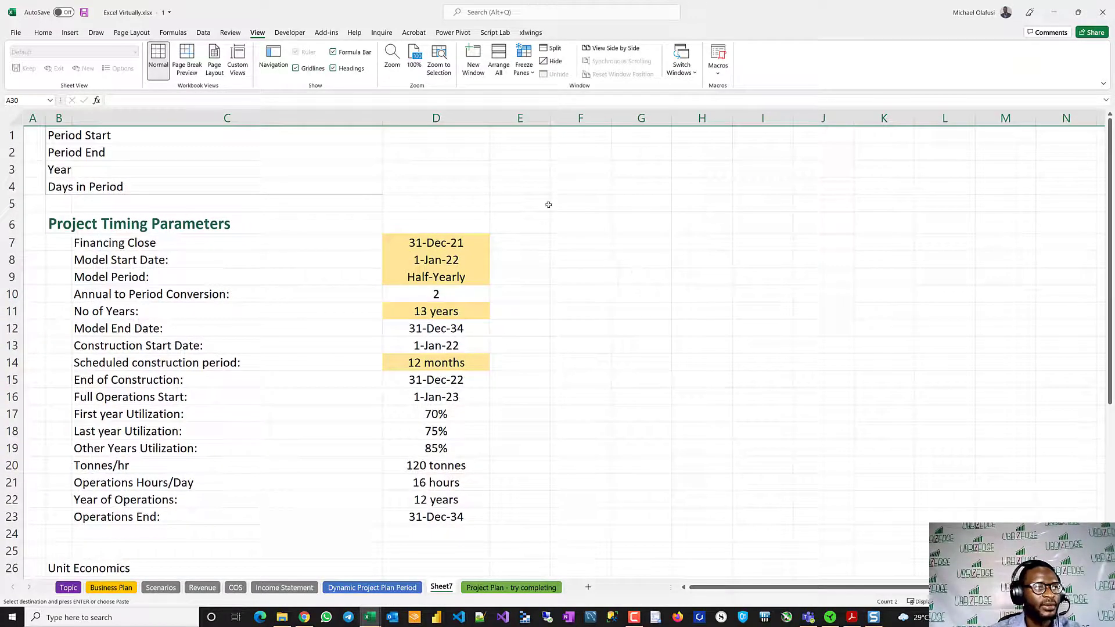
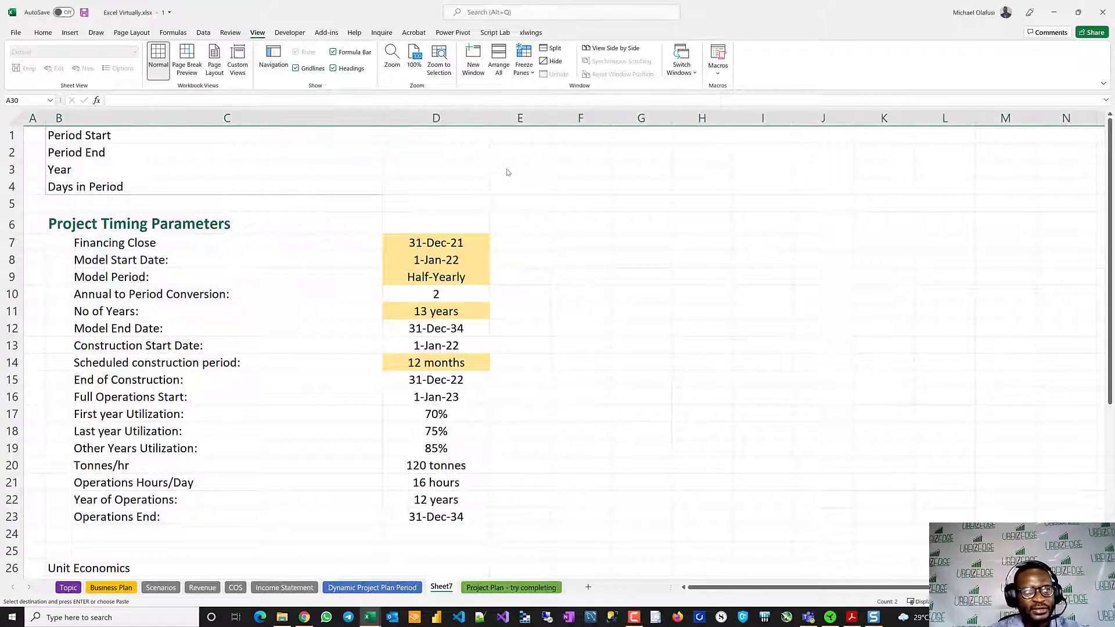
- Link the first Period Start cell H1 to the Model Start Date with =D8
{"action": "left_click", "coordinate": [580, 169]}
{"action": "left_click", "coordinate": [690, 139]}
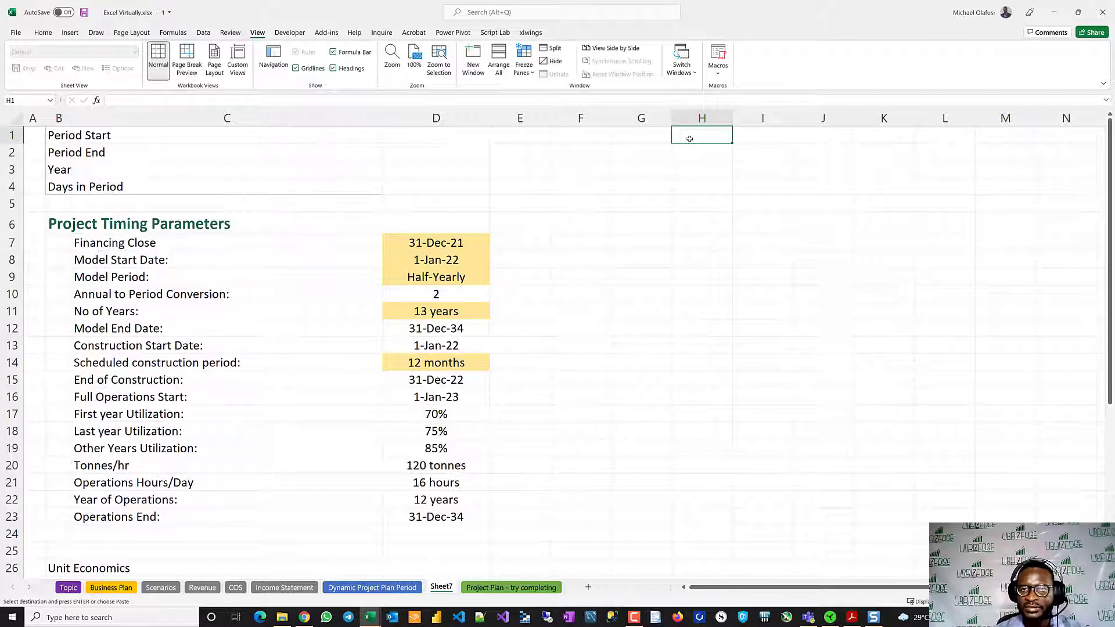
{"action": "type", "text": "="}
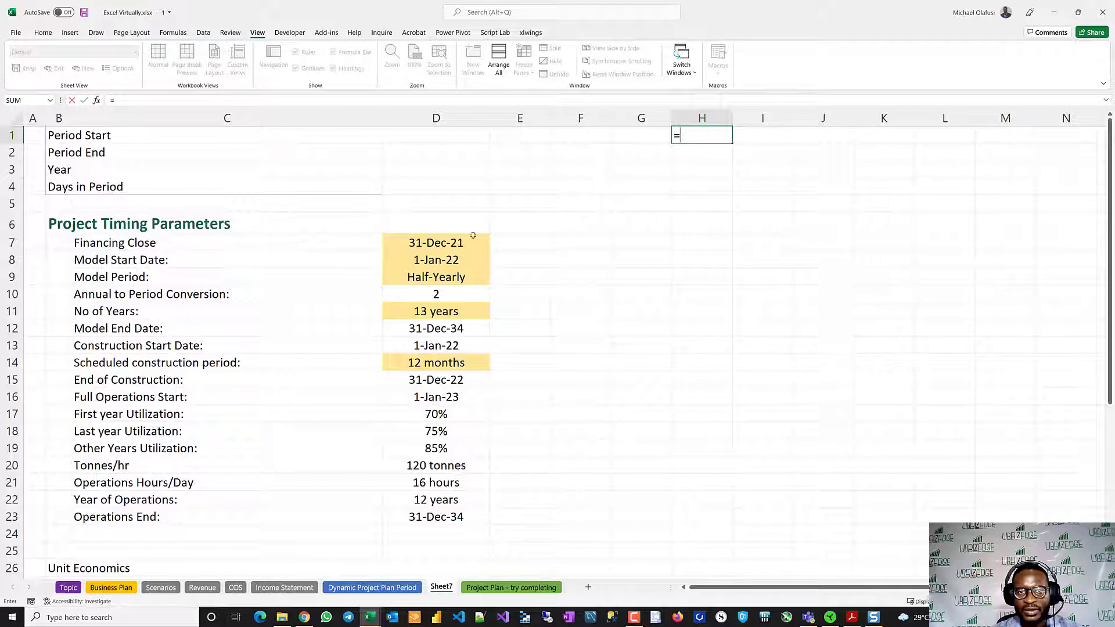
{"action": "left_click", "coordinate": [426, 262]}
{"action": "key", "text": "Return"}
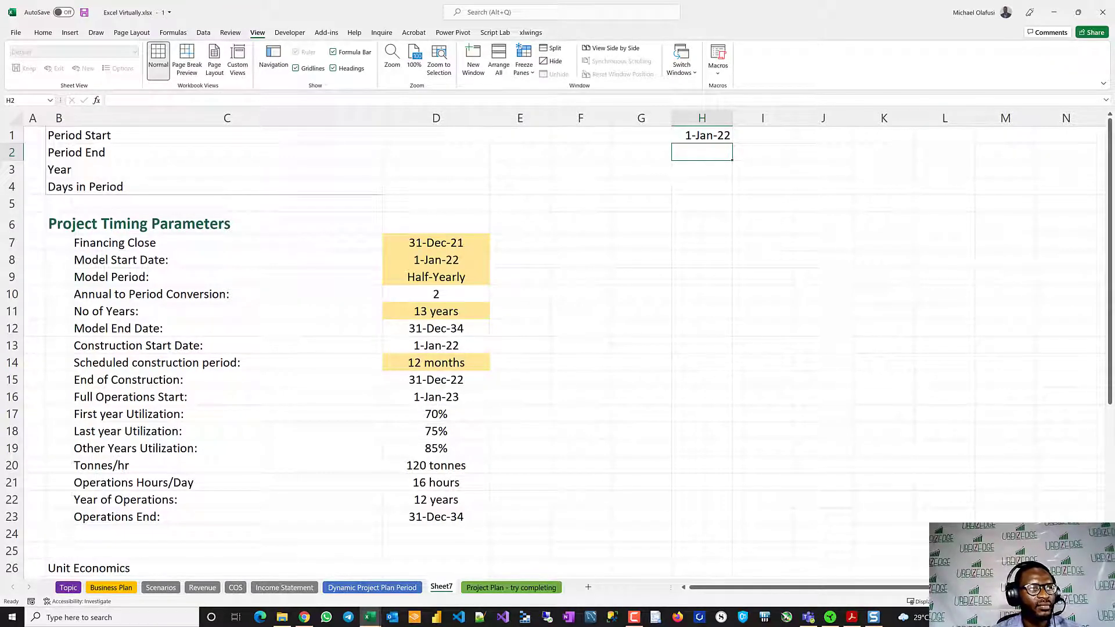
- Set the Model Period in D9 to Monthly
{"action": "type", "text": "="}
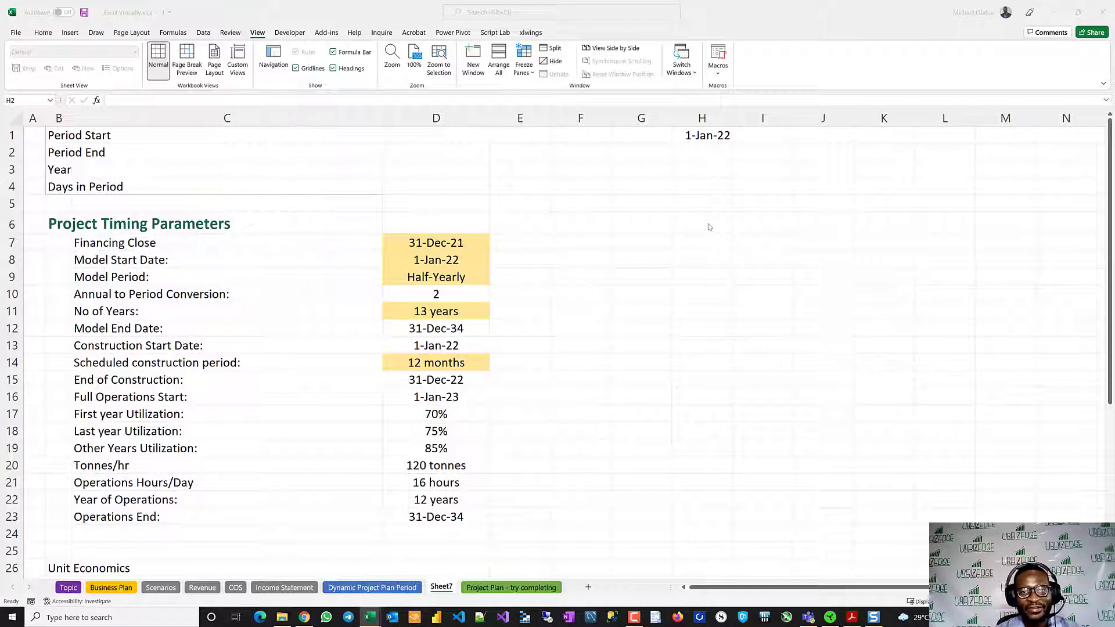
{"action": "left_click", "coordinate": [707, 153]}
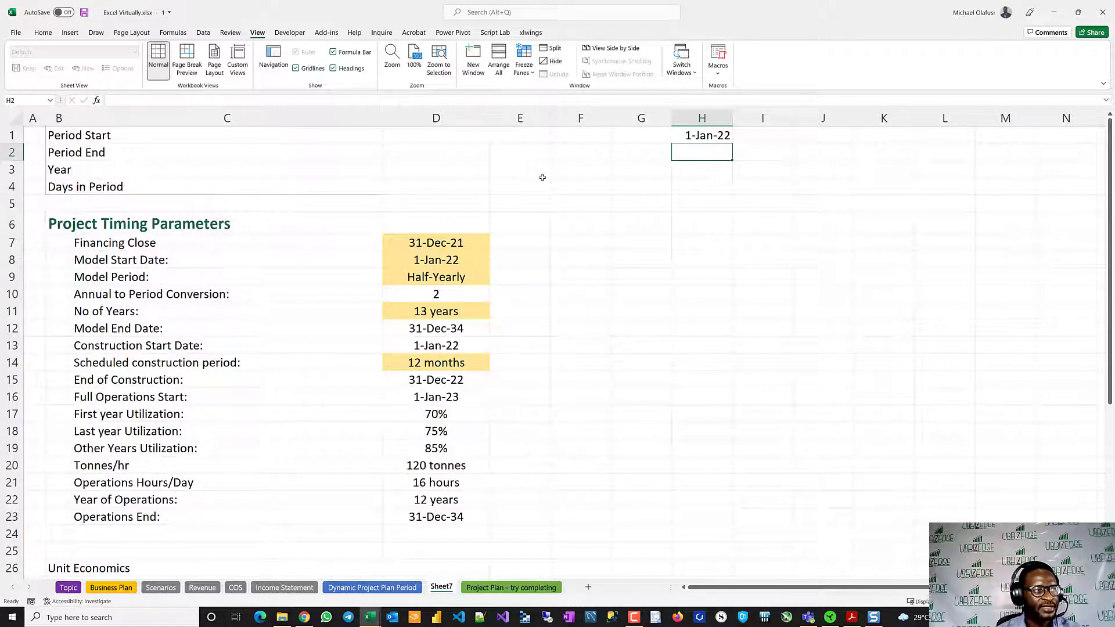
{"action": "left_click", "coordinate": [433, 278]}
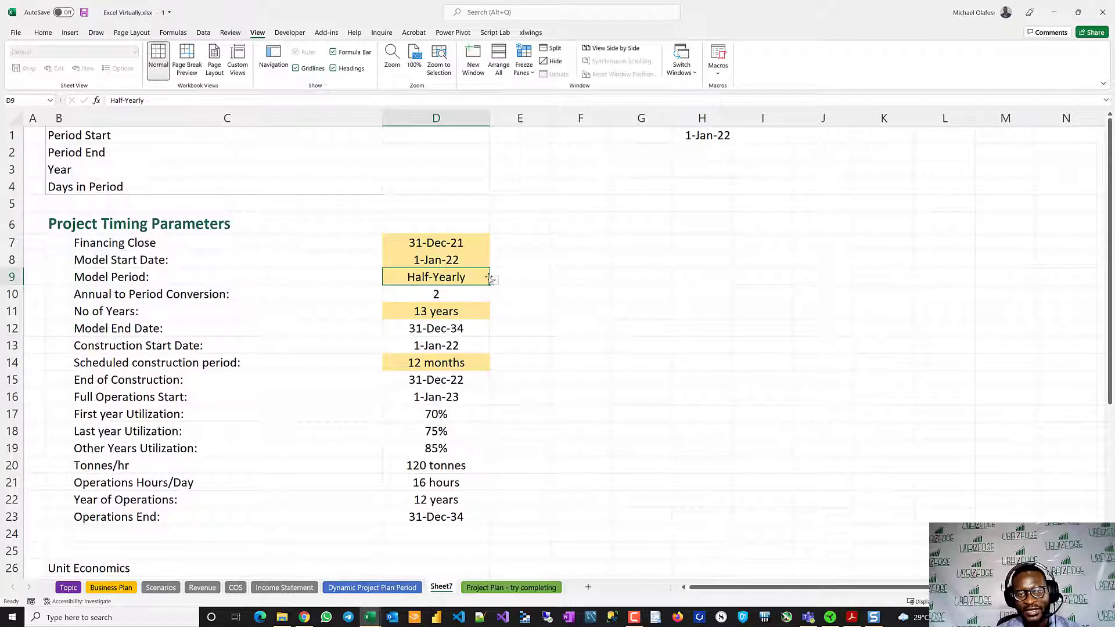
{"action": "left_click", "coordinate": [495, 282]}
{"action": "left_click", "coordinate": [421, 294]}
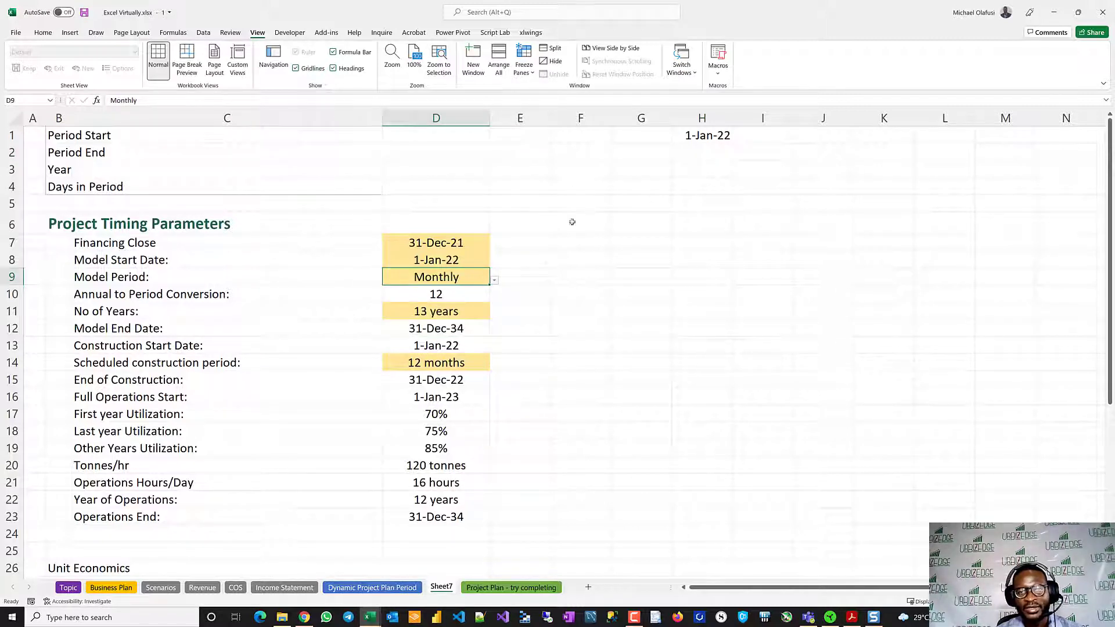
- Calculate the first Period End in H2 with =EOMONTH(H1,0)
{"action": "left_click", "coordinate": [696, 155]}
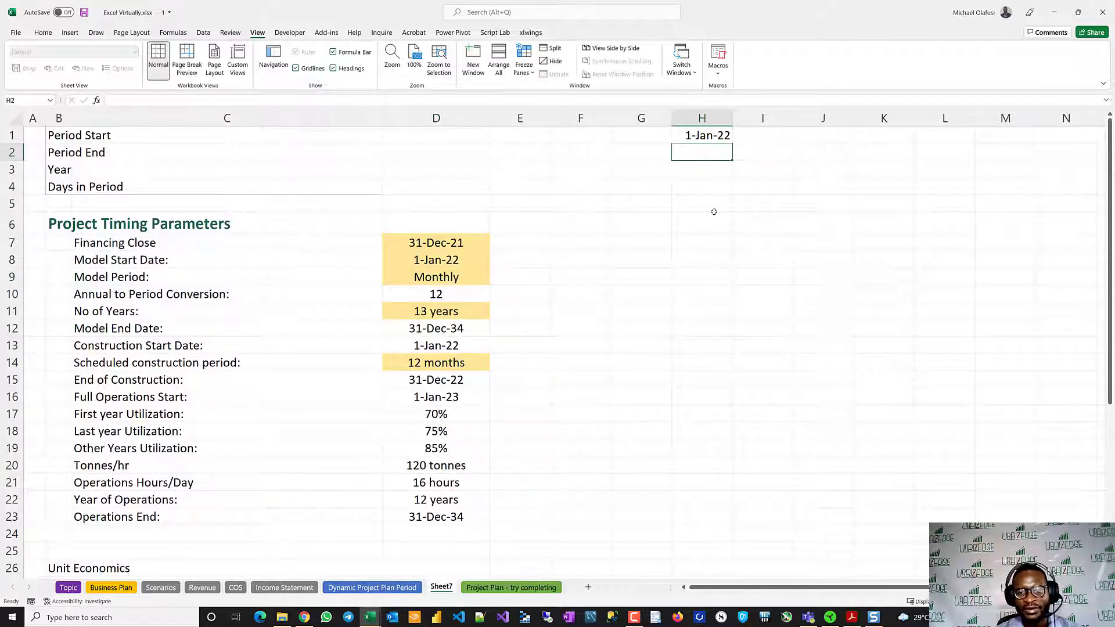
{"action": "type", "text": "="}
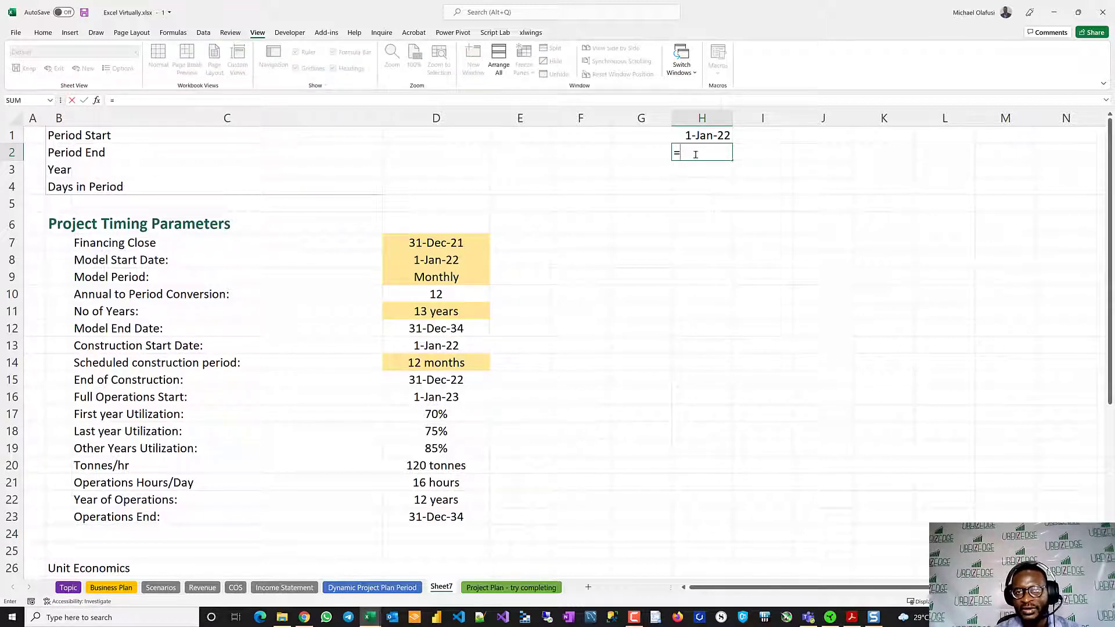
{"action": "type", "text": "eom"}
{"action": "key", "text": "Tab"}
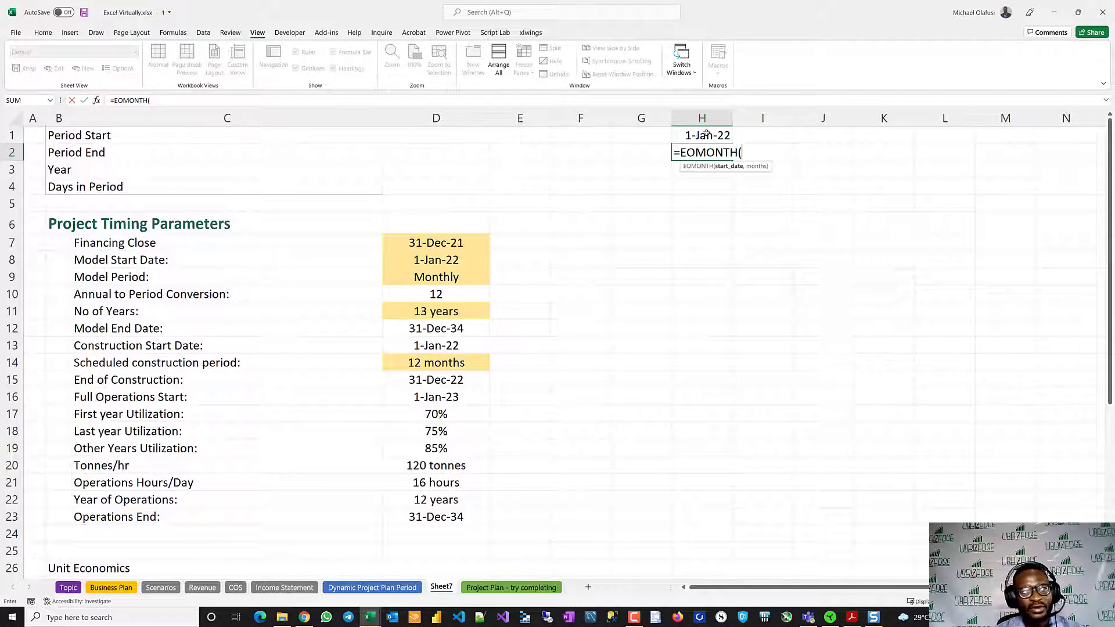
{"action": "left_click", "coordinate": [707, 135]}
{"action": "type", "text": ","}
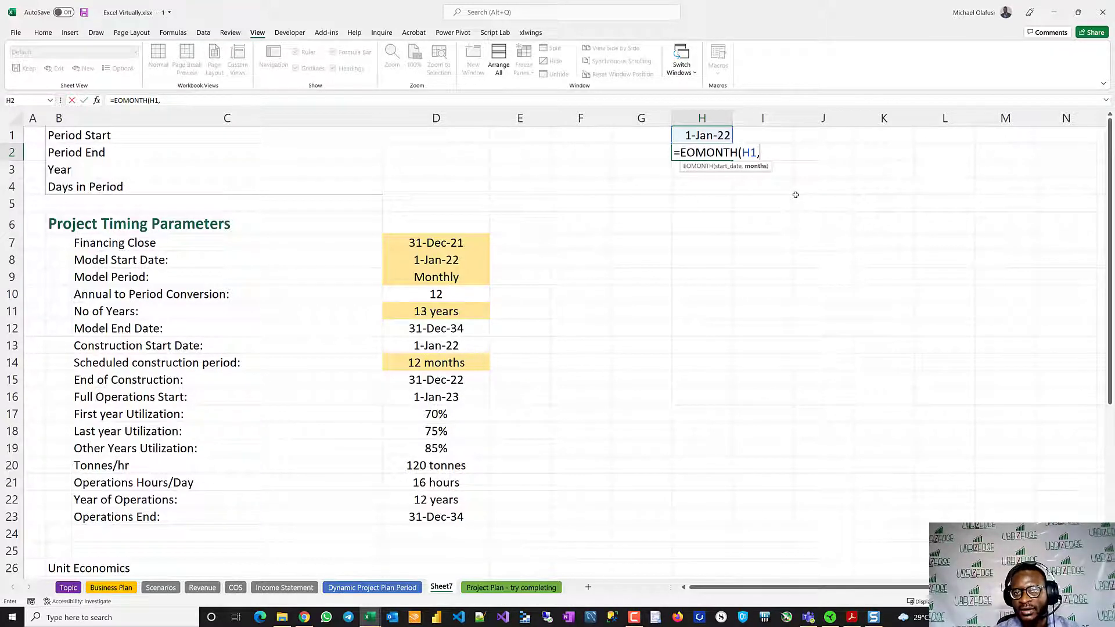
{"action": "type", "text": "1"}
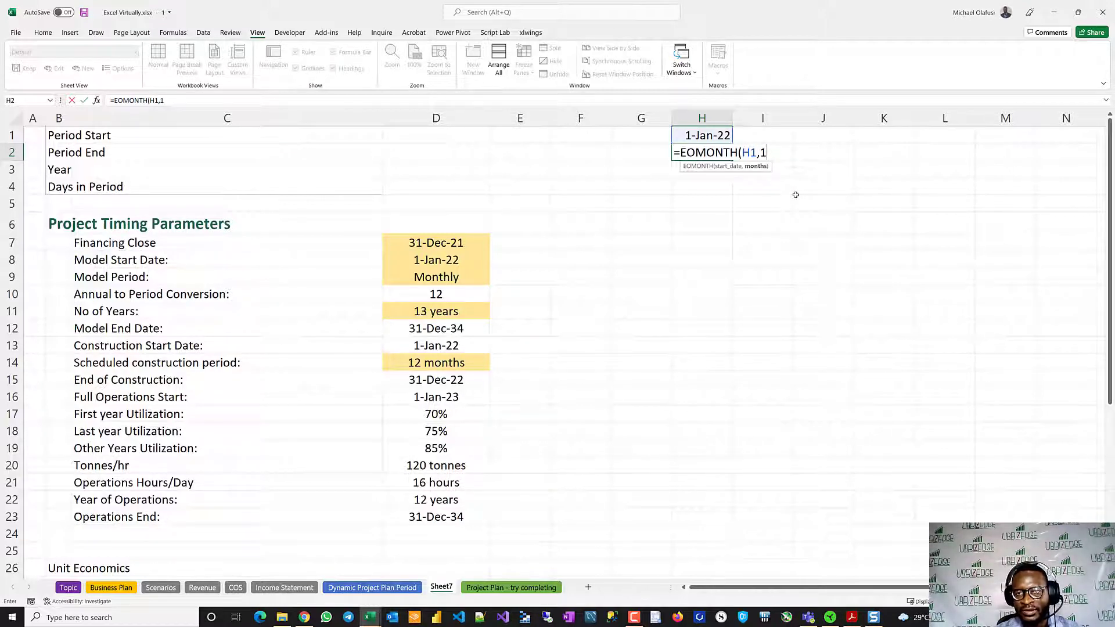
{"action": "key", "text": "BackSpace"}
{"action": "type", "text": "0"}
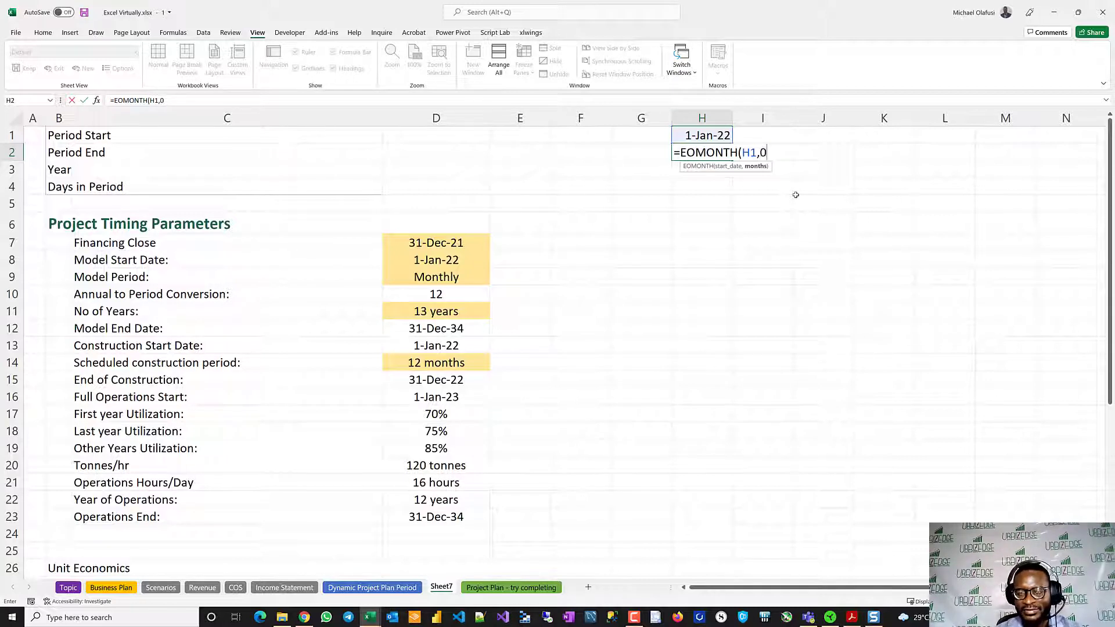
{"action": "key", "text": "Return"}
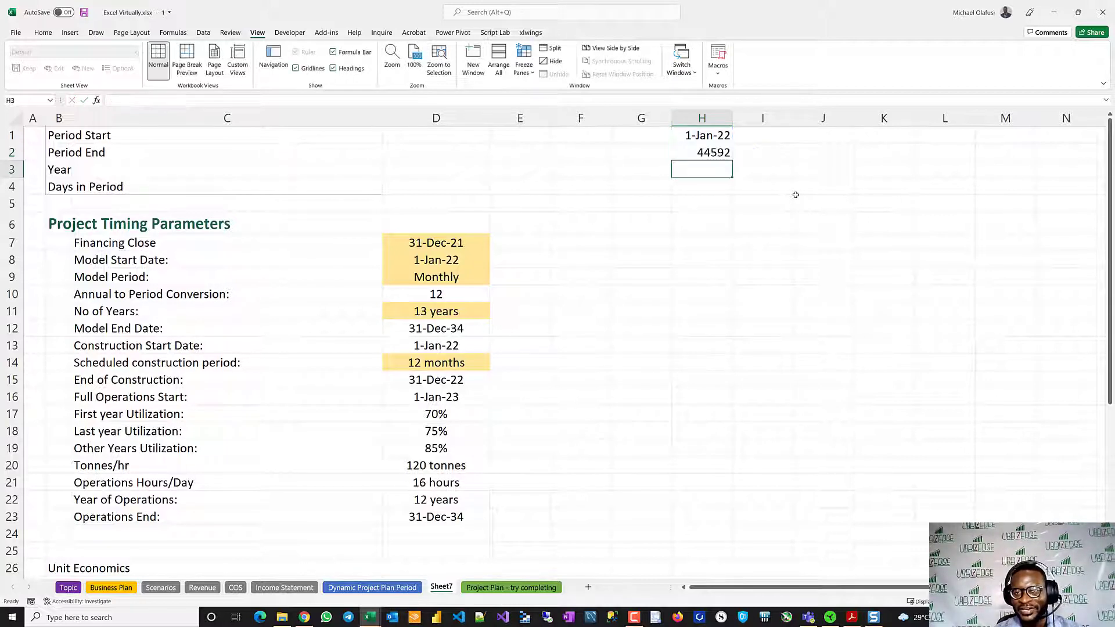
- Copy the date format from H1 to H2 with Format Painter
{"action": "left_click", "coordinate": [716, 137]}
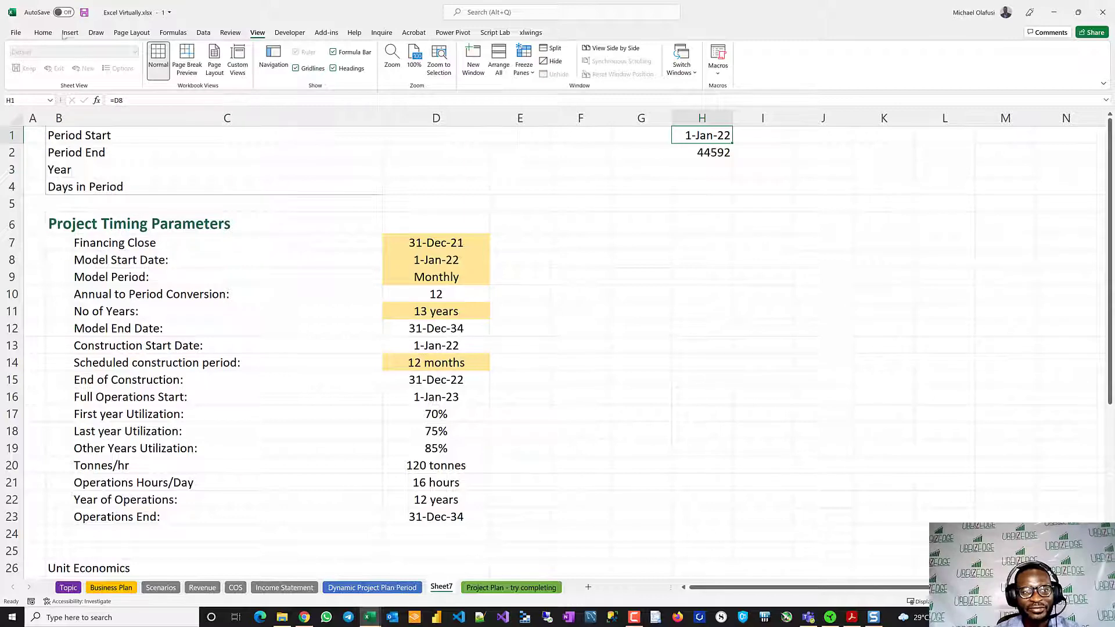
{"action": "left_click", "coordinate": [43, 32]}
{"action": "left_click", "coordinate": [88, 74]}
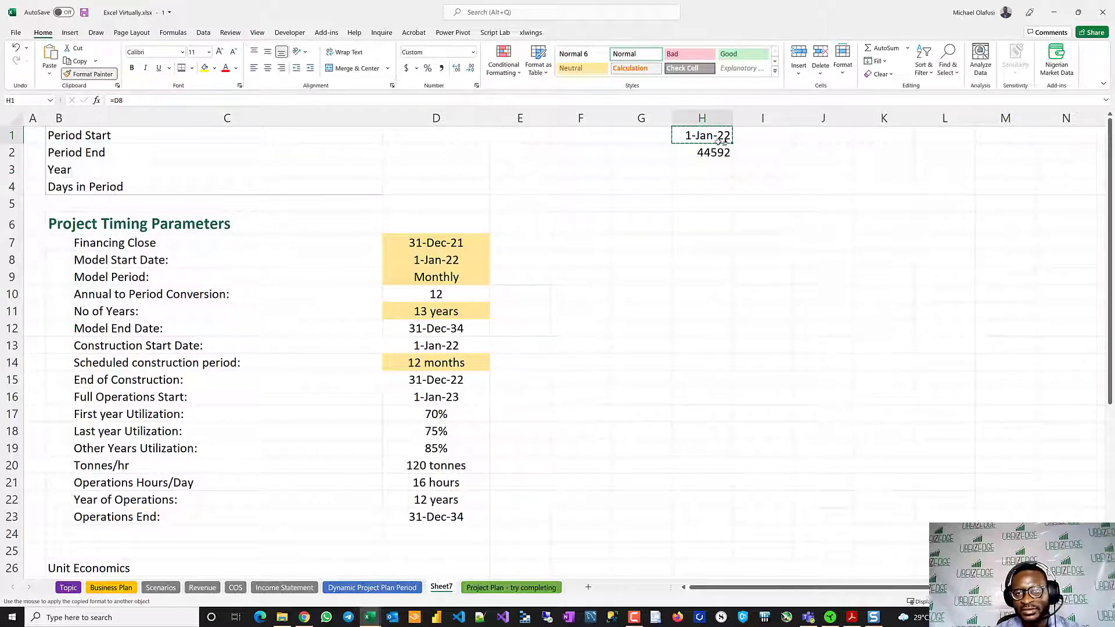
{"action": "left_click", "coordinate": [703, 153]}
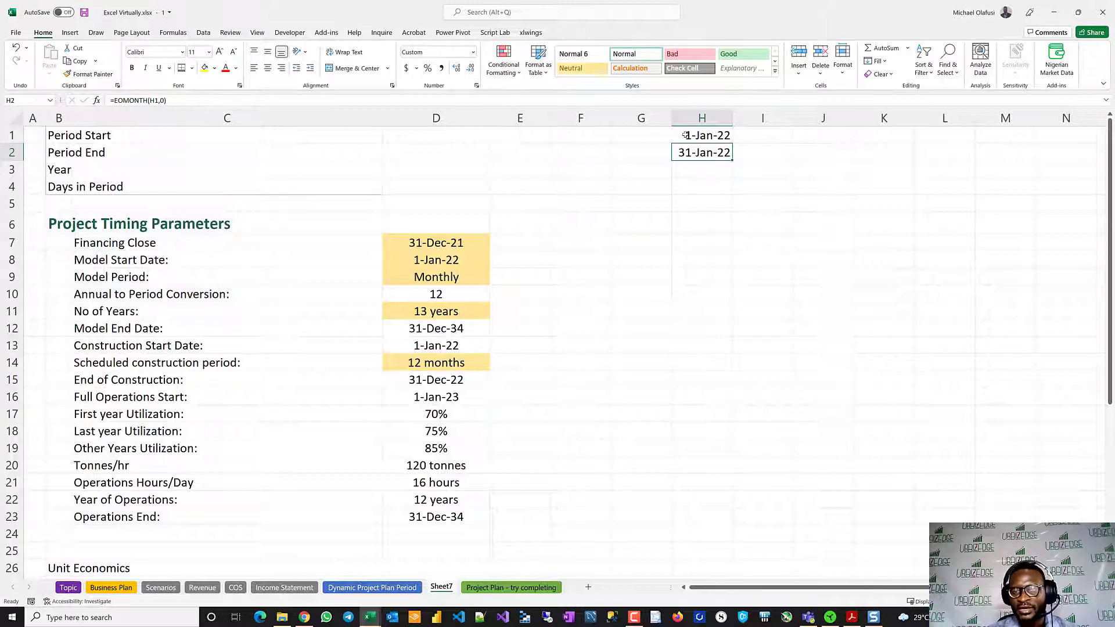
- Try 1 as the months argument of the EOMONTH formula in H2
{"action": "double_click", "coordinate": [696, 152]}
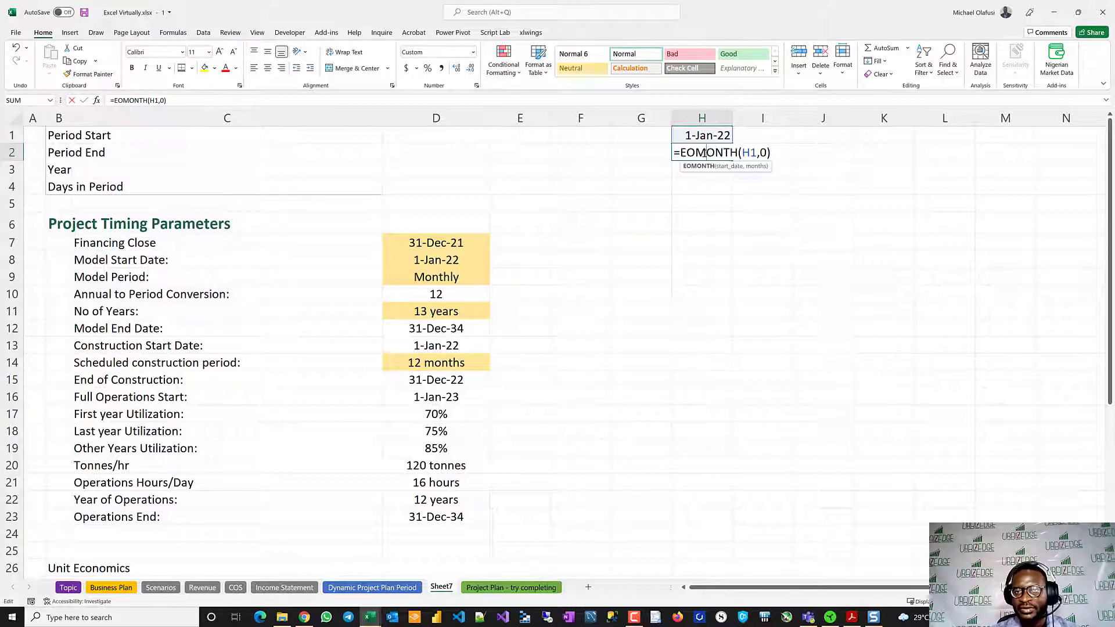
{"action": "left_click", "coordinate": [766, 152]}
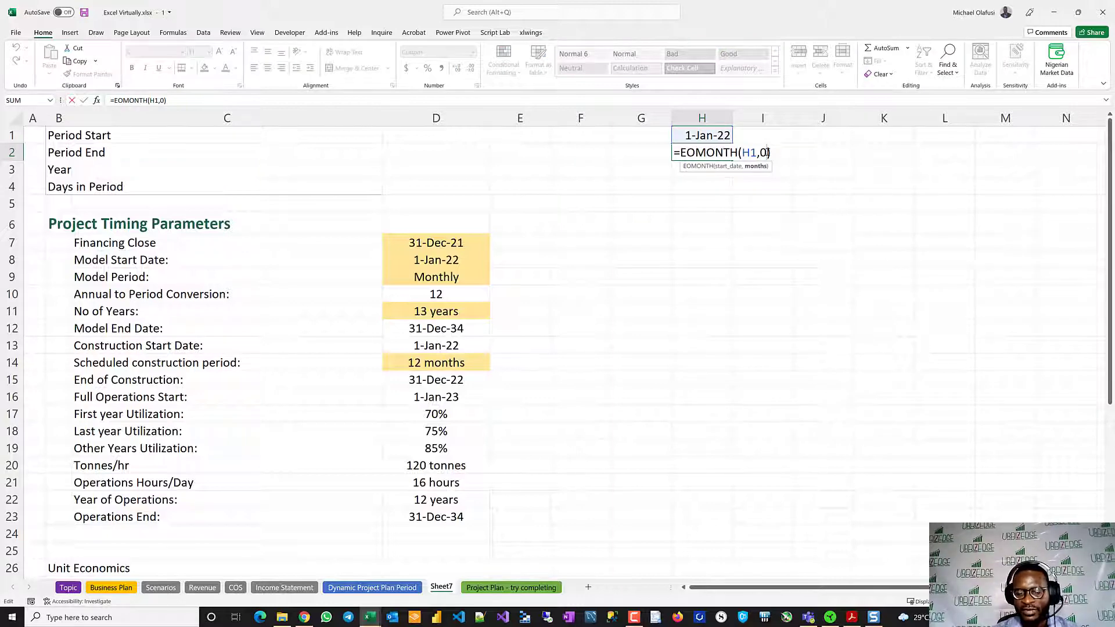
{"action": "key", "text": "BackSpace"}
{"action": "type", "text": "1"}
{"action": "key", "text": "Return"}
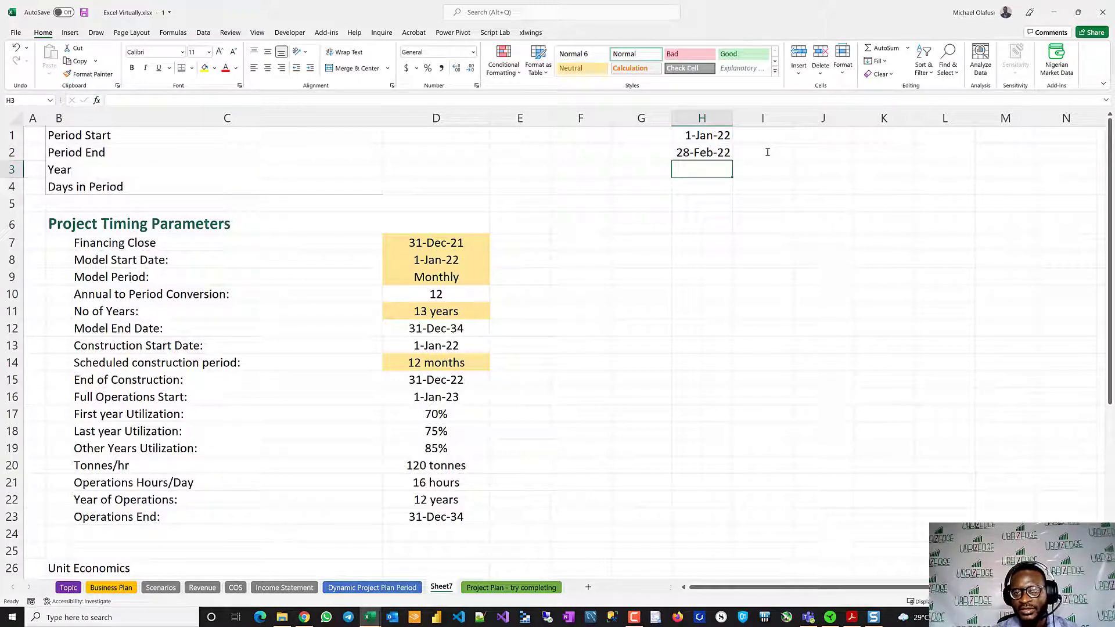
- Replace the months argument of H2's EOMONTH formula with a SWITCH on $D$9 that returns 0 for "Monthly"
{"action": "left_click", "coordinate": [712, 152]}
{"action": "double_click", "coordinate": [712, 152]}
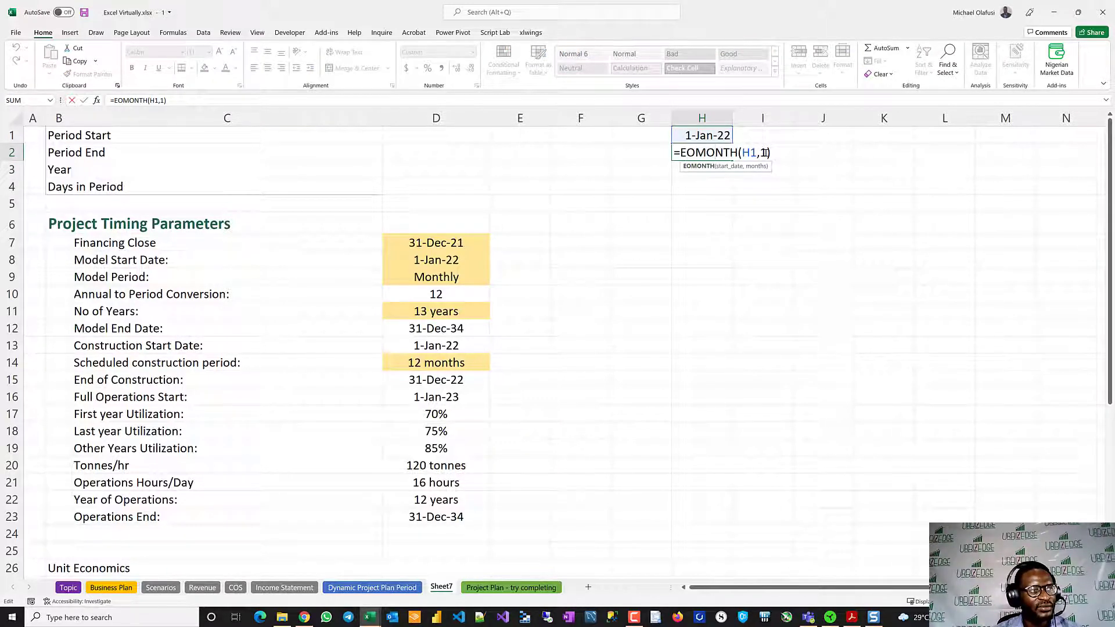
{"action": "left_click", "coordinate": [765, 152]}
{"action": "key", "text": "BackSpace"}
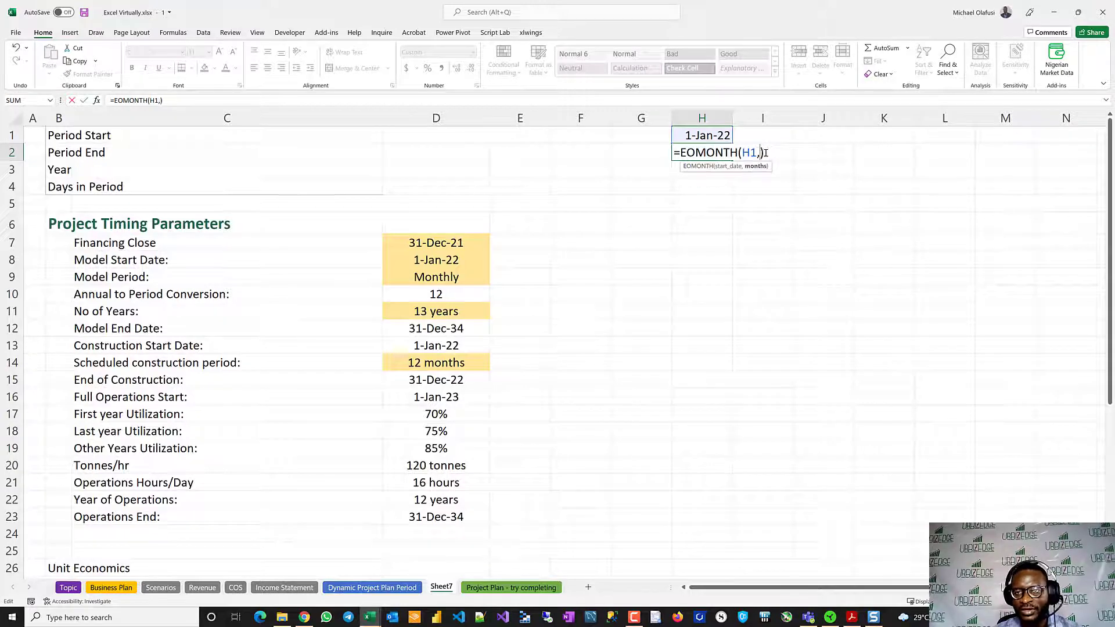
{"action": "type", "text": "sw"}
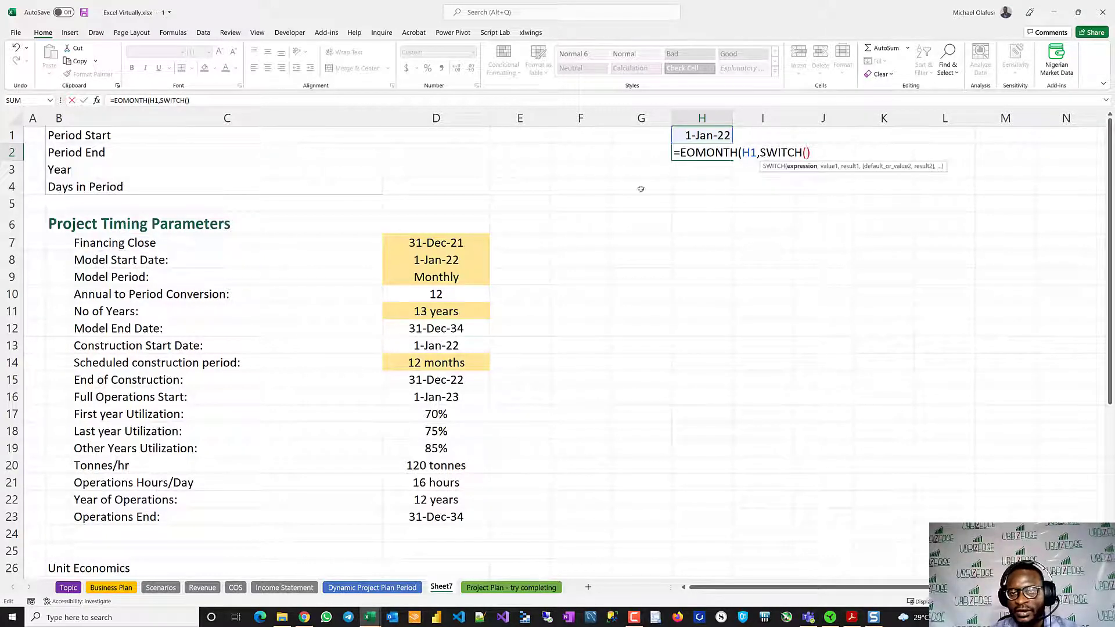
{"action": "left_click", "coordinate": [429, 277]}
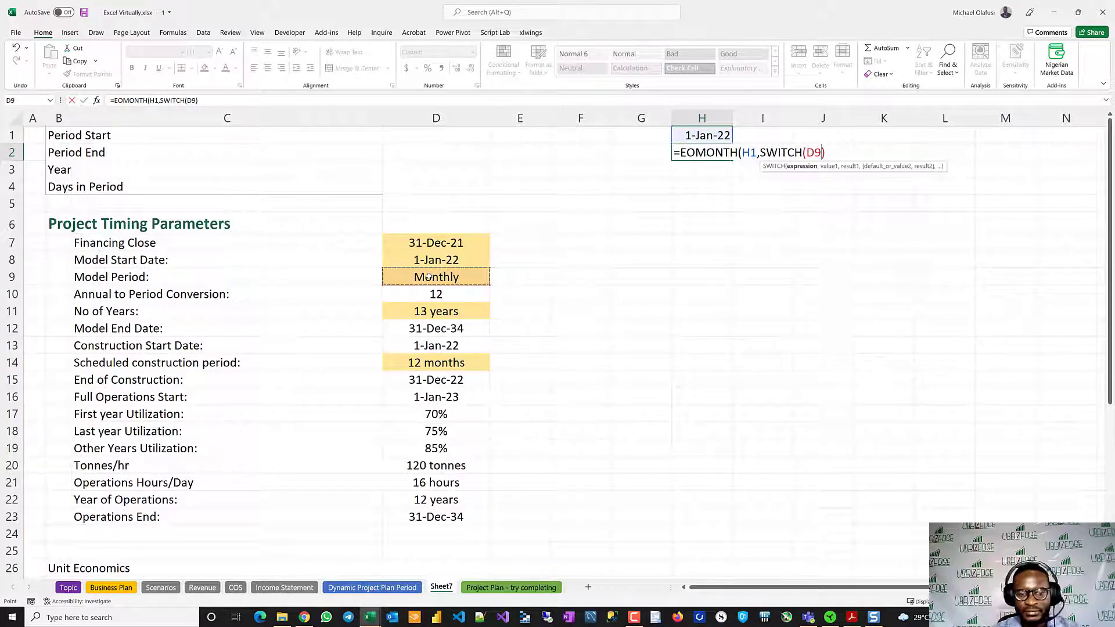
{"action": "key", "text": "F4"}
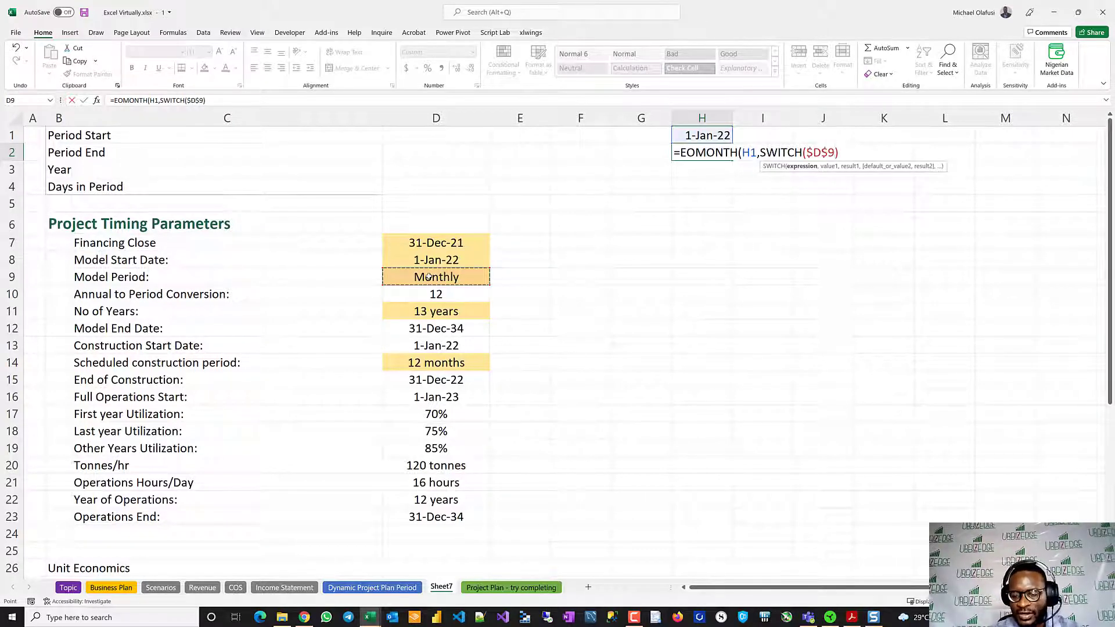
{"action": "type", "text": ",\"M"}
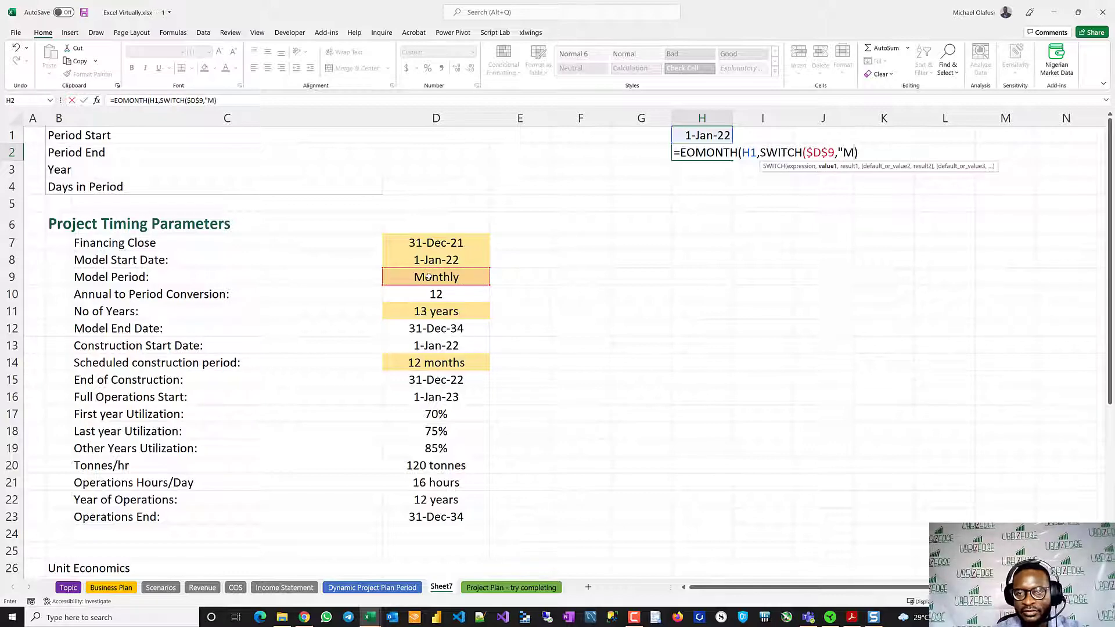
{"action": "type", "text": "onthly"}
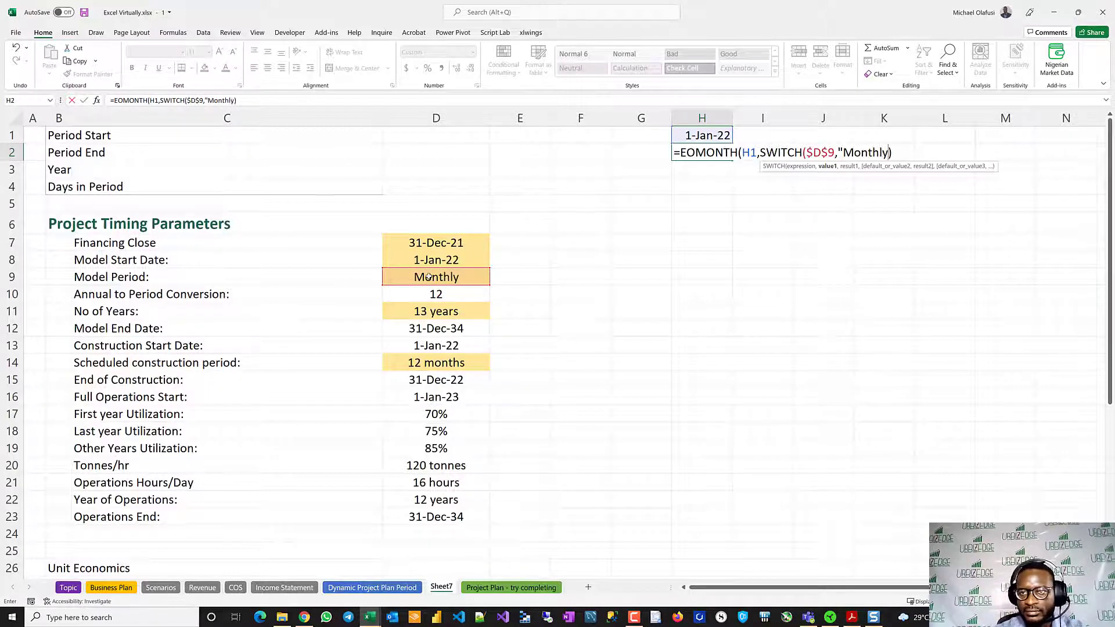
{"action": "type", "text": "\",0"}
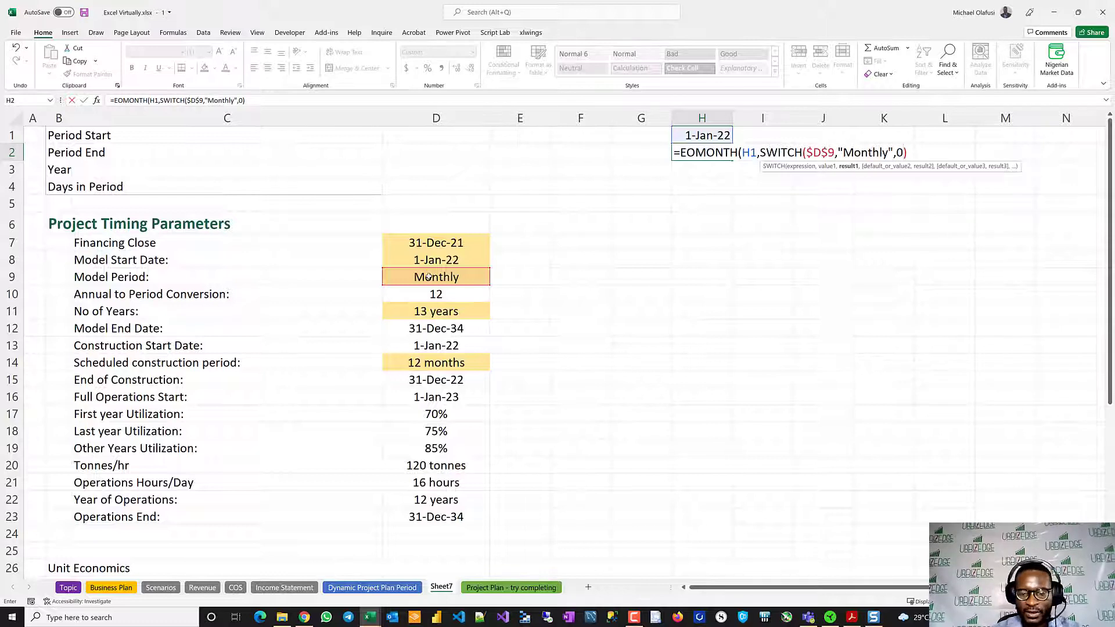
{"action": "type", "text": ",\"Quarte"}
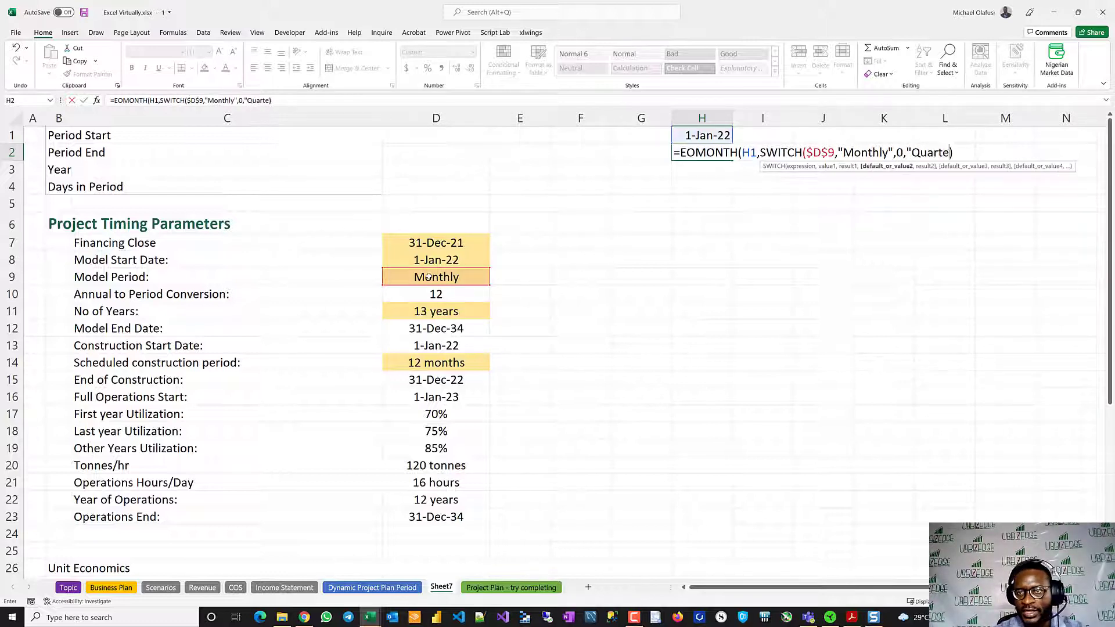
{"action": "type", "text": "rly\""}
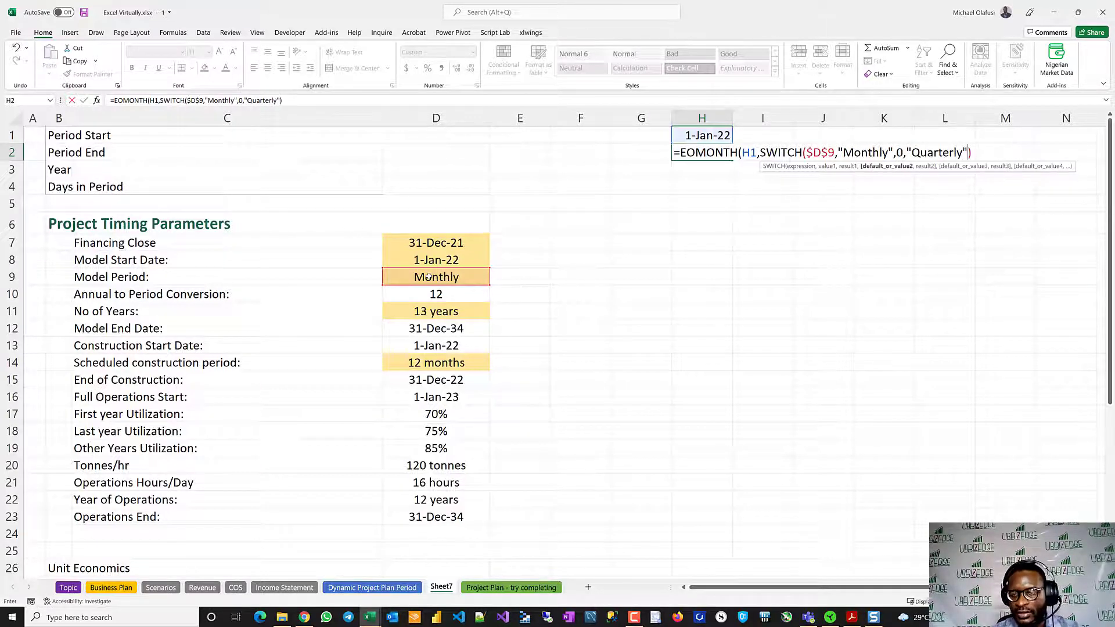
{"action": "type", "text": ","}
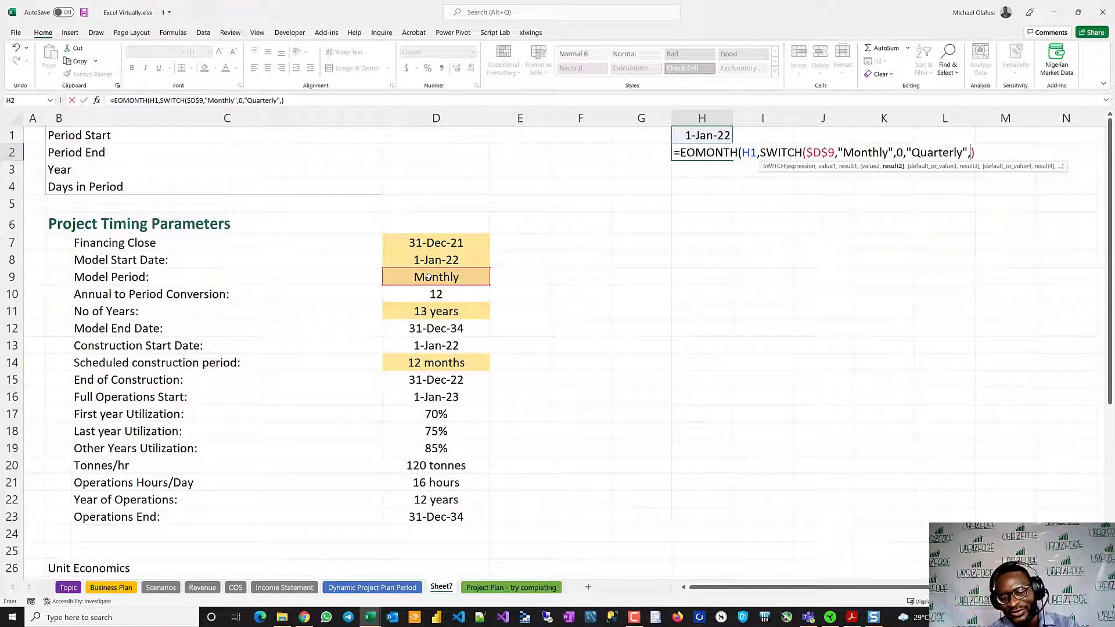
- Extend the SWITCH in H2's EOMONTH formula to return 2 for "Quarterly"
{"action": "type", "text": "2,"}
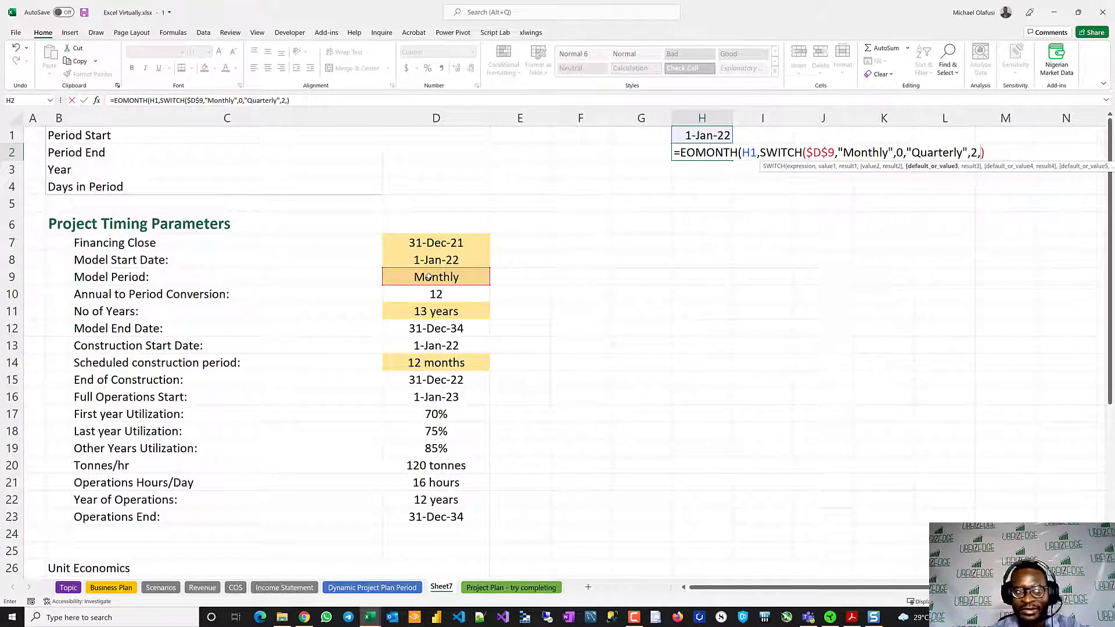
{"action": "type", "text": "\"Half"}
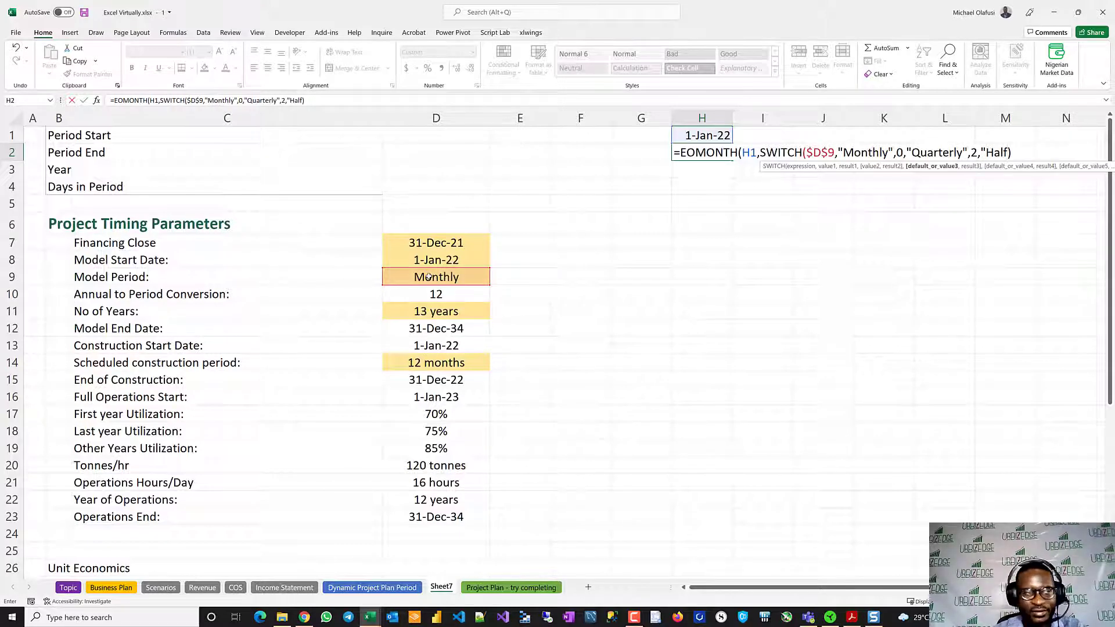
{"action": "type", "text": "-"}
{"action": "type", "text": "Yearly\""}
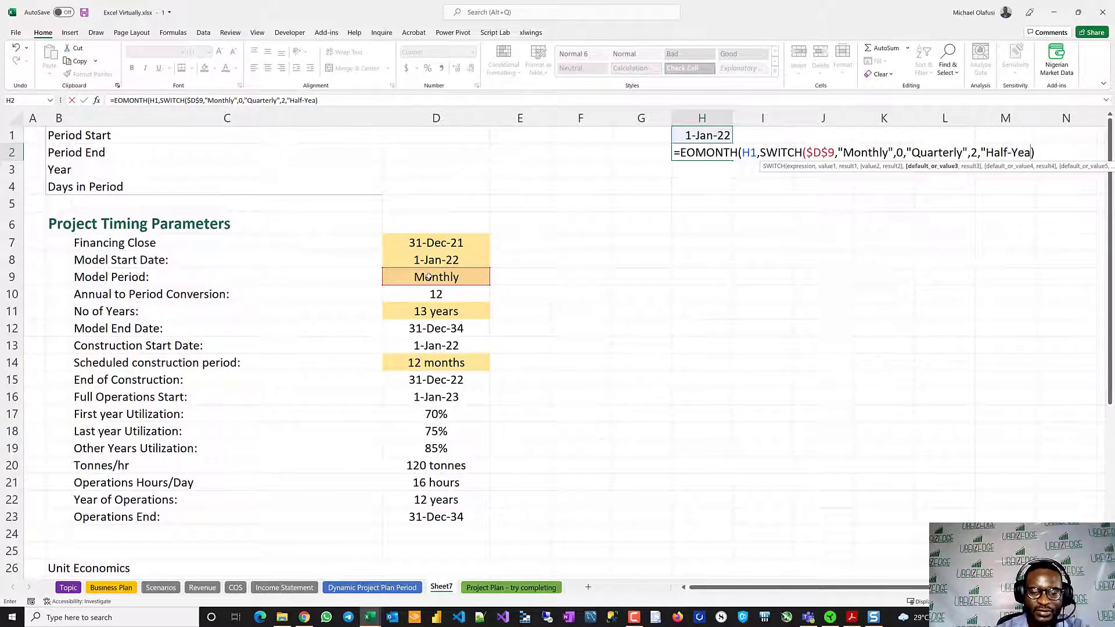
{"action": "type", "text": ","}
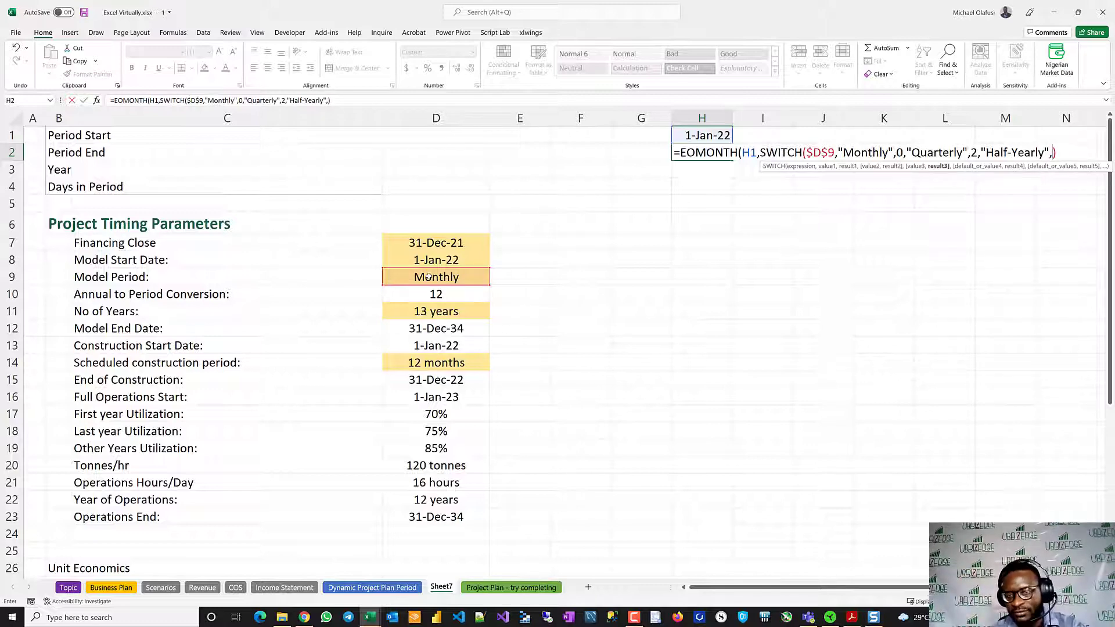
{"action": "type", "text": "5"}
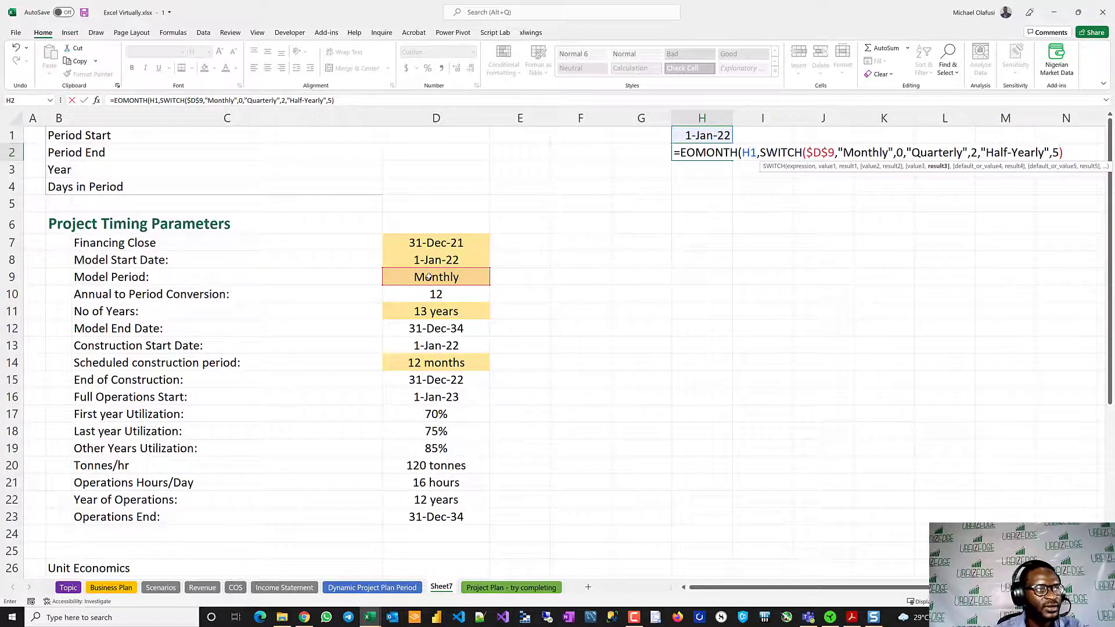
{"action": "type", "text": ","}
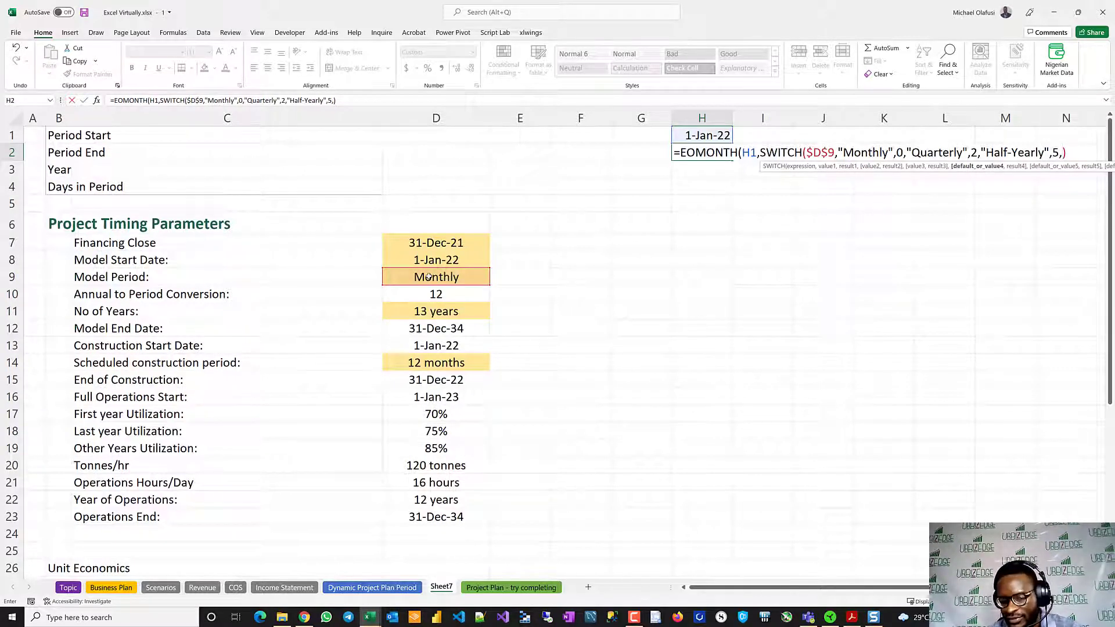
{"action": "type", "text": "11"}
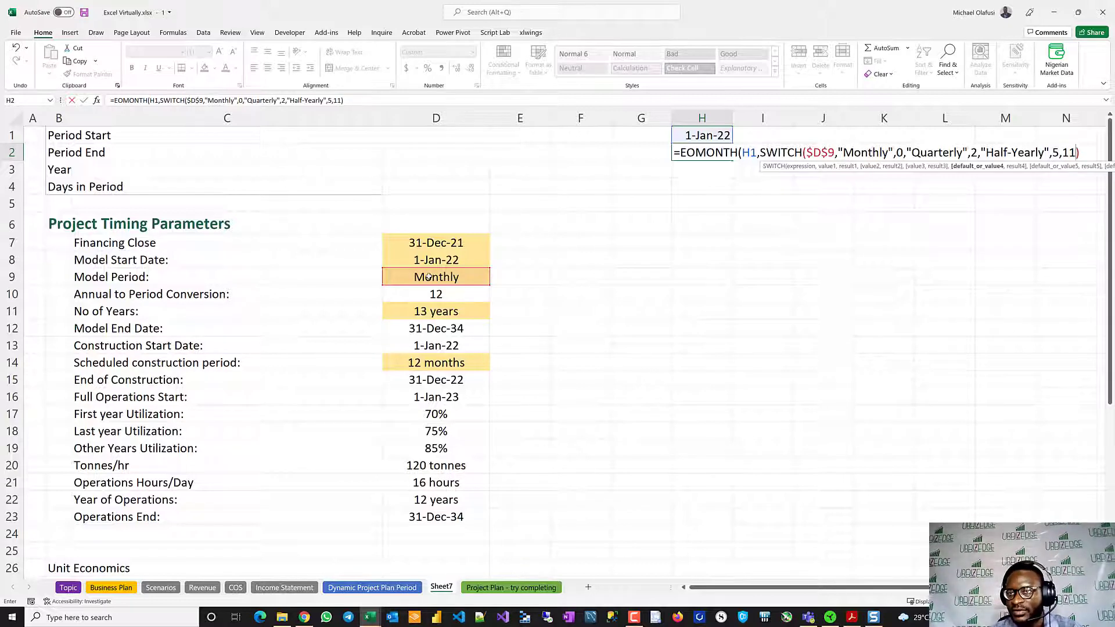
- Set 11 as the SWITCH default in H2 and commit the formula, accepting the closing-parenthesis correction
{"action": "key", "text": "Return"}
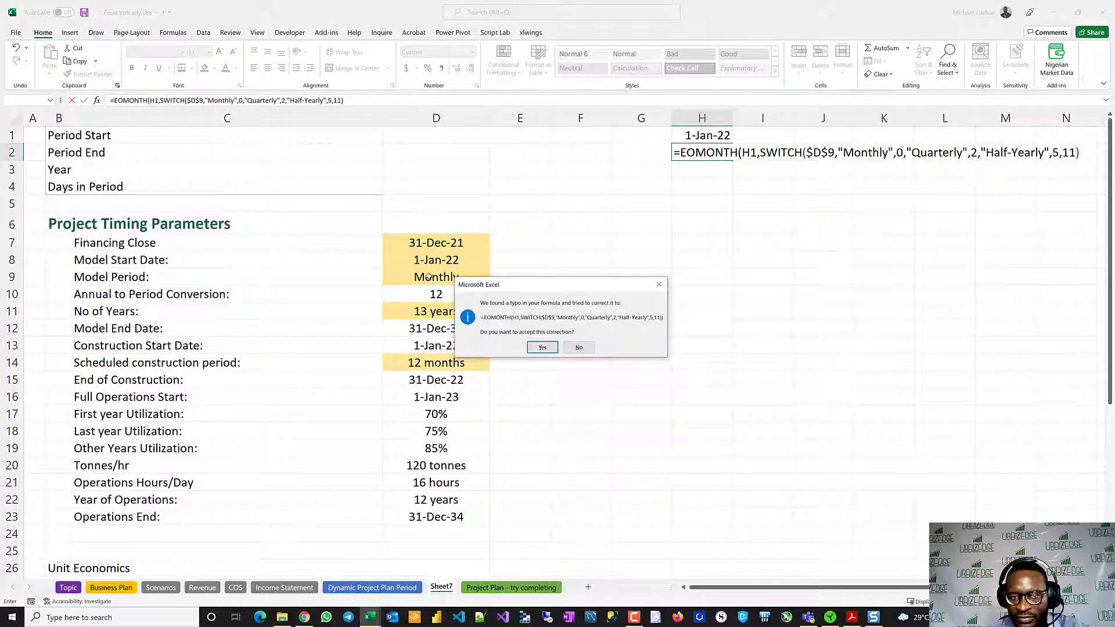
{"action": "key", "text": "Return"}
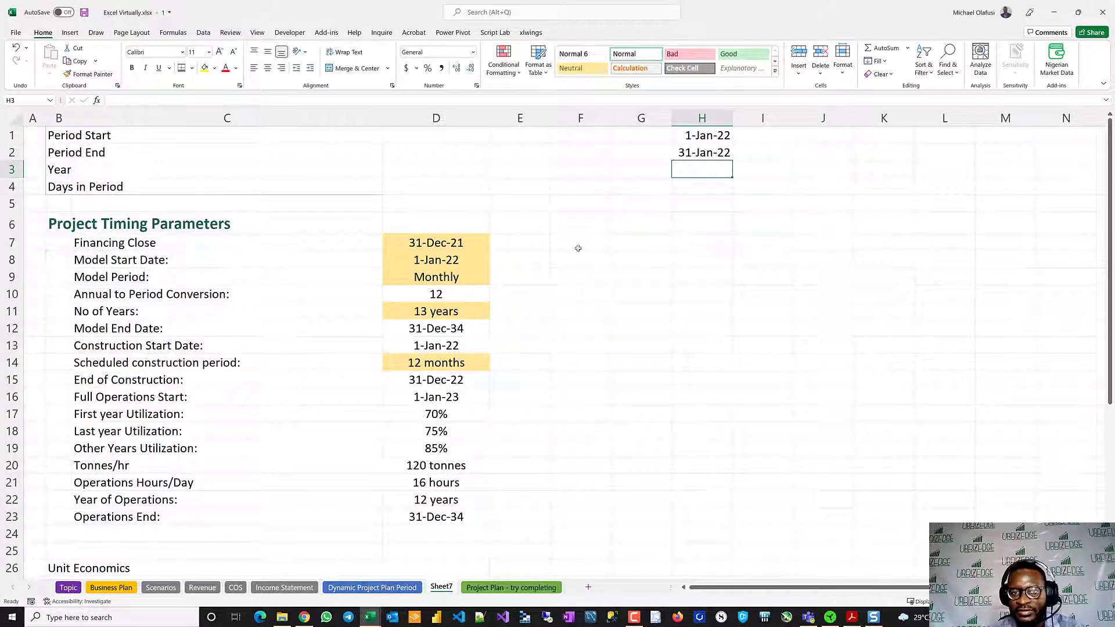
- Switch the Model Period in D9 to Quarterly
{"action": "left_click", "coordinate": [454, 277]}
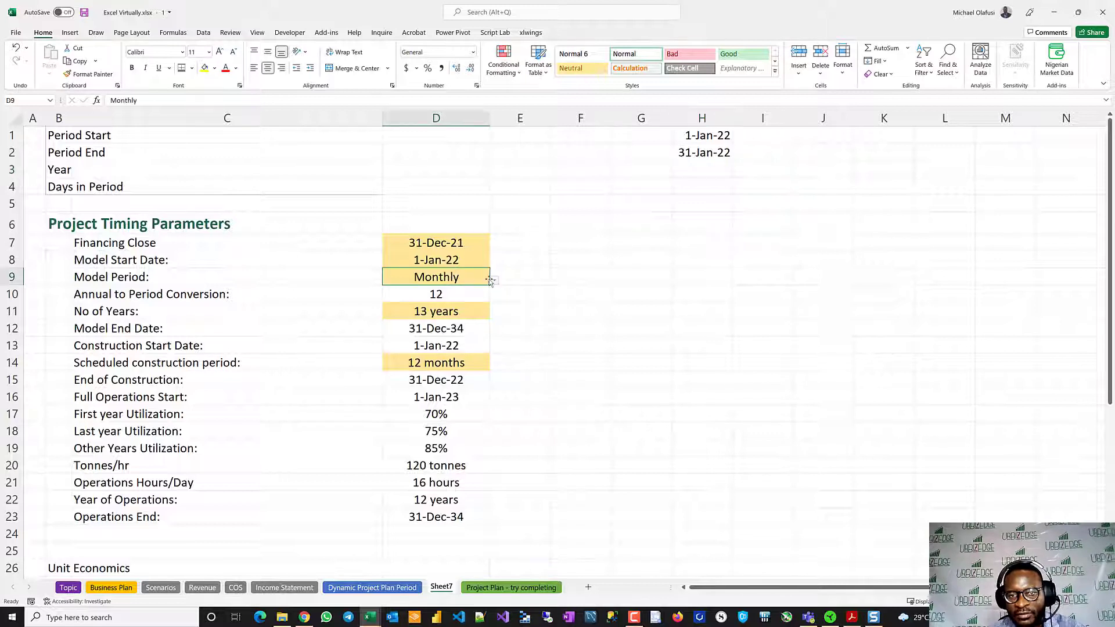
{"action": "left_click", "coordinate": [494, 280]}
{"action": "left_click", "coordinate": [420, 304]}
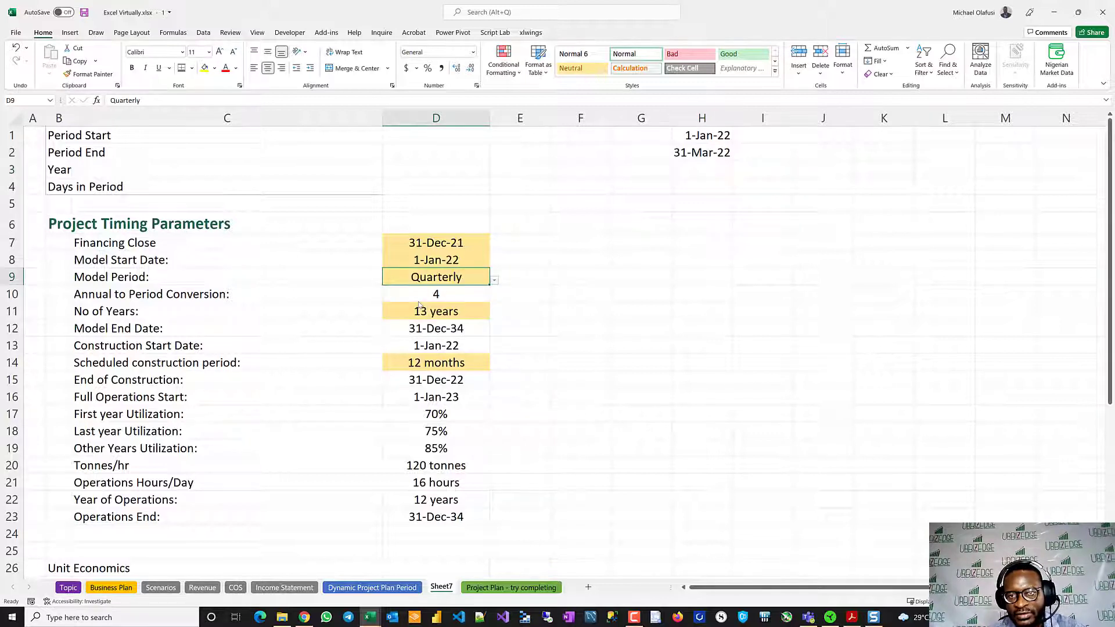
{"action": "left_click", "coordinate": [688, 165]}
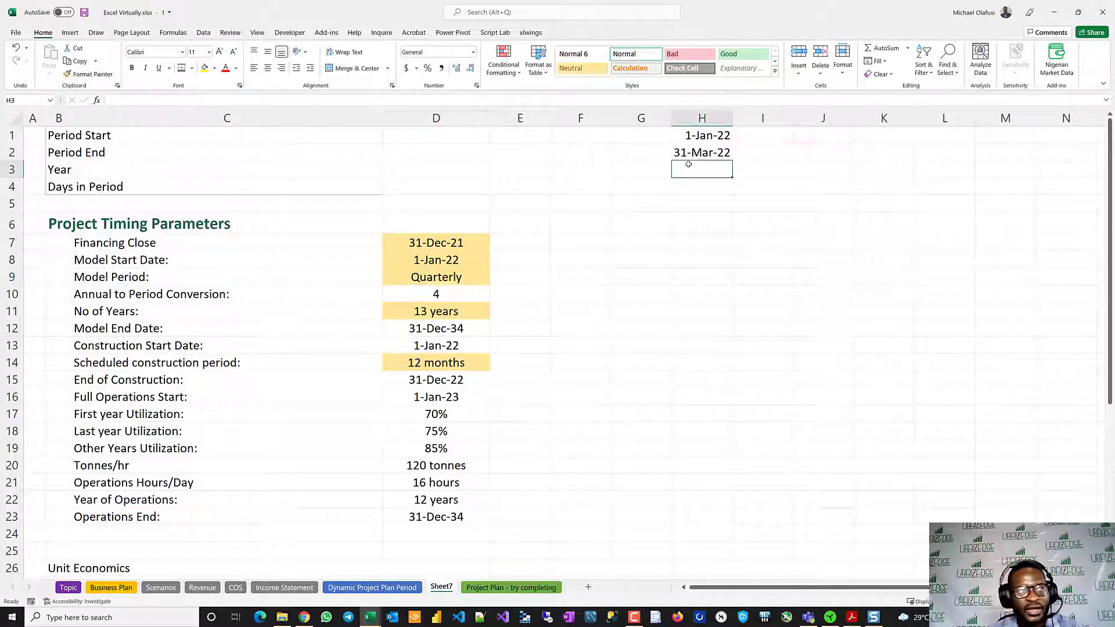
{"action": "type", "text": "="}
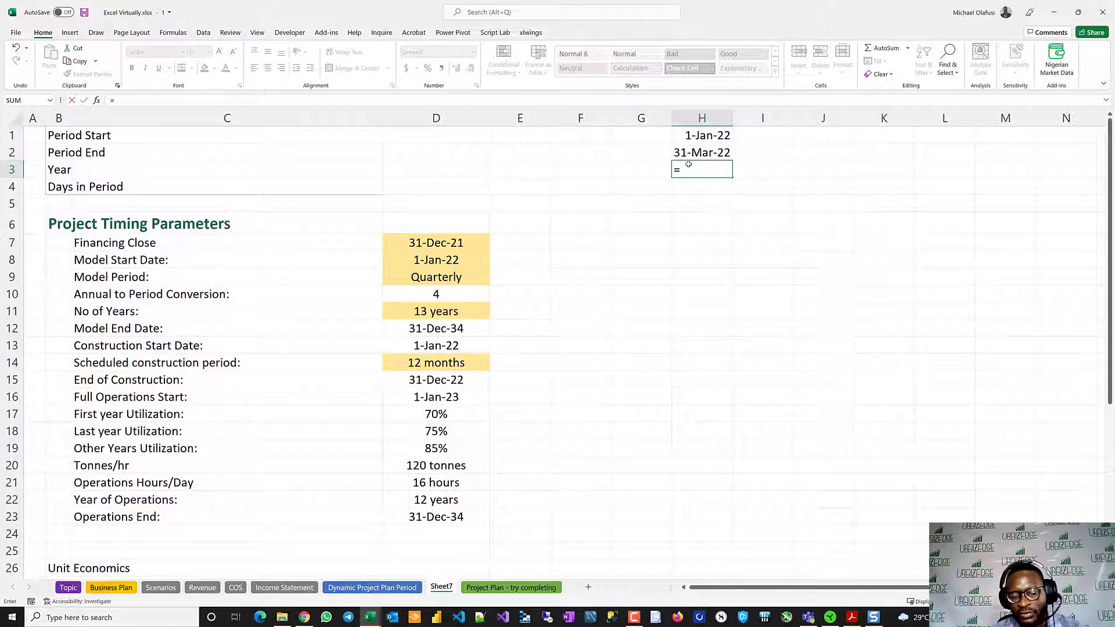
{"action": "key", "text": "Escape"}
{"action": "key", "text": "Down"}
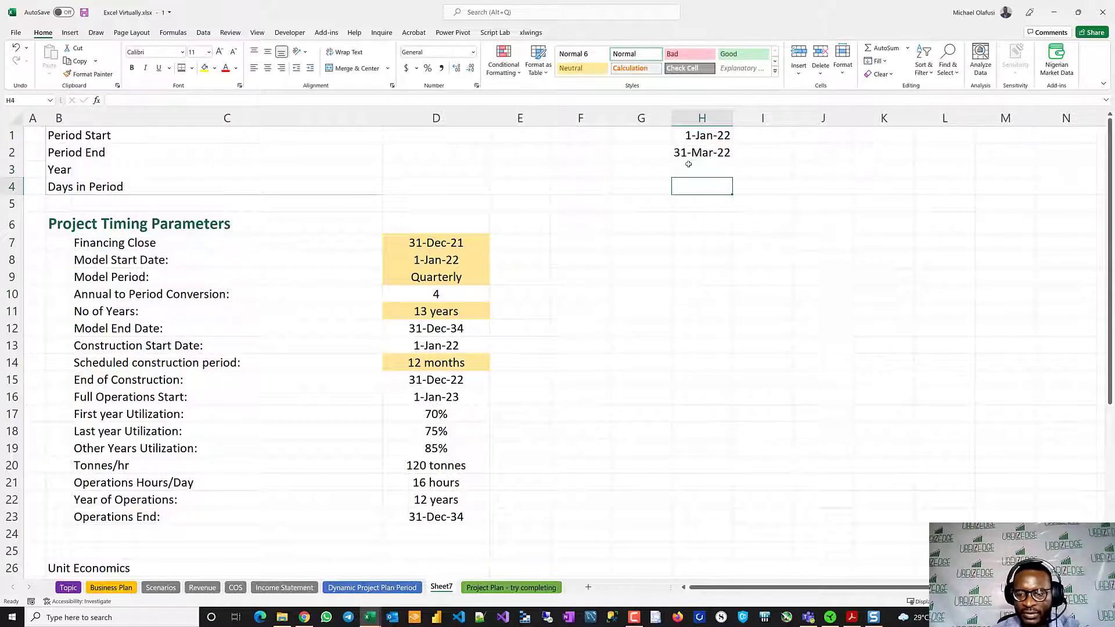
- Calculate the first period's Year in H3 with =YEAR(H2)
{"action": "left_click", "coordinate": [688, 164]}
{"action": "type", "text": "=ye"}
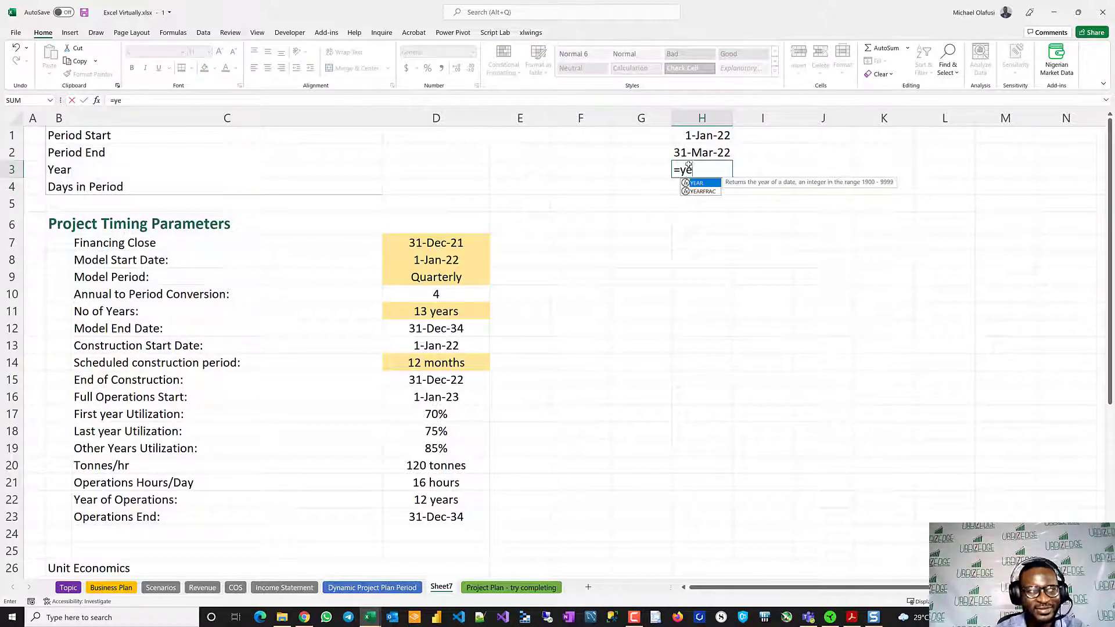
{"action": "type", "text": "ar"}
{"action": "key", "text": "Tab"}
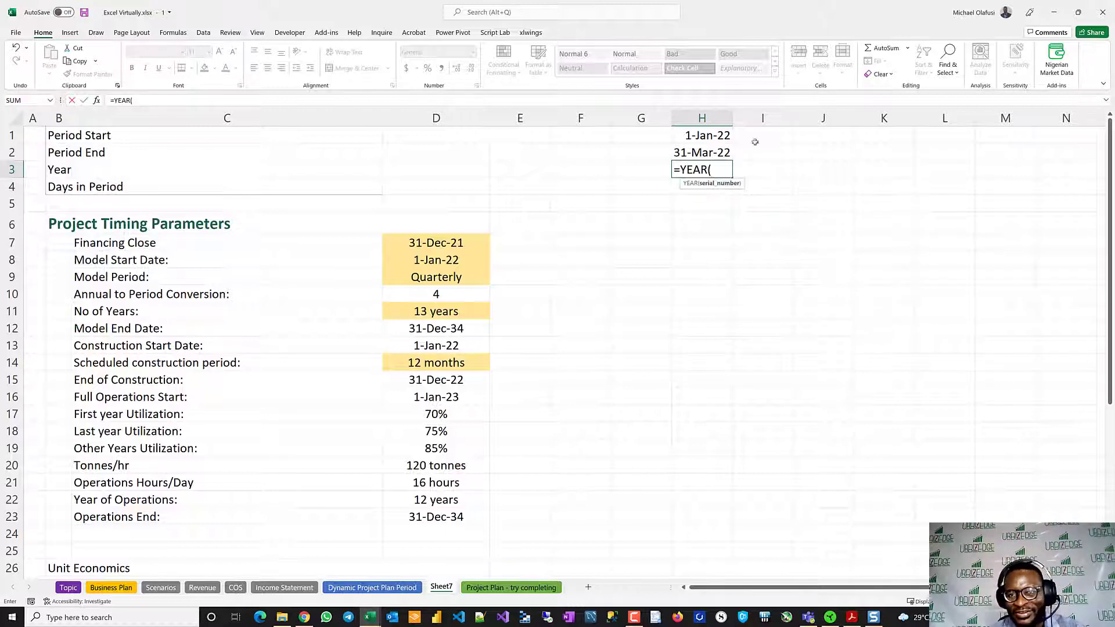
{"action": "left_click", "coordinate": [702, 152]}
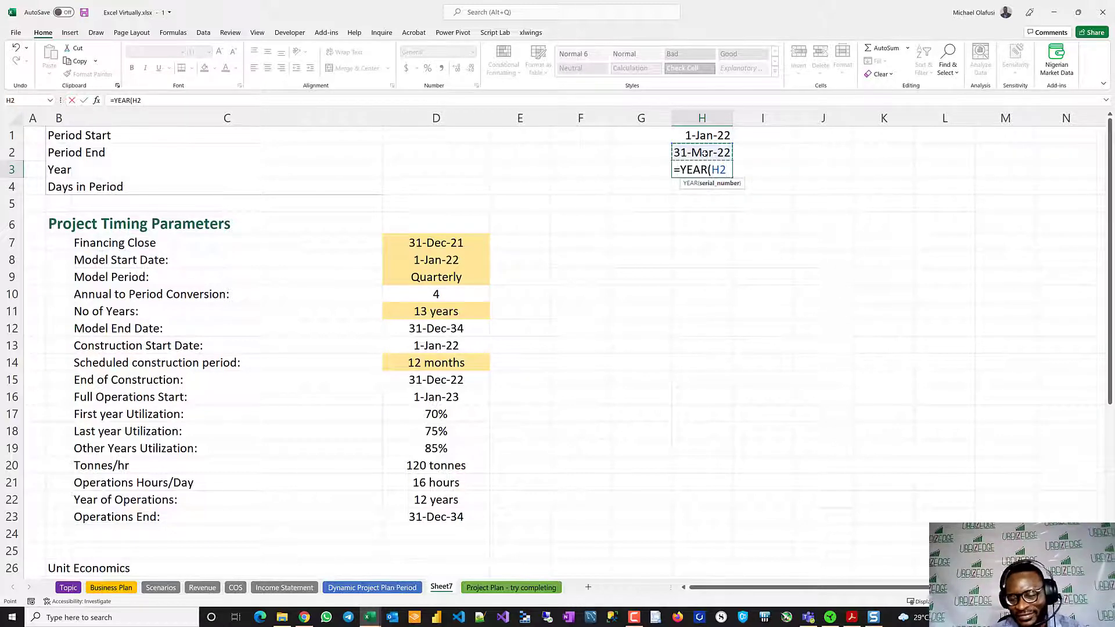
{"action": "type", "text": ")"}
{"action": "key", "text": "Return"}
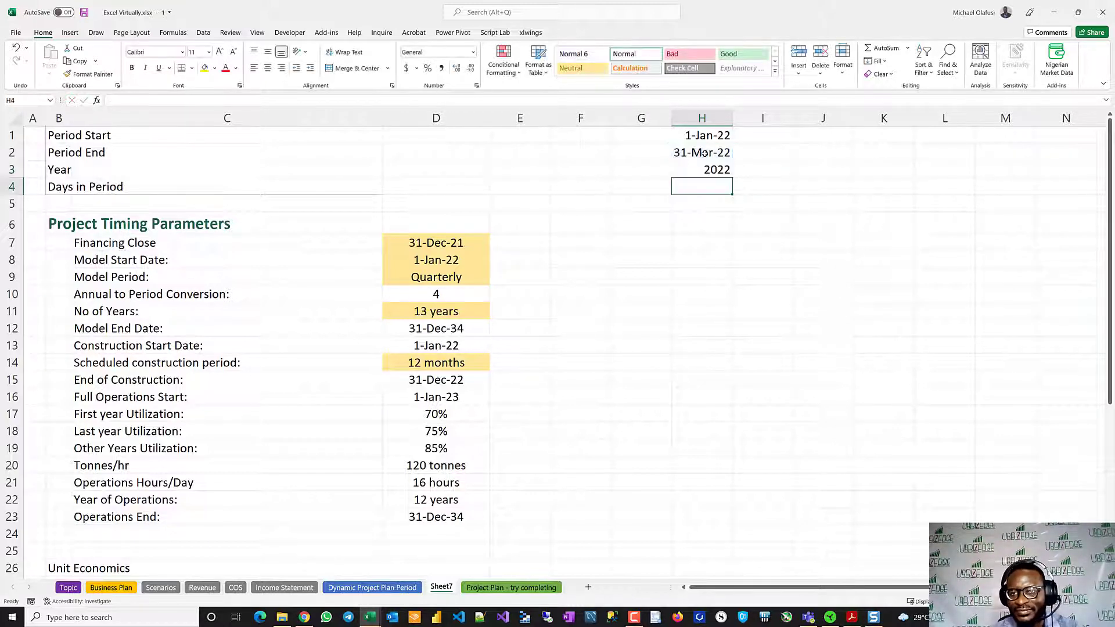
- Calculate the first Days in Period in H4 with =H2-H1+1
{"action": "type", "text": "="}
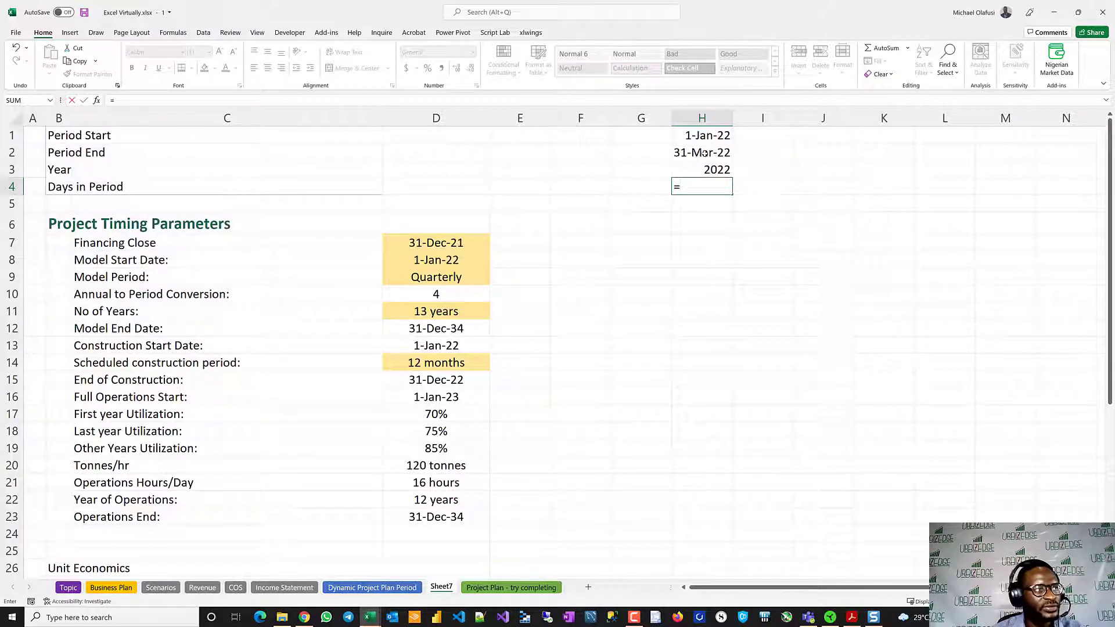
{"action": "left_click", "coordinate": [717, 152]}
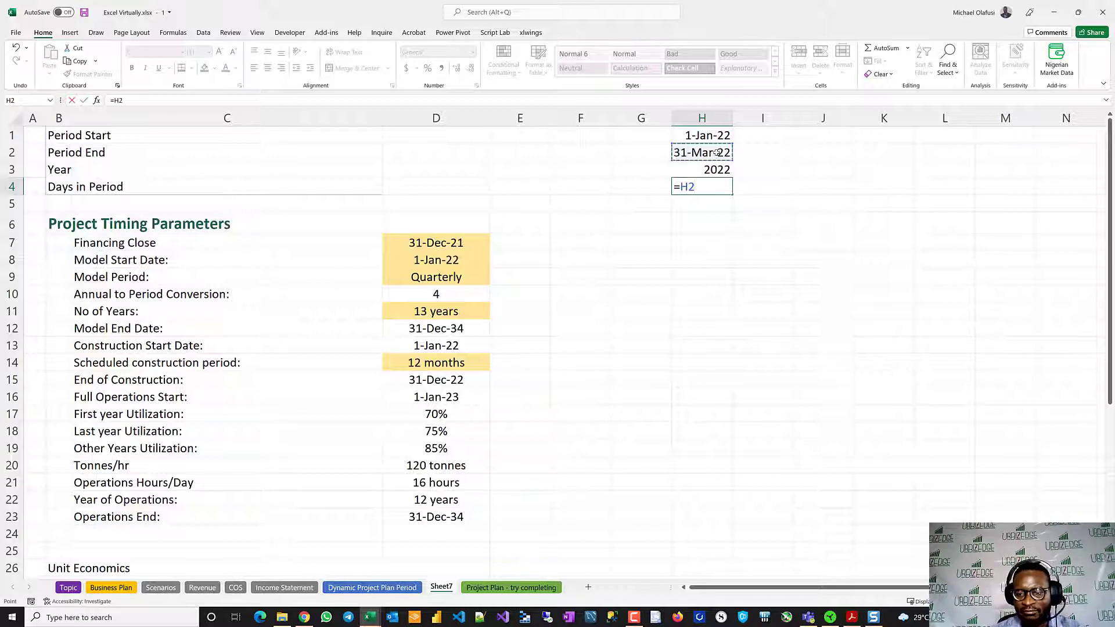
{"action": "type", "text": "-"}
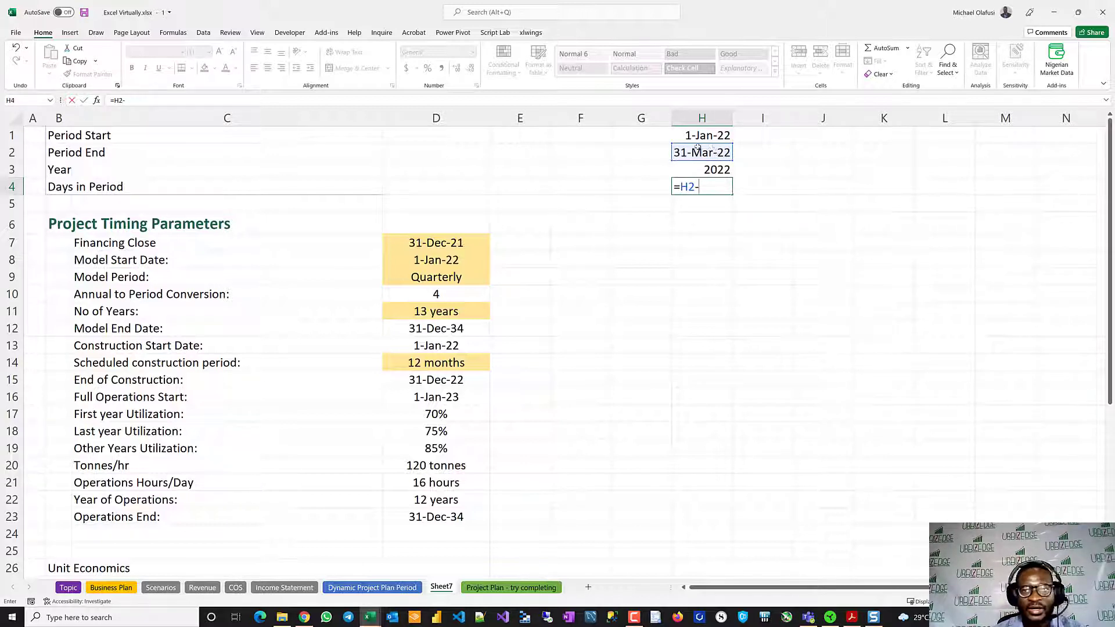
{"action": "left_click", "coordinate": [709, 136]}
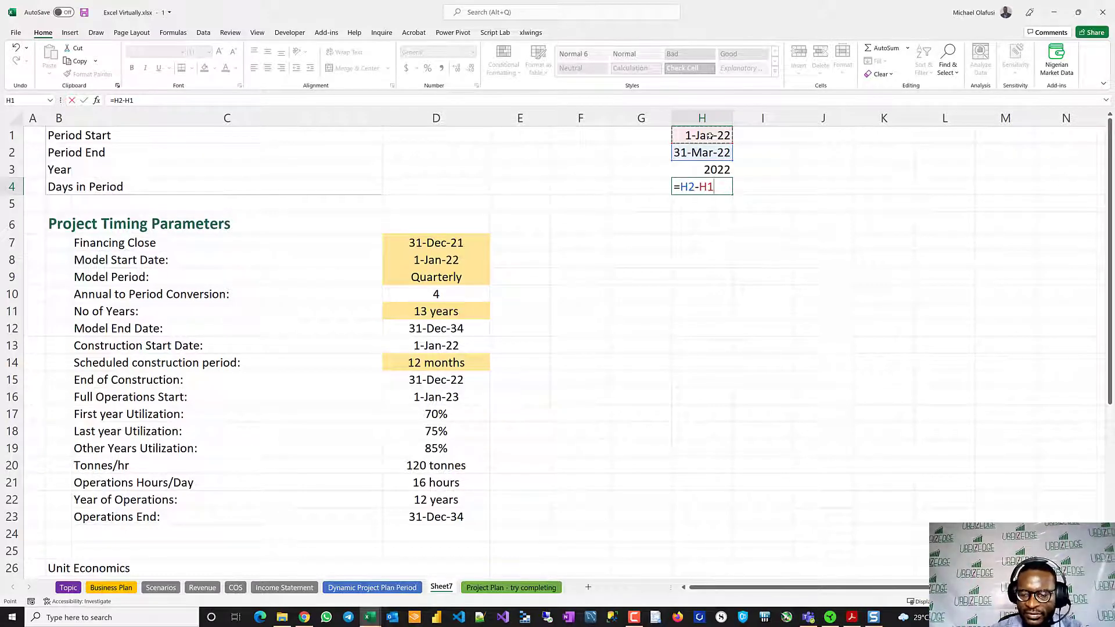
{"action": "type", "text": "+1"}
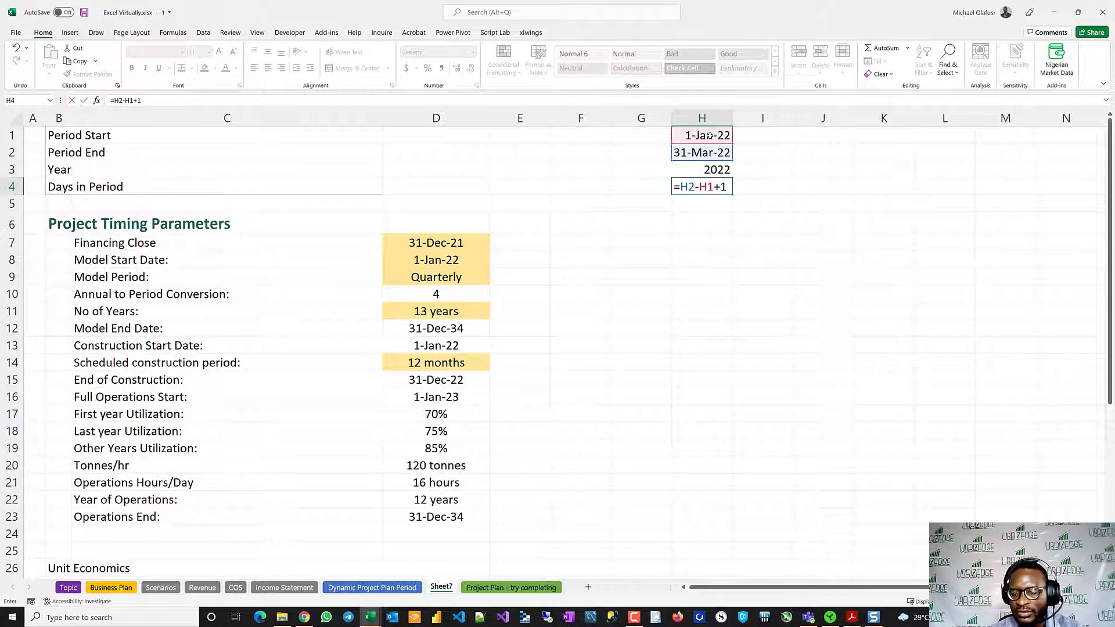
{"action": "key", "text": "Return"}
{"action": "left_click", "coordinate": [714, 185]}
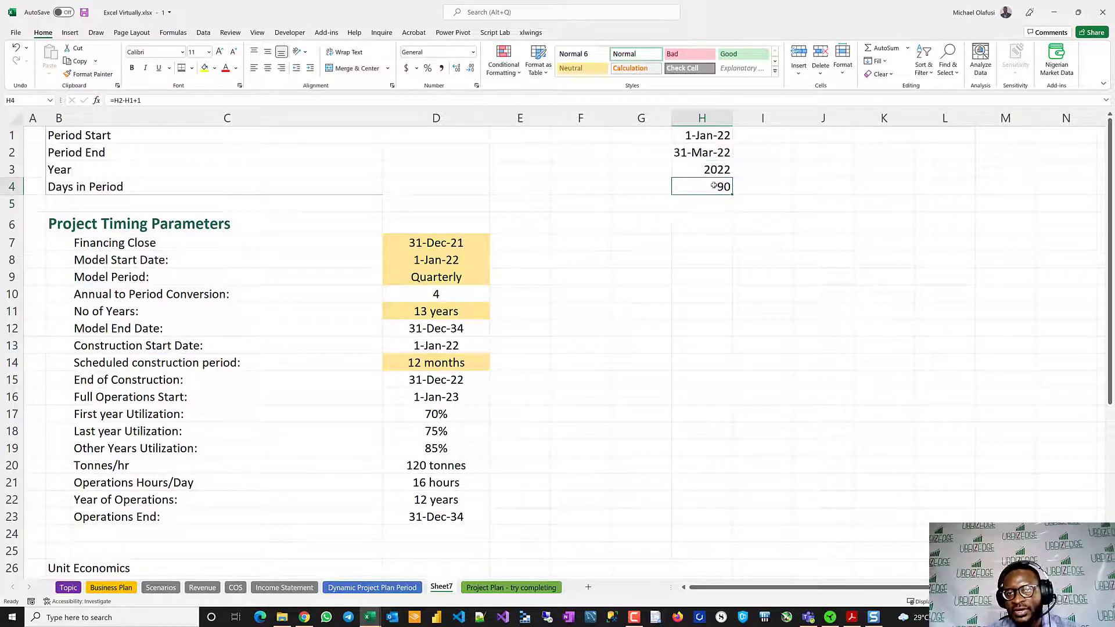
- Set the Model Period in D9 to Monthly
{"action": "left_click", "coordinate": [487, 278]}
{"action": "left_click", "coordinate": [494, 281]}
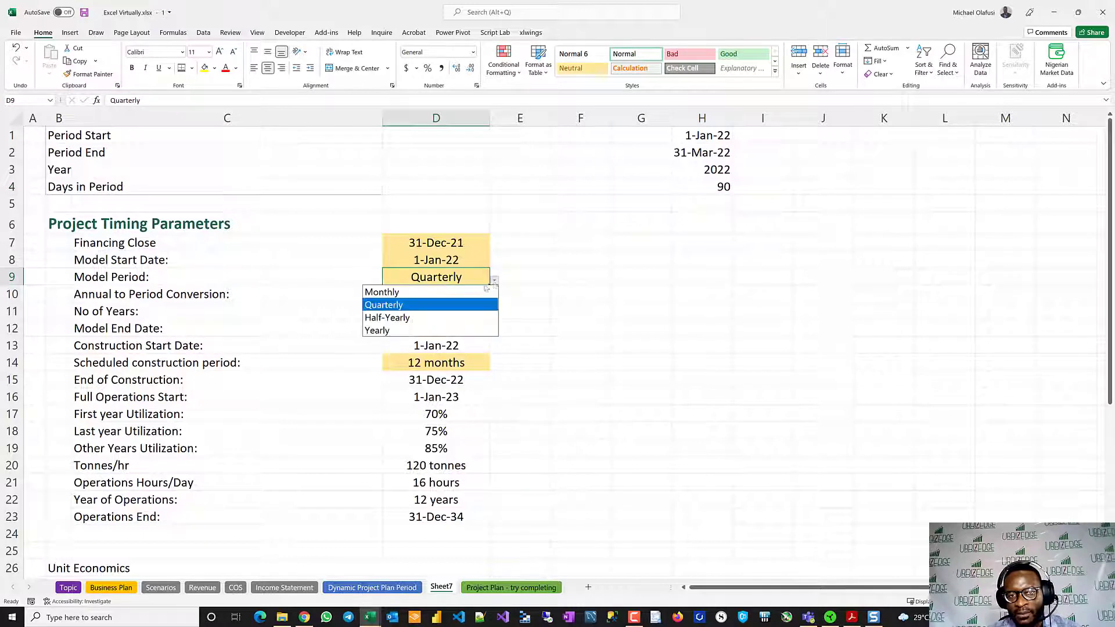
{"action": "left_click", "coordinate": [485, 291]}
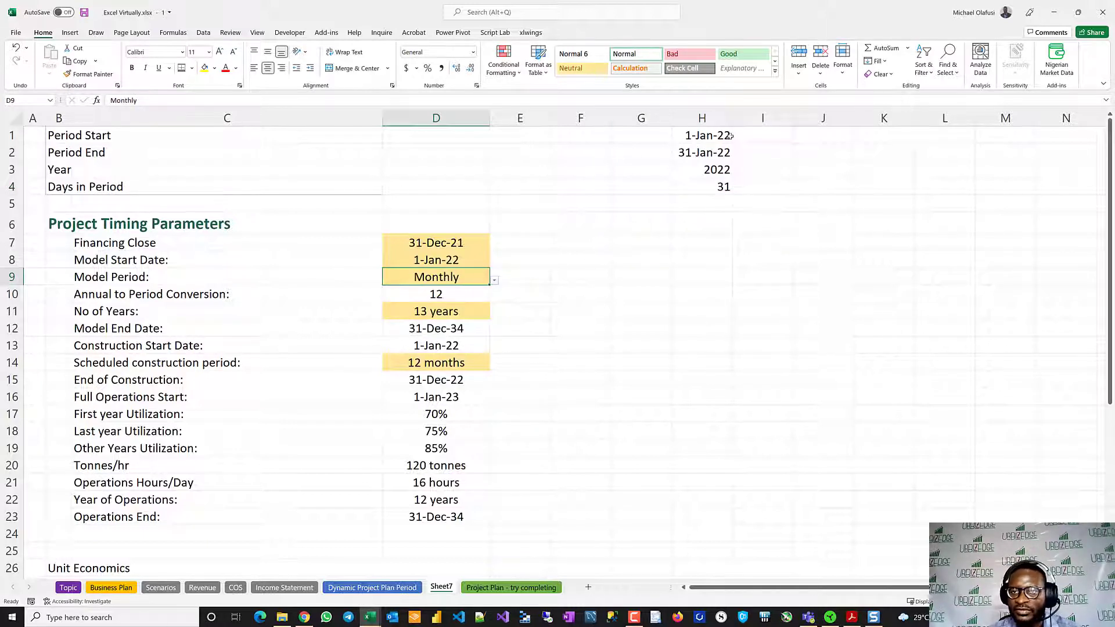
- Link the second Period Start in I1 to =H2 and fill the H2:H4 formulas right into column I
{"action": "left_click", "coordinate": [757, 135]}
{"action": "type", "text": "="}
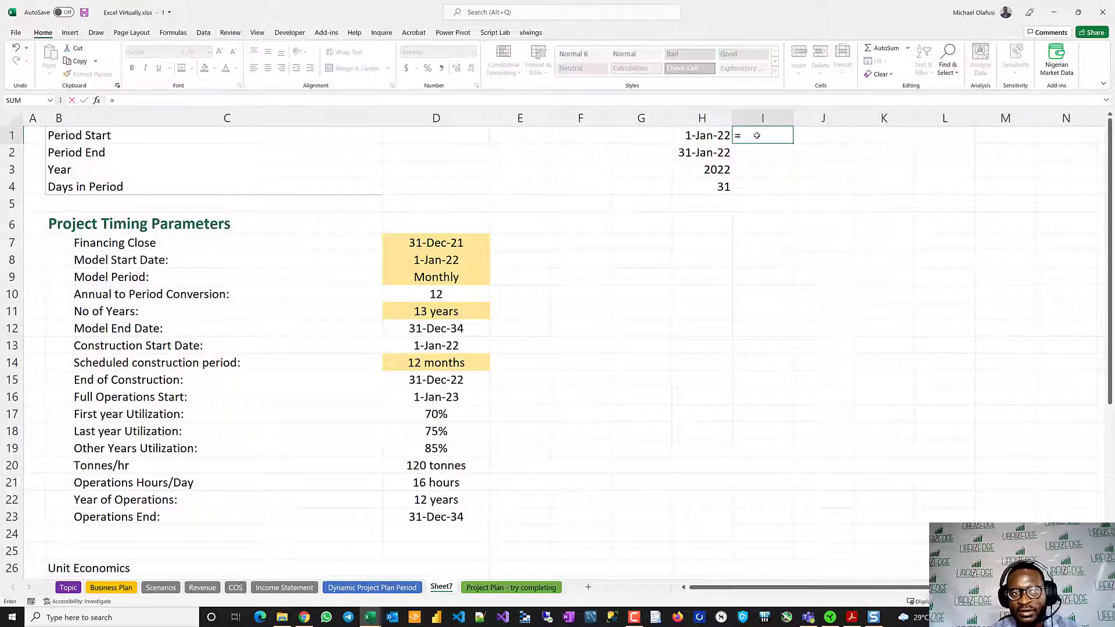
{"action": "left_click", "coordinate": [711, 152]}
{"action": "key", "text": "Return"}
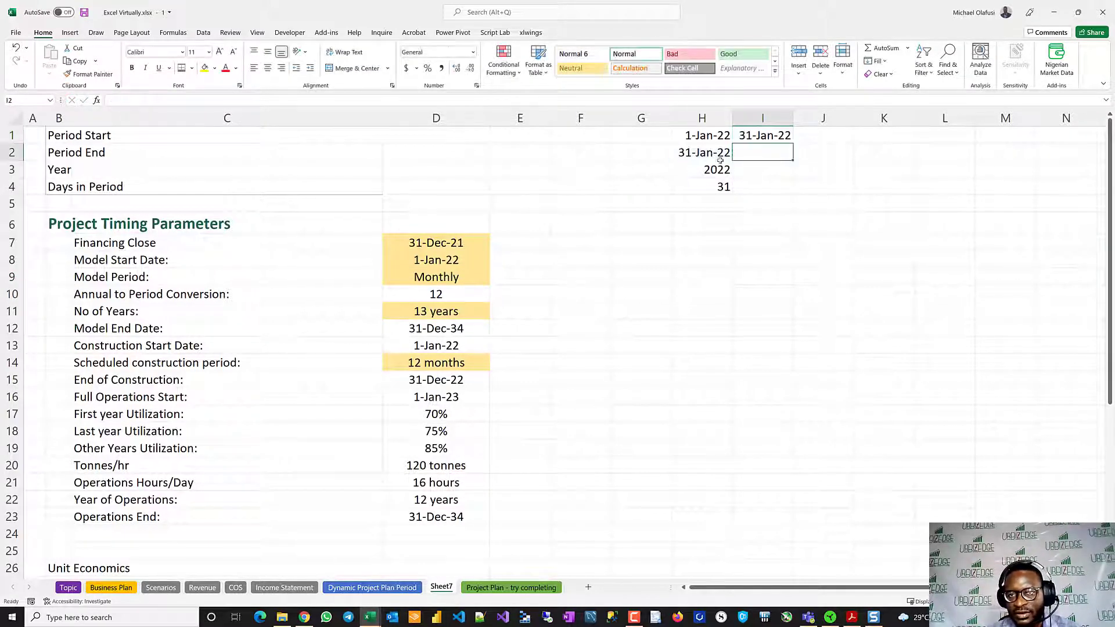
{"action": "left_click_drag", "start_coordinate": [718, 154], "coordinate": [747, 185]}
{"action": "key", "text": "ctrl+r"}
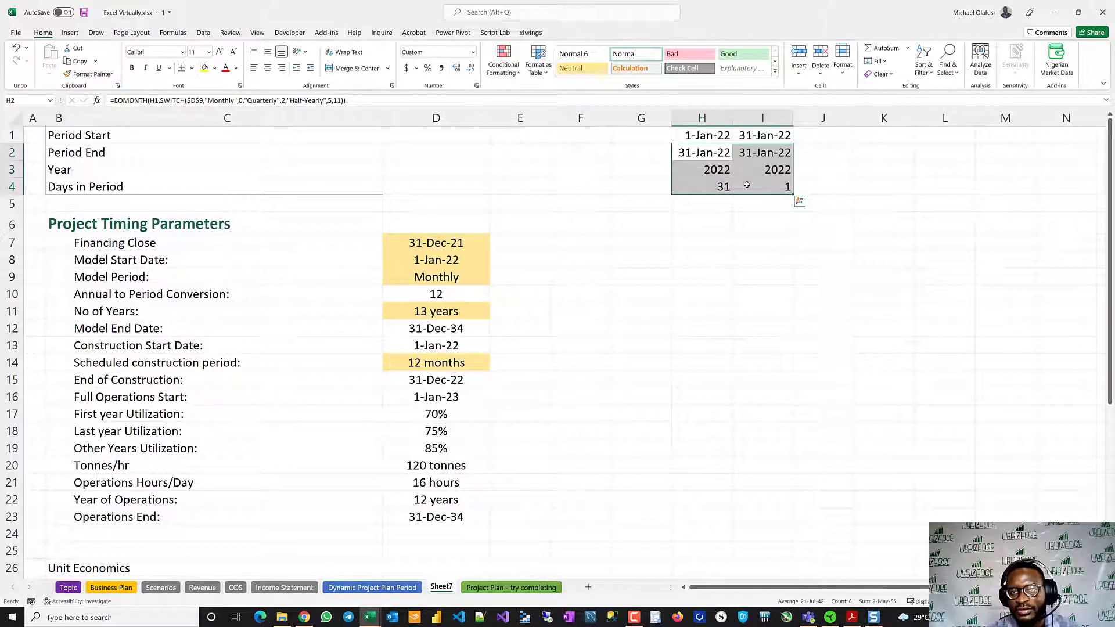
- Check the Period End formula in I2 and correct the second Period Start in I1 to =H2+1
{"action": "double_click", "coordinate": [761, 152]}
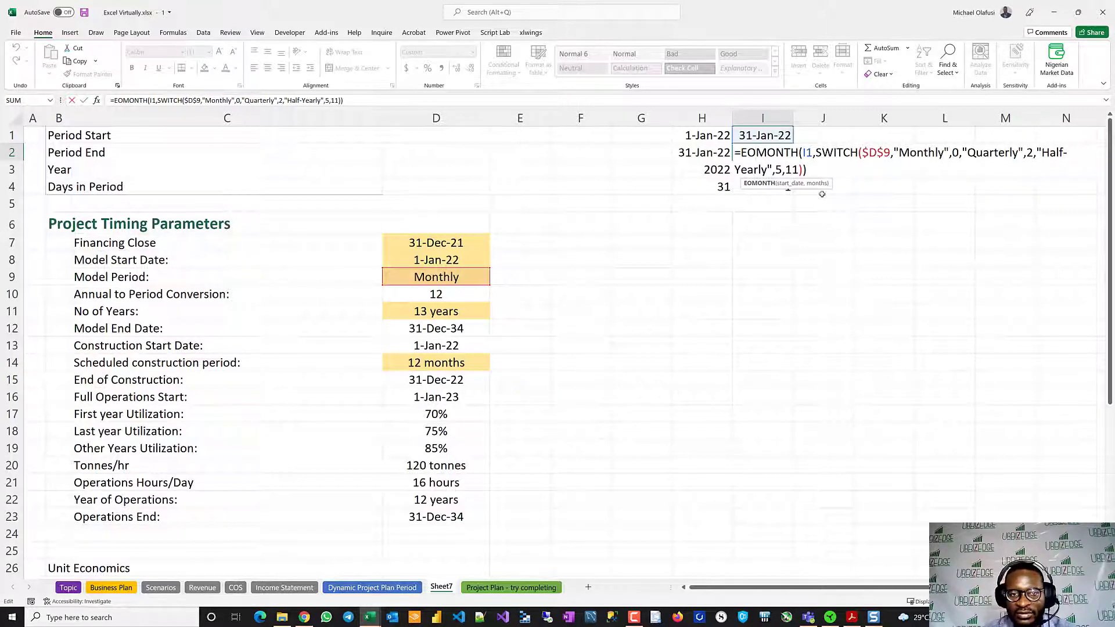
{"action": "key", "text": "ctrl+Return"}
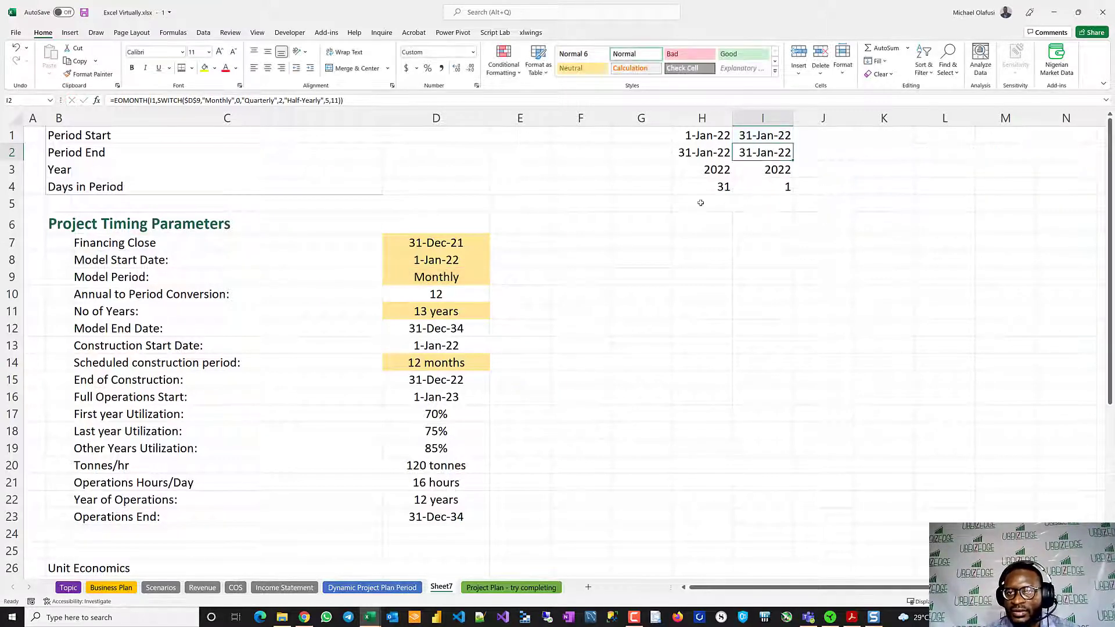
{"action": "double_click", "coordinate": [764, 154]}
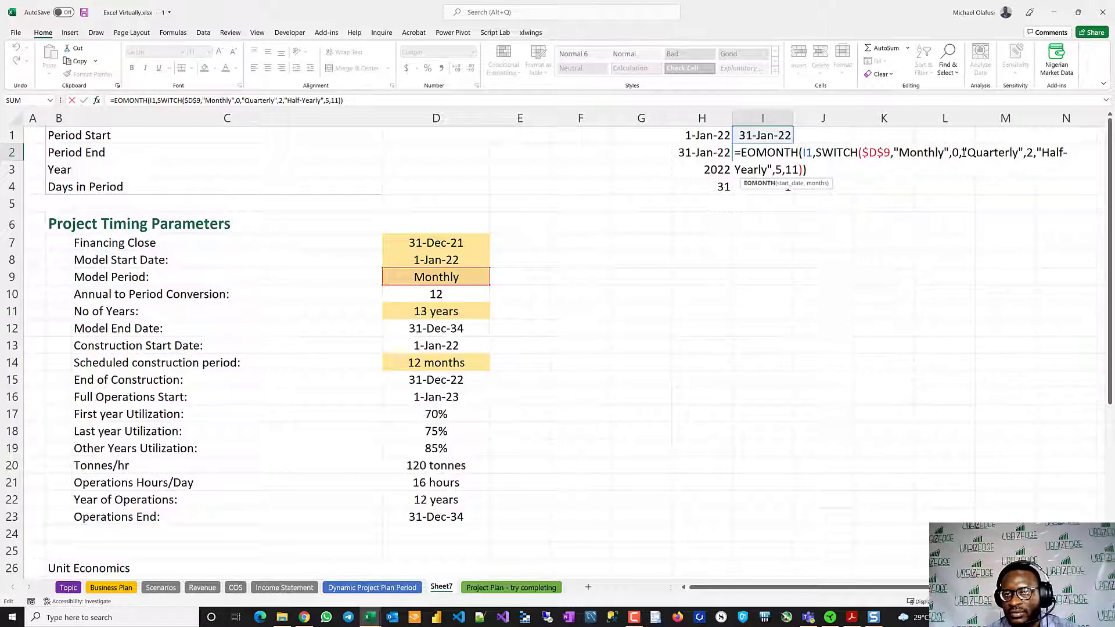
{"action": "key", "text": "Escape"}
{"action": "left_click", "coordinate": [764, 134]}
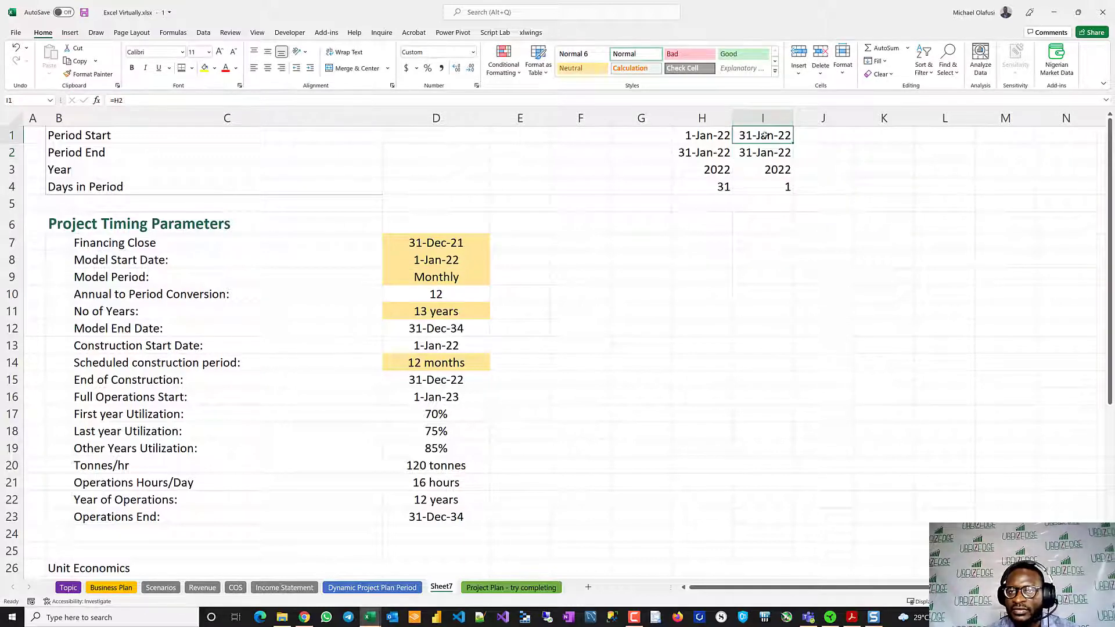
{"action": "double_click", "coordinate": [764, 135]}
{"action": "type", "text": "+1"}
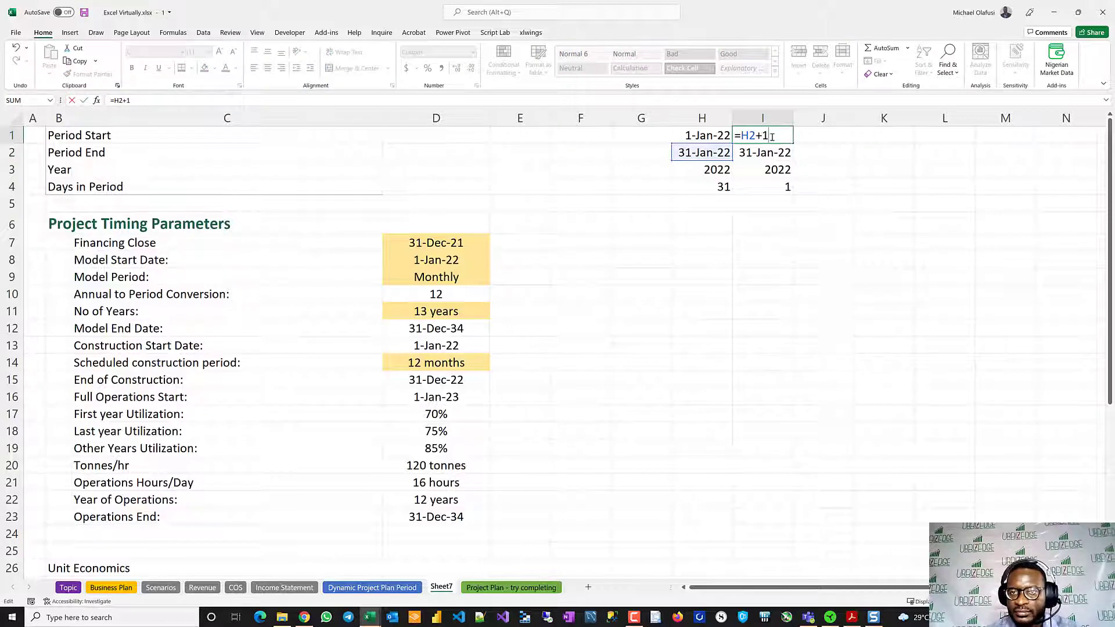
{"action": "key", "text": "Return"}
- Fill the I1:I4 timeline formulas right to column WX and widen those columns to fit the dates
{"action": "left_click_drag", "start_coordinate": [758, 135], "coordinate": [996, 191]}
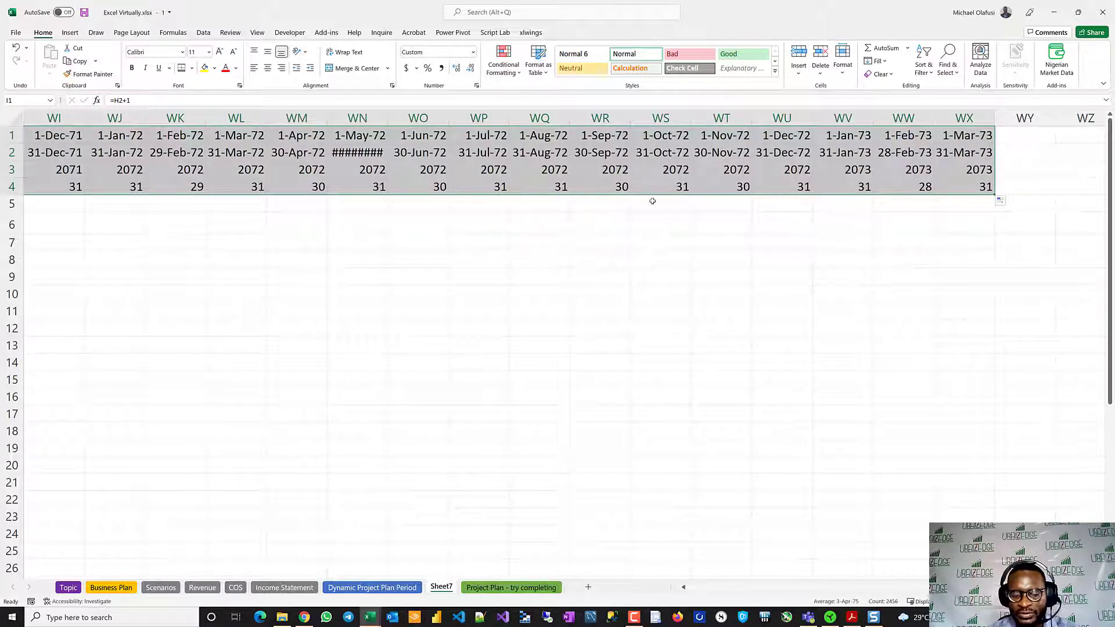
{"action": "key", "text": "ctrl+space"}
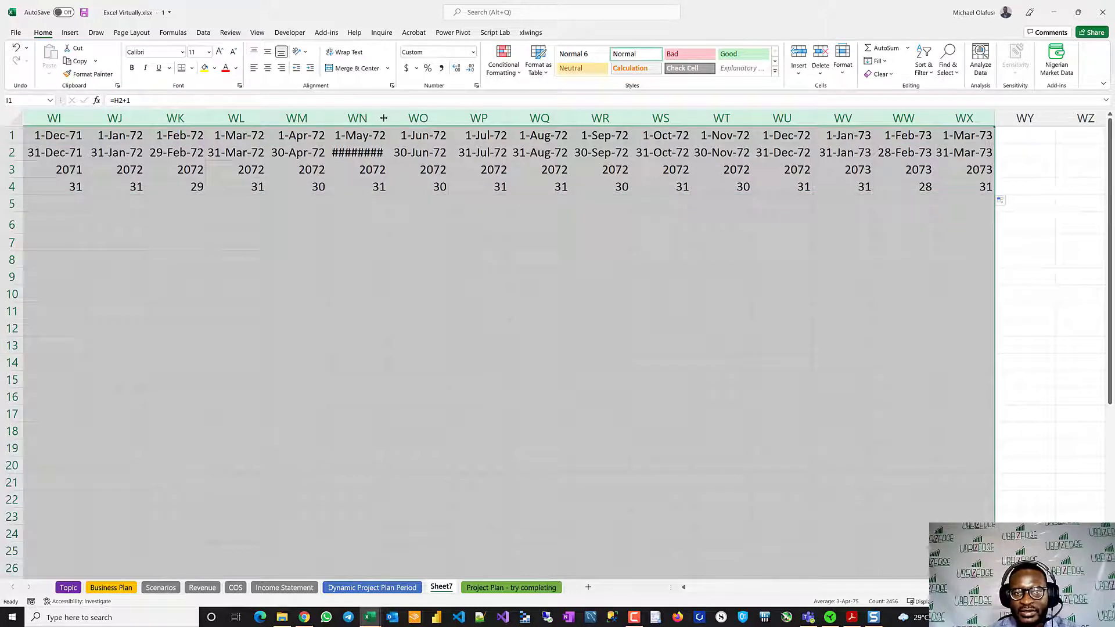
{"action": "left_click_drag", "start_coordinate": [383, 118], "coordinate": [395, 118]}
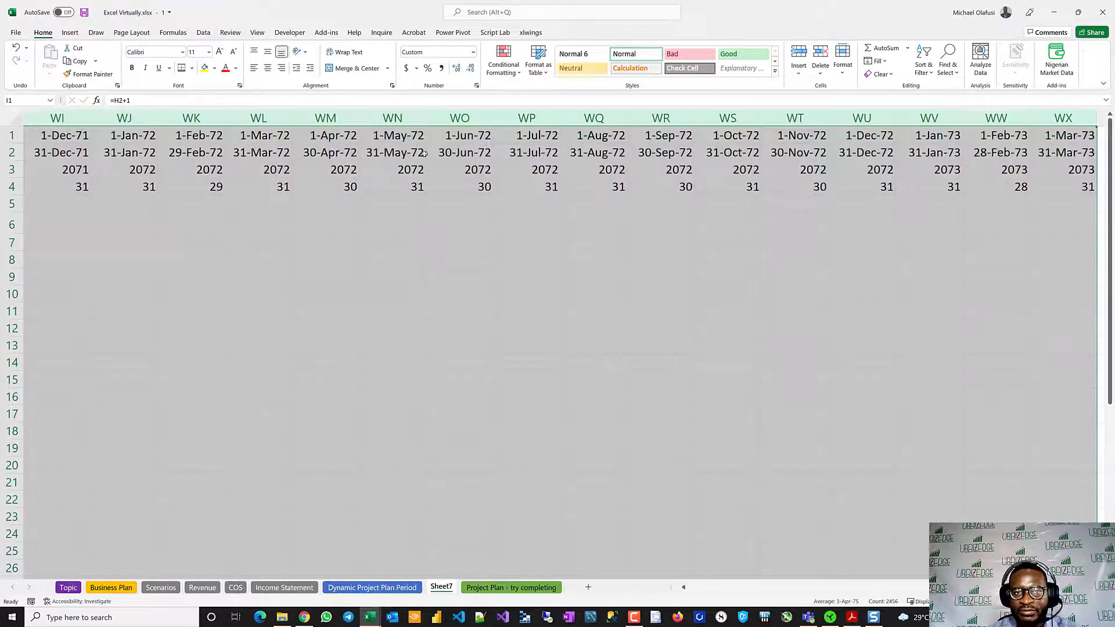
{"action": "left_click", "coordinate": [371, 187]}
{"action": "key", "text": "ctrl+Left"}
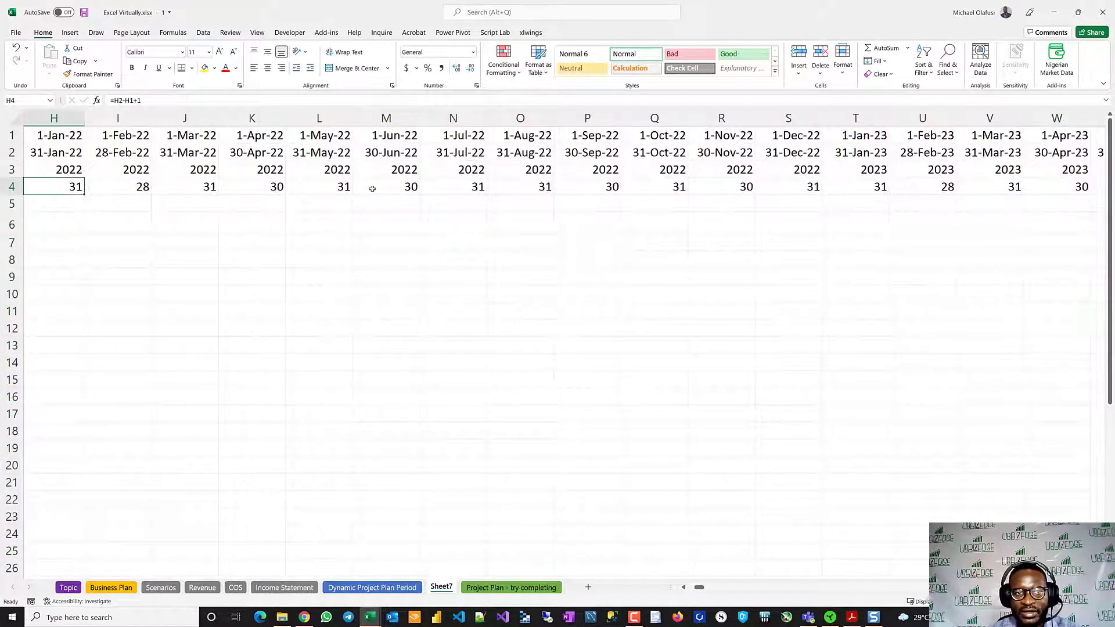
{"action": "key", "text": "Home"}
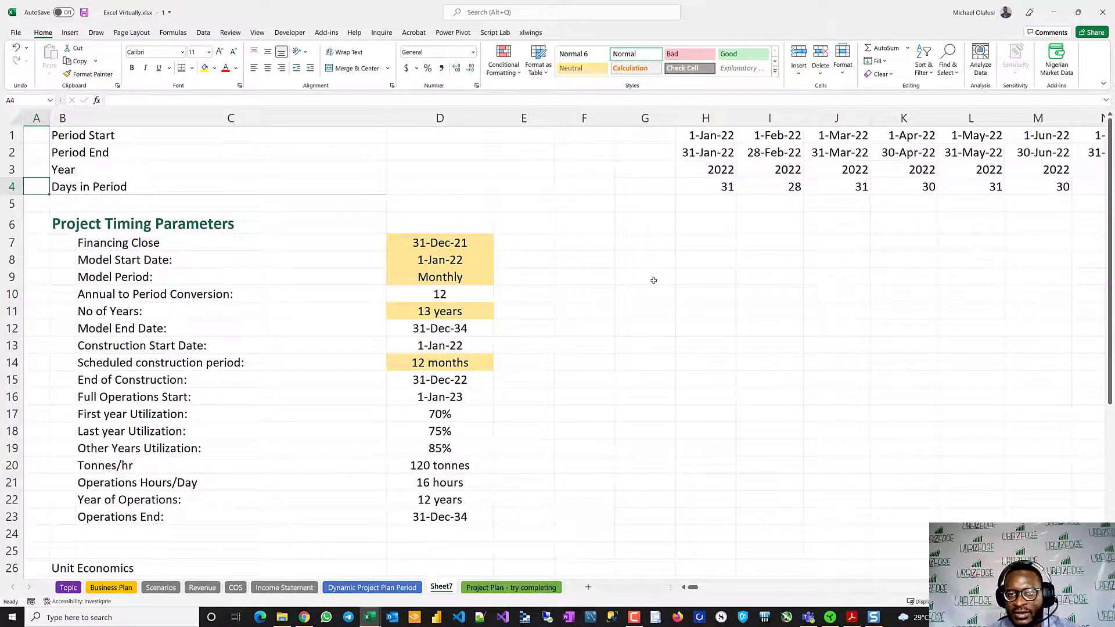
- Start a new conditional formatting rule for H1:WX45 that uses a formula to determine which cells to format
{"action": "left_click", "coordinate": [432, 517]}
{"action": "scroll", "coordinate": [716, 294], "scroll_direction": "right", "scroll_amount": 2}
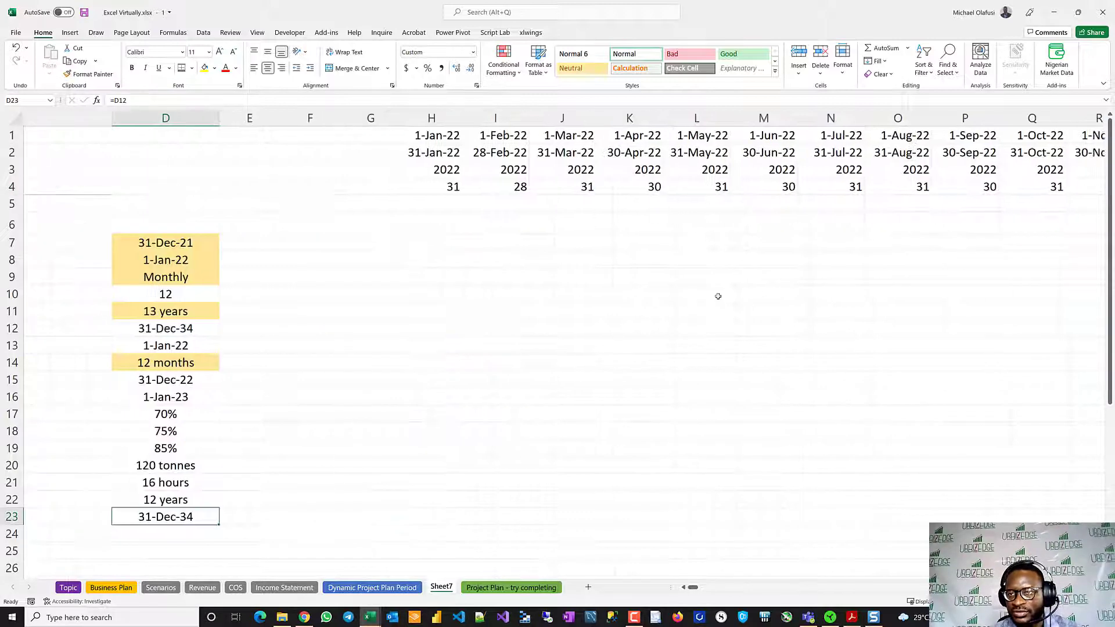
{"action": "scroll", "coordinate": [717, 296], "scroll_direction": "right", "scroll_amount": 3}
{"action": "scroll", "coordinate": [726, 290], "scroll_direction": "left", "scroll_amount": 6}
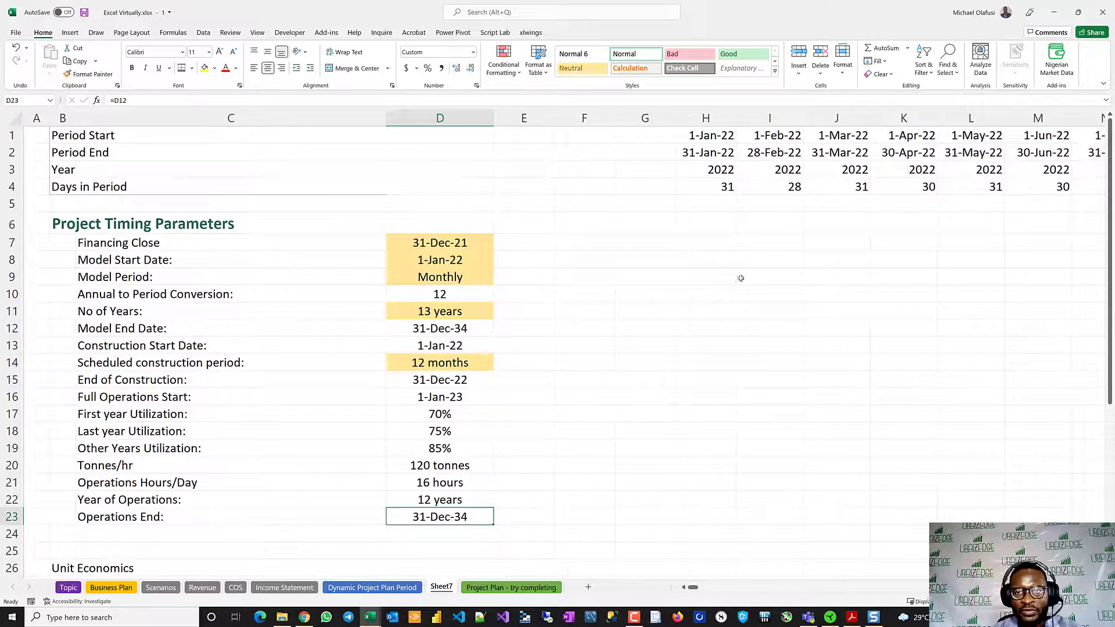
{"action": "left_click", "coordinate": [707, 133]}
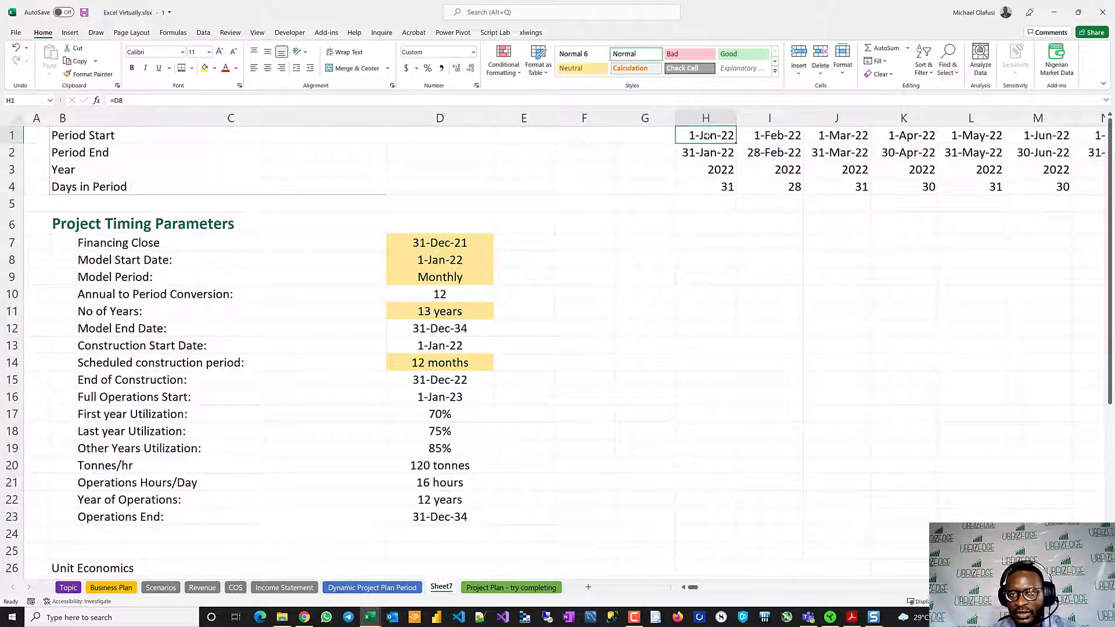
{"action": "left_click_drag", "start_coordinate": [707, 135], "coordinate": [746, 580]}
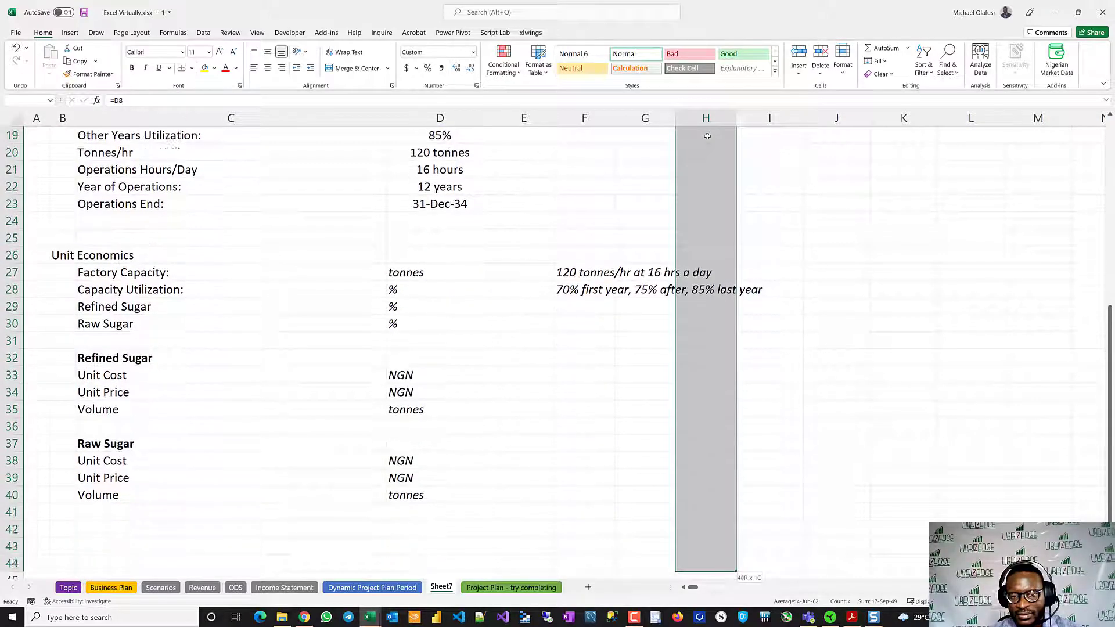
{"action": "key", "text": "shift+Down"}
{"action": "key", "text": "shift+Down"}
{"action": "key", "text": "shift+Up"}
{"action": "key", "text": "ctrl+shift+Right"}
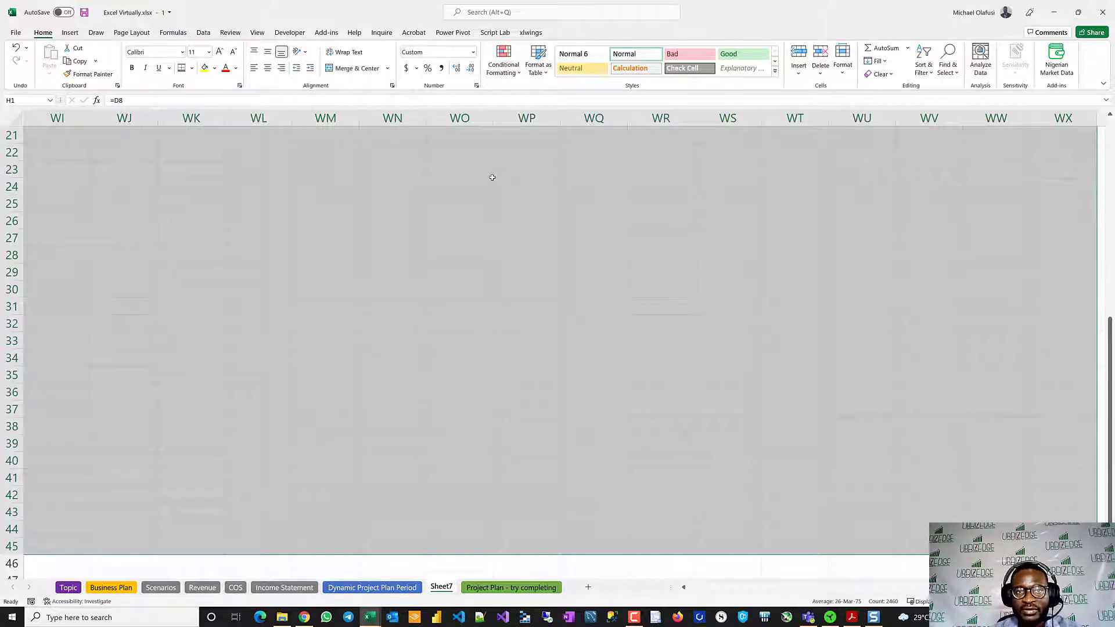
{"action": "left_click", "coordinate": [503, 61]}
{"action": "mouse_move", "coordinate": [546, 93]}
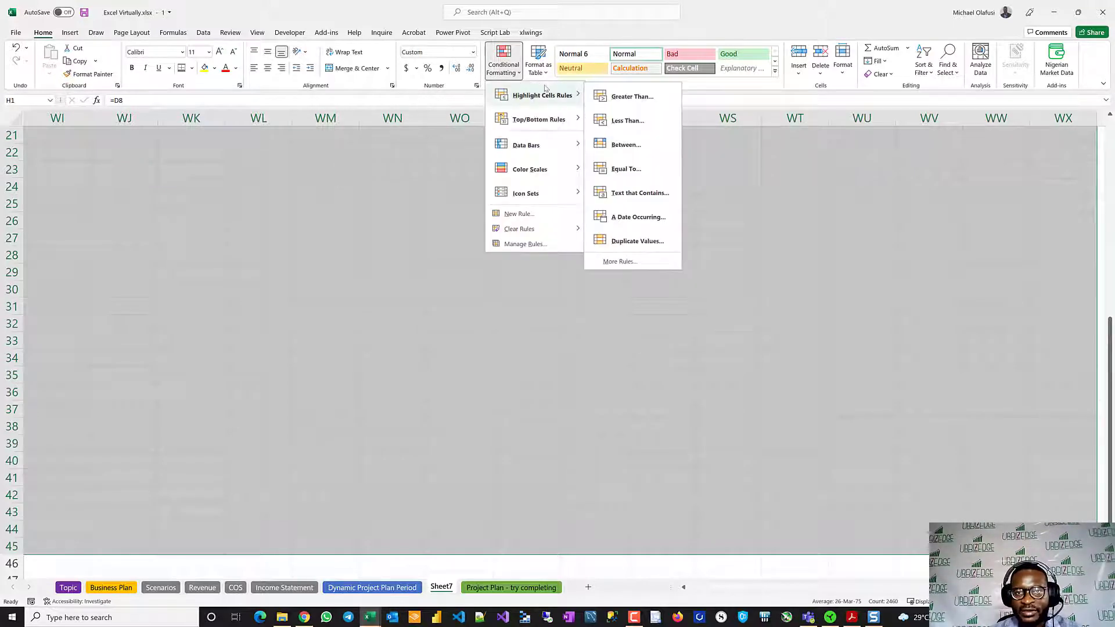
{"action": "left_click", "coordinate": [533, 215]}
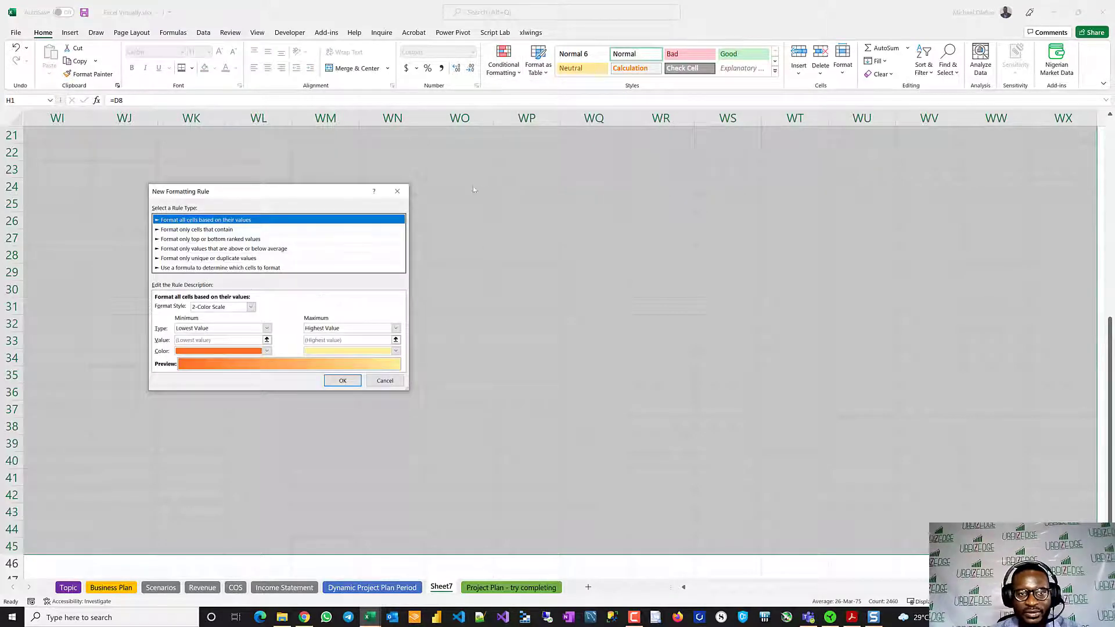
{"action": "left_click", "coordinate": [222, 268]}
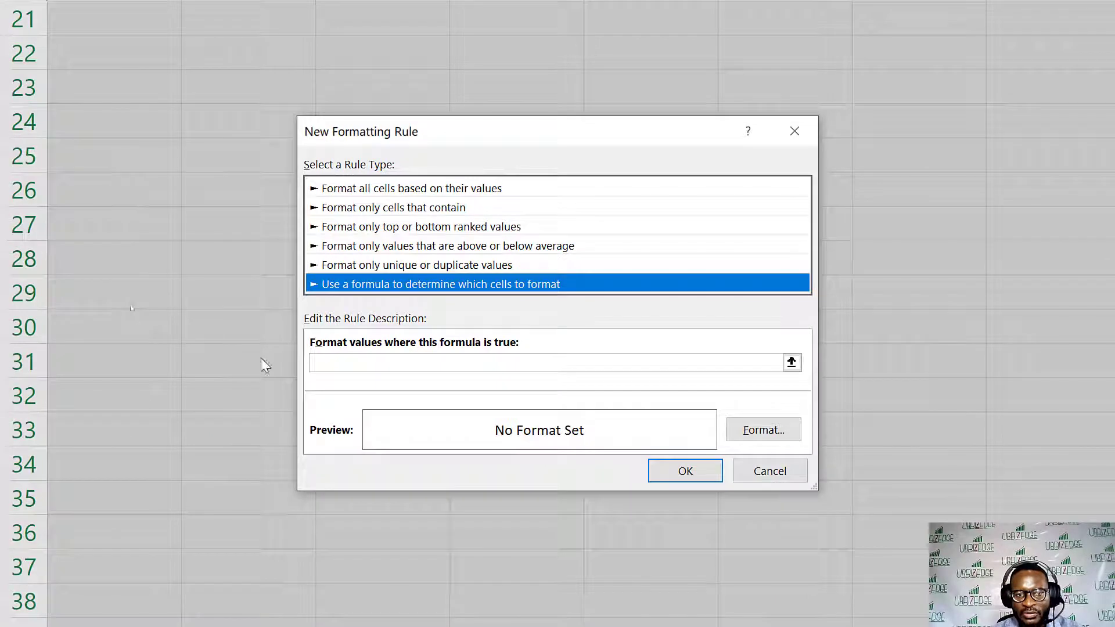
- Set the rule's condition to =H$2>$D$23, comparing each column's Period End with the Operations End date
{"action": "left_click", "coordinate": [490, 364]}
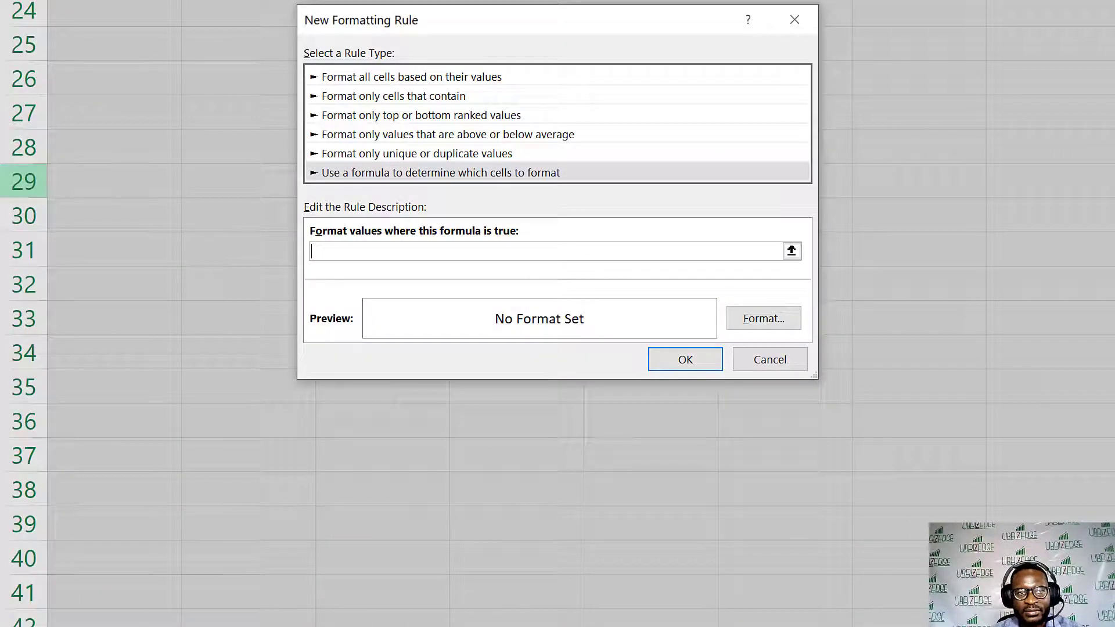
{"action": "left_click", "coordinate": [139, 184]}
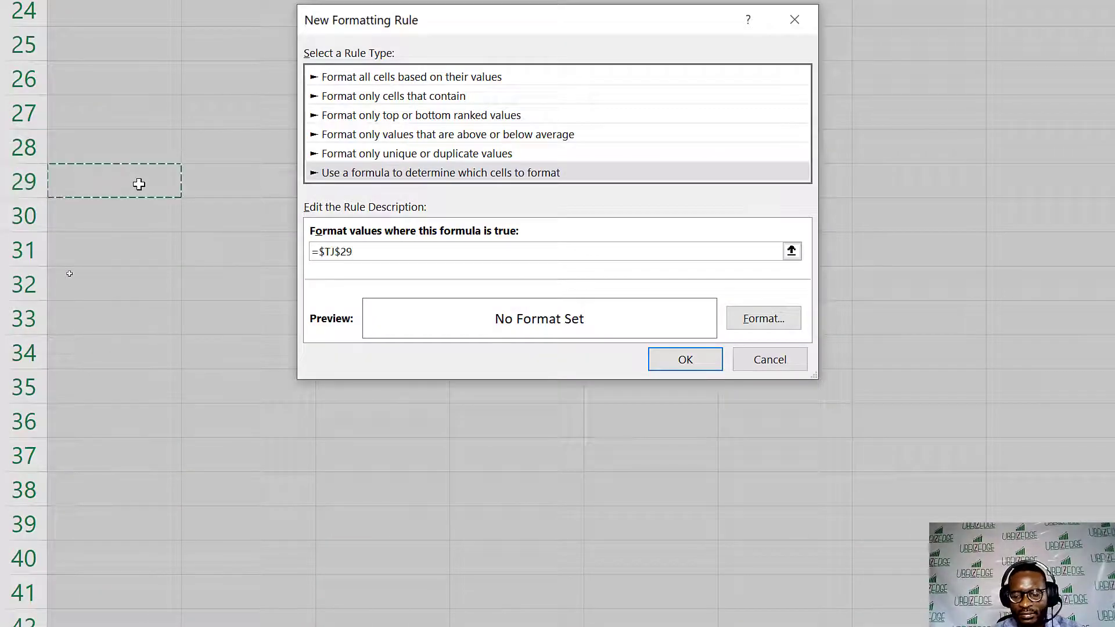
{"action": "key", "text": "ctrl+Left"}
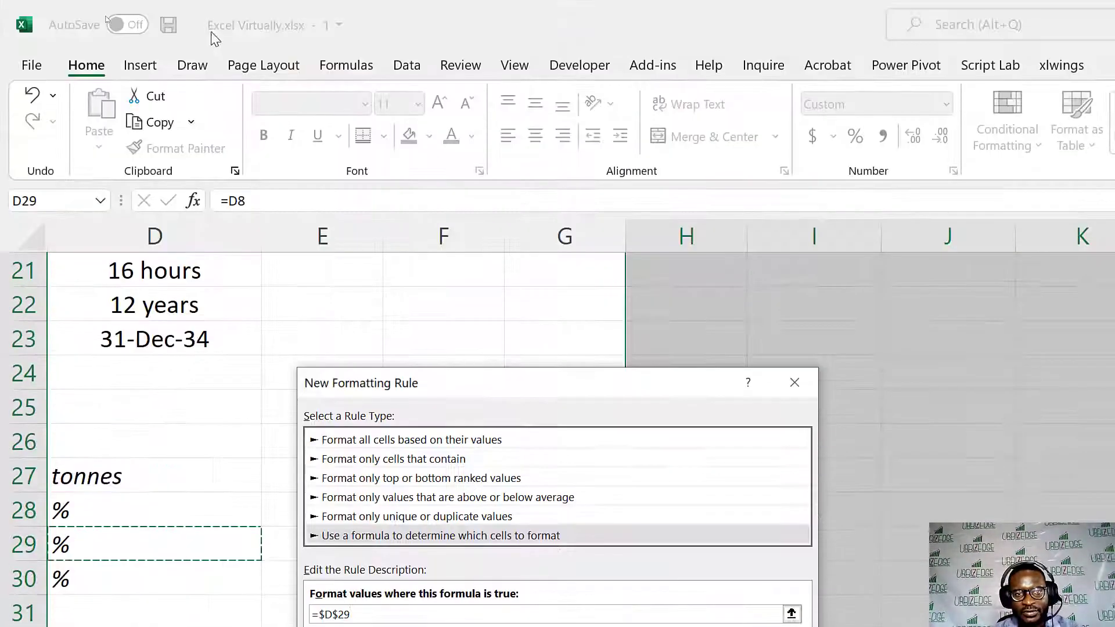
{"action": "scroll", "coordinate": [552, 332], "scroll_direction": "up", "scroll_amount": 7}
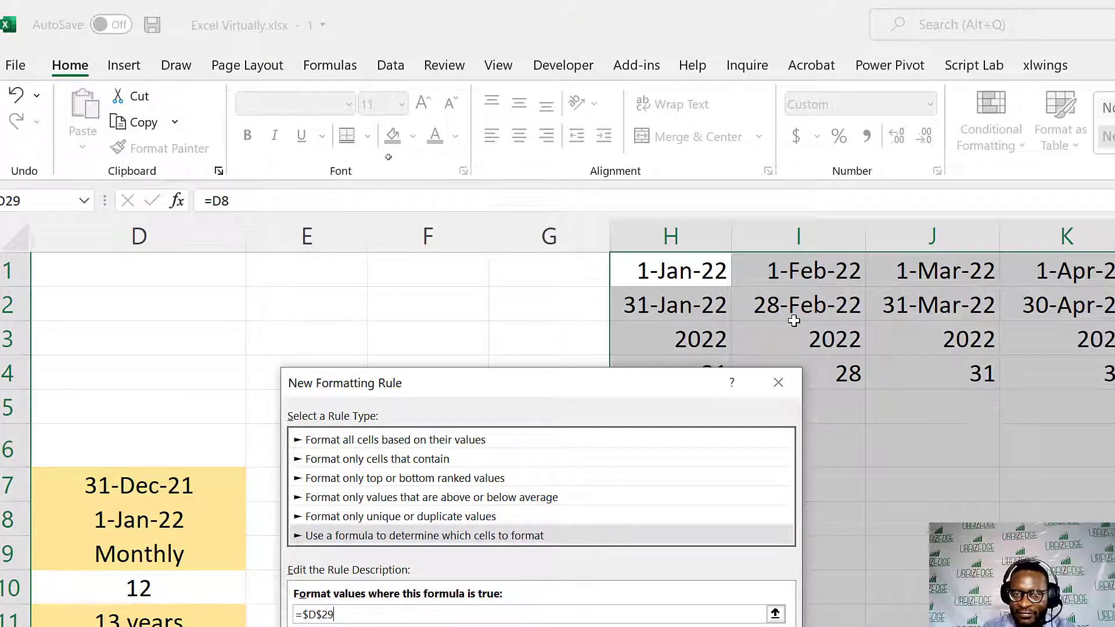
{"action": "left_click", "coordinate": [684, 309]}
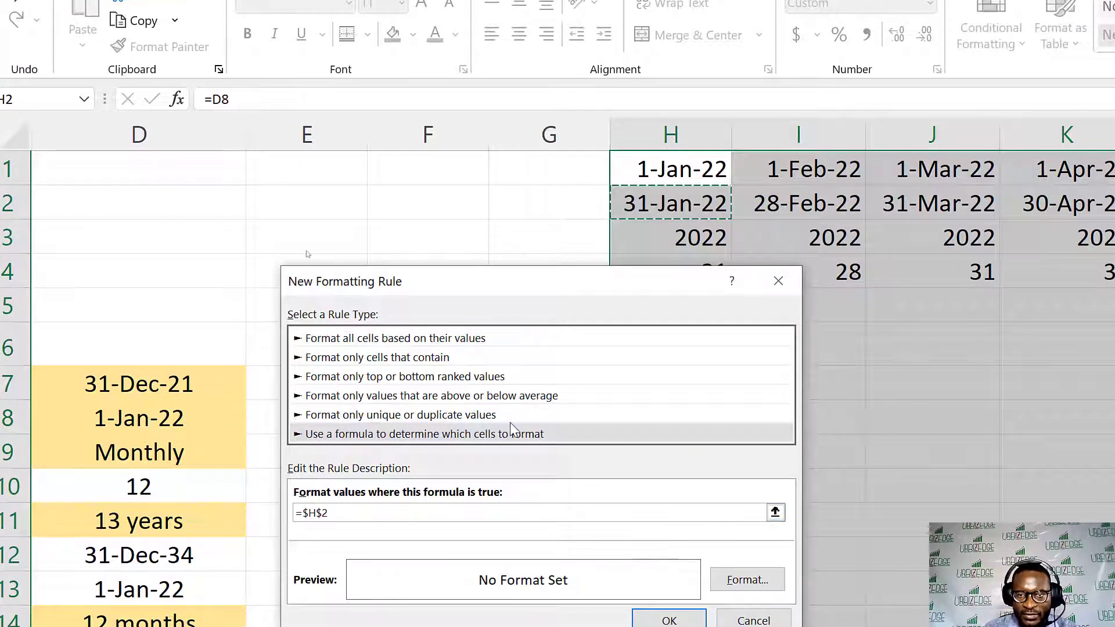
{"action": "left_click", "coordinate": [314, 511]}
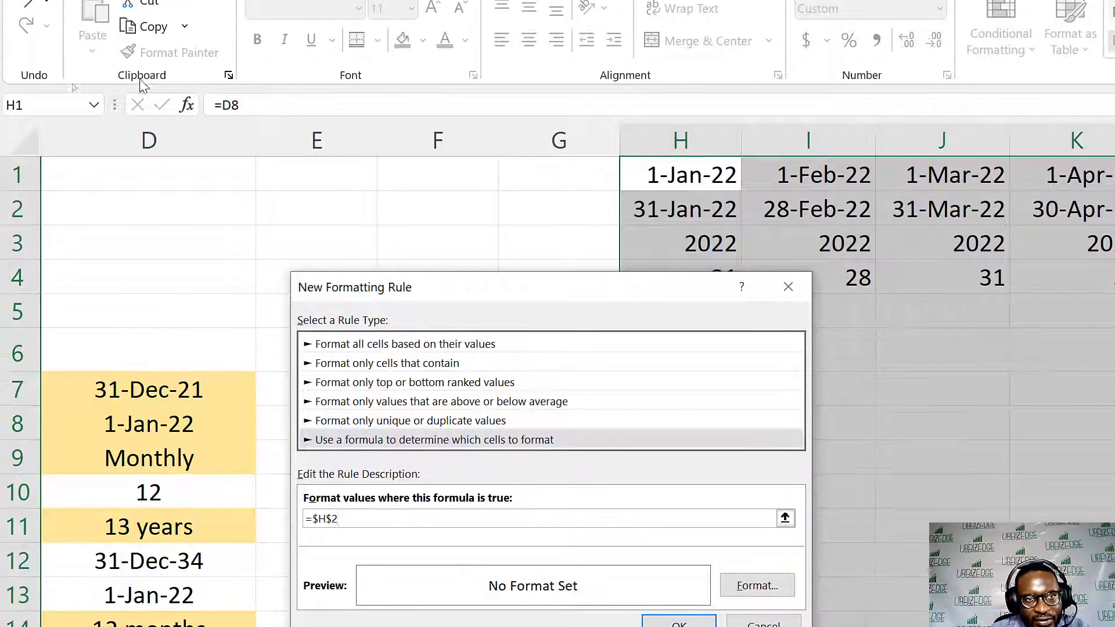
{"action": "key", "text": "Delete"}
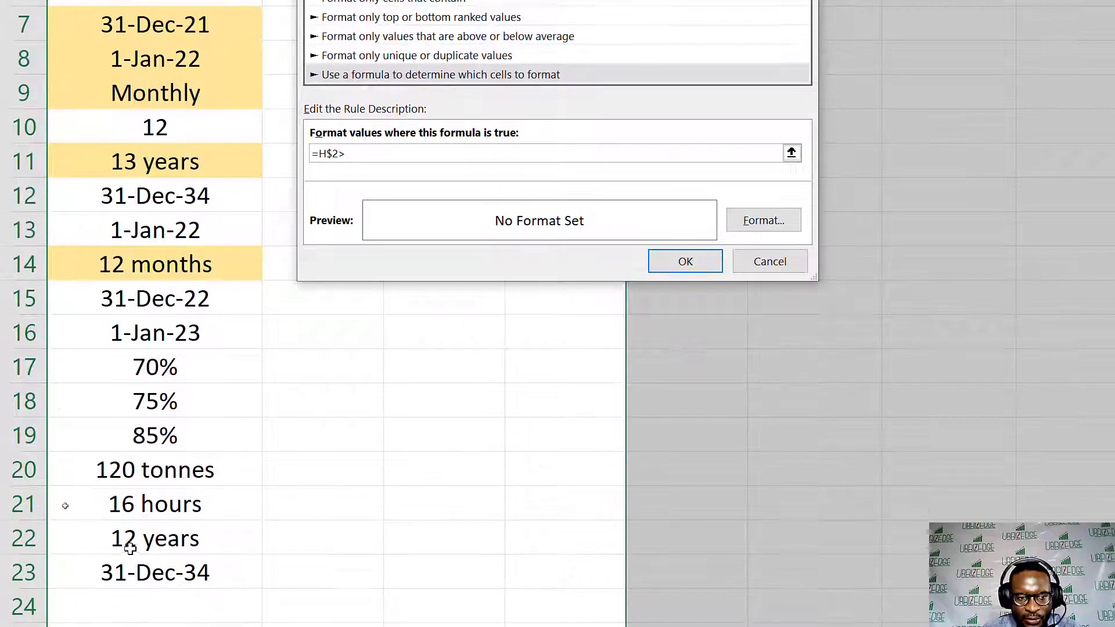
{"action": "left_click", "coordinate": [166, 574]}
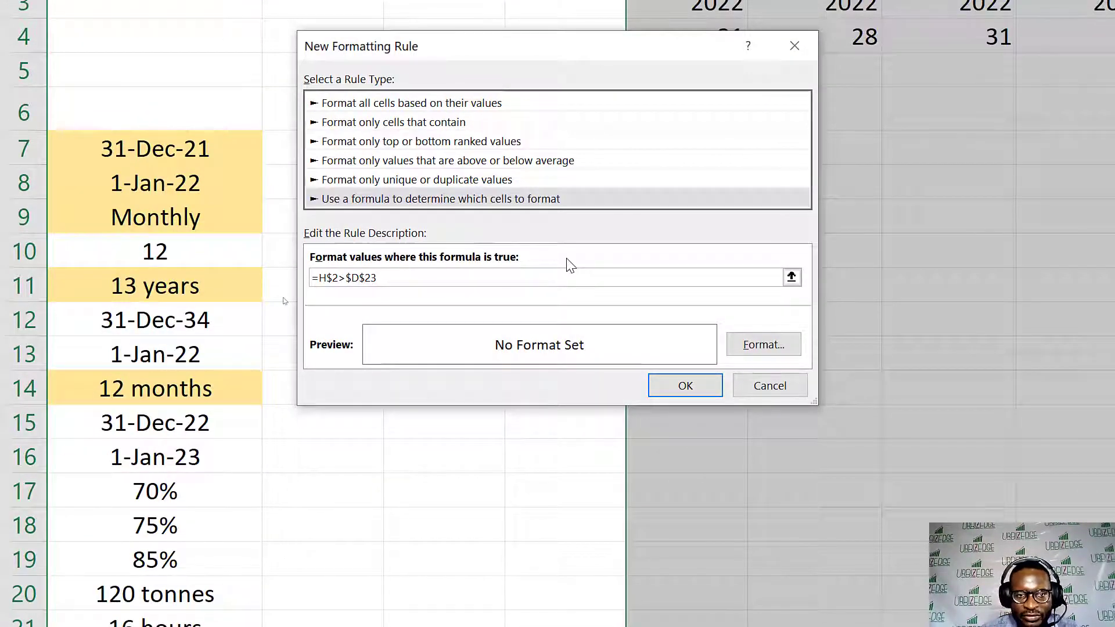
- Give the rule a white font colour and apply it to the selected timeline range
{"action": "left_click", "coordinate": [755, 348]}
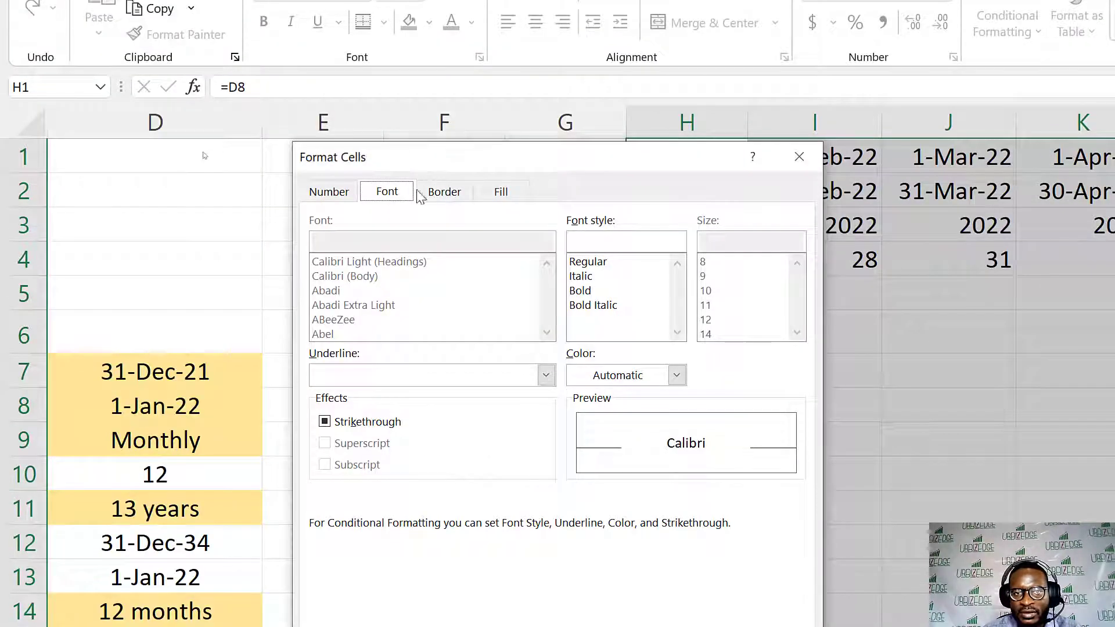
{"action": "left_click", "coordinate": [675, 375]}
{"action": "left_click", "coordinate": [577, 460]}
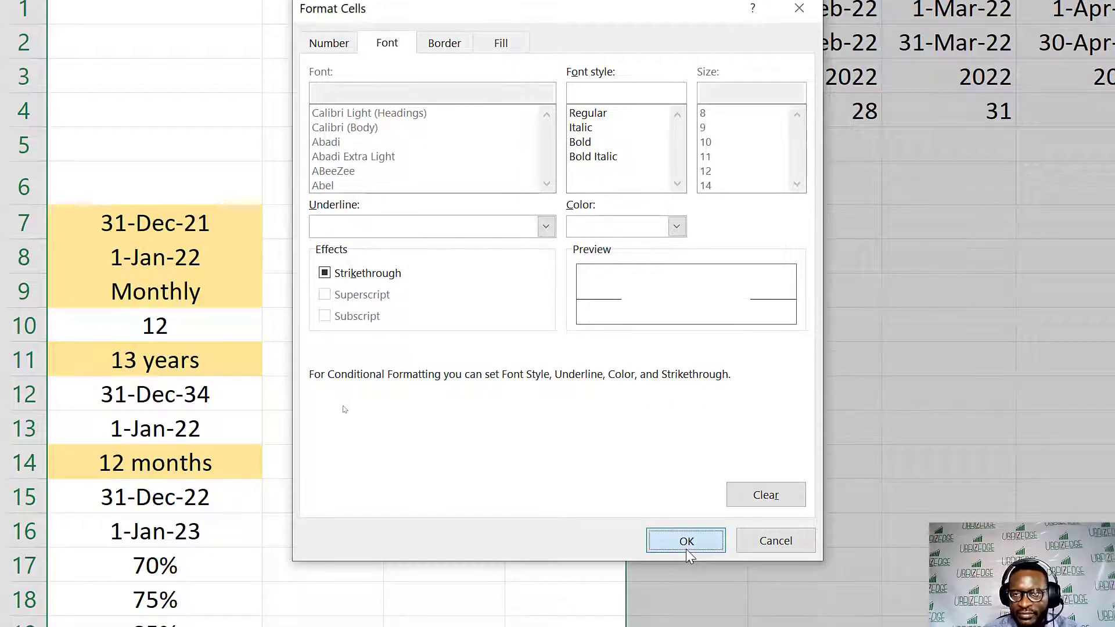
{"action": "left_click", "coordinate": [686, 555]}
{"action": "left_click", "coordinate": [699, 464]}
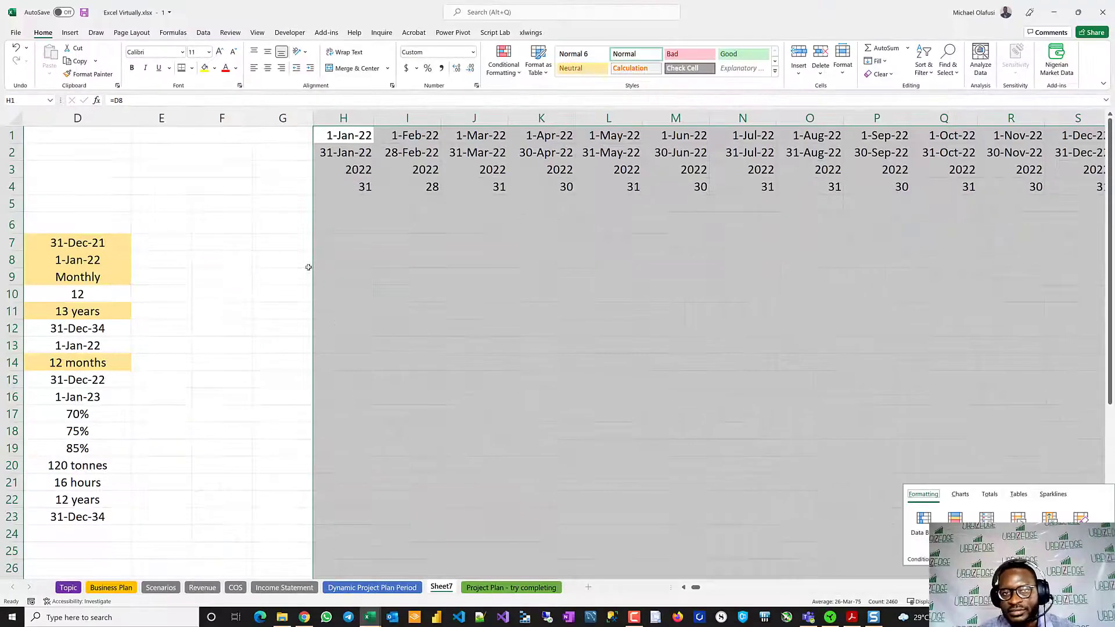
- Examine the monthly timeline across its columns to check where the dates stop relative to the Operations End date
{"action": "left_click", "coordinate": [402, 215]}
{"action": "scroll", "coordinate": [402, 215], "scroll_direction": "right", "scroll_amount": 5}
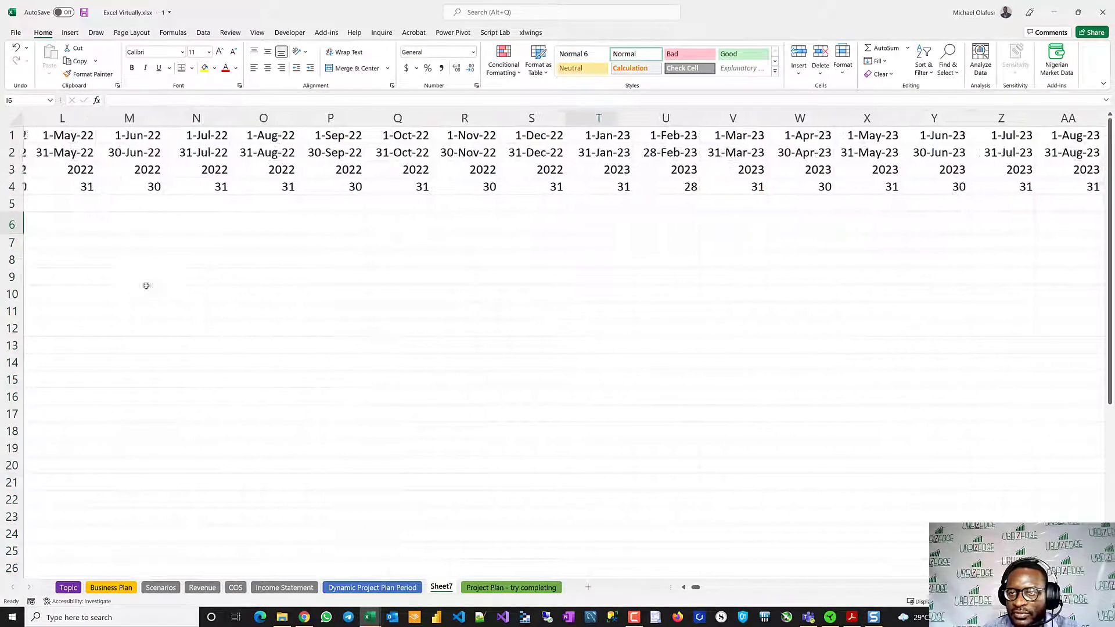
{"action": "scroll", "coordinate": [126, 294], "scroll_direction": "right", "scroll_amount": 4}
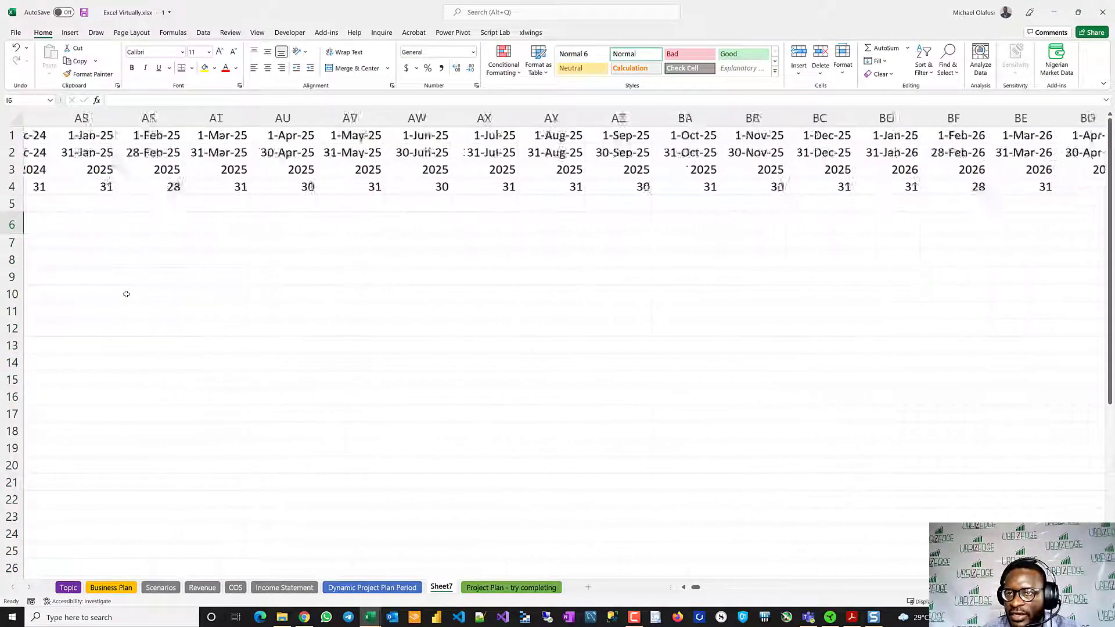
{"action": "scroll", "coordinate": [126, 294], "scroll_direction": "right", "scroll_amount": 5}
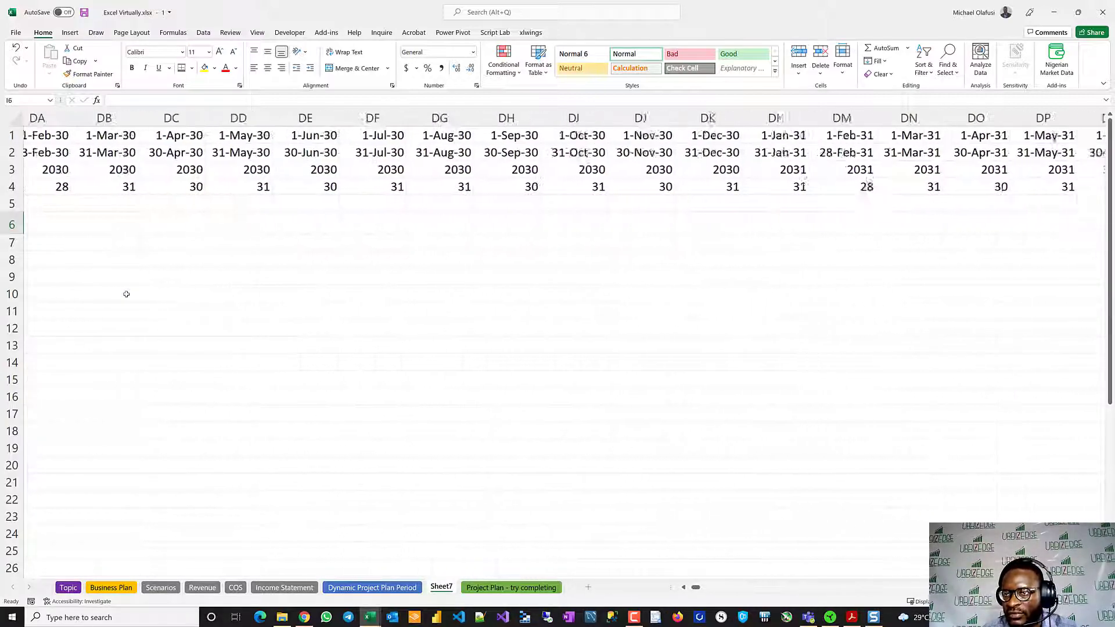
{"action": "scroll", "coordinate": [126, 294], "scroll_direction": "right", "scroll_amount": 3}
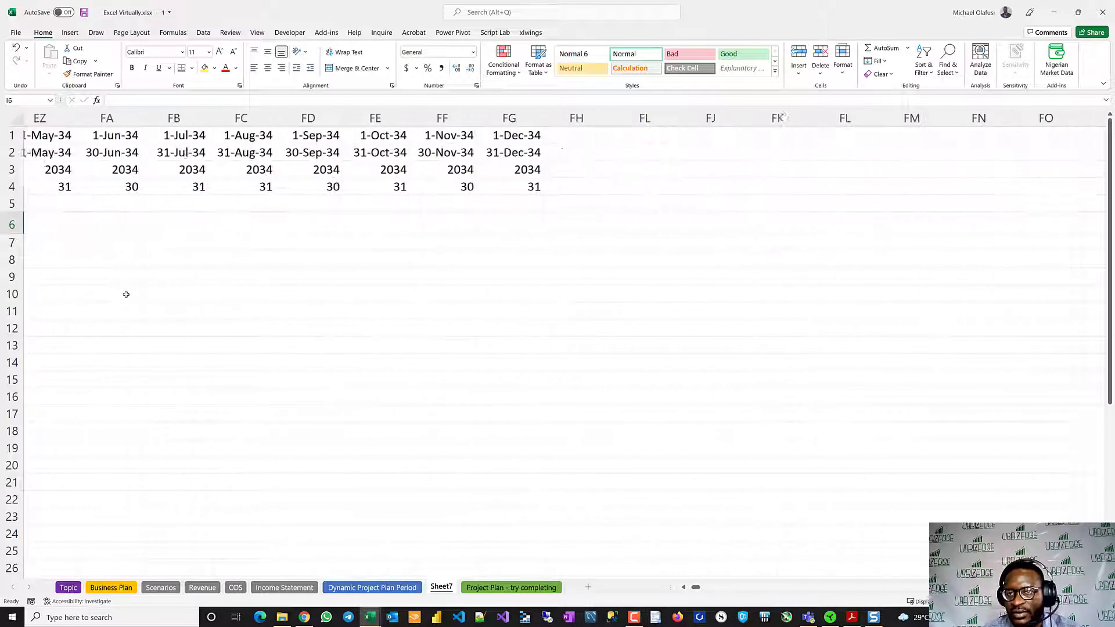
{"action": "scroll", "coordinate": [126, 294], "scroll_direction": "left", "scroll_amount": 8}
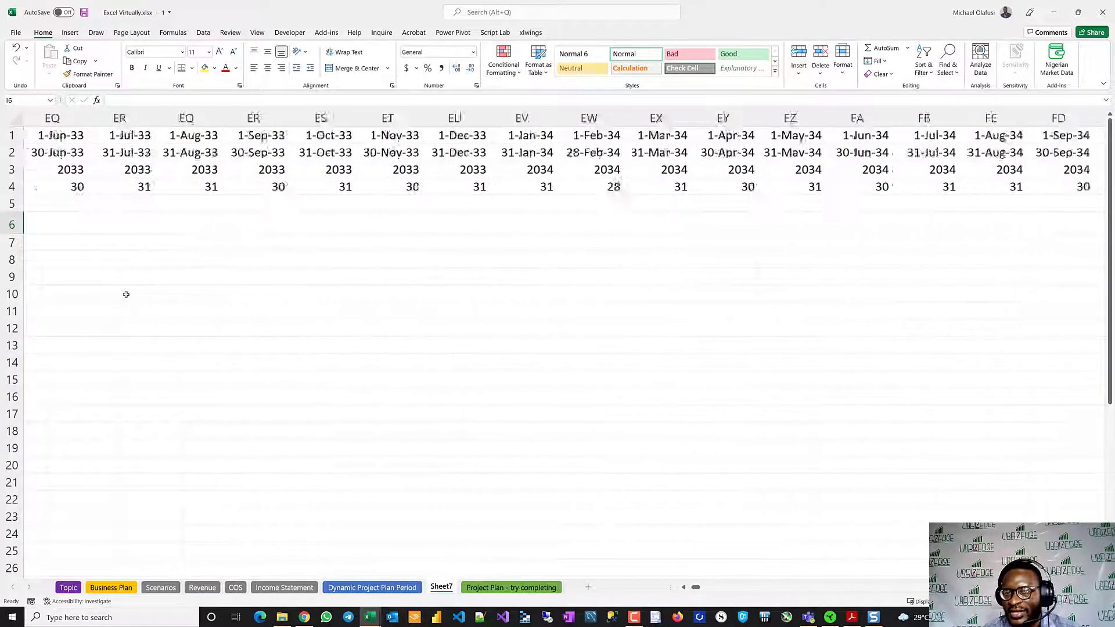
{"action": "scroll", "coordinate": [126, 295], "scroll_direction": "left", "scroll_amount": 20}
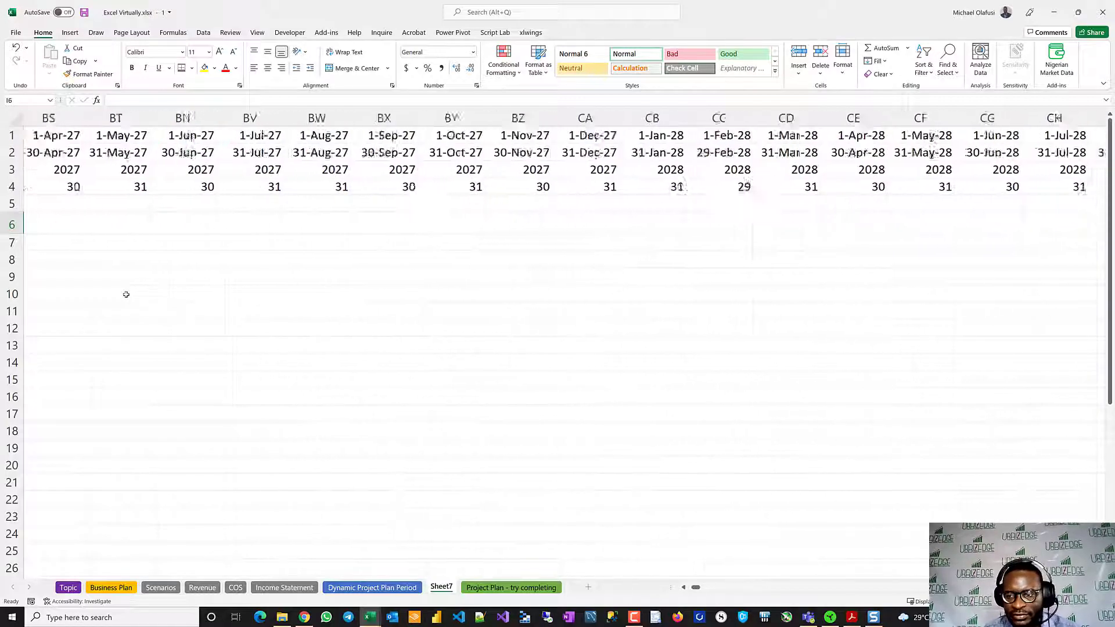
- Set the Model Period on Sheet7 to Yearly
{"action": "scroll", "coordinate": [126, 294], "scroll_direction": "left", "scroll_amount": 9}
{"action": "scroll", "coordinate": [126, 295], "scroll_direction": "left", "scroll_amount": 8}
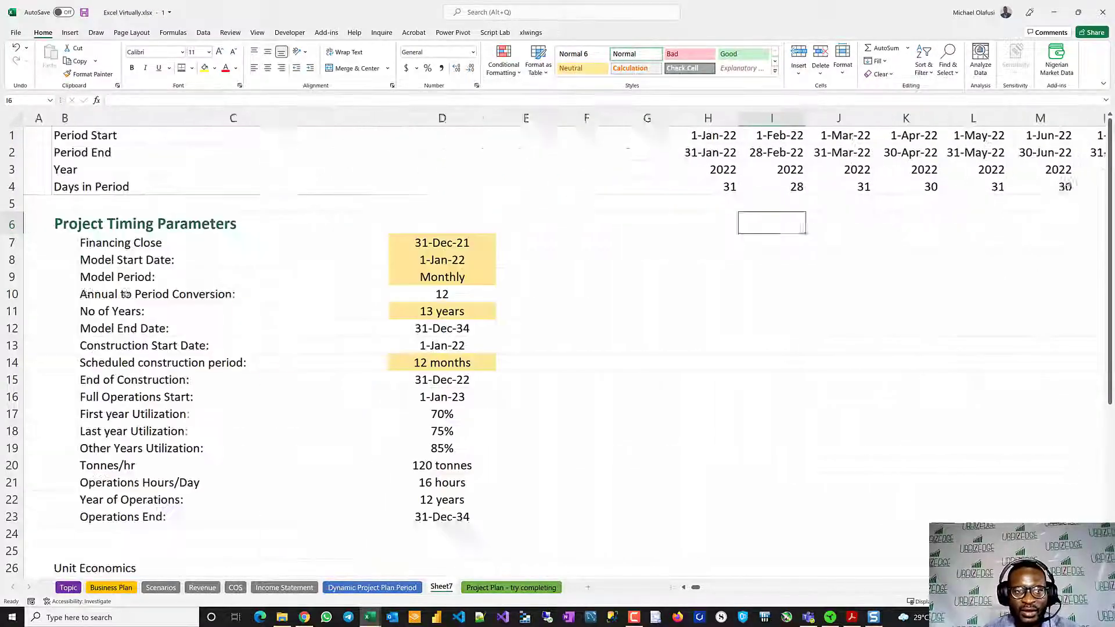
{"action": "left_click", "coordinate": [469, 278]}
{"action": "left_click", "coordinate": [497, 280]}
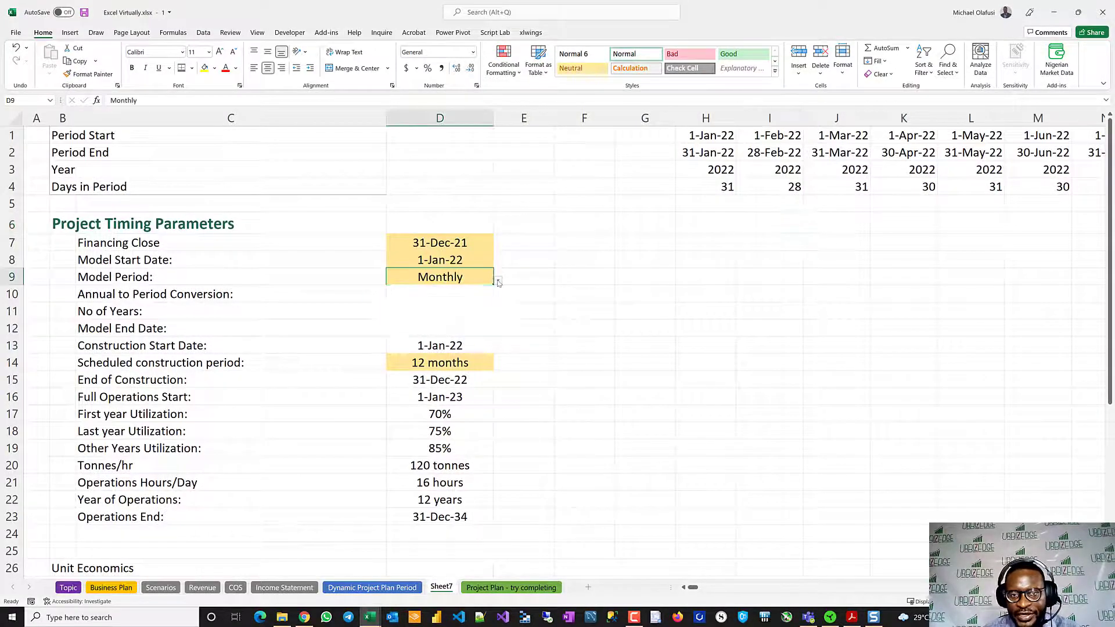
{"action": "left_click", "coordinate": [402, 329]}
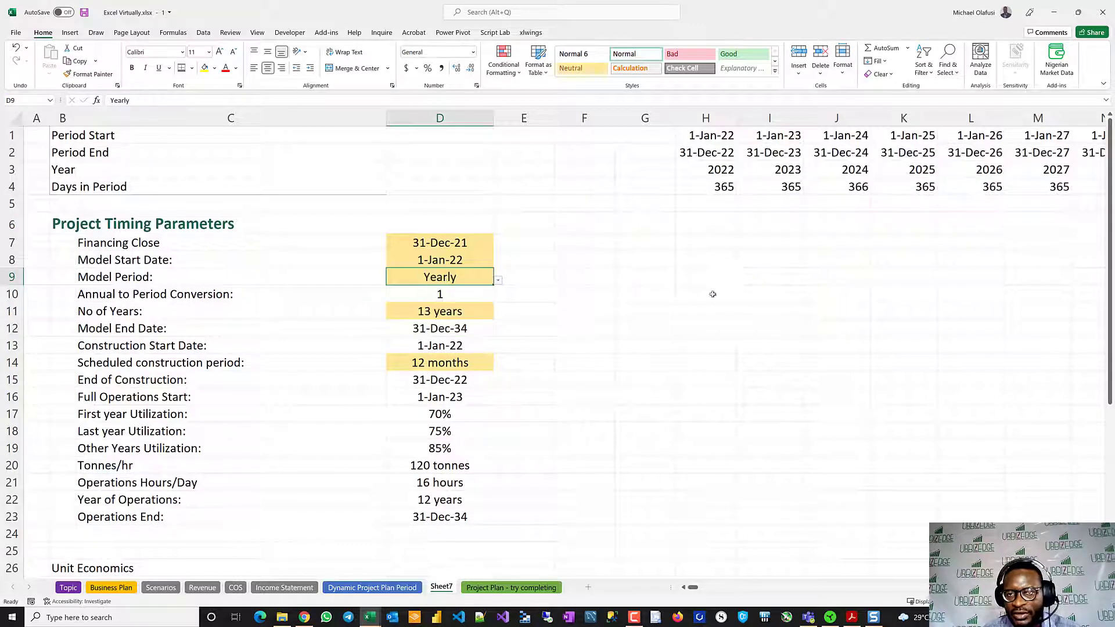
- Check the yearly timeline around the Operations End date, selecting the blank-looking cells U1:AB4 to inspect their hidden contents
{"action": "scroll", "coordinate": [752, 287], "scroll_direction": "right", "scroll_amount": 5}
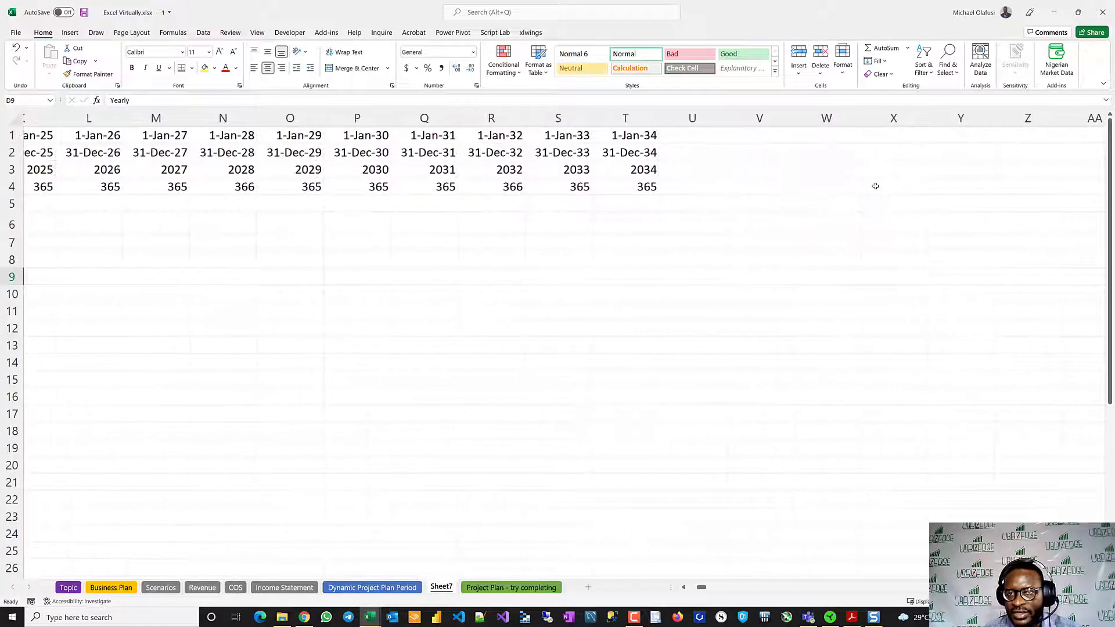
{"action": "left_click_drag", "start_coordinate": [689, 140], "coordinate": [1036, 201]}
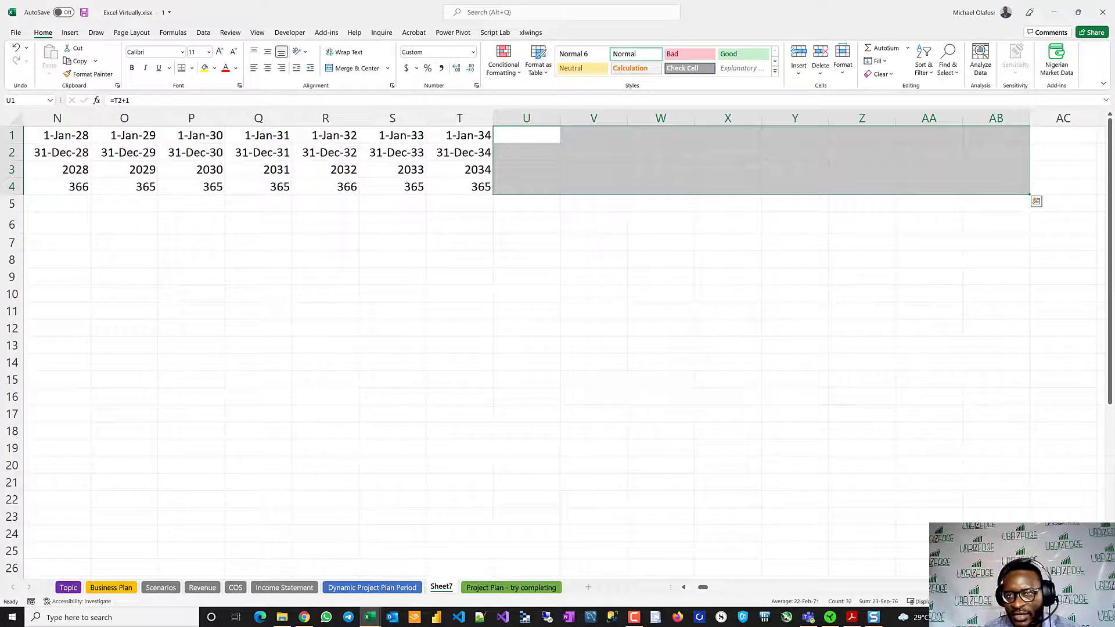
{"action": "scroll", "coordinate": [779, 262], "scroll_direction": "left", "scroll_amount": 5}
{"action": "scroll", "coordinate": [779, 261], "scroll_direction": "left", "scroll_amount": 3}
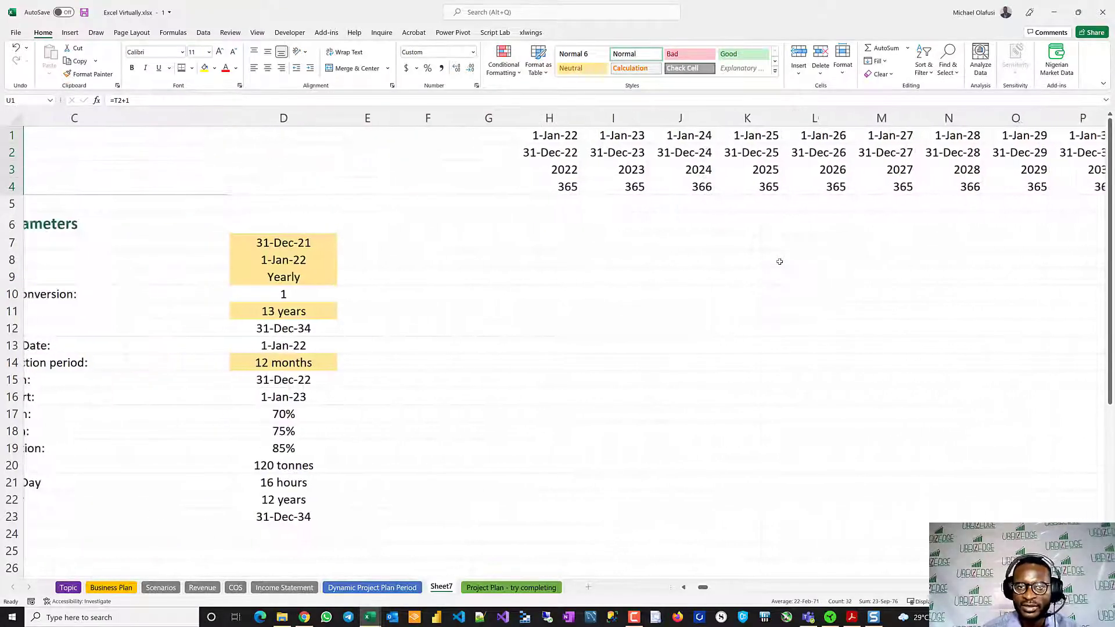
- Review Sheet7's Project Timing Parameters and the Unit Economics, Refined Sugar and Raw Sugar rows that still need formulas
{"action": "scroll", "coordinate": [779, 261], "scroll_direction": "down", "scroll_amount": 1}
{"action": "left_click", "coordinate": [601, 331]}
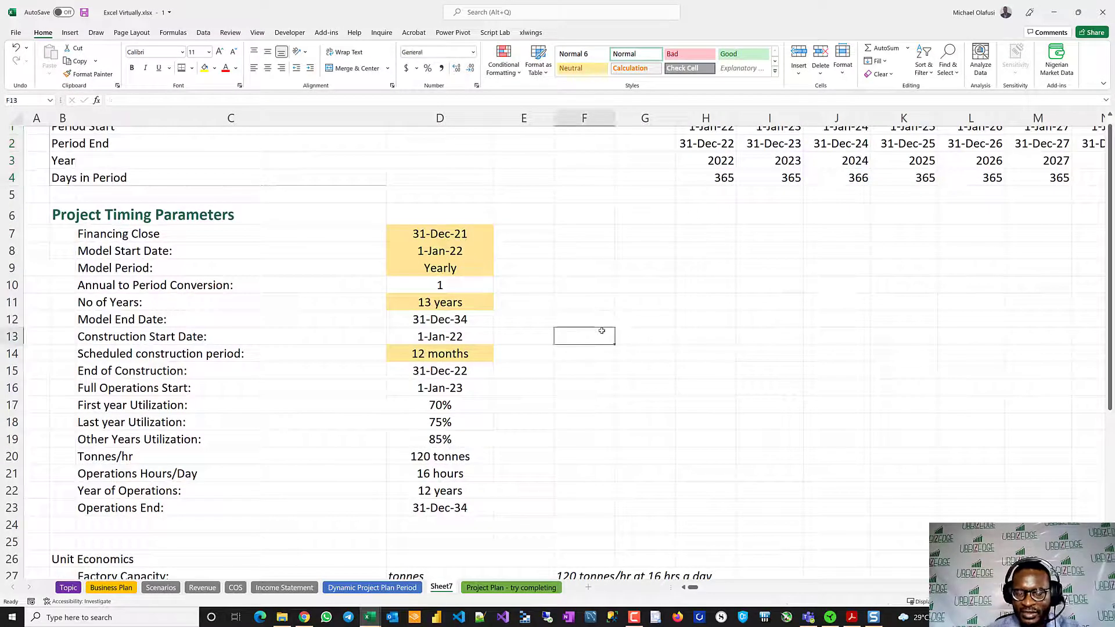
{"action": "scroll", "coordinate": [587, 371], "scroll_direction": "up", "scroll_amount": 1}
{"action": "scroll", "coordinate": [584, 378], "scroll_direction": "down", "scroll_amount": 5}
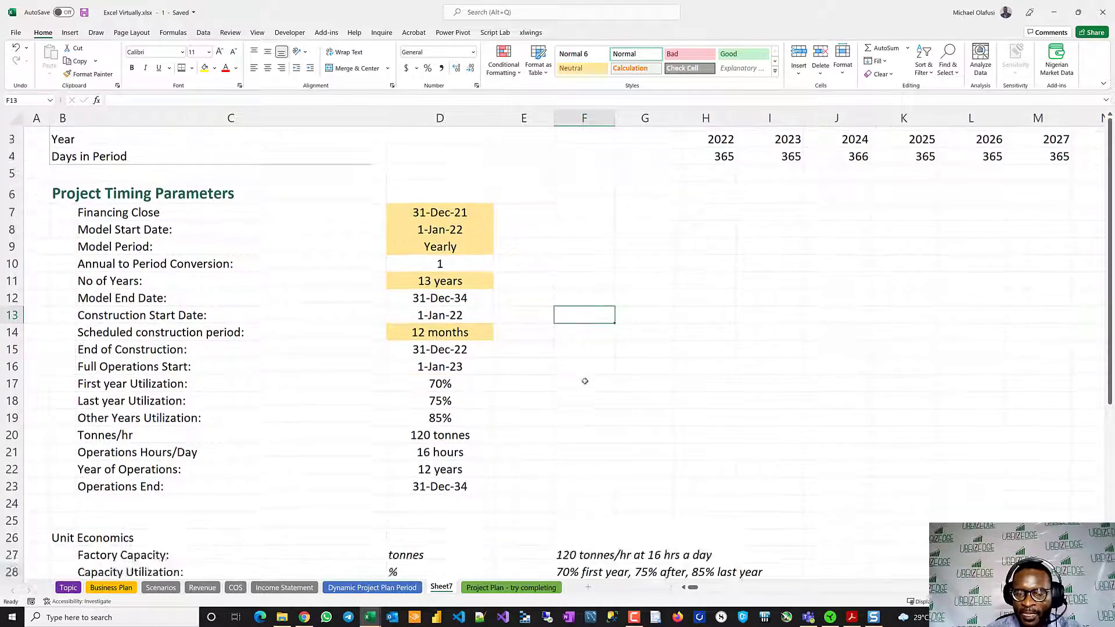
{"action": "scroll", "coordinate": [584, 380], "scroll_direction": "down", "scroll_amount": 2}
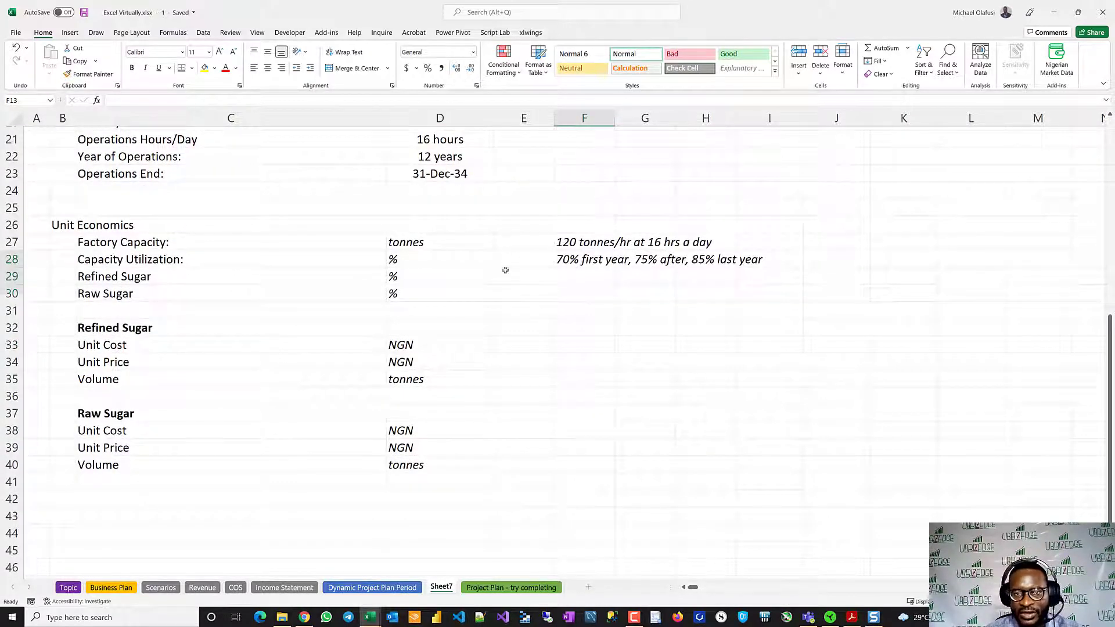
{"action": "left_click", "coordinate": [566, 320]}
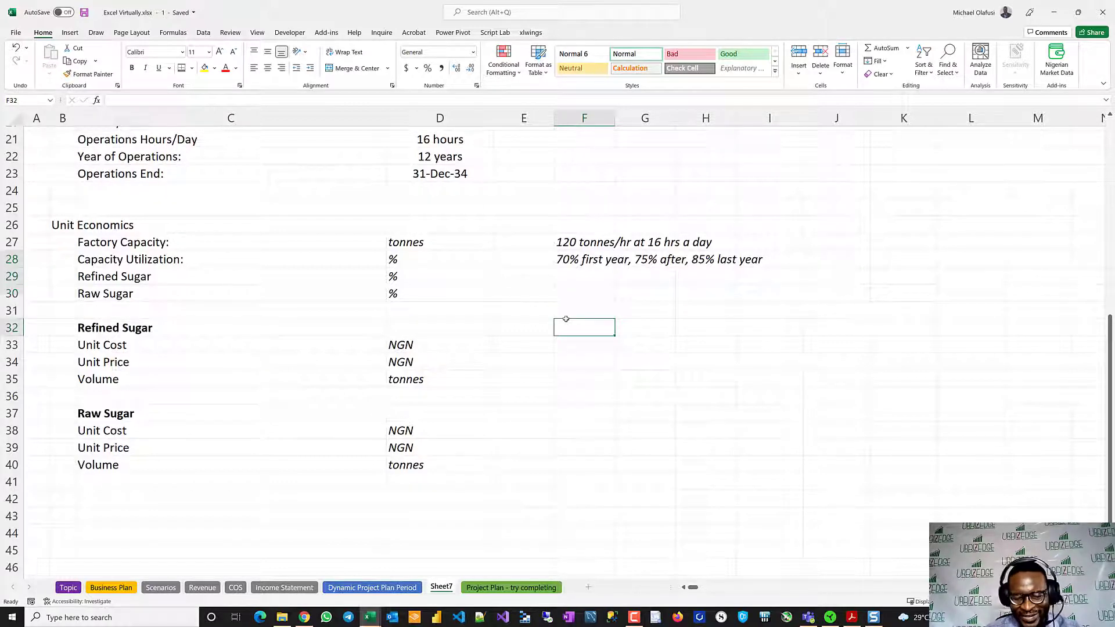
{"action": "scroll", "coordinate": [578, 280], "scroll_direction": "up", "scroll_amount": 7}
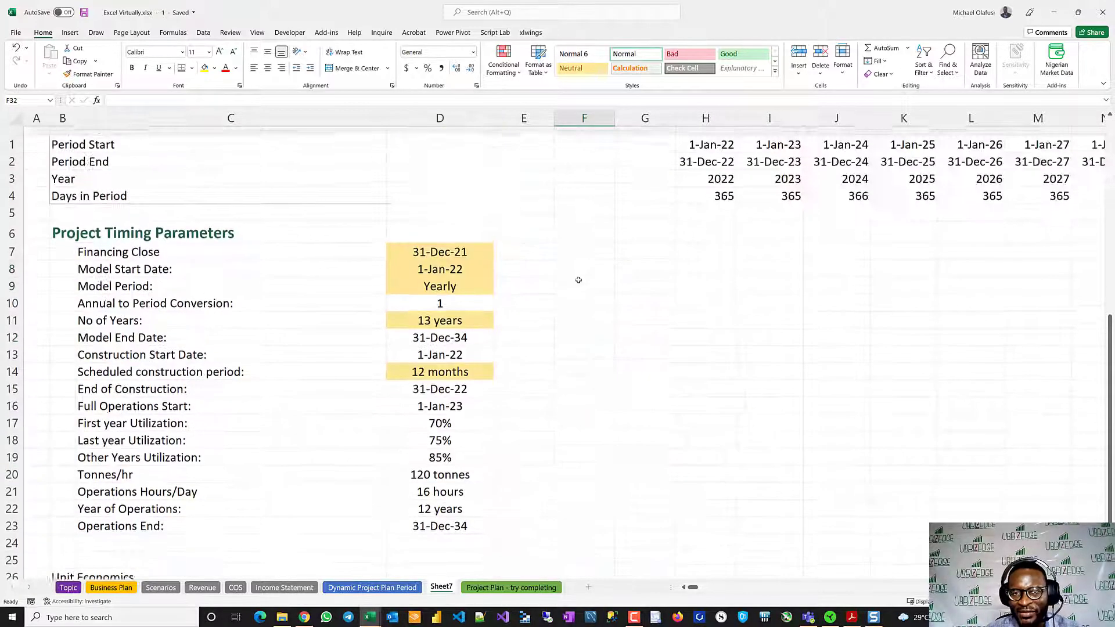
{"action": "scroll", "coordinate": [578, 280], "scroll_direction": "down", "scroll_amount": 5}
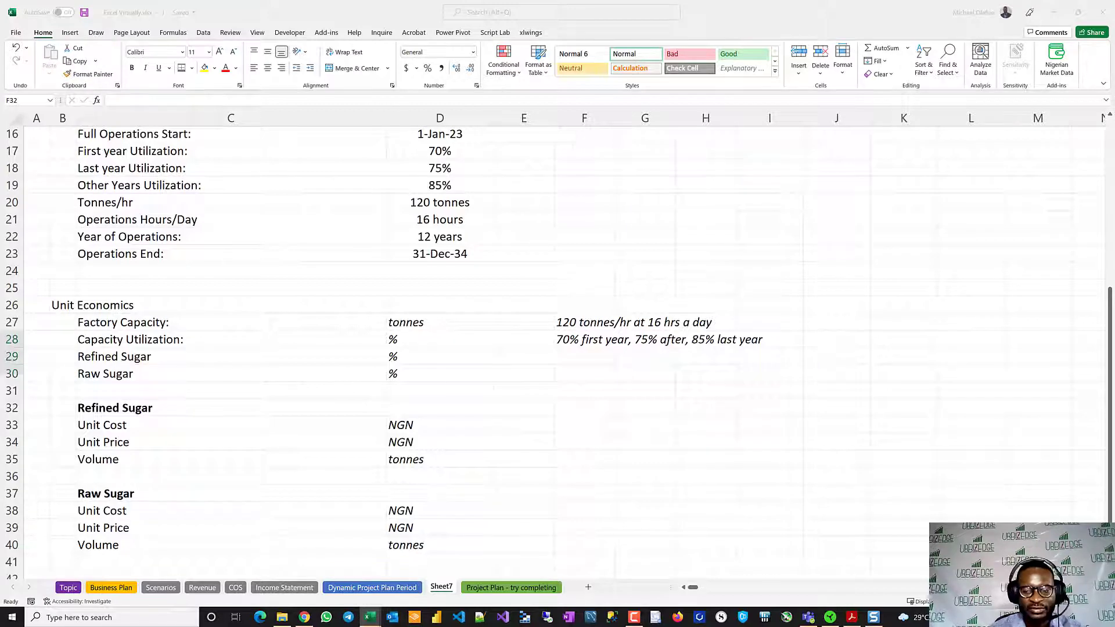
{"action": "left_click", "coordinate": [570, 406]}
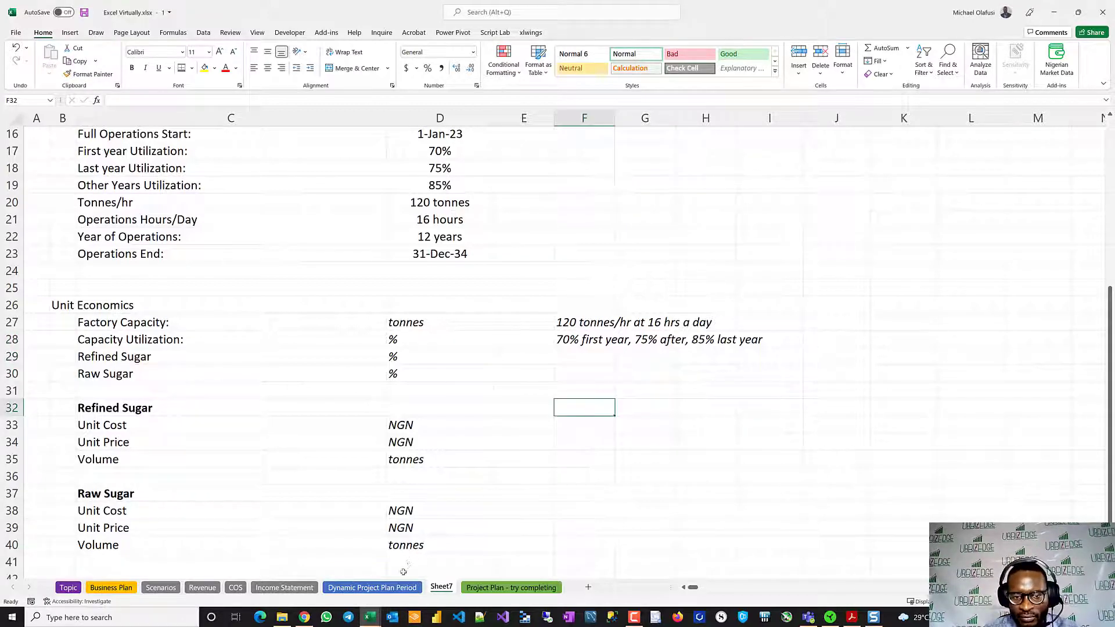
- Examine the completed Unit Economics section and its period columns on the Dynamic Project Plan Period sheet
{"action": "key", "text": "ctrl+Page_Up"}
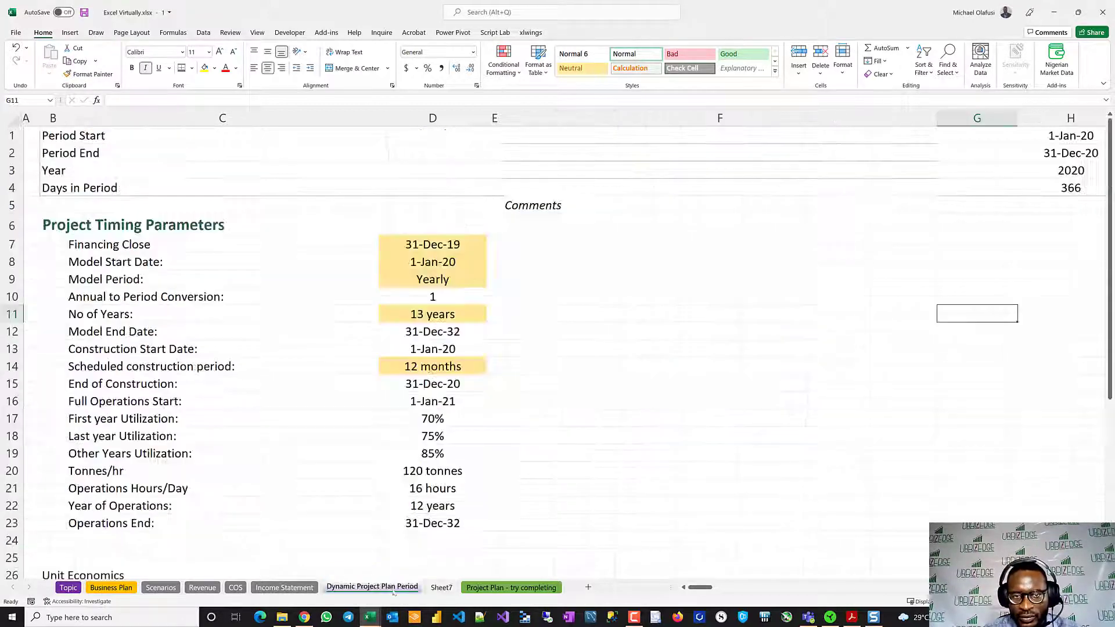
{"action": "scroll", "coordinate": [636, 346], "scroll_direction": "down", "scroll_amount": 8}
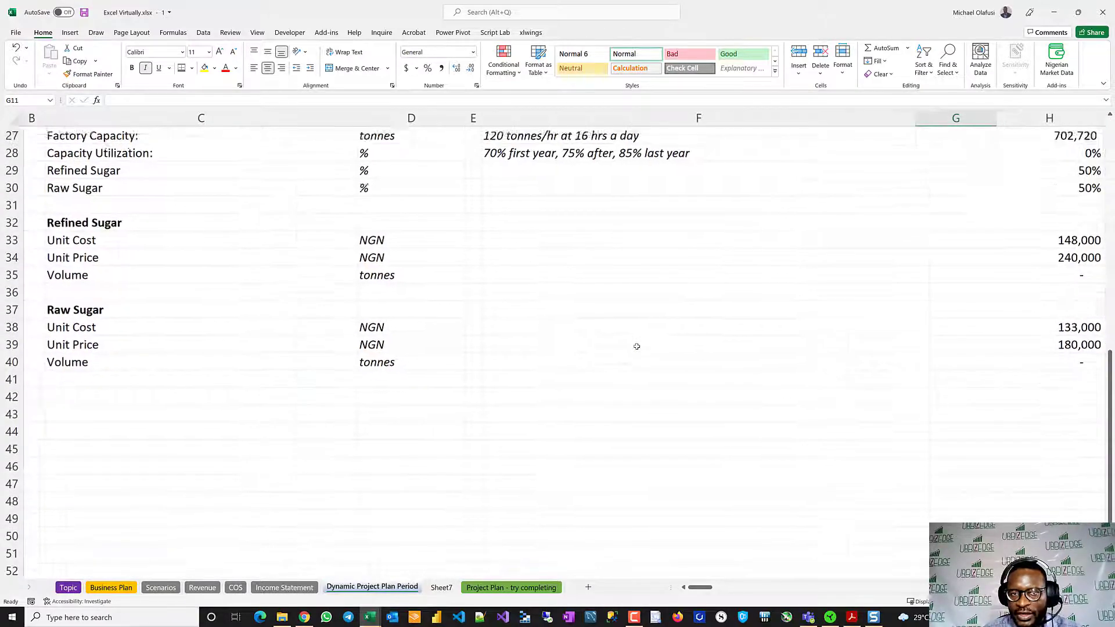
{"action": "scroll", "coordinate": [636, 346], "scroll_direction": "right", "scroll_amount": 2}
{"action": "scroll", "coordinate": [636, 346], "scroll_direction": "up", "scroll_amount": 3}
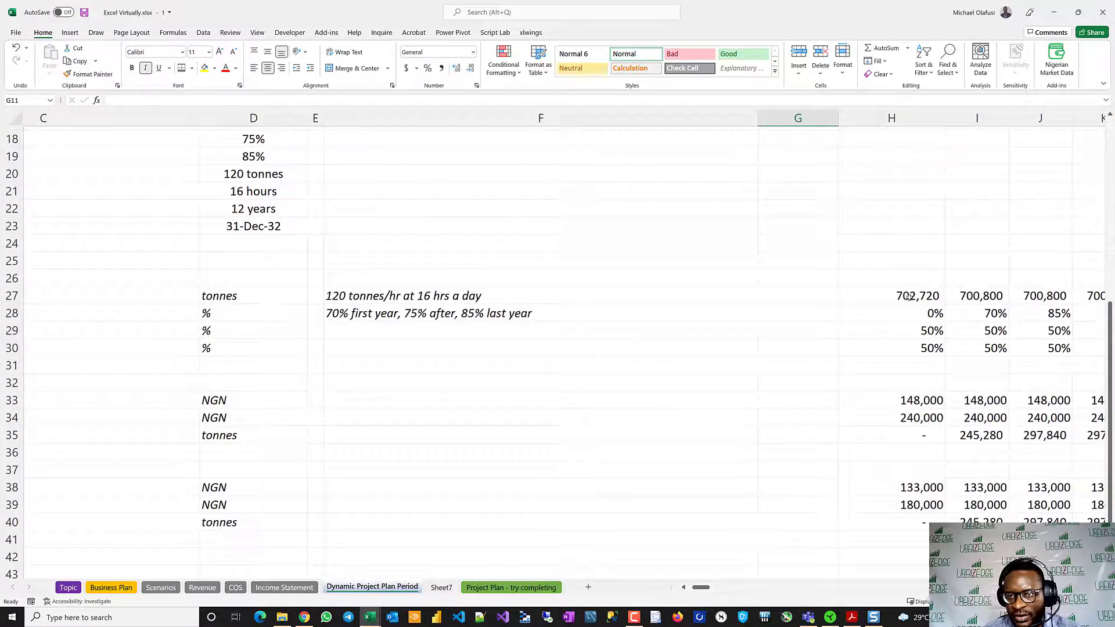
{"action": "scroll", "coordinate": [909, 296], "scroll_direction": "down", "scroll_amount": 3, "text": "ctrl"}
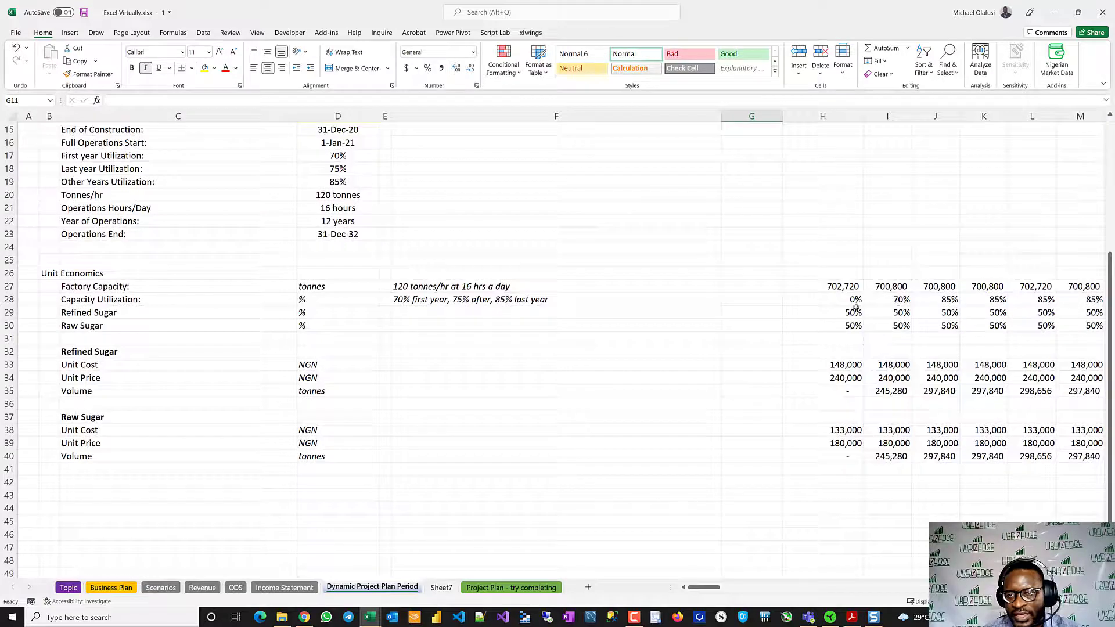
- Inspect the Capacity Utilization IFS formula in H28 and I28 against the timeline years and utilization parameters, leaving it unedited
{"action": "left_click", "coordinate": [843, 301]}
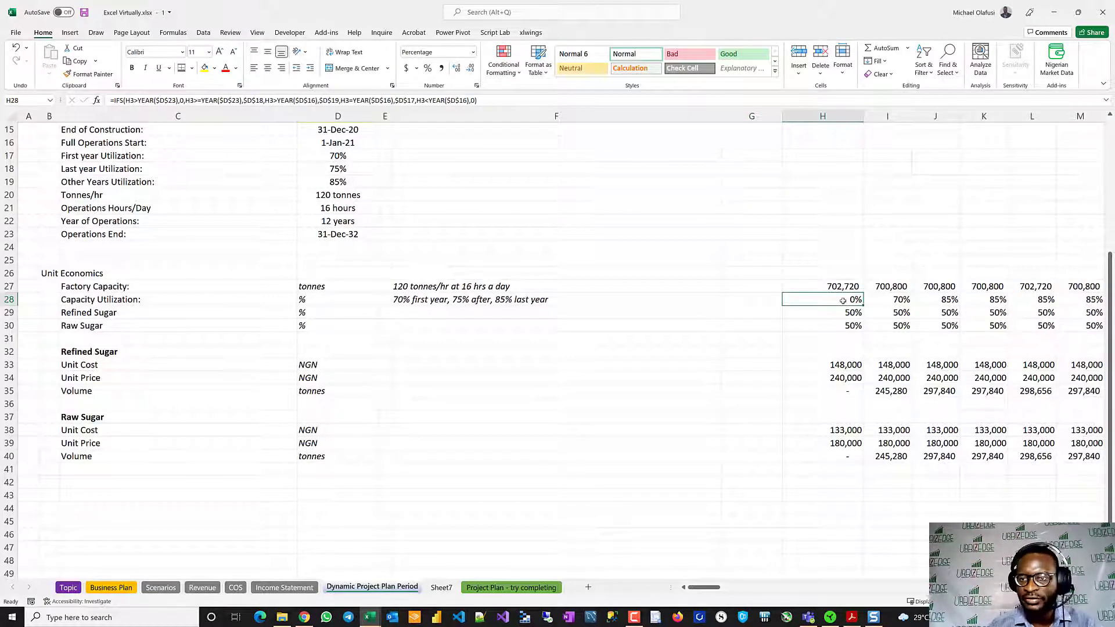
{"action": "double_click", "coordinate": [843, 301]}
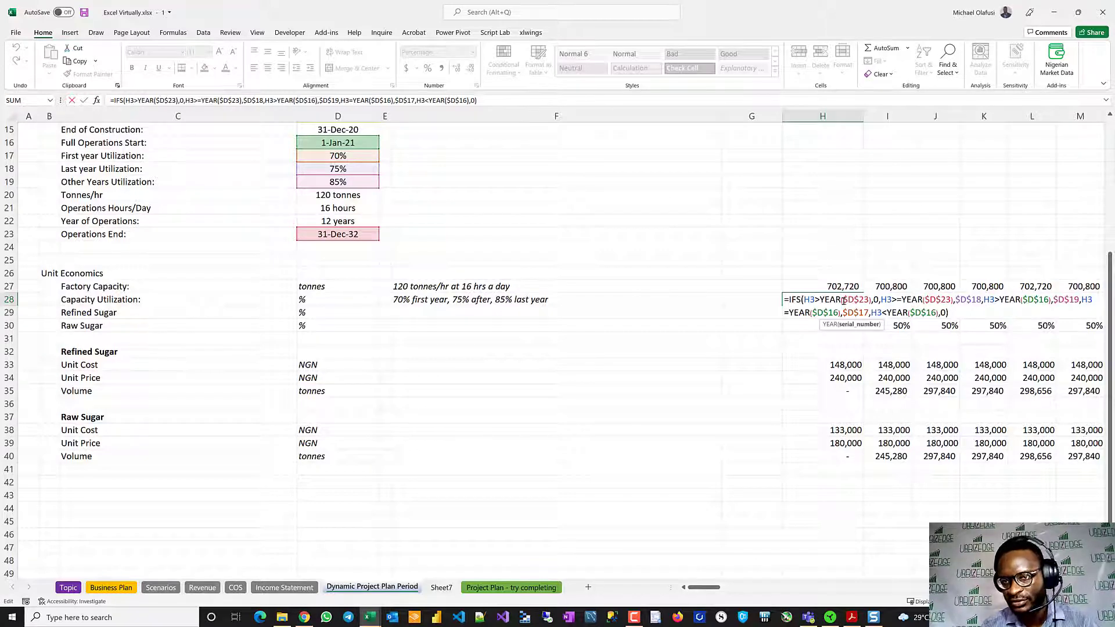
{"action": "key", "text": "Escape"}
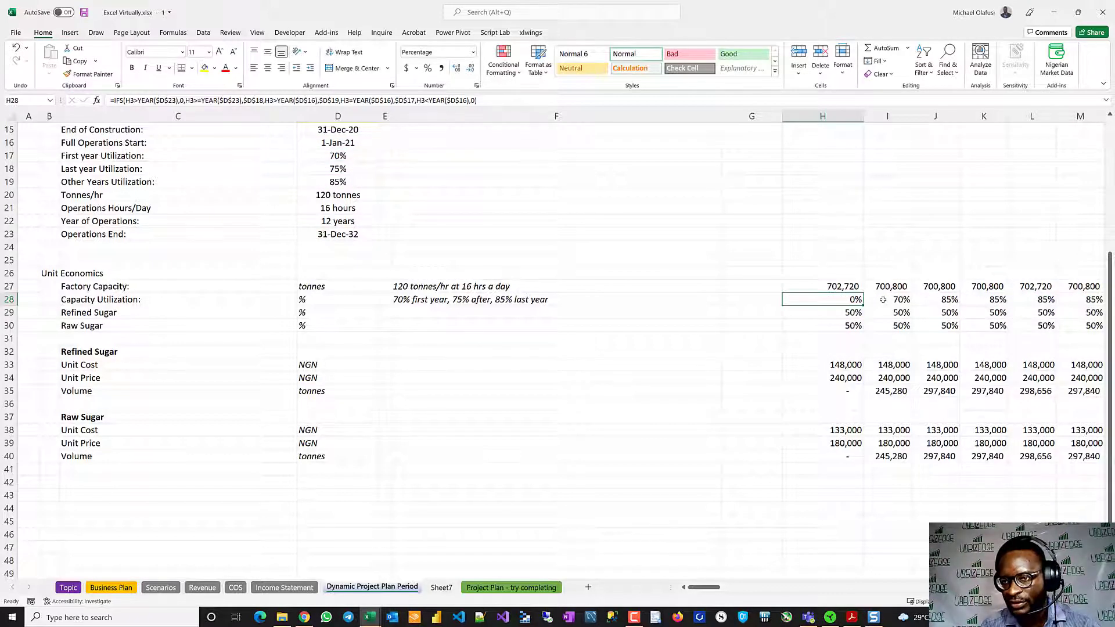
{"action": "scroll", "coordinate": [769, 291], "scroll_direction": "up", "scroll_amount": 5}
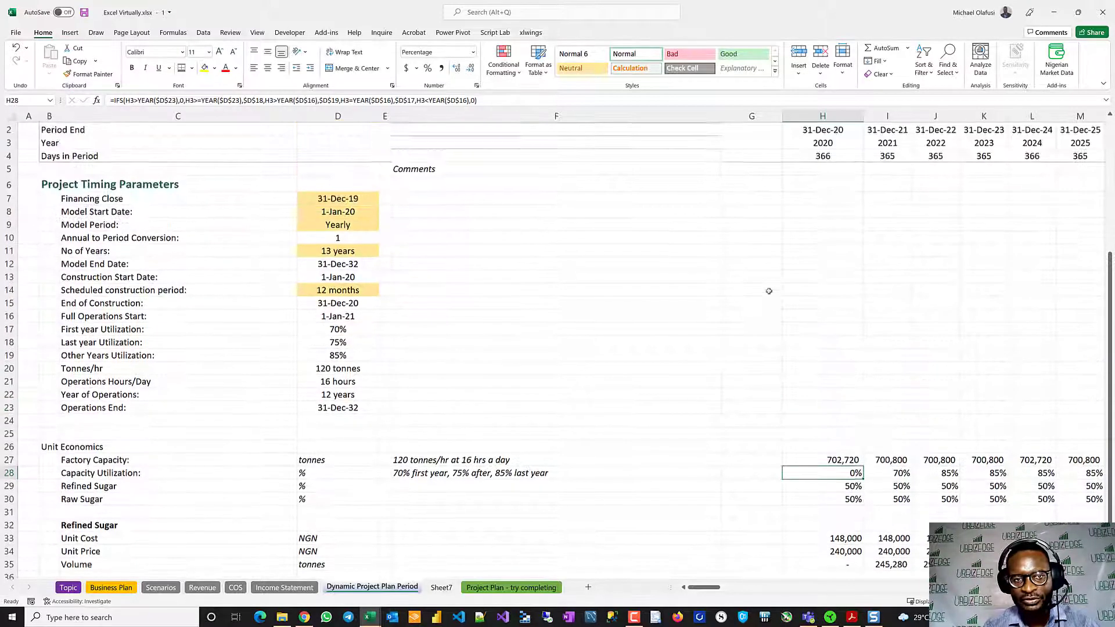
{"action": "scroll", "coordinate": [769, 291], "scroll_direction": "down", "scroll_amount": 3}
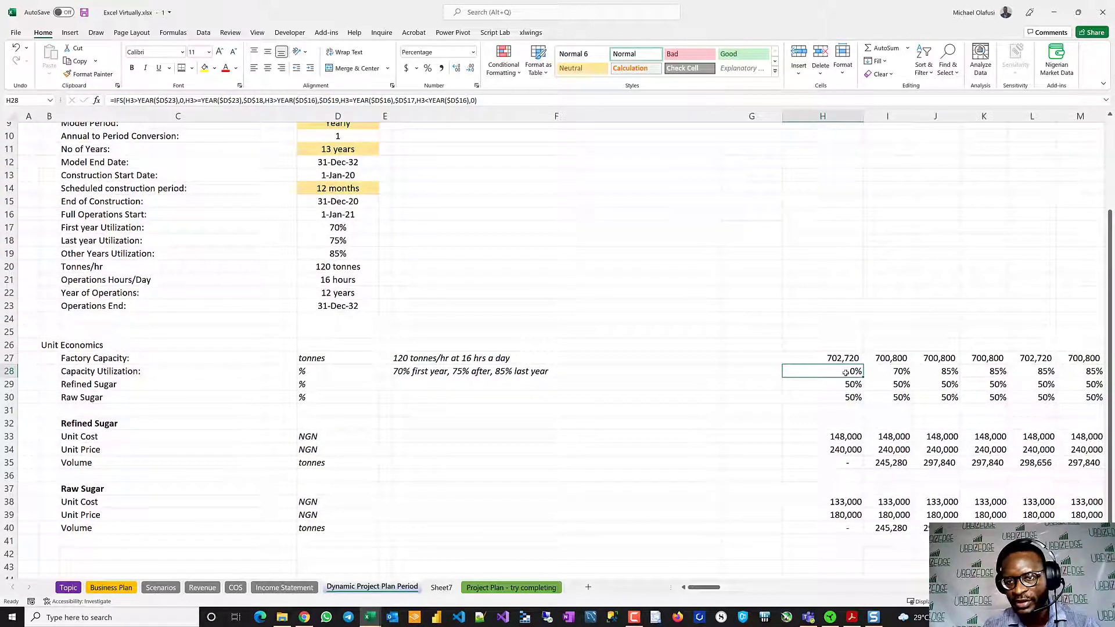
{"action": "scroll", "coordinate": [823, 294], "scroll_direction": "up", "scroll_amount": 3}
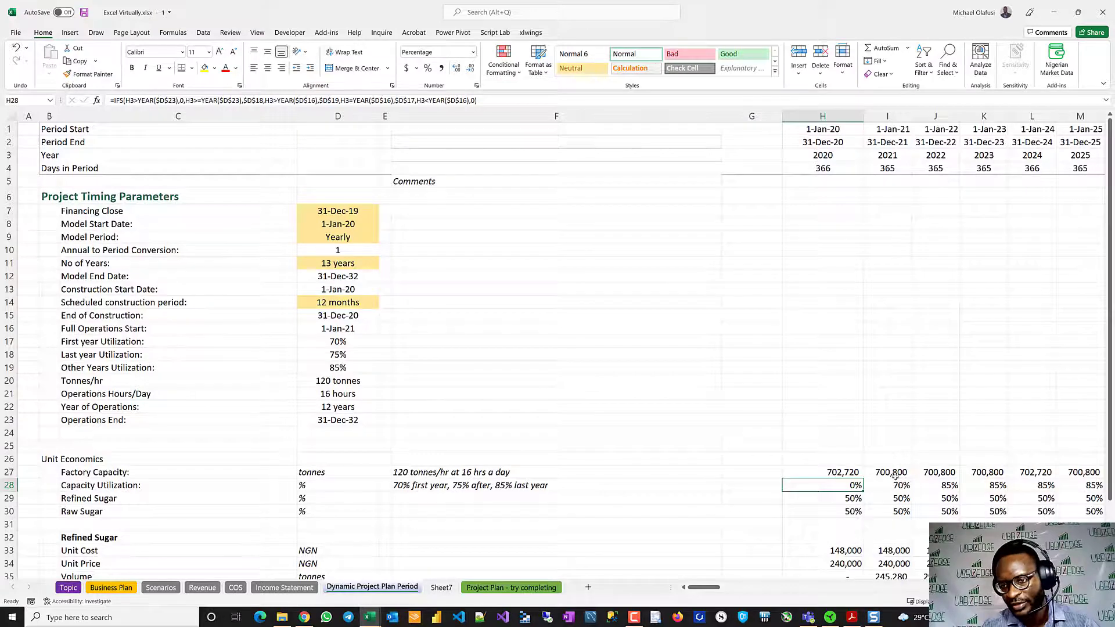
{"action": "left_click", "coordinate": [888, 483]}
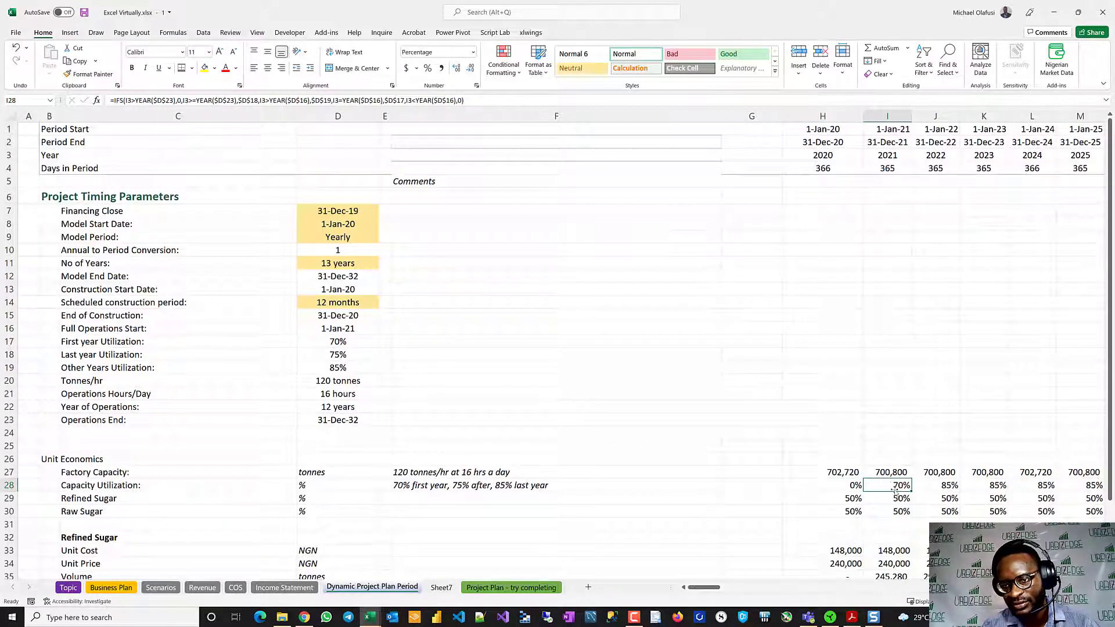
- Set the Model Period on the Dynamic Project Plan Period sheet to Quarterly
{"action": "left_click", "coordinate": [350, 239]}
{"action": "left_click", "coordinate": [383, 238]}
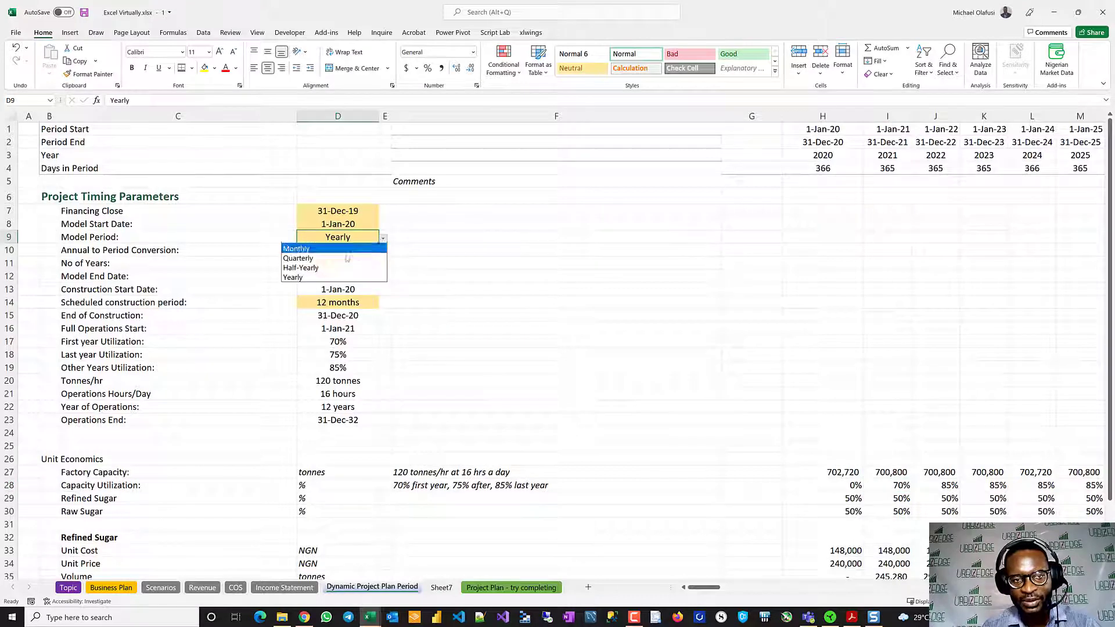
{"action": "left_click", "coordinate": [314, 259]}
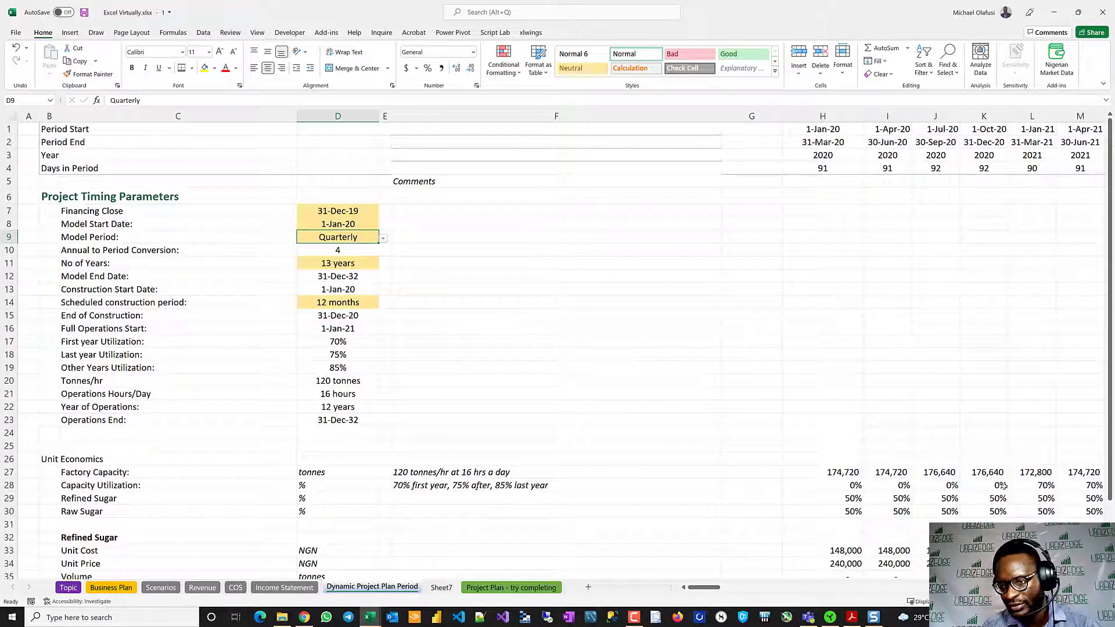
- Inspect the Capacity Utilization values for the first four quarters, H28:K28, and trace the cells referenced by H28's formula
{"action": "left_click_drag", "start_coordinate": [999, 485], "coordinate": [856, 485]}
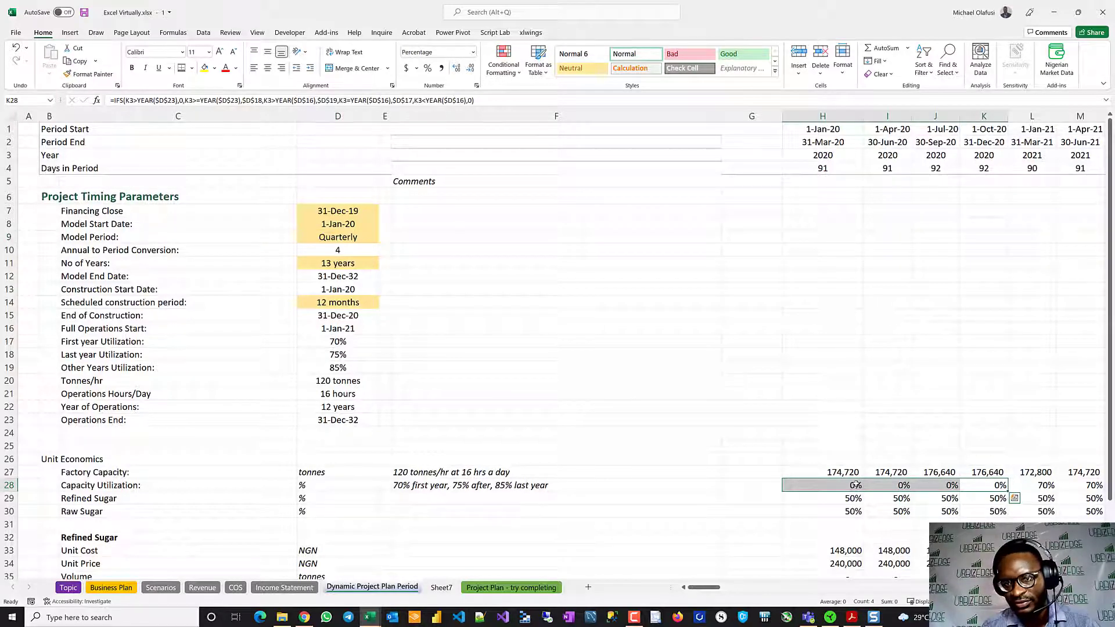
{"action": "double_click", "coordinate": [825, 486]}
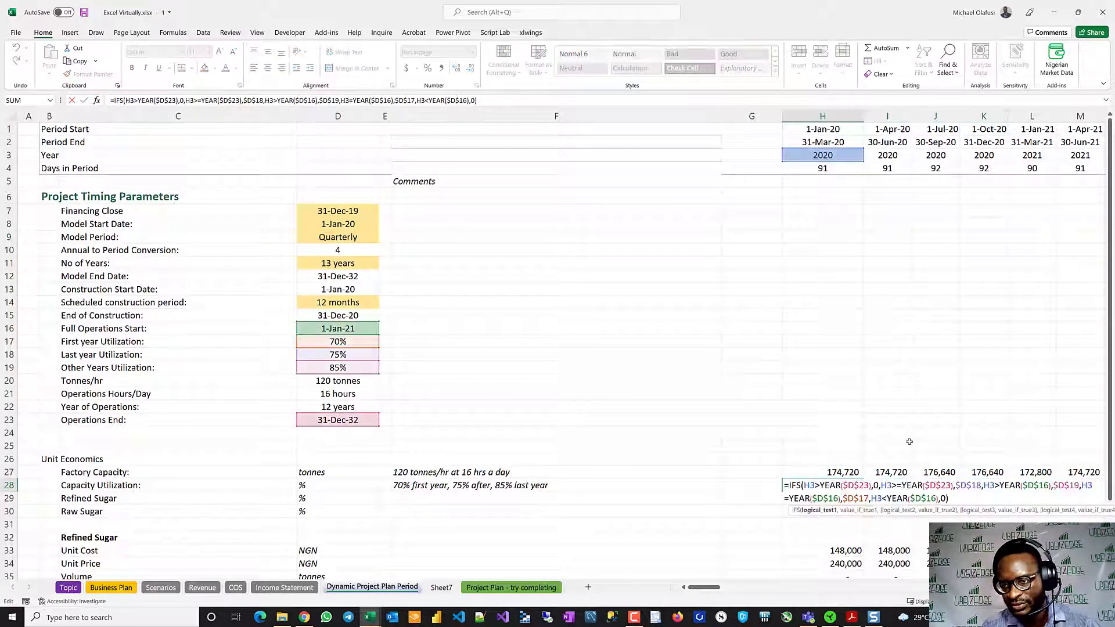
{"action": "key", "text": "Escape"}
{"action": "scroll", "coordinate": [908, 433], "scroll_direction": "down", "scroll_amount": 3}
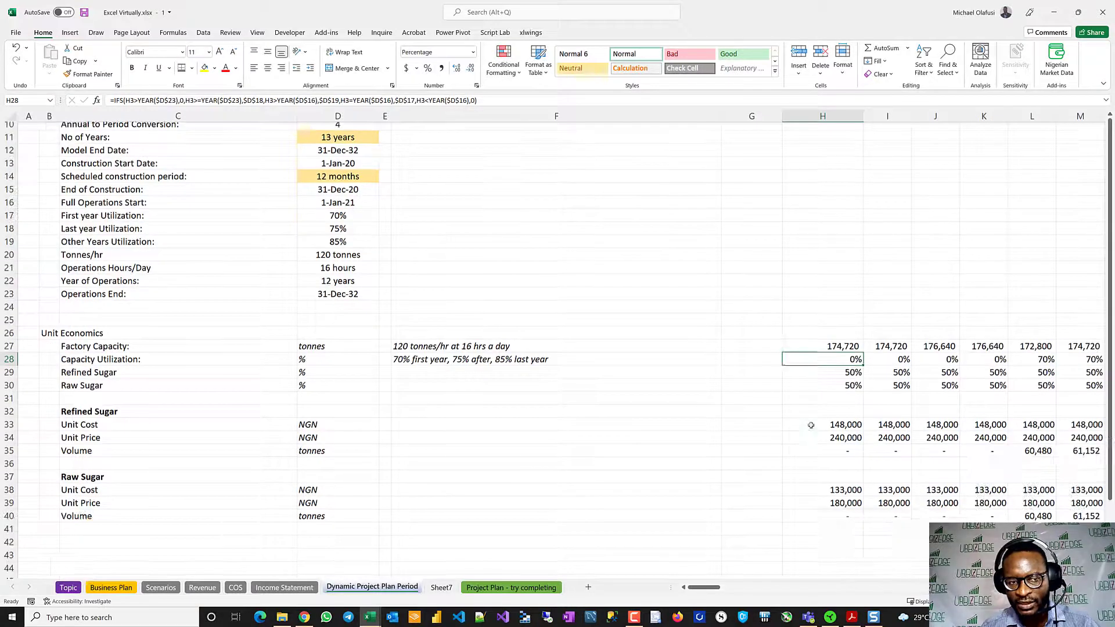
- Inspect the Refined Sugar and Raw Sugar percentages in H29:K30 and the Refined Sugar unit cost in H33 for hardcoded inputs
{"action": "left_click_drag", "start_coordinate": [852, 369], "coordinate": [1000, 386]}
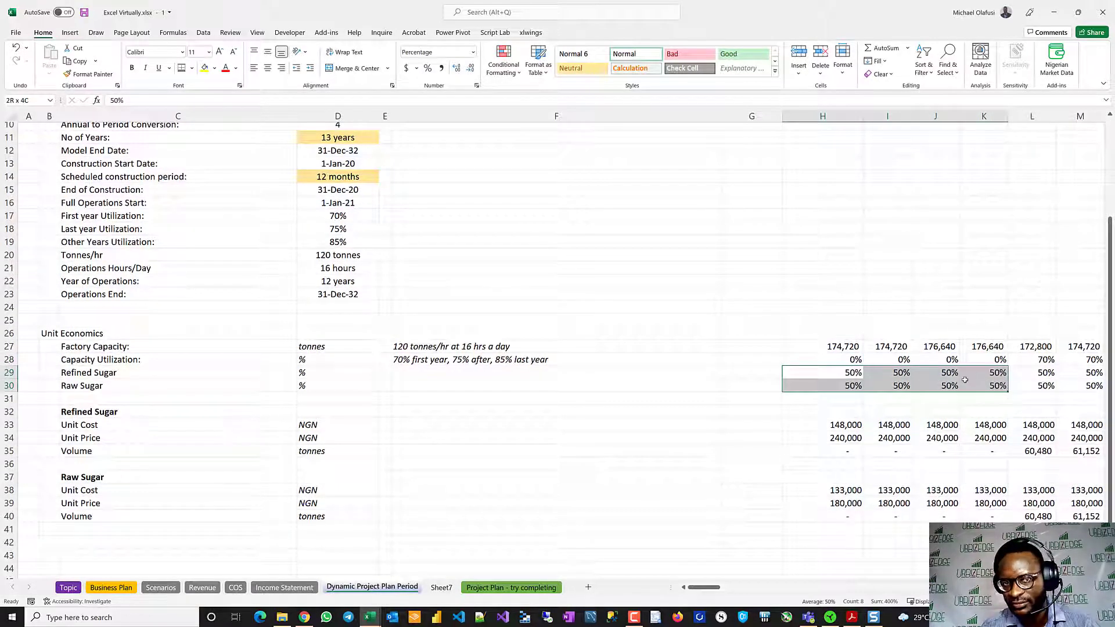
{"action": "left_click", "coordinate": [836, 375]}
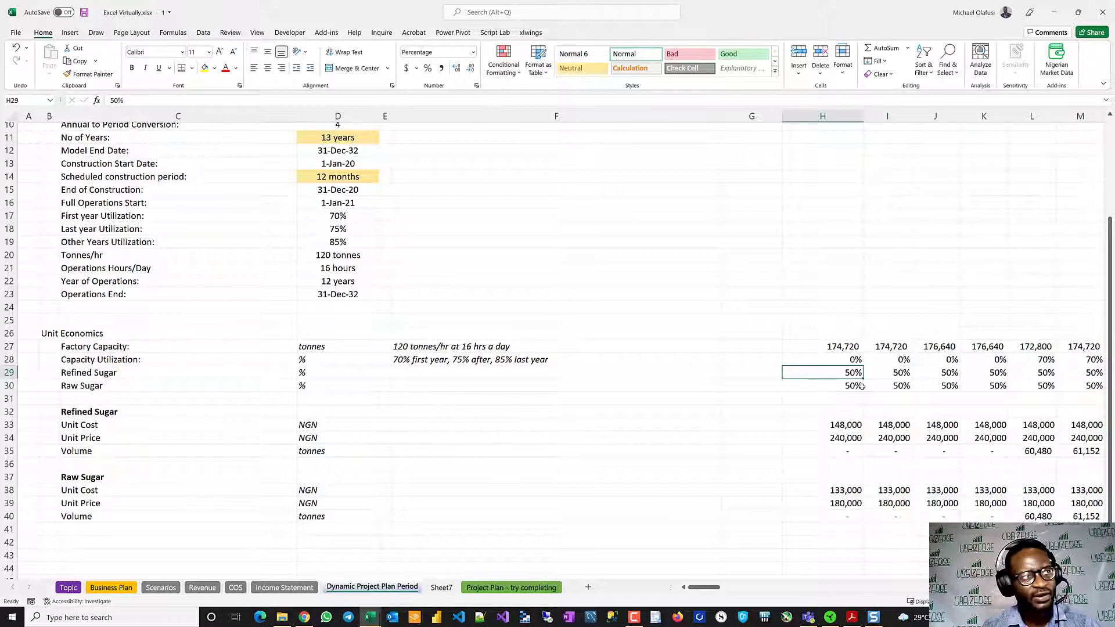
{"action": "scroll", "coordinate": [857, 387], "scroll_direction": "down", "scroll_amount": 2}
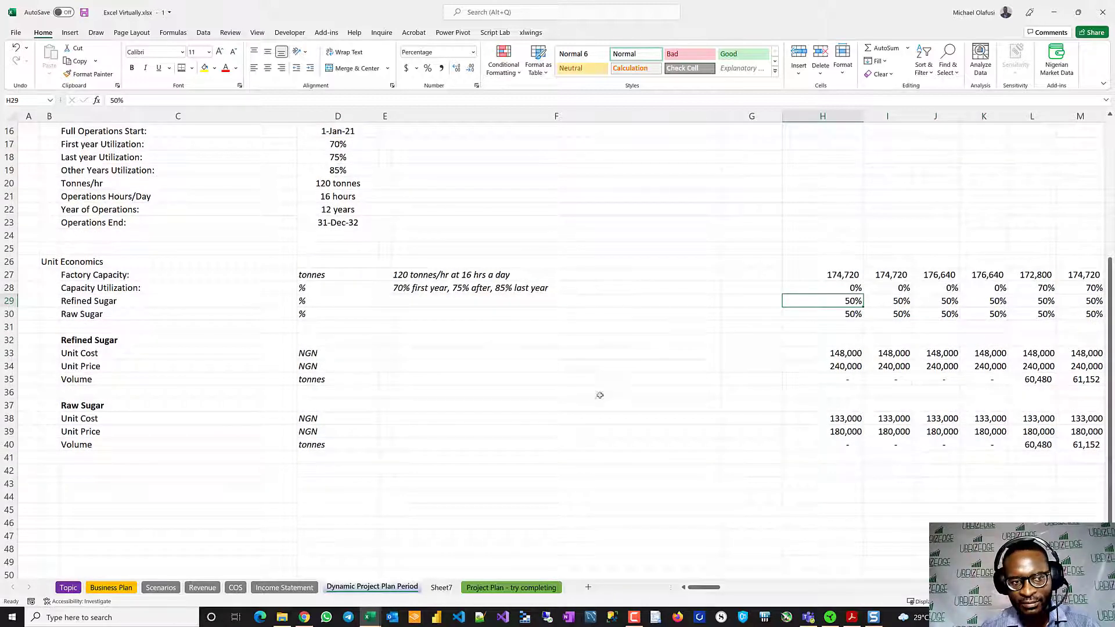
{"action": "double_click", "coordinate": [840, 353]}
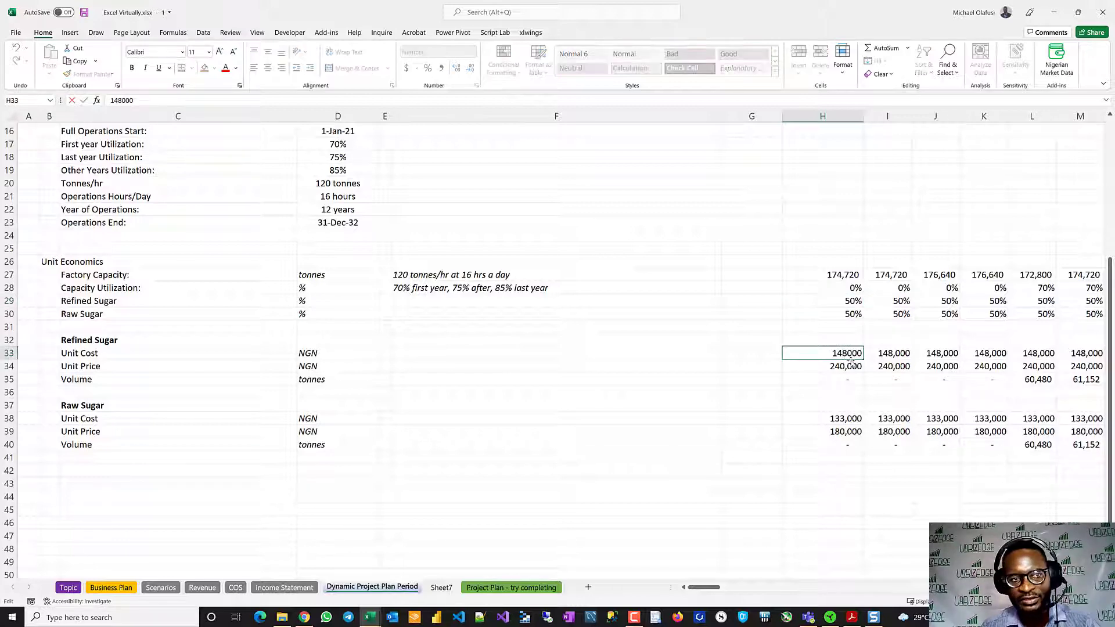
{"action": "key", "text": "Escape"}
- Open the Project Plan - try completing sheet
{"action": "scroll", "coordinate": [793, 322], "scroll_direction": "up", "scroll_amount": 5}
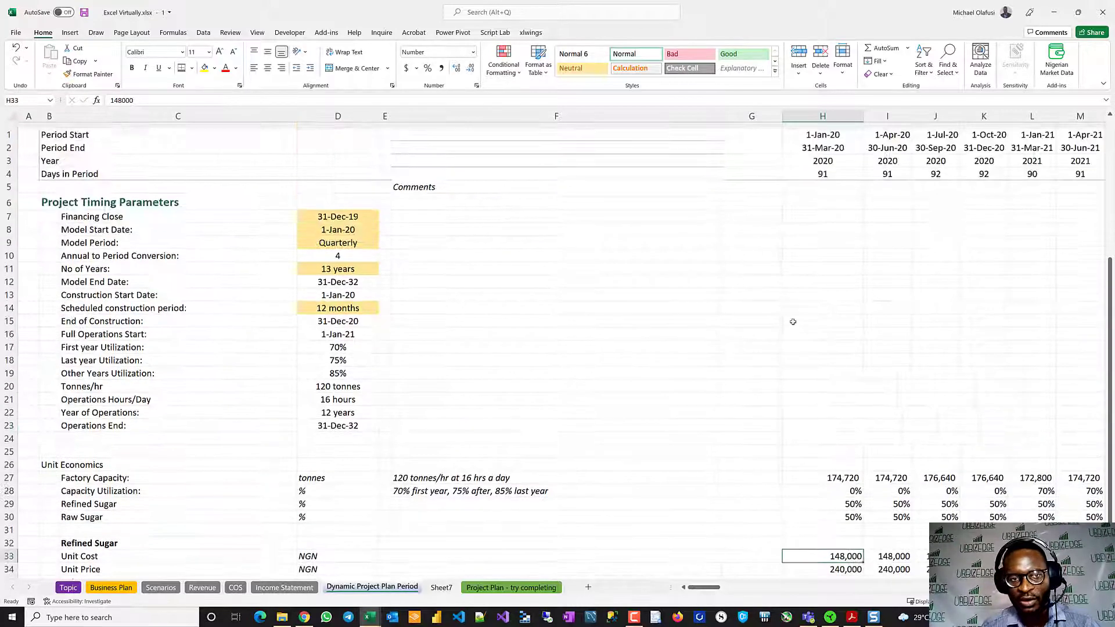
{"action": "left_click", "coordinate": [511, 587]}
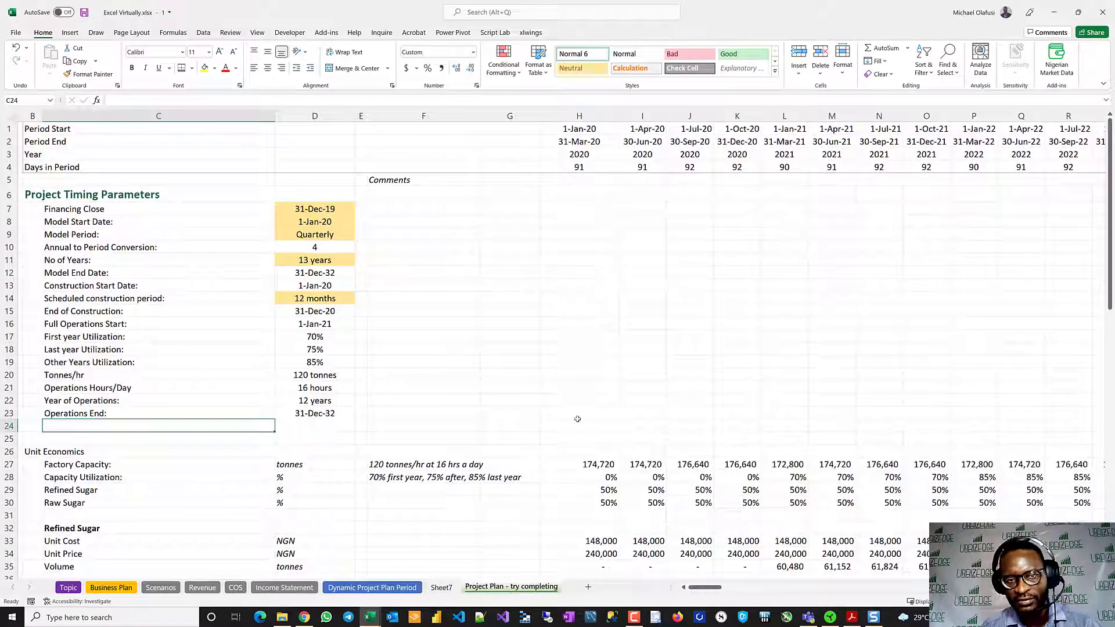
- Review the operation expenditure, capital expenditure, loan and tax sections of the Project Plan - try completing sheet
{"action": "scroll", "coordinate": [539, 308], "scroll_direction": "down", "scroll_amount": 14}
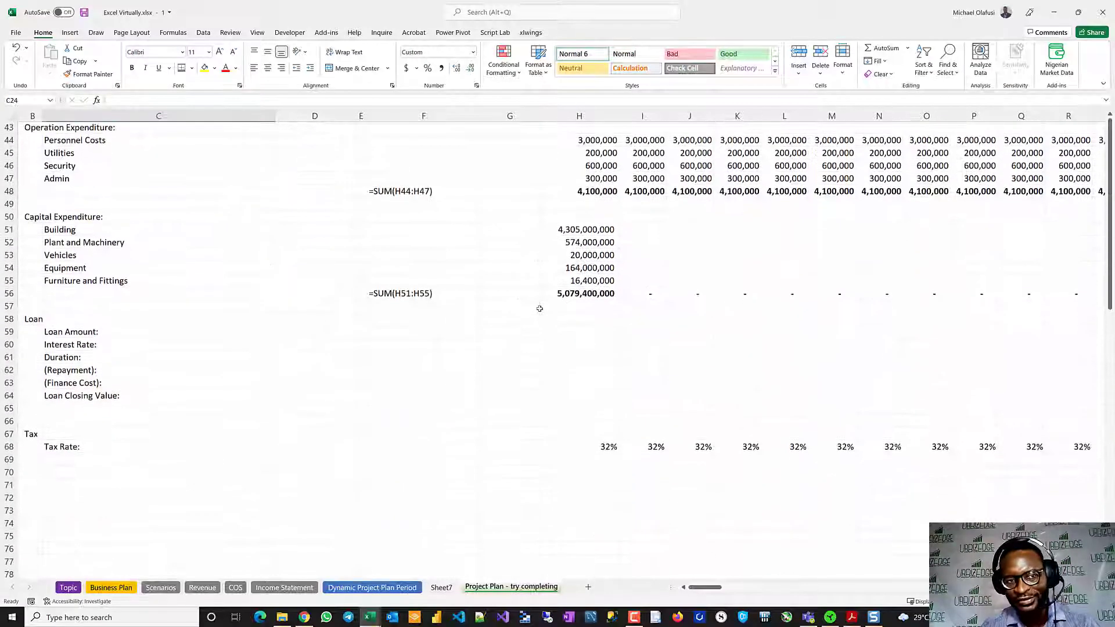
{"action": "scroll", "coordinate": [617, 351], "scroll_direction": "down", "scroll_amount": 4}
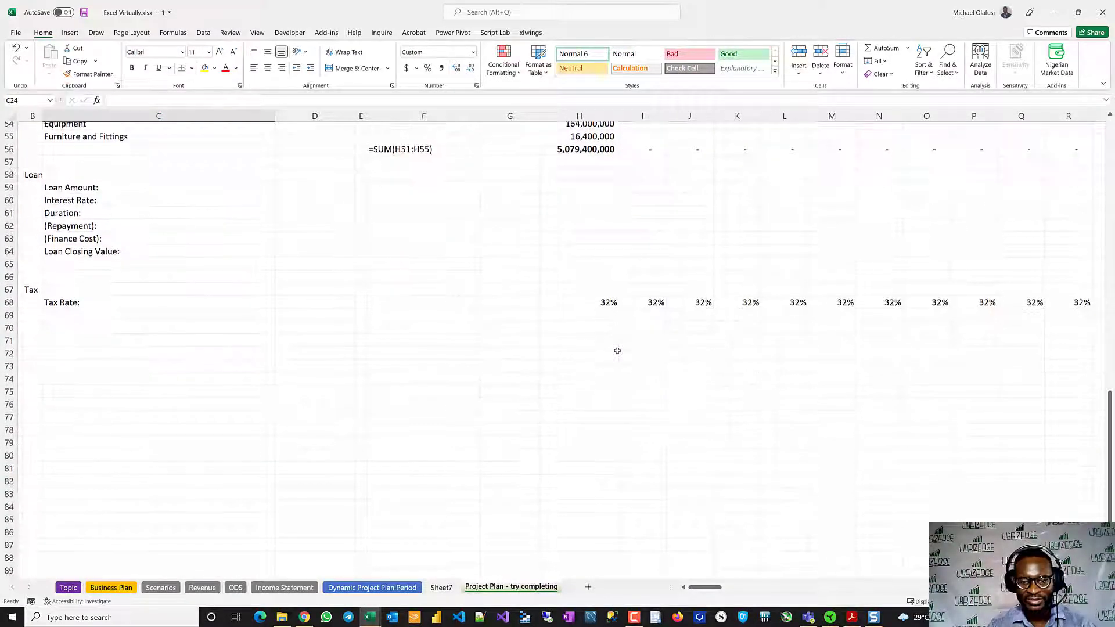
{"action": "scroll", "coordinate": [617, 350], "scroll_direction": "up", "scroll_amount": 6}
{"action": "scroll", "coordinate": [618, 350], "scroll_direction": "down", "scroll_amount": 3}
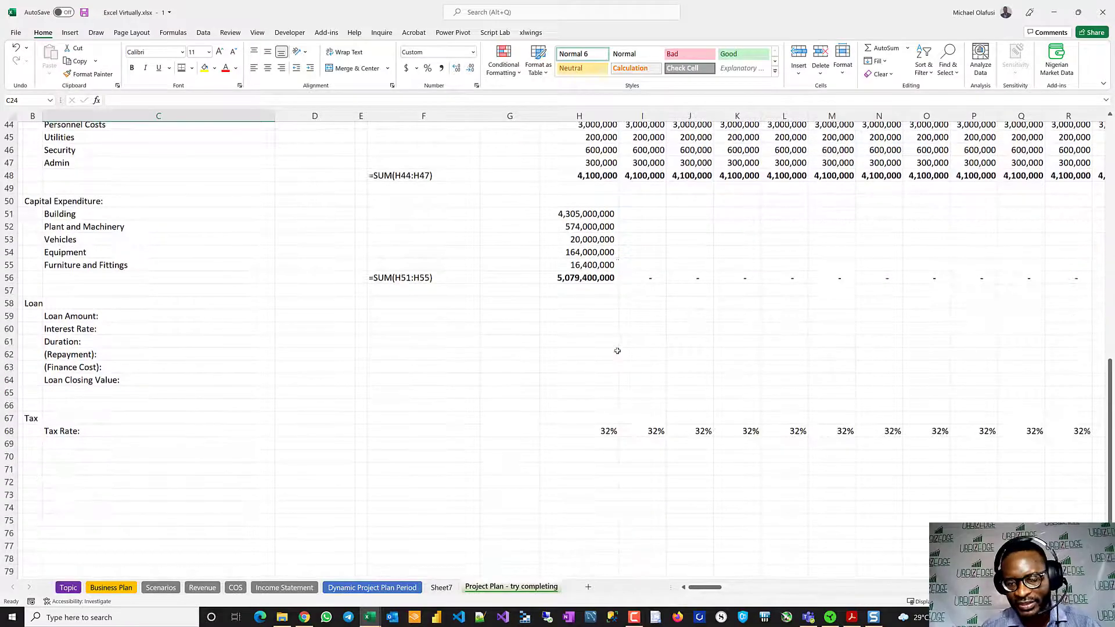
{"action": "scroll", "coordinate": [617, 350], "scroll_direction": "up", "scroll_amount": 15}
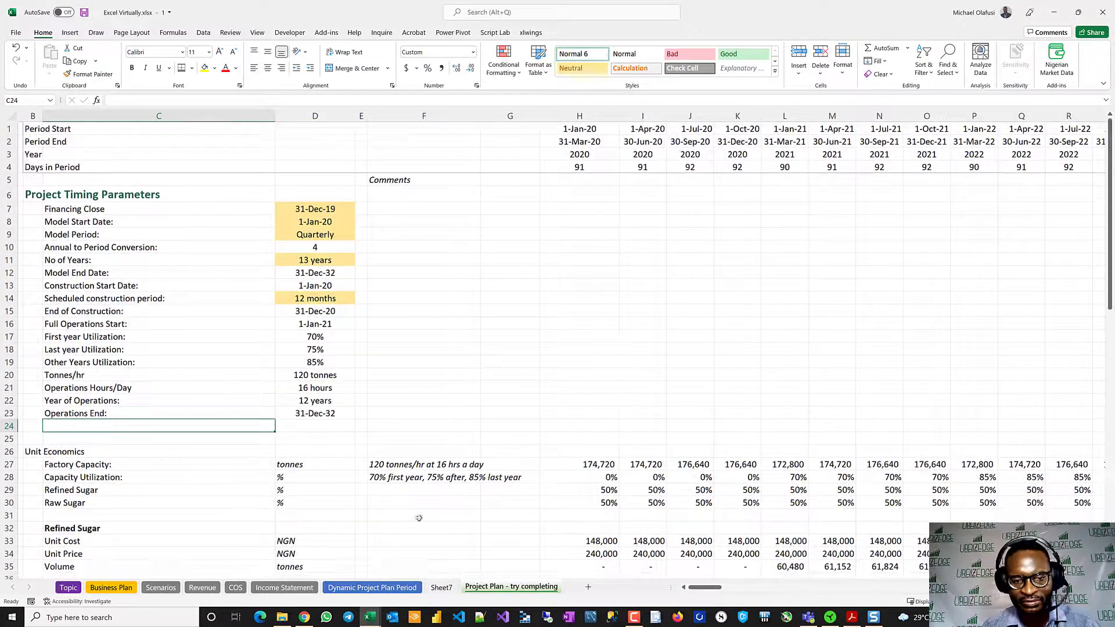
- Return to the Dynamic Project Plan Period sheet briefly, and open the Topic sheet with the trainer profile and contact details
{"action": "left_click", "coordinate": [360, 587]}
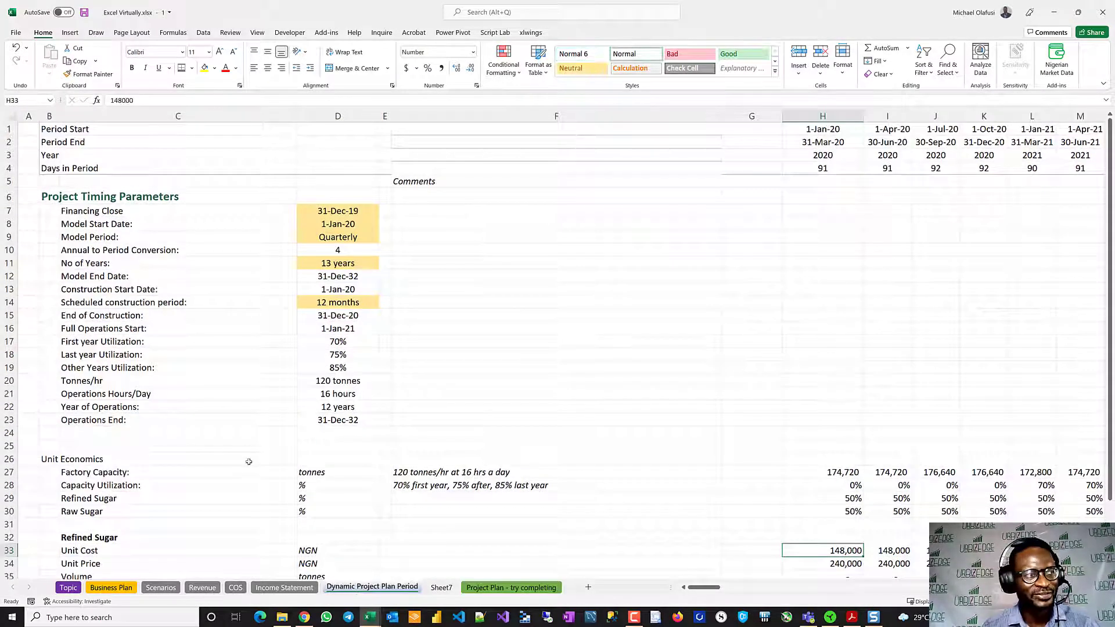
{"action": "left_click", "coordinate": [68, 588]}
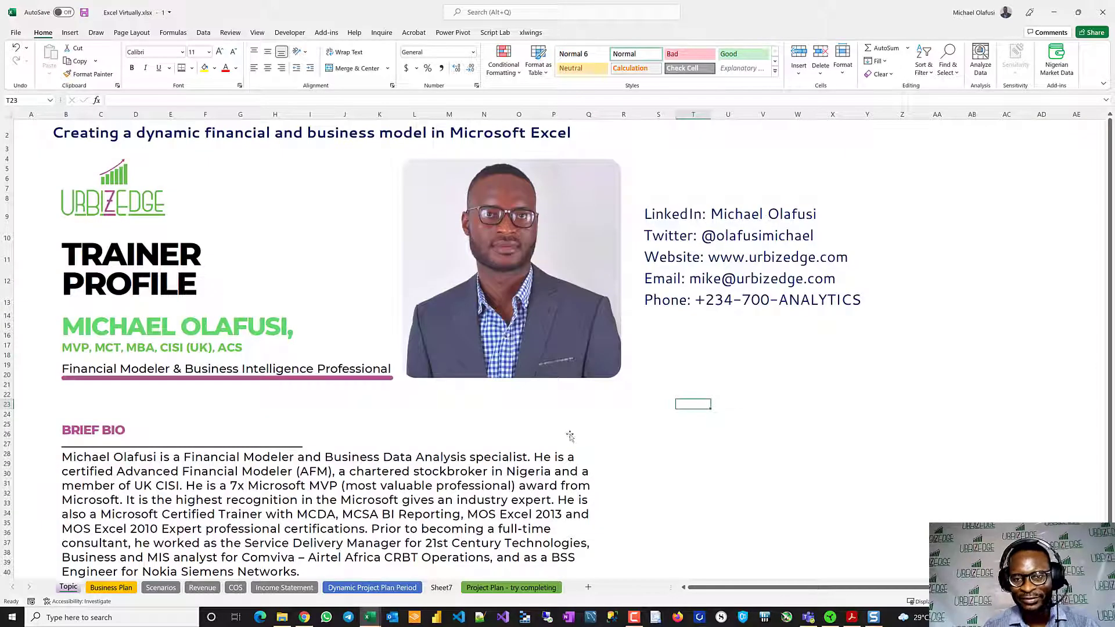
{"action": "left_click", "coordinate": [726, 449]}
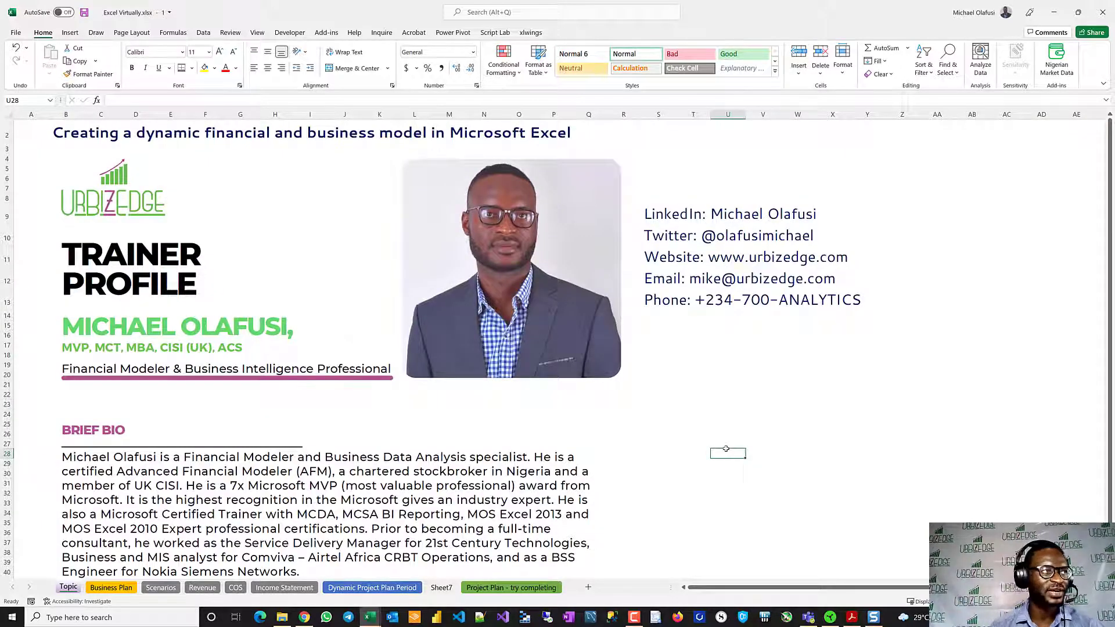